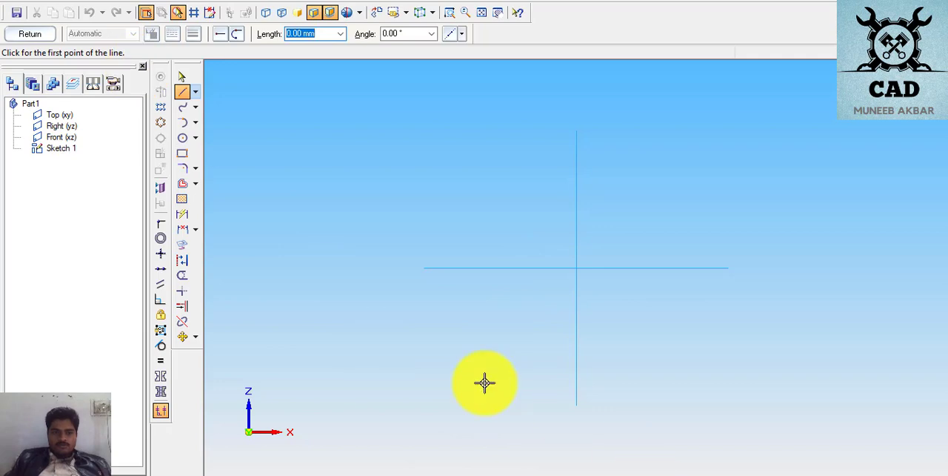
# - Sketch a horizontal base line about 138 mm long and two stepped risers and treads going up from its right end
pyautogui.click(415, 393)
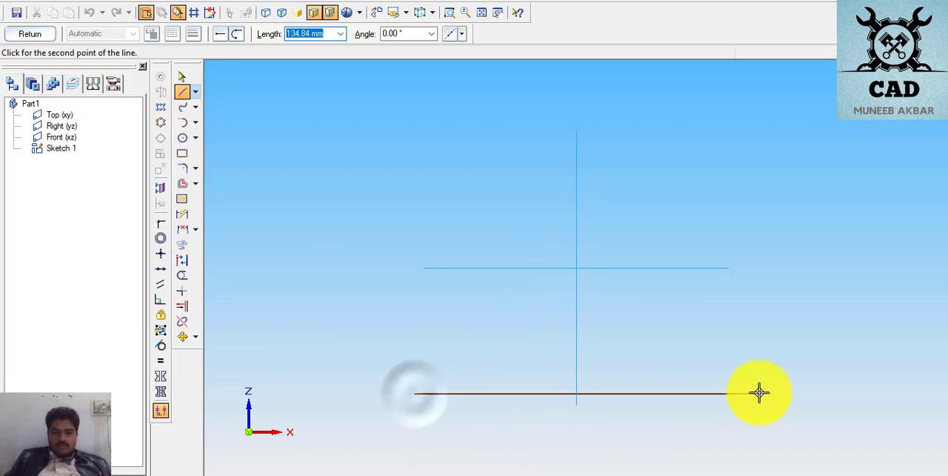
pyautogui.click(763, 394)
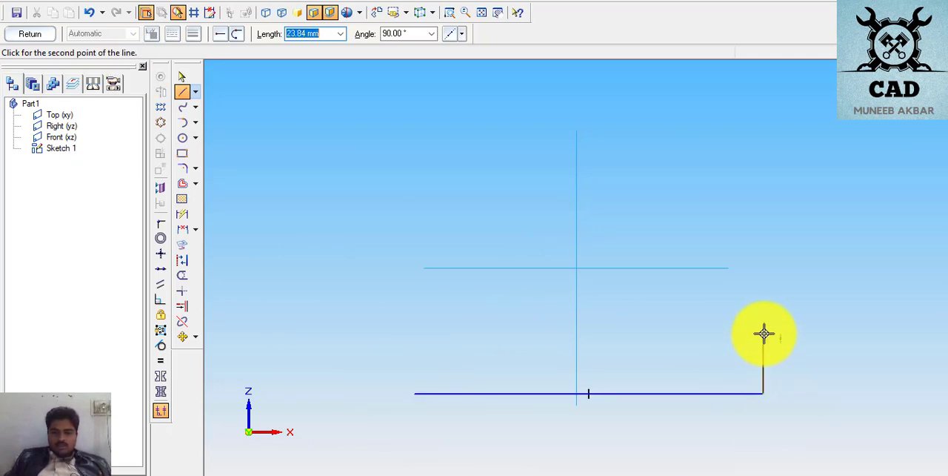
pyautogui.click(764, 337)
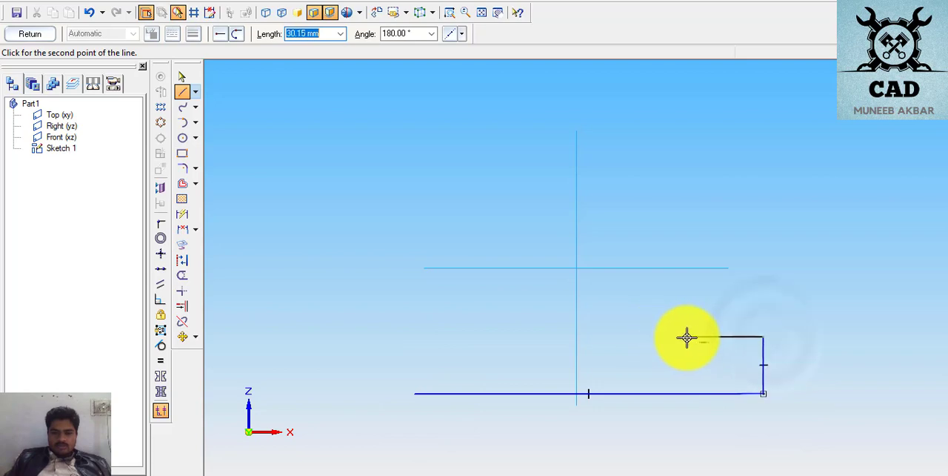
pyautogui.click(687, 337)
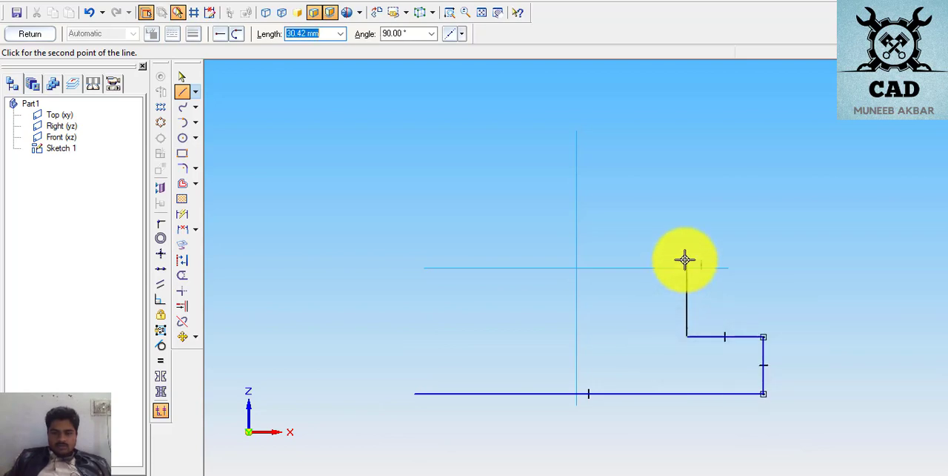
pyautogui.click(686, 260)
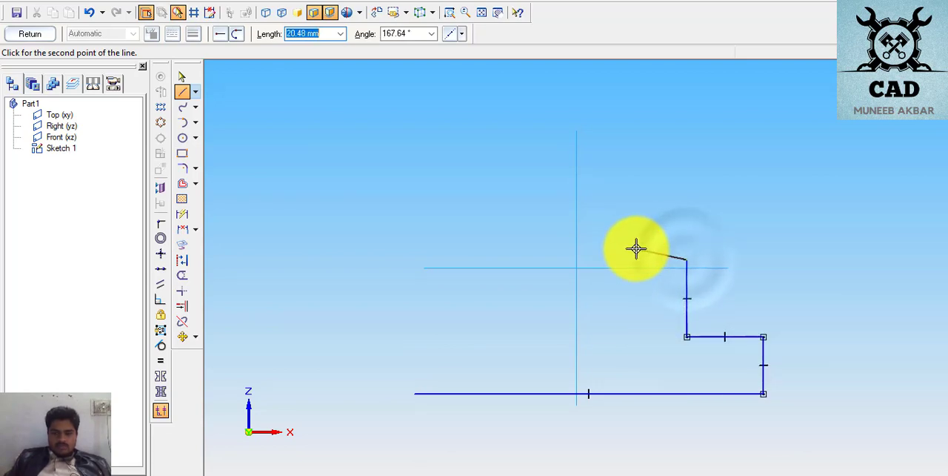
pyautogui.click(631, 260)
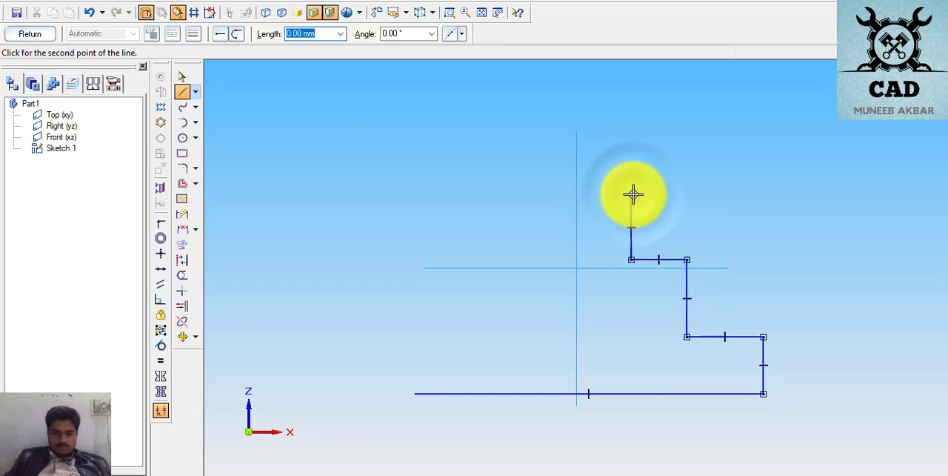
pyautogui.click(576, 194)
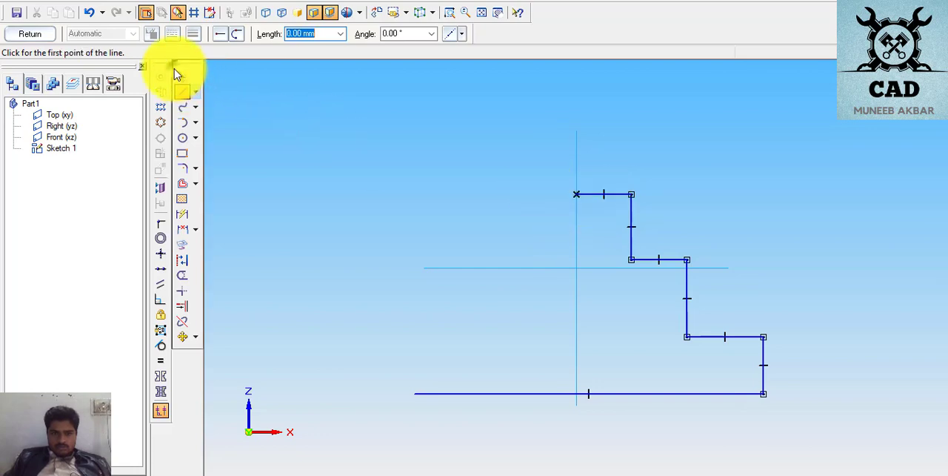
pyautogui.click(181, 75)
pyautogui.click(585, 193)
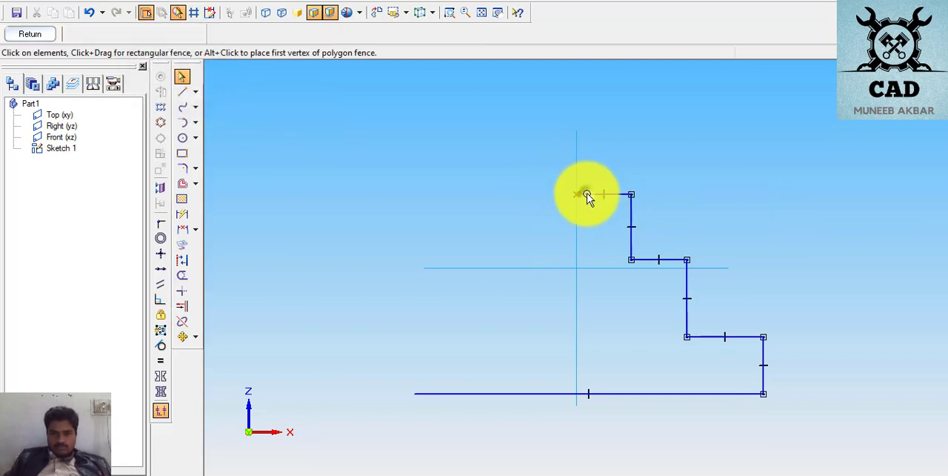
pyautogui.press('Delete')
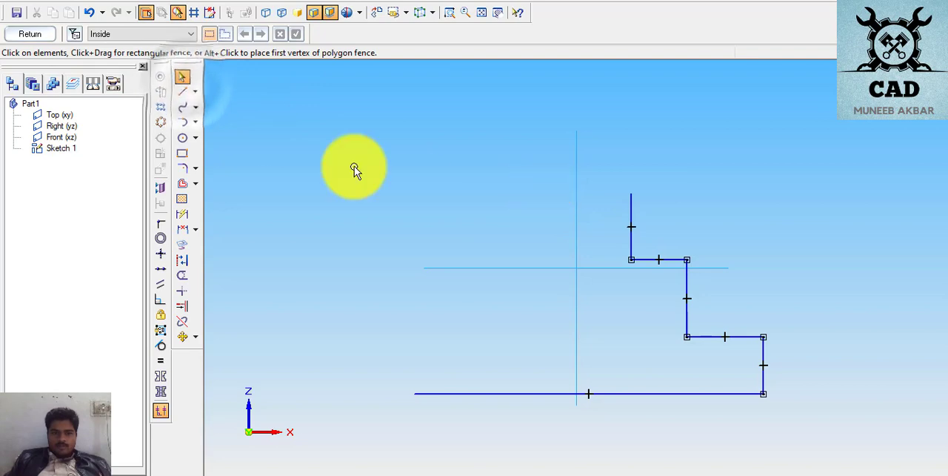
# - Draw the profile's top edge about 29 mm long, its left vertical side and the upper left tread, level with the upper right tread
pyautogui.click(183, 91)
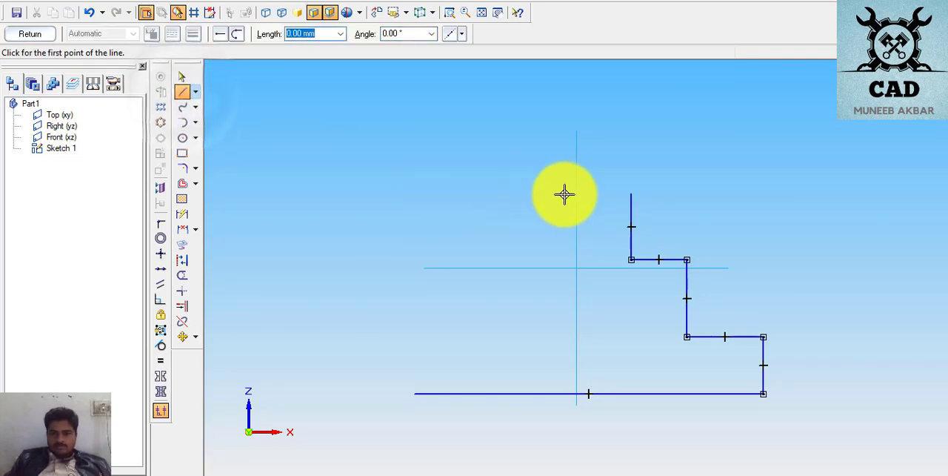
pyautogui.click(631, 194)
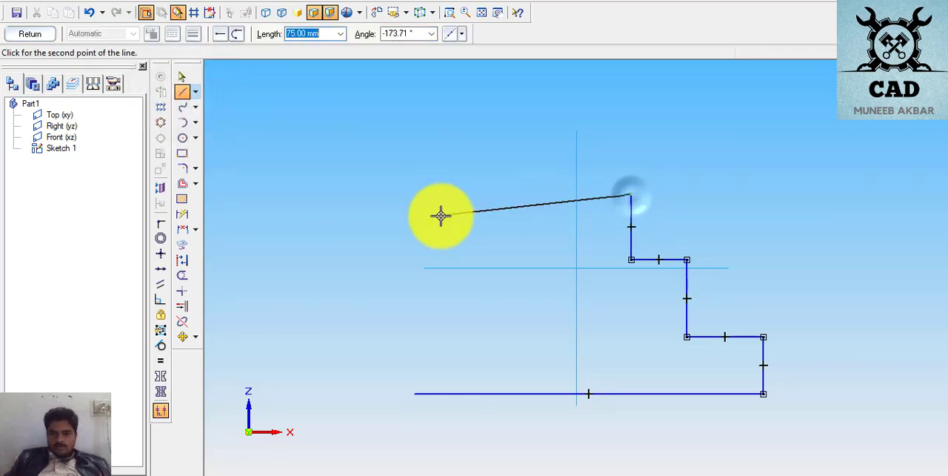
pyautogui.click(557, 194)
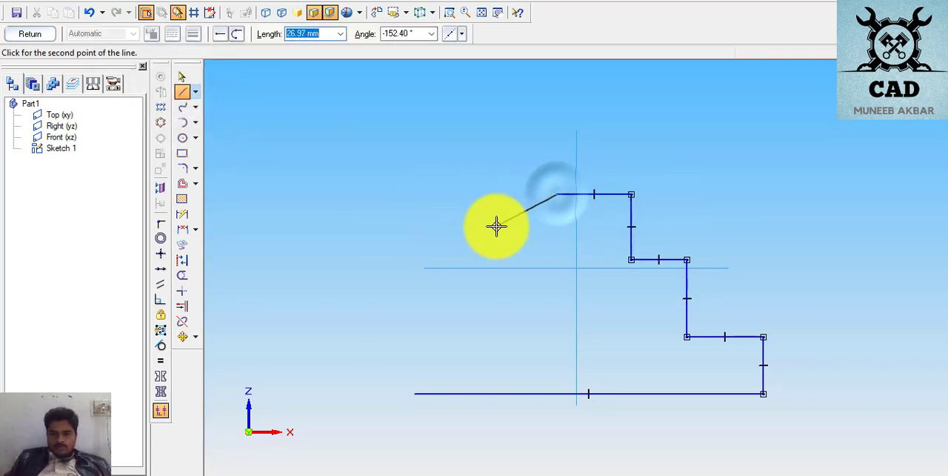
pyautogui.click(556, 260)
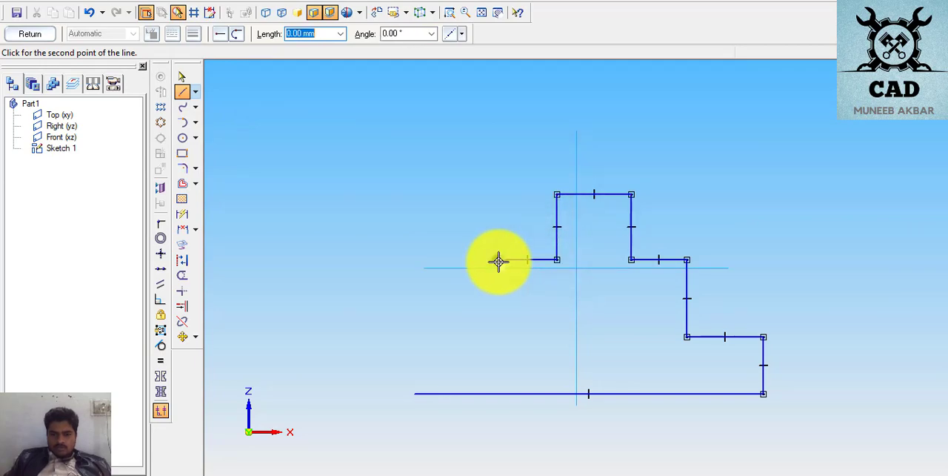
pyautogui.click(499, 260)
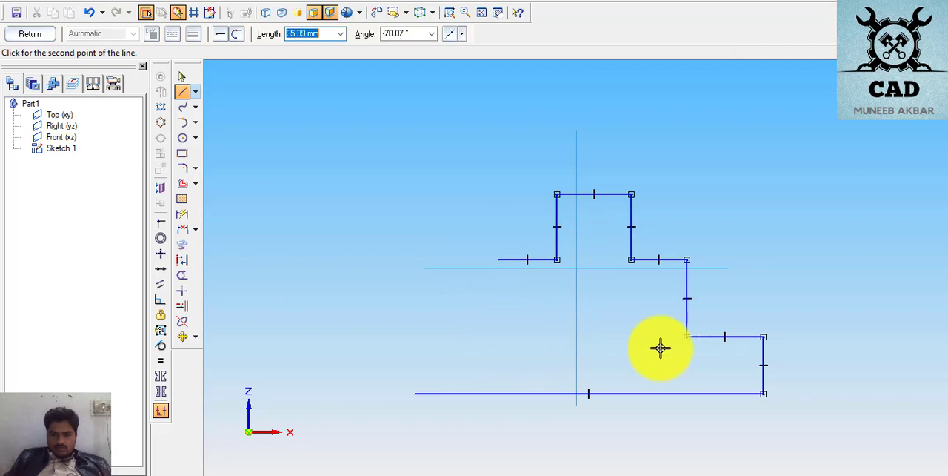
# - Close the stepped profile with the left middle riser, the lower left tread and a vertical edge down to the base line's start
pyautogui.click(683, 340)
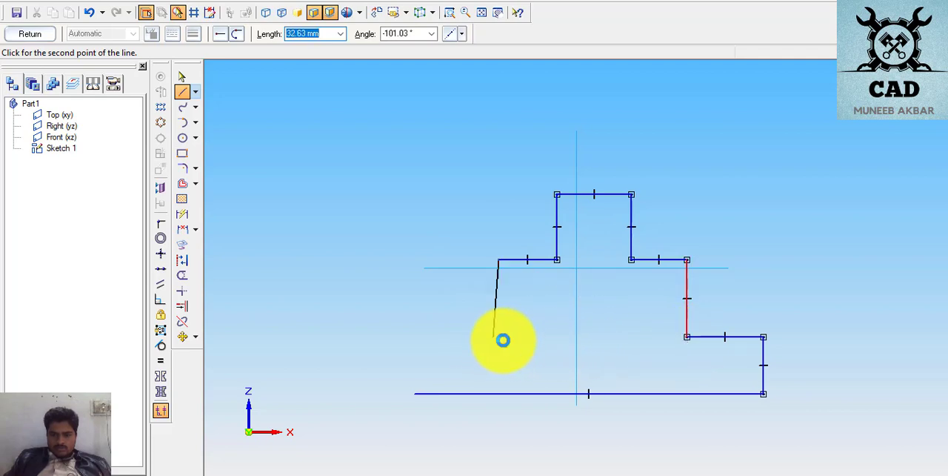
pyautogui.click(499, 338)
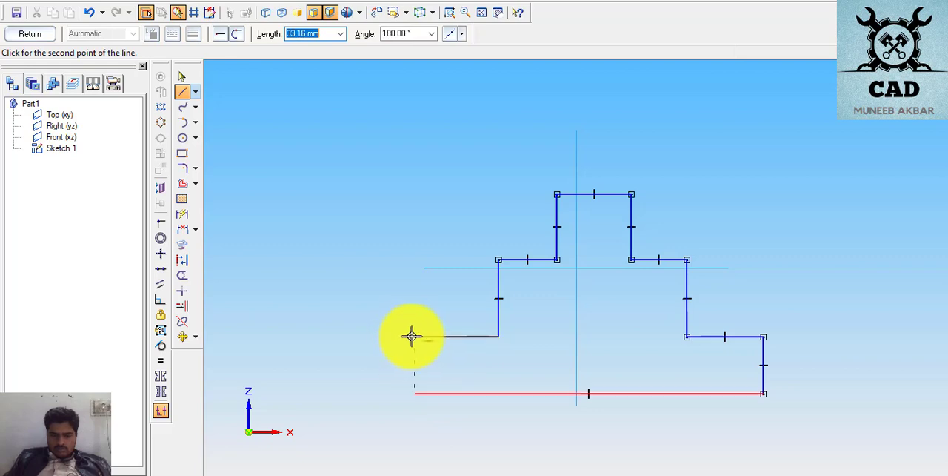
pyautogui.click(412, 337)
pyautogui.click(414, 394)
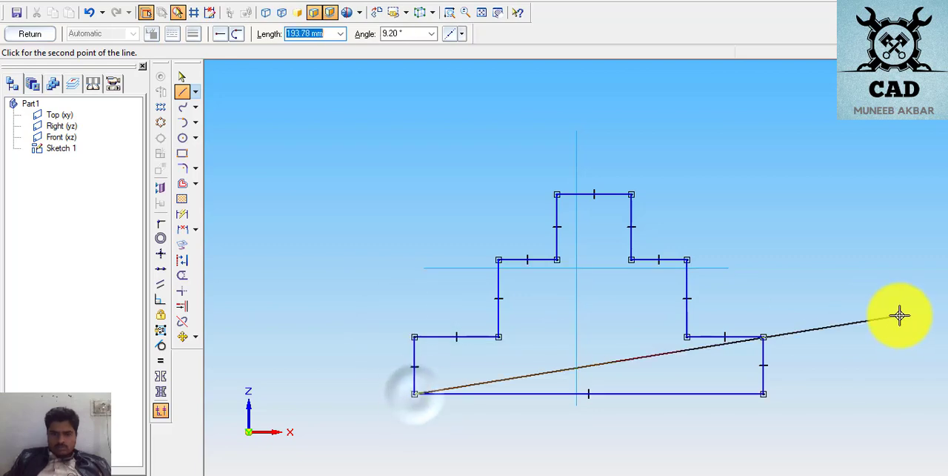
pyautogui.rightClick(849, 311)
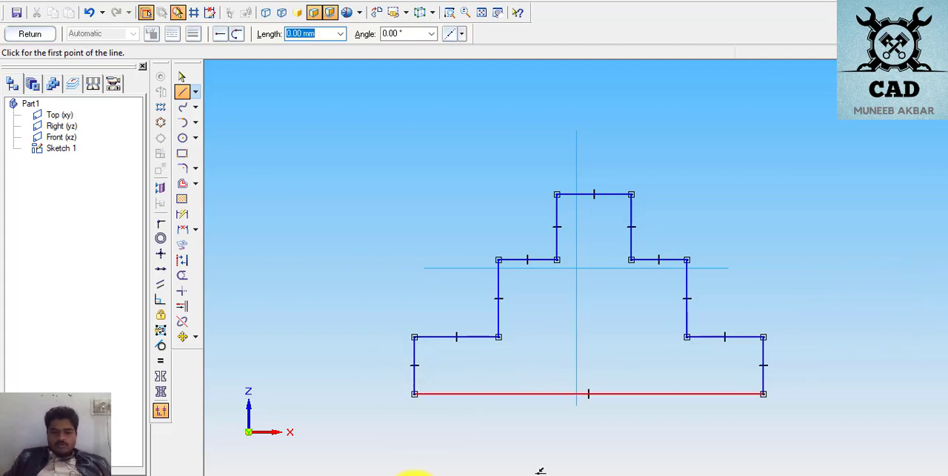
# - Switch to the PDF exercise on page 5, check the stepped profile's widths and heights, and return to the CAD sketch
pyautogui.click(481, 475)
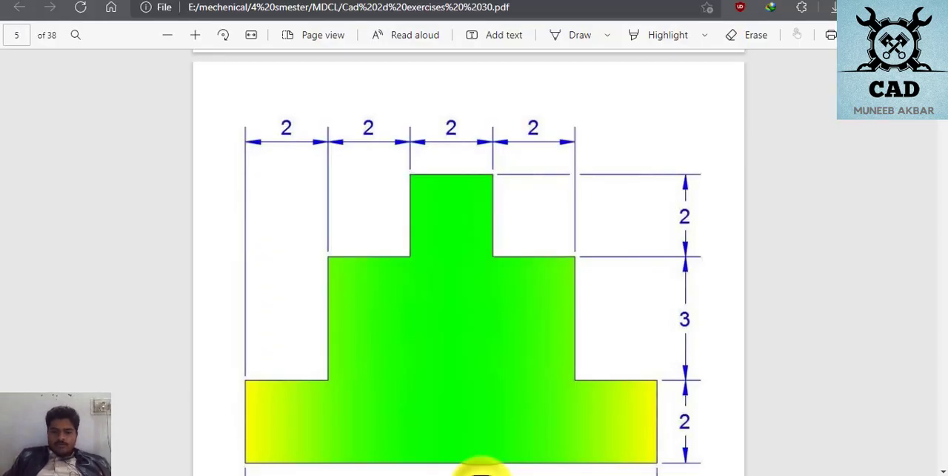
pyautogui.scroll(-2, 526, 337)
pyautogui.scroll(2, 525, 333)
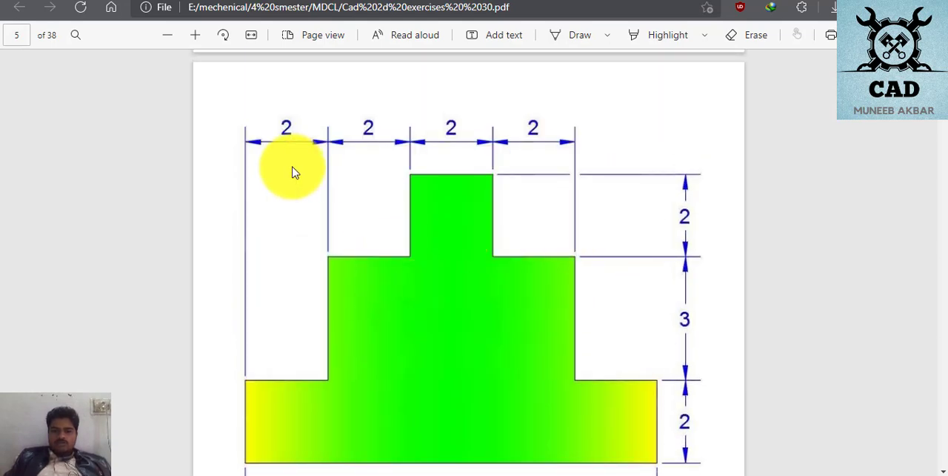
pyautogui.scroll(-3, 439, 317)
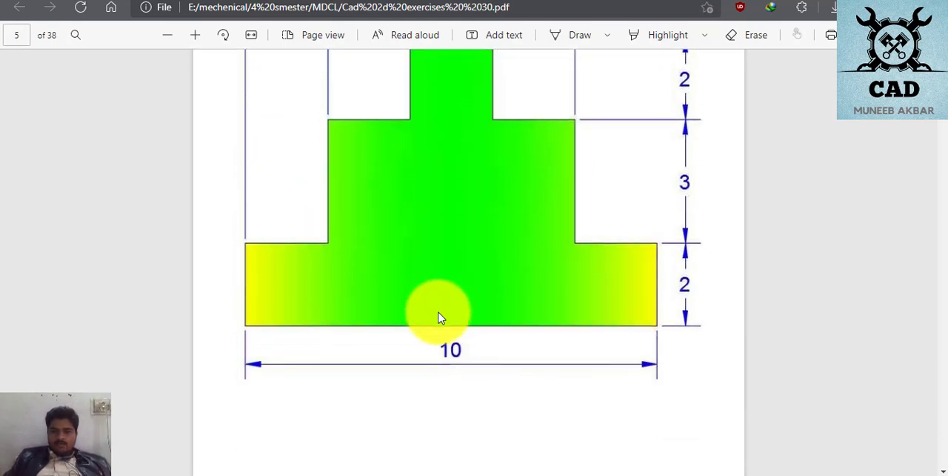
pyautogui.scroll(3, 440, 318)
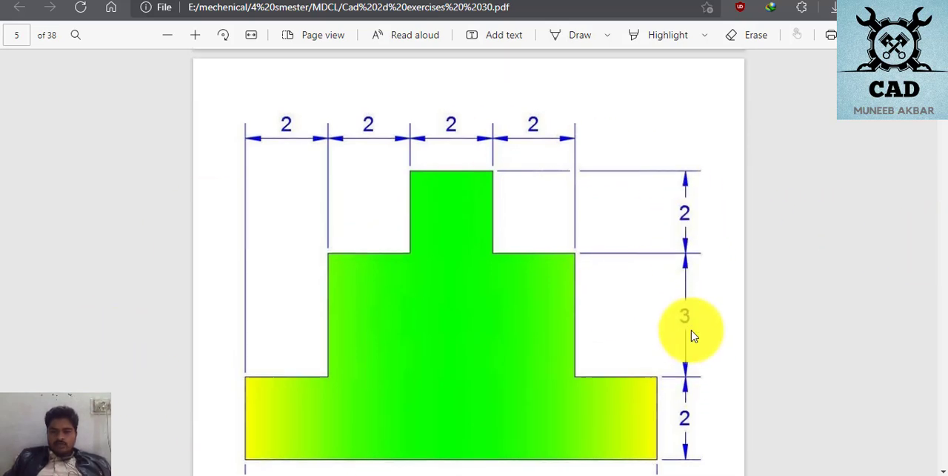
pyautogui.scroll(-3, 689, 332)
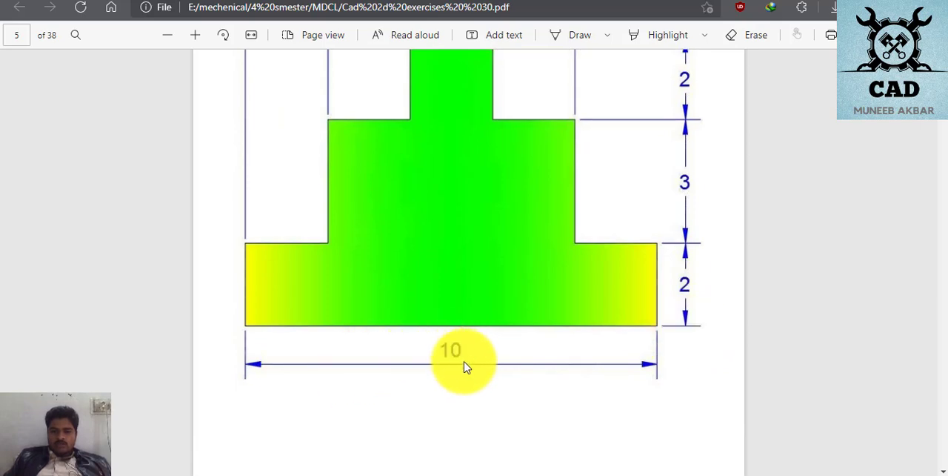
pyautogui.hotkey('alt', 'Tab')
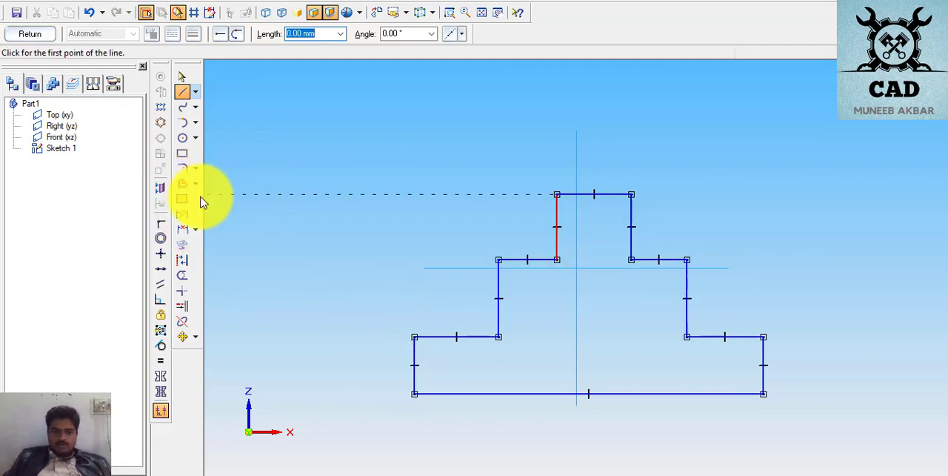
# - Dimension the profile's base line below the shape and set its length to 100 mm
pyautogui.click(183, 214)
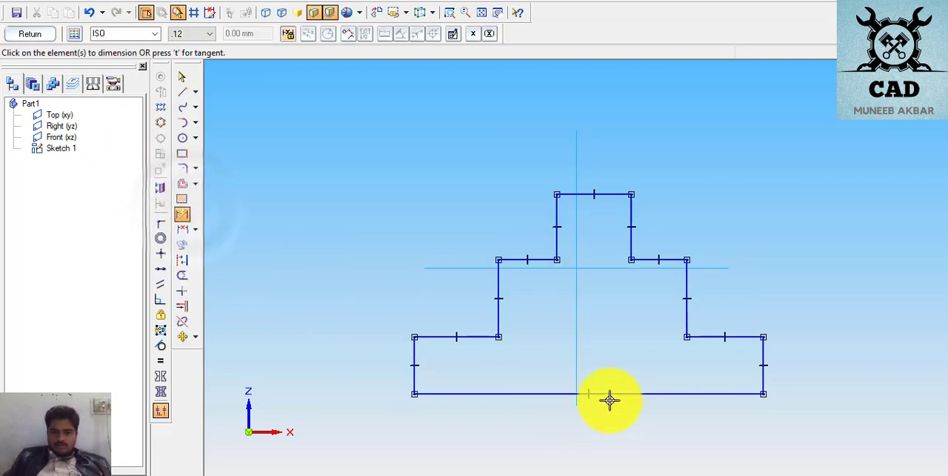
pyautogui.click(610, 396)
pyautogui.click(599, 427)
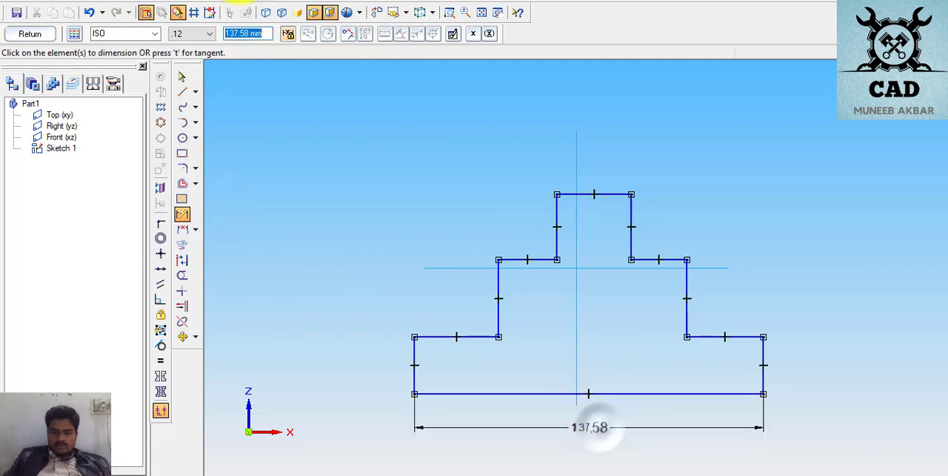
pyautogui.write('10')
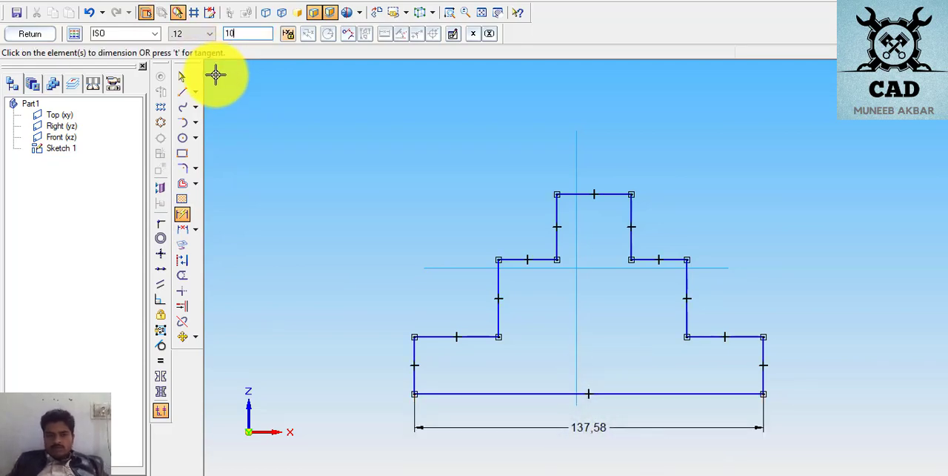
pyautogui.write('0')
pyautogui.press('Return')
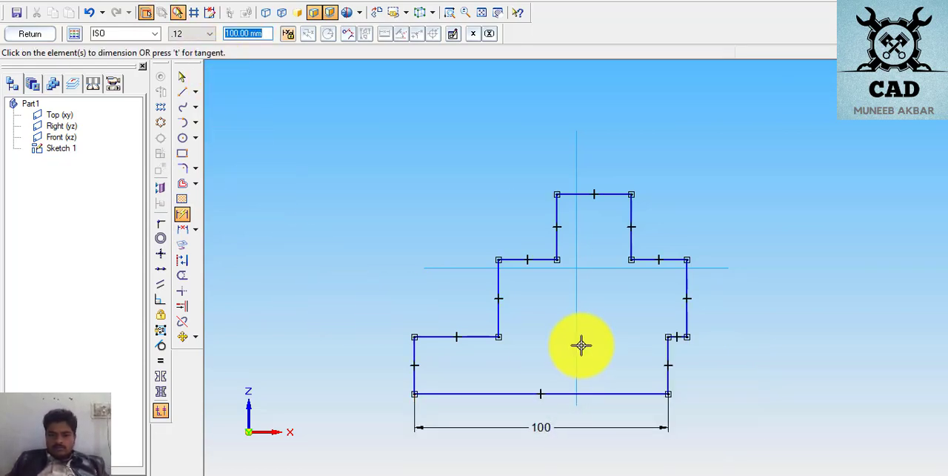
# - Dimension the lower left tread above the profile and set its length to 20 mm
pyautogui.click(434, 337)
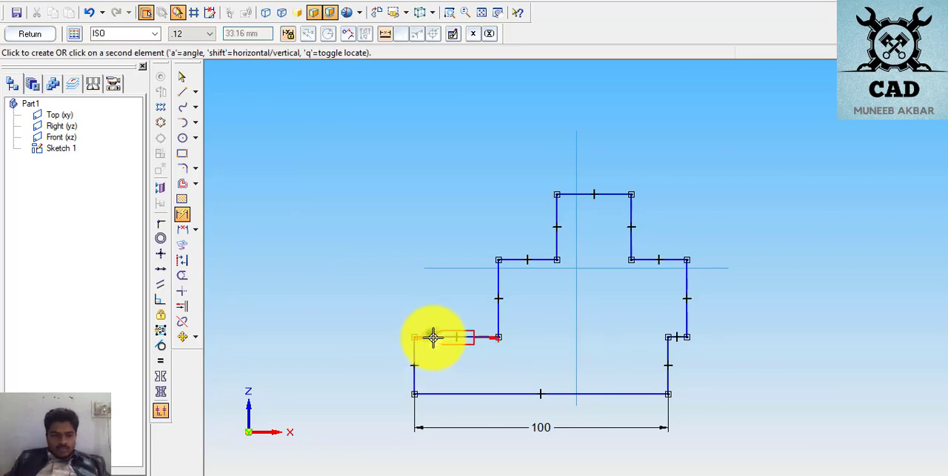
pyautogui.click(454, 238)
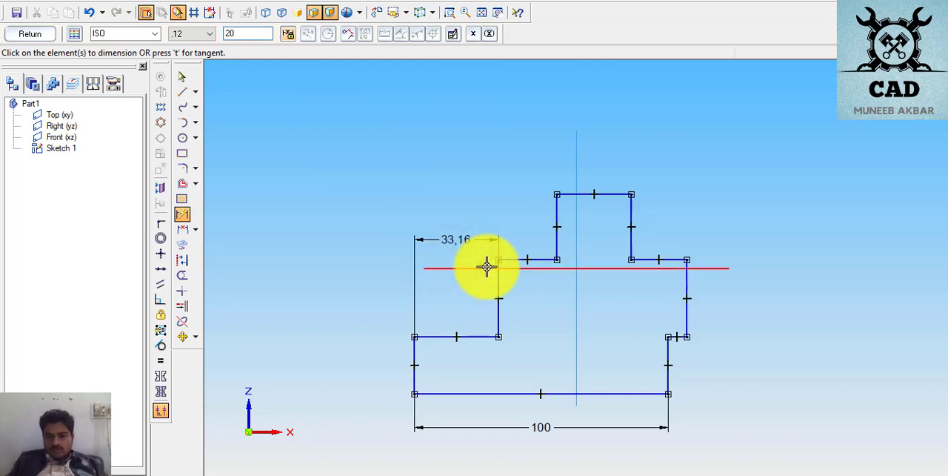
pyautogui.press('Return')
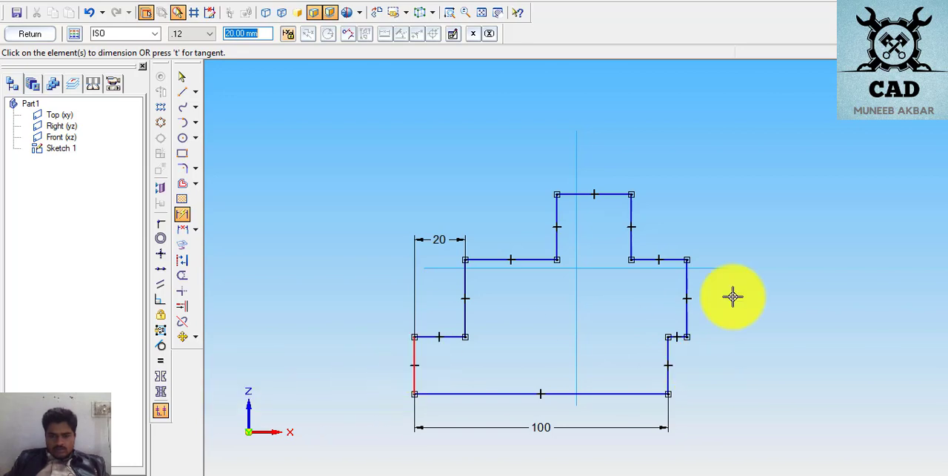
# - Dimension the lower left vertical edge beside the profile and set its height to 20 mm
pyautogui.click(412, 364)
pyautogui.click(333, 370)
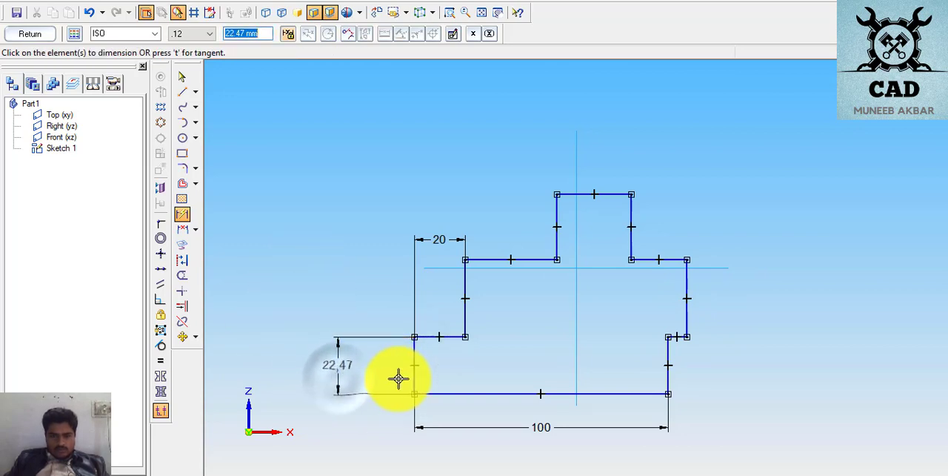
pyautogui.write('20')
pyautogui.press('Return')
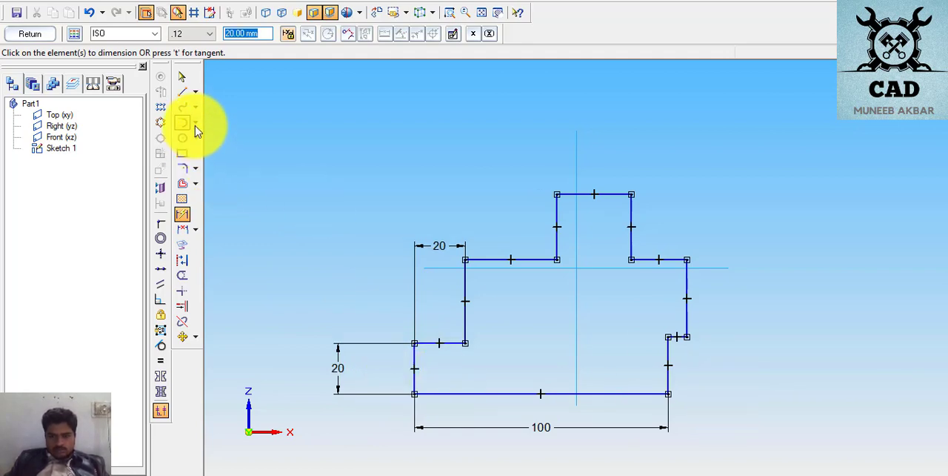
# - Move the lower right vertical edge outward to the right, beyond the middle riser, to restore the stepped shape
pyautogui.click(182, 77)
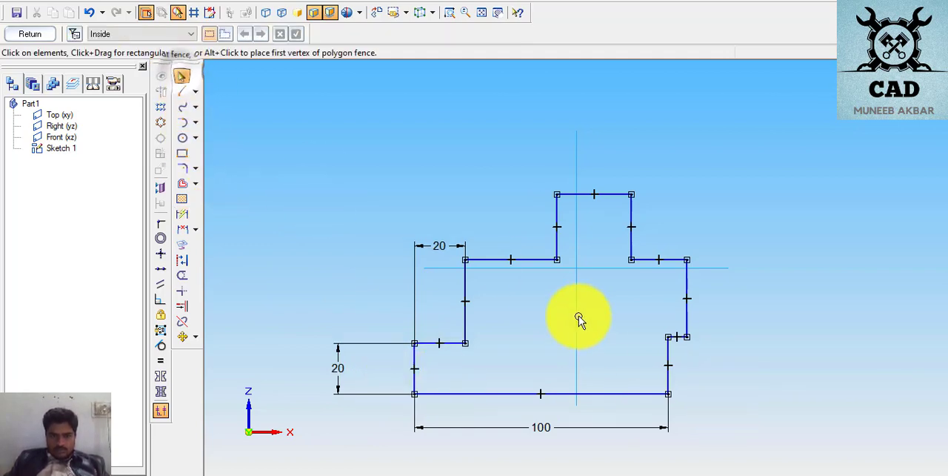
pyautogui.click(670, 352)
pyautogui.moveTo(708, 355); pyautogui.dragTo(723, 351)
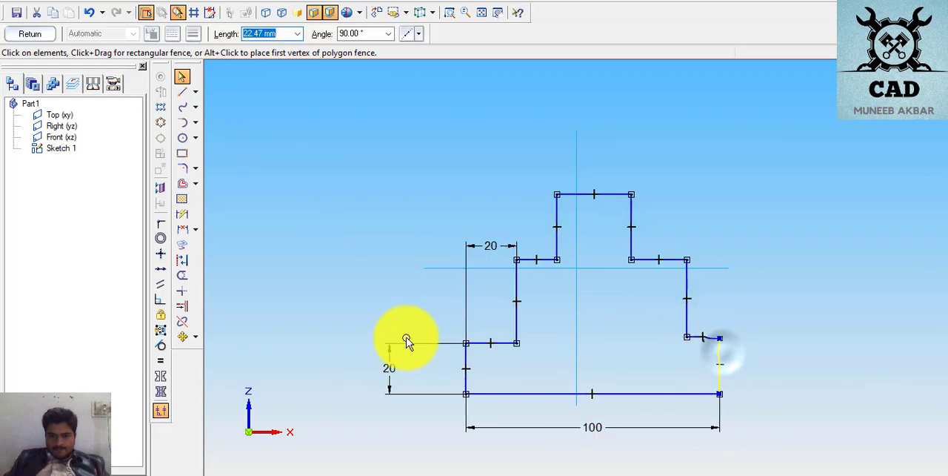
# - Dimension the middle left tread above the profile and set its length to 20 mm
pyautogui.click(383, 285)
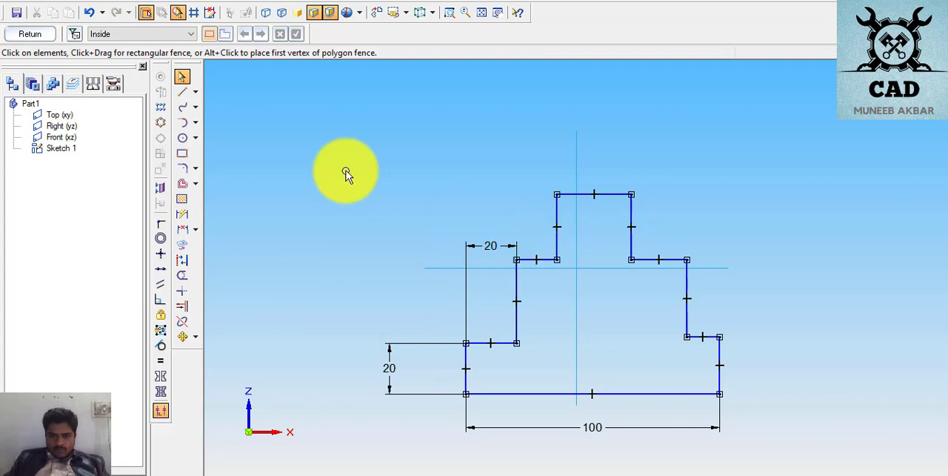
pyautogui.click(184, 216)
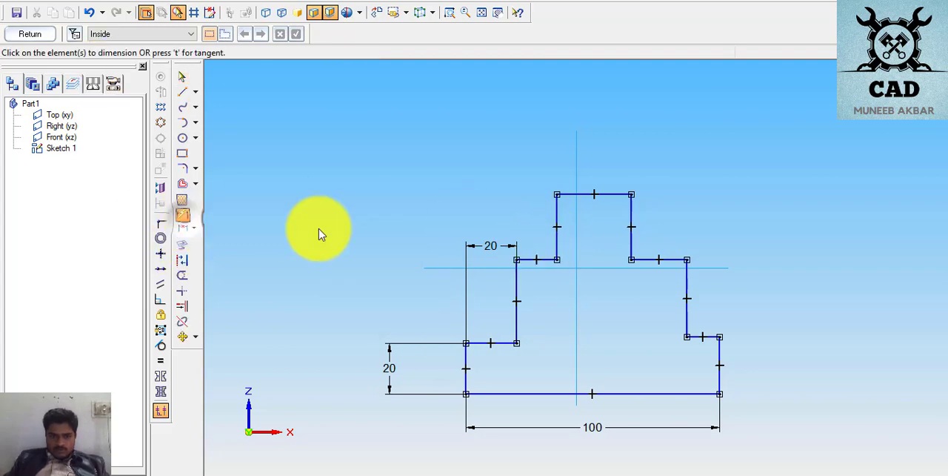
pyautogui.click(547, 260)
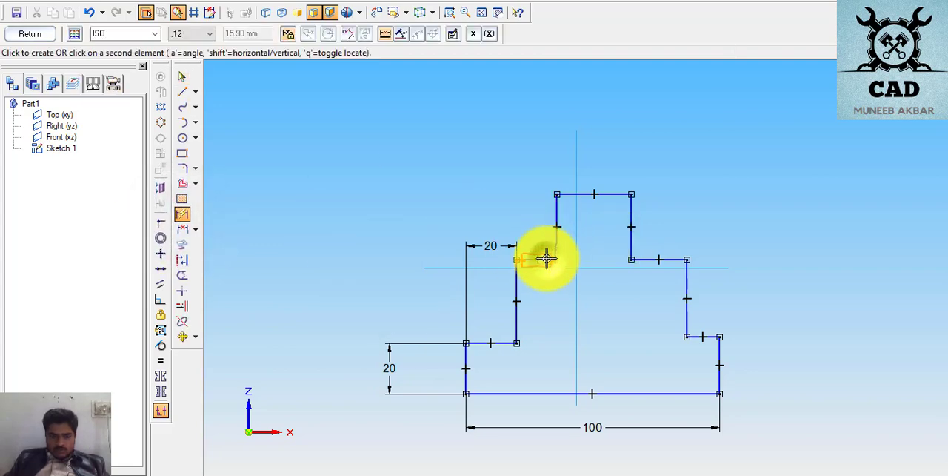
pyautogui.click(544, 169)
pyautogui.write('20')
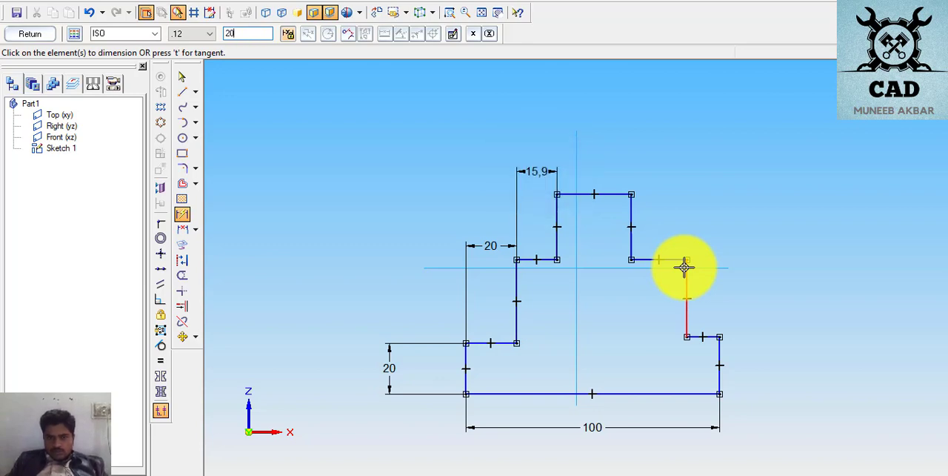
pyautogui.press('Return')
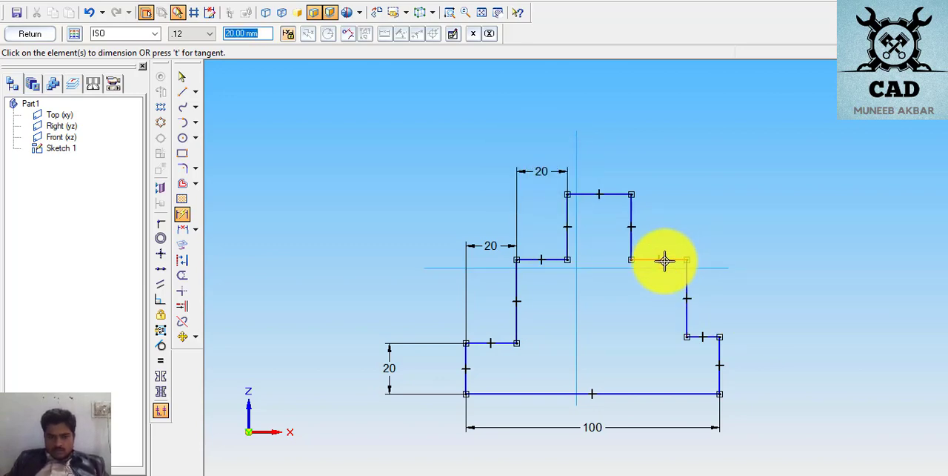
# - Dimension the middle right tread above the profile and set its length to 20 mm
pyautogui.click(664, 259)
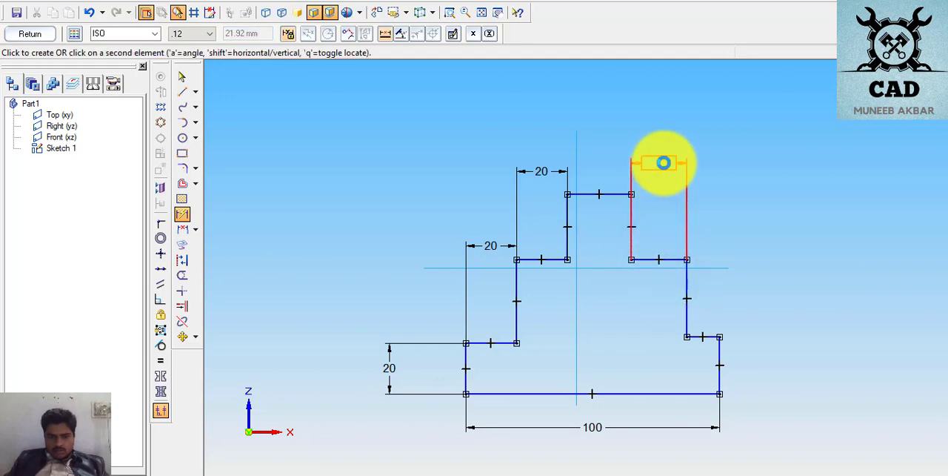
pyautogui.click(664, 162)
pyautogui.write('20')
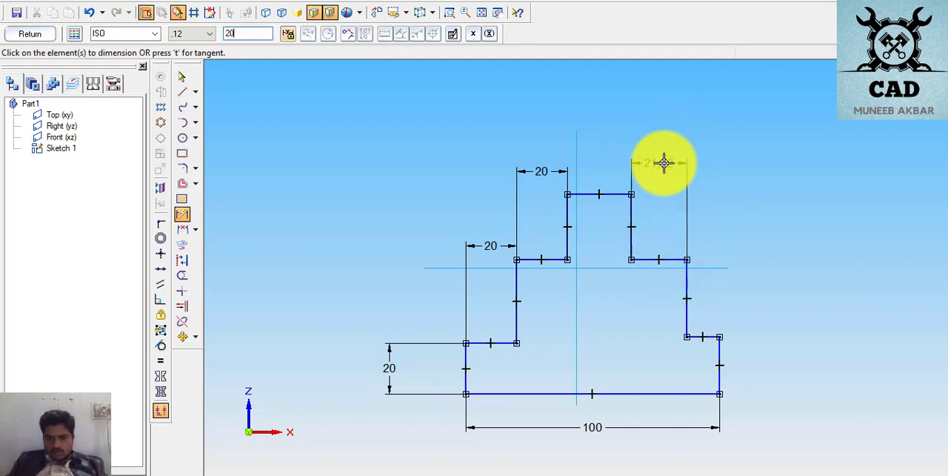
# - Dimension the profile's top edge above the shape and set its length to 20 mm
pyautogui.click(612, 194)
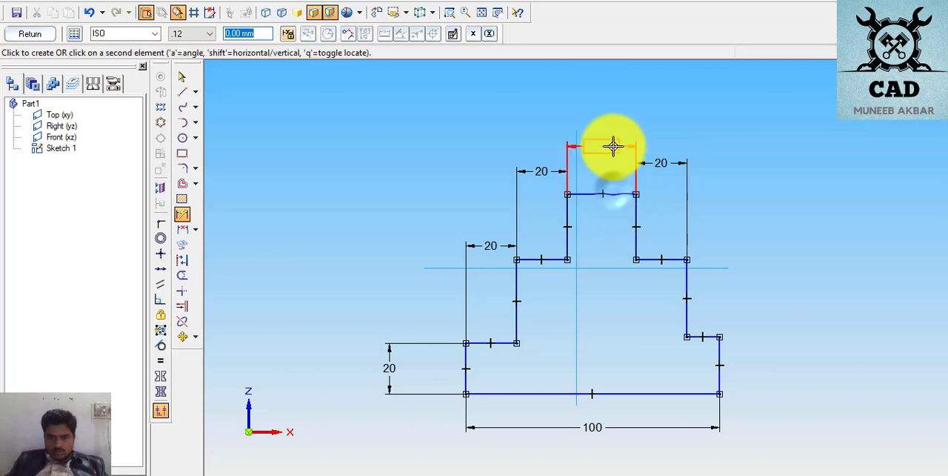
pyautogui.click(612, 145)
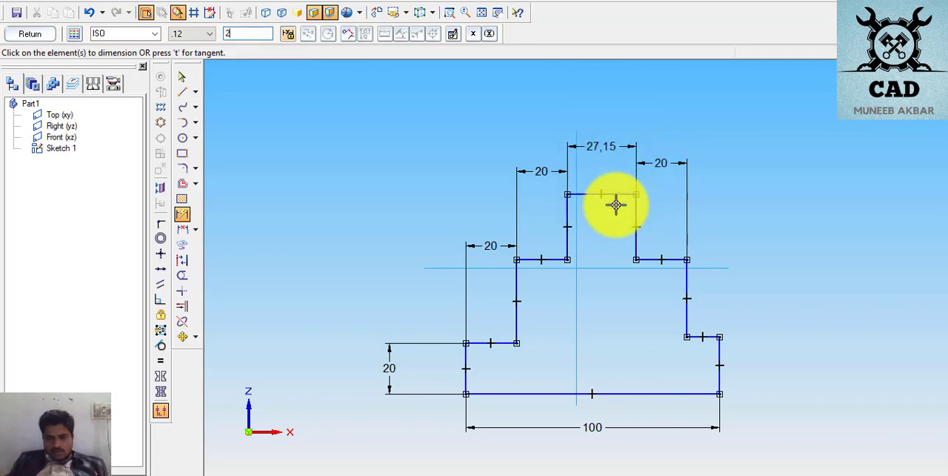
pyautogui.write('20')
pyautogui.press('Return')
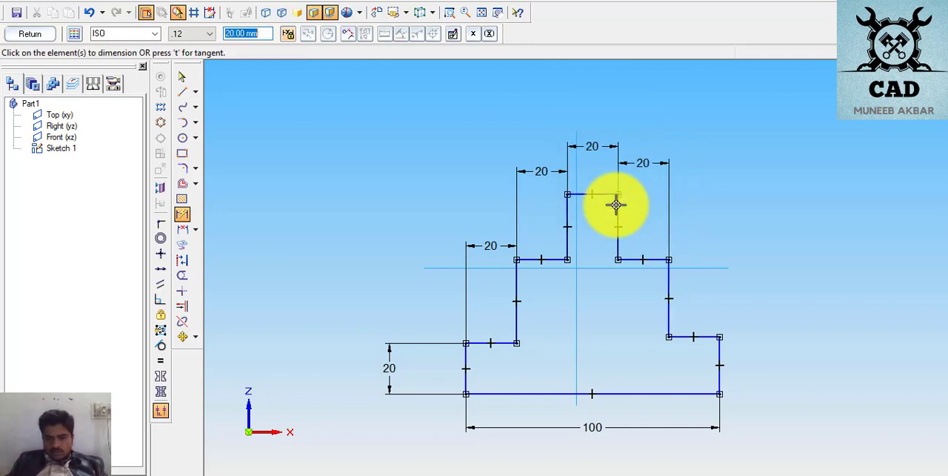
# - Dimension the lower right tread's length, and dimension the middle right riser with a height of 30 mm
pyautogui.click(704, 338)
pyautogui.click(726, 293)
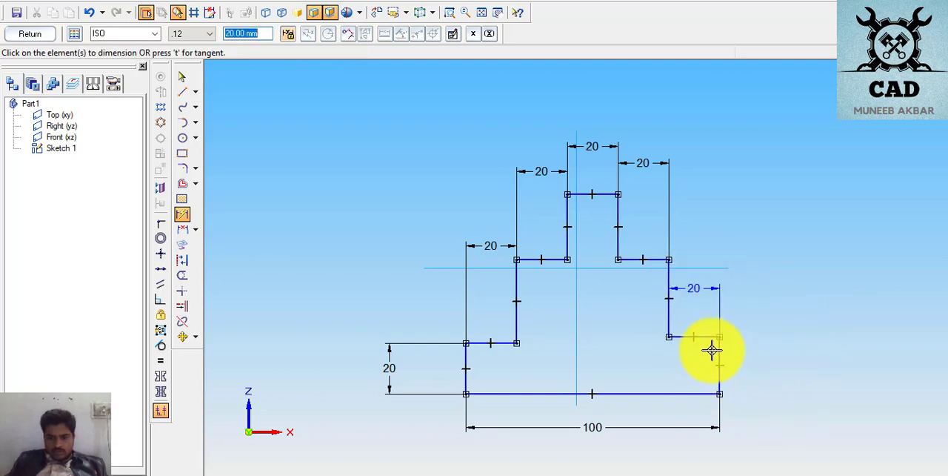
pyautogui.click(669, 275)
pyautogui.click(778, 272)
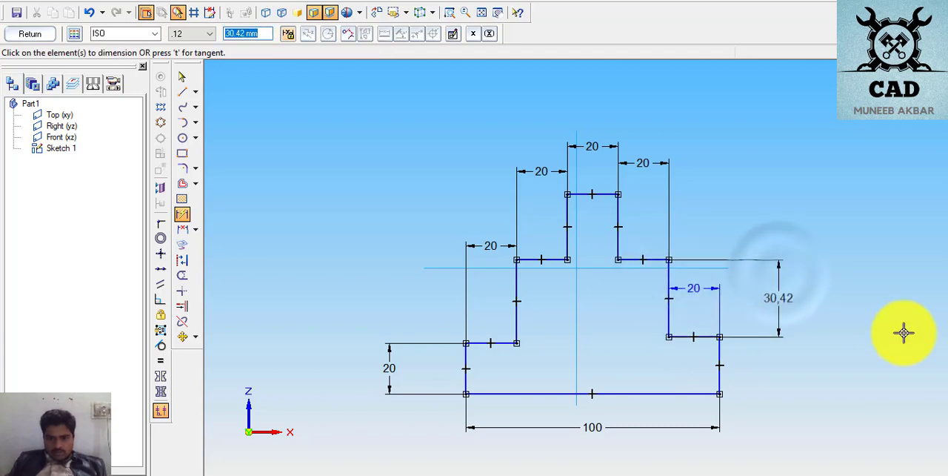
pyautogui.write('3')
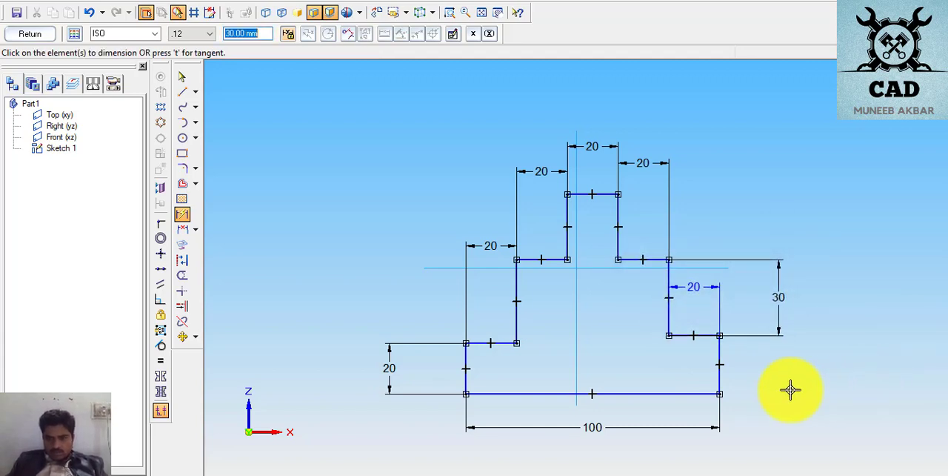
# - Dimension the lower right vertical edge beside the profile and set its height to 20 mm
pyautogui.click(720, 355)
pyautogui.click(888, 362)
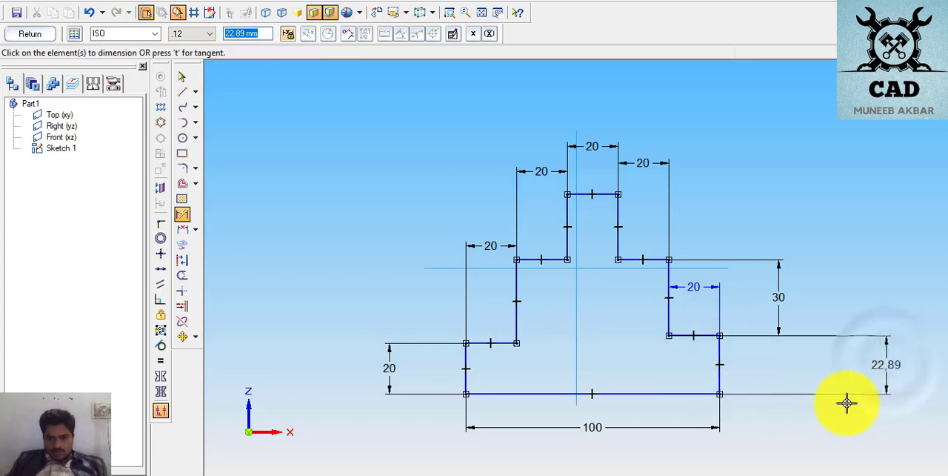
pyautogui.press('Return')
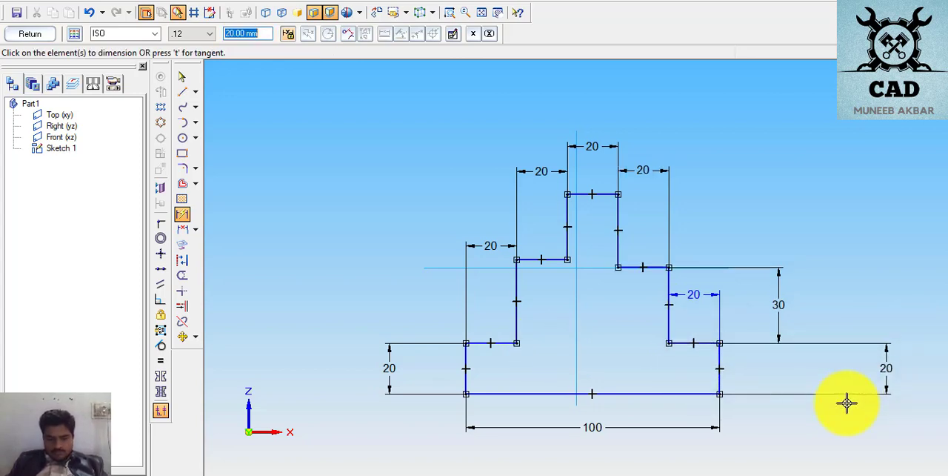
# - Dimension the upper right vertical edge beside the profile and set its height to 20 mm
pyautogui.click(620, 245)
pyautogui.click(820, 222)
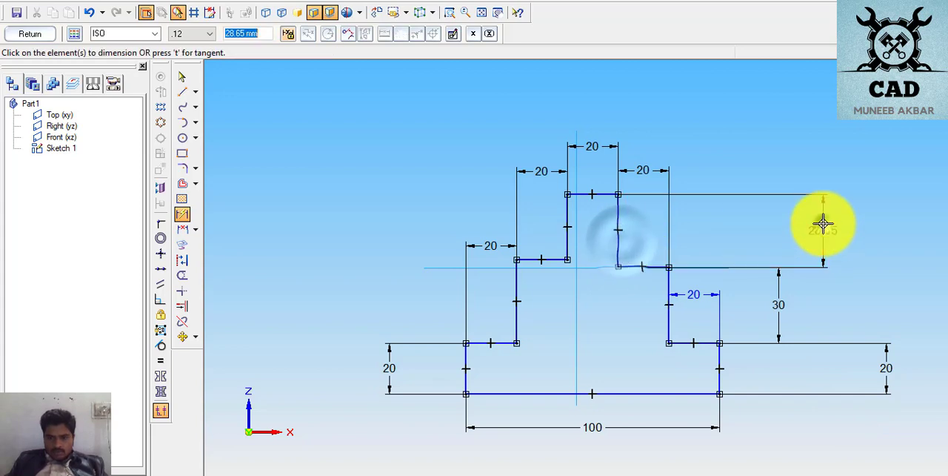
pyautogui.write('20')
pyautogui.press('Return')
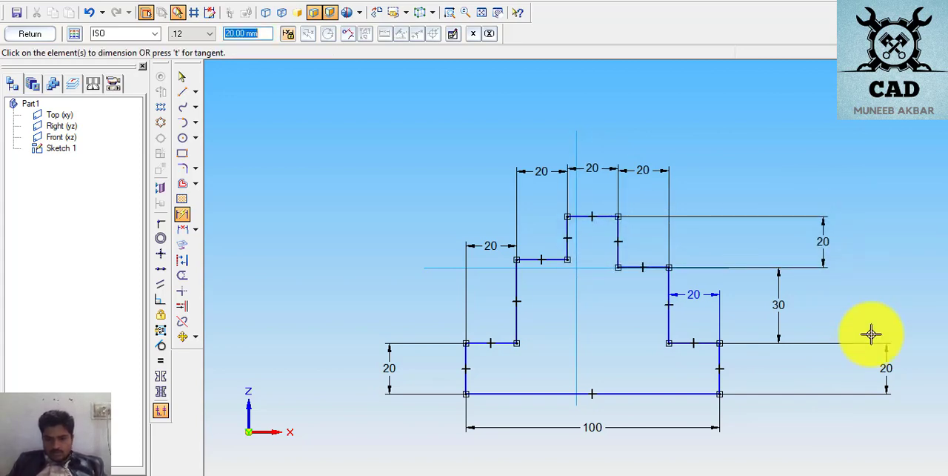
# - Dimension the upper left vertical edge with a height of 20 mm, and dimension the middle left riser's height
pyautogui.click(568, 235)
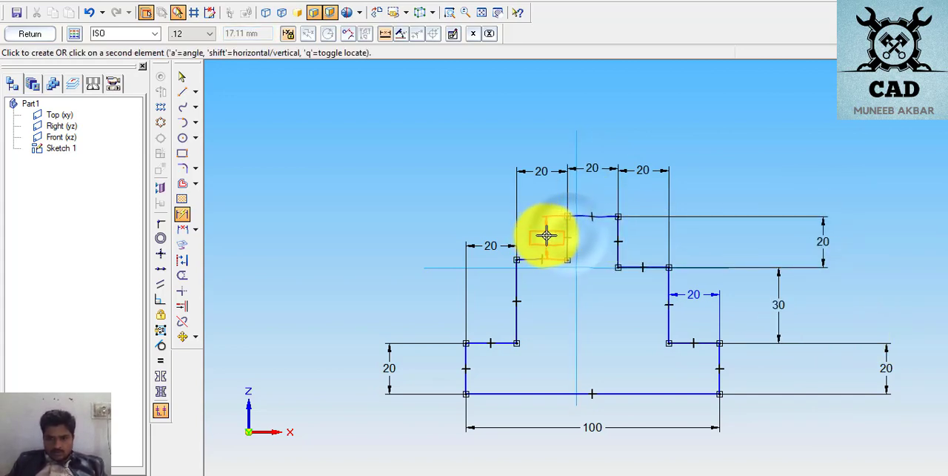
pyautogui.click(546, 232)
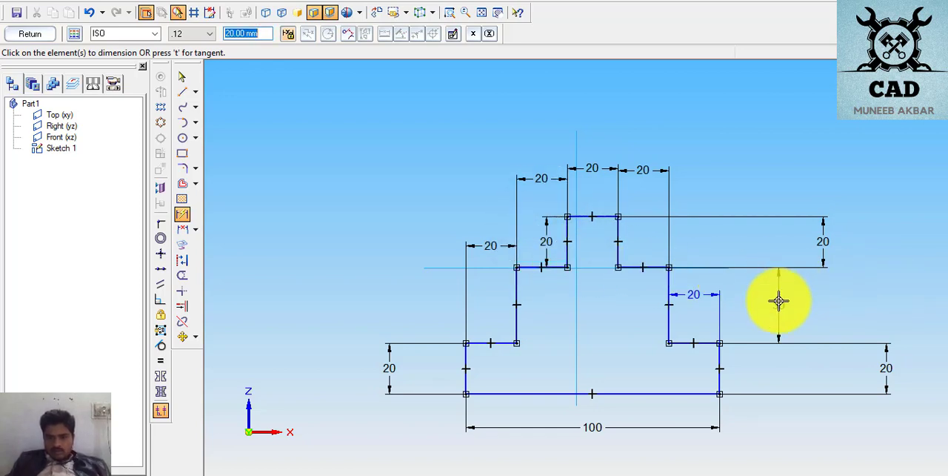
pyautogui.click(517, 290)
pyautogui.click(393, 289)
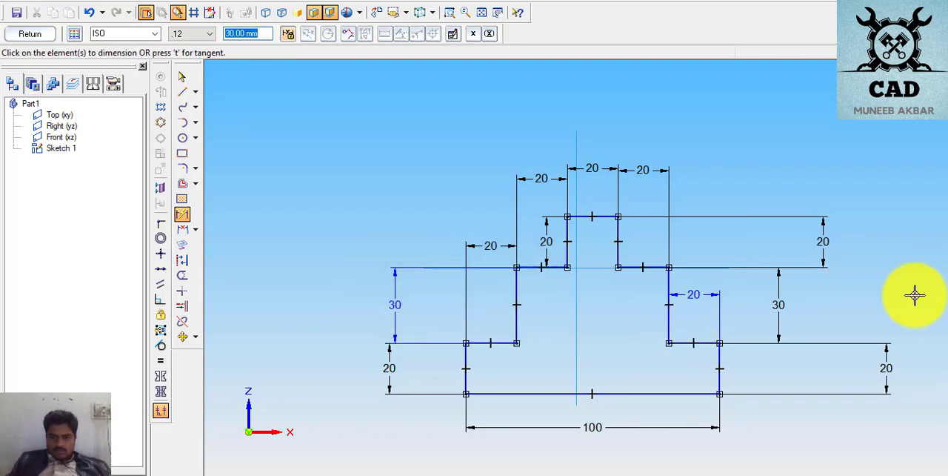
pyautogui.click(182, 78)
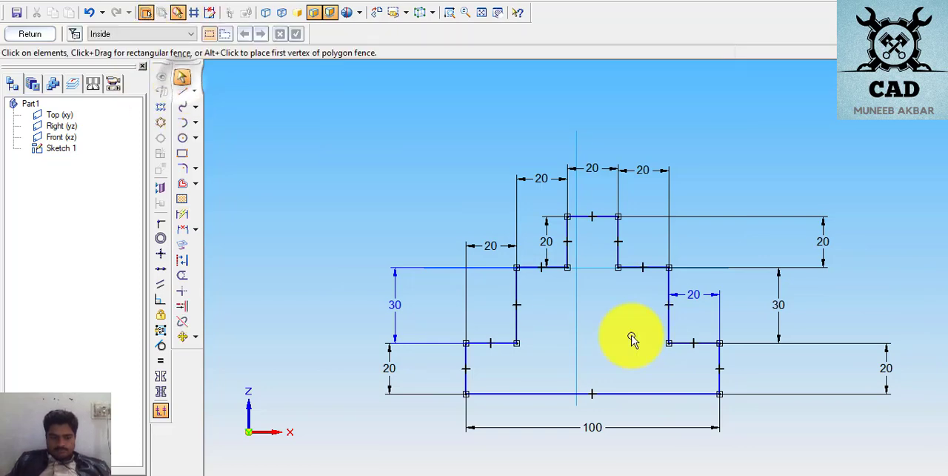
# - Try to reposition the height dimension of the lower right vertical edge
pyautogui.click(888, 366)
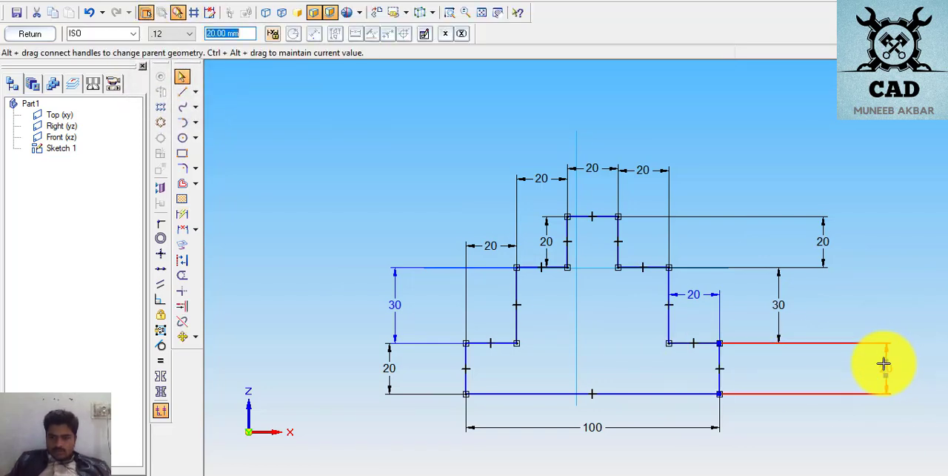
pyautogui.moveTo(886, 361); pyautogui.dragTo(900, 379)
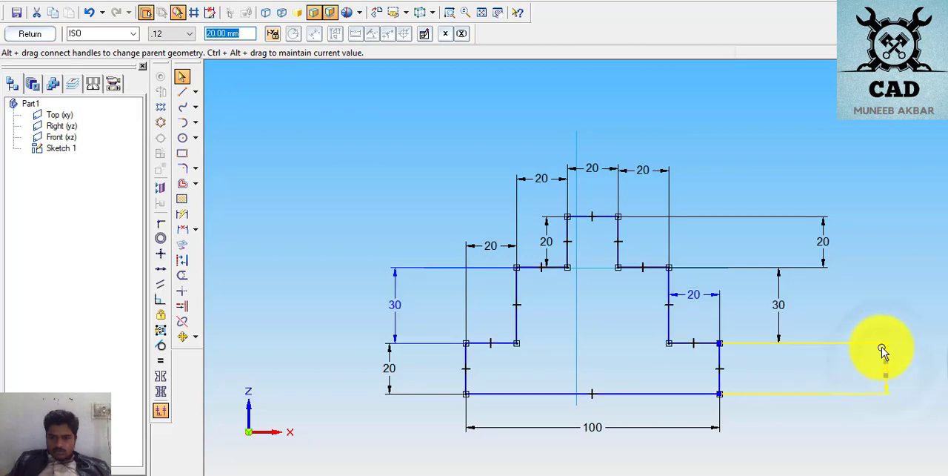
pyautogui.moveTo(889, 349); pyautogui.dragTo(887, 348)
pyautogui.click(780, 362)
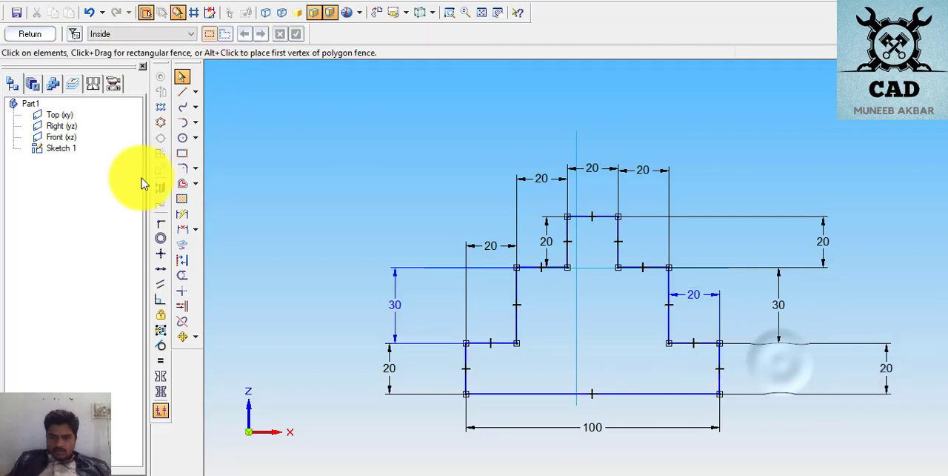
pyautogui.click(335, 148)
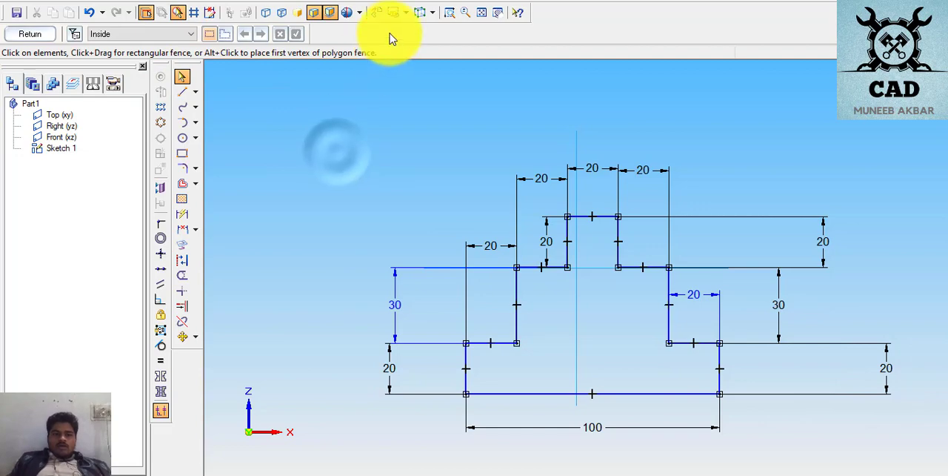
# - Switch to the PDF exercises and examine the shape and dimensions of the next stepped profile on page 6
pyautogui.click(482, 12)
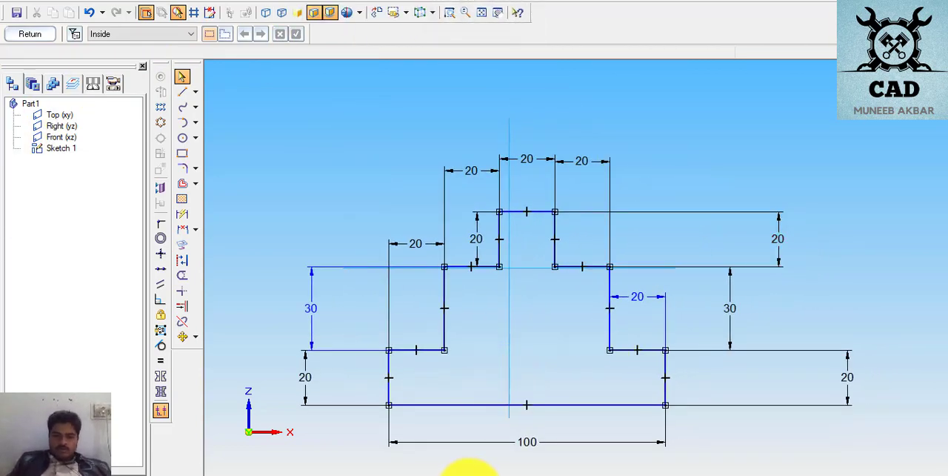
pyautogui.click(498, 474)
pyautogui.scroll(-9, 546, 250)
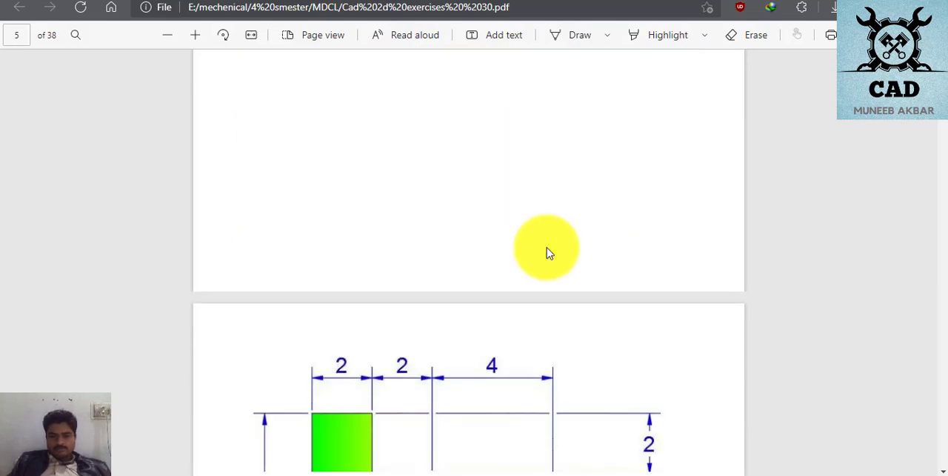
pyautogui.scroll(2, 549, 255)
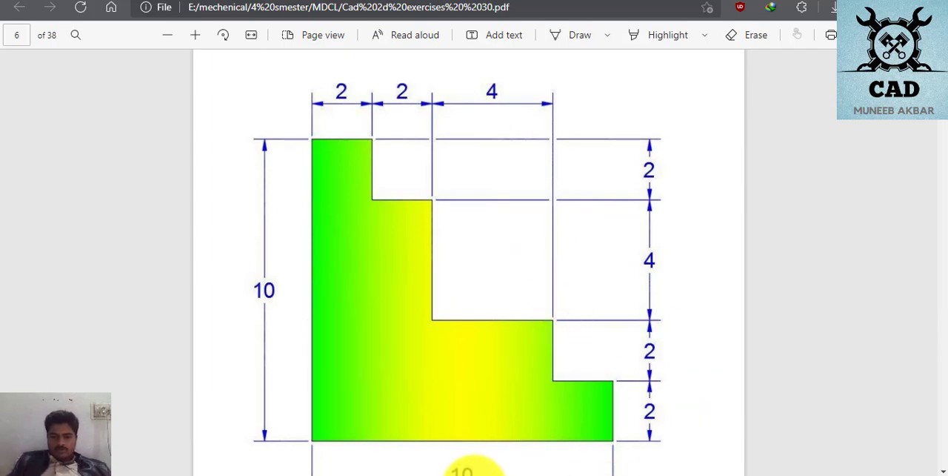
pyautogui.click(455, 475)
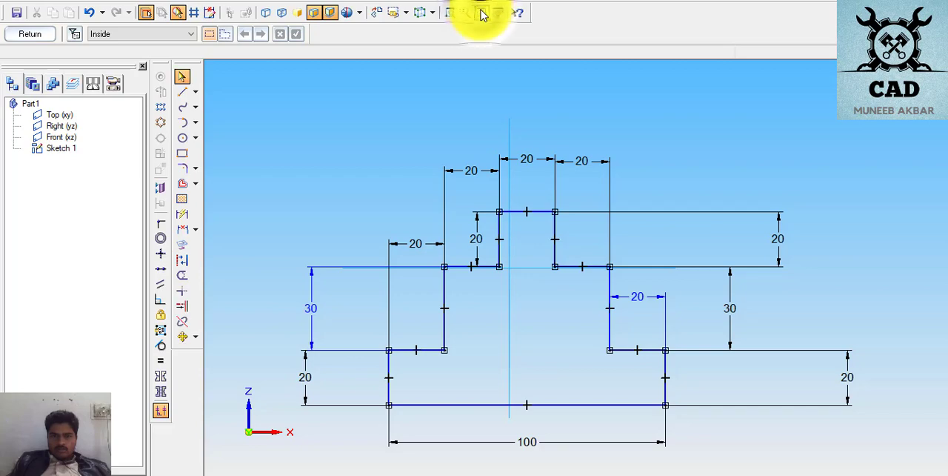
# - Draw the new profile's base about 113 mm long, its right edge about 16 mm high, and the lowest tread about 22 mm wide
pyautogui.scroll(-4, 564, 273)
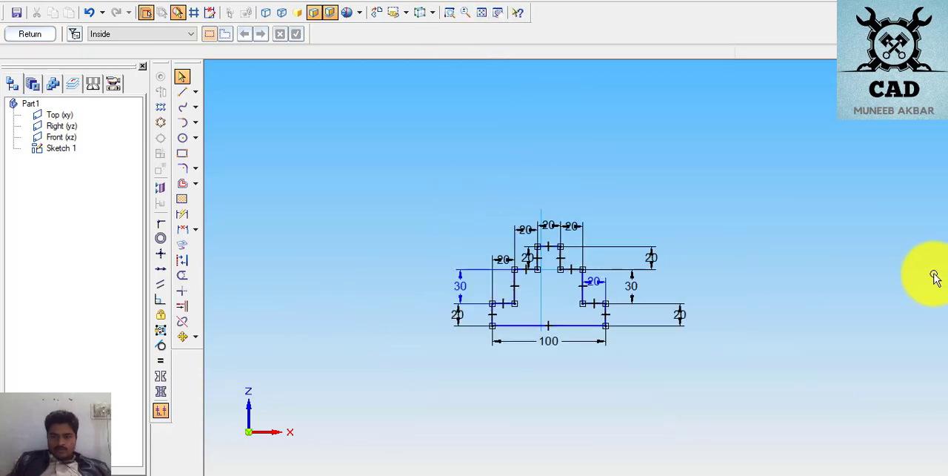
pyautogui.scroll(3, 935, 277)
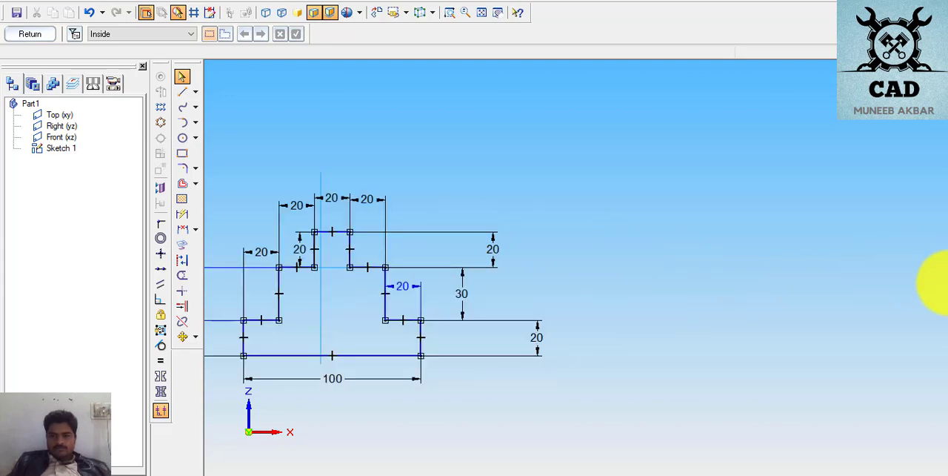
pyautogui.scroll(3, 933, 285)
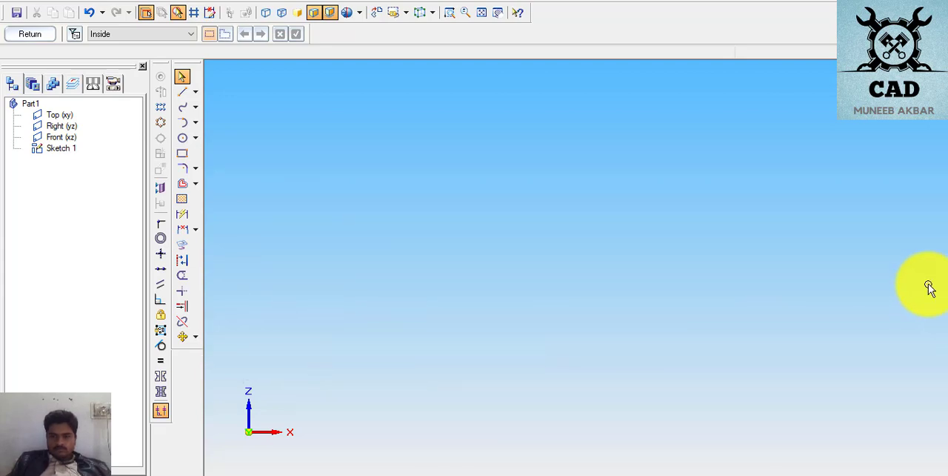
pyautogui.scroll(-2, 837, 275)
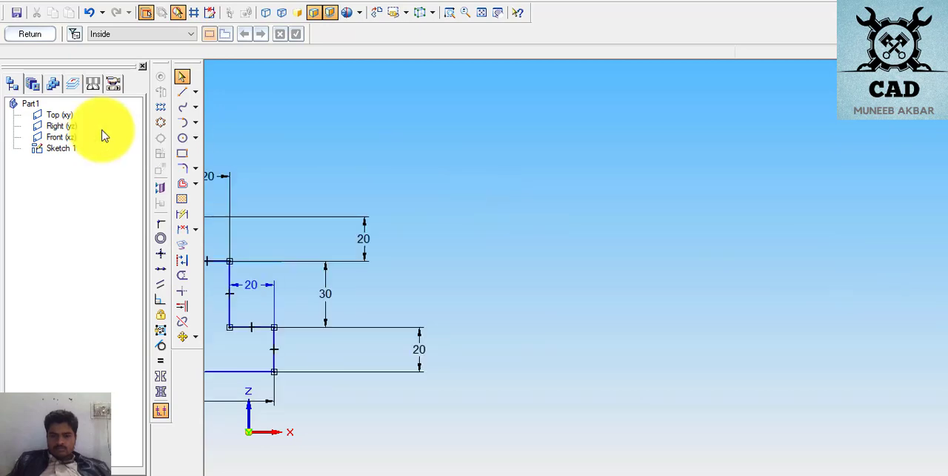
pyautogui.click(182, 91)
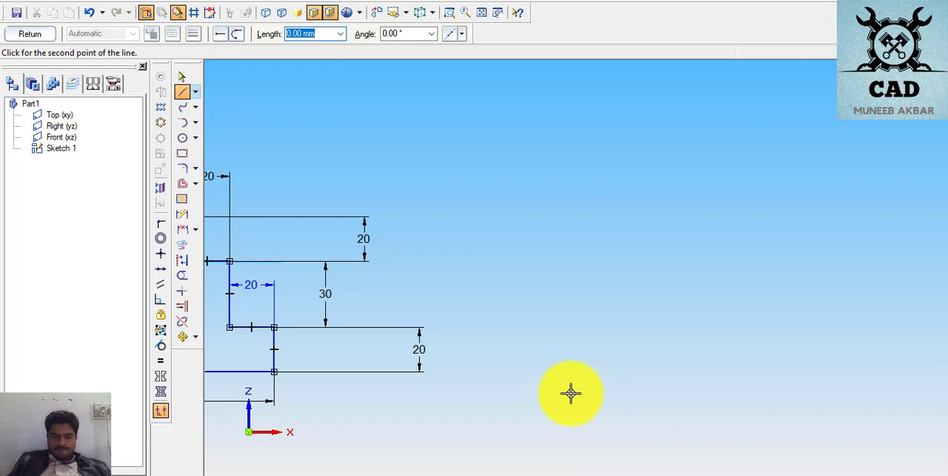
pyautogui.click(570, 393)
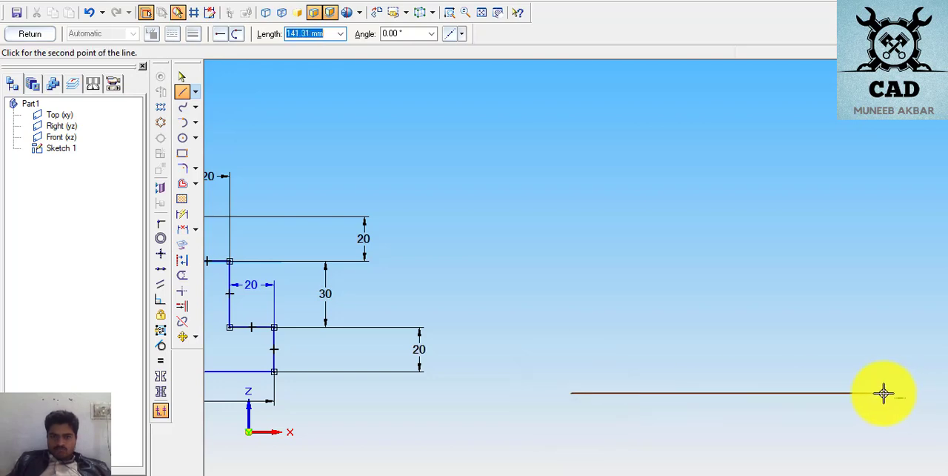
pyautogui.click(819, 357)
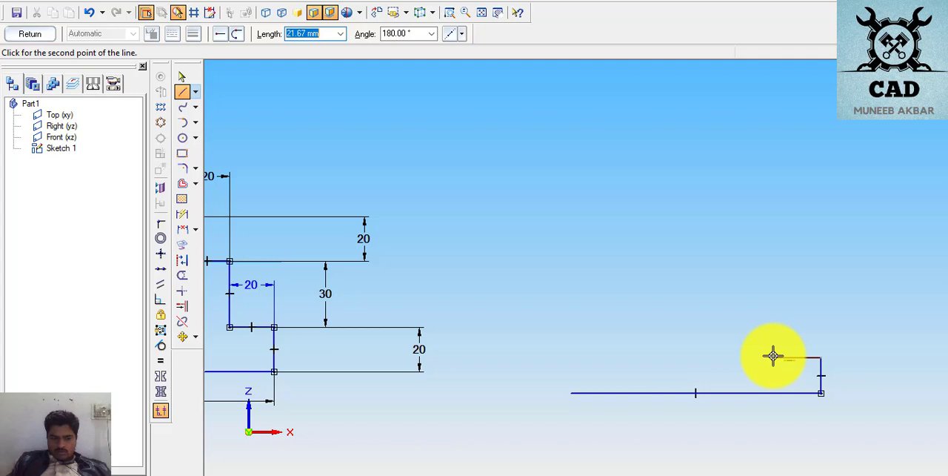
pyautogui.click(773, 357)
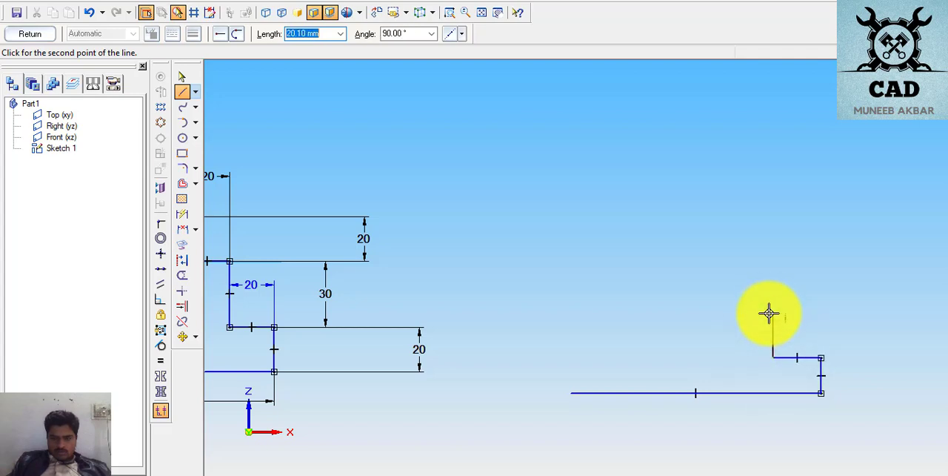
# - Continue the stepped outline upward to the left through two more treads and a top edge, and close it with a left edge about 104 mm high
pyautogui.click(772, 319)
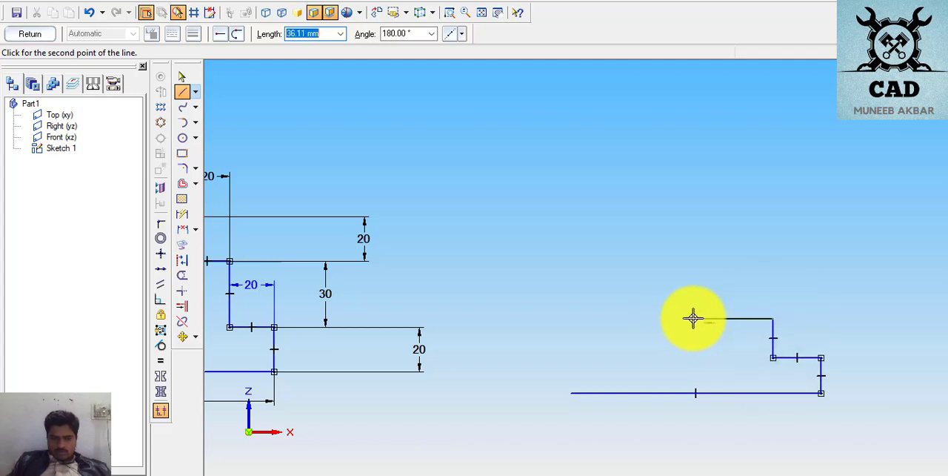
pyautogui.click(692, 318)
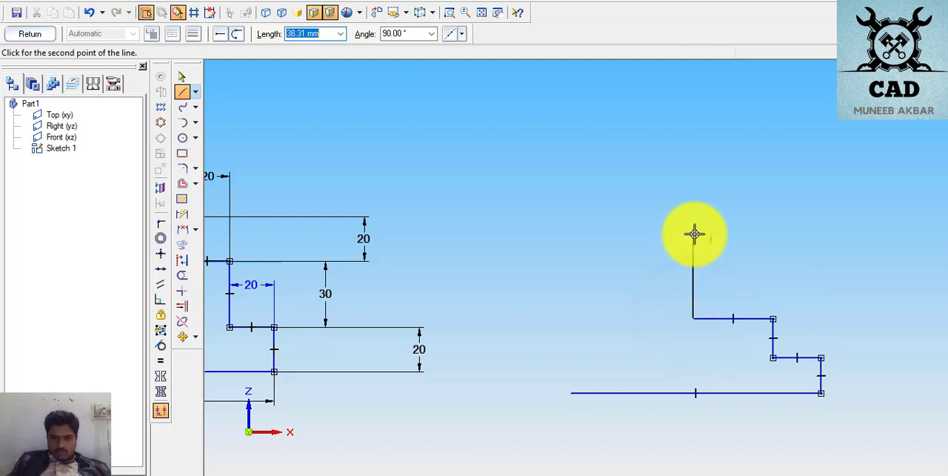
pyautogui.click(692, 234)
pyautogui.click(650, 234)
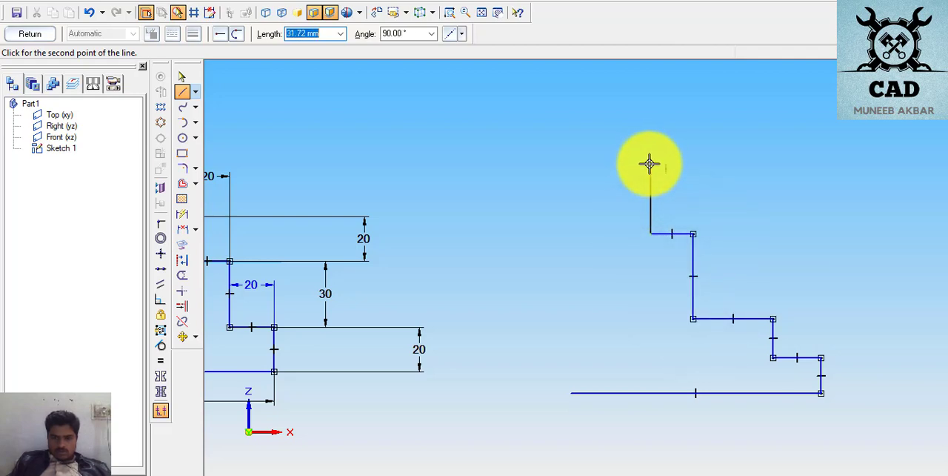
pyautogui.click(650, 164)
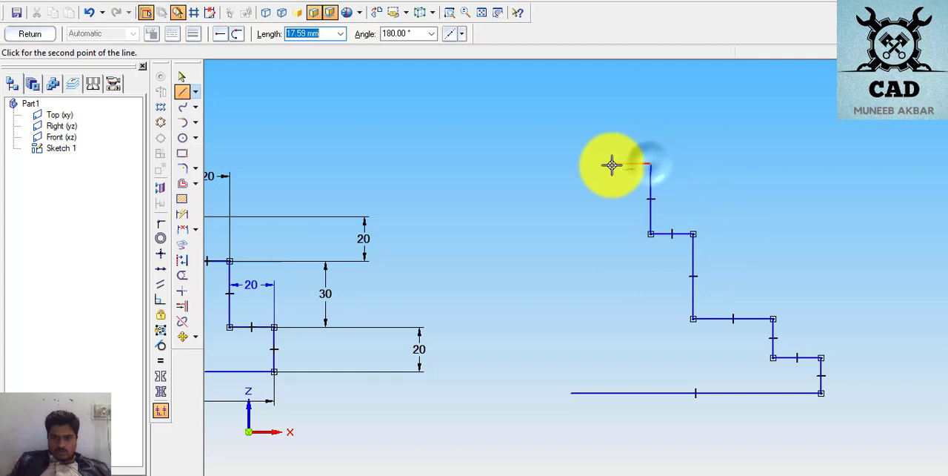
pyautogui.click(570, 164)
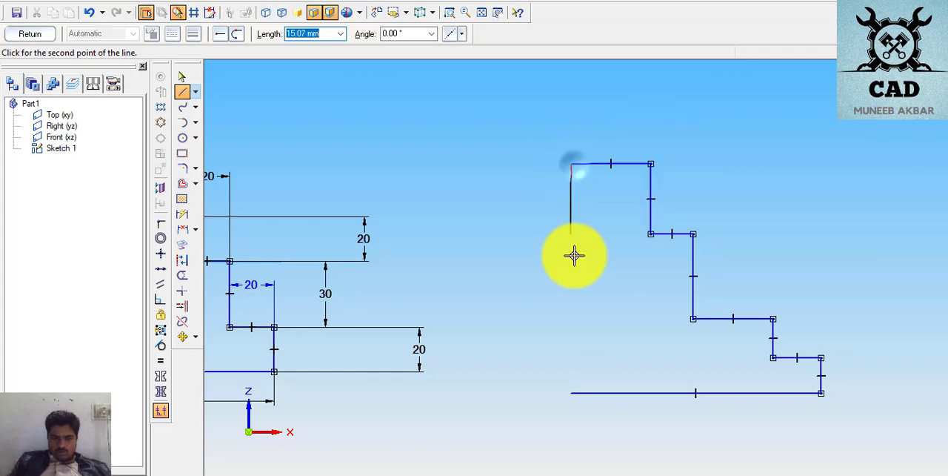
pyautogui.click(571, 392)
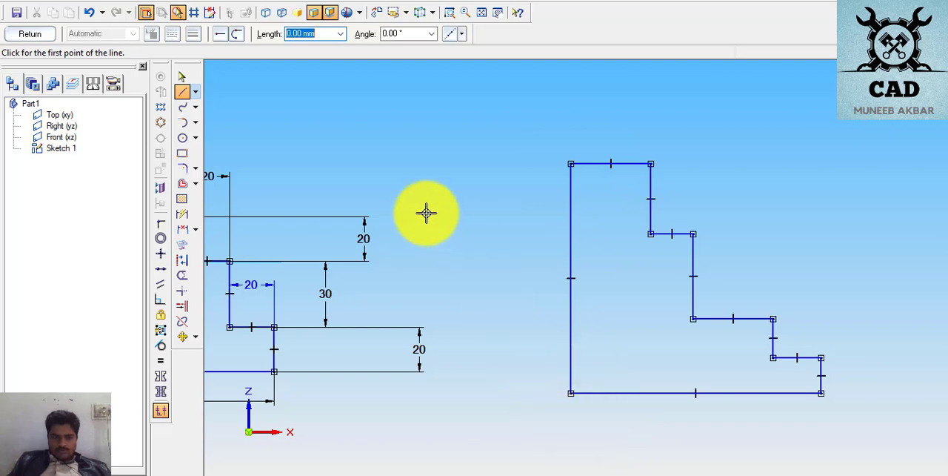
# - Check the stepped profile's dimensions on page 6 of the PDF exercises, and dimension the new profile's left vertical edge at 100 mm
pyautogui.click(182, 214)
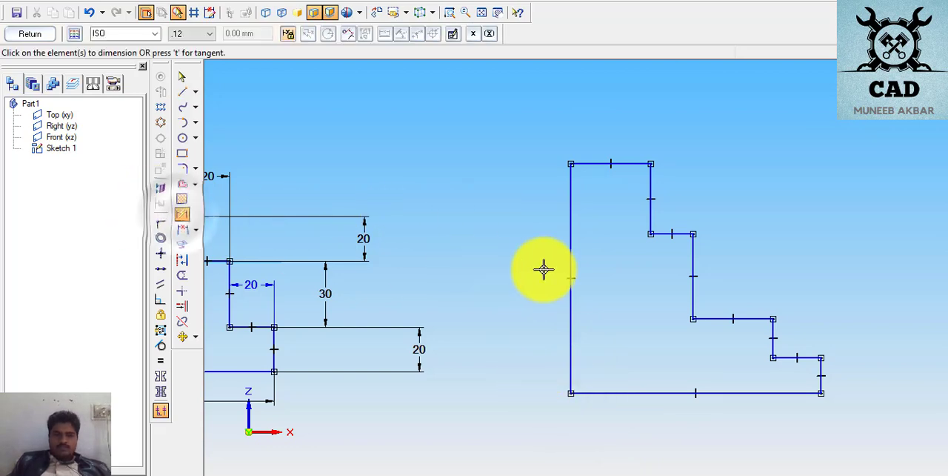
pyautogui.click(494, 475)
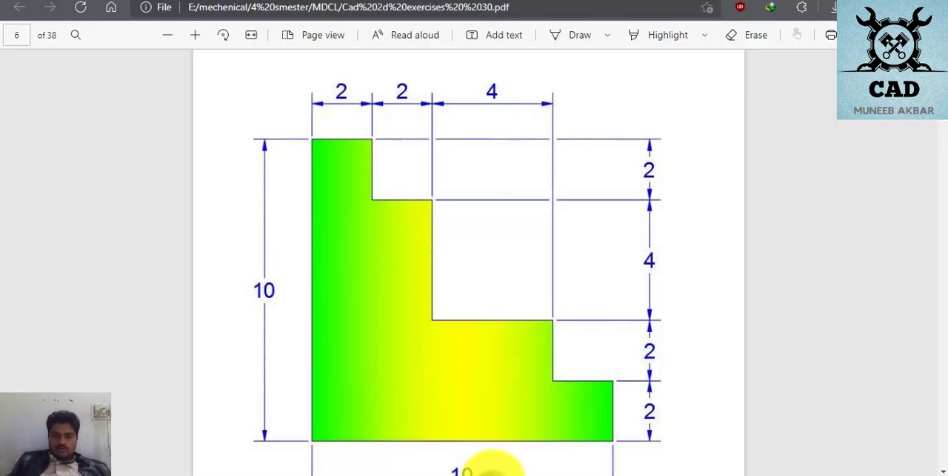
pyautogui.scroll(-2, 442, 239)
pyautogui.scroll(2, 441, 243)
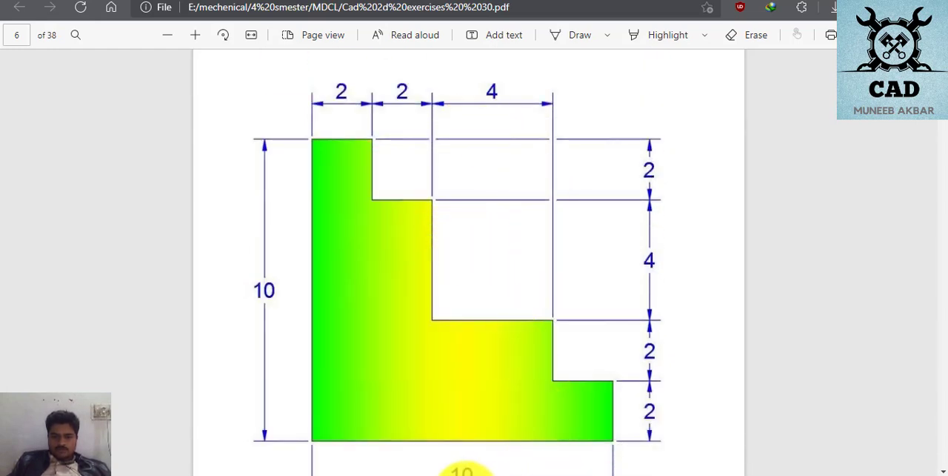
pyautogui.click(465, 474)
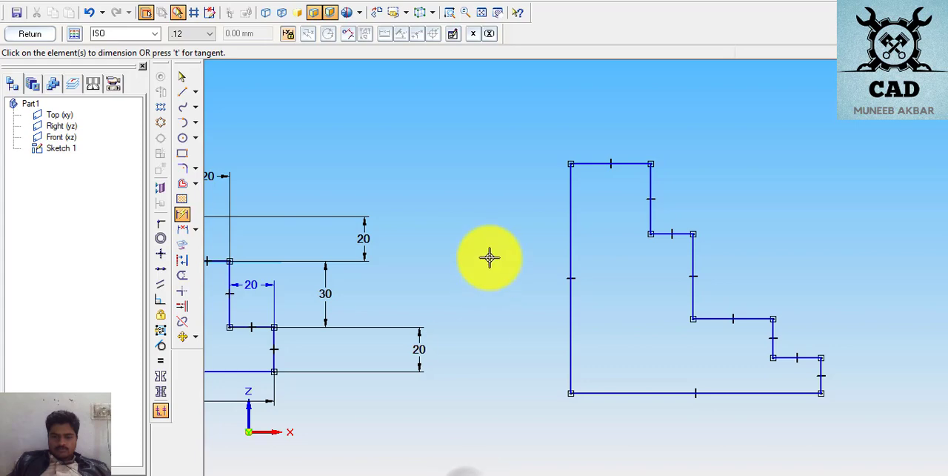
pyautogui.click(569, 243)
pyautogui.click(546, 250)
pyautogui.write('100')
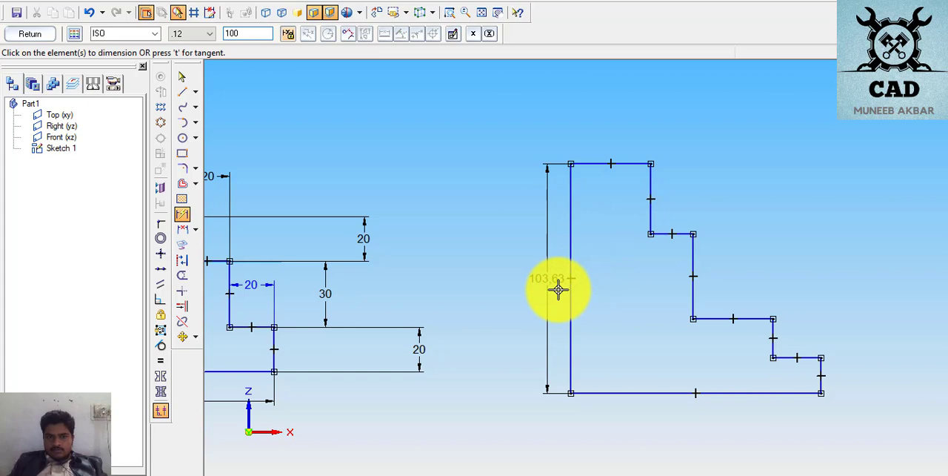
pyautogui.press('Return')
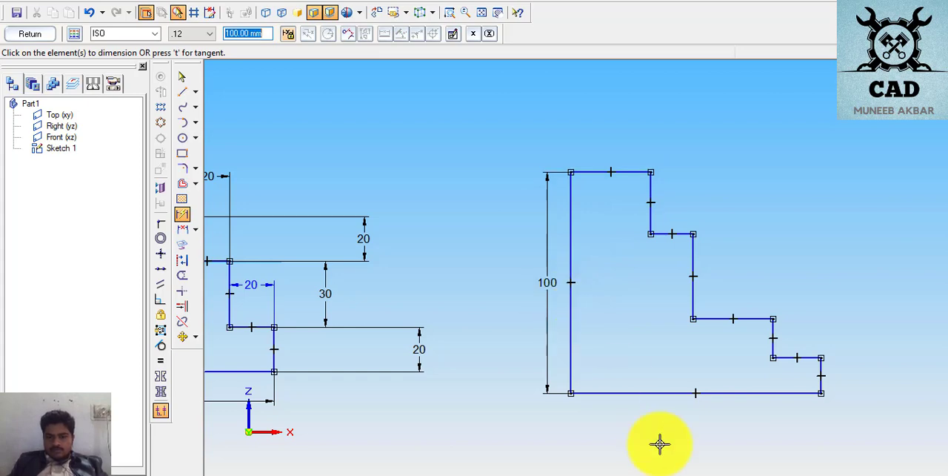
# - Dimension the base line below the new profile and set its length to 100 mm
pyautogui.click(618, 386)
pyautogui.click(645, 429)
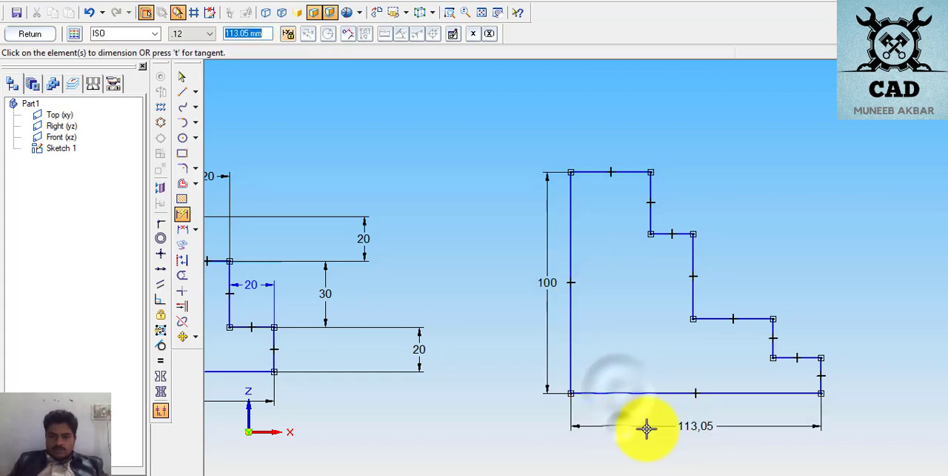
pyautogui.write('100')
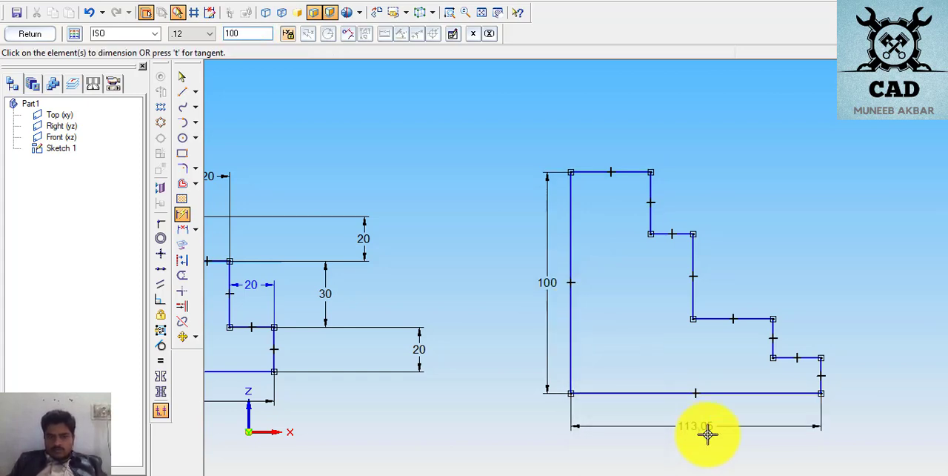
pyautogui.press('Return')
# - Dimension the profile's lowest right vertical edge and the riser above it, setting each height to 20 mm
pyautogui.click(793, 368)
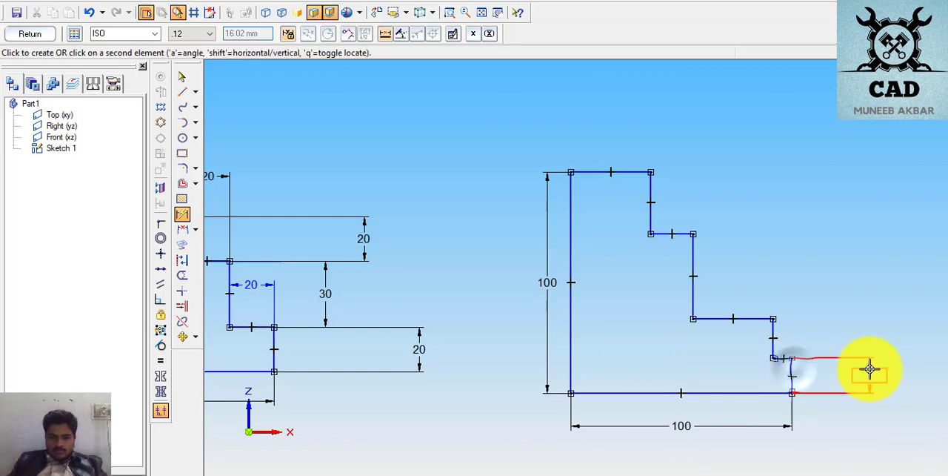
pyautogui.click(869, 374)
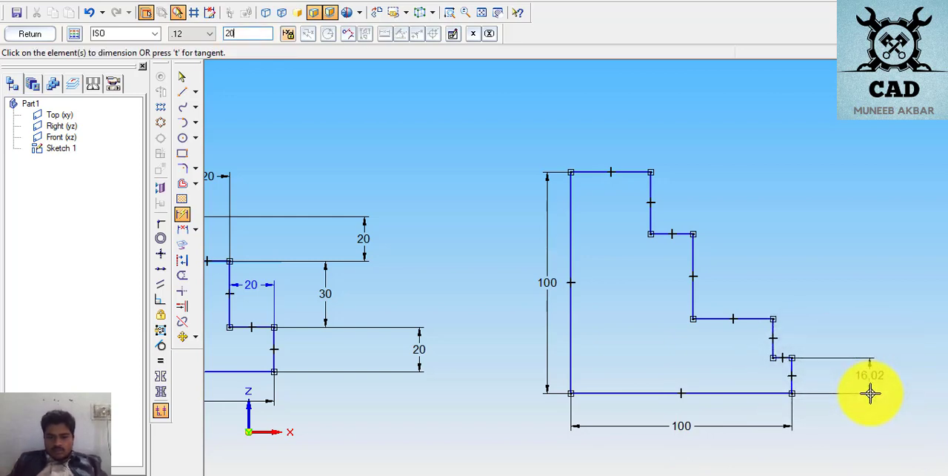
pyautogui.click(775, 331)
pyautogui.click(790, 334)
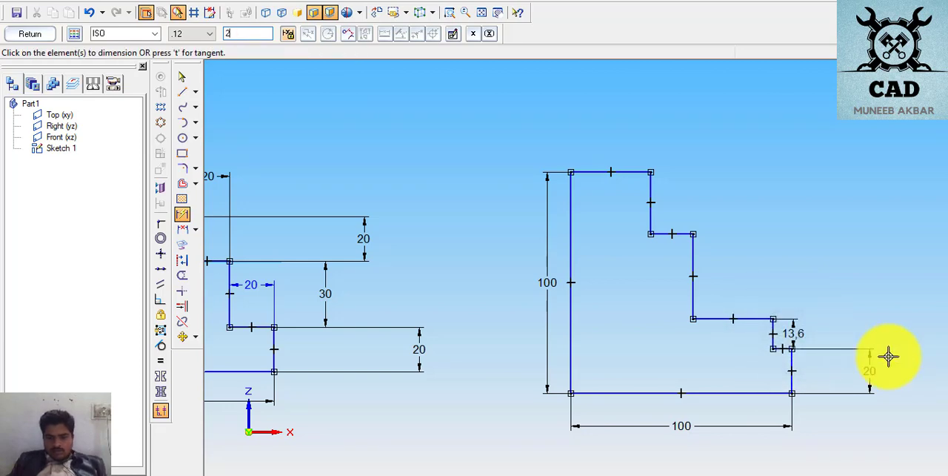
pyautogui.press('Return')
# - Dimension the middle tread's width above the line, try a value of 400 mm, and undo that value change
pyautogui.click(736, 305)
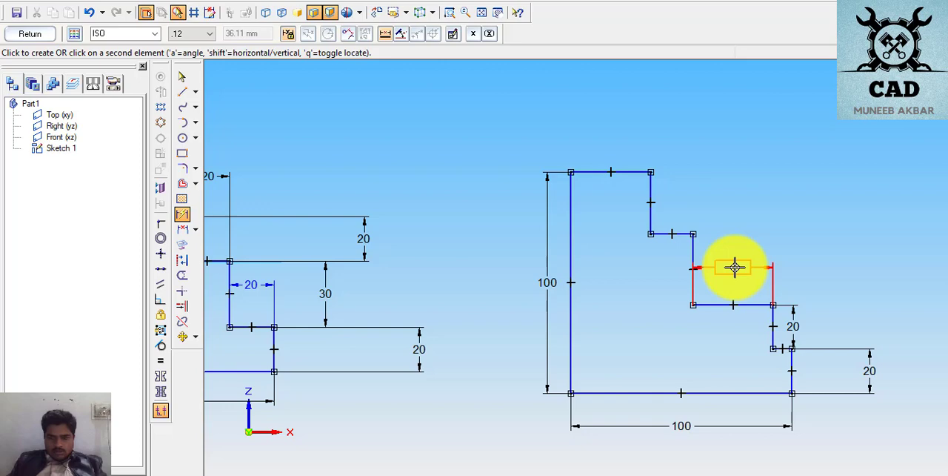
pyautogui.click(732, 265)
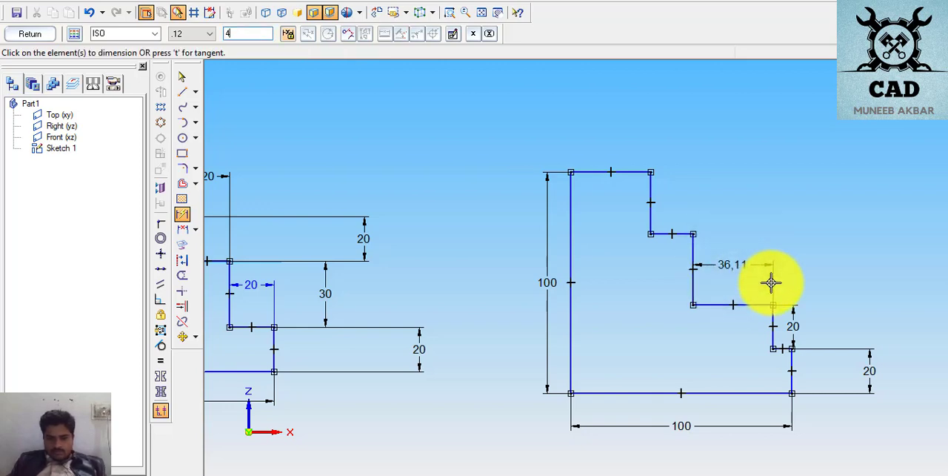
pyautogui.write('400')
pyautogui.press('Return')
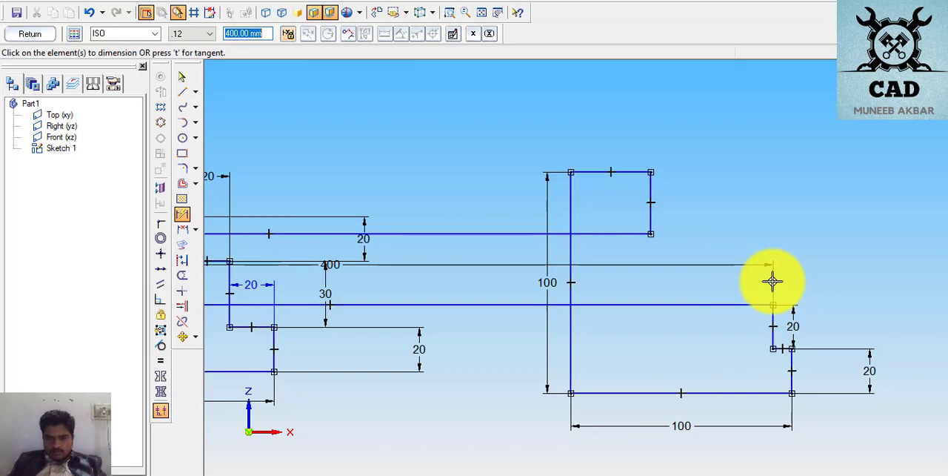
pyautogui.click(89, 13)
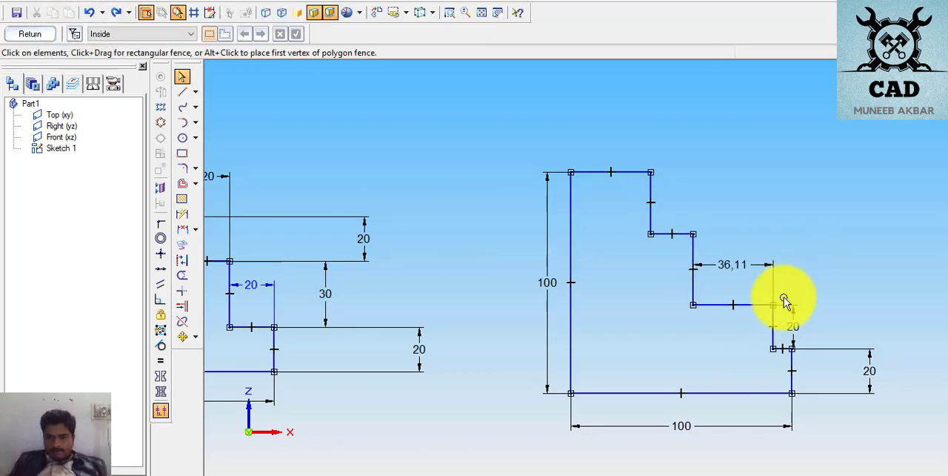
pyautogui.click(792, 366)
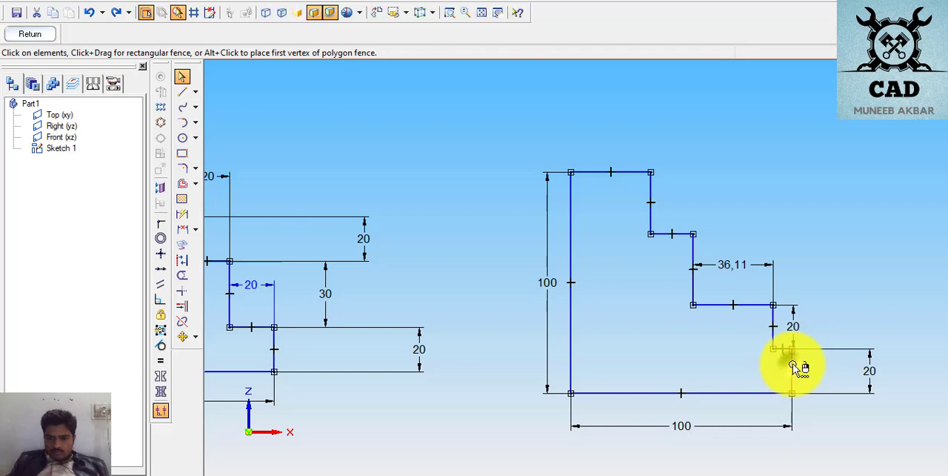
pyautogui.click(806, 366)
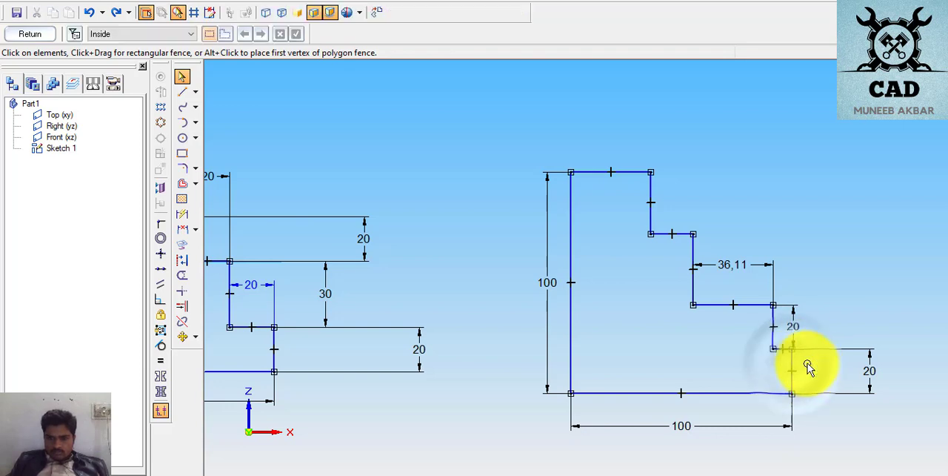
pyautogui.click(781, 352)
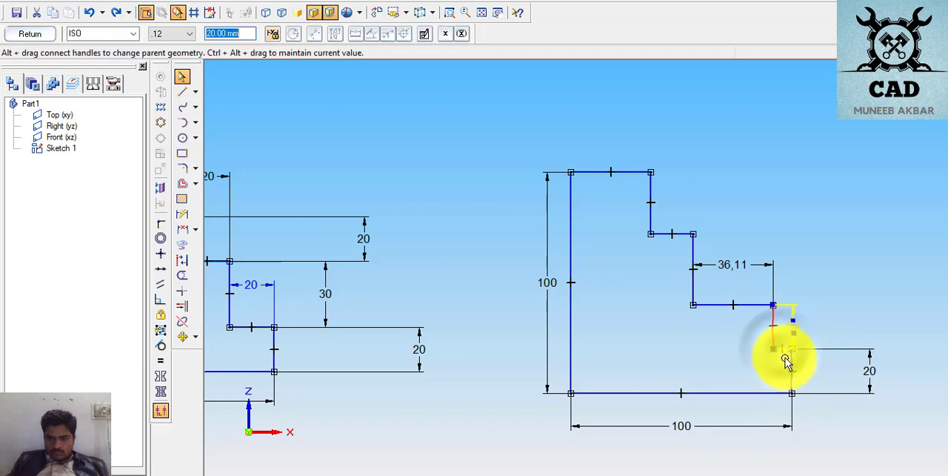
pyautogui.click(784, 353)
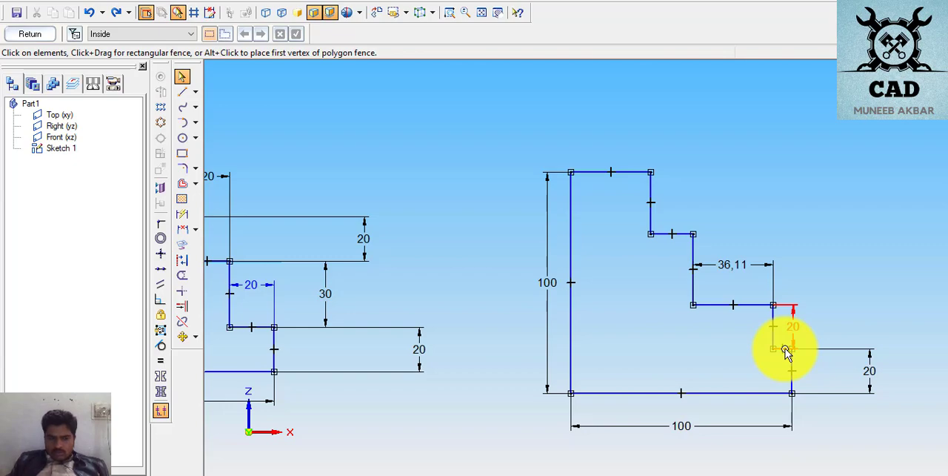
pyautogui.click(786, 349)
pyautogui.click(784, 356)
pyautogui.scroll(10, 785, 344)
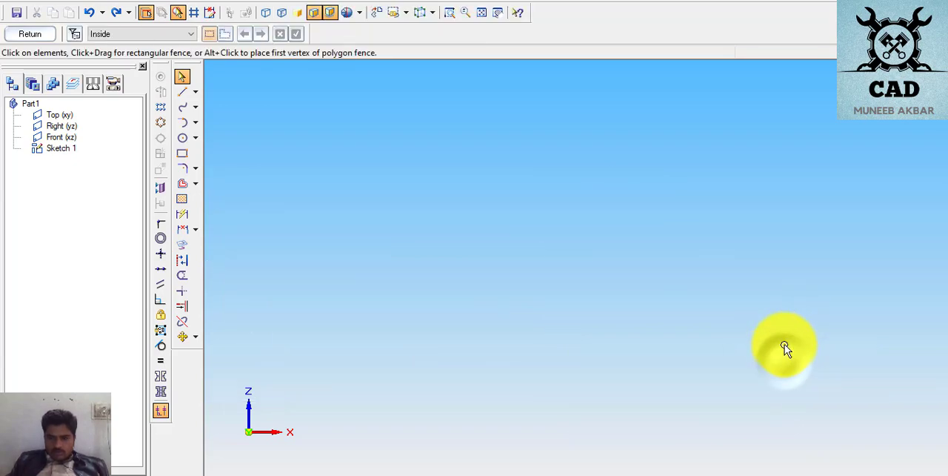
pyautogui.scroll(-10, 784, 348)
pyautogui.click(783, 363)
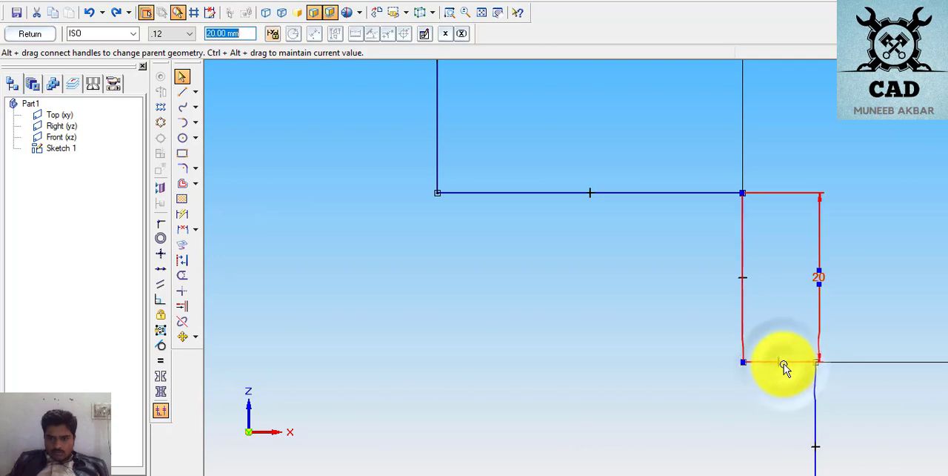
# - Dimension the lowest tread's width on the stepped profile and set it to 20 mm
pyautogui.scroll(-3, 781, 412)
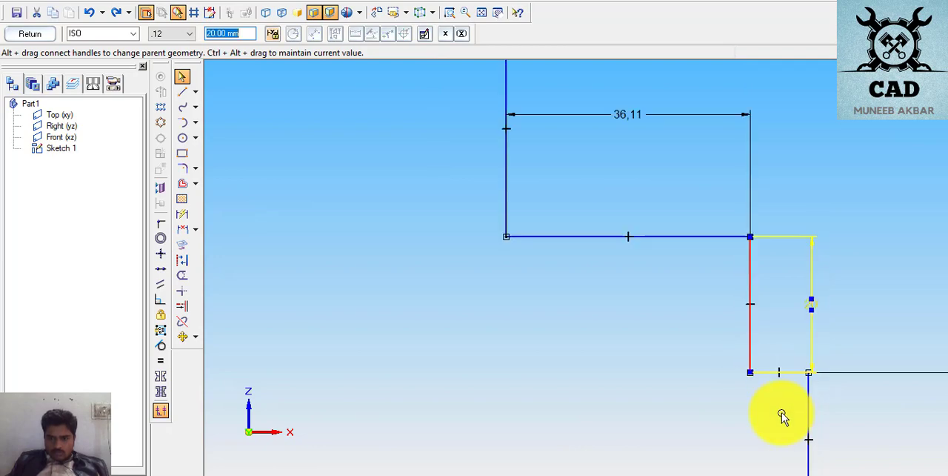
pyautogui.scroll(-2, 781, 412)
pyautogui.scroll(5, 781, 412)
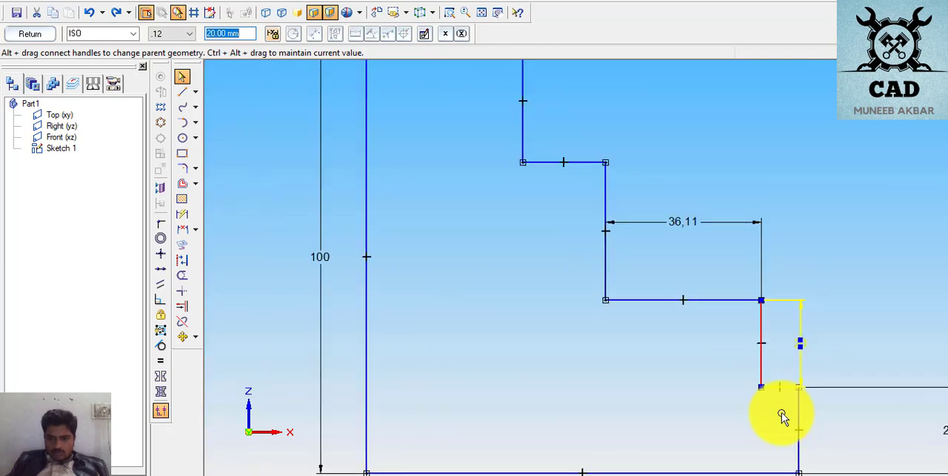
pyautogui.moveTo(788, 355); pyautogui.dragTo(785, 324)
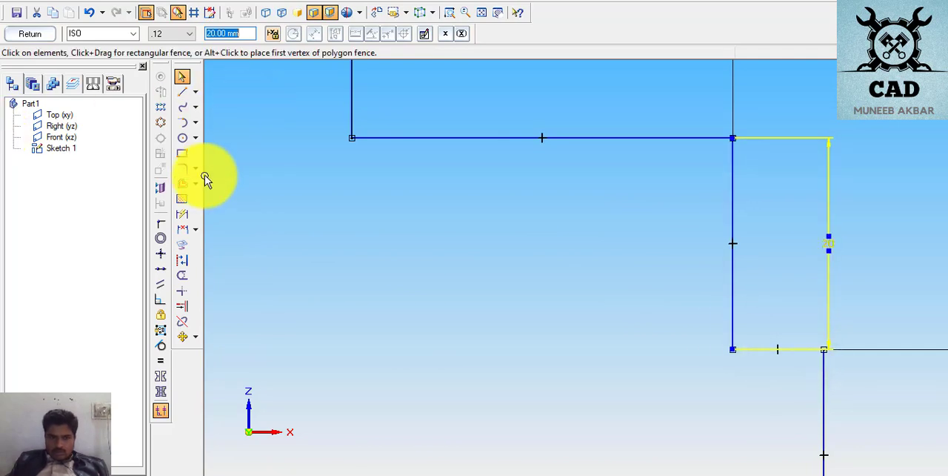
pyautogui.click(179, 217)
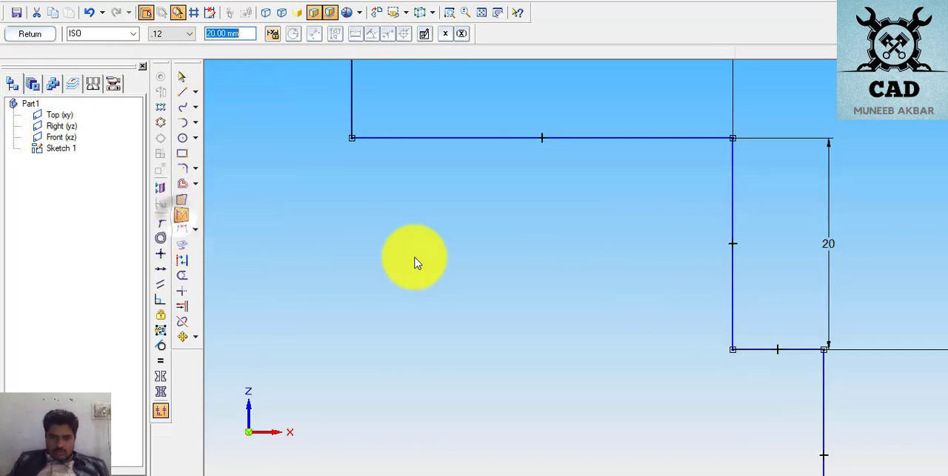
pyautogui.click(798, 348)
pyautogui.click(797, 337)
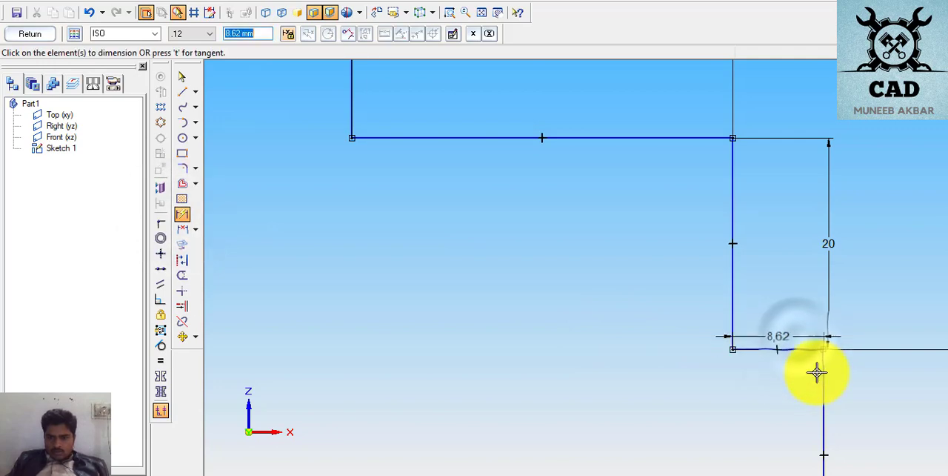
pyautogui.press('Return')
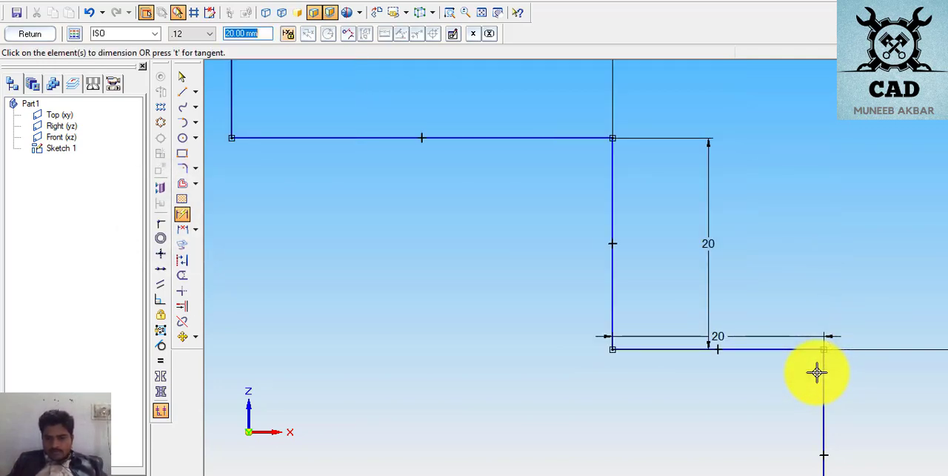
pyautogui.scroll(-3, 614, 340)
pyautogui.scroll(-3, 510, 354)
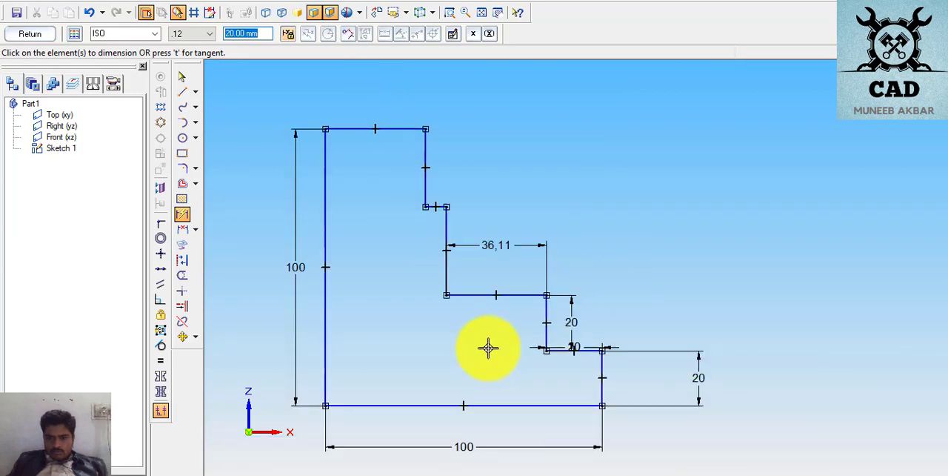
pyautogui.scroll(-1, 260, 340)
pyautogui.scroll(3, 260, 339)
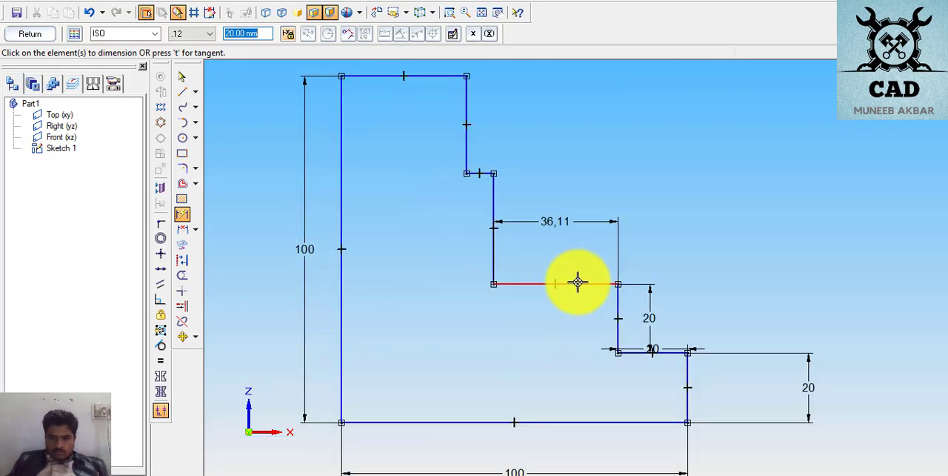
pyautogui.click(578, 283)
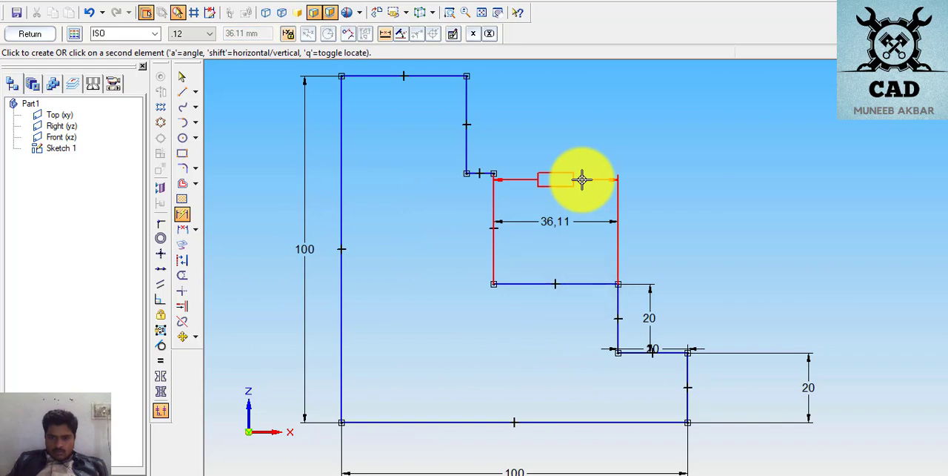
pyautogui.rightClick(582, 180)
pyautogui.click(556, 221)
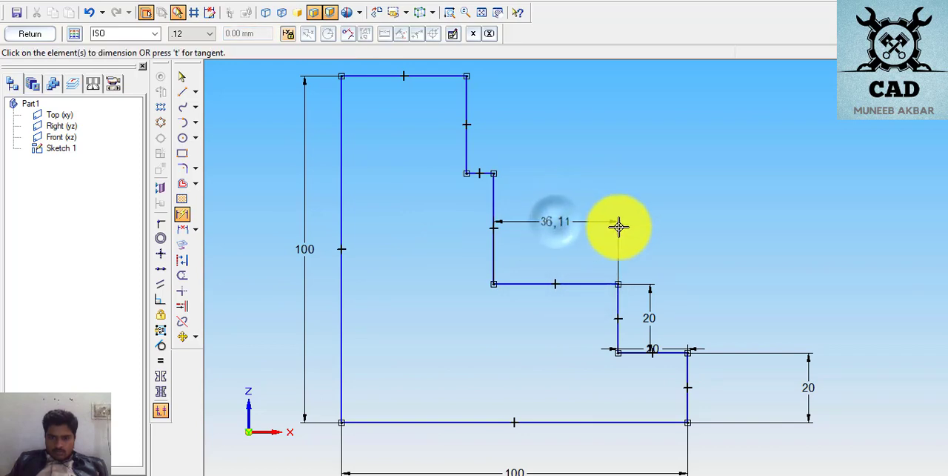
# - Set the existing width dimension of the stepped profile's middle tread to 40 mm
pyautogui.click(179, 79)
pyautogui.click(552, 222)
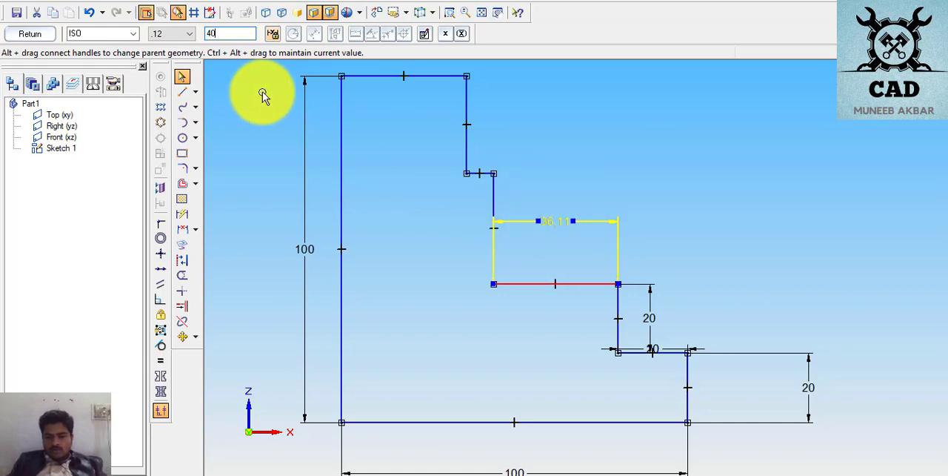
pyautogui.write('40')
pyautogui.press('Return')
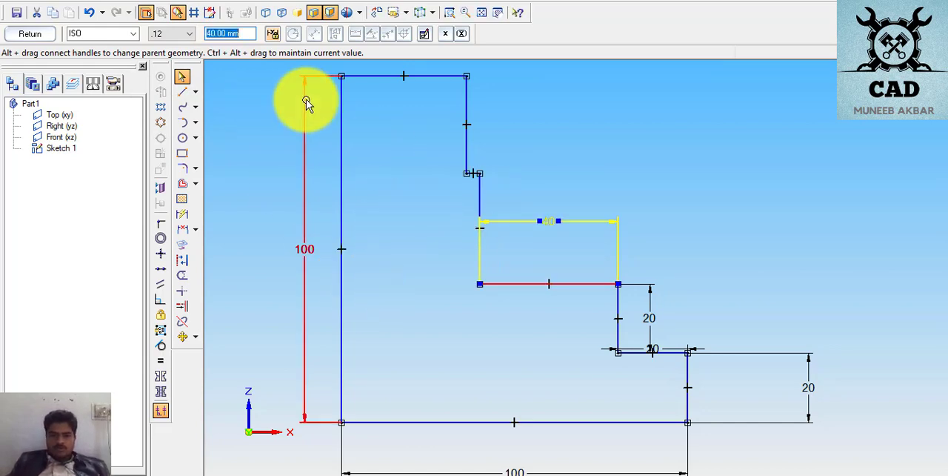
# - Dimension the short upper tread's width on the stepped profile and set it to 20 mm
pyautogui.click(182, 215)
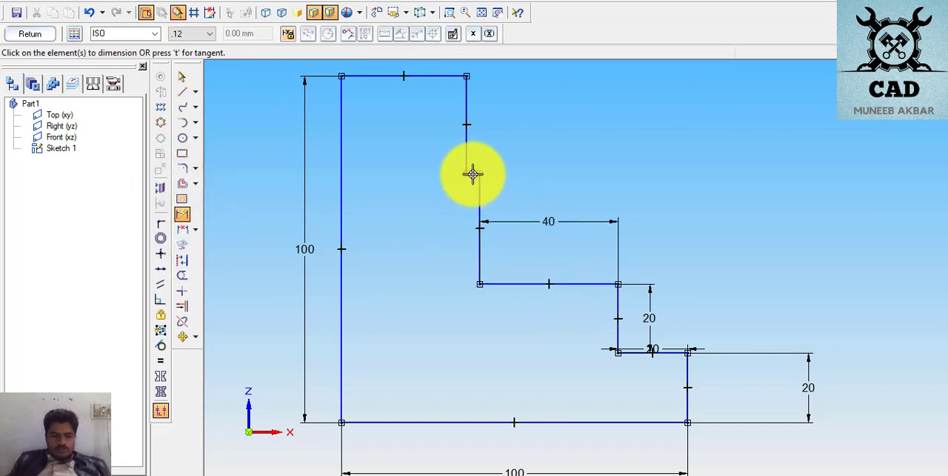
pyautogui.click(472, 174)
pyautogui.click(474, 143)
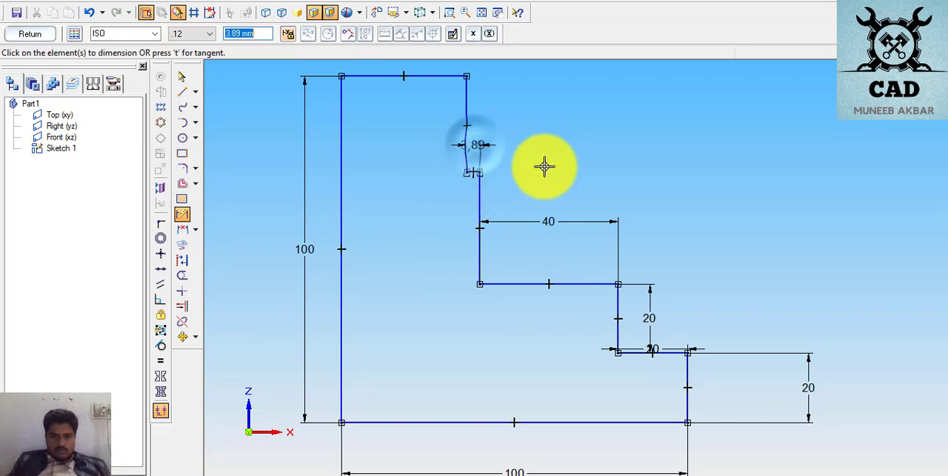
pyautogui.write('20')
pyautogui.press('Return')
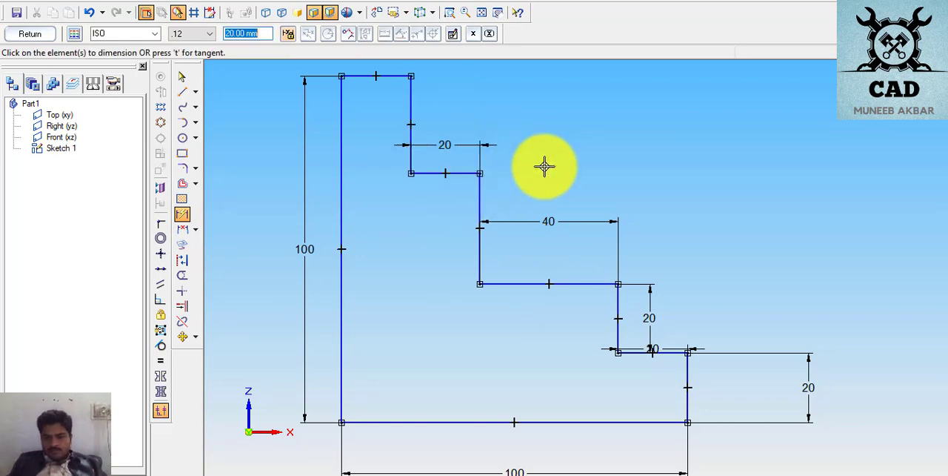
# - Dimension the width of the stepped profile's top edge, placing the dimension just below the line
pyautogui.scroll(-1, 441, 139)
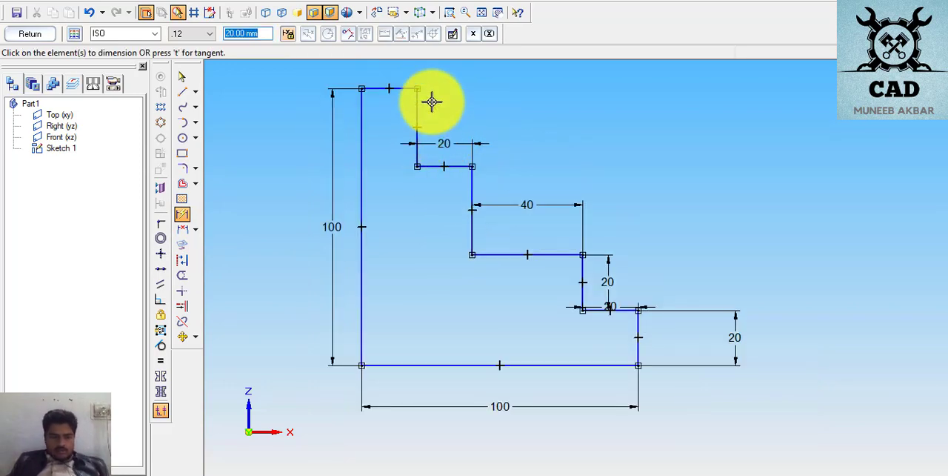
pyautogui.click(400, 88)
pyautogui.click(400, 105)
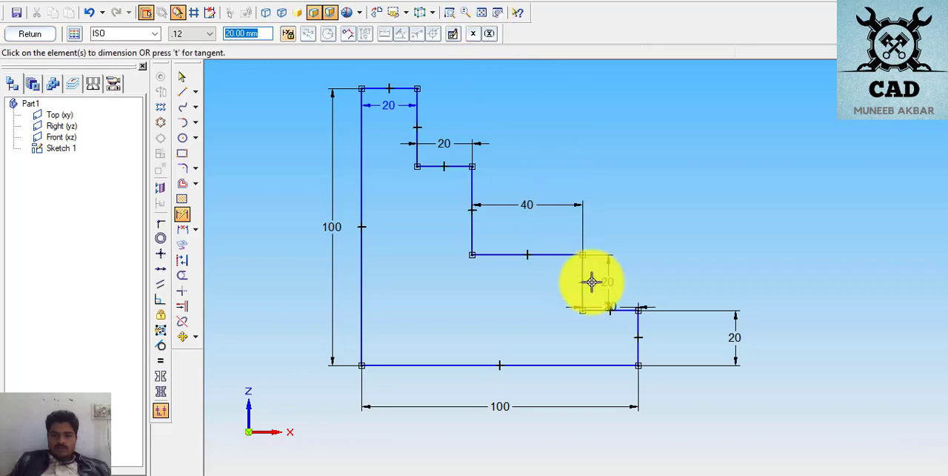
pyautogui.click(482, 12)
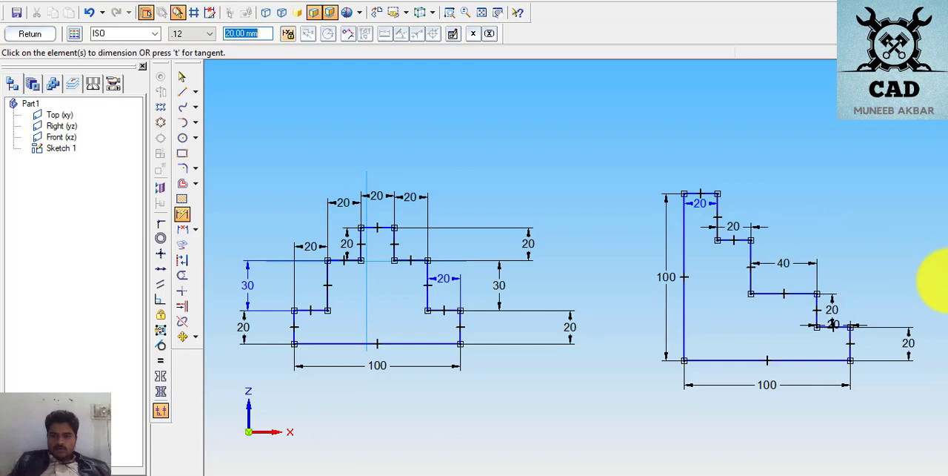
# - Switch to the PDF exercises, examine the profile's shape and dimensions on page 7, and return to the sketch
pyautogui.scroll(-2, 881, 257)
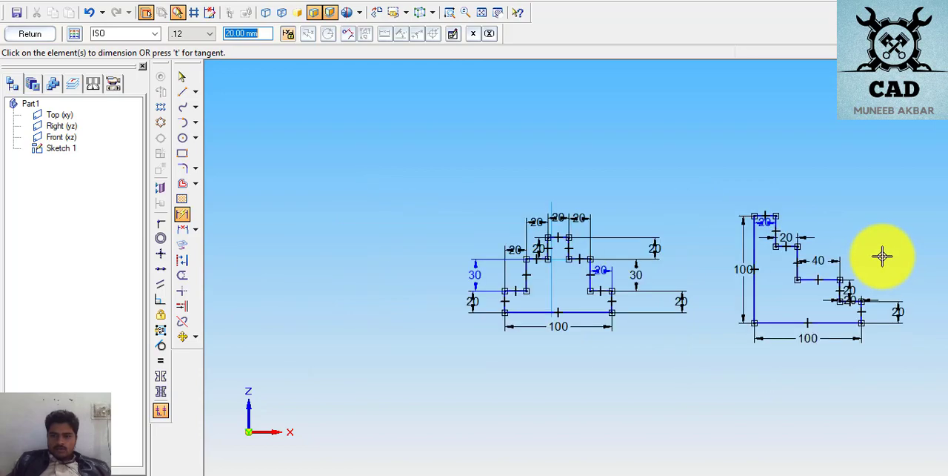
pyautogui.click(476, 269)
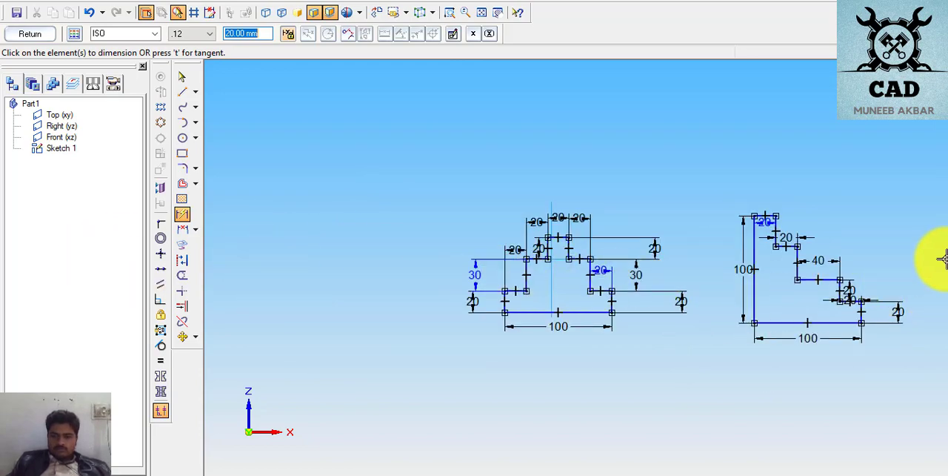
pyautogui.scroll(-1, 825, 260)
pyautogui.scroll(2, 273, 241)
pyautogui.scroll(-4, 260, 248)
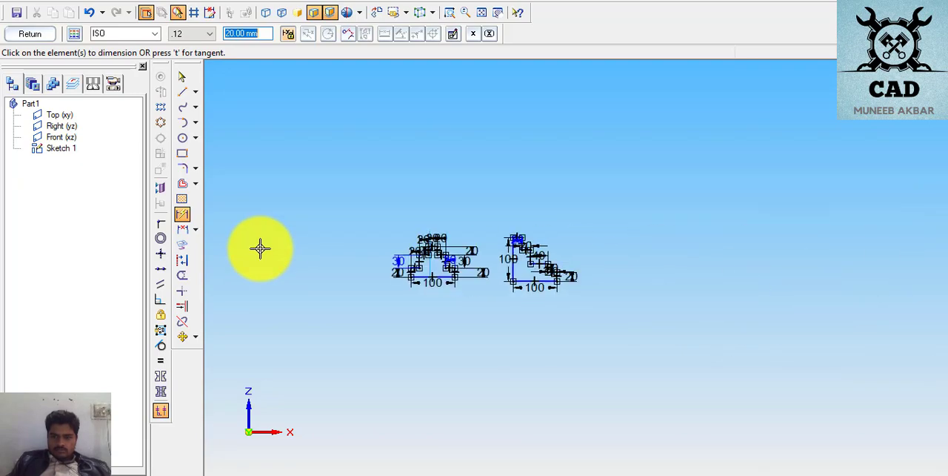
pyautogui.scroll(2, 757, 274)
pyautogui.scroll(1, 629, 262)
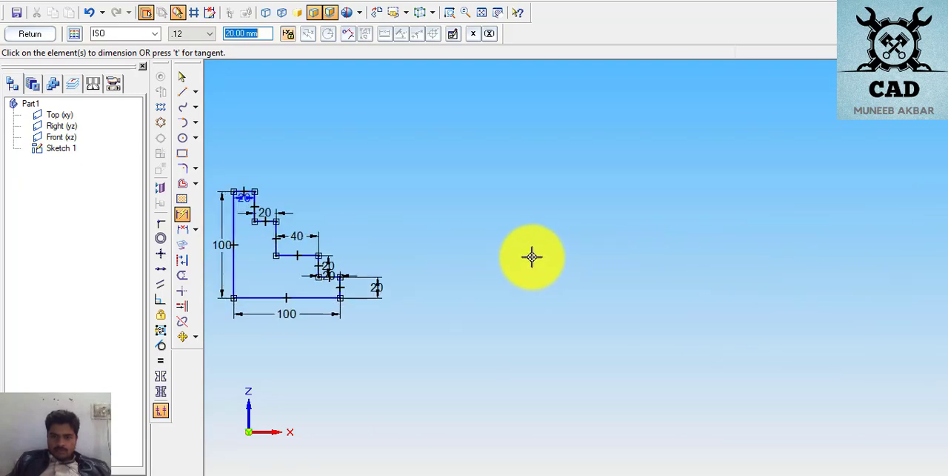
pyautogui.scroll(2, 531, 257)
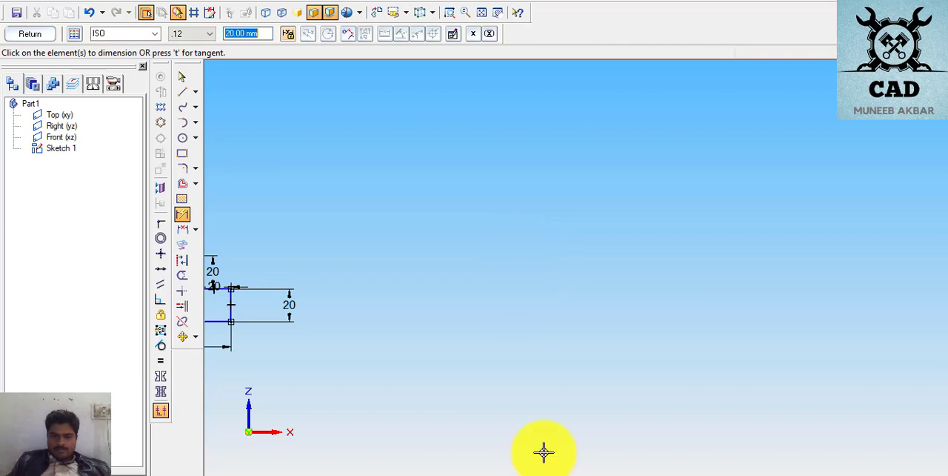
pyautogui.click(477, 475)
pyautogui.scroll(-7, 500, 403)
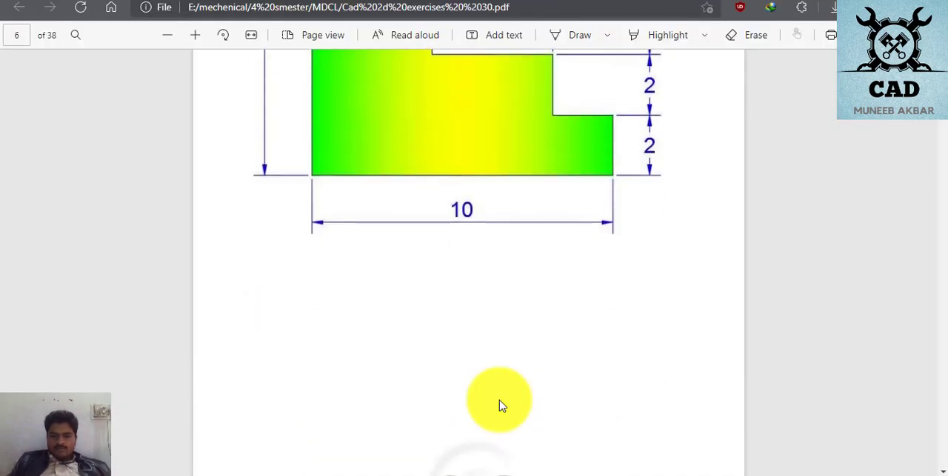
pyautogui.scroll(-4, 500, 404)
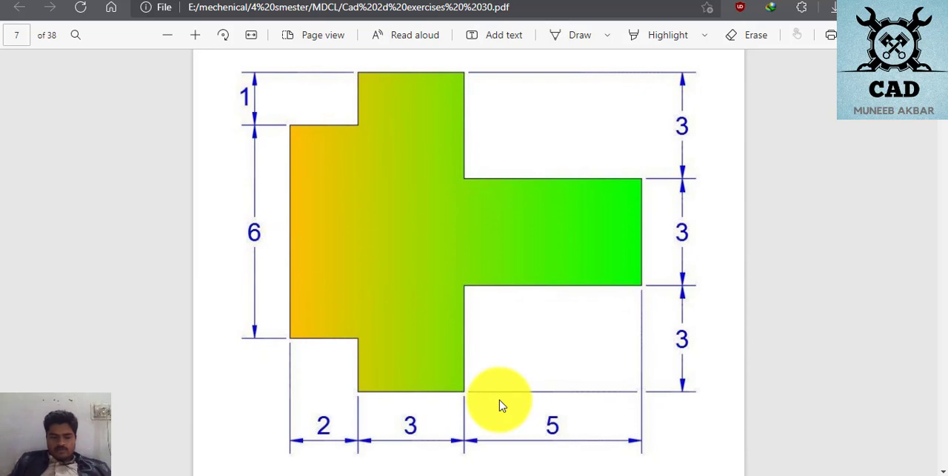
pyautogui.click(452, 474)
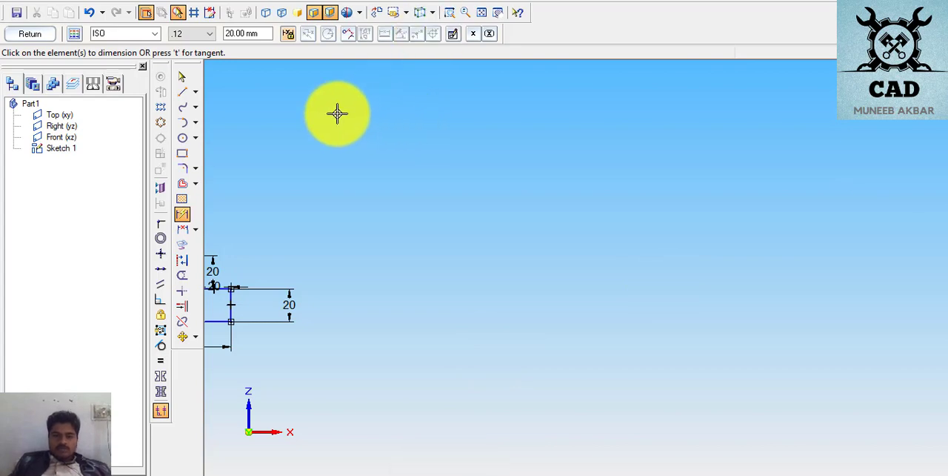
# - Draw the page 7 profile's left edge about 60 mm tall, its lower step about 22 mm wide, and the riser about 48 mm up from the bottom edge
pyautogui.click(177, 98)
pyautogui.click(398, 246)
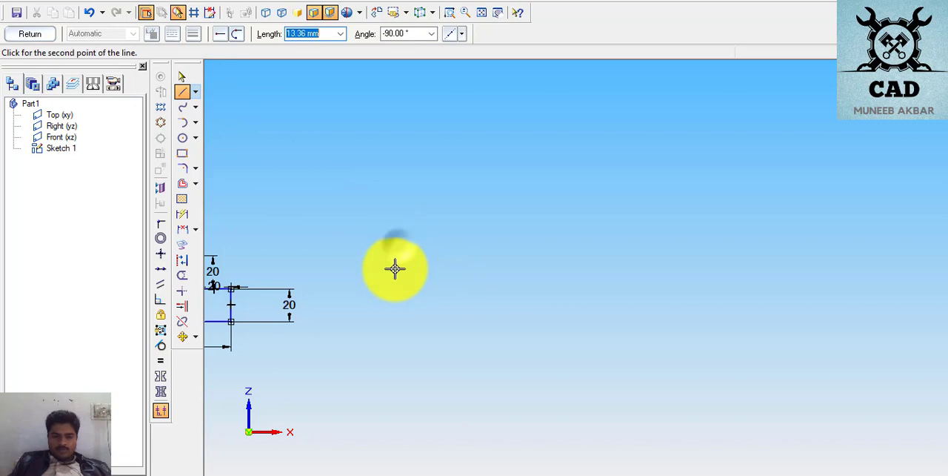
pyautogui.click(398, 346)
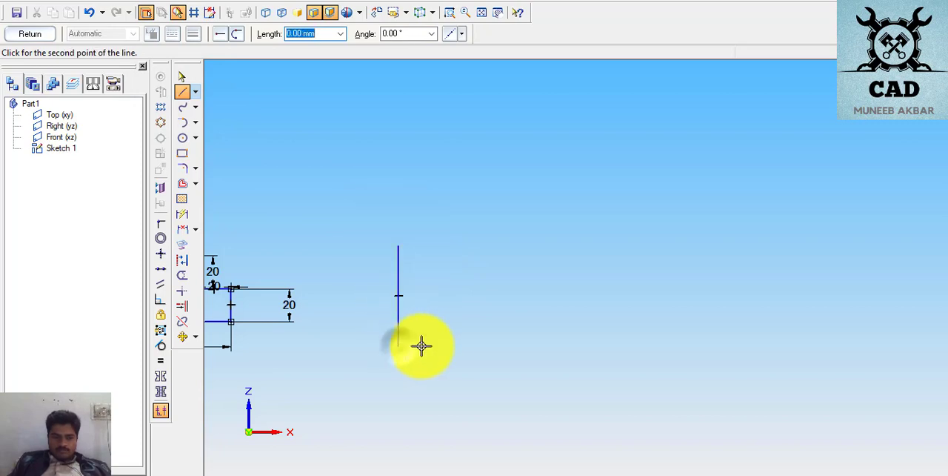
pyautogui.click(434, 346)
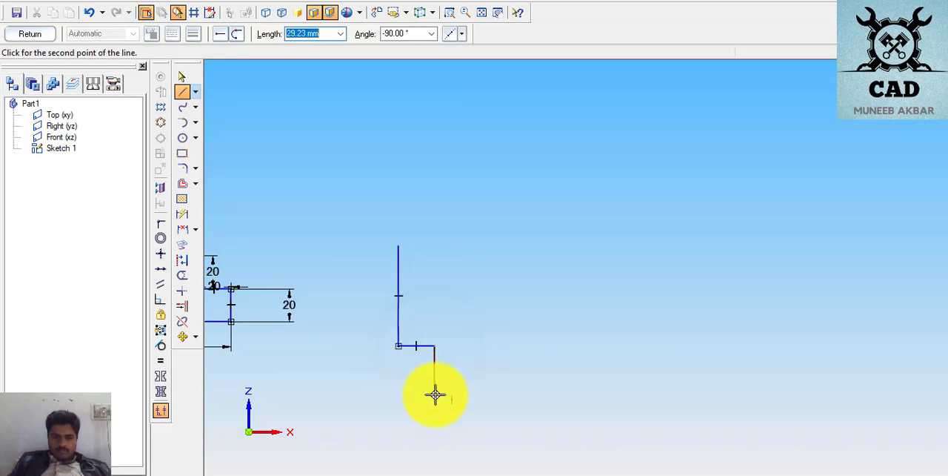
pyautogui.click(473, 386)
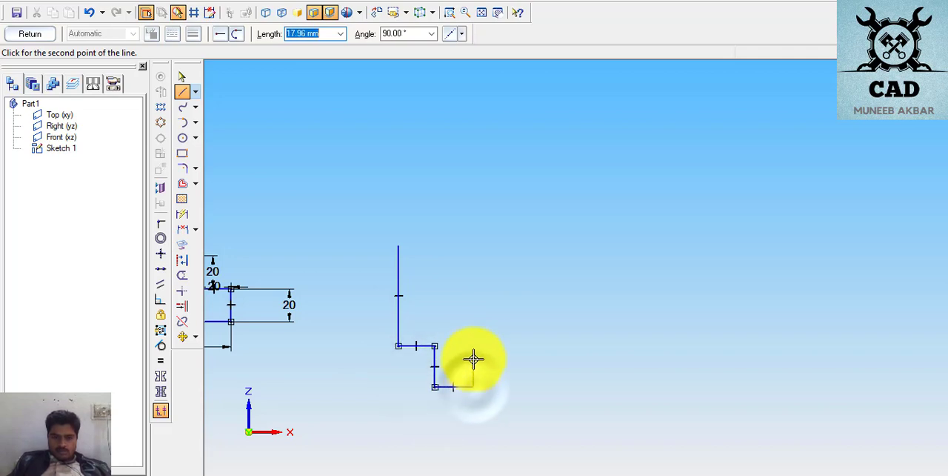
pyautogui.click(473, 306)
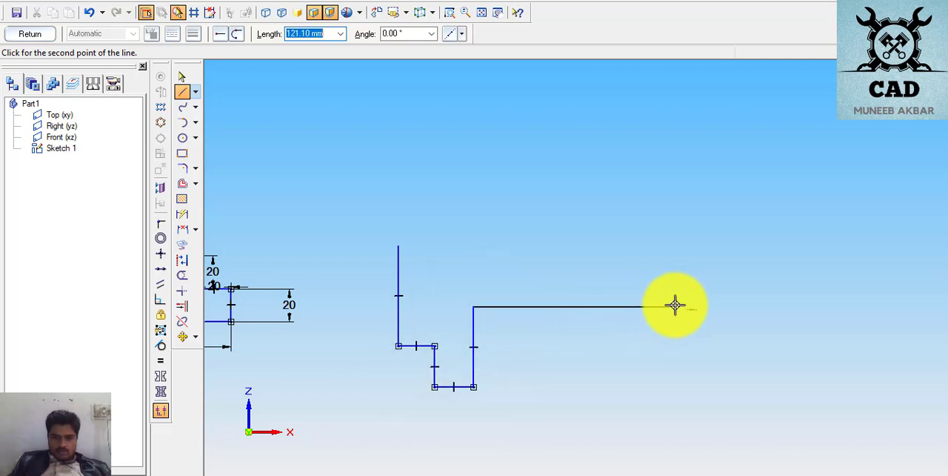
# - Continue the outline with a horizontal arm about 121 mm long and 19 mm high, then the stepped upper block, closing at the left edge
pyautogui.click(675, 306)
pyautogui.click(674, 275)
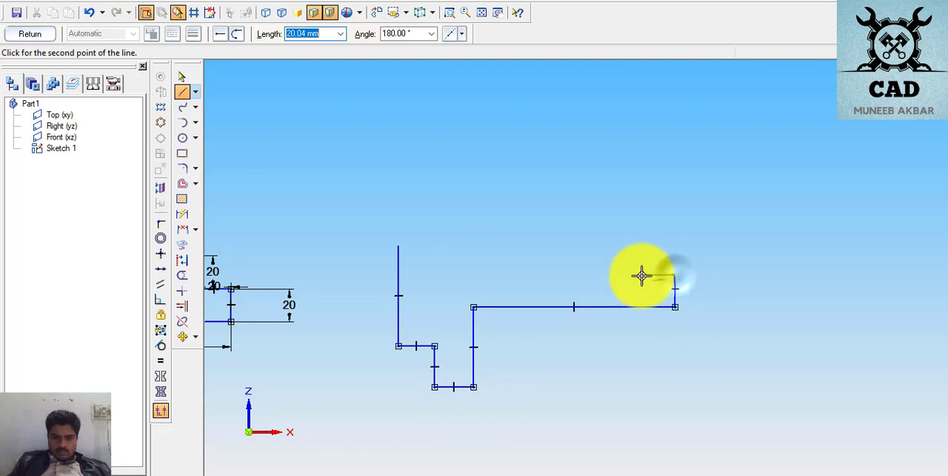
pyautogui.click(474, 275)
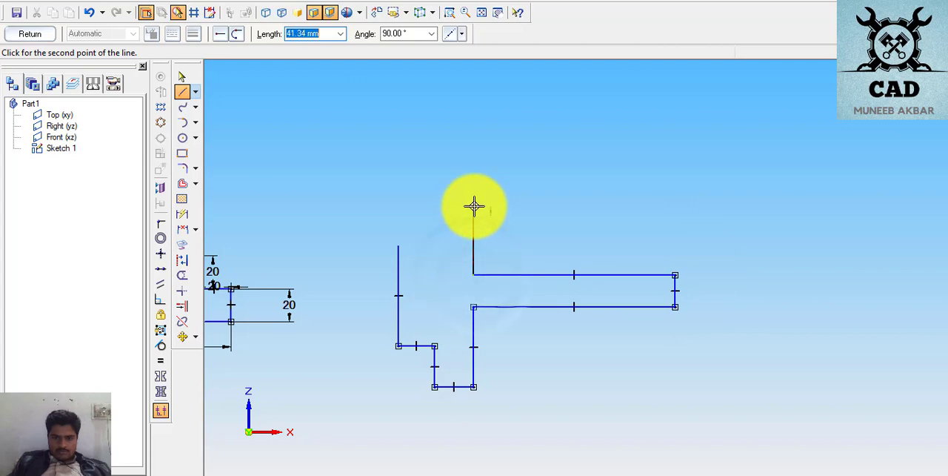
pyautogui.click(474, 198)
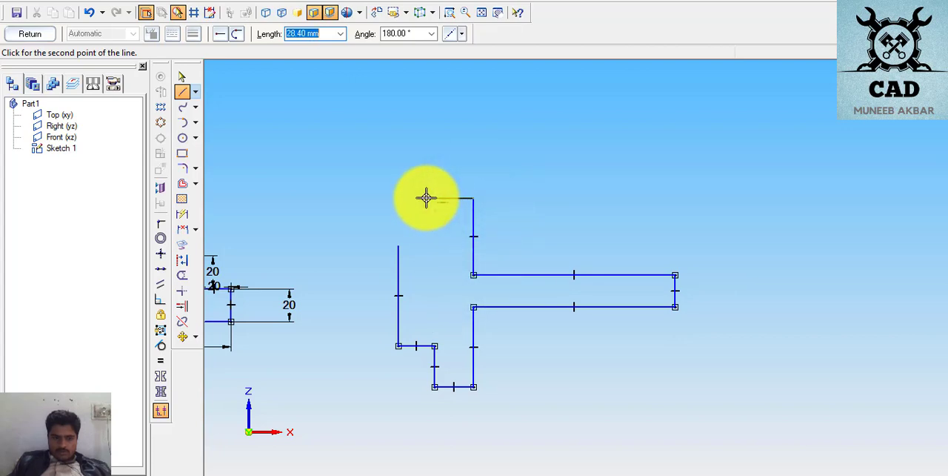
pyautogui.click(426, 245)
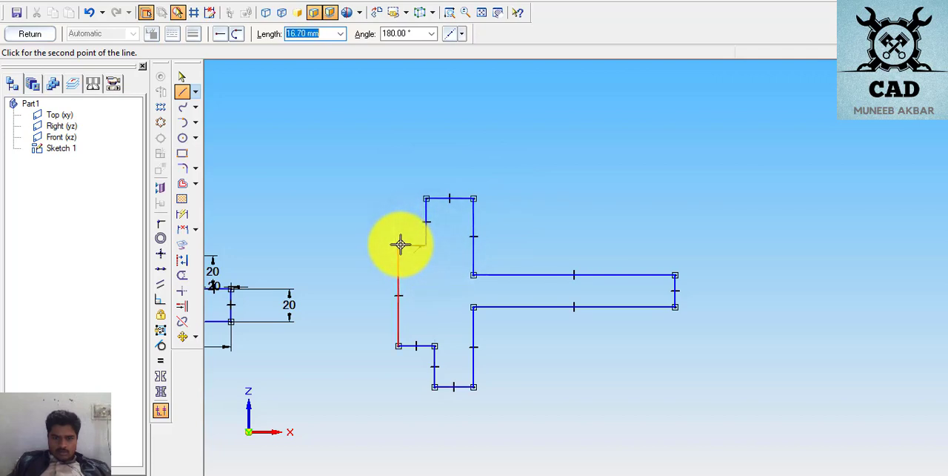
pyautogui.click(399, 245)
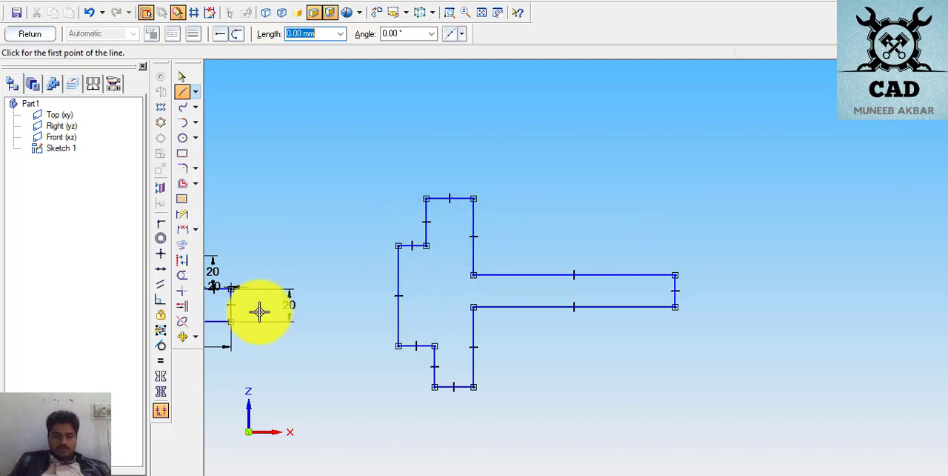
# - Switch to the PDF exercises and check the horizontal and vertical dimensions of the page 7 profile
pyautogui.click(476, 472)
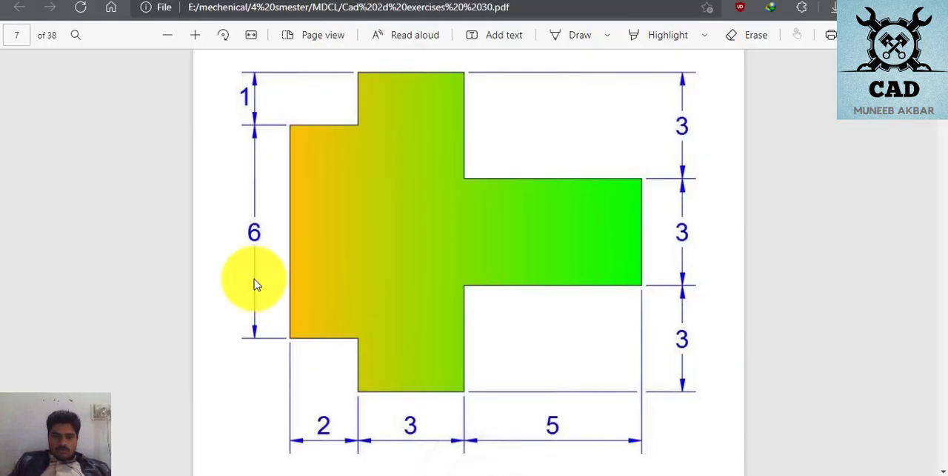
pyautogui.scroll(2, 264, 265)
pyautogui.scroll(-2, 264, 267)
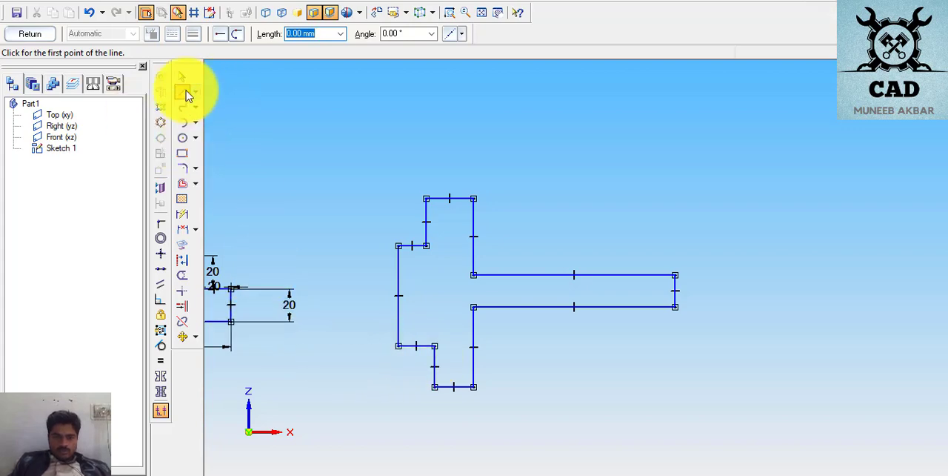
# - Back in the sketch, dimension the lower-left step's width as 20 mm and the bottom edge's width as 30 mm
pyautogui.click(181, 214)
pyautogui.click(420, 345)
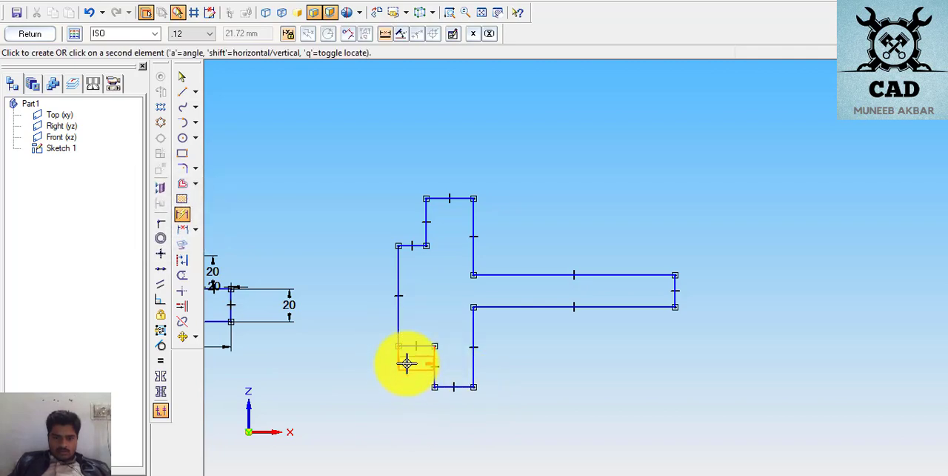
pyautogui.click(407, 362)
pyautogui.write('20')
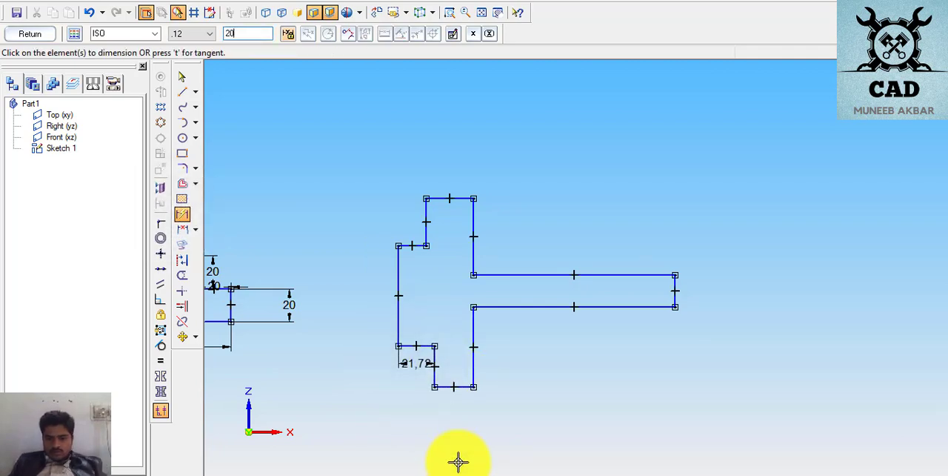
pyautogui.click(454, 387)
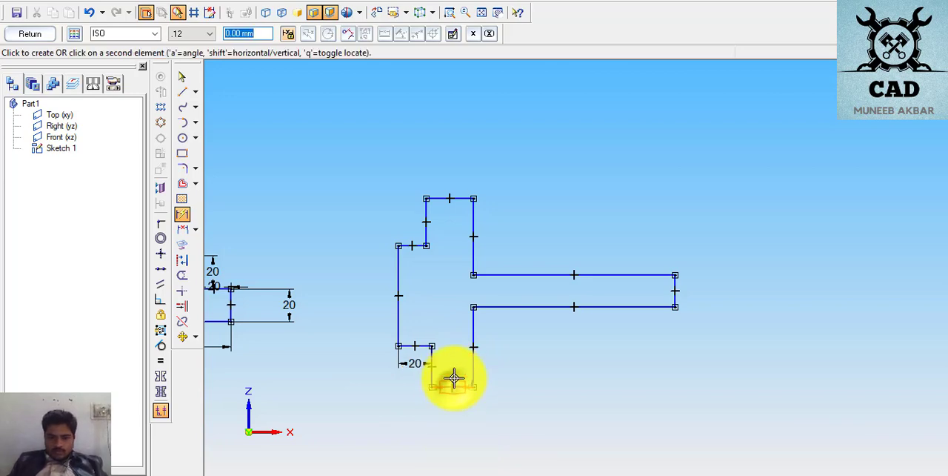
pyautogui.click(454, 378)
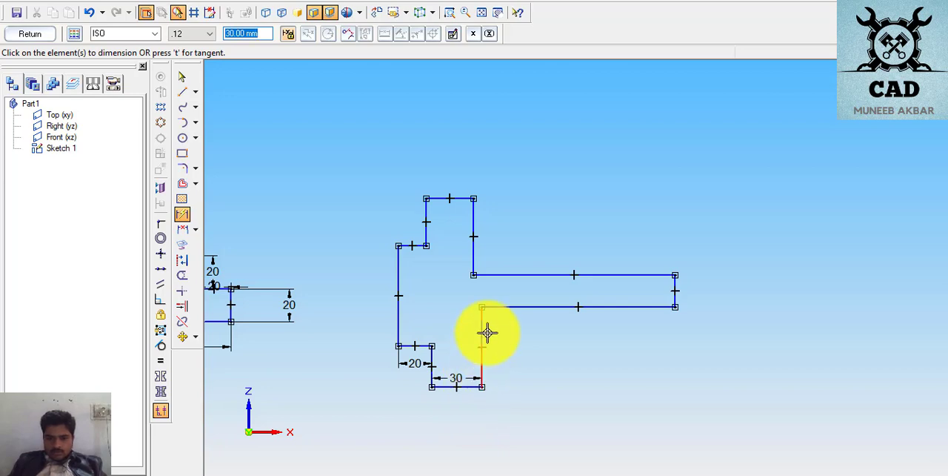
# - Dimension the lower edge of the horizontal arm and set its length to 50 mm
pyautogui.click(522, 304)
pyautogui.click(524, 317)
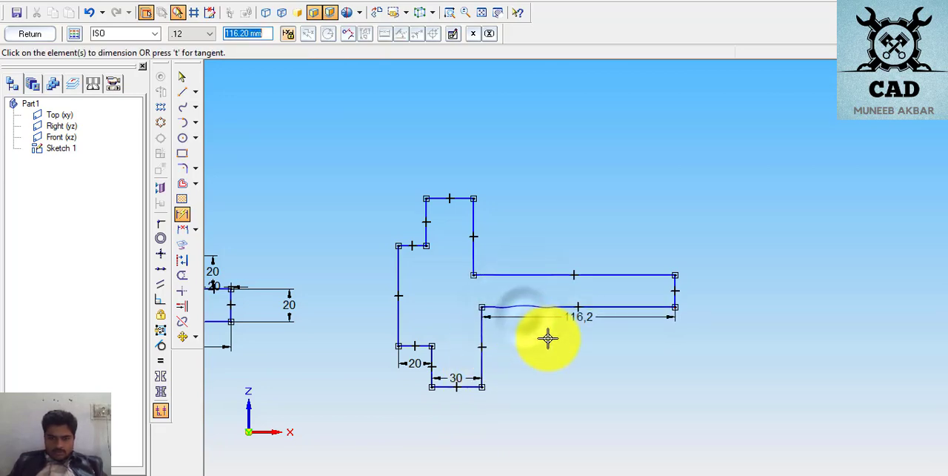
pyautogui.press('Return')
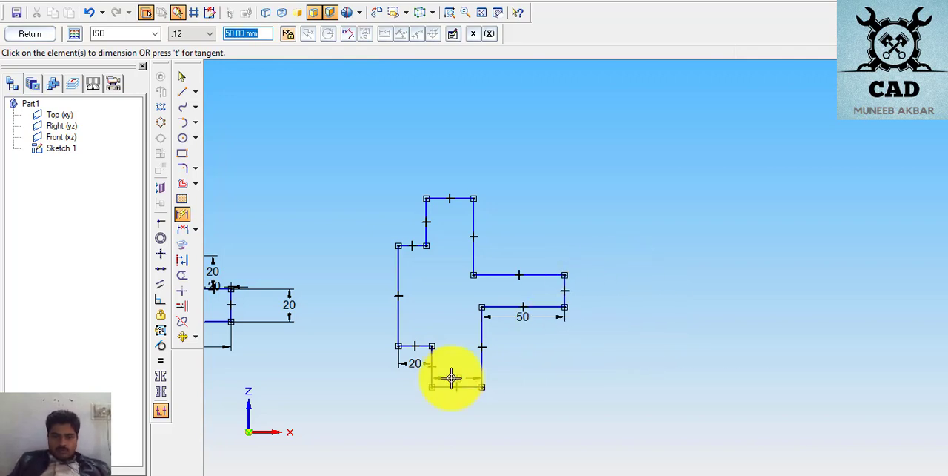
# - Apply Equal relations between the two left step edges, the block's top and bottom edges, and the arm's upper and lower edges
pyautogui.click(161, 362)
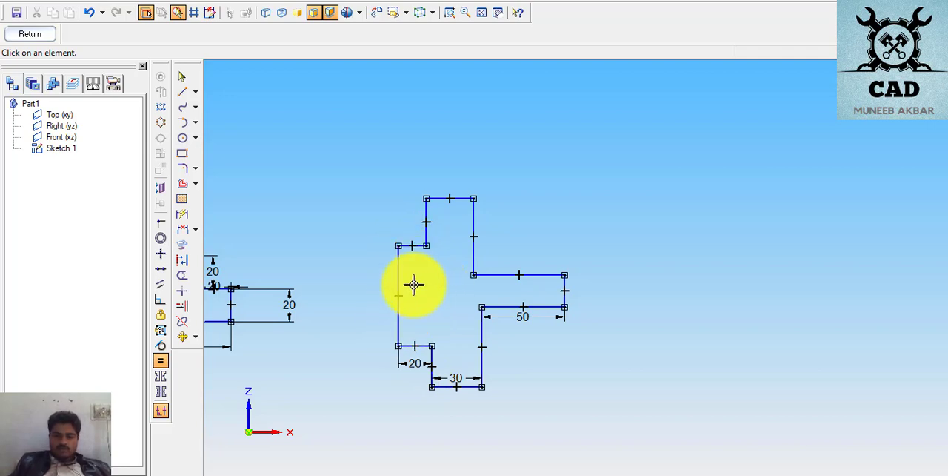
pyautogui.click(414, 246)
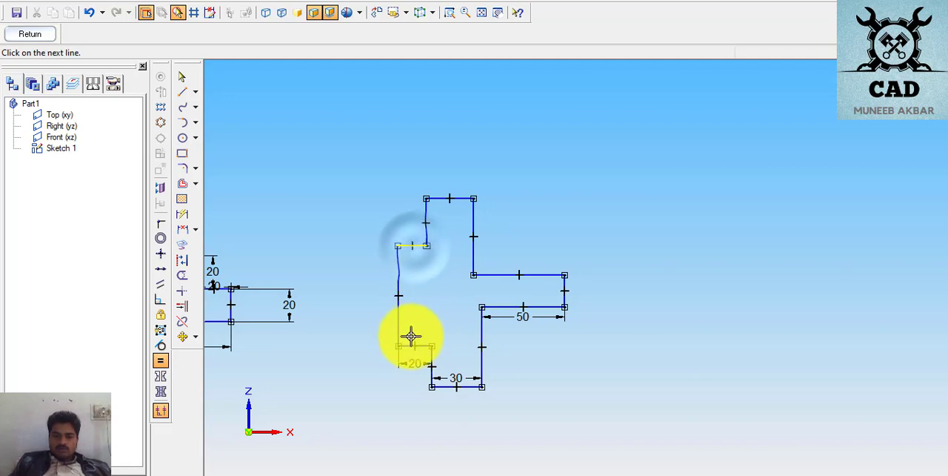
pyautogui.click(411, 345)
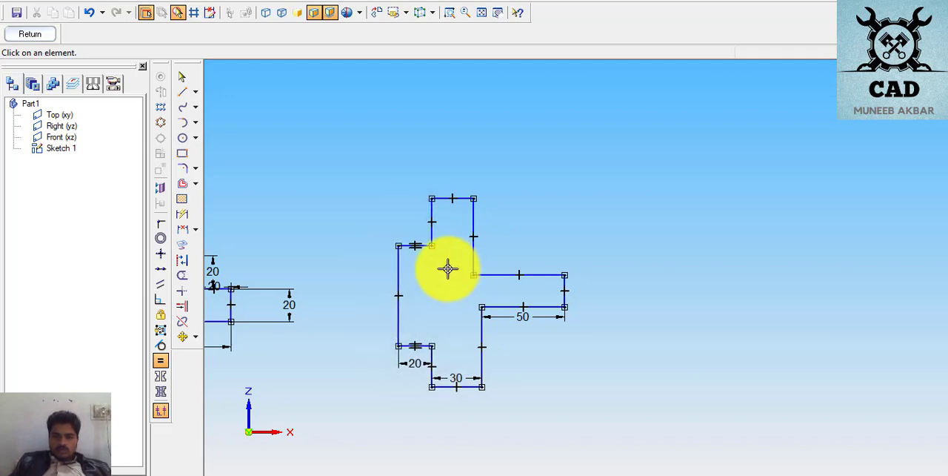
pyautogui.click(454, 199)
pyautogui.click(453, 385)
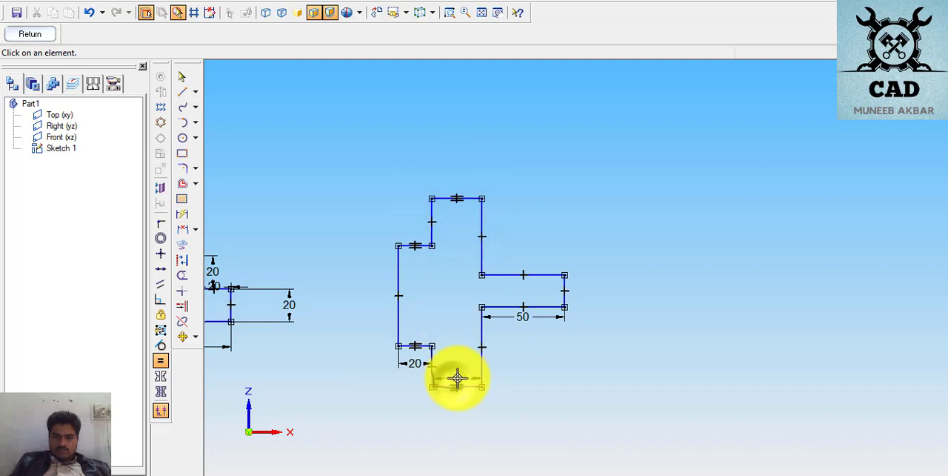
pyautogui.click(511, 275)
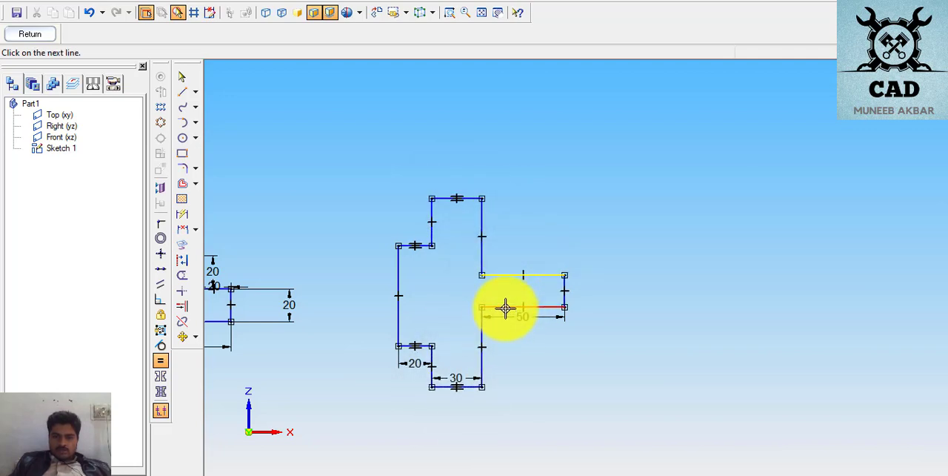
pyautogui.click(506, 308)
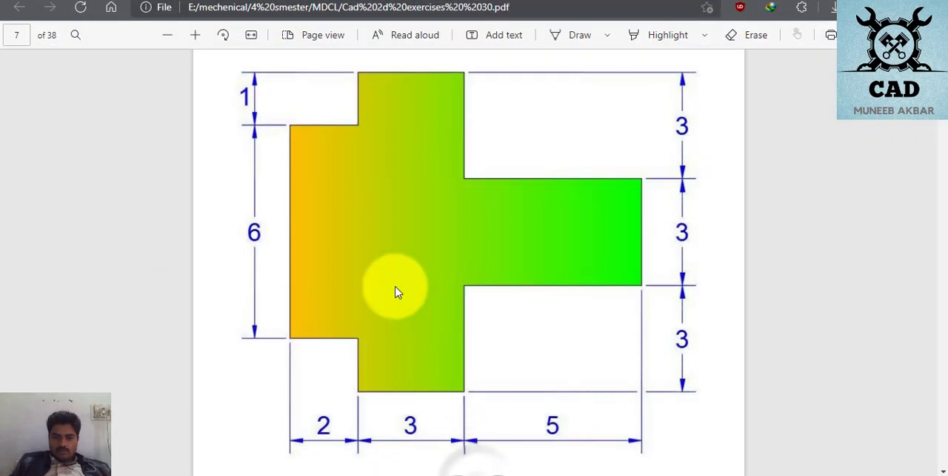
# - Review the vertical dimensions of the page 7 profile in the PDF exercises and return to the sketch
pyautogui.scroll(2, 341, 231)
pyautogui.scroll(-2, 341, 232)
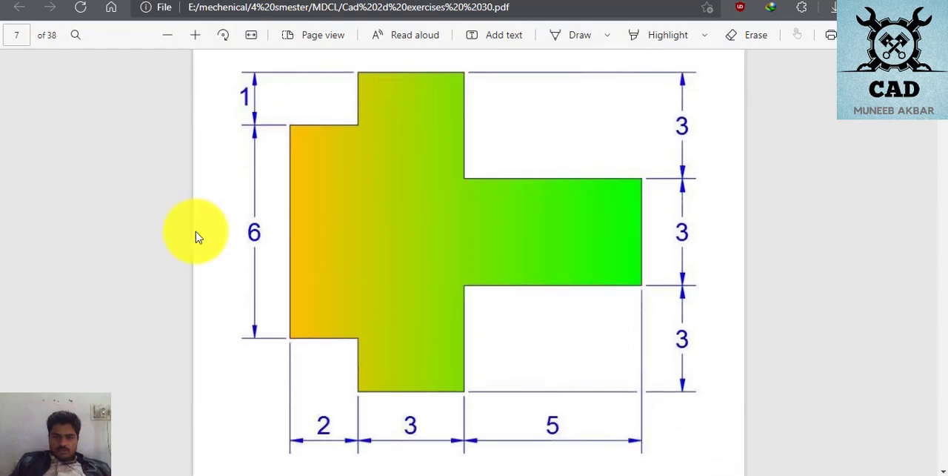
pyautogui.scroll(3, 482, 239)
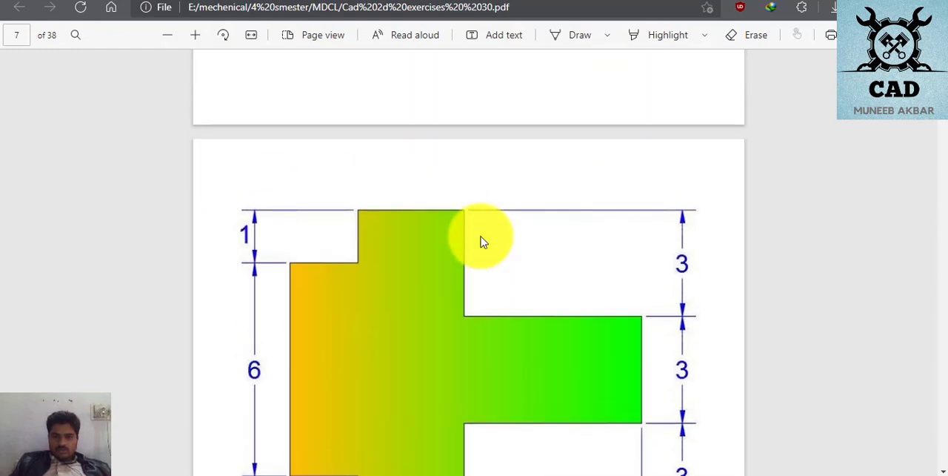
pyautogui.scroll(-3, 482, 239)
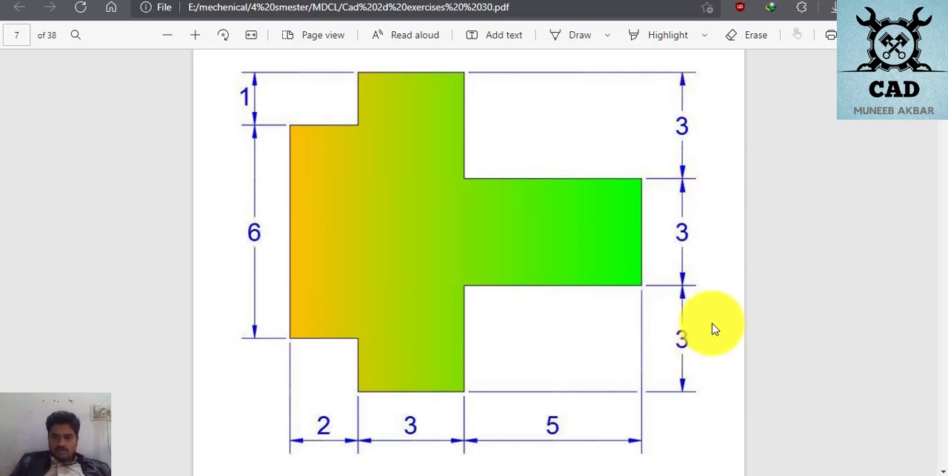
pyautogui.hotkey('alt', 'Tab')
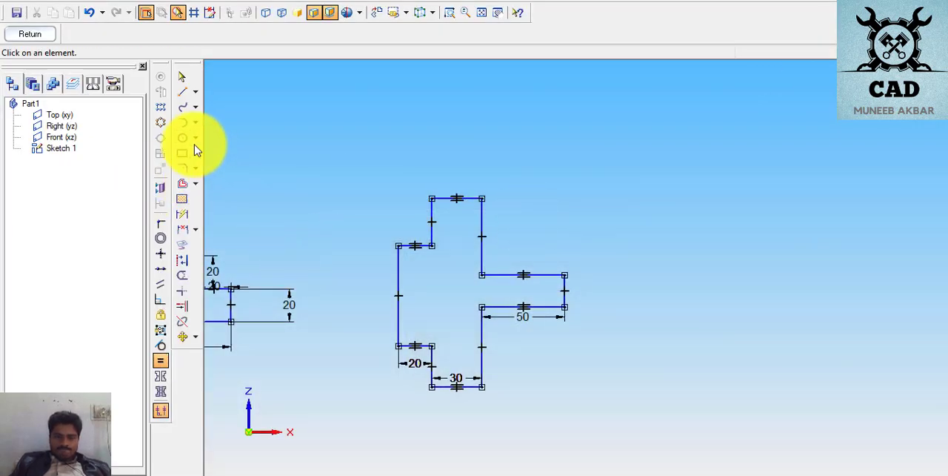
# - Dimension the profile's long left vertical edge, placing the dimension just inside it, and set it to 60 mm
pyautogui.click(182, 214)
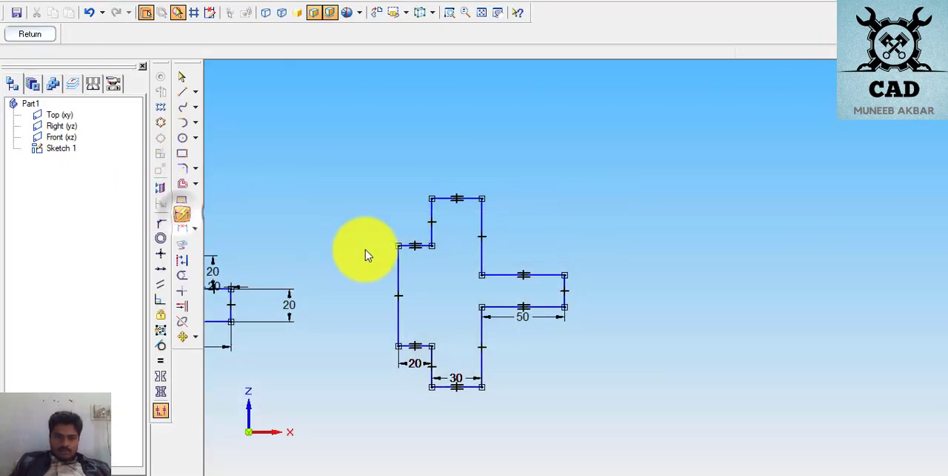
pyautogui.click(404, 272)
pyautogui.click(404, 271)
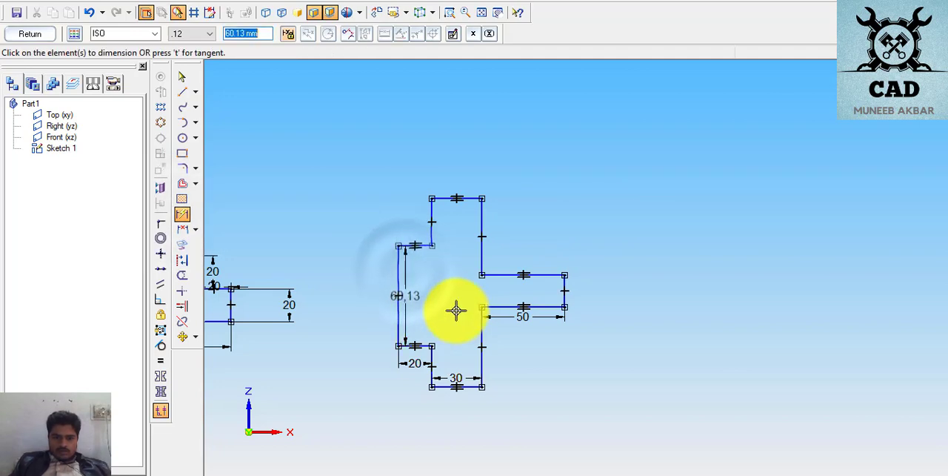
pyautogui.write('6')
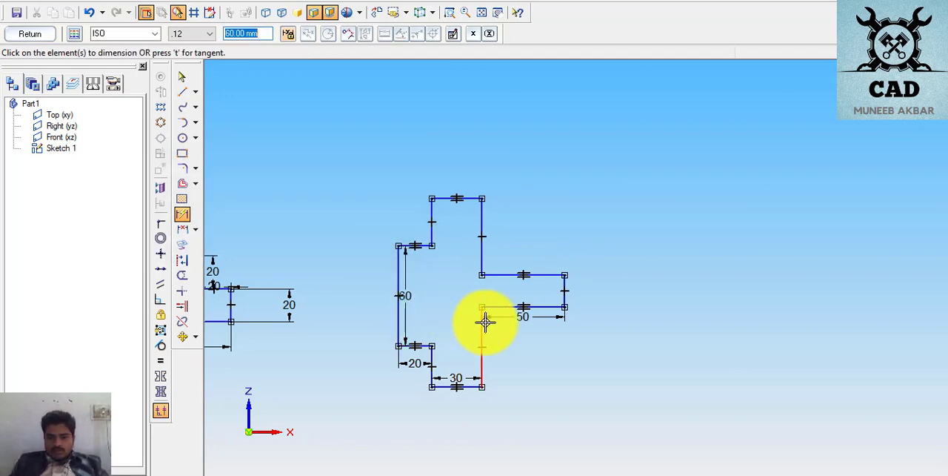
# - Dimension the block's vertical edge above the arm and set it to 30 mm
pyautogui.click(480, 223)
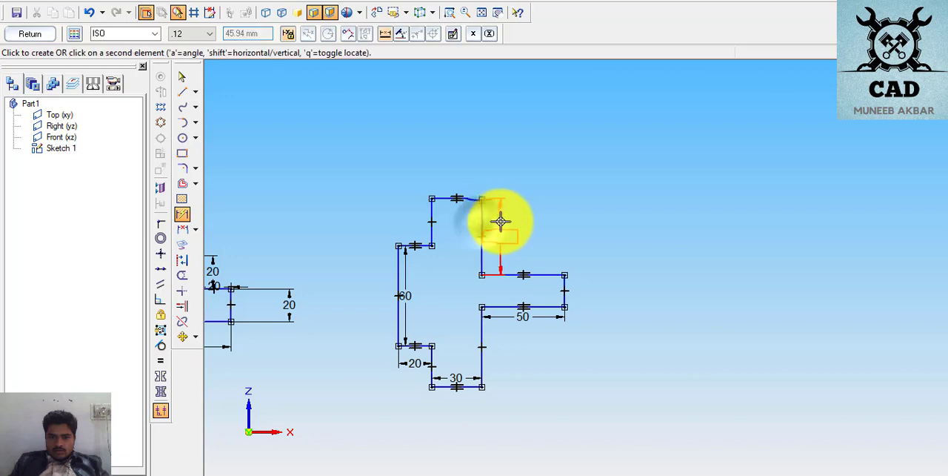
pyautogui.click(505, 231)
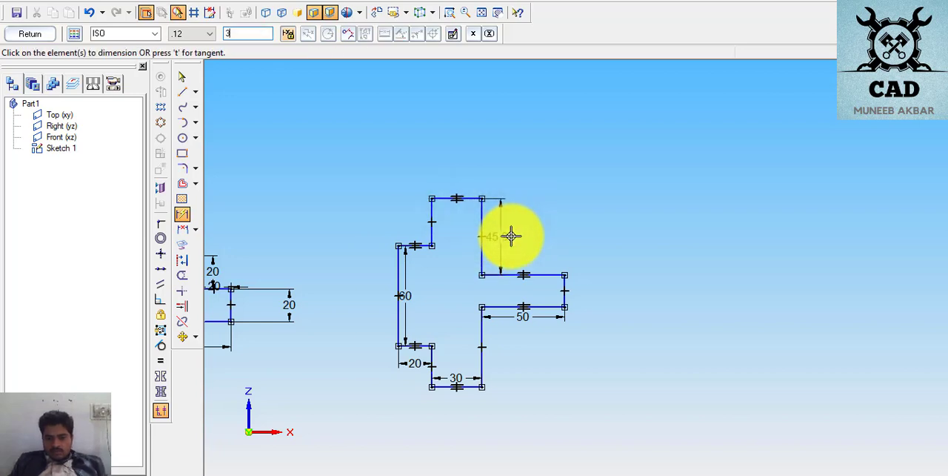
pyautogui.press('Return')
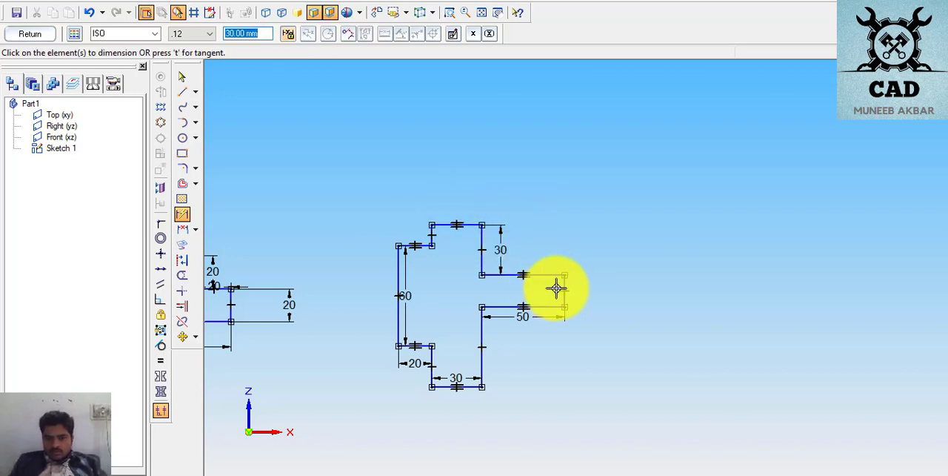
# - Dimension the horizontal arm's vertical end edge, placing the dimension outside the profile, and set it to 30 mm
pyautogui.click(561, 287)
pyautogui.click(601, 300)
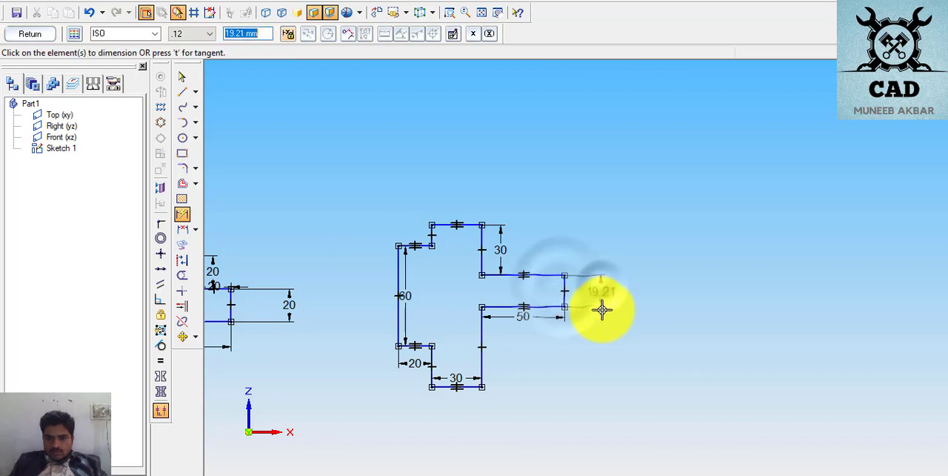
pyautogui.write('30')
pyautogui.press('Return')
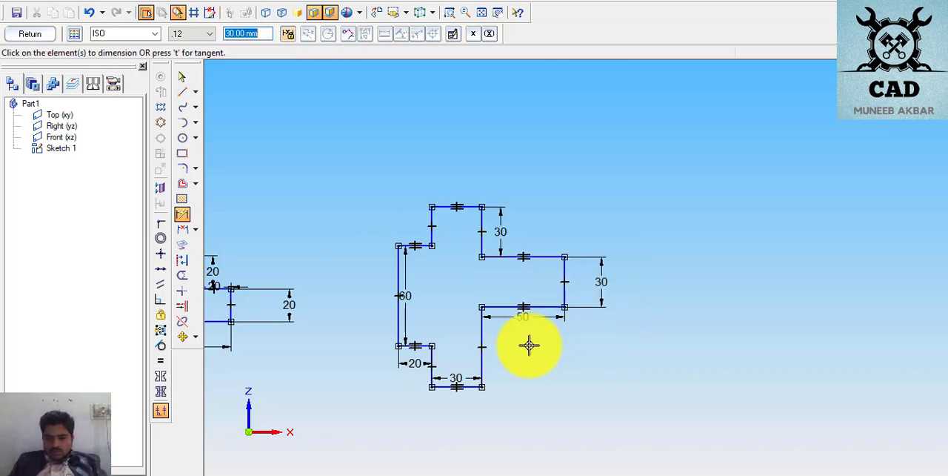
# - Dimension the block's vertical edge below the arm and set it to 30 mm
pyautogui.click(483, 344)
pyautogui.click(520, 342)
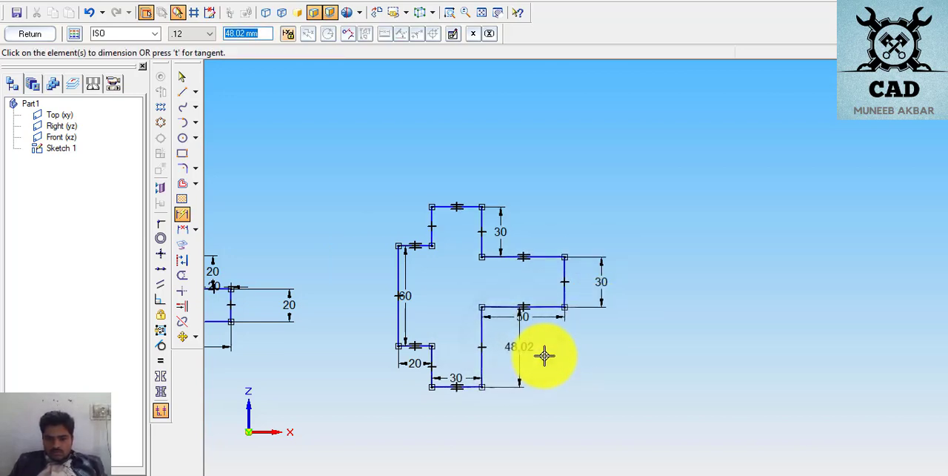
pyautogui.press('Return')
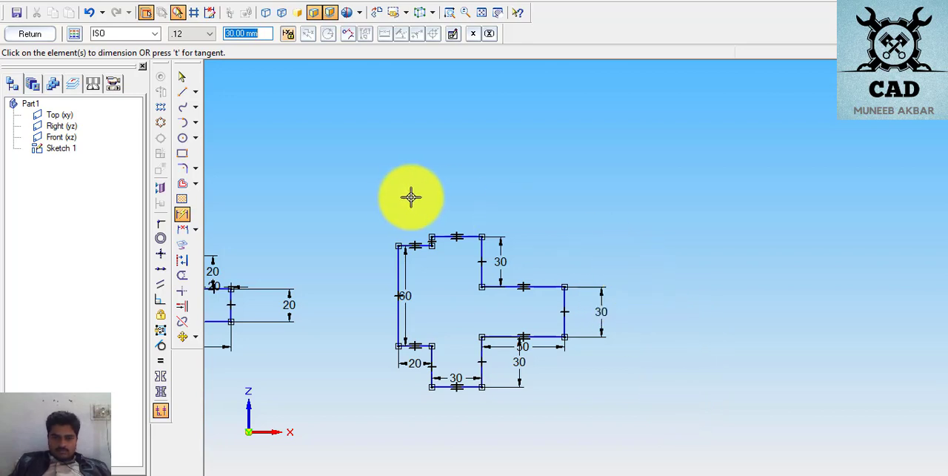
# - Dimension the lower left step's short vertical edge, placing the dimension outside the profile, and set it to 10 mm
pyautogui.click(411, 346)
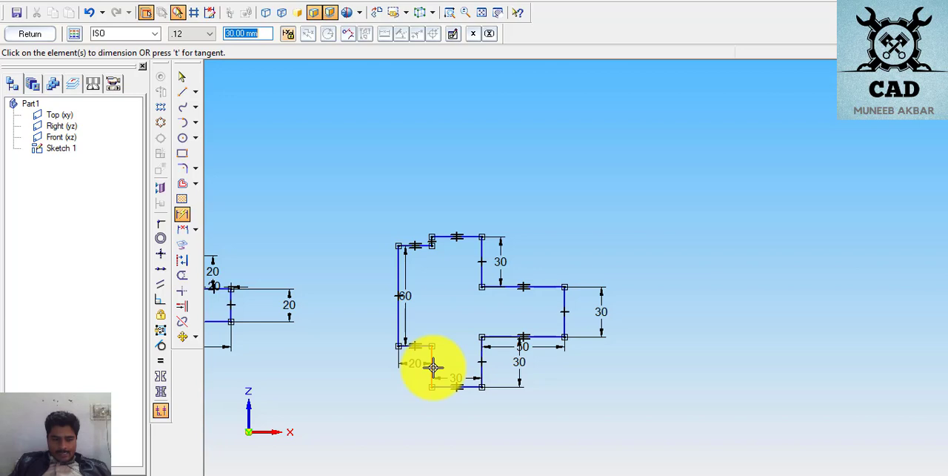
pyautogui.click(431, 241)
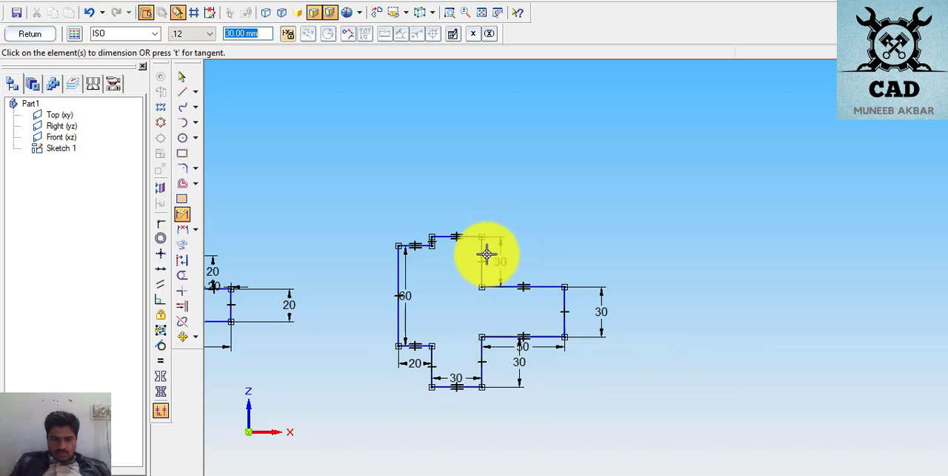
pyautogui.click(433, 361)
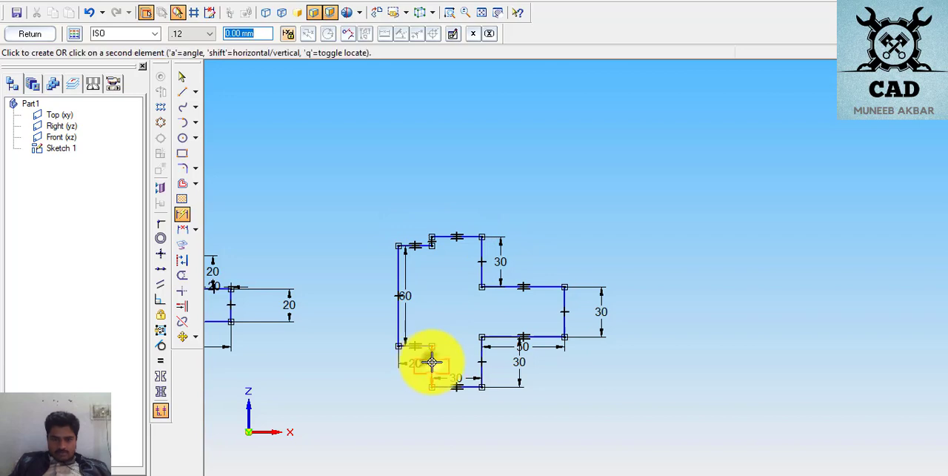
pyautogui.click(368, 364)
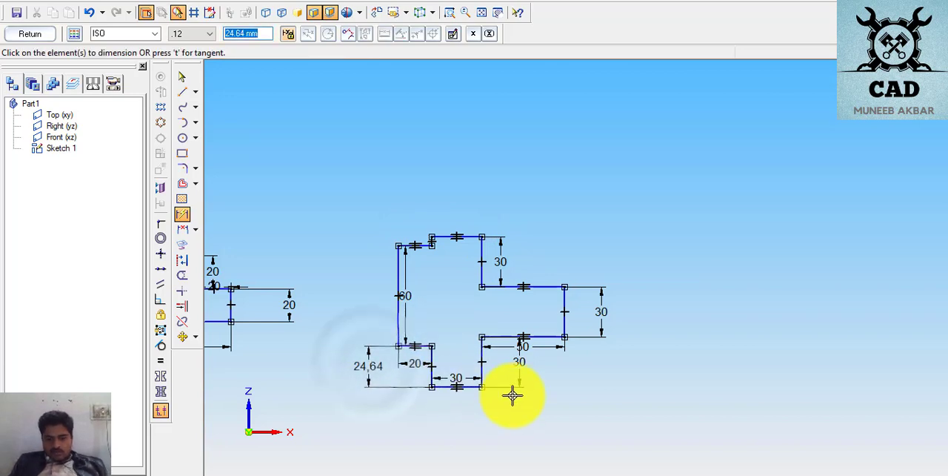
pyautogui.write('10')
pyautogui.press('Return')
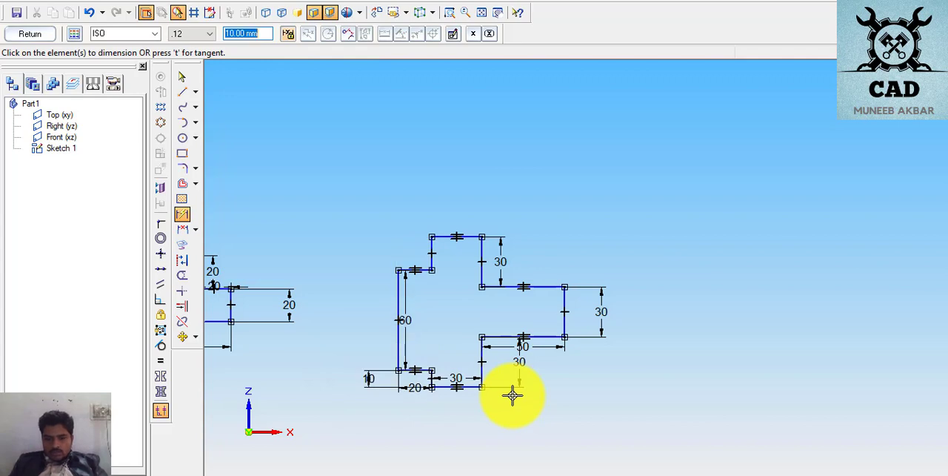
# - Try to dimension the upper left step's short vertical edge as 10 mm
pyautogui.click(434, 247)
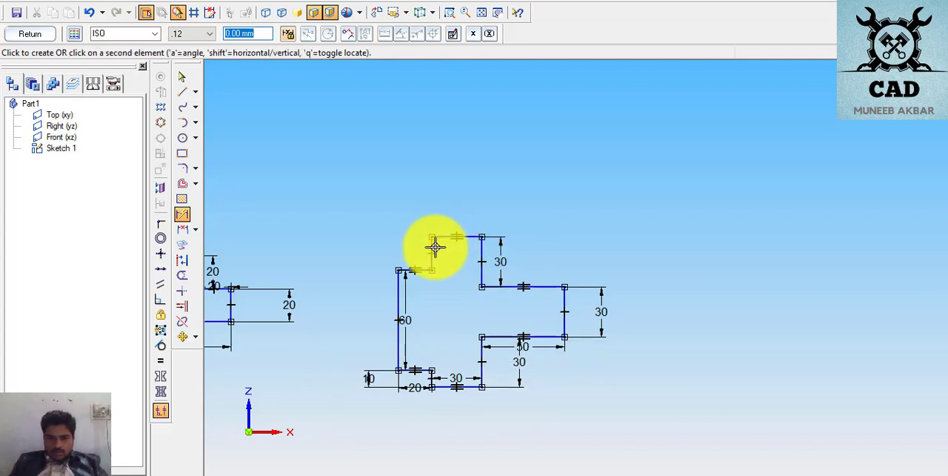
pyautogui.click(408, 249)
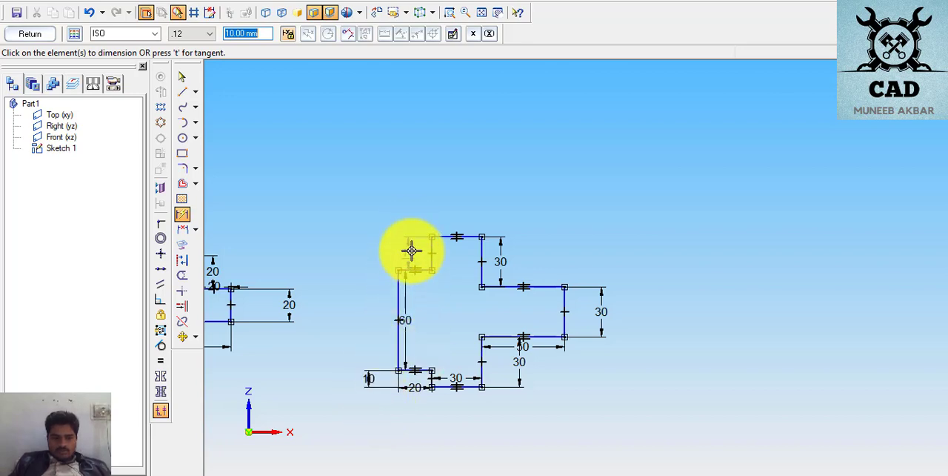
pyautogui.click(411, 248)
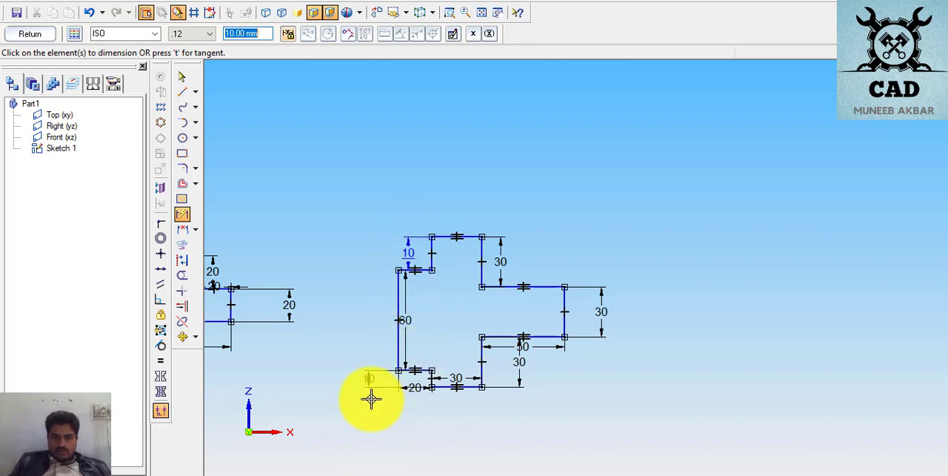
# - Change the dimension of the lower left step's short vertical edge to 15 mm
pyautogui.click(369, 377)
pyautogui.click(182, 91)
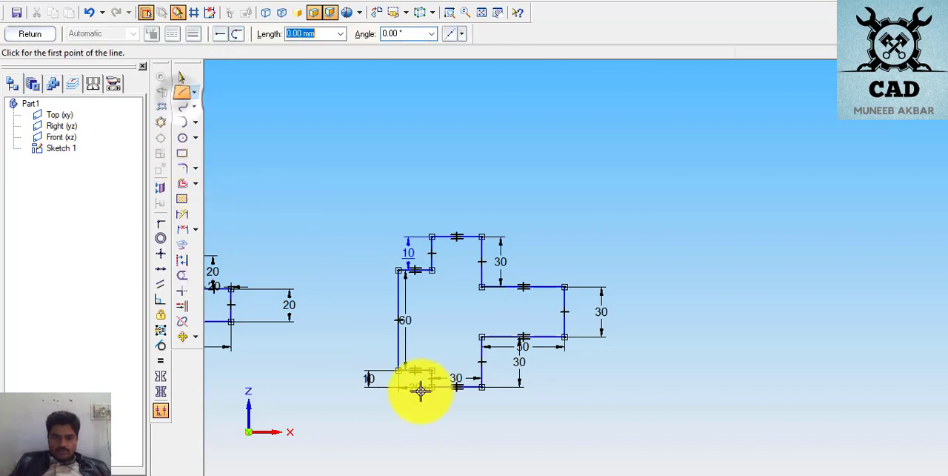
pyautogui.click(181, 77)
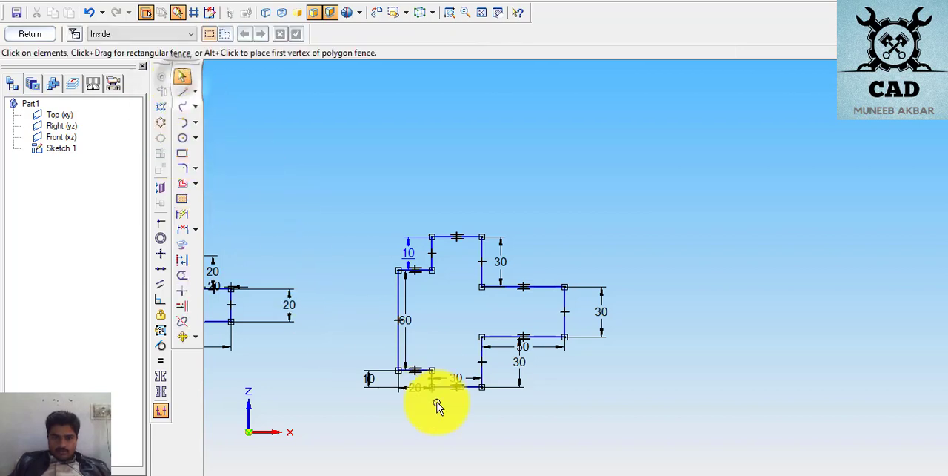
pyautogui.click(374, 379)
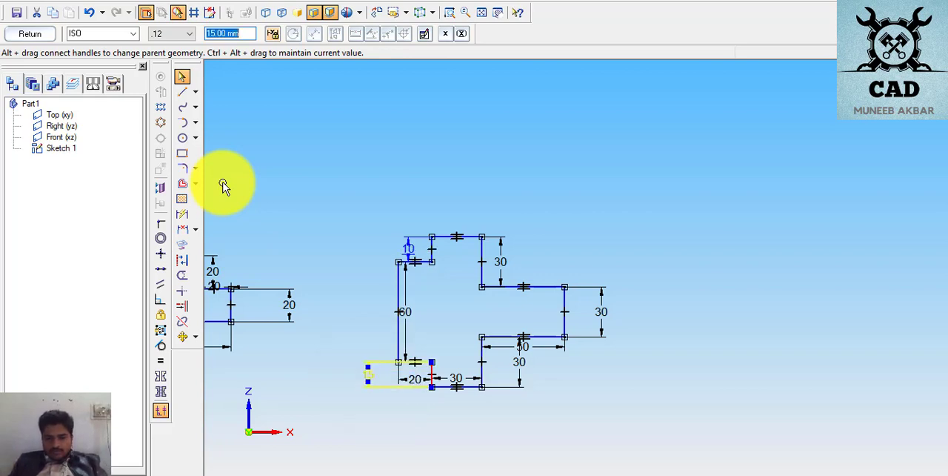
# - Delete the 10 mm dimension on the upper left step's short vertical edge
pyautogui.click(409, 250)
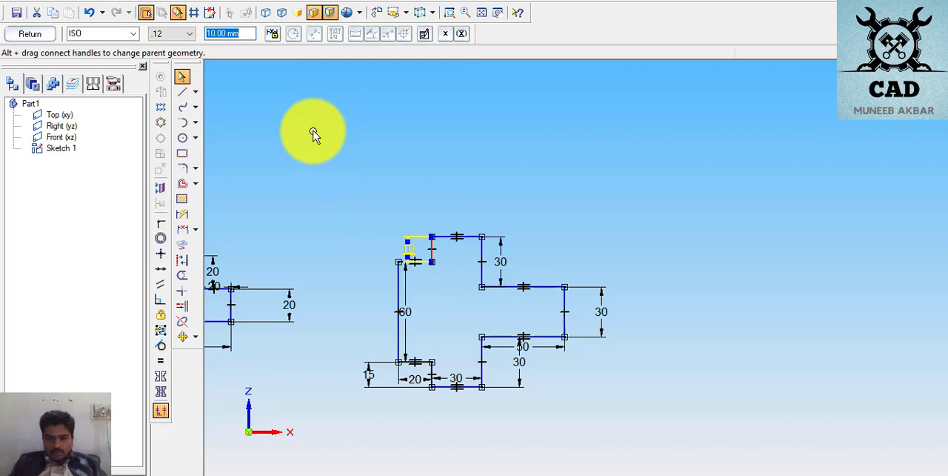
pyautogui.click(713, 197)
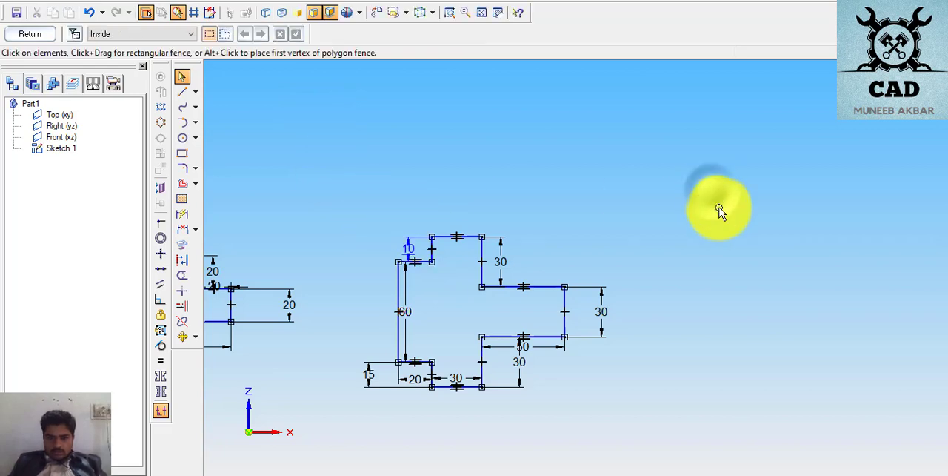
pyautogui.click(433, 255)
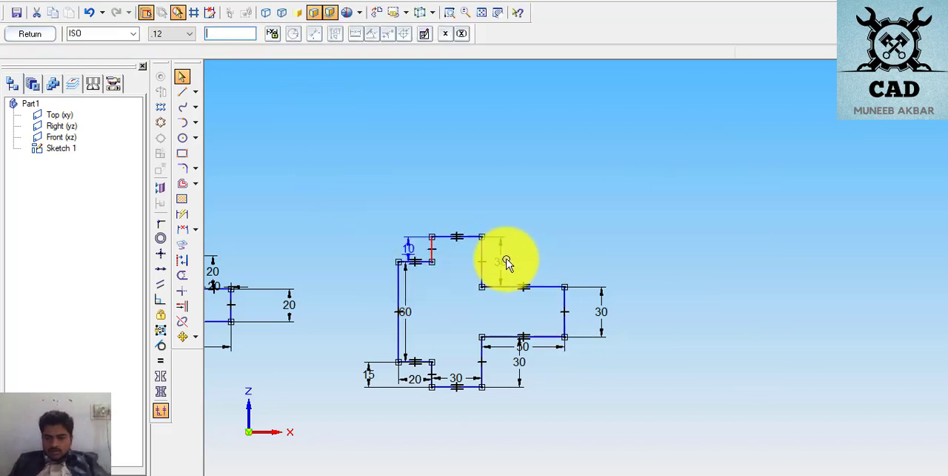
pyautogui.press('Delete')
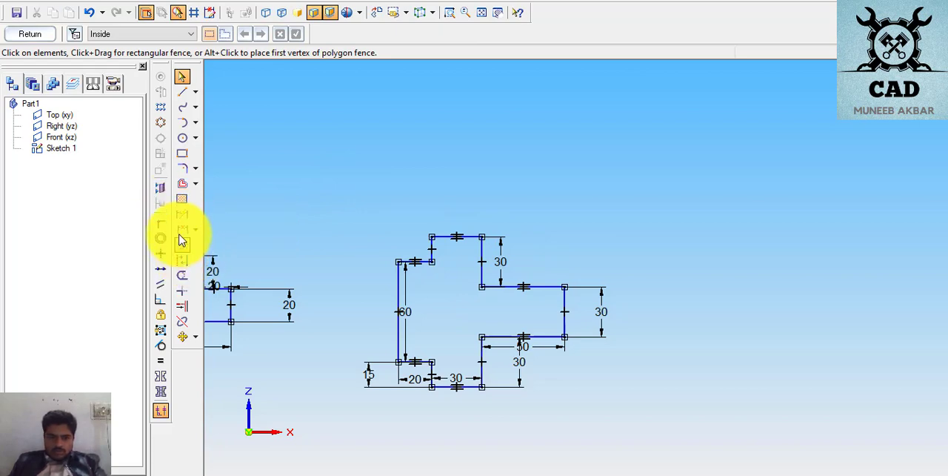
# - Dimension the upper left step's short vertical edge again, placing the dimension outside the profile
pyautogui.click(182, 214)
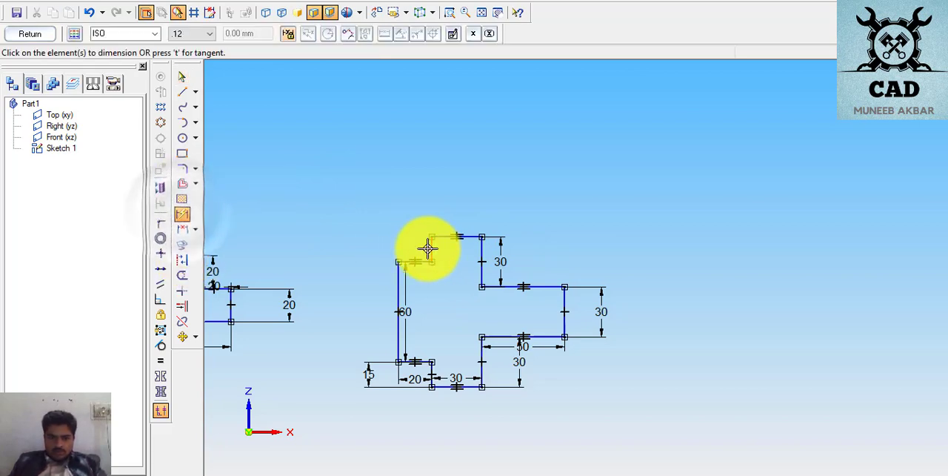
pyautogui.click(430, 248)
pyautogui.click(360, 246)
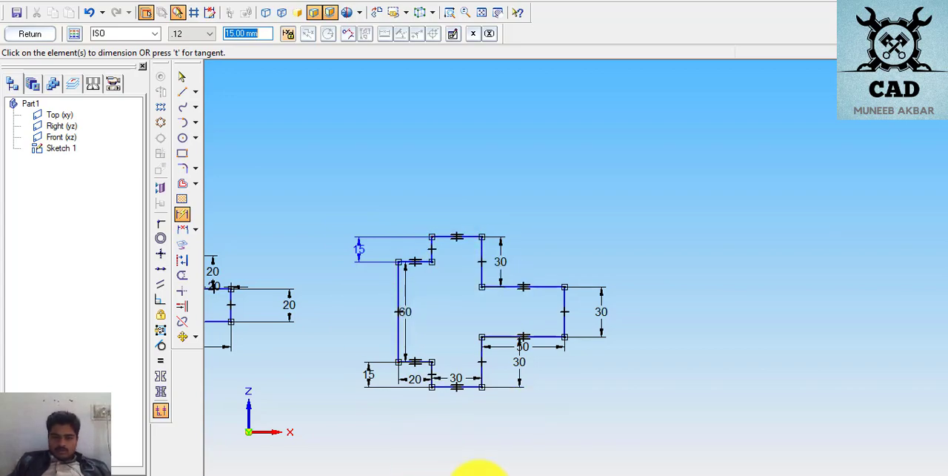
# - Check the page 7 drawing in the PDF exercises against the sketch and return to the sketch
pyautogui.click(480, 474)
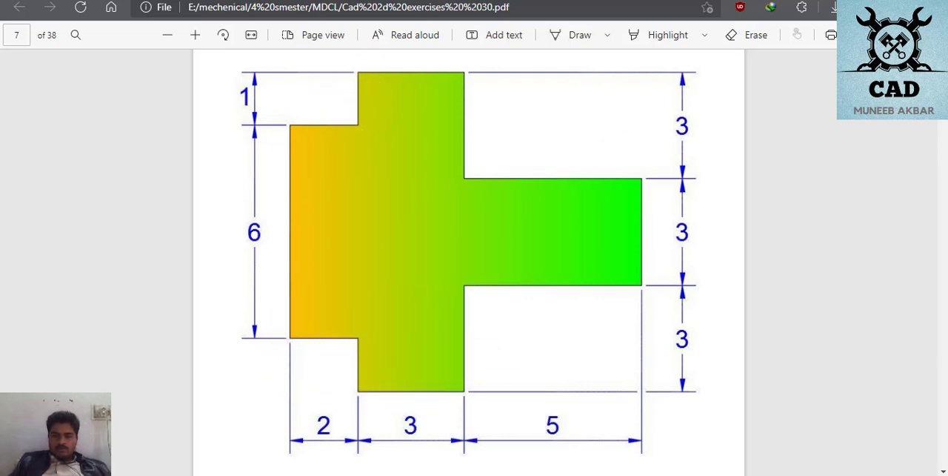
pyautogui.hotkey('alt', 'Tab')
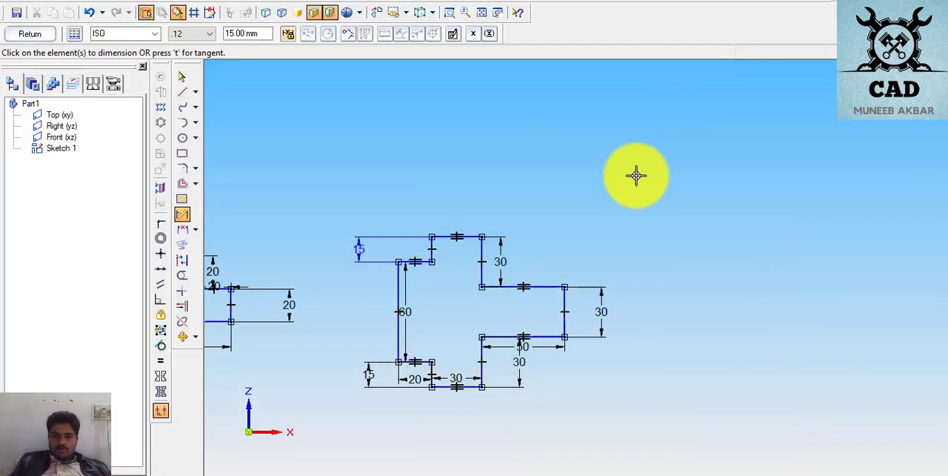
# - Move the whole page 7 profile with its dimensions about 27 mm left and 39 mm up, level with the neighbouring stepped profile's base
pyautogui.scroll(-1, 685, 318)
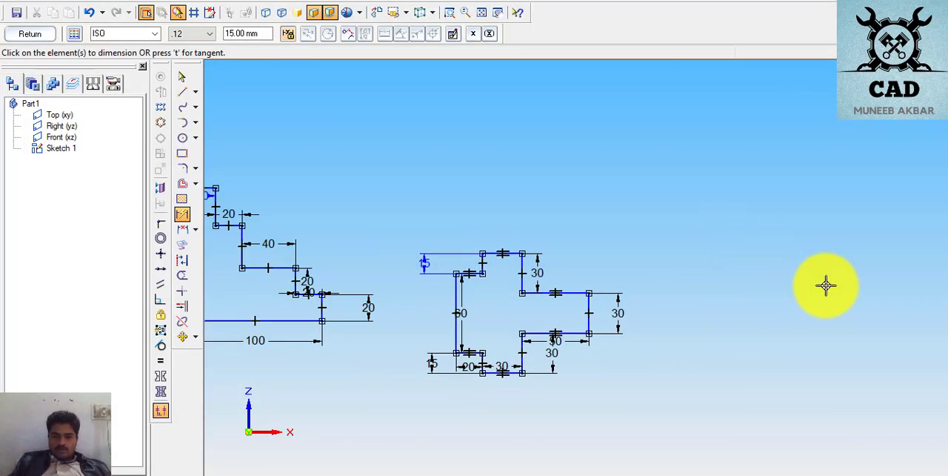
pyautogui.scroll(-2, 351, 252)
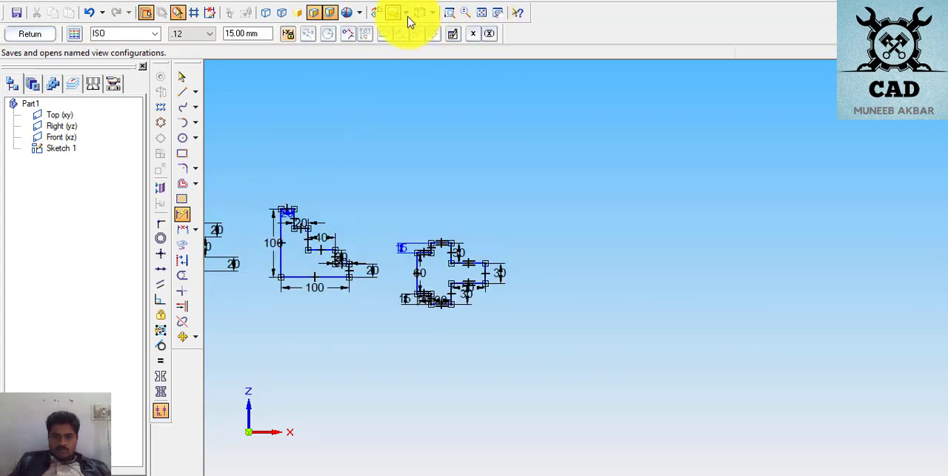
pyautogui.click(483, 14)
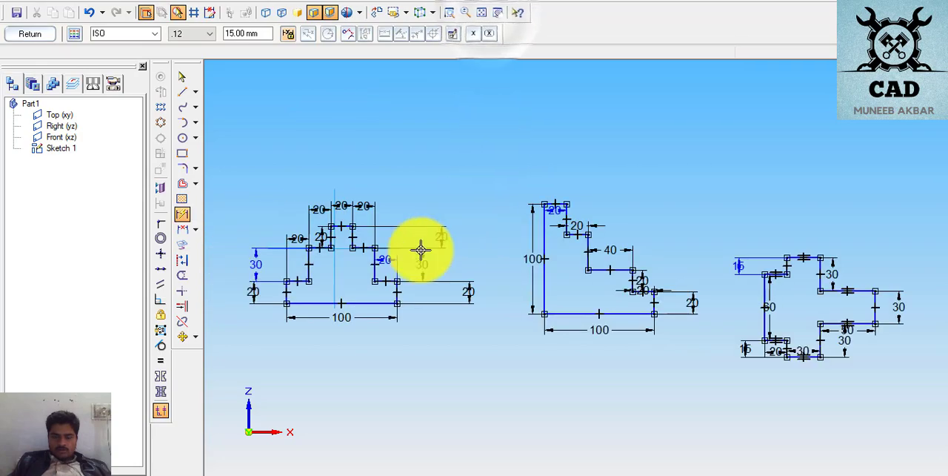
pyautogui.click(184, 92)
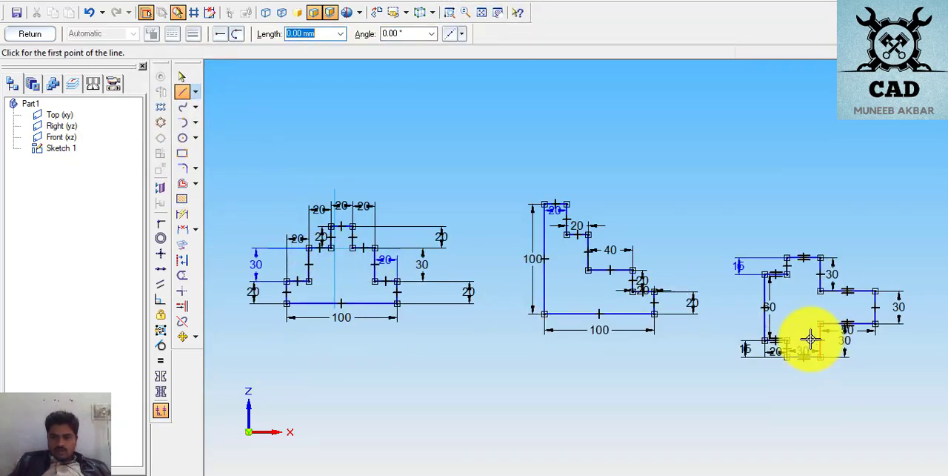
pyautogui.click(182, 336)
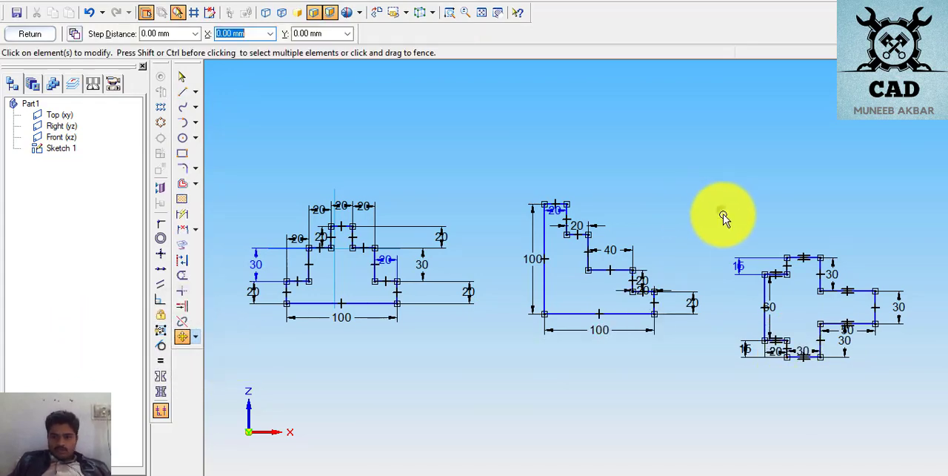
pyautogui.moveTo(722, 212); pyautogui.dragTo(912, 400)
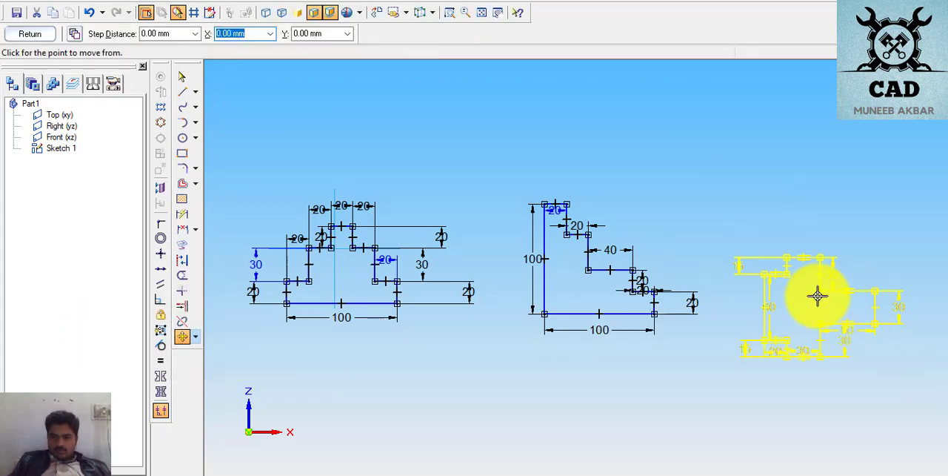
pyautogui.scroll(2, 817, 359)
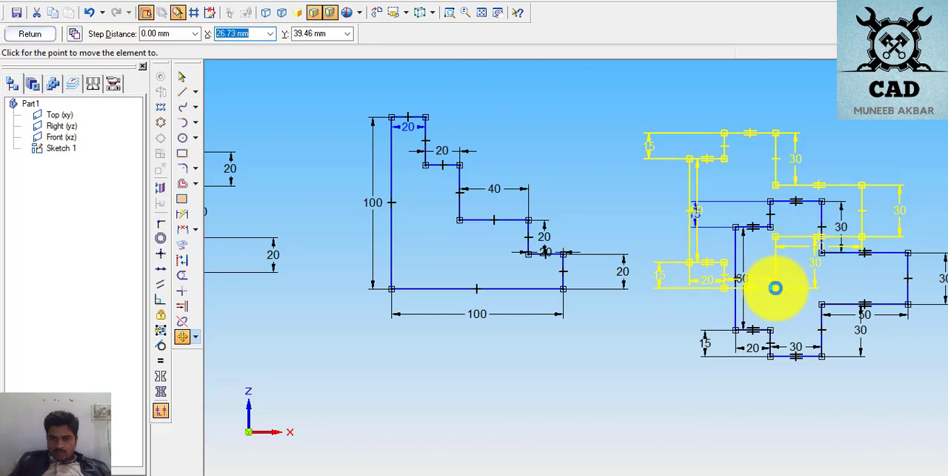
pyautogui.click(776, 287)
pyautogui.click(659, 386)
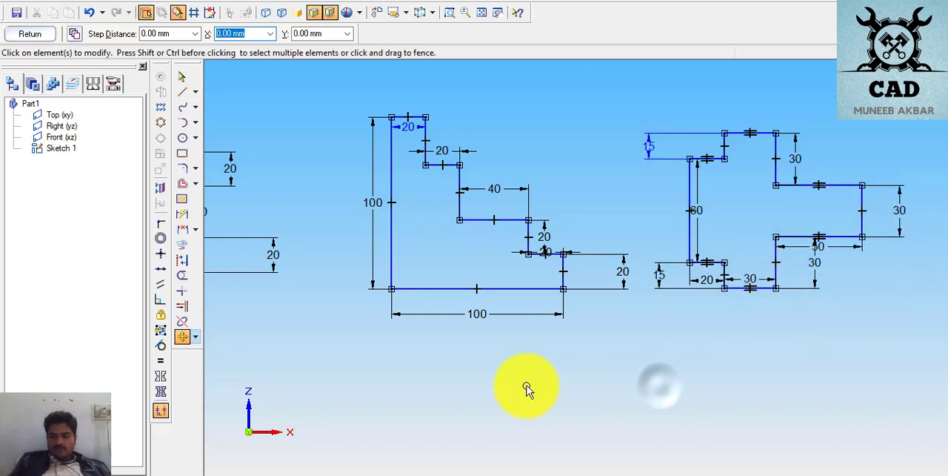
pyautogui.scroll(-3, 511, 388)
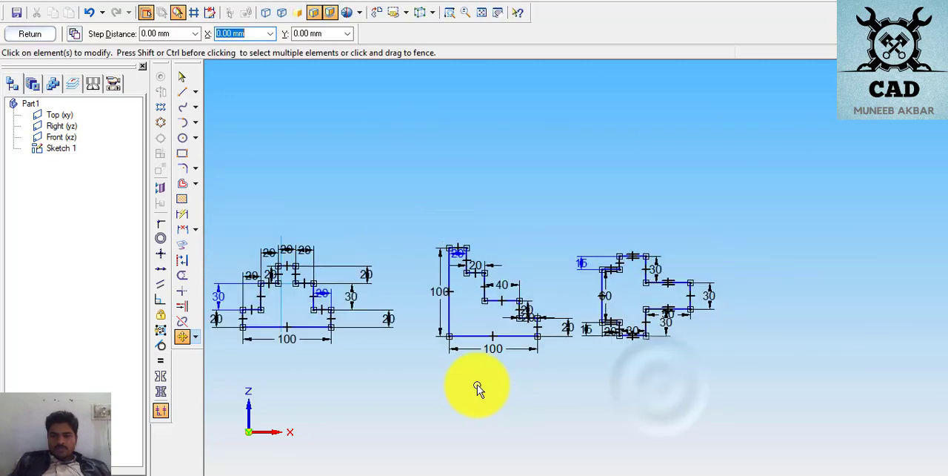
pyautogui.click(482, 15)
pyautogui.scroll(-2, 929, 311)
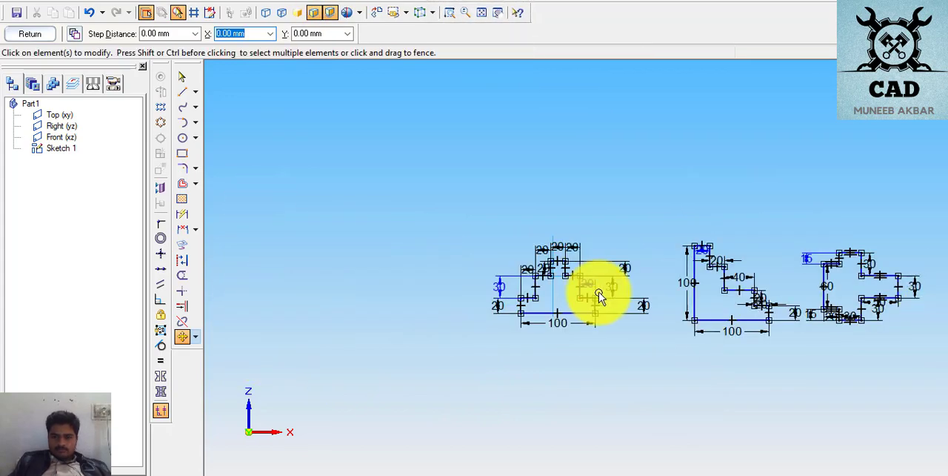
pyautogui.scroll(-2, 267, 301)
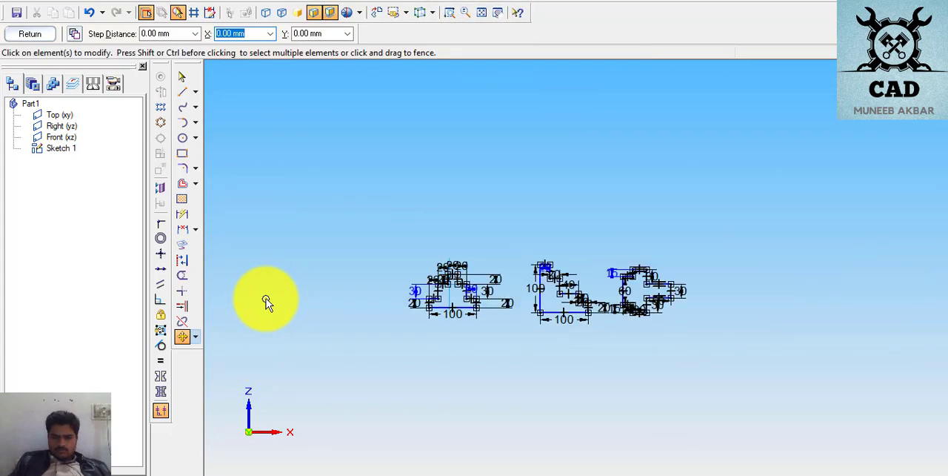
pyautogui.scroll(2, 935, 286)
pyautogui.scroll(-1, 939, 280)
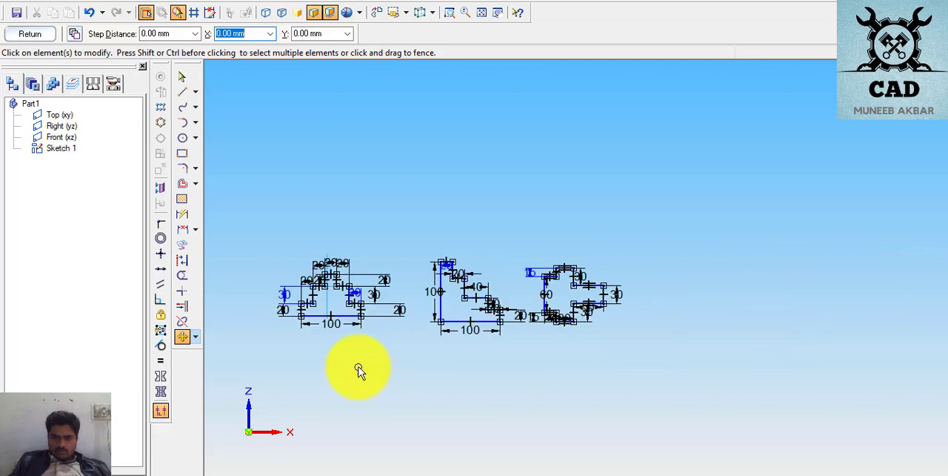
# - Draw a horizontal reference line about 1159 mm long just below the row of profiles, extending well past the page 7 profile
pyautogui.click(182, 93)
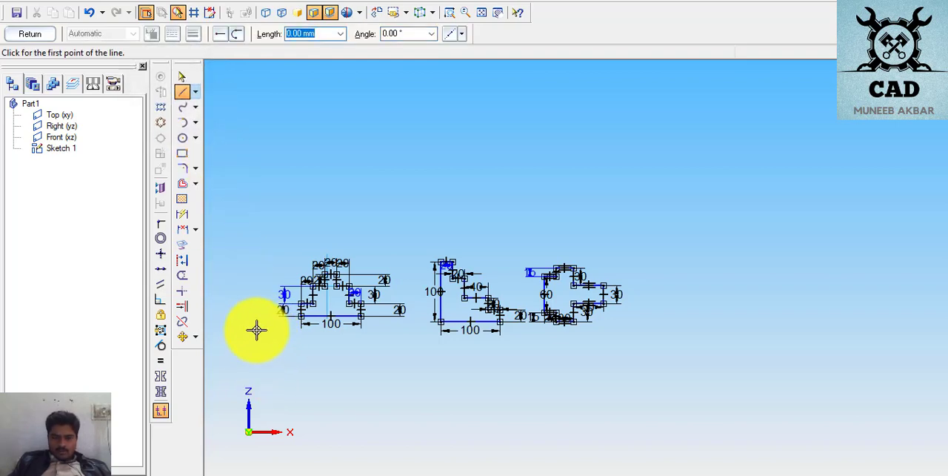
pyautogui.click(256, 330)
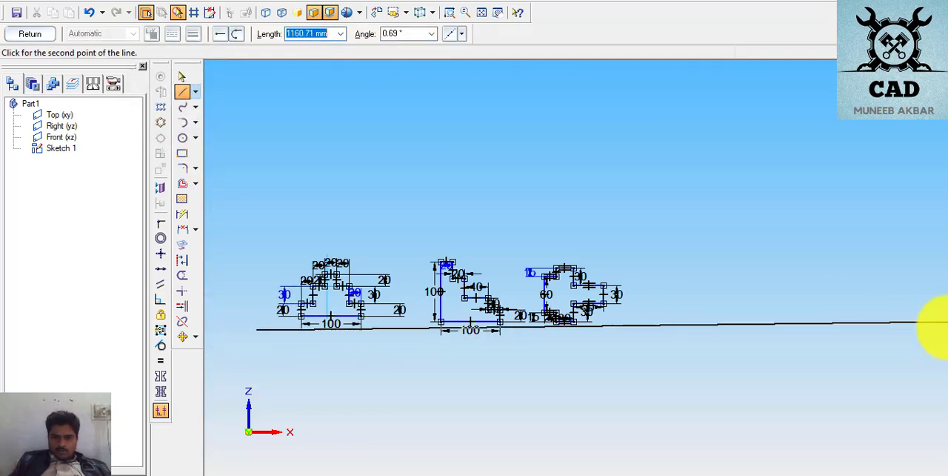
pyautogui.press('Escape')
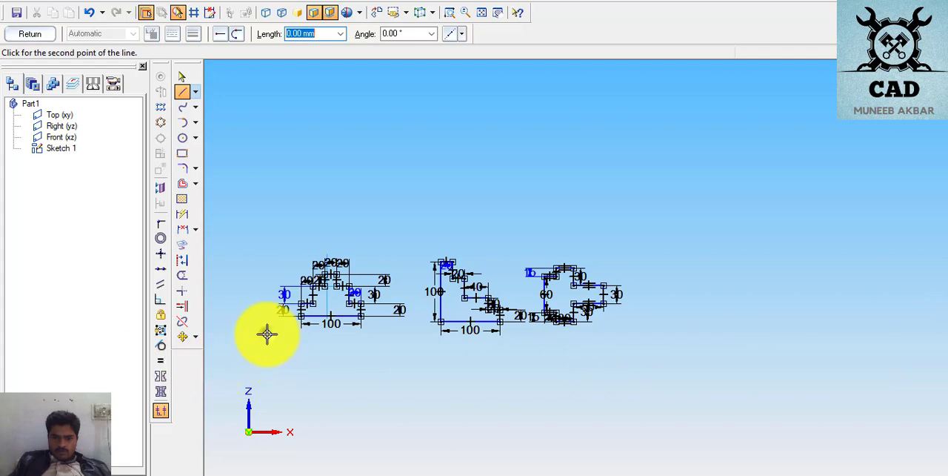
pyautogui.press('Escape')
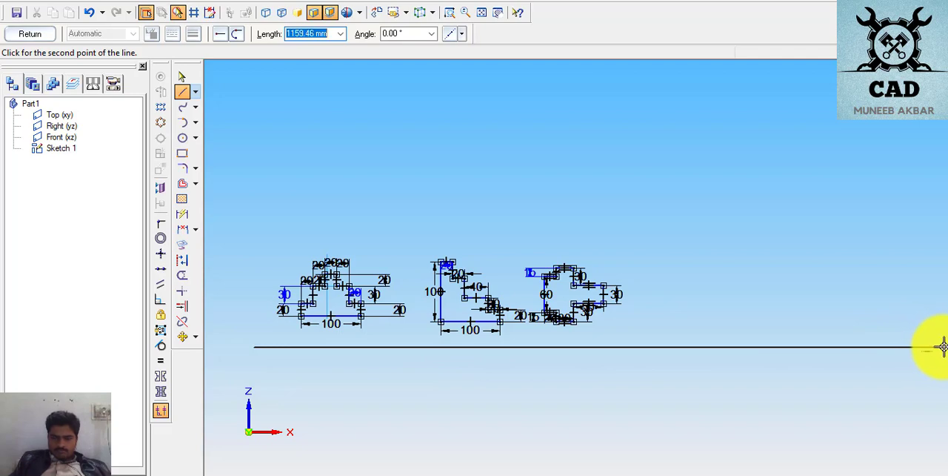
pyautogui.click(943, 346)
pyautogui.rightClick(559, 409)
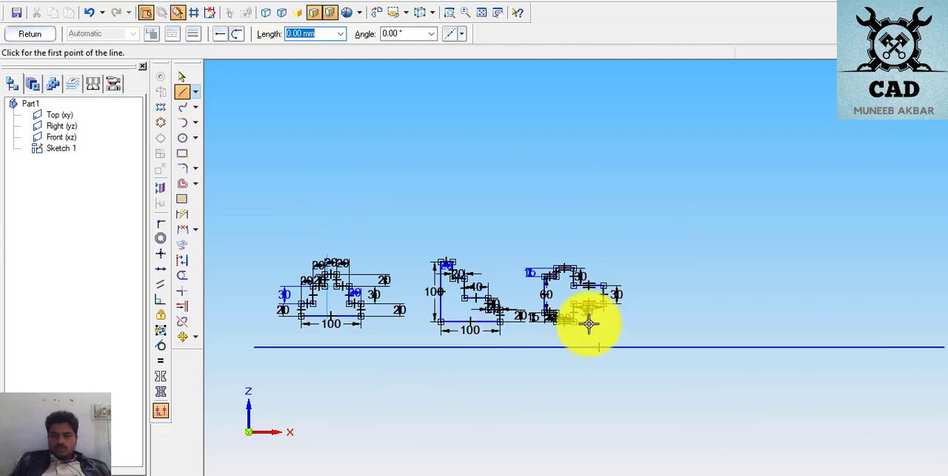
pyautogui.scroll(2, 830, 307)
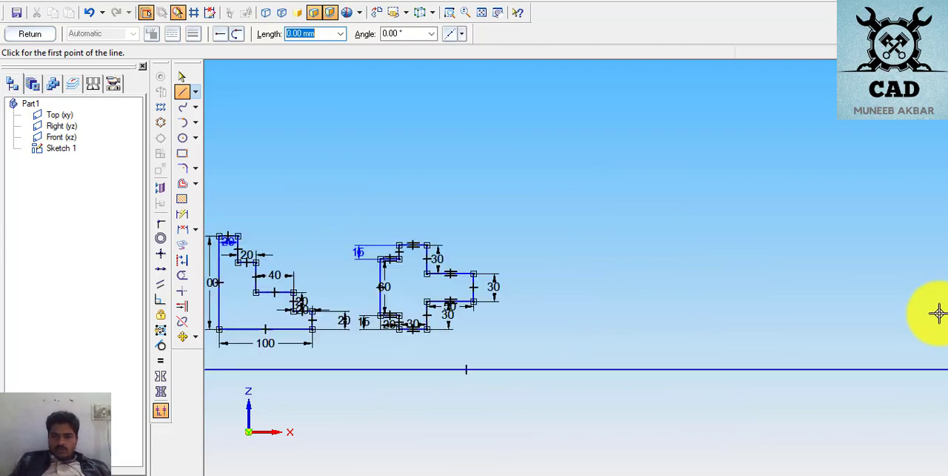
pyautogui.scroll(2, 856, 313)
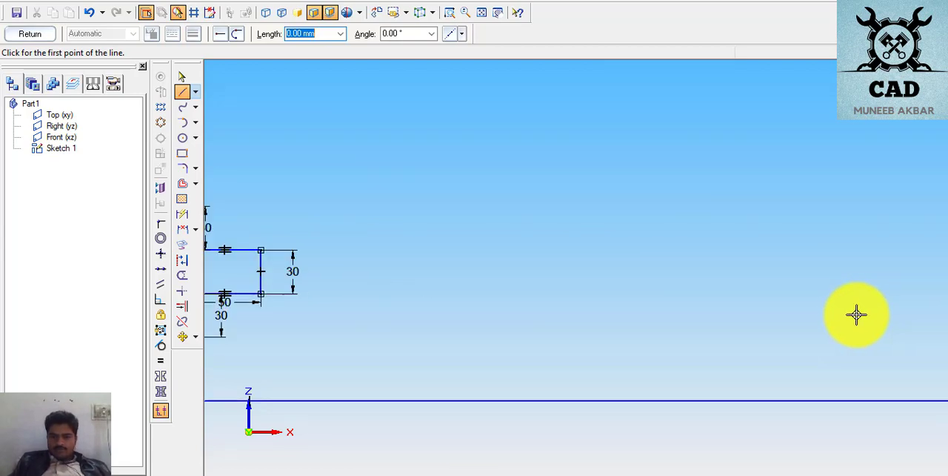
pyautogui.click(180, 78)
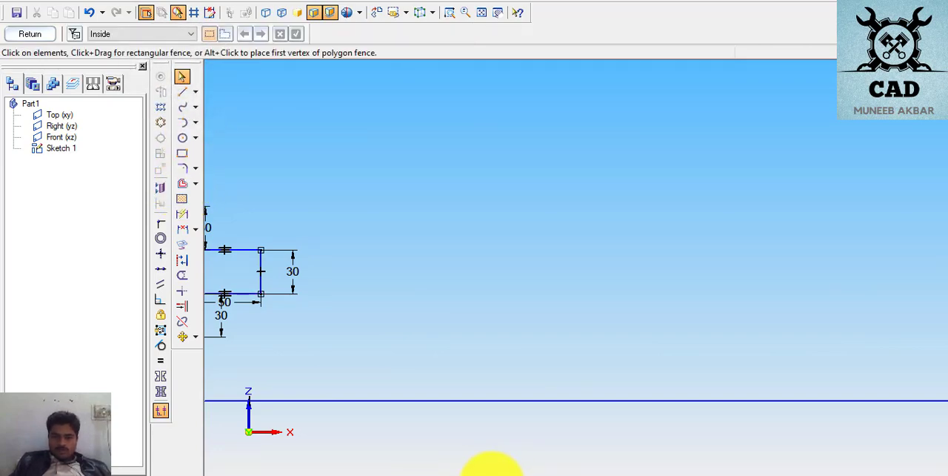
# - Switch to the PDF exercises, examine the page 8 stepped drawing and its dimensions, and return to the sketch
pyautogui.click(491, 473)
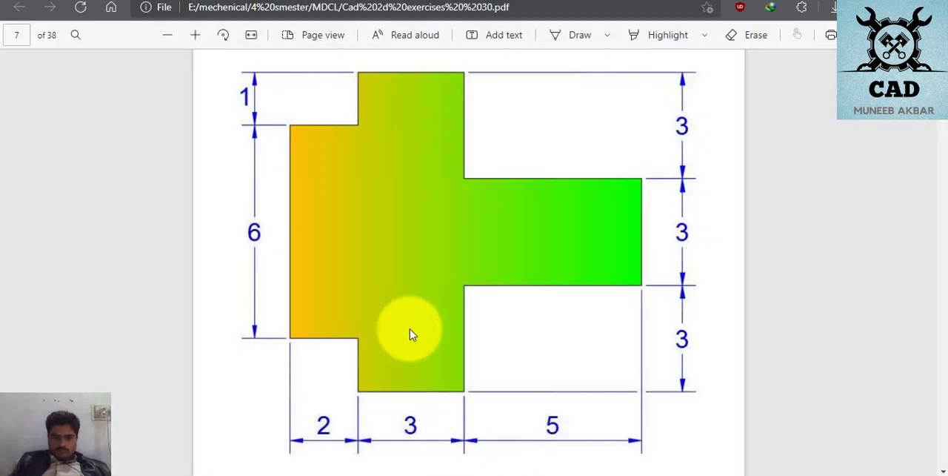
pyautogui.scroll(-10, 413, 335)
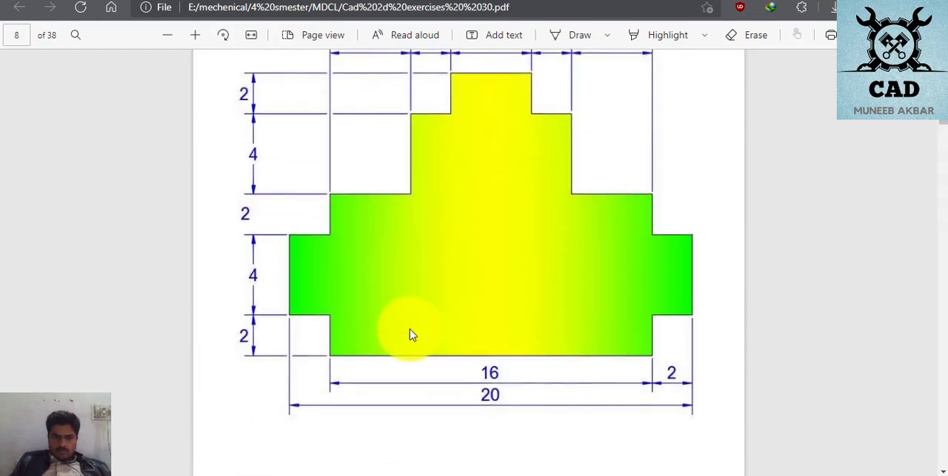
pyautogui.scroll(2, 413, 335)
pyautogui.scroll(-2, 412, 335)
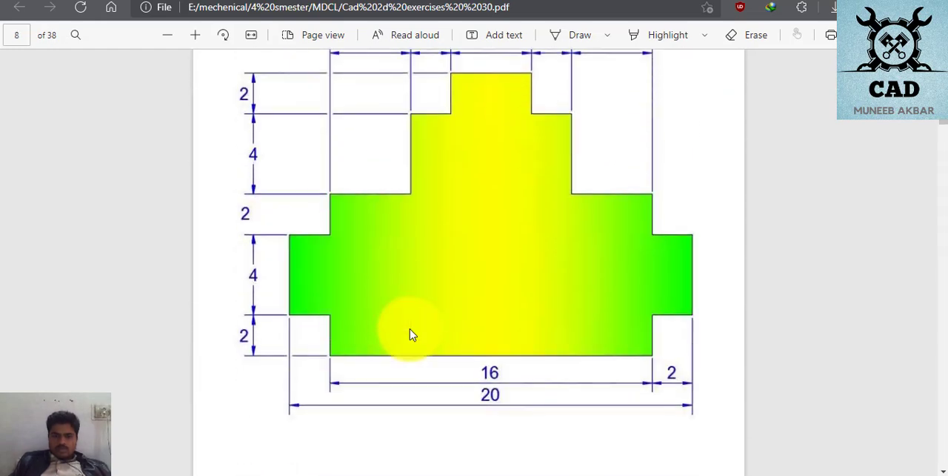
pyautogui.scroll(2, 413, 334)
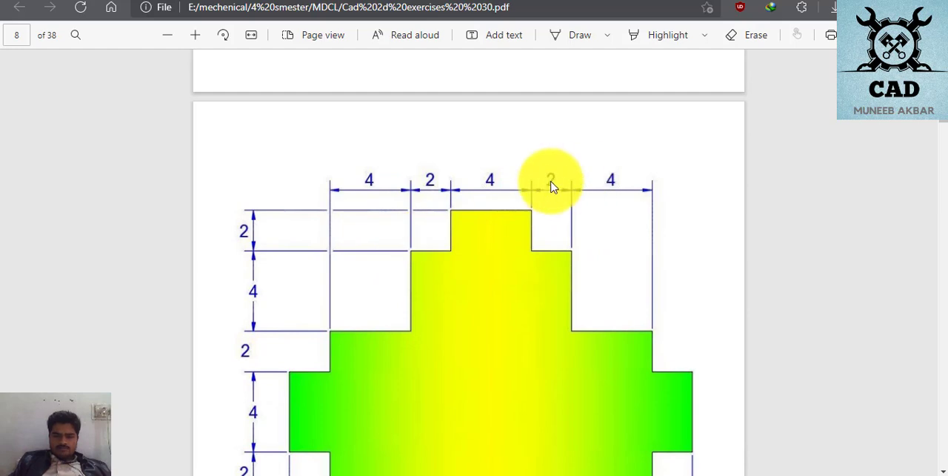
pyautogui.scroll(-2, 509, 309)
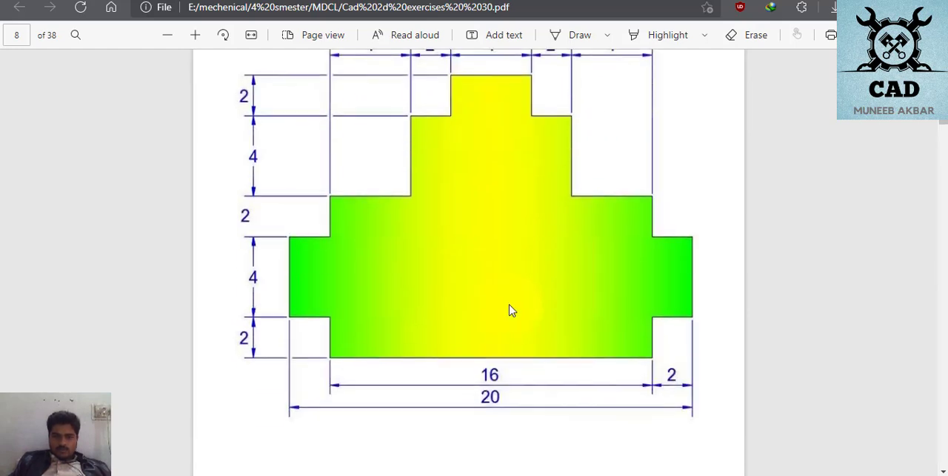
pyautogui.scroll(2, 526, 427)
pyautogui.scroll(-2, 525, 427)
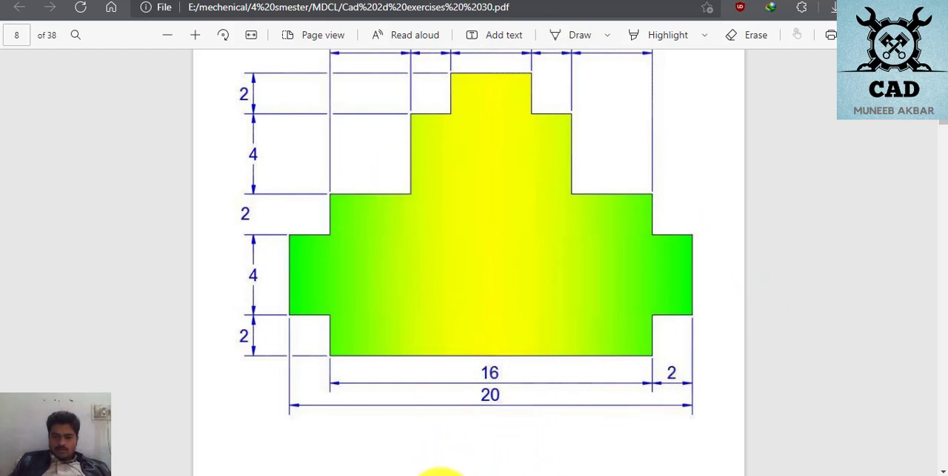
pyautogui.click(443, 474)
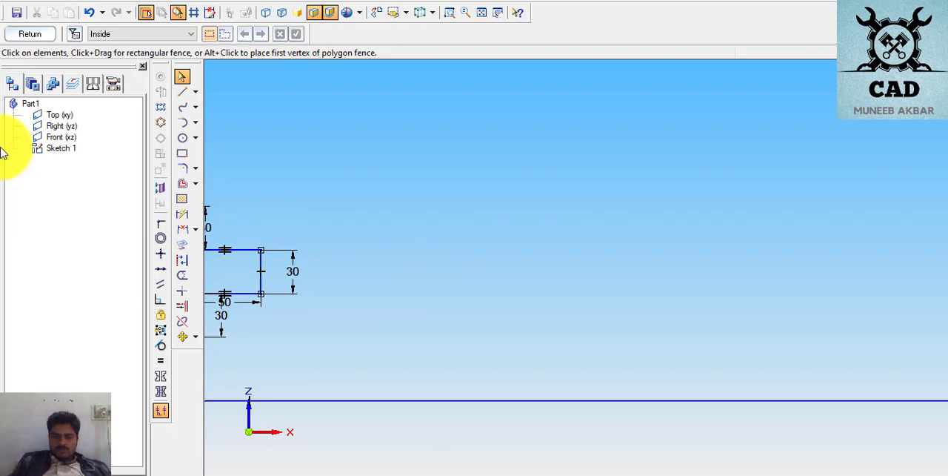
# - Sketch the page 8 profile's base line and lower right side, with a tab about 32 by 22 mm, a 23 mm riser and a 41 mm ledge
pyautogui.click(184, 91)
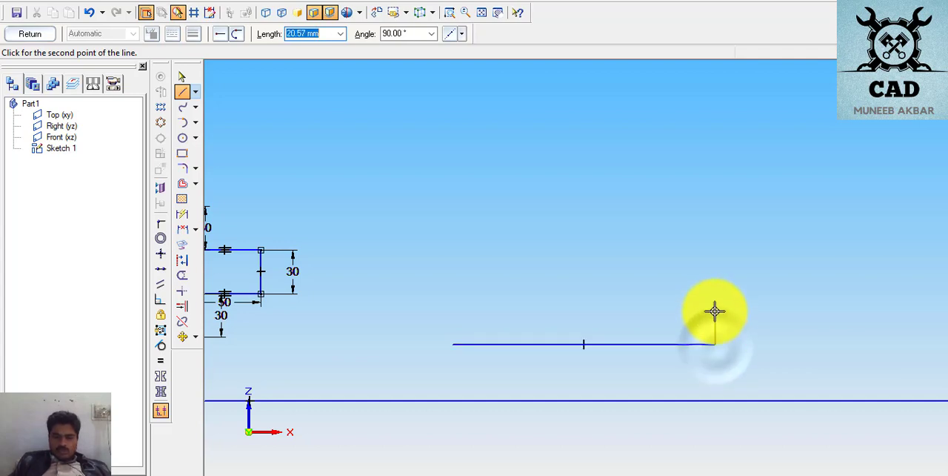
pyautogui.click(714, 321)
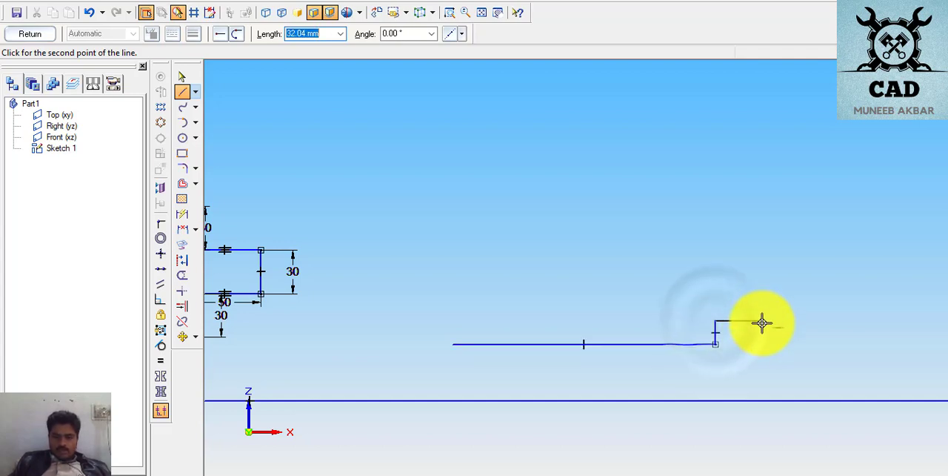
pyautogui.click(762, 320)
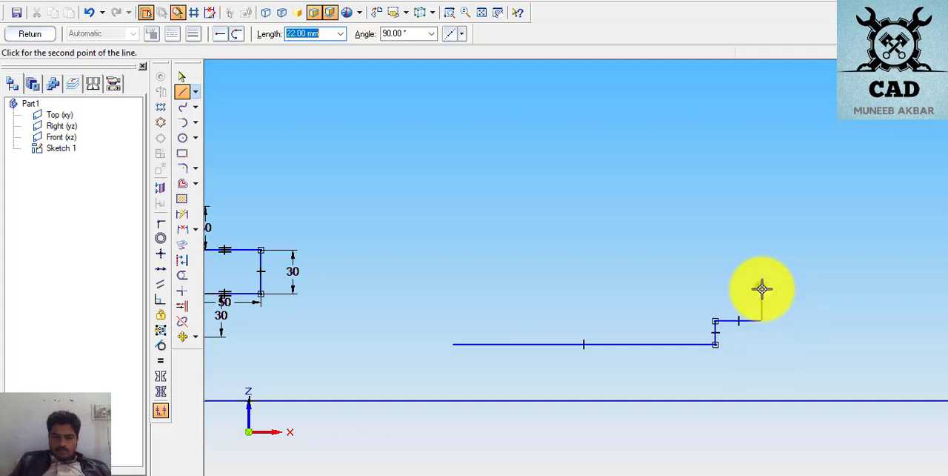
pyautogui.click(762, 288)
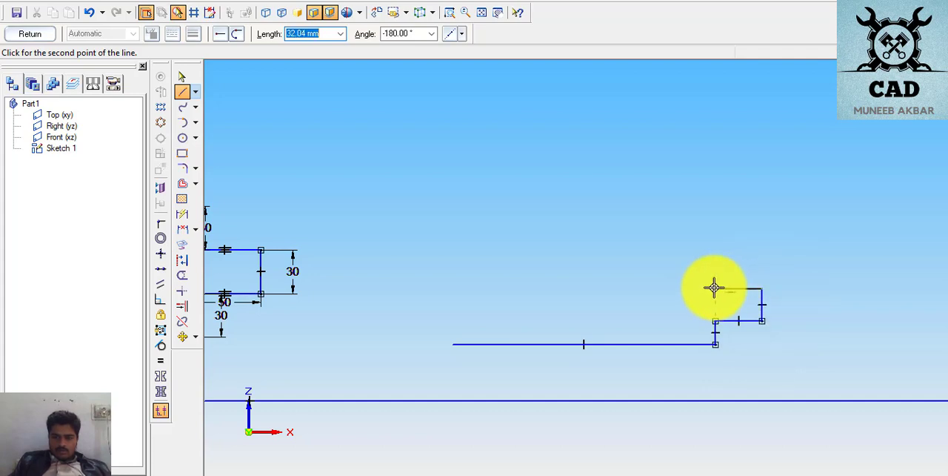
pyautogui.click(715, 288)
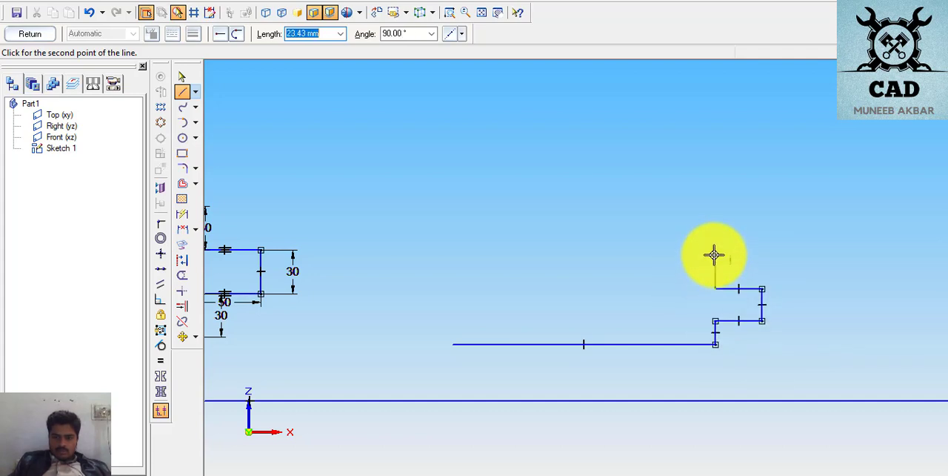
pyautogui.click(714, 255)
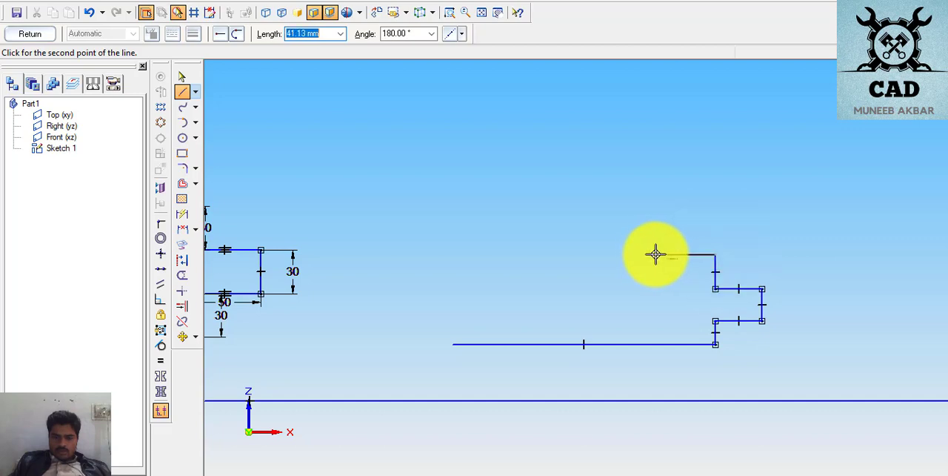
pyautogui.click(656, 255)
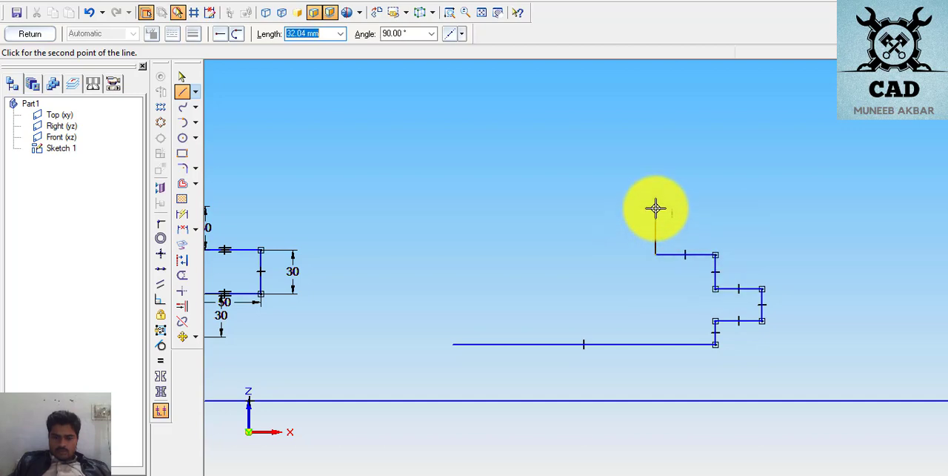
# - Continue the outline up a 32 mm riser, around the narrow top block about 24 mm wide, and onto a 27 mm ledge on its left
pyautogui.click(655, 208)
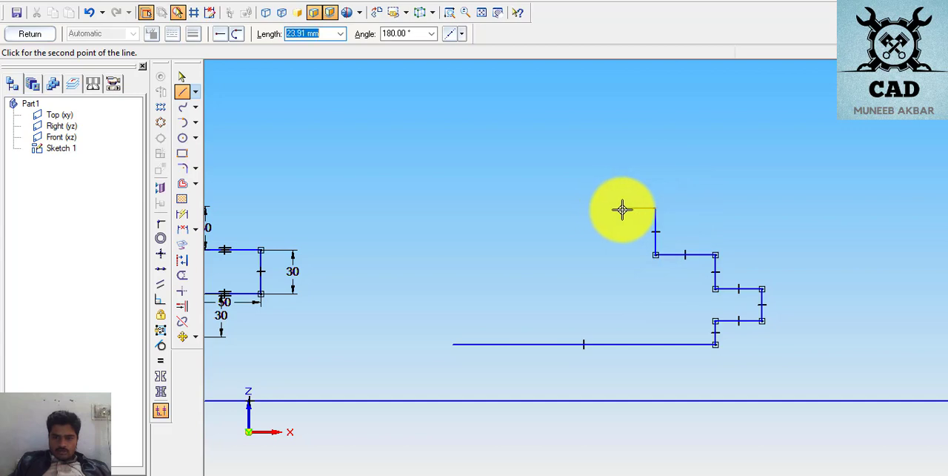
pyautogui.click(626, 208)
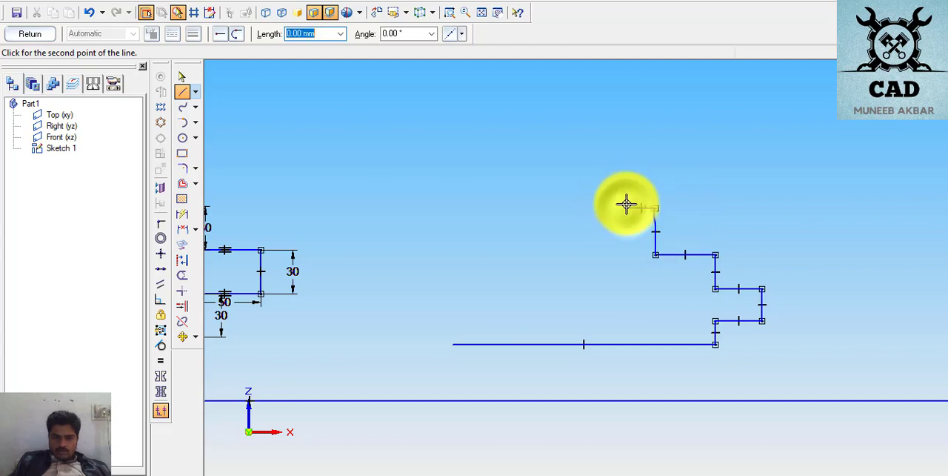
pyautogui.click(591, 172)
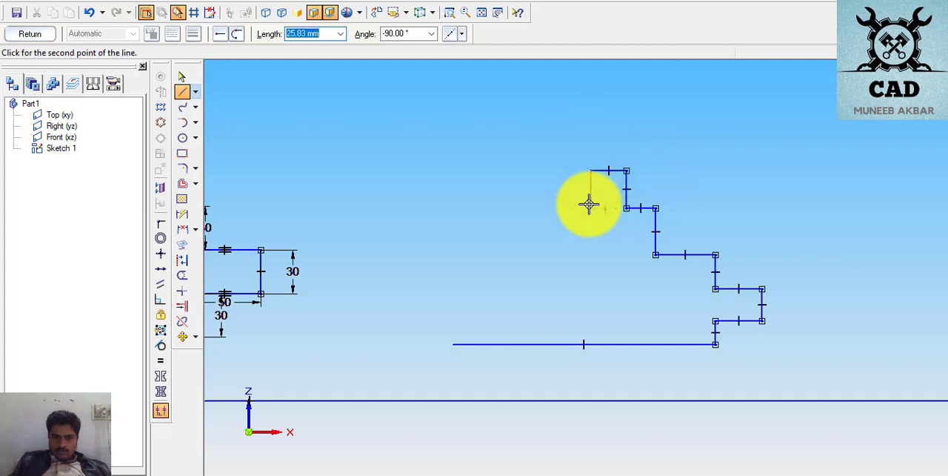
pyautogui.click(590, 208)
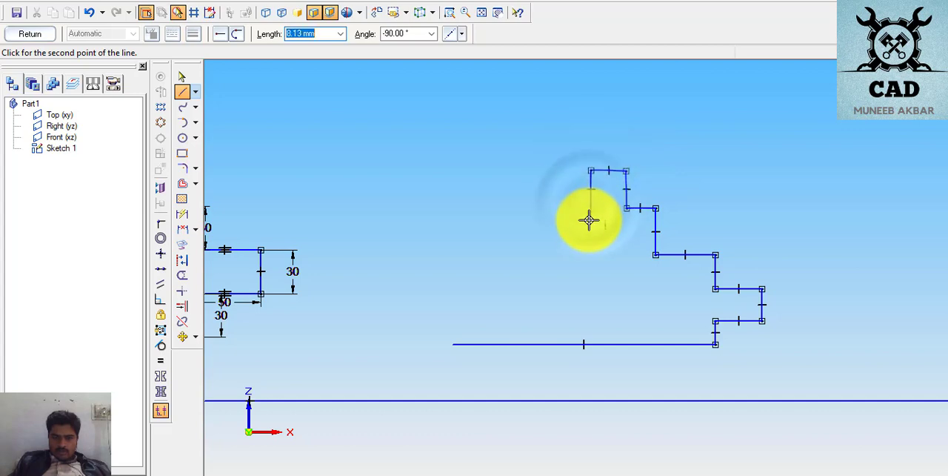
pyautogui.click(551, 208)
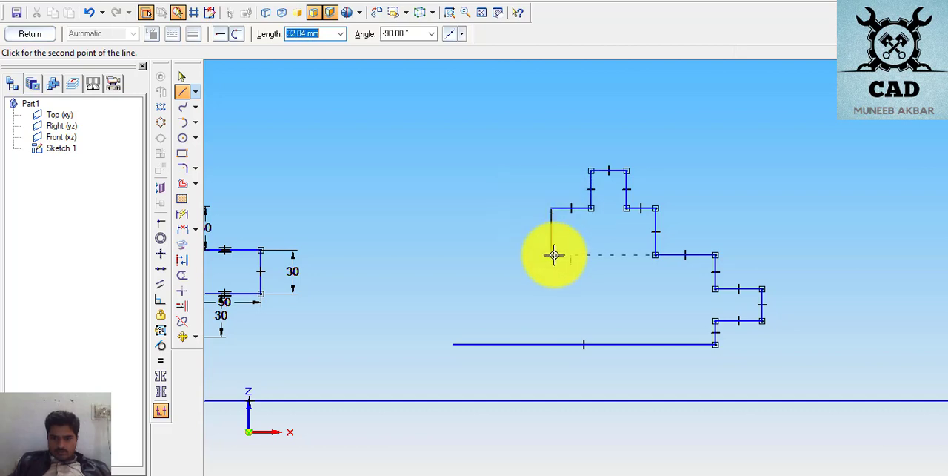
# - Sketch the stepped left side with ledges about 37 mm and 56 mm long, closing the outline at the base line's left end
pyautogui.click(552, 254)
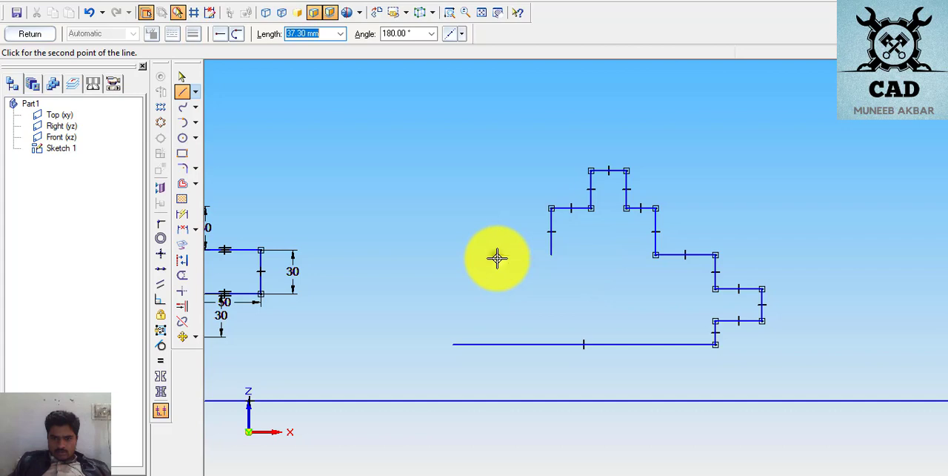
pyautogui.click(497, 255)
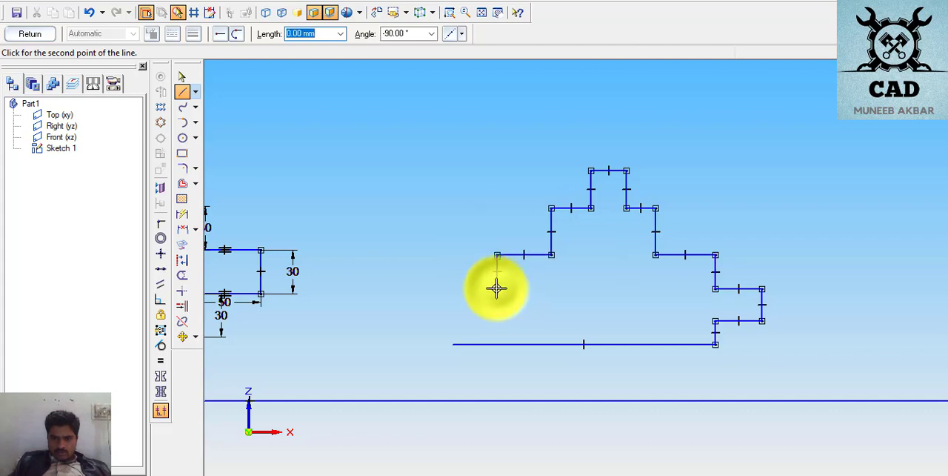
pyautogui.click(497, 289)
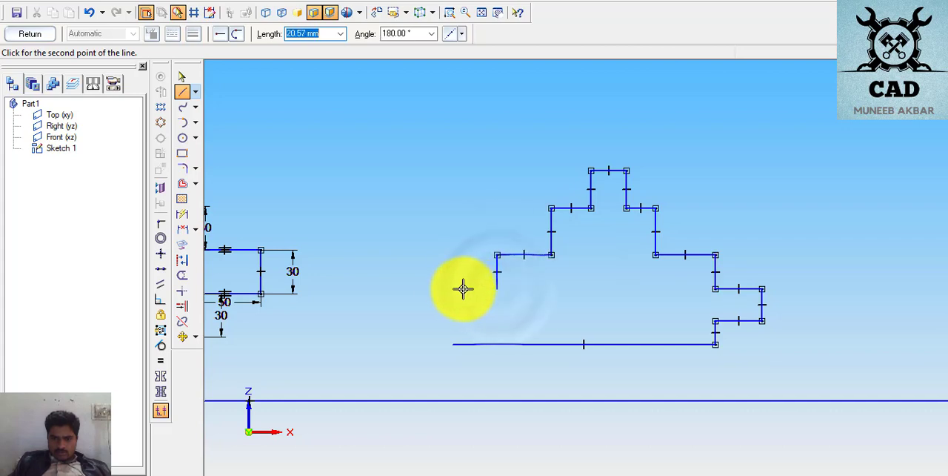
pyautogui.click(416, 288)
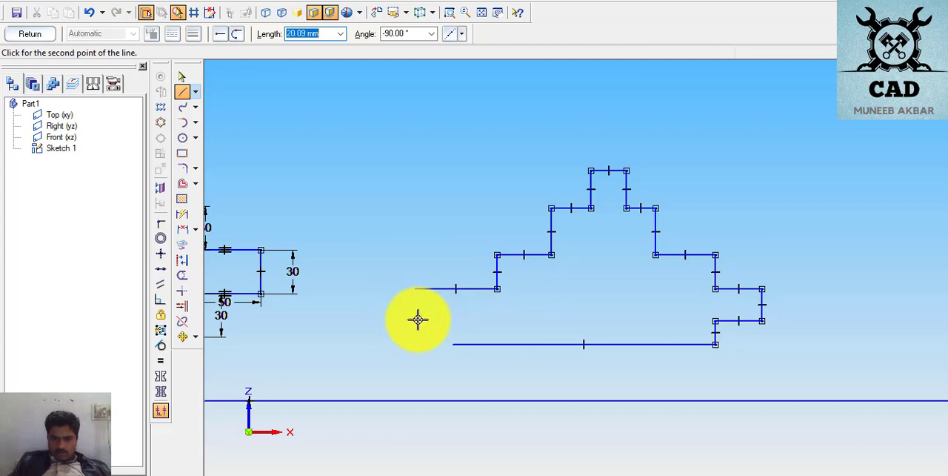
pyautogui.click(417, 319)
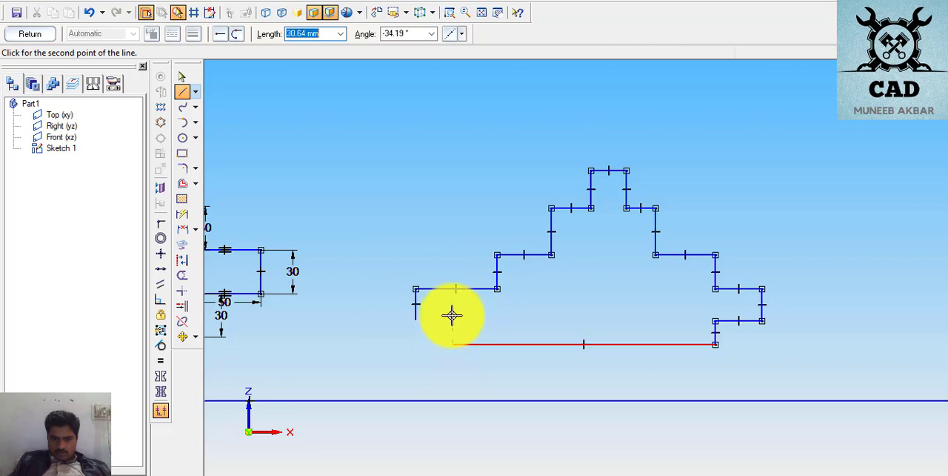
pyautogui.click(452, 319)
pyautogui.click(452, 342)
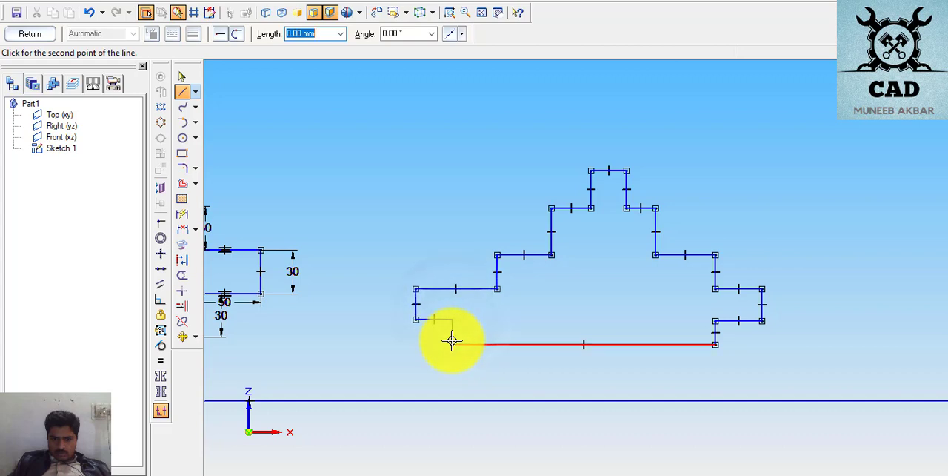
pyautogui.click(451, 342)
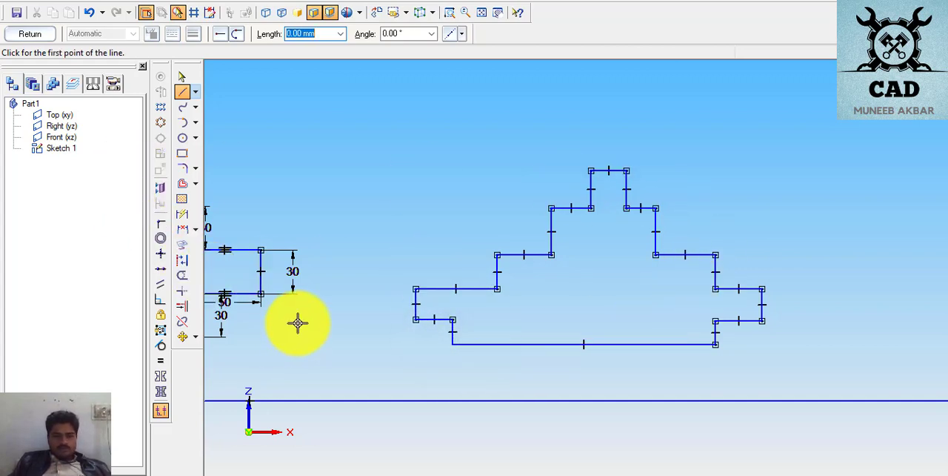
# - Switch to the PDF exercises, recheck the widths and heights on the page 8 stepped drawing, and return to the sketch for dimensioning
pyautogui.click(183, 214)
pyautogui.click(483, 475)
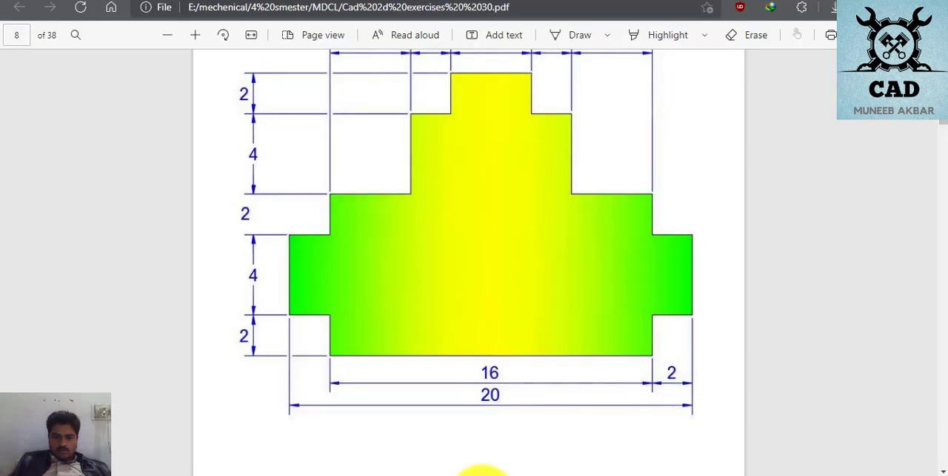
pyautogui.scroll(3, 527, 395)
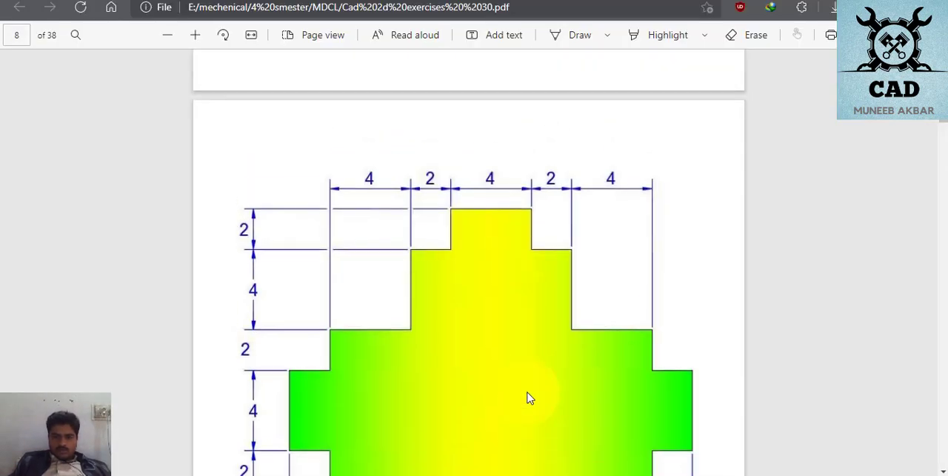
pyautogui.scroll(-3, 527, 395)
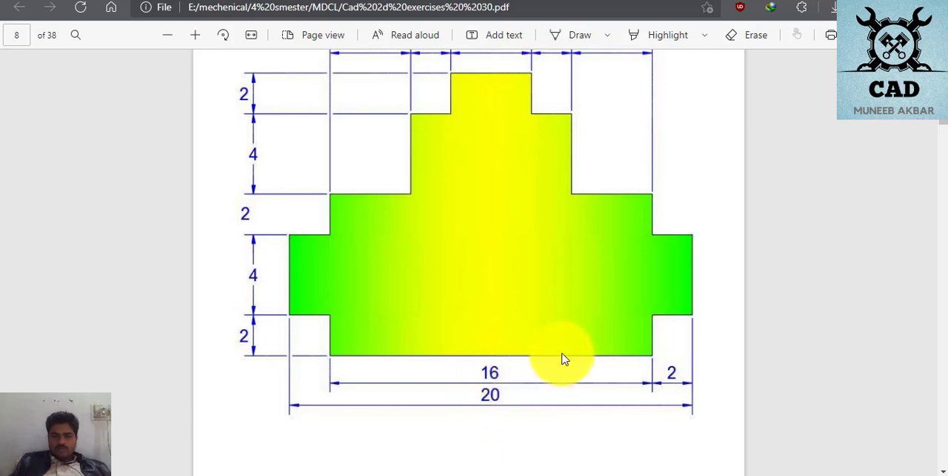
pyautogui.scroll(3, 563, 359)
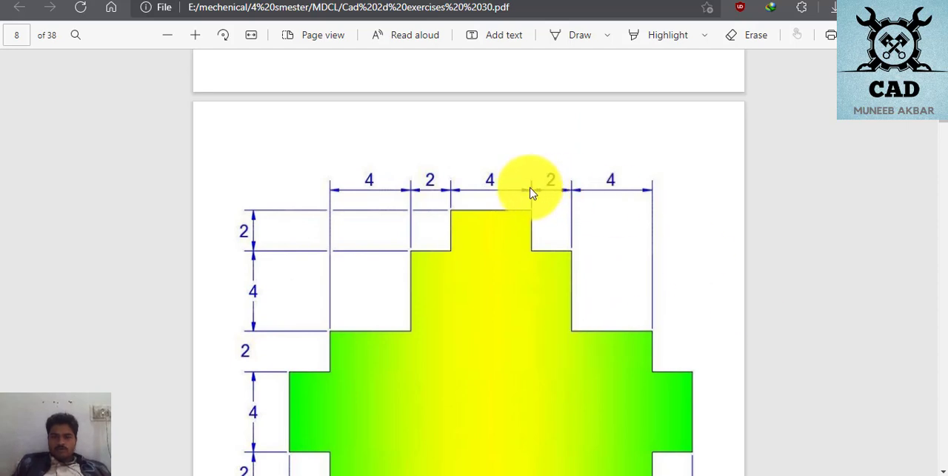
pyautogui.scroll(-3, 359, 256)
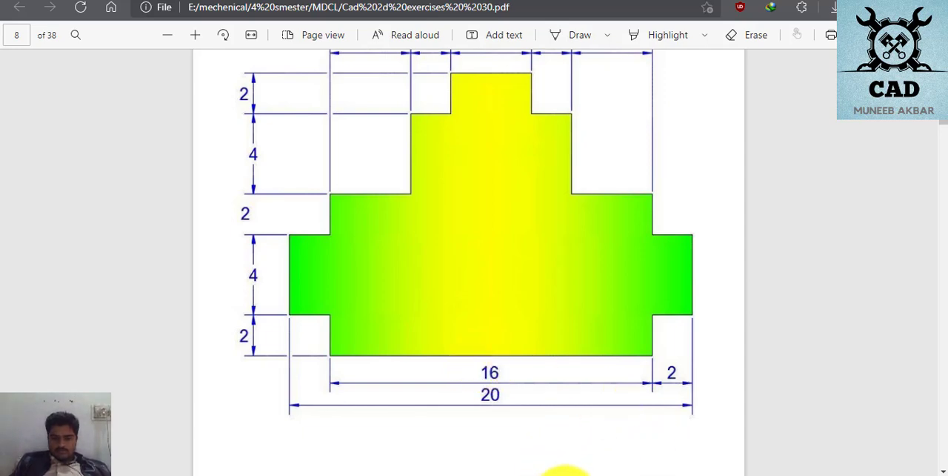
pyautogui.click(444, 469)
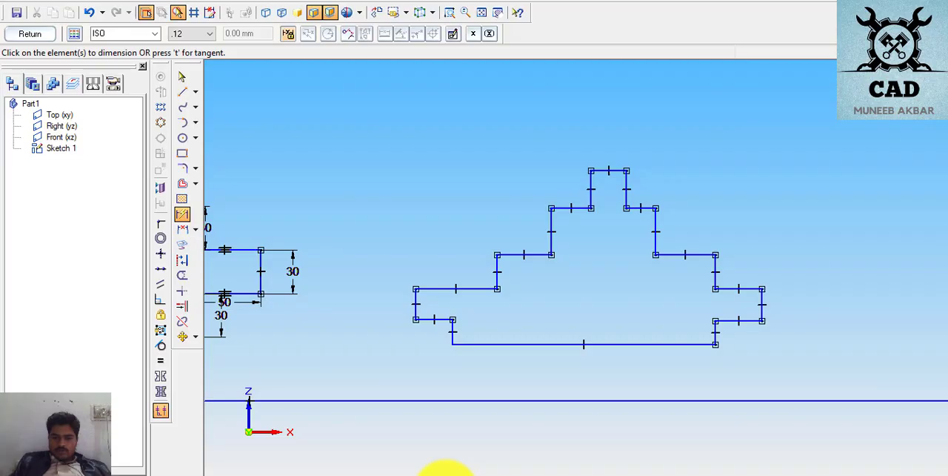
# - Dimension the stepped profile's base line to 160 mm
pyautogui.click(539, 342)
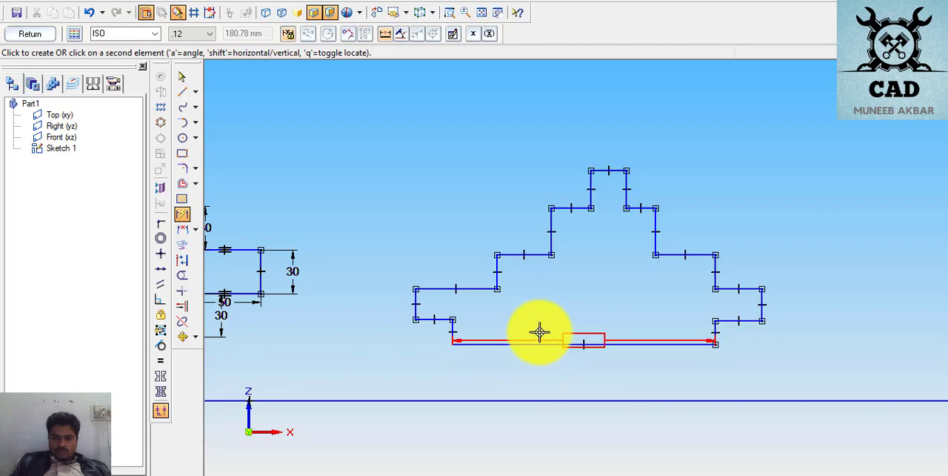
pyautogui.click(539, 328)
pyautogui.write('1')
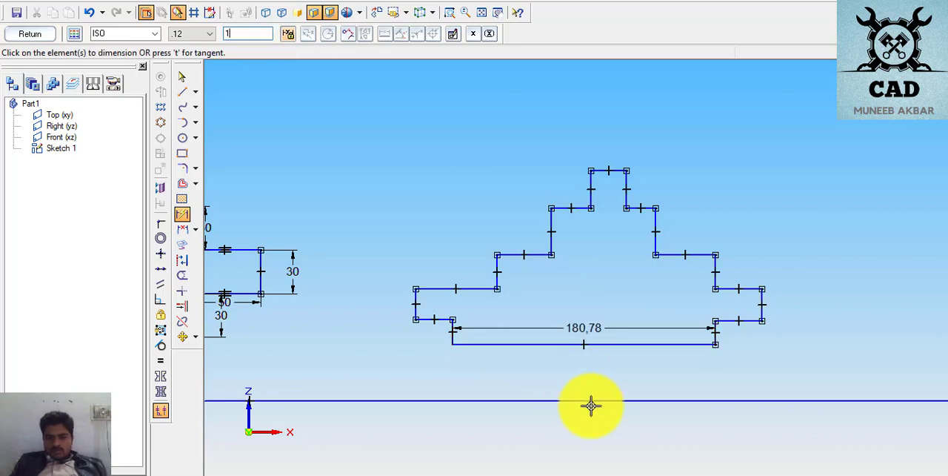
pyautogui.write('60')
pyautogui.press('Return')
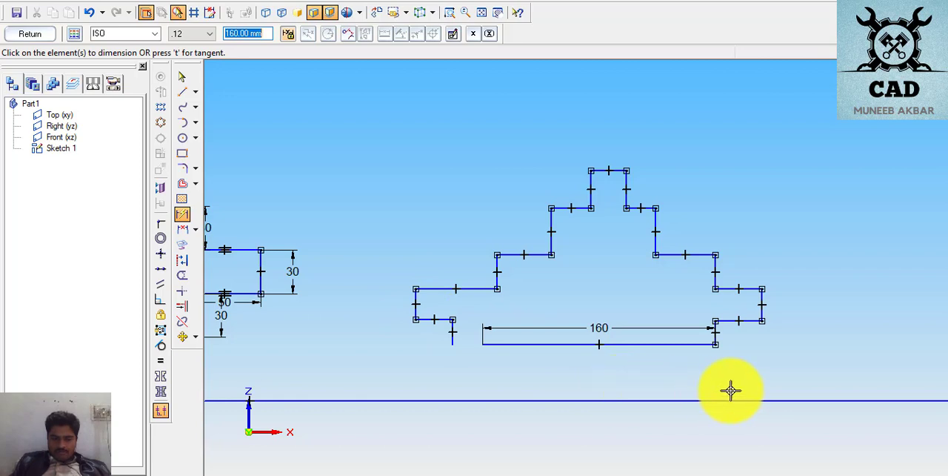
# - Dimension the right tab with a 20 mm lower edge, a 40 mm height and a 20 mm upper edge
pyautogui.click(737, 320)
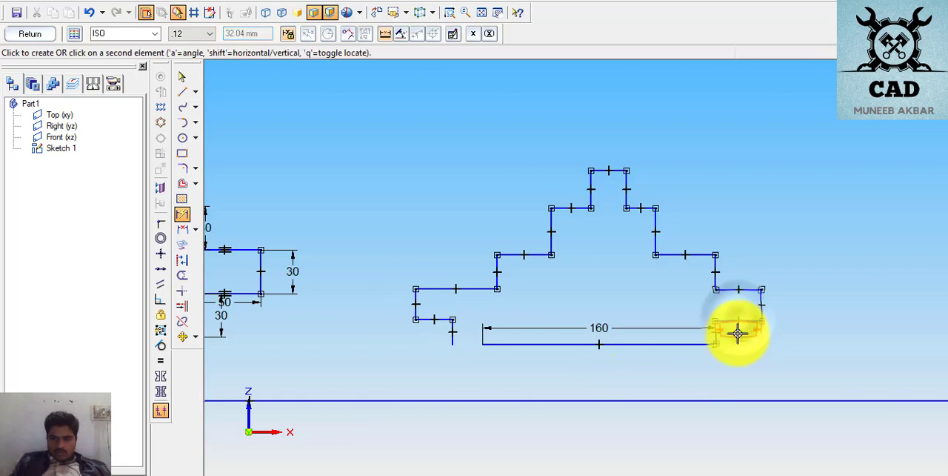
pyautogui.click(736, 333)
pyautogui.write('20')
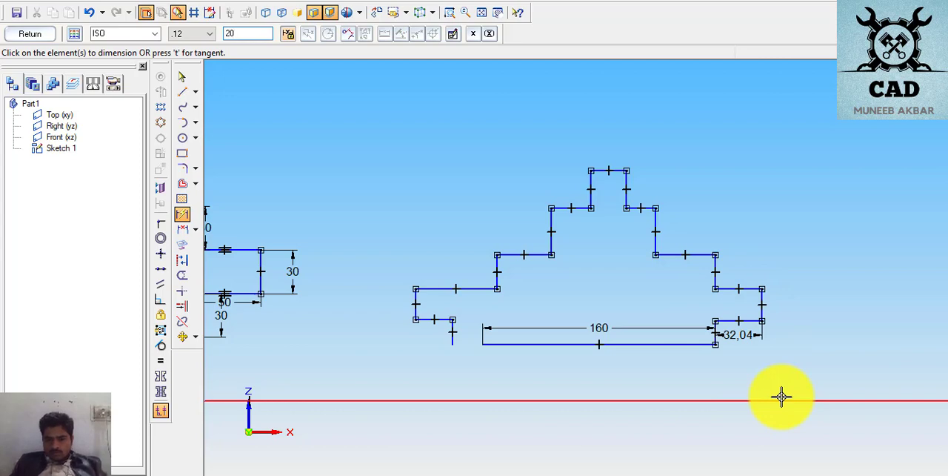
pyautogui.press('Return')
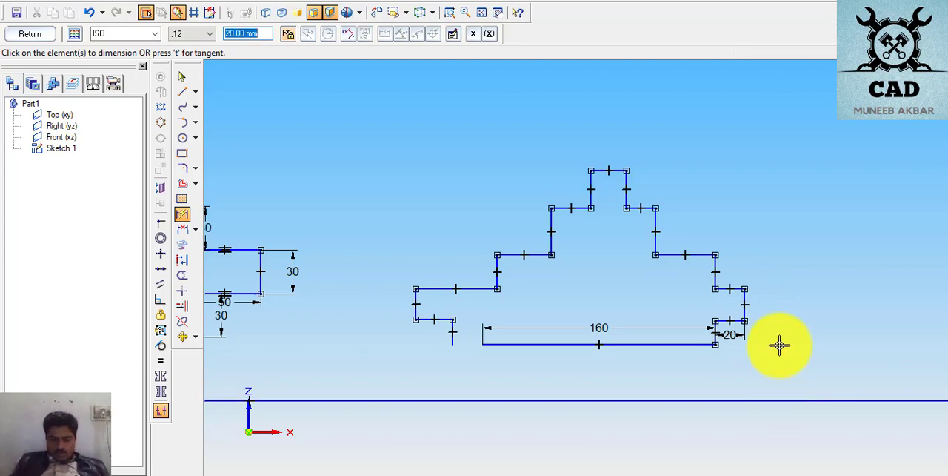
pyautogui.click(745, 303)
pyautogui.click(762, 305)
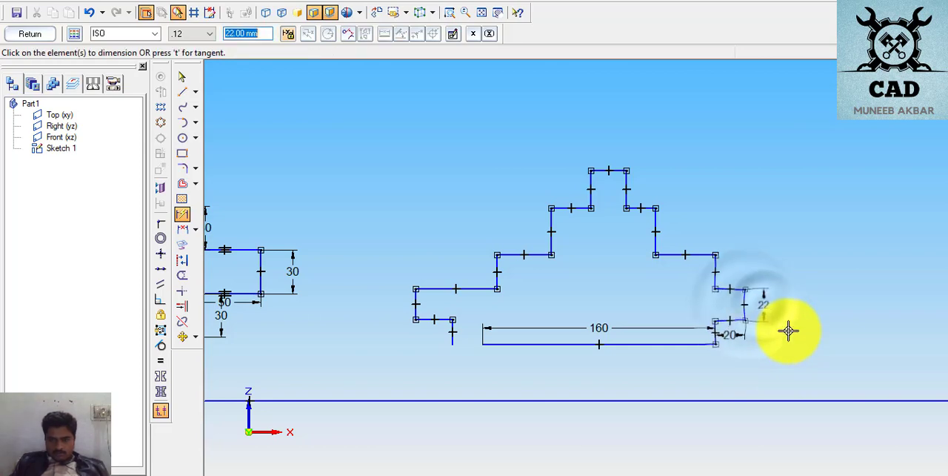
pyautogui.write('40')
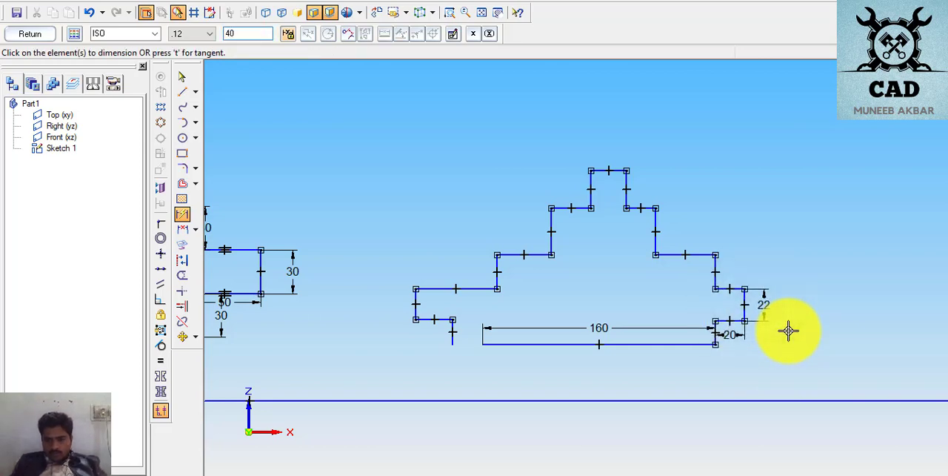
pyautogui.press('Return')
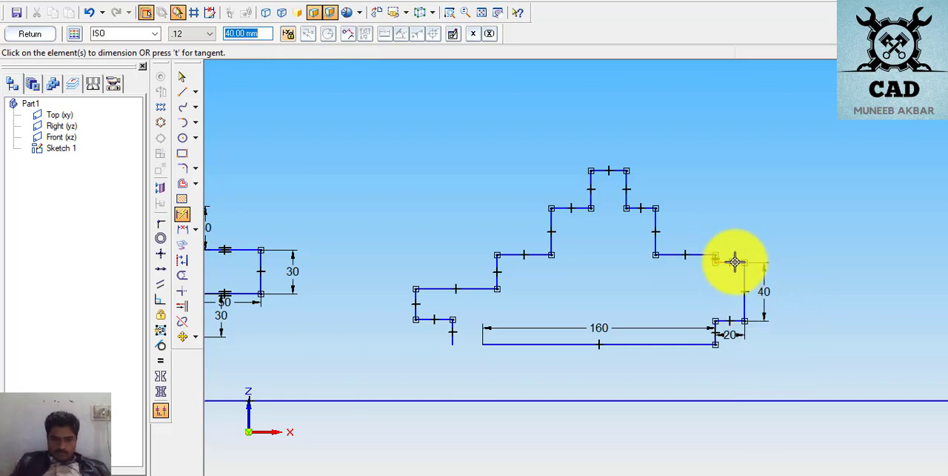
pyautogui.click(735, 261)
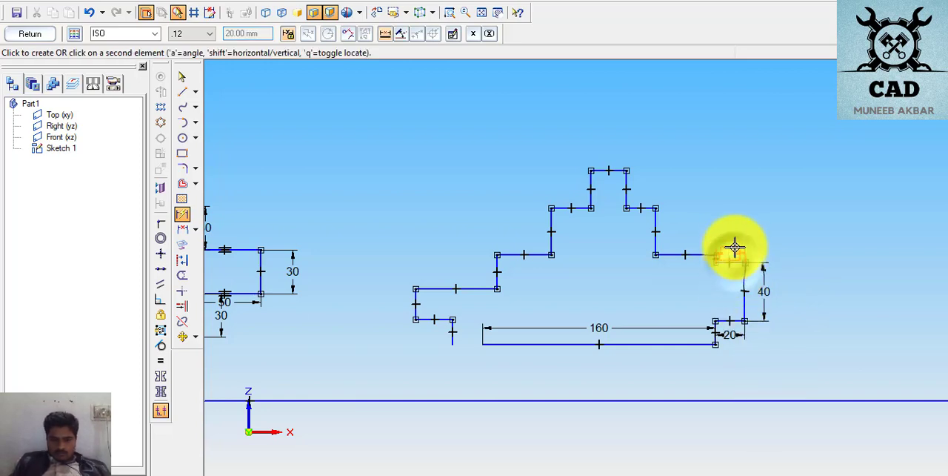
pyautogui.click(733, 243)
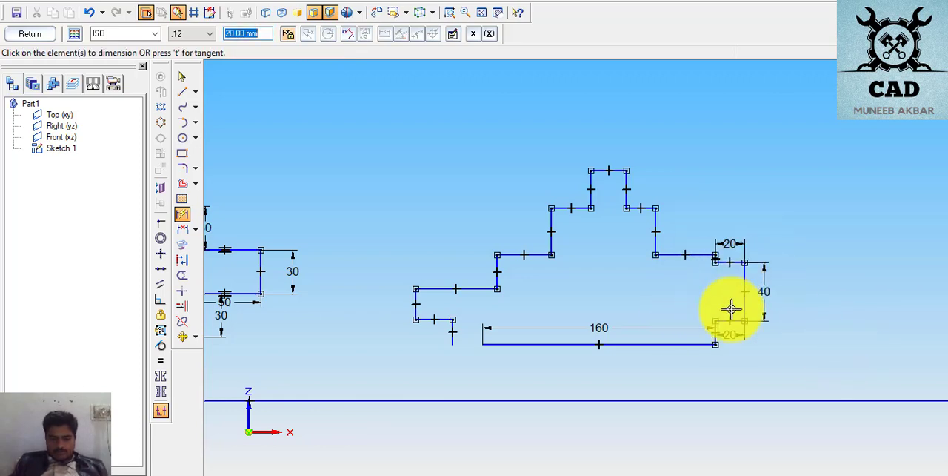
# - Dimension the two ledges above the right tab, the lower one to 40 mm and the upper one to 20 mm
pyautogui.click(691, 254)
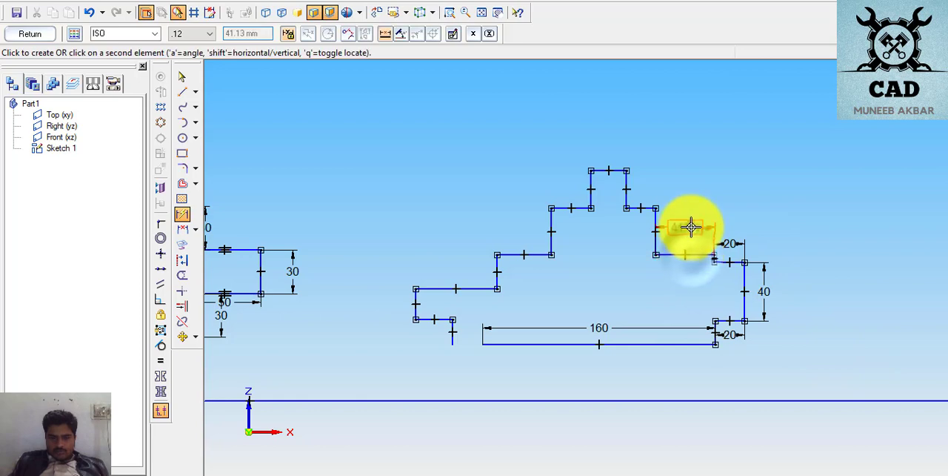
pyautogui.click(692, 224)
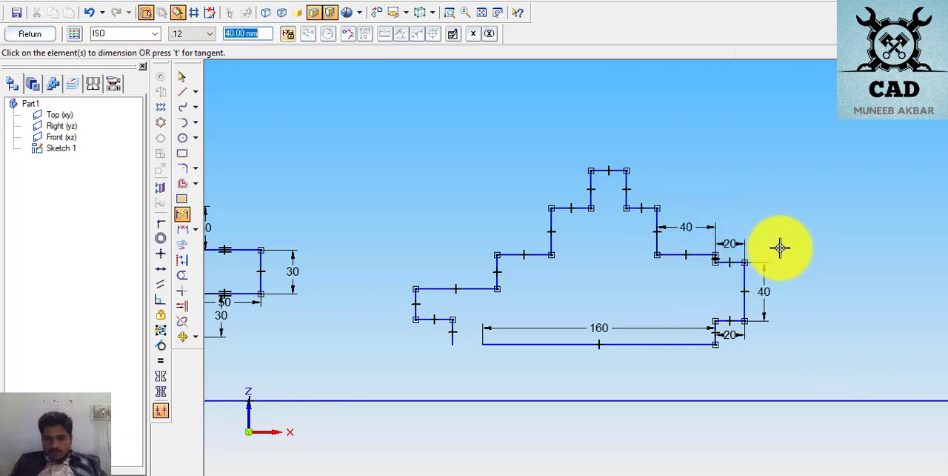
pyautogui.click(650, 209)
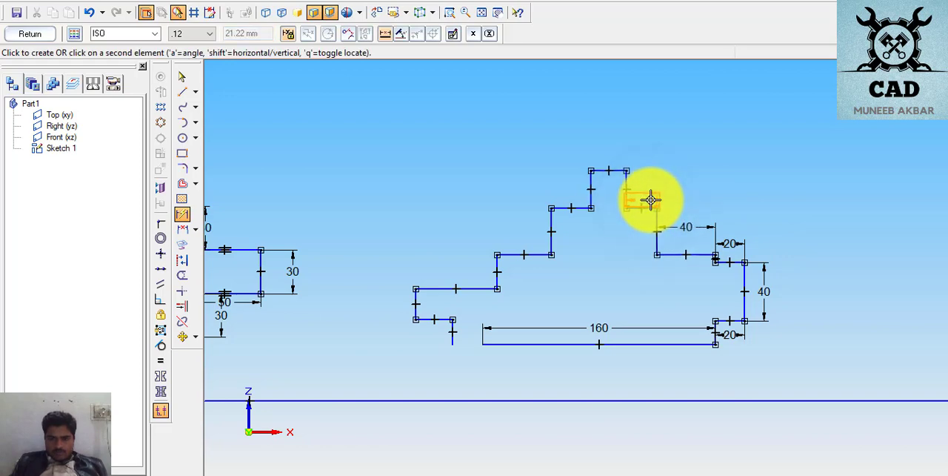
pyautogui.click(650, 199)
pyautogui.write('20')
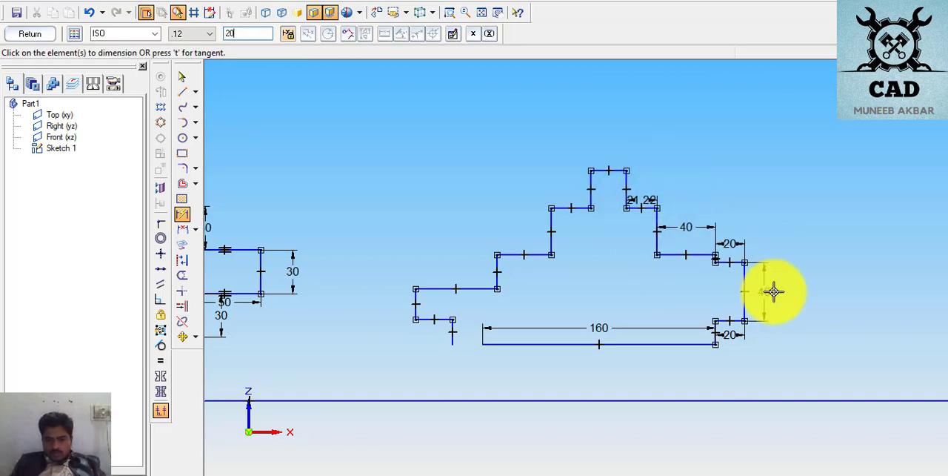
pyautogui.press('Return')
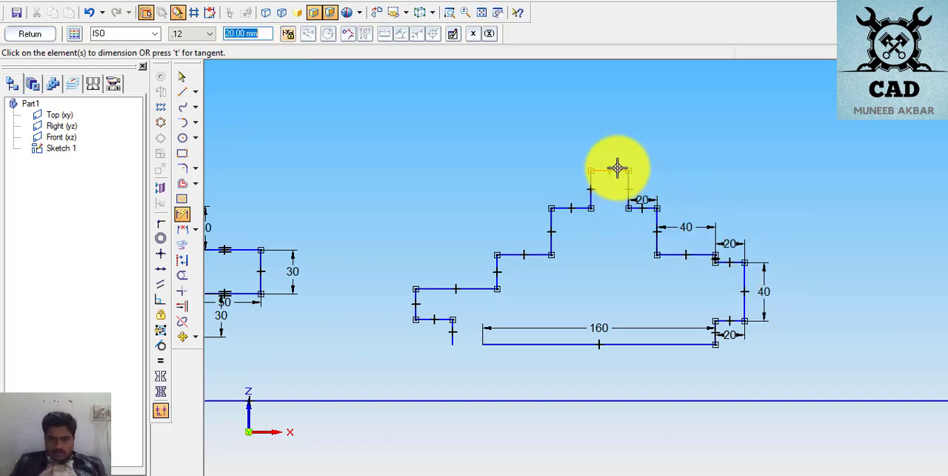
# - Dimension the top block's width to 40 mm
pyautogui.click(617, 171)
pyautogui.click(615, 142)
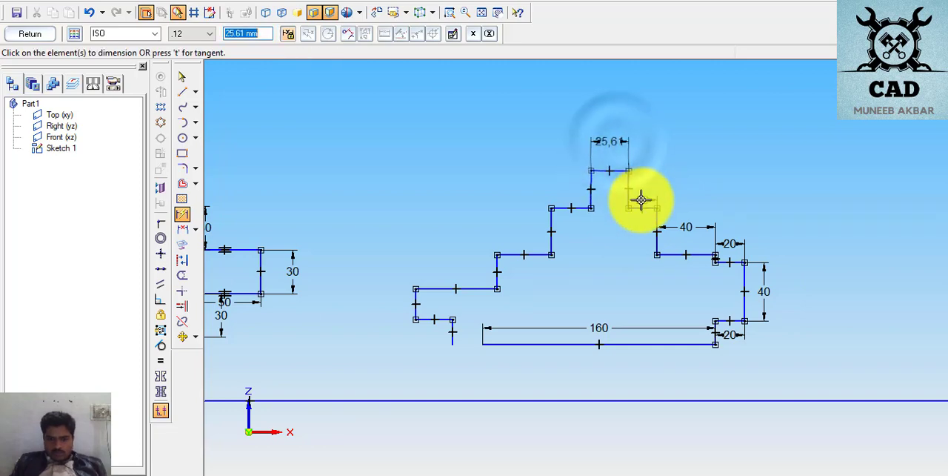
pyautogui.write('40')
pyautogui.press('Return')
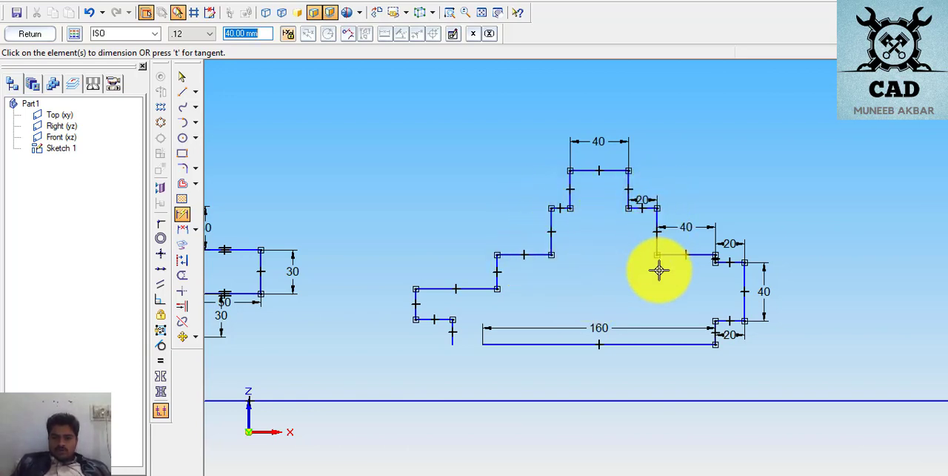
# - Delete the short vertical line below the left tab, beside the base line's open end
pyautogui.click(182, 77)
pyautogui.click(454, 335)
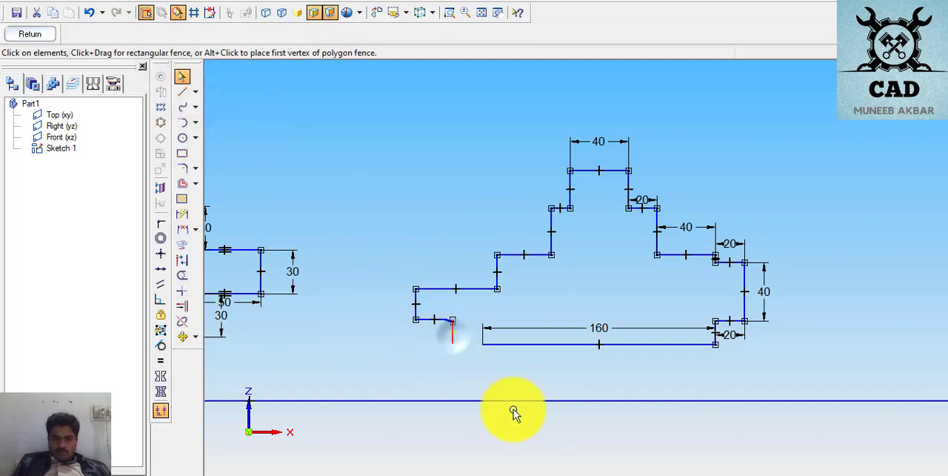
pyautogui.press('Delete')
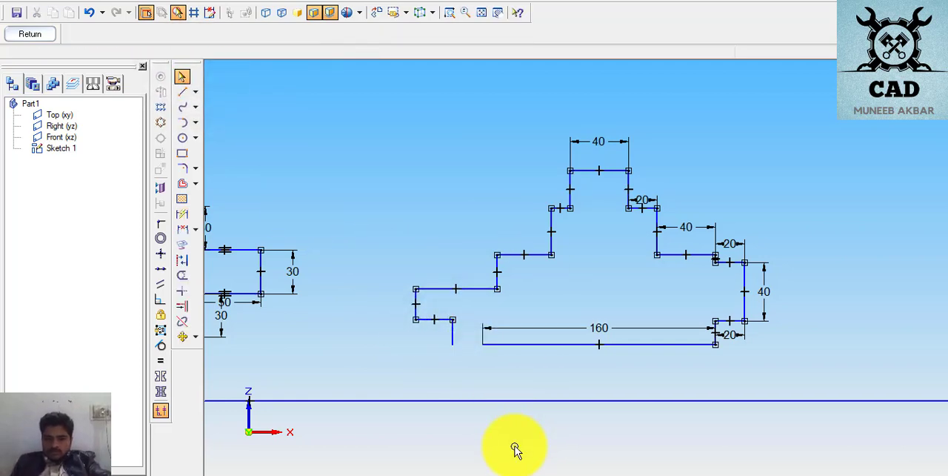
pyautogui.click(451, 332)
pyautogui.press('Delete')
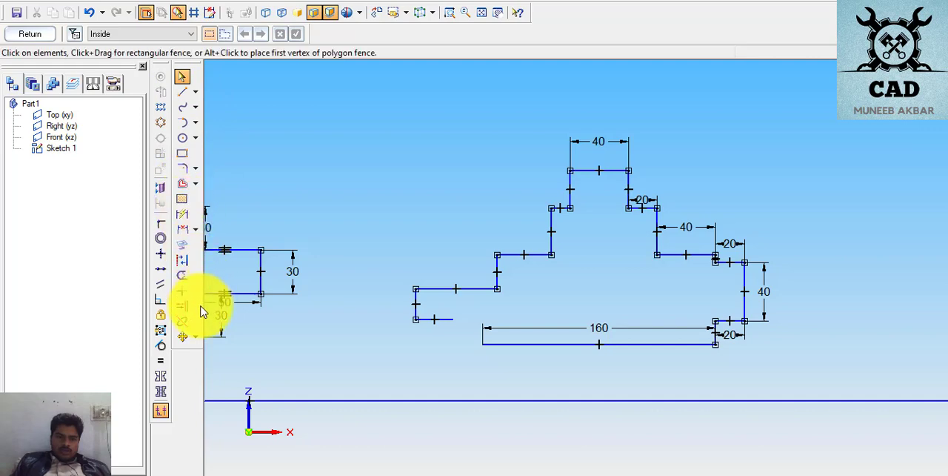
# - Try to make the top block's vertical sides equal, and make the ledge on its left equal to the 20 mm ledge on its right
pyautogui.click(160, 360)
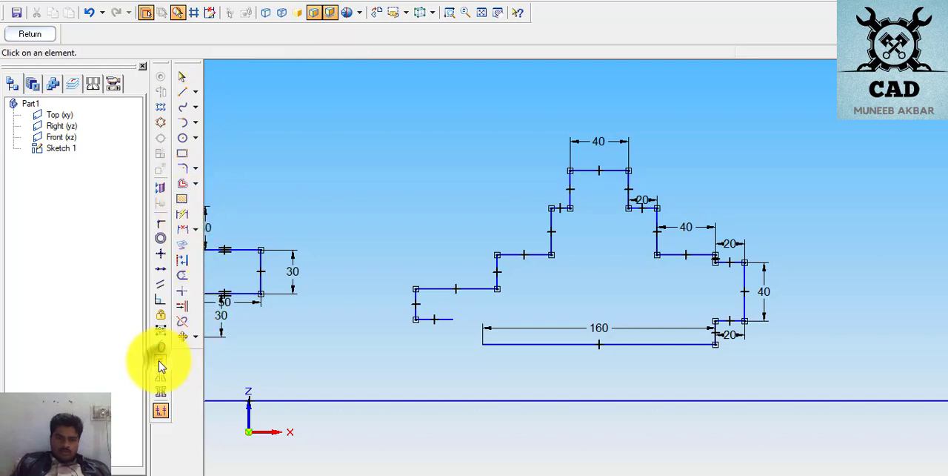
pyautogui.click(568, 189)
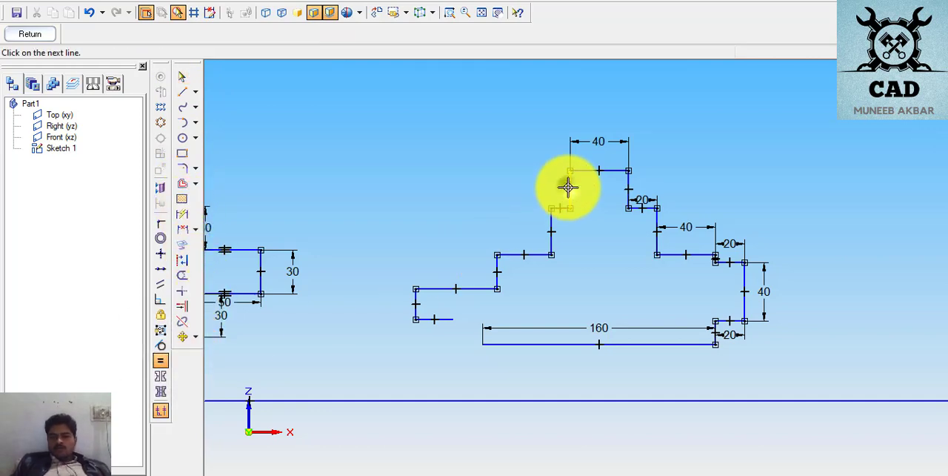
pyautogui.click(631, 191)
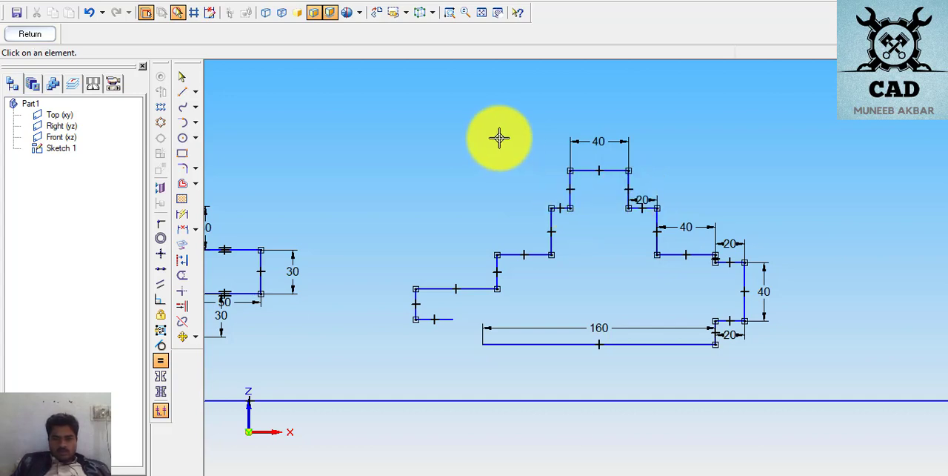
pyautogui.click(558, 209)
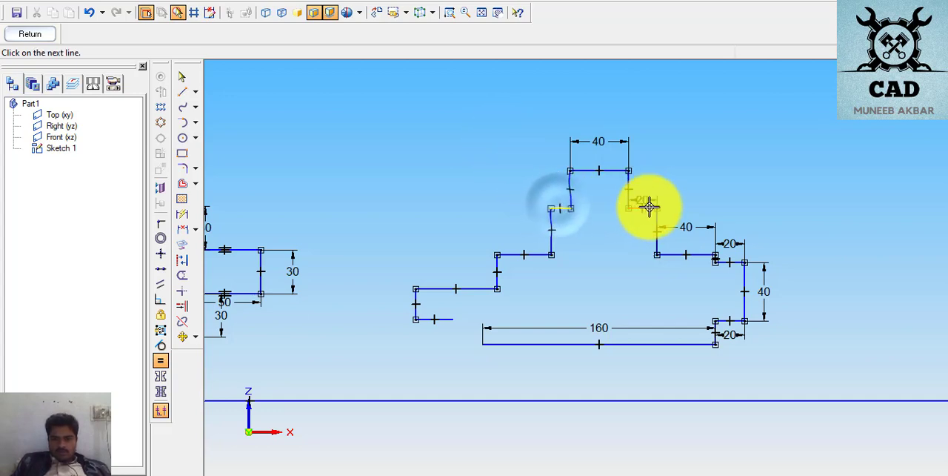
pyautogui.click(643, 208)
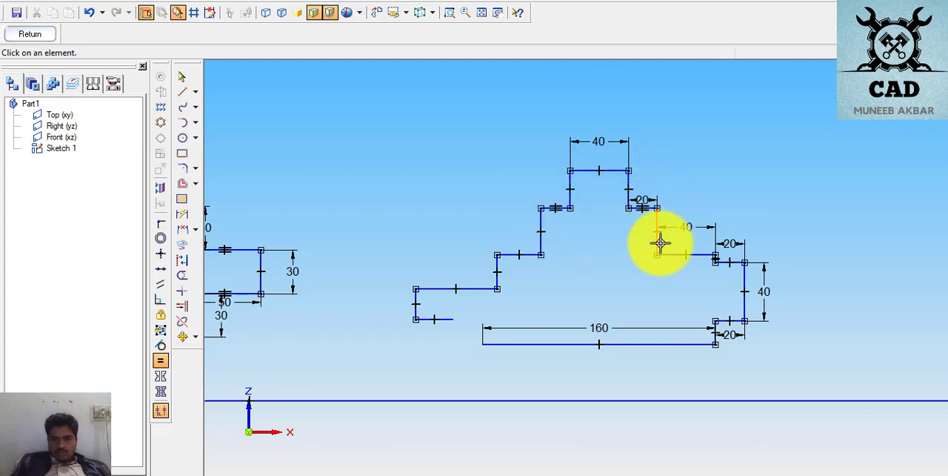
# - Make the middle left ledge equal to the 40 mm right ledge, and the left tab's upper edge equal to the right tab's upper edge
pyautogui.click(525, 254)
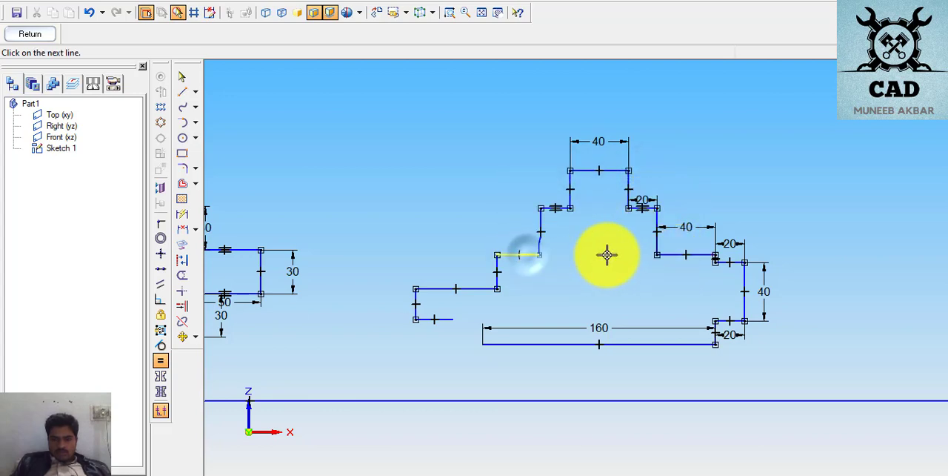
pyautogui.click(676, 254)
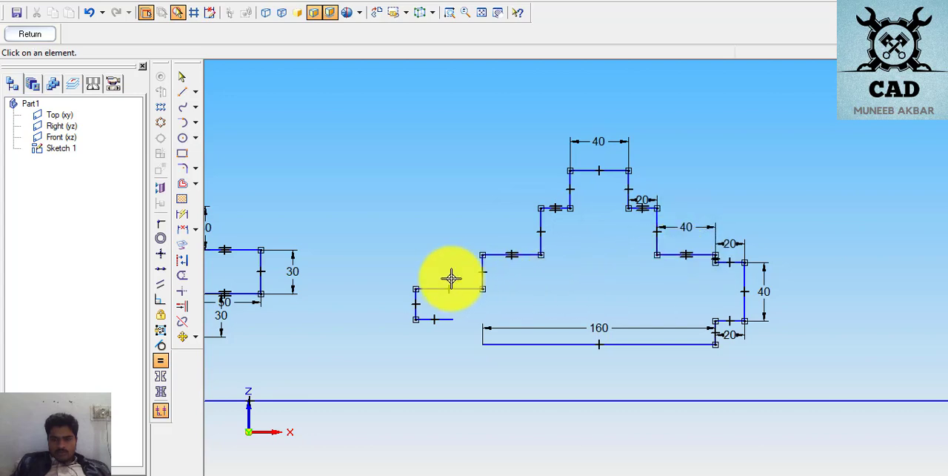
pyautogui.click(731, 259)
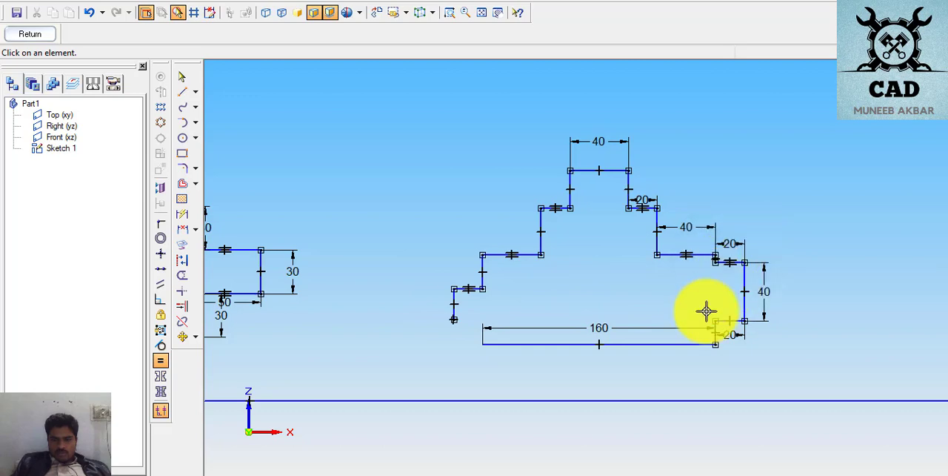
# - Make the left tab's vertical edge equal to the right tab's 40 mm vertical edge
pyautogui.click(452, 299)
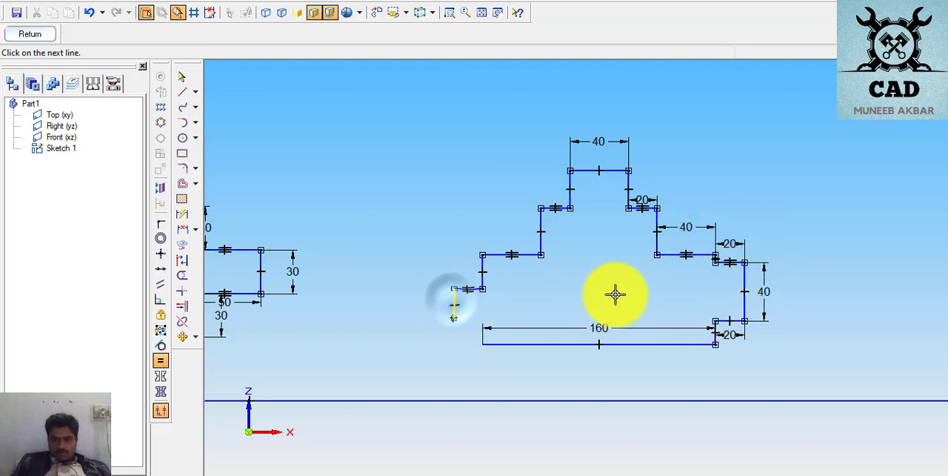
pyautogui.click(745, 278)
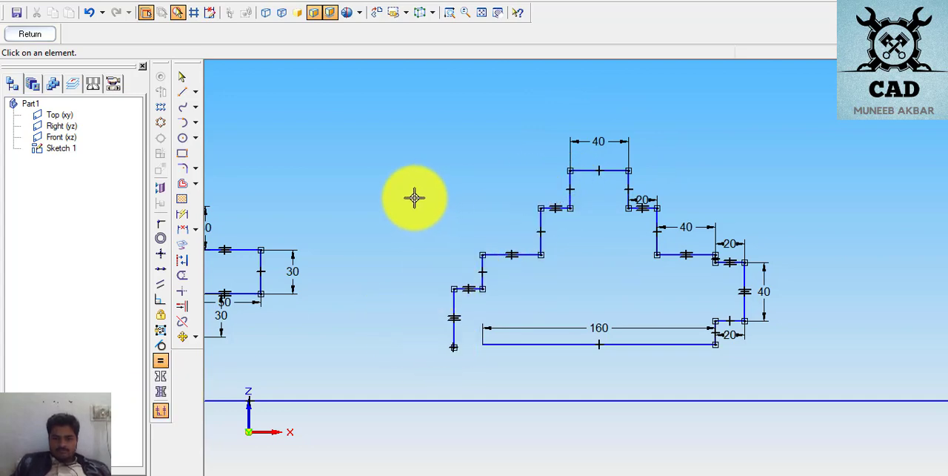
# - Dimension the top block's left vertical side to 20 mm
pyautogui.click(185, 215)
pyautogui.click(185, 214)
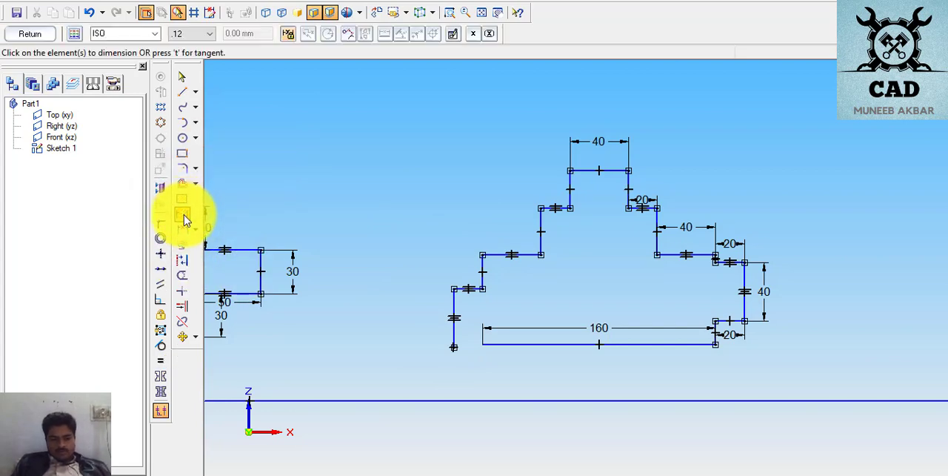
pyautogui.click(569, 185)
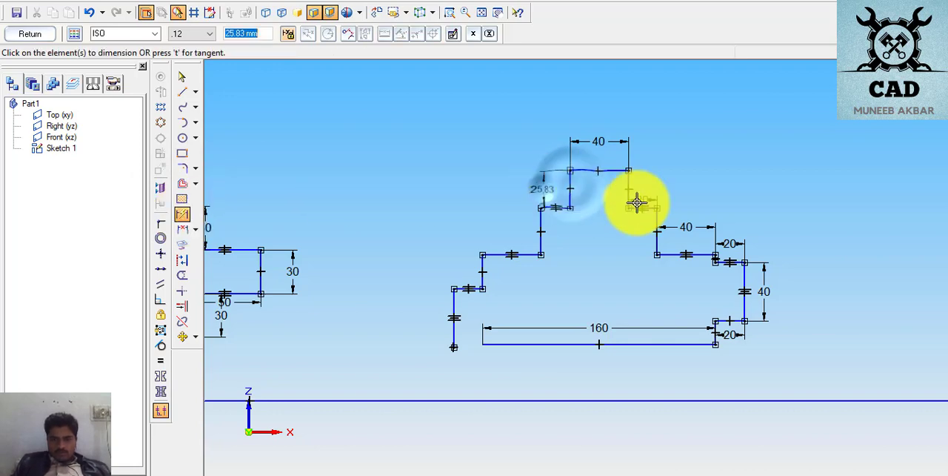
pyautogui.write('20')
pyautogui.press('Return')
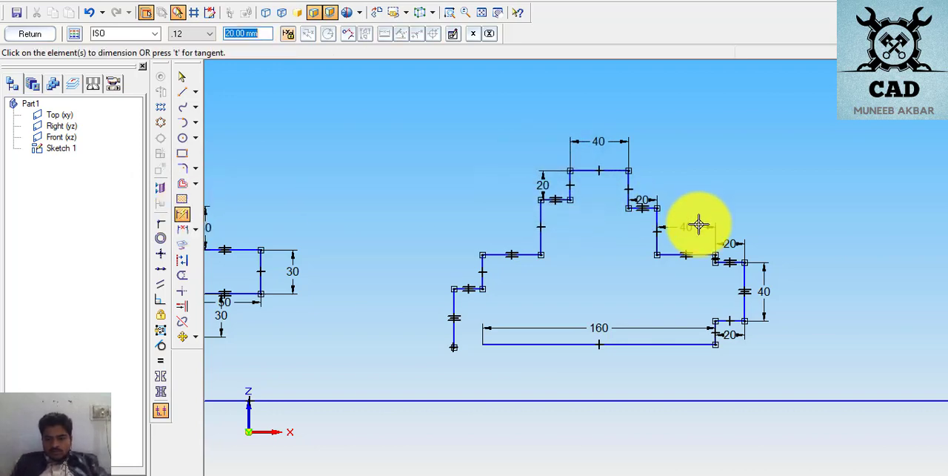
# - Dimension the left profile's middle vertical step to 40 mm and the short vertical step above the left tab to 20 mm
pyautogui.click(700, 224)
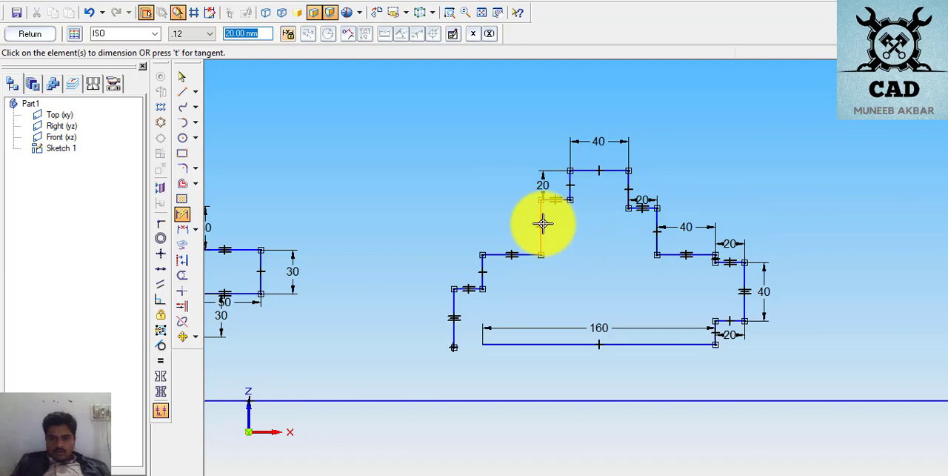
pyautogui.click(542, 223)
pyautogui.click(503, 224)
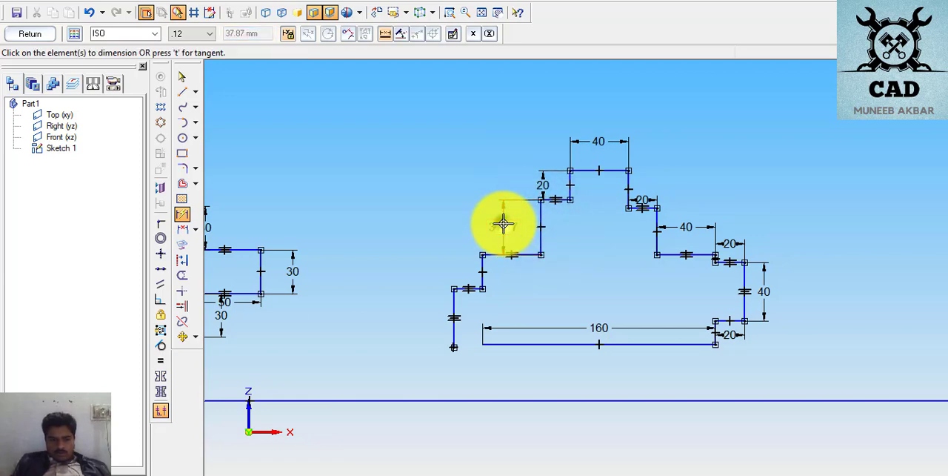
pyautogui.write('40')
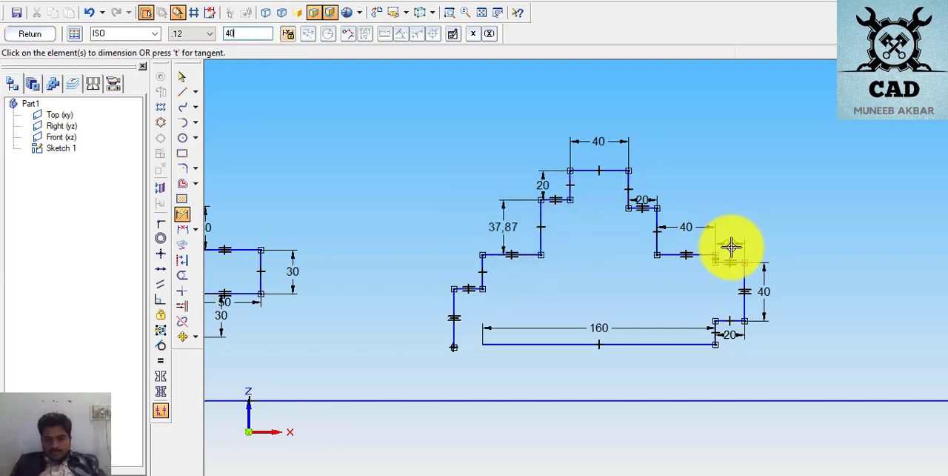
pyautogui.press('Return')
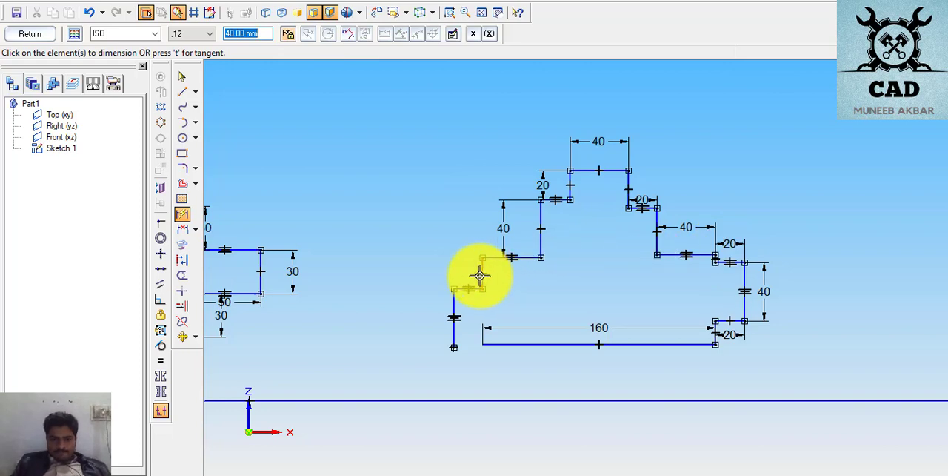
pyautogui.click(469, 275)
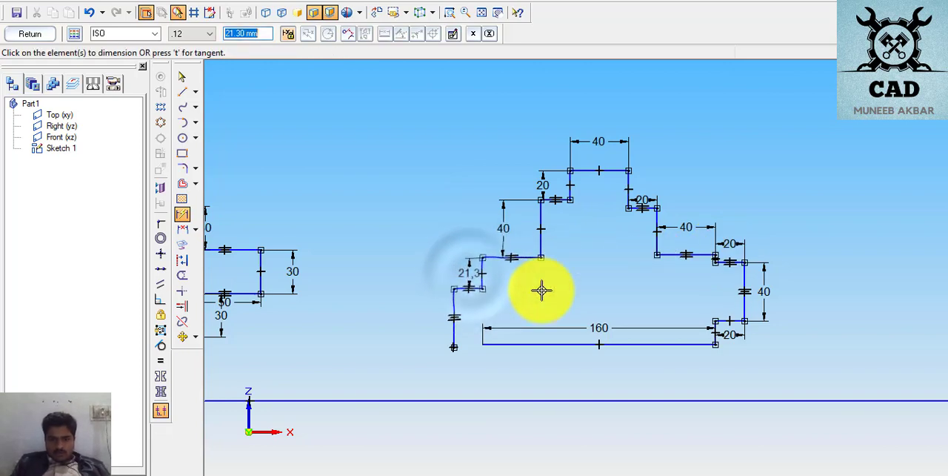
pyautogui.write('2')
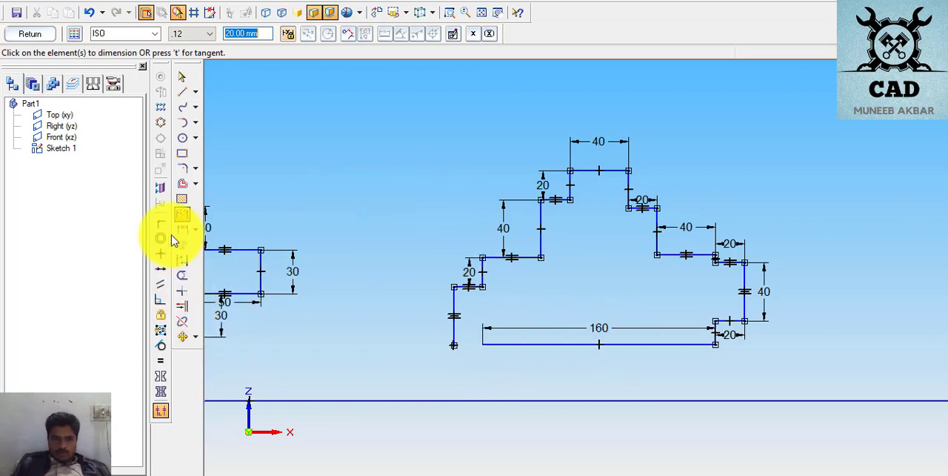
# - Make the top block's right side equal to its left side, and the right middle vertical step equal to the left one
pyautogui.click(161, 362)
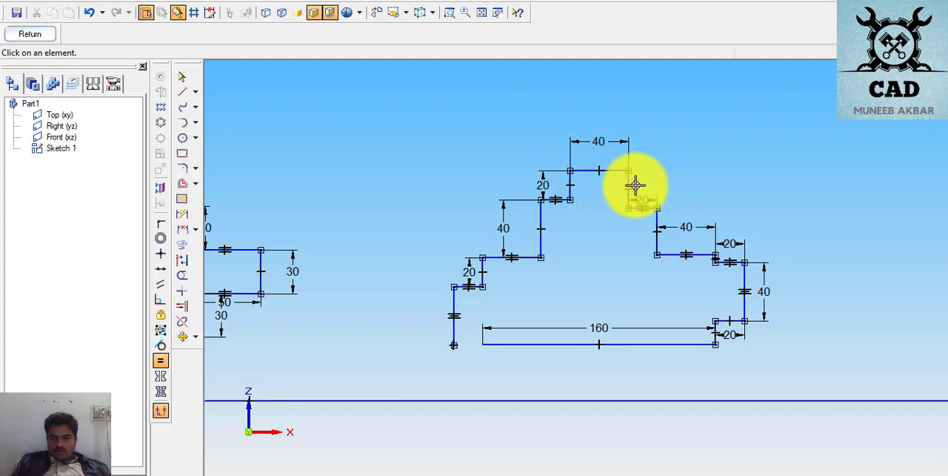
pyautogui.click(570, 190)
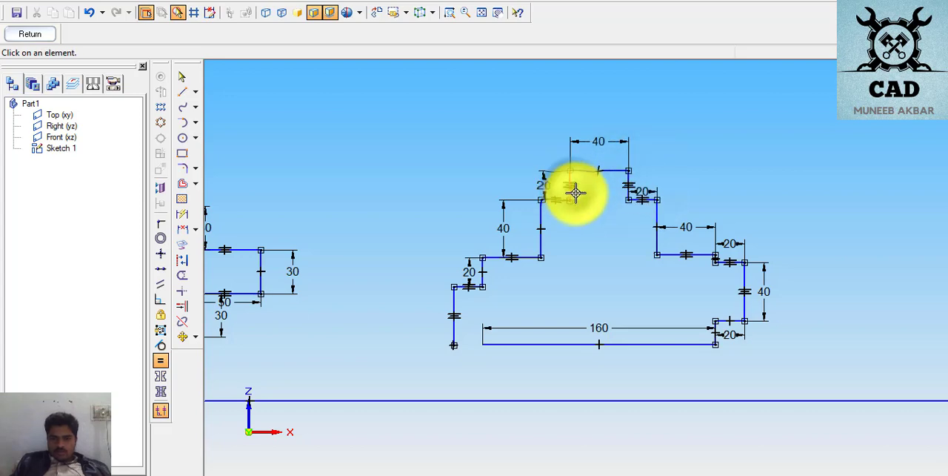
pyautogui.click(658, 226)
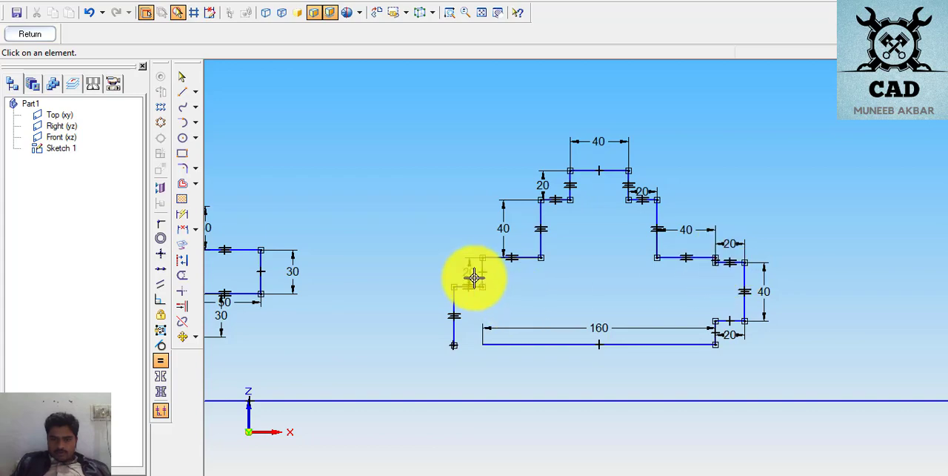
# - Make the short vertical step above the right tab equal to the 20 mm step above the left tab
pyautogui.scroll(5, 713, 267)
pyautogui.scroll(-5, 713, 268)
pyautogui.scroll(6, 716, 265)
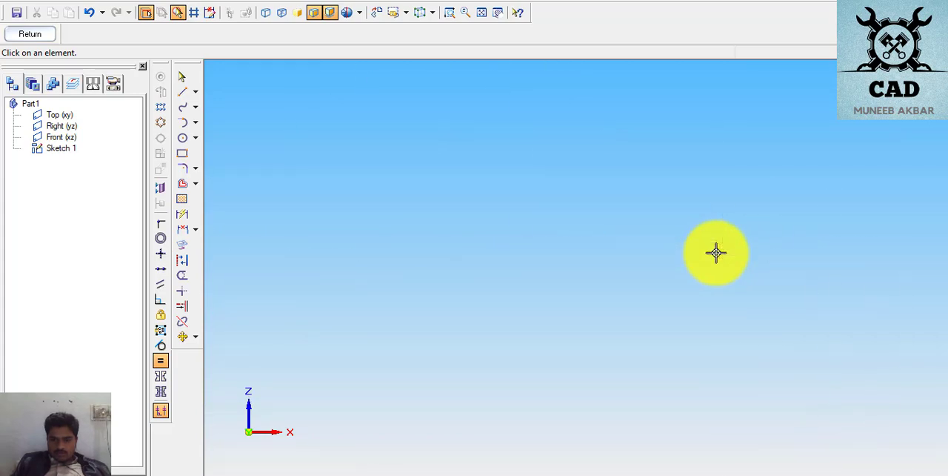
pyautogui.scroll(-2, 716, 252)
pyautogui.scroll(-8, 718, 252)
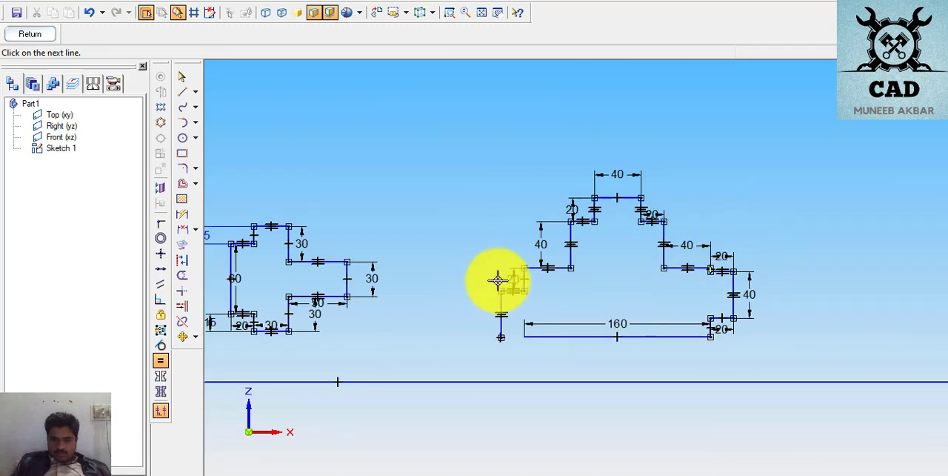
pyautogui.click(527, 278)
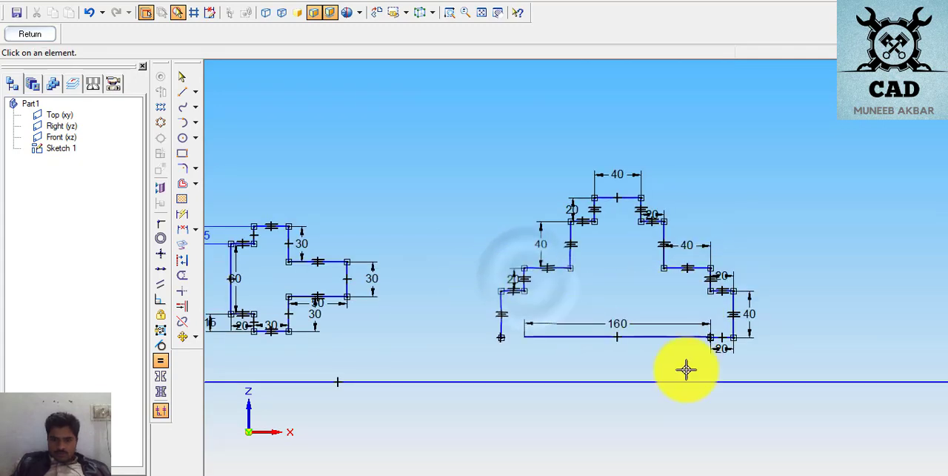
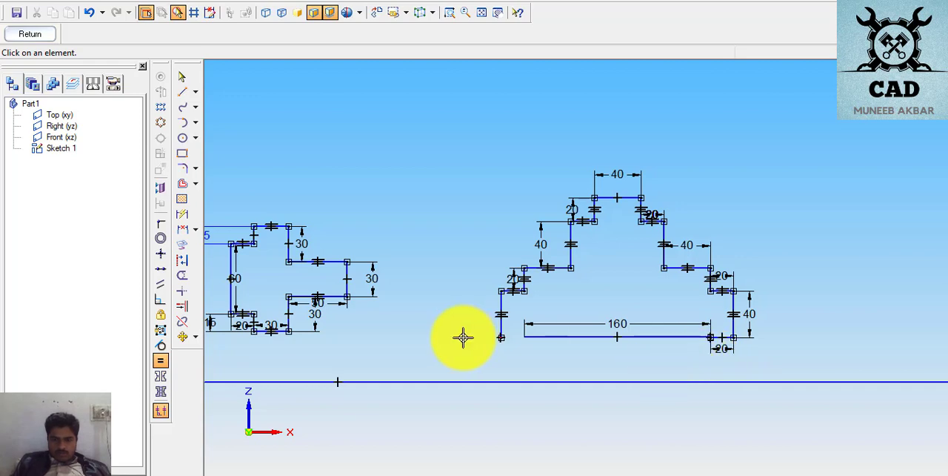
# - Move the 160 mm base line down below the side tabs, keeping its right end connected to the right tab by a vertical side
pyautogui.click(183, 78)
pyautogui.click(565, 338)
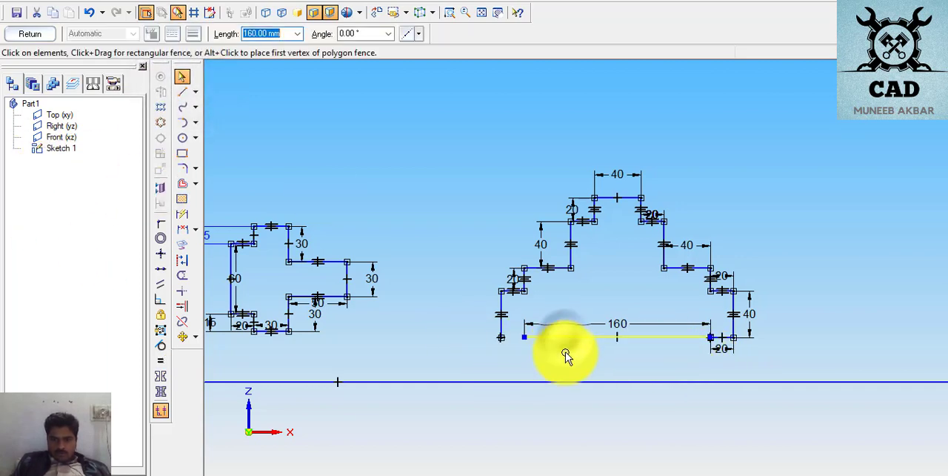
pyautogui.moveTo(565, 353); pyautogui.dragTo(567, 376)
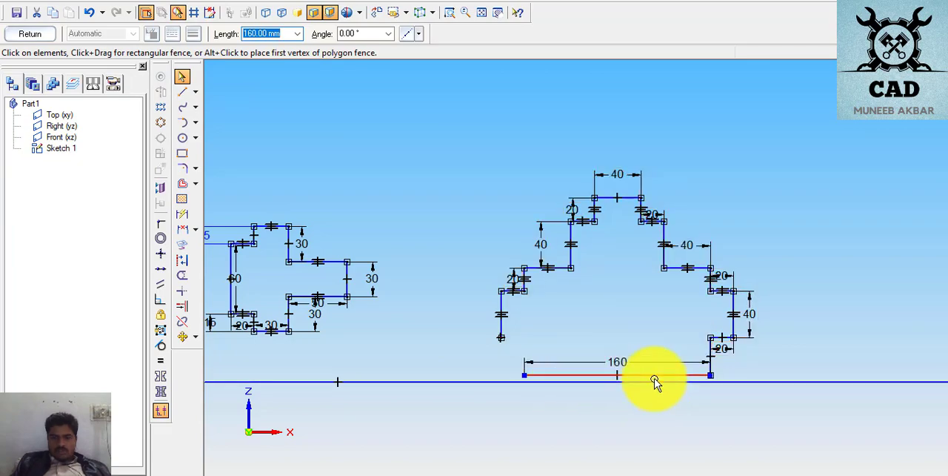
pyautogui.moveTo(655, 380); pyautogui.dragTo(654, 377)
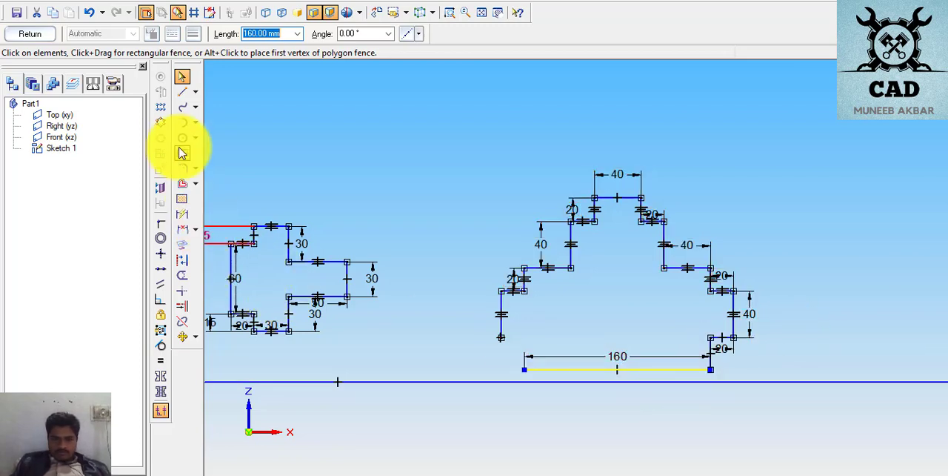
# - Dimension the vertical side between the right tab and the base line to 20 mm
pyautogui.click(182, 214)
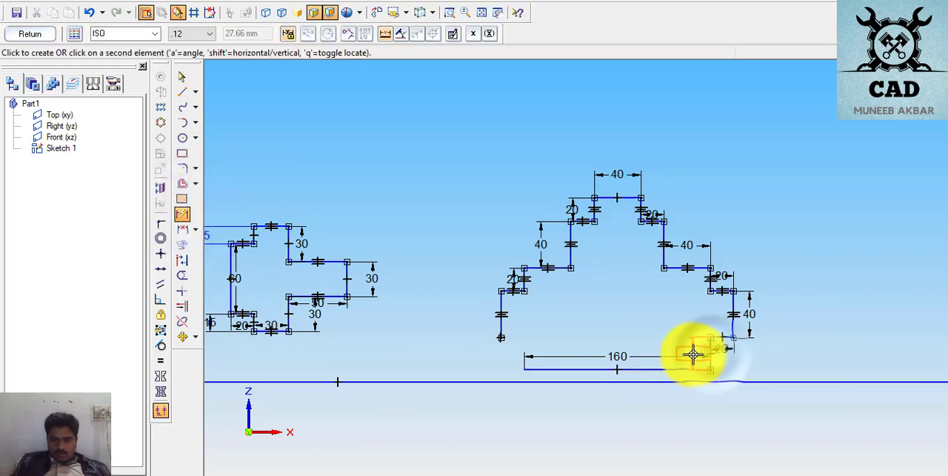
pyautogui.click(694, 354)
pyautogui.write('2')
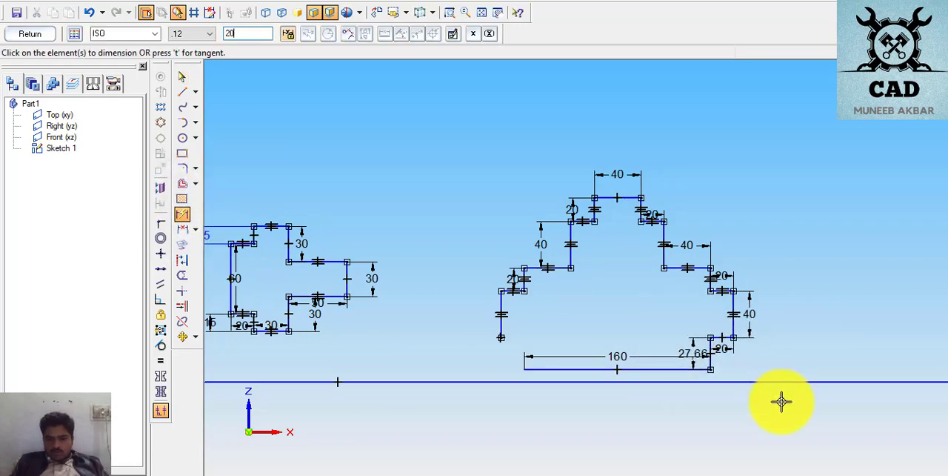
pyautogui.write('0')
pyautogui.press('Return')
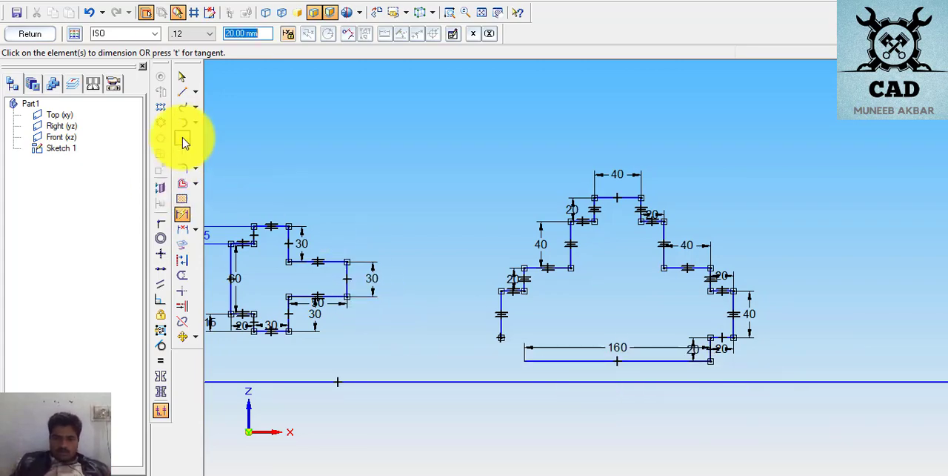
# - Close the profile with a 20 mm horizontal line under the left tab and a 20 mm vertical line down to the base line's left end
pyautogui.click(181, 96)
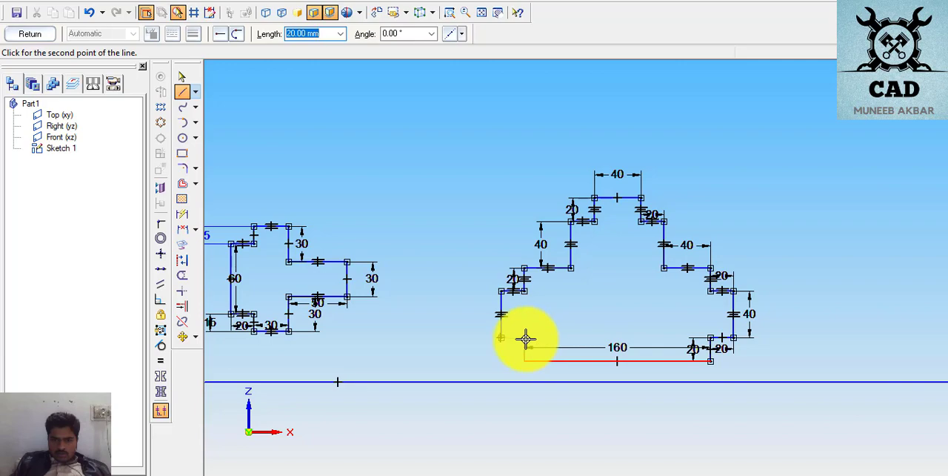
pyautogui.scroll(2, 525, 339)
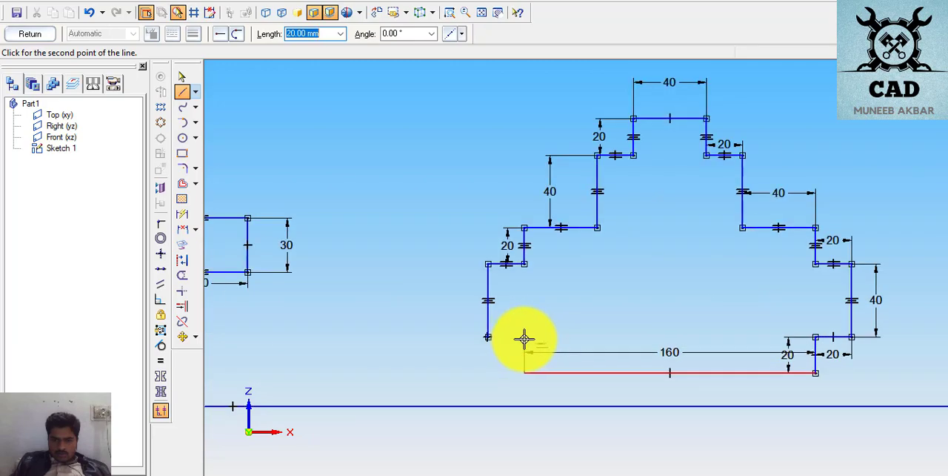
pyautogui.click(523, 338)
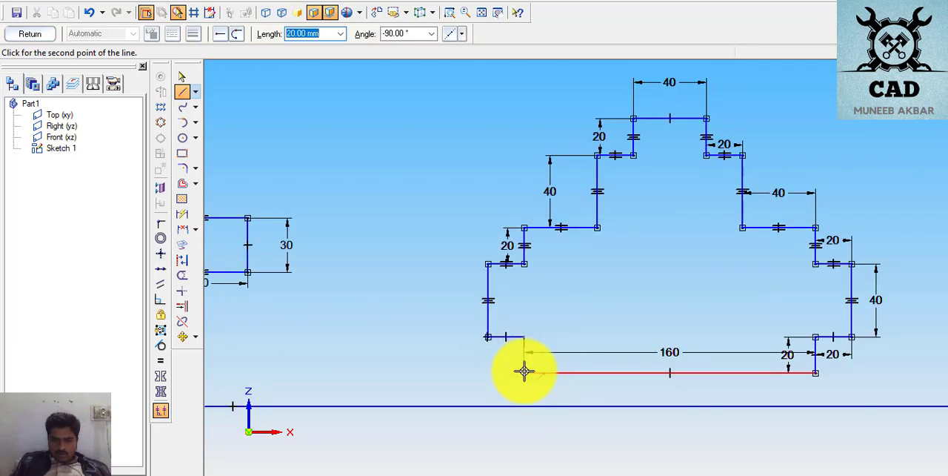
pyautogui.click(524, 372)
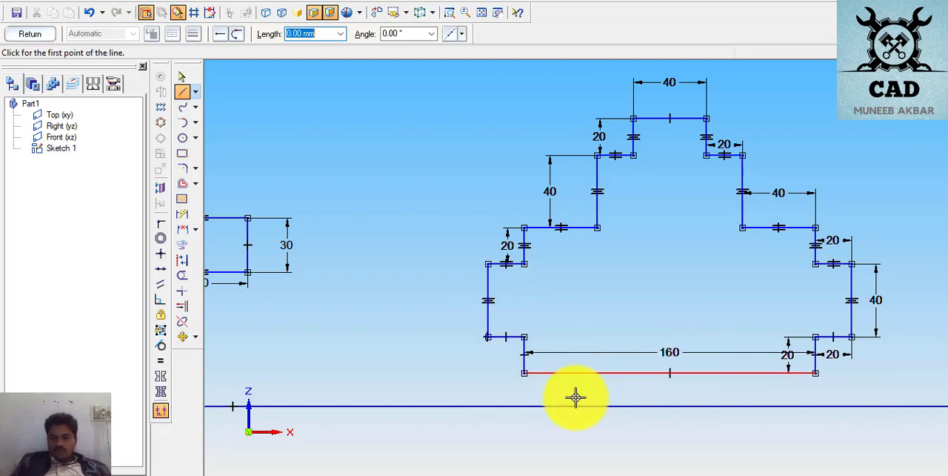
# - Try to make the left tab's lower horizontal edge equal to the right tab's lower edge
pyautogui.click(160, 360)
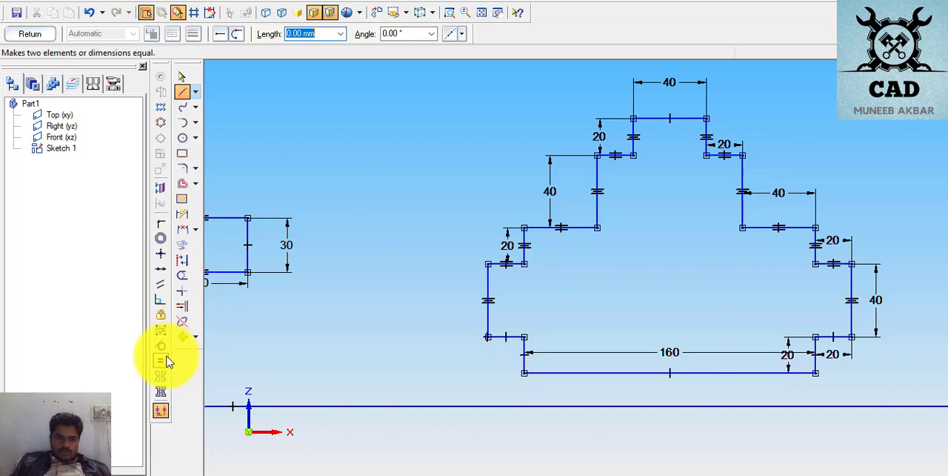
pyautogui.click(508, 338)
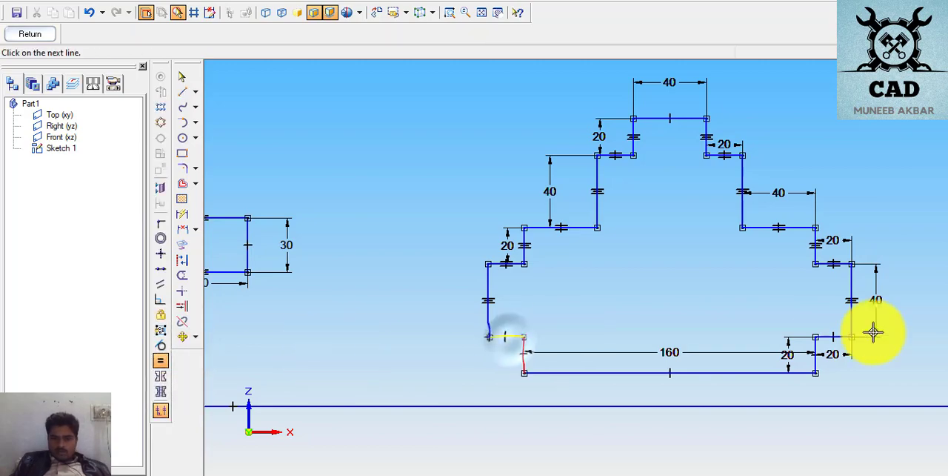
pyautogui.click(833, 337)
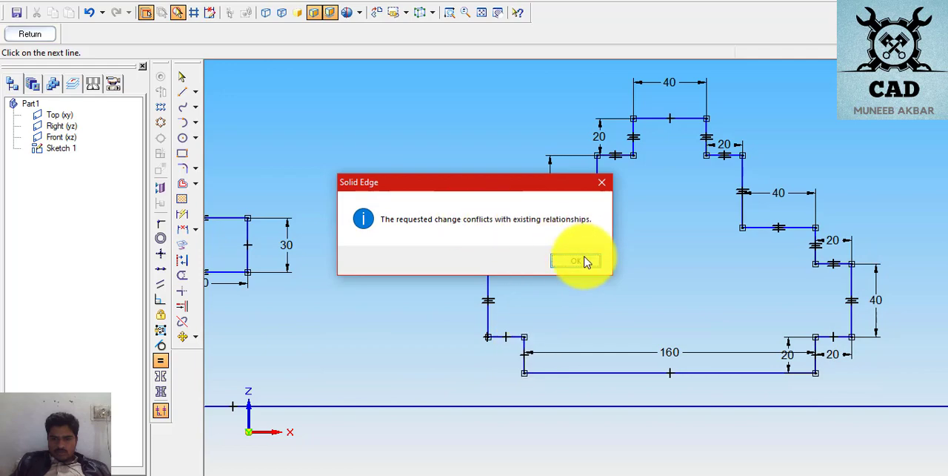
pyautogui.click(577, 261)
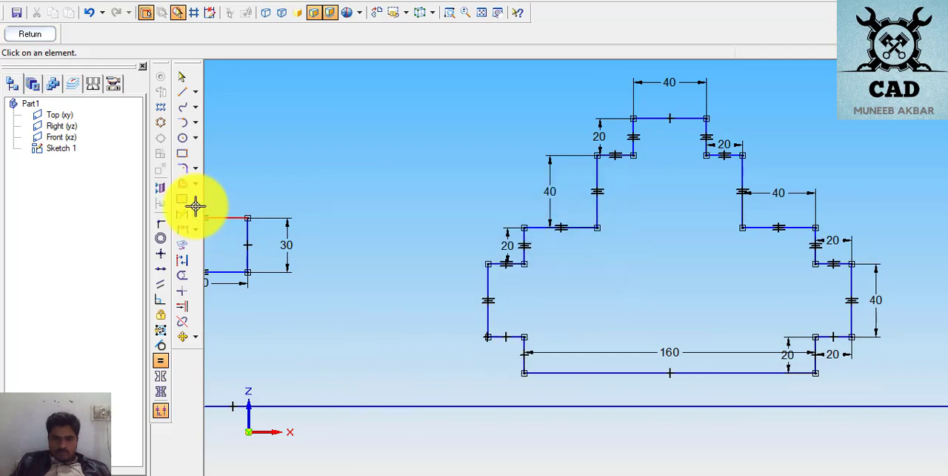
# - Dimension the left tab's lower horizontal edge and the short vertical side between it and the base line
pyautogui.click(179, 215)
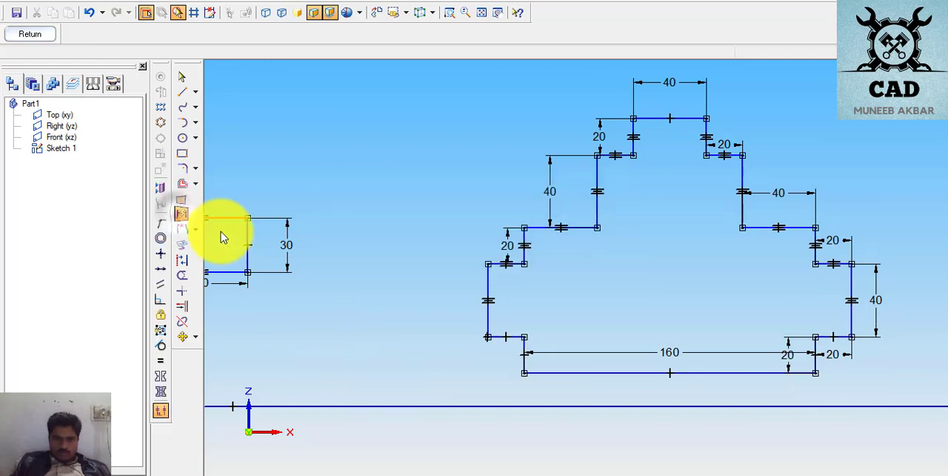
pyautogui.click(505, 338)
pyautogui.click(504, 348)
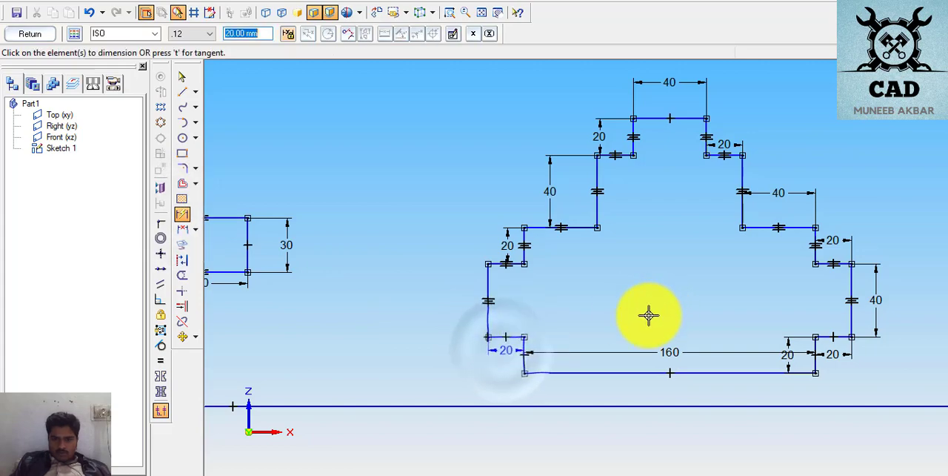
pyautogui.click(522, 368)
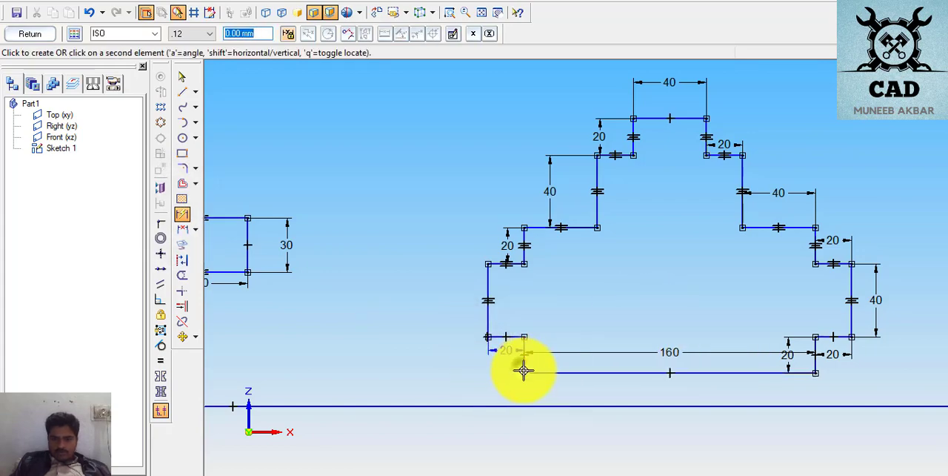
pyautogui.click(549, 364)
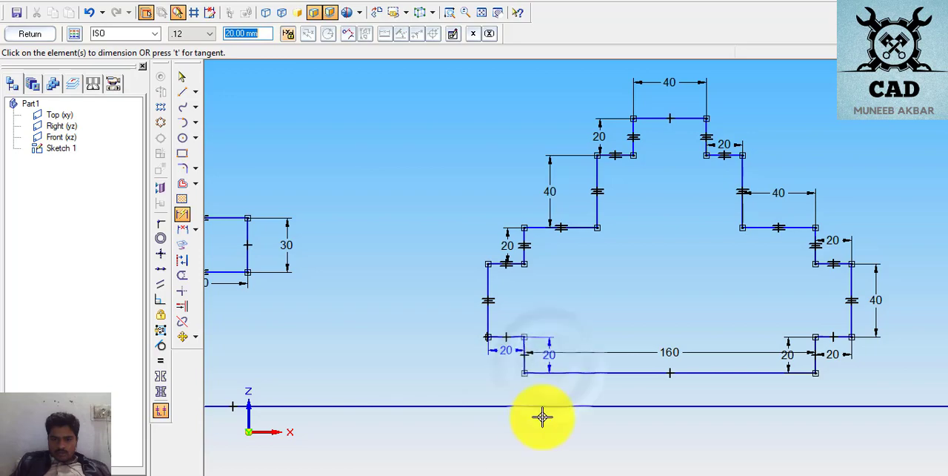
# - Review all the profiles together and bring the empty sketch area beyond the page 8 profile into view
pyautogui.scroll(-1, 838, 192)
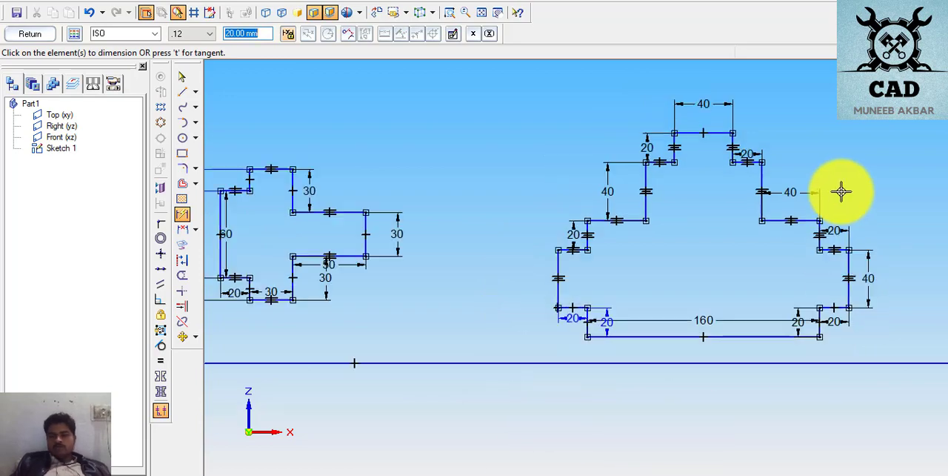
pyautogui.click(480, 15)
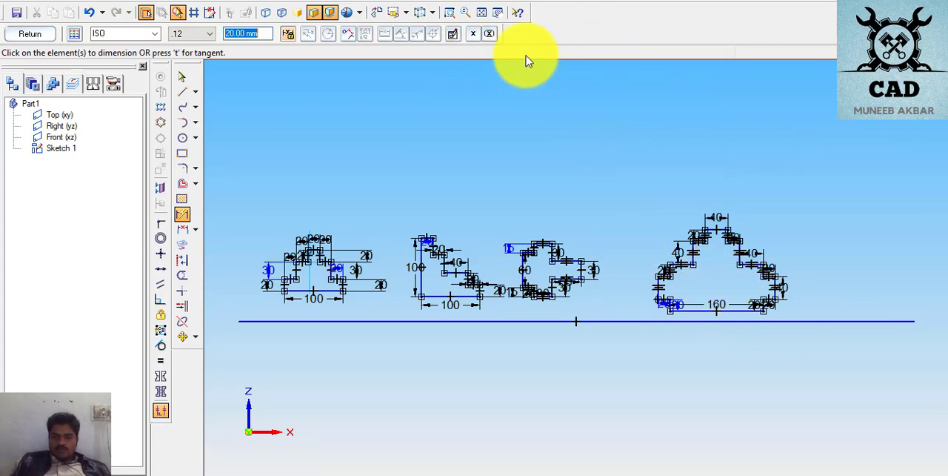
pyautogui.click(498, 13)
pyautogui.moveTo(727, 188)
pyautogui.mouseDown()
pyautogui.moveTo(692, 201)
pyautogui.moveTo(448, 206)
pyautogui.moveTo(451, 196)
pyautogui.mouseUp()
pyautogui.click(553, 232)
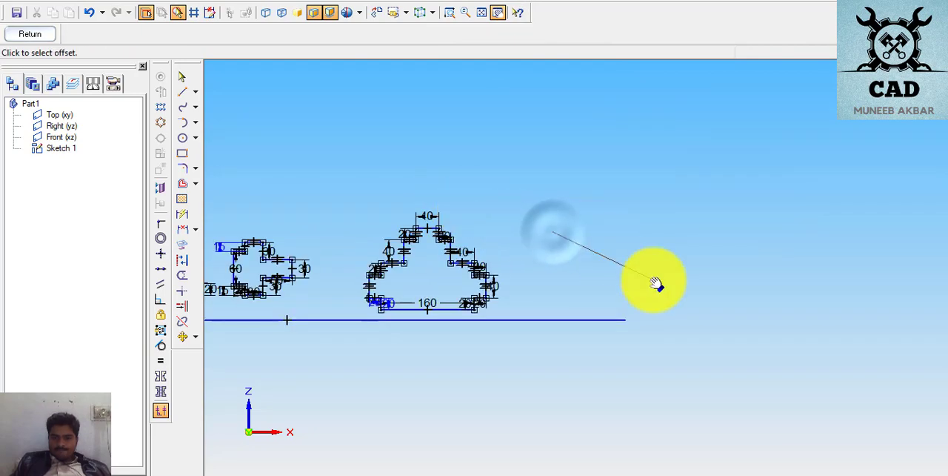
pyautogui.click(603, 267)
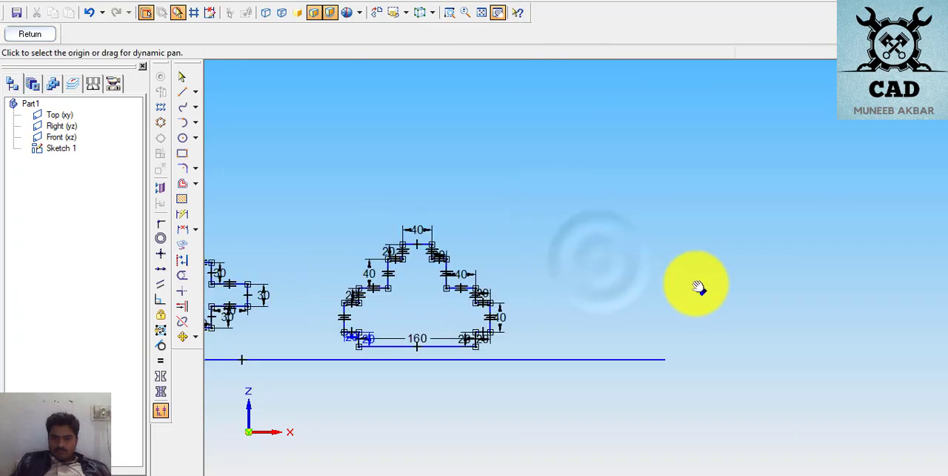
pyautogui.moveTo(699, 288)
pyautogui.mouseDown()
pyautogui.moveTo(701, 311)
pyautogui.moveTo(688, 314)
pyautogui.moveTo(777, 303)
pyautogui.moveTo(755, 298)
pyautogui.moveTo(767, 293)
pyautogui.mouseUp()
pyautogui.moveTo(529, 288)
pyautogui.mouseDown()
pyautogui.moveTo(524, 281)
pyautogui.moveTo(523, 305)
pyautogui.mouseUp()
pyautogui.click(522, 302)
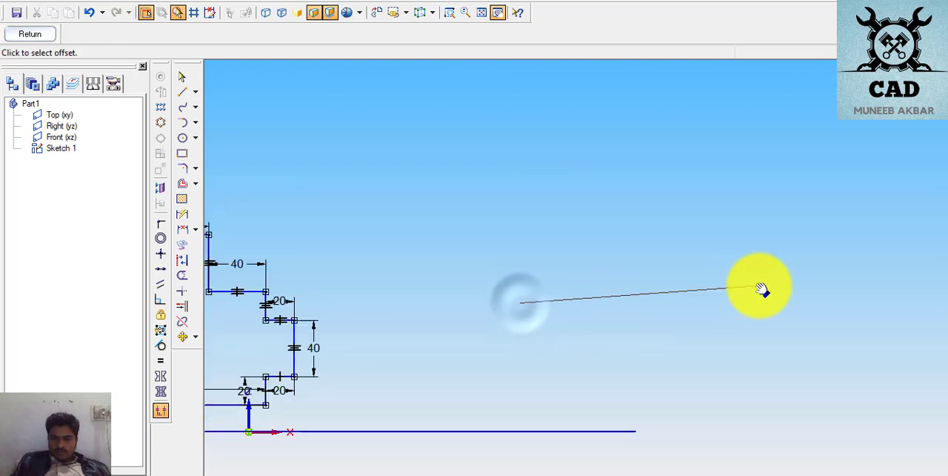
pyautogui.click(568, 280)
pyautogui.moveTo(608, 276)
pyautogui.mouseDown()
pyautogui.moveTo(559, 296)
pyautogui.moveTo(578, 296)
pyautogui.mouseUp()
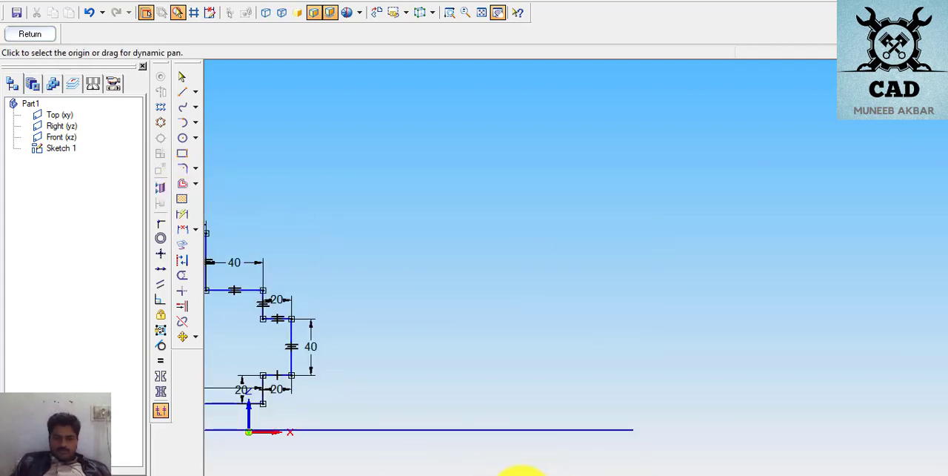
# - Switch to the exercise PDF and examine the page 9 H-shaped profile's overall size, step widths and step heights
pyautogui.click(491, 474)
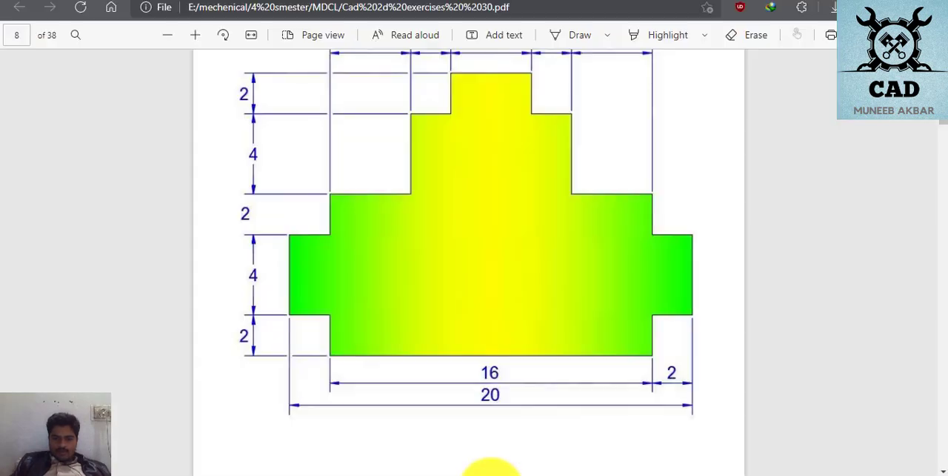
pyautogui.scroll(-8, 496, 351)
pyautogui.scroll(2, 496, 351)
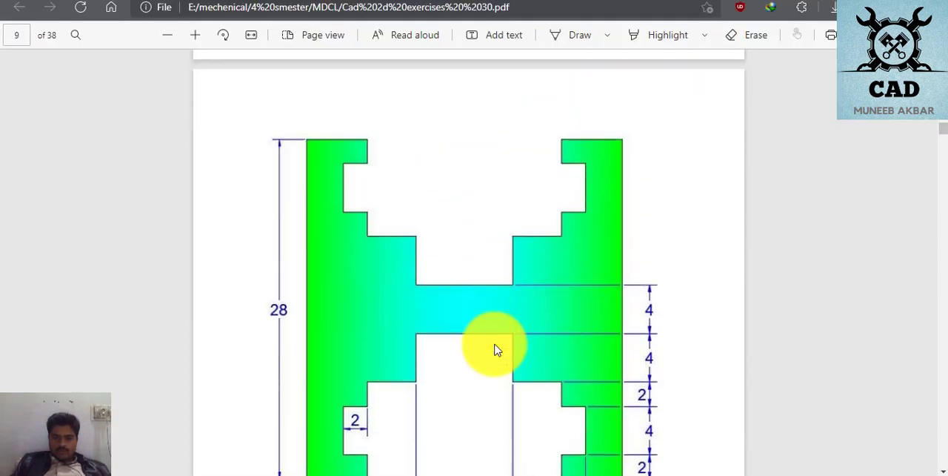
pyautogui.scroll(-2, 497, 351)
pyautogui.scroll(-1, 497, 352)
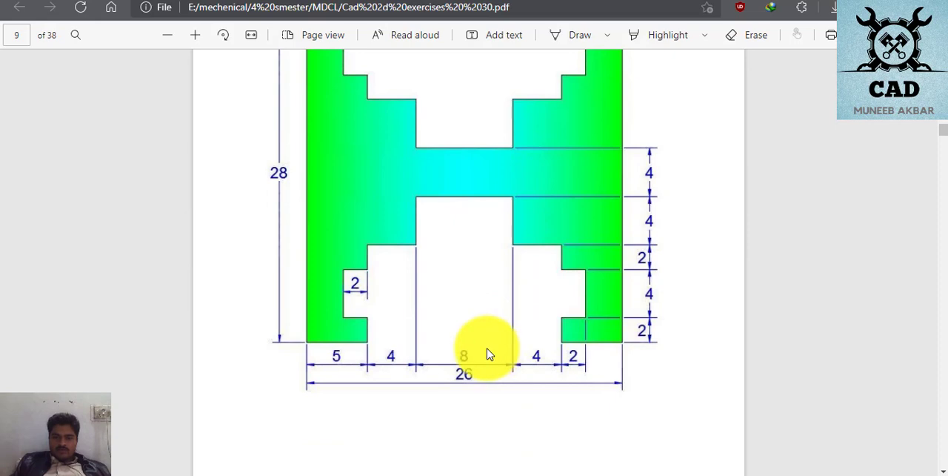
pyautogui.scroll(3, 433, 268)
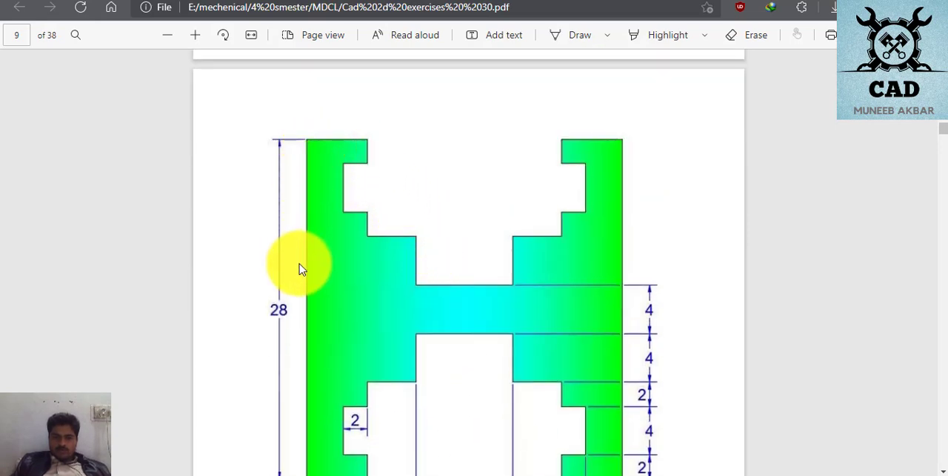
pyautogui.scroll(-5, 301, 269)
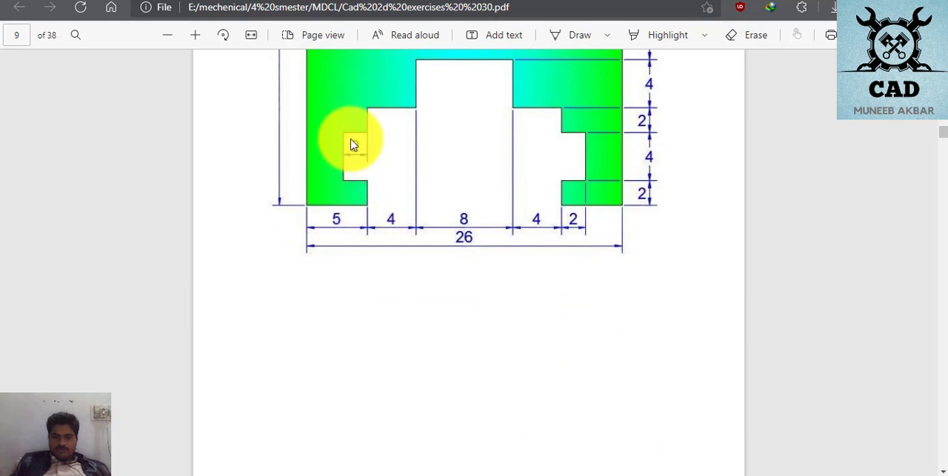
pyautogui.scroll(3, 353, 144)
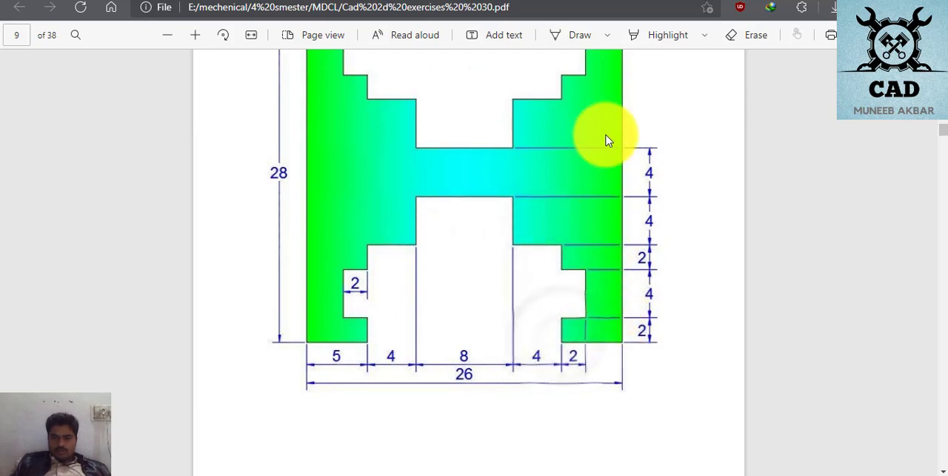
pyautogui.scroll(3, 352, 77)
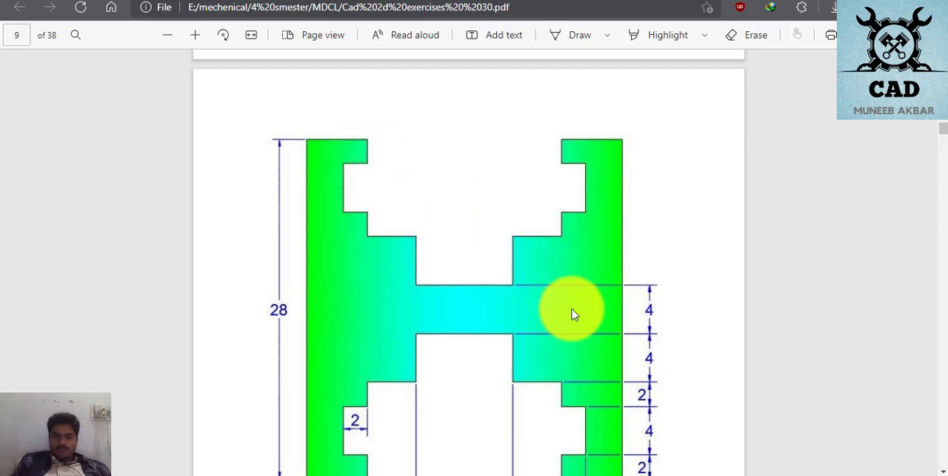
pyautogui.scroll(-3, 571, 313)
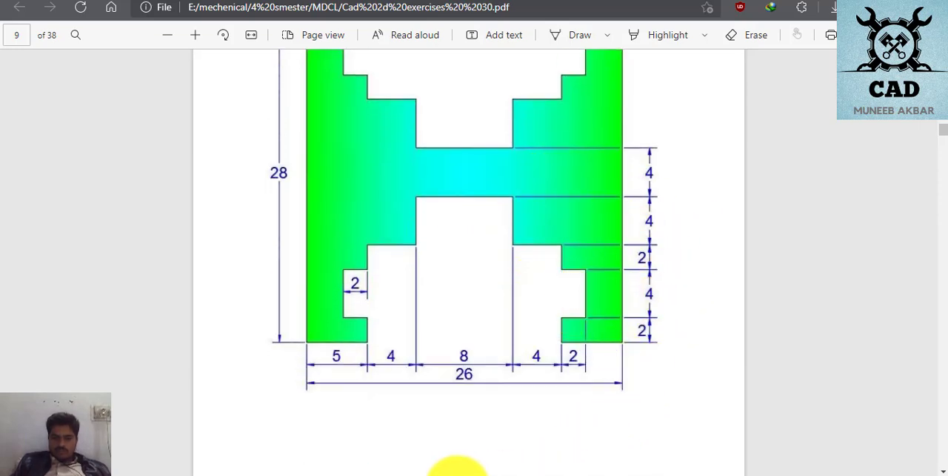
pyautogui.moveTo(457, 471)
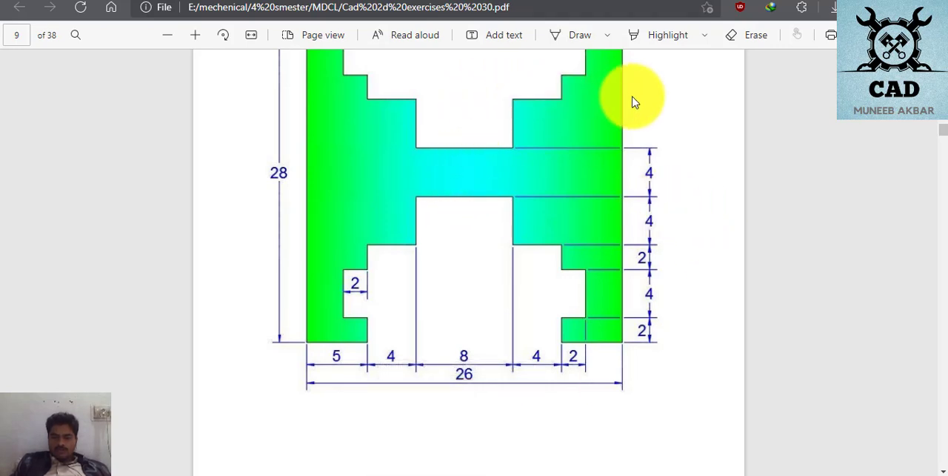
pyautogui.scroll(2, 593, 113)
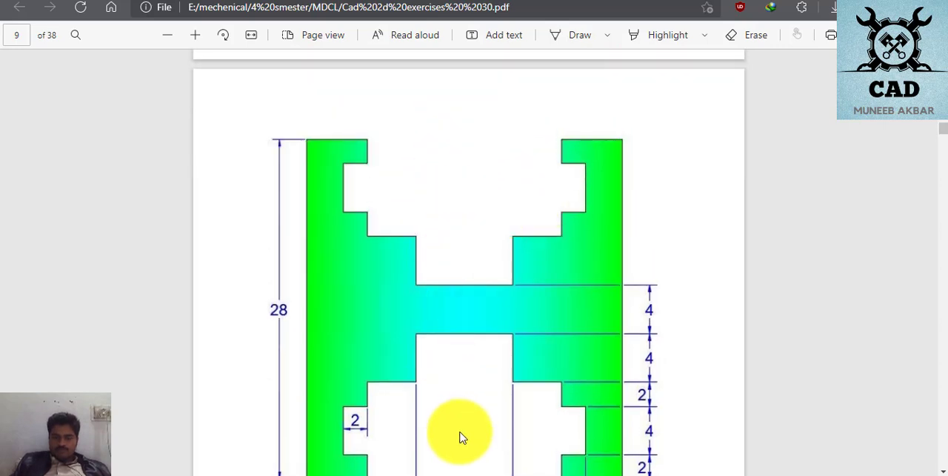
pyautogui.scroll(2, 497, 379)
pyautogui.scroll(-4, 497, 378)
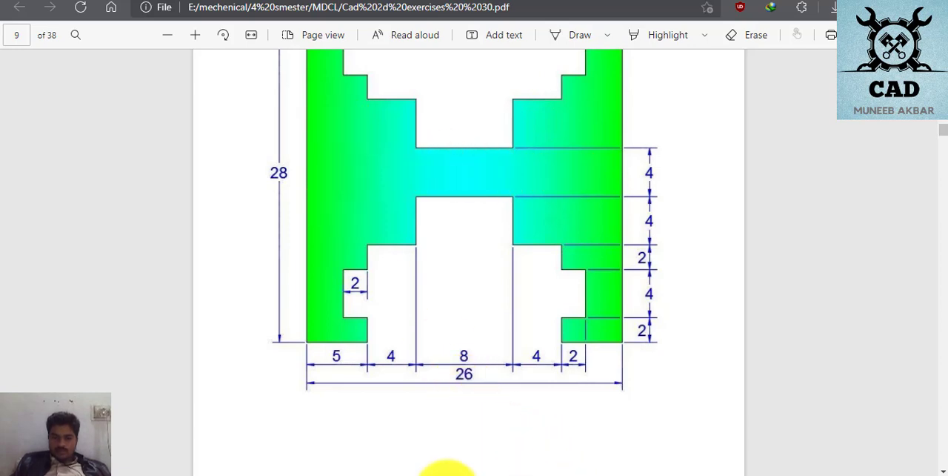
# - Switch back to the Solid Edge sketch from the exercise PDF
pyautogui.click(447, 473)
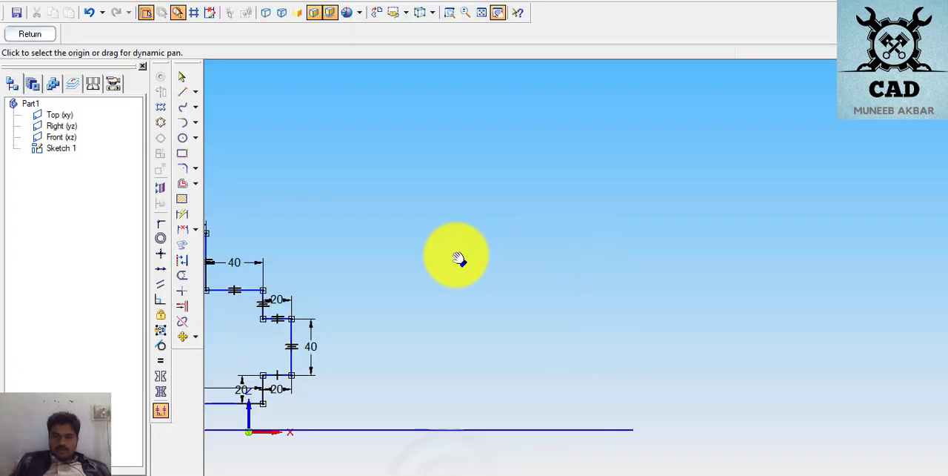
pyautogui.click(182, 96)
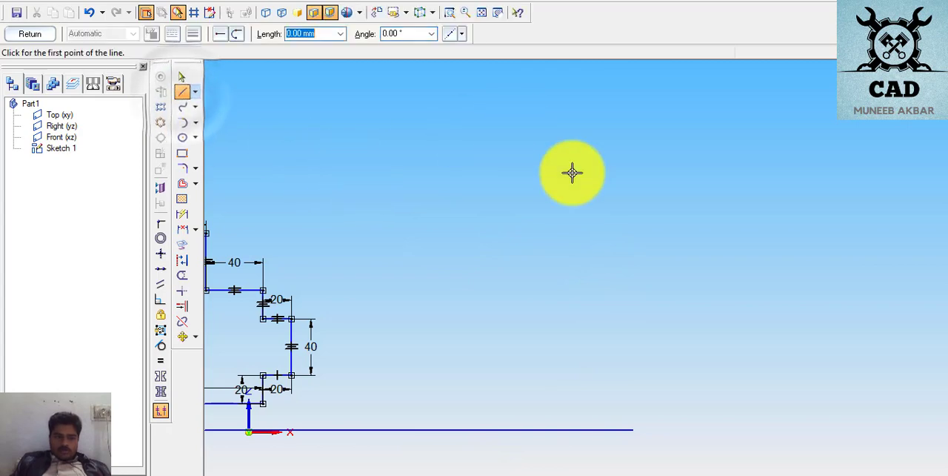
pyautogui.click(562, 141)
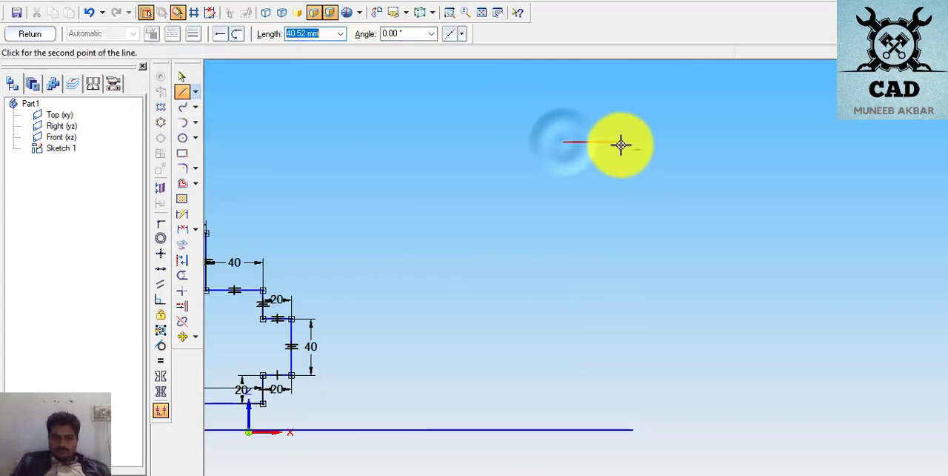
pyautogui.click(621, 141)
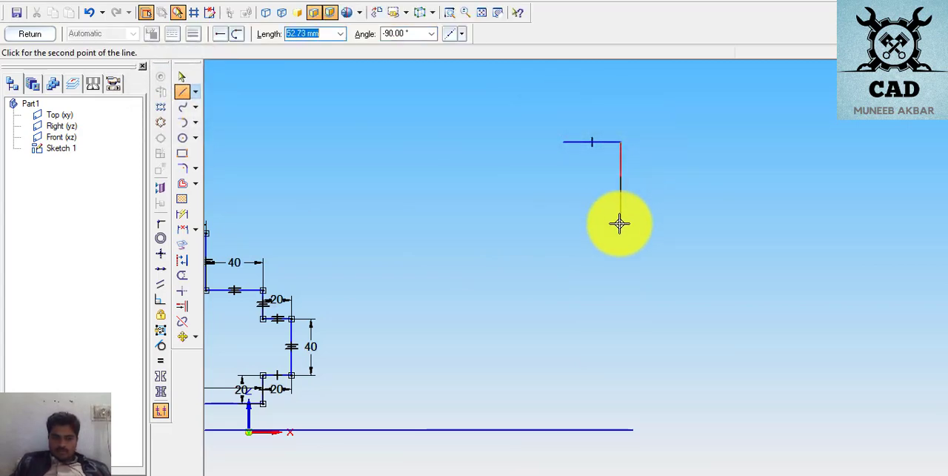
pyautogui.rightClick(621, 420)
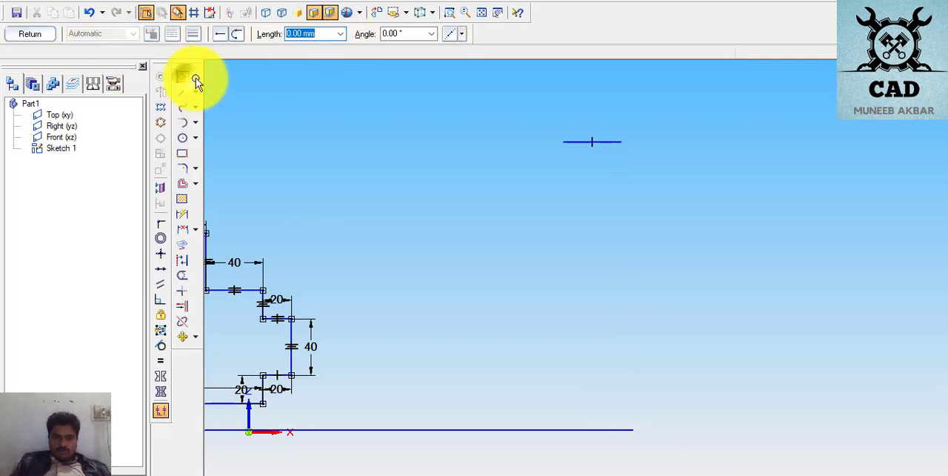
pyautogui.click(182, 77)
pyautogui.click(593, 141)
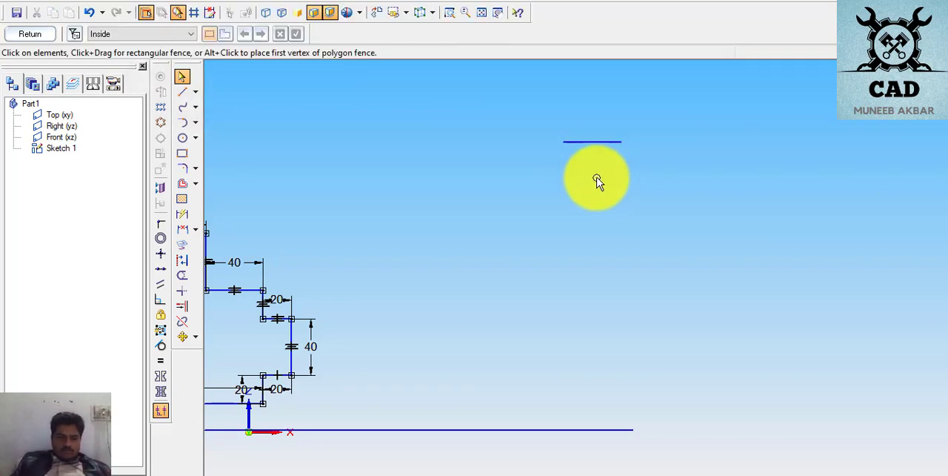
pyautogui.click(572, 142)
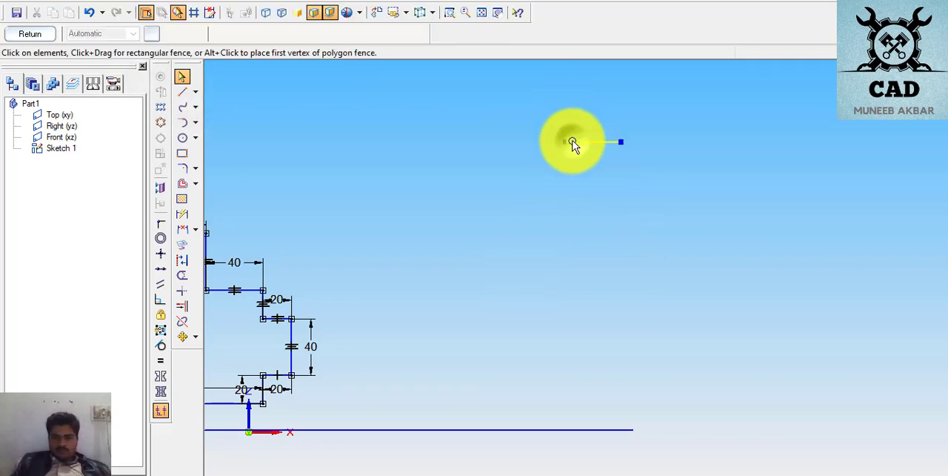
pyautogui.press('Delete')
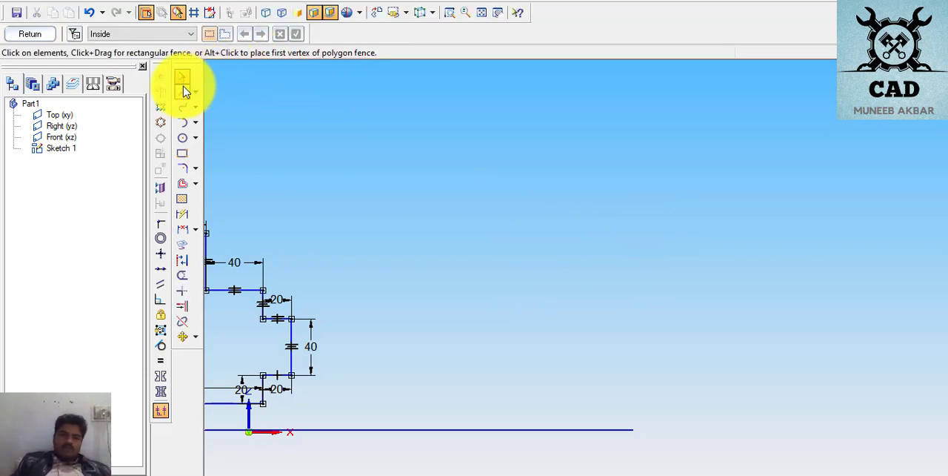
# - Draw a vertical line about 198 mm long beyond the page 8 profile and a longer horizontal line crossing its midpoint
pyautogui.click(183, 91)
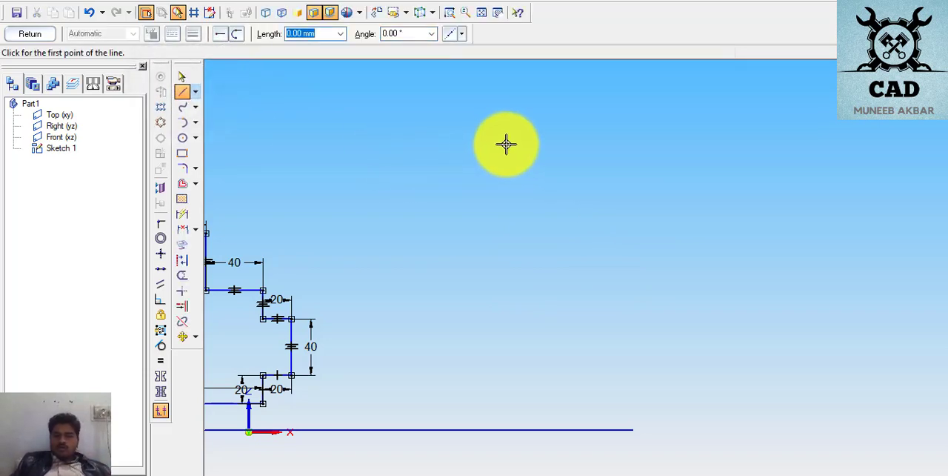
pyautogui.click(520, 137)
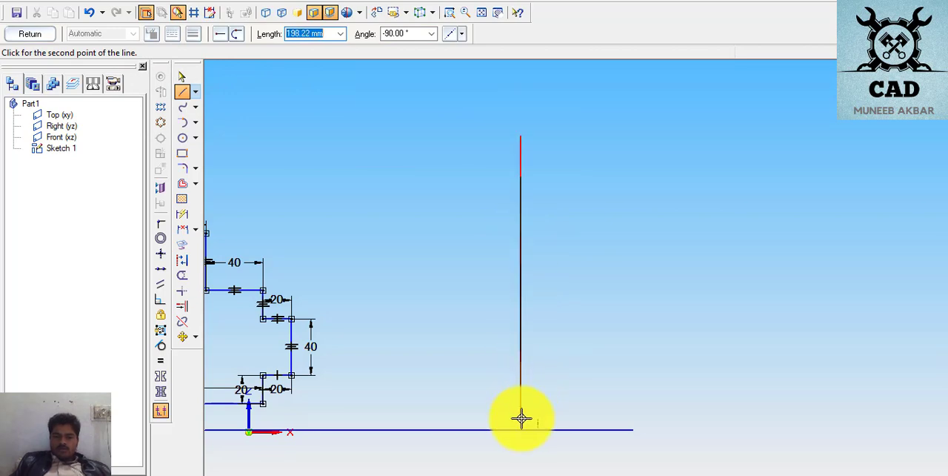
pyautogui.click(521, 418)
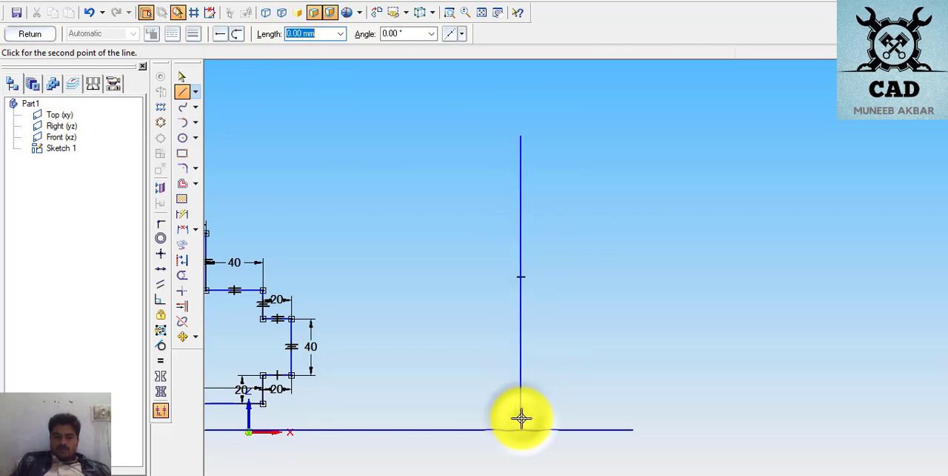
pyautogui.rightClick(481, 234)
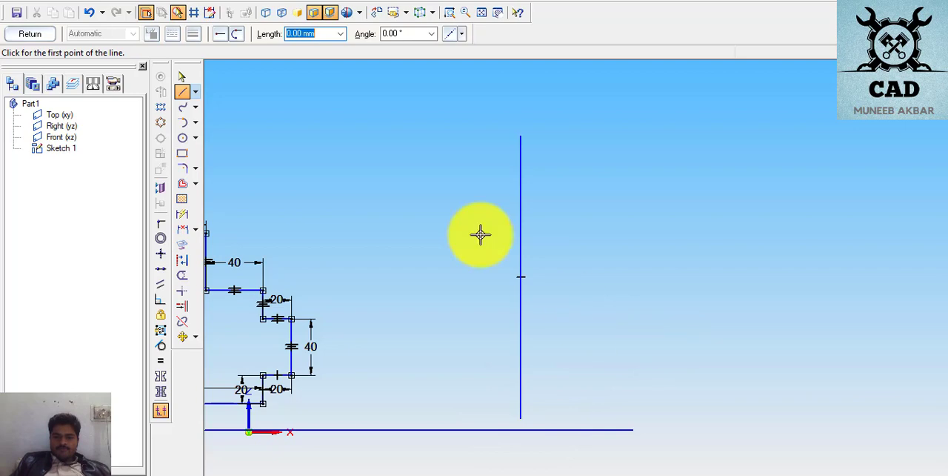
pyautogui.click(361, 277)
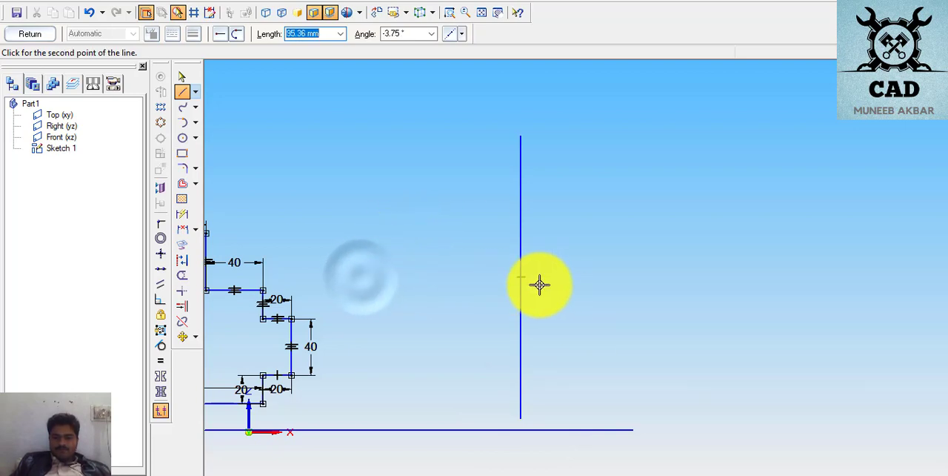
pyautogui.click(694, 277)
pyautogui.press('Escape')
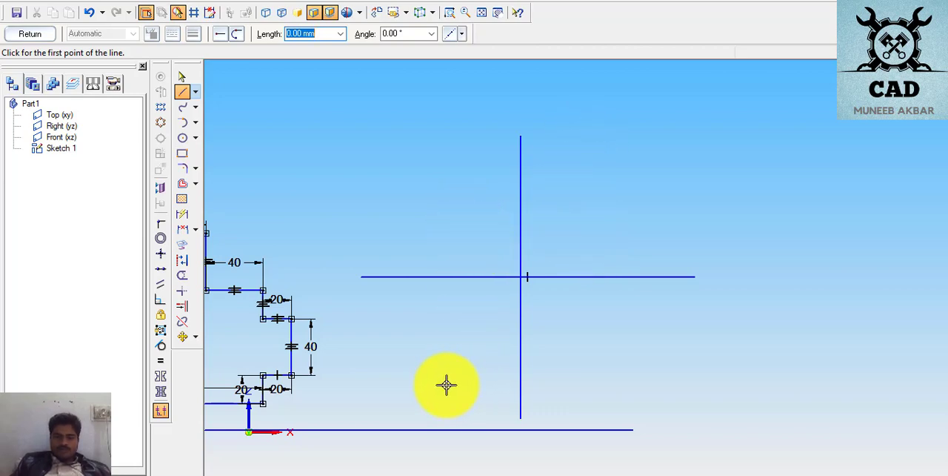
# - Sketch the lower-right stepped outline from the horizontal centre line: outer side about 102 mm down, bottom edge about 46 mm, and the inner notch and step
pyautogui.click(184, 89)
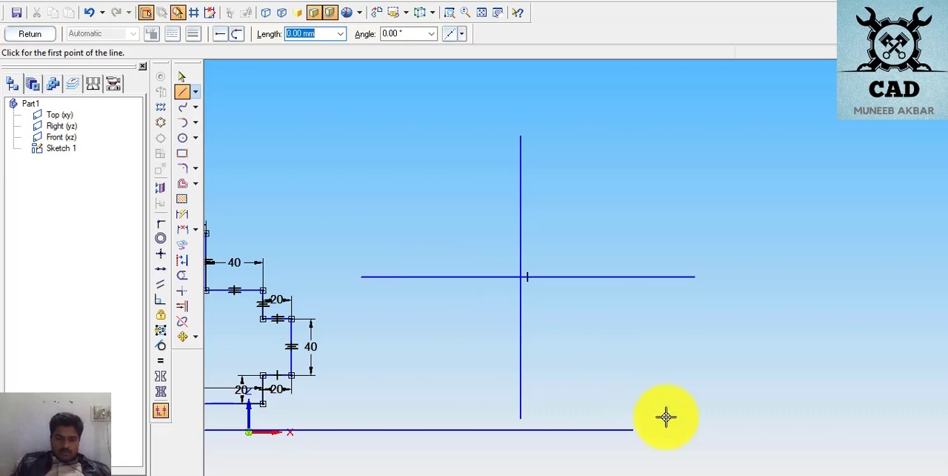
pyautogui.click(658, 277)
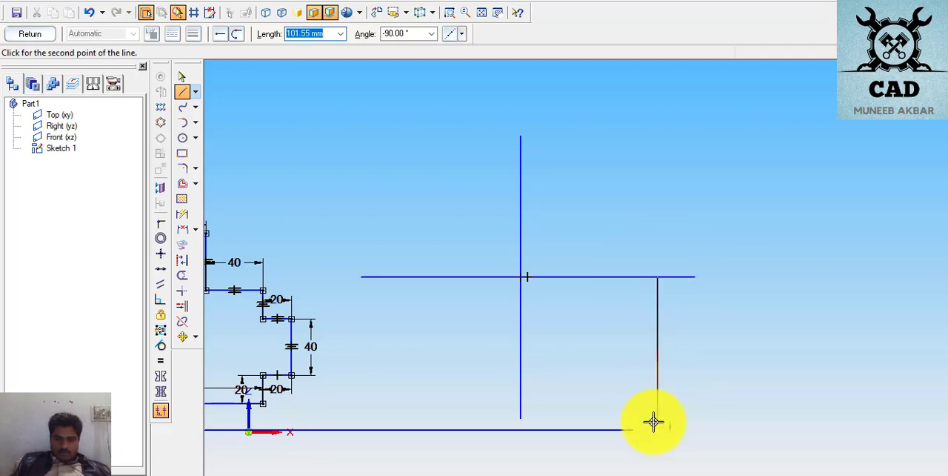
pyautogui.click(657, 422)
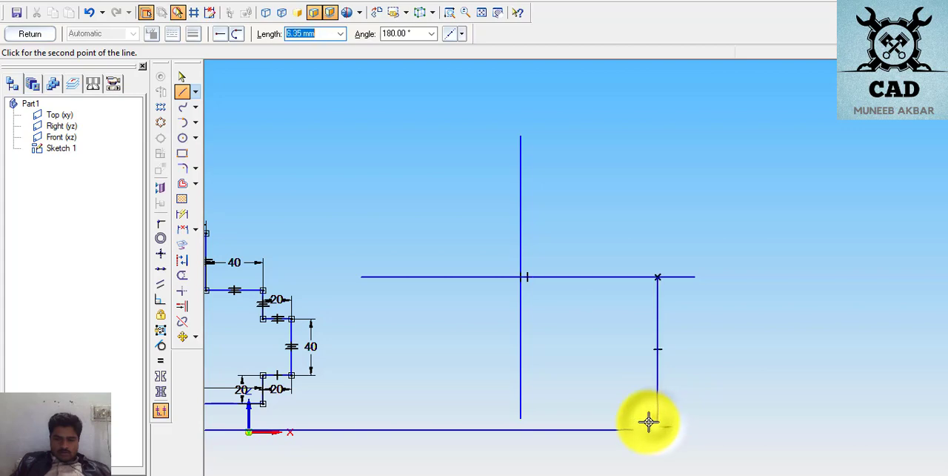
pyautogui.click(592, 421)
pyautogui.click(592, 408)
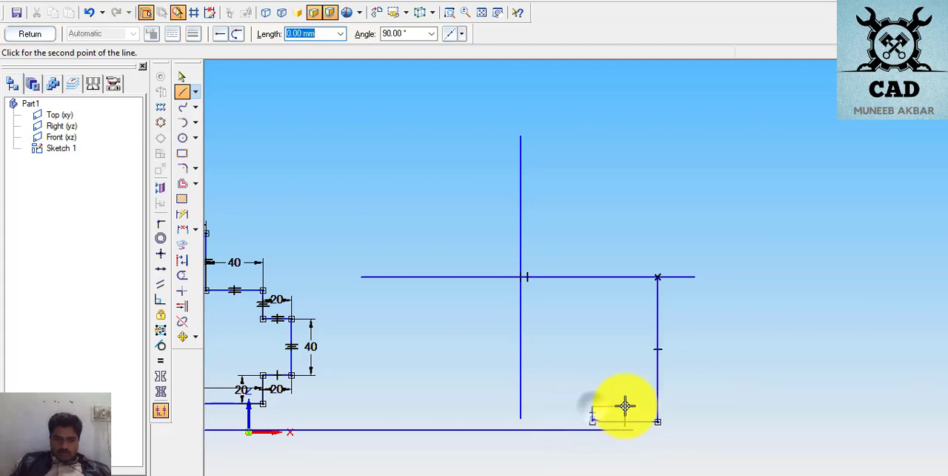
pyautogui.click(629, 406)
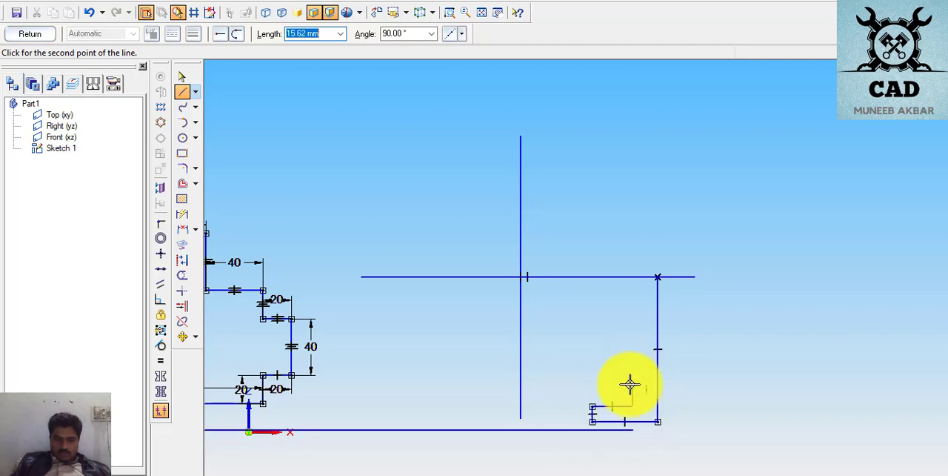
pyautogui.click(631, 380)
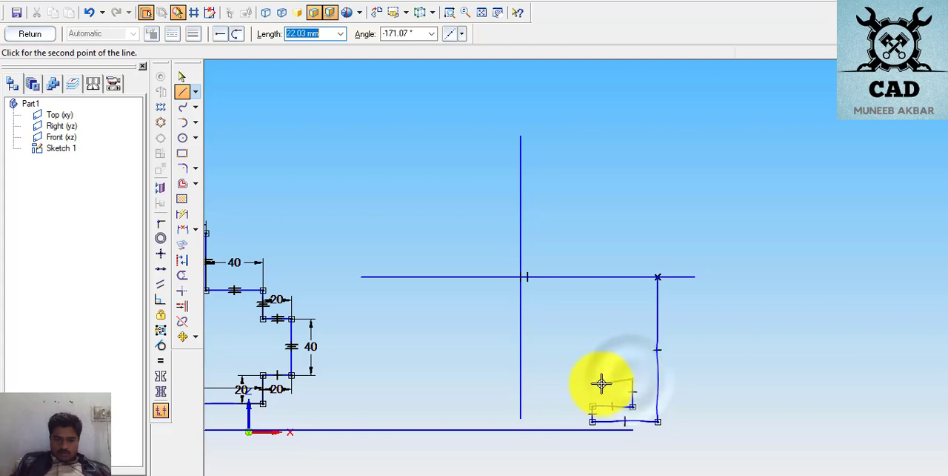
pyautogui.click(600, 380)
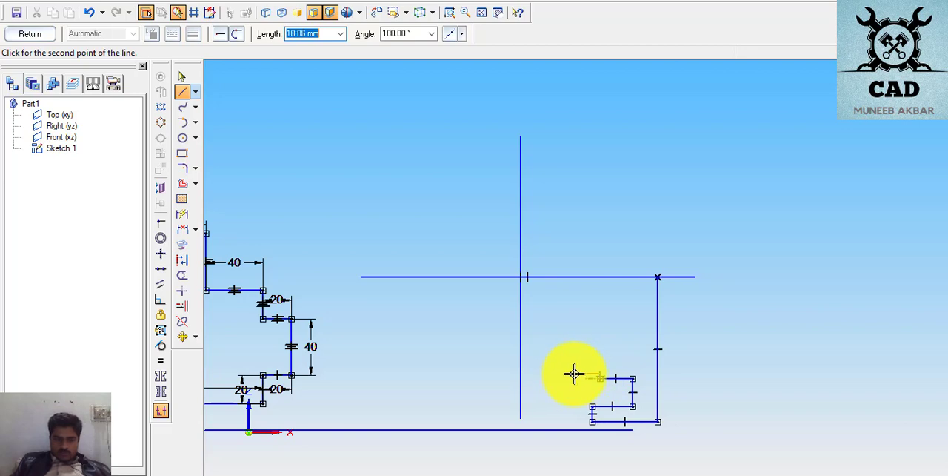
pyautogui.click(574, 374)
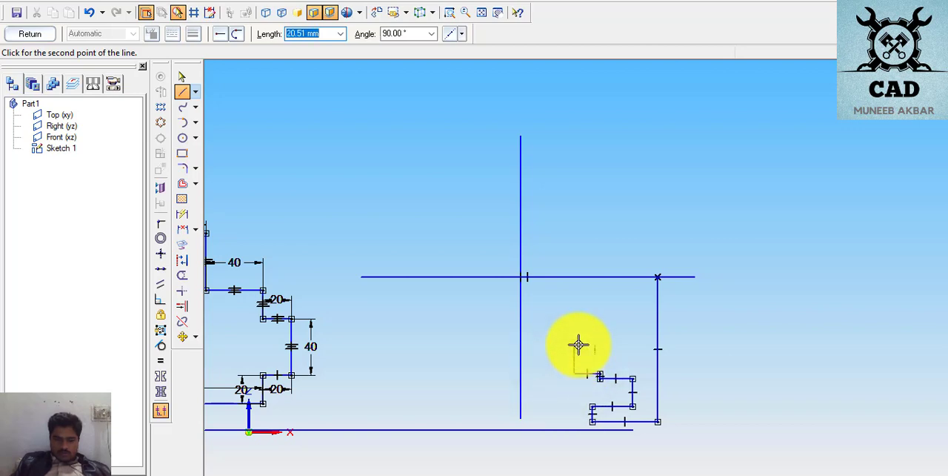
pyautogui.click(578, 344)
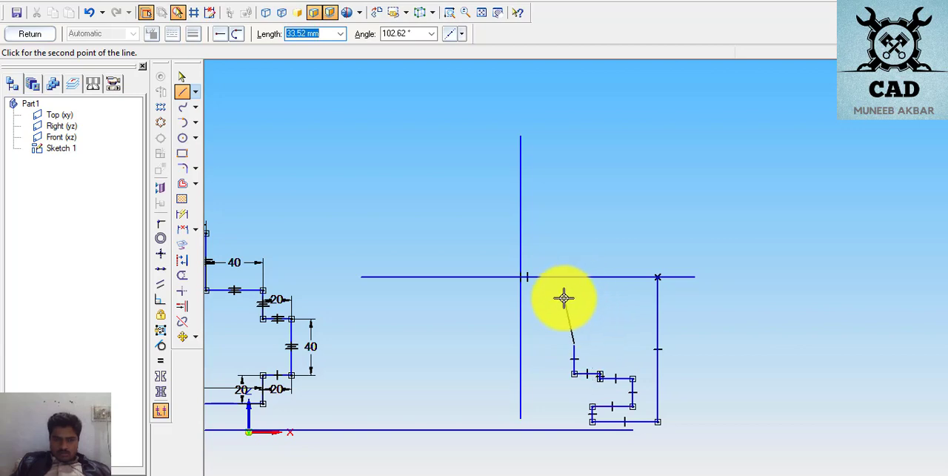
pyautogui.rightClick(489, 344)
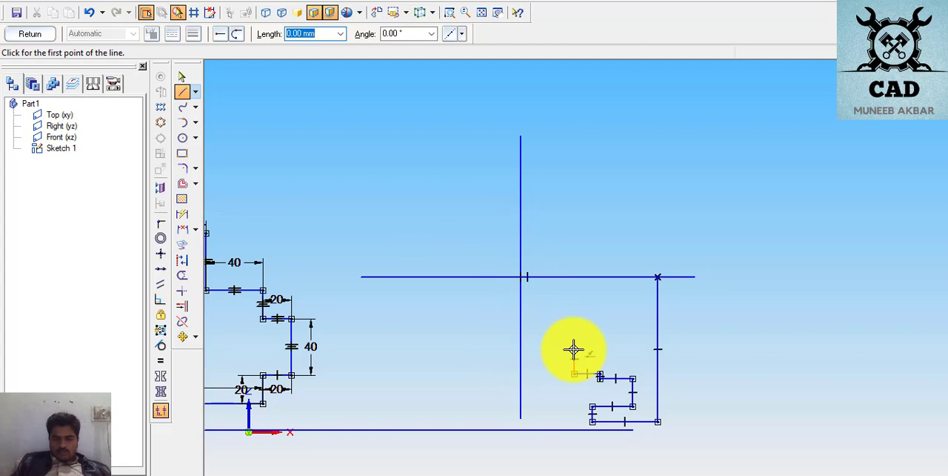
pyautogui.click(180, 80)
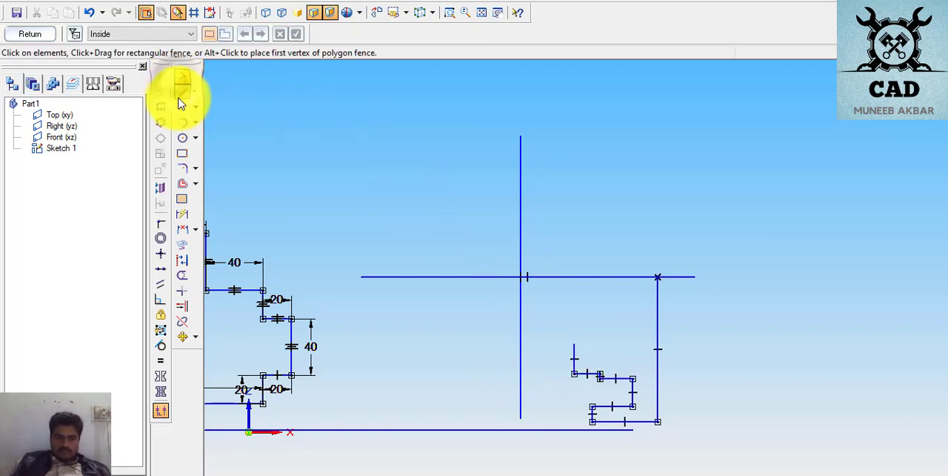
pyautogui.click(577, 358)
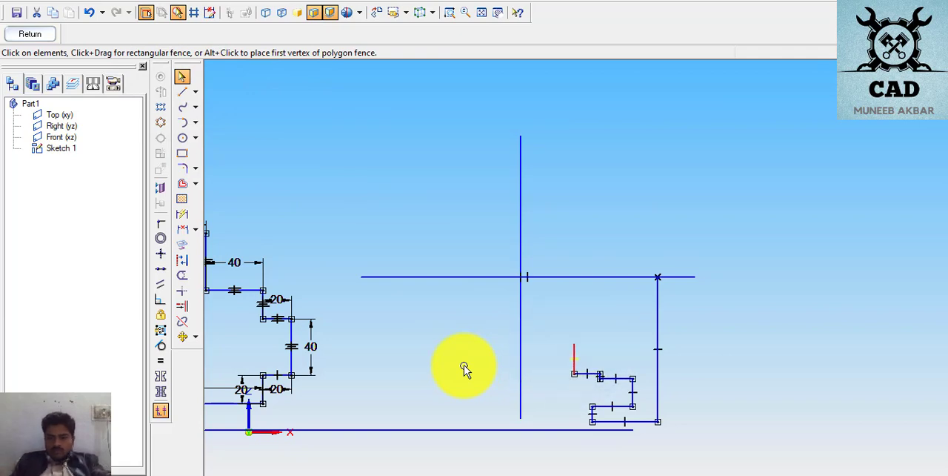
pyautogui.click(464, 364)
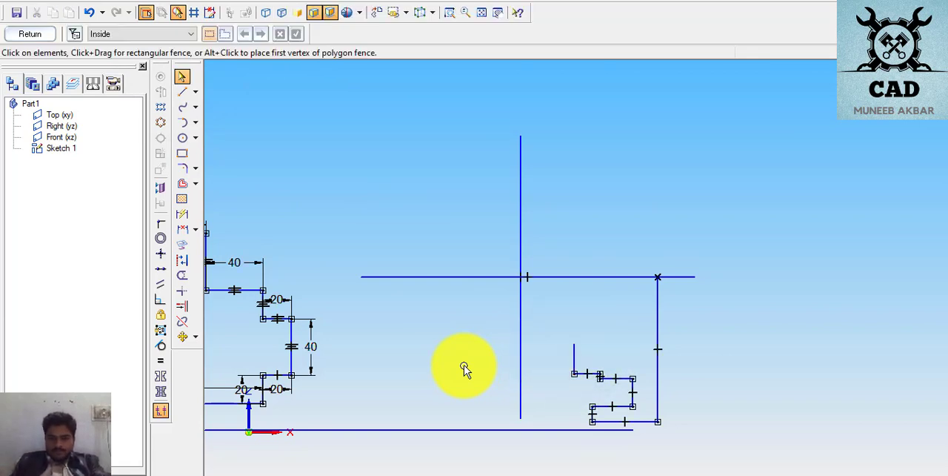
pyautogui.click(572, 353)
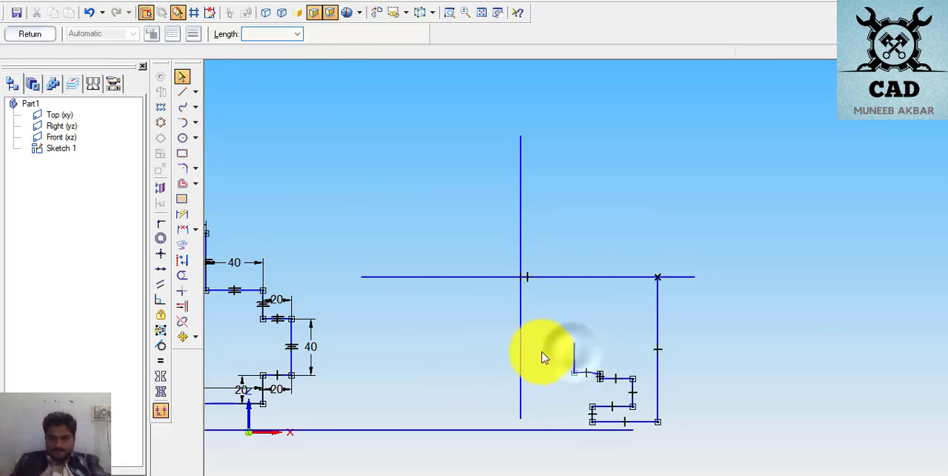
pyautogui.press('Delete')
# - Draw a vertical line about 68 mm from the outline's open end to the horizontal centre line and close the outline along that line
pyautogui.click(180, 92)
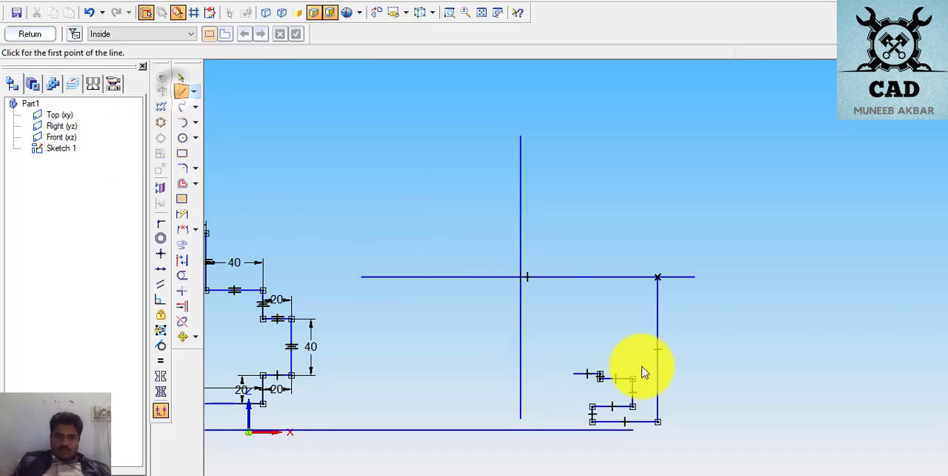
pyautogui.click(575, 372)
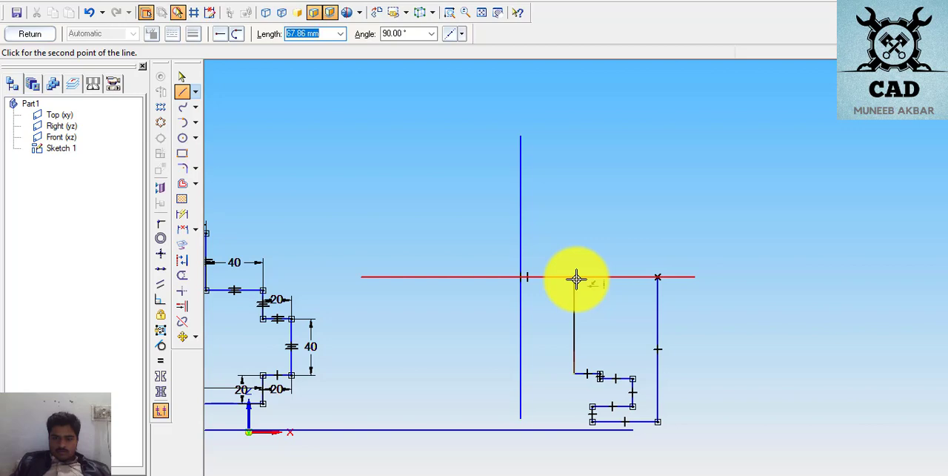
pyautogui.click(575, 277)
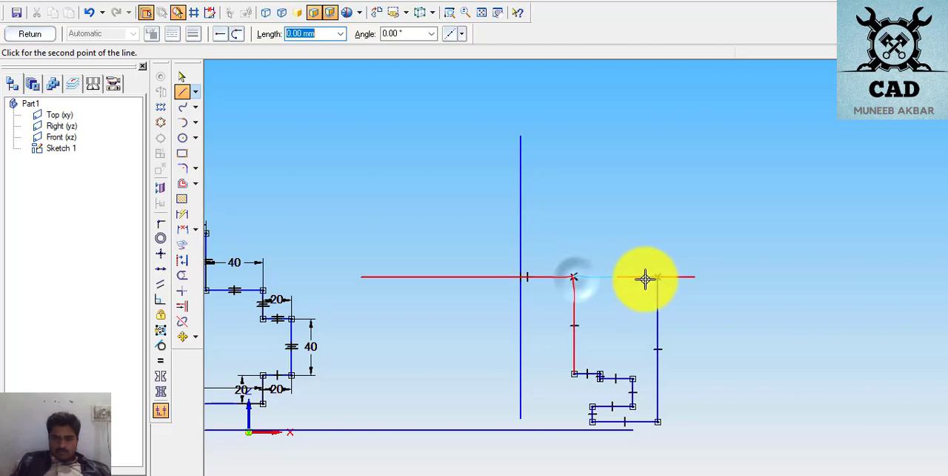
pyautogui.click(657, 277)
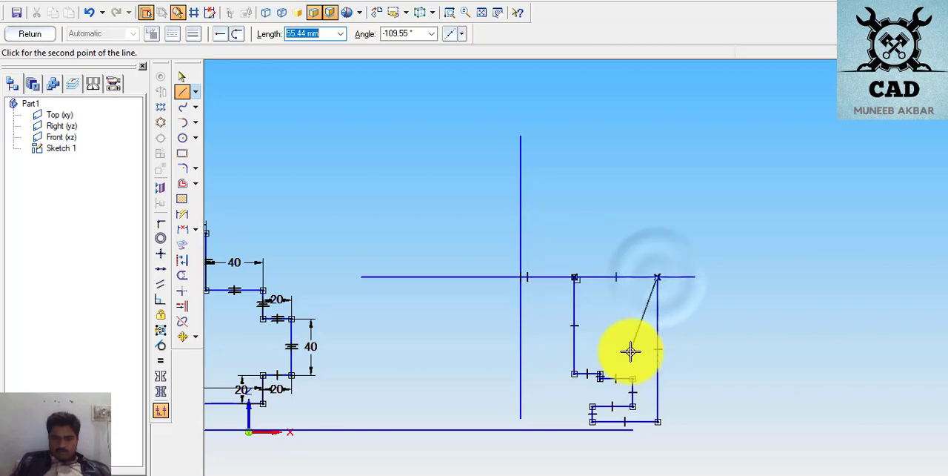
pyautogui.rightClick(630, 349)
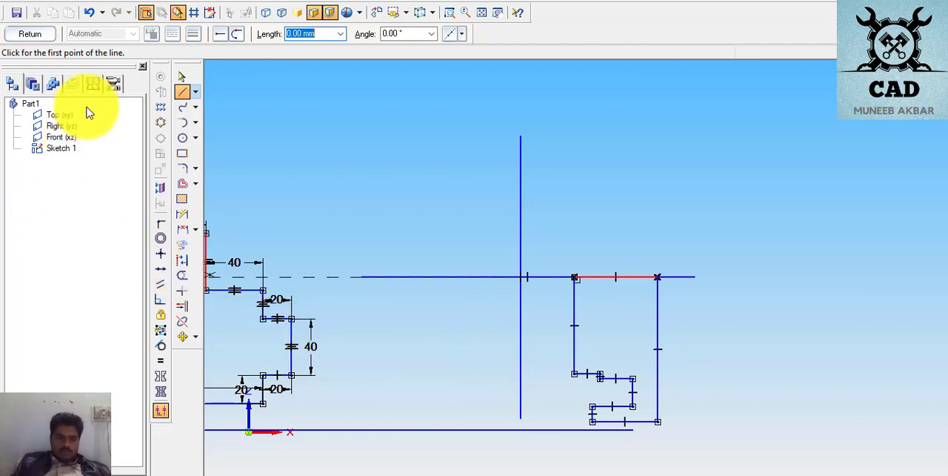
# - Dimension the outline's three inner vertical edges, from the horizontal centre line downward, as 20 mm, 40 mm and 20 mm
pyautogui.click(183, 221)
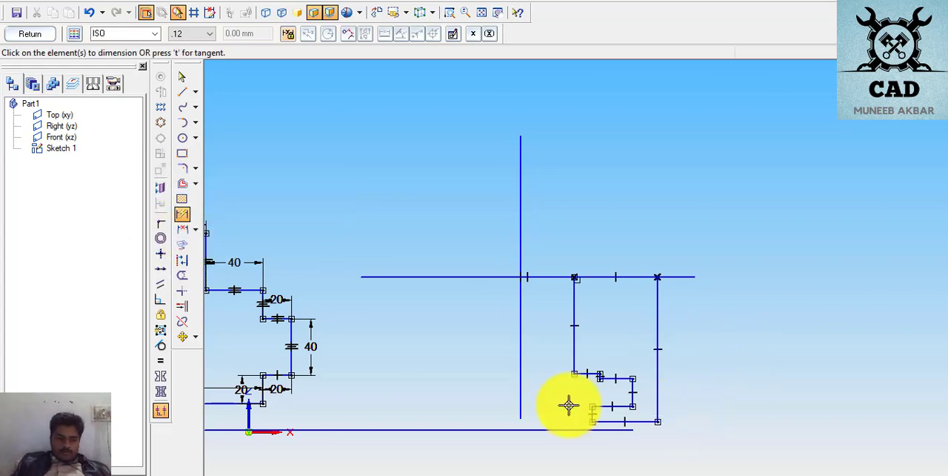
pyautogui.click(574, 314)
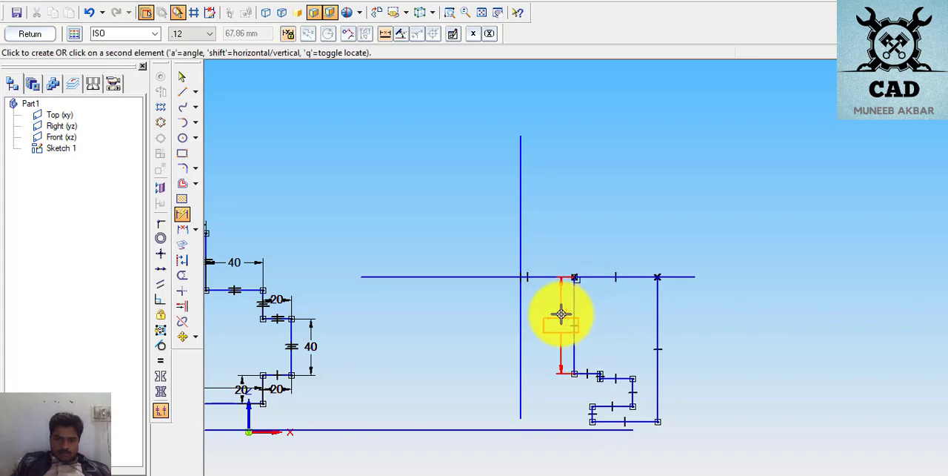
pyautogui.click(560, 314)
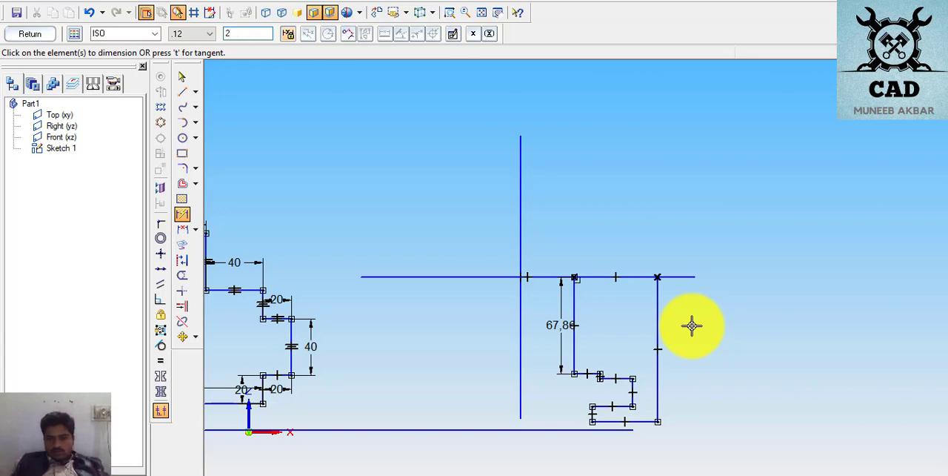
pyautogui.press('Return')
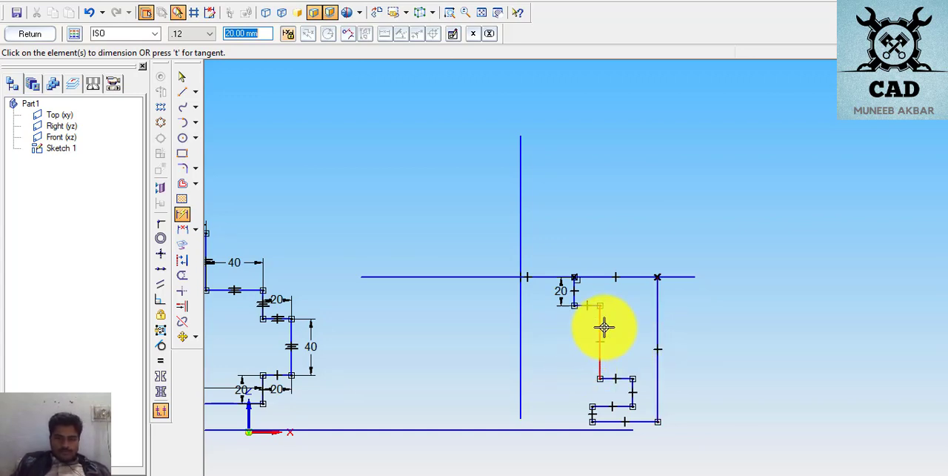
pyautogui.click(602, 325)
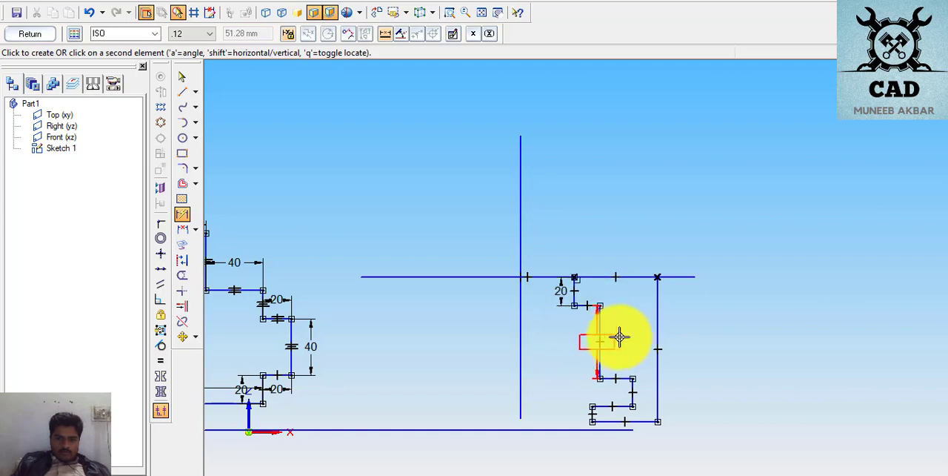
pyautogui.click(621, 336)
pyautogui.write('40')
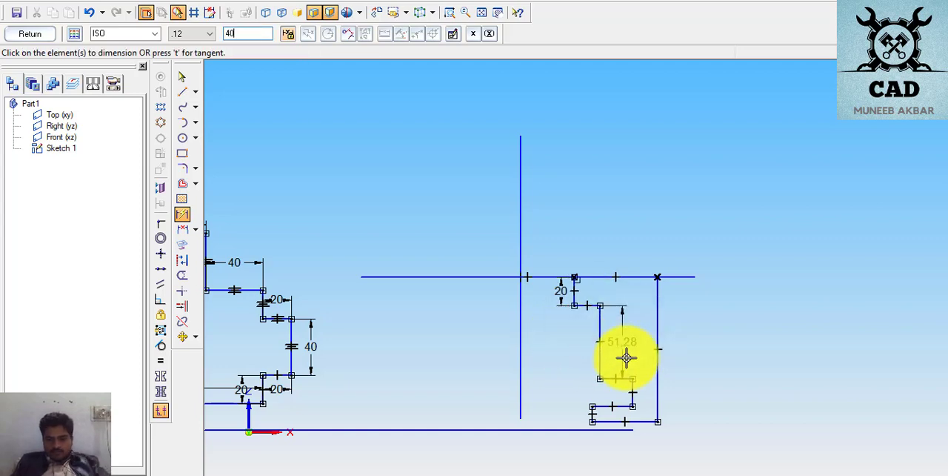
pyautogui.press('Return')
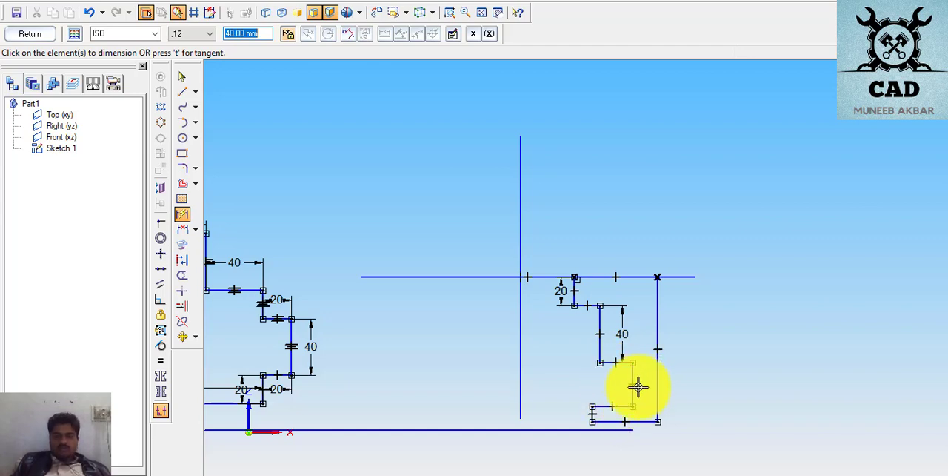
pyautogui.click(631, 388)
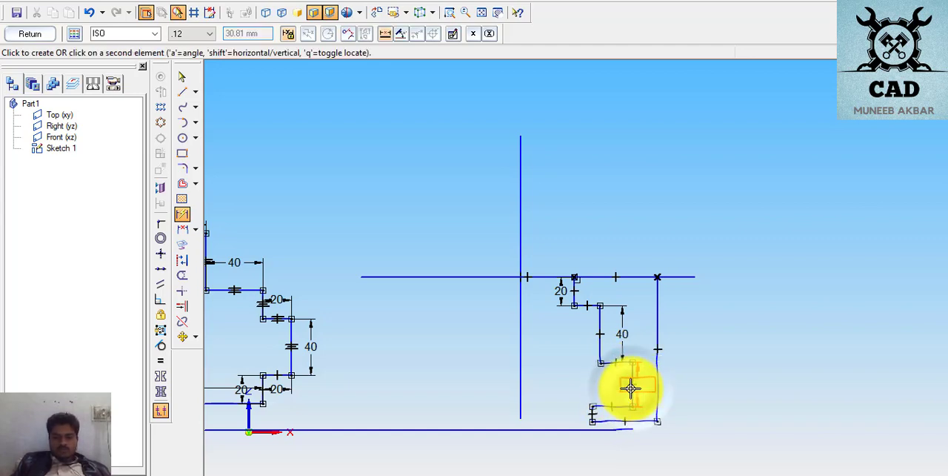
pyautogui.click(624, 388)
pyautogui.write('20')
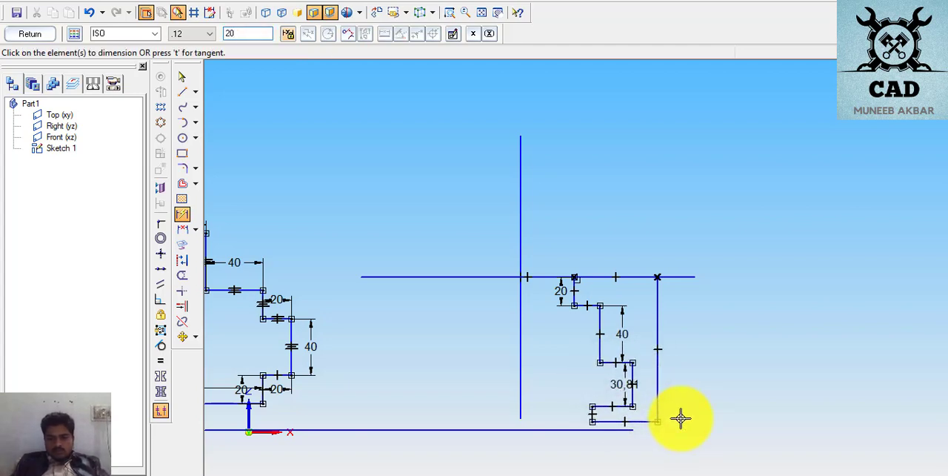
pyautogui.press('Return')
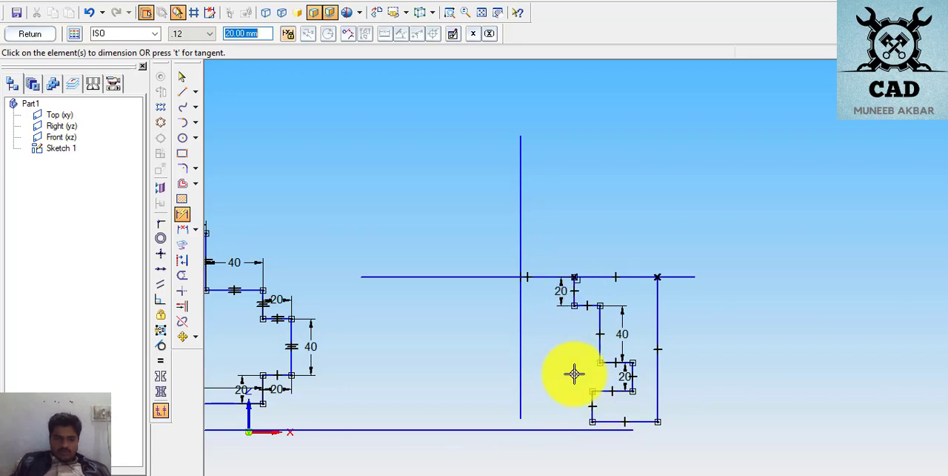
# - Switch to the exercise PDF to check the page 9 profile's vertical dimensions, and return to the Solid Edge sketch to compare the edges
pyautogui.click(485, 474)
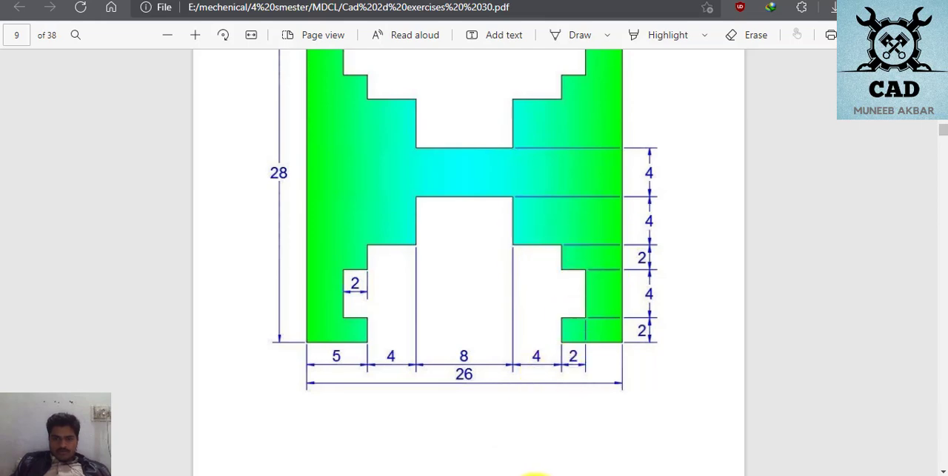
pyautogui.click(461, 474)
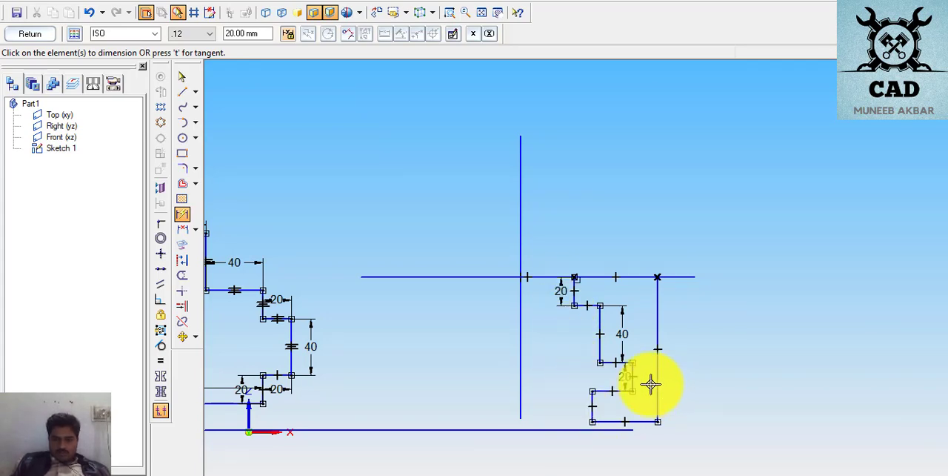
pyautogui.click(604, 351)
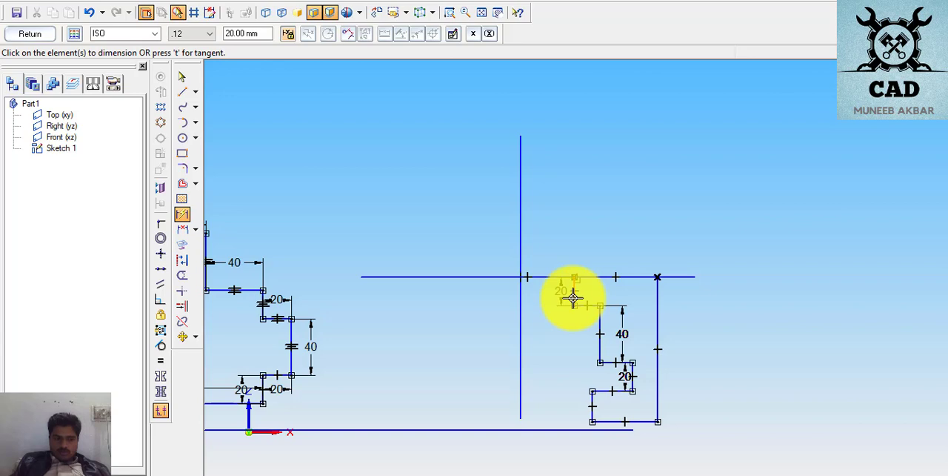
pyautogui.click(576, 289)
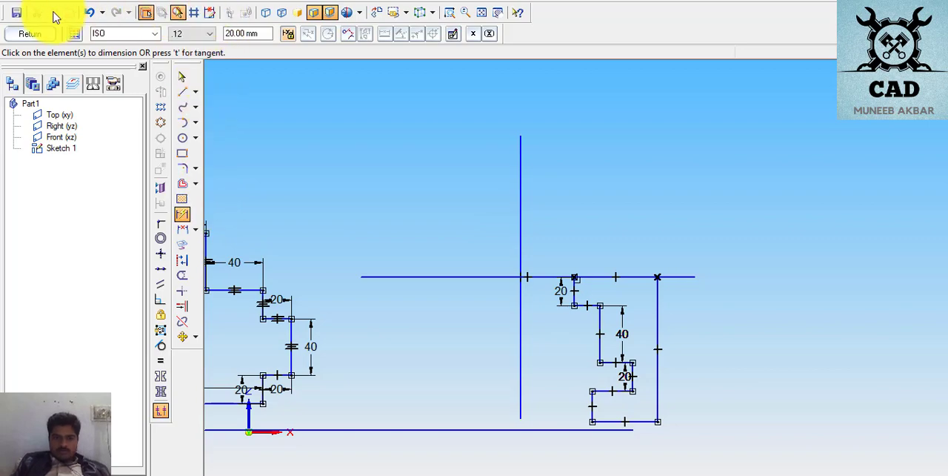
# - Undo the new edge dimensions, the closing line along the centre line and the inner vertical line up to it
pyautogui.click(88, 15)
pyautogui.click(88, 15)
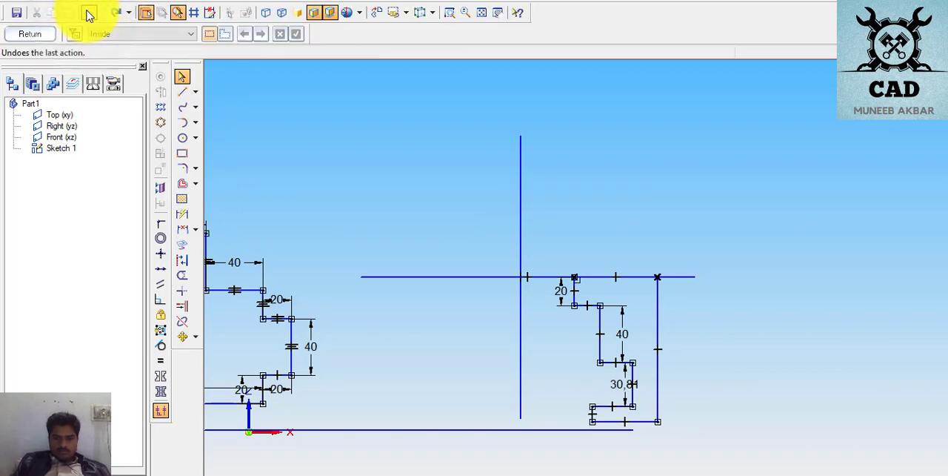
pyautogui.click(88, 15)
pyautogui.click(89, 14)
pyautogui.click(88, 15)
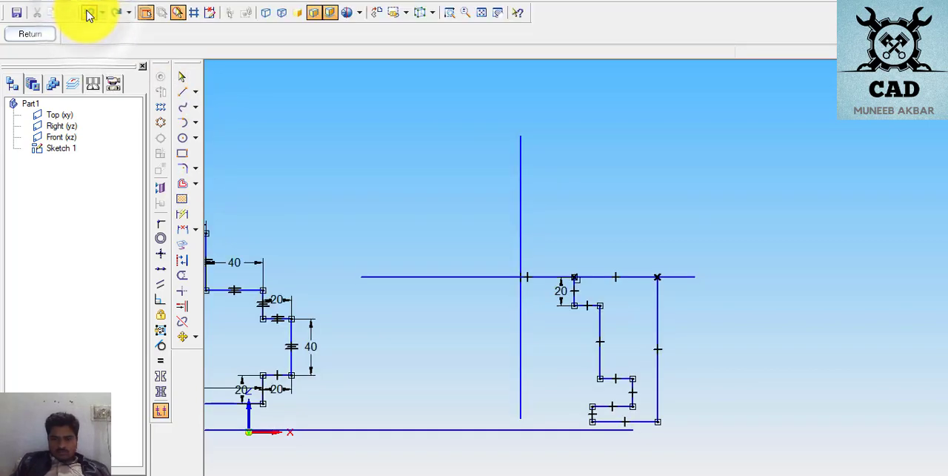
pyautogui.click(88, 15)
pyautogui.click(88, 14)
pyautogui.click(88, 15)
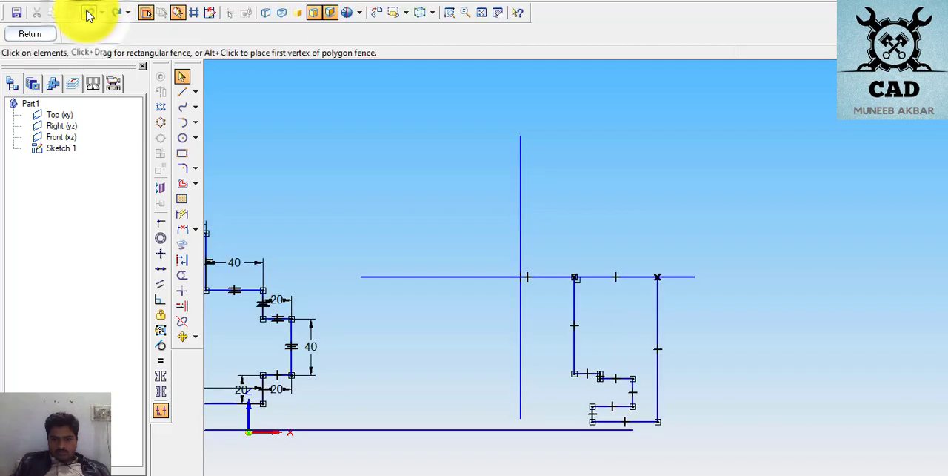
pyautogui.click(89, 15)
pyautogui.click(89, 15)
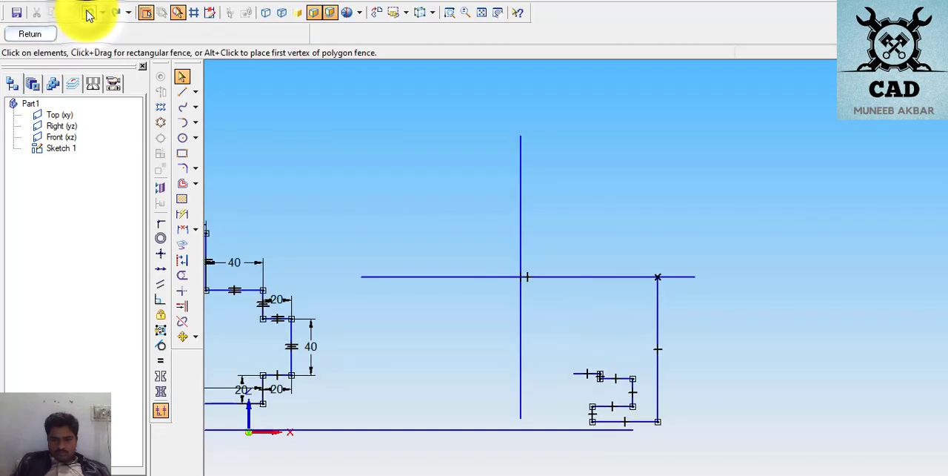
# - Draw two stacked vertical lines from the outline's open end to the horizontal centre line, the upper one about 32 mm long
pyautogui.click(186, 89)
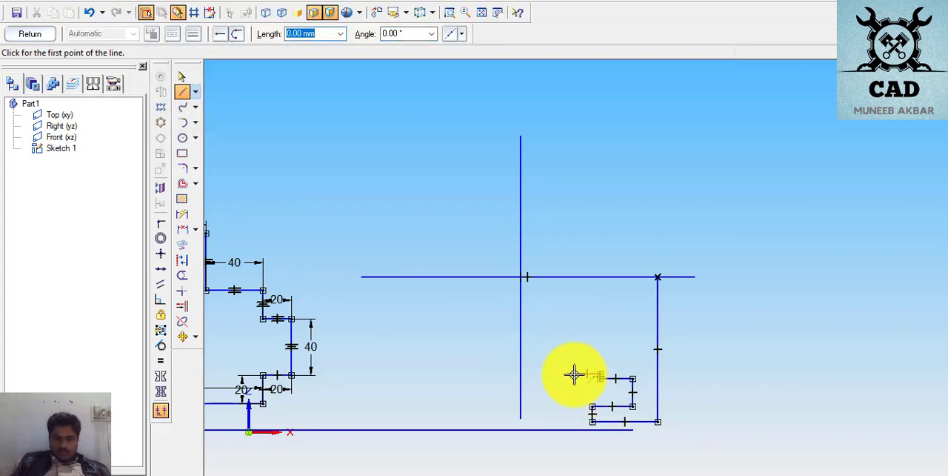
pyautogui.click(574, 373)
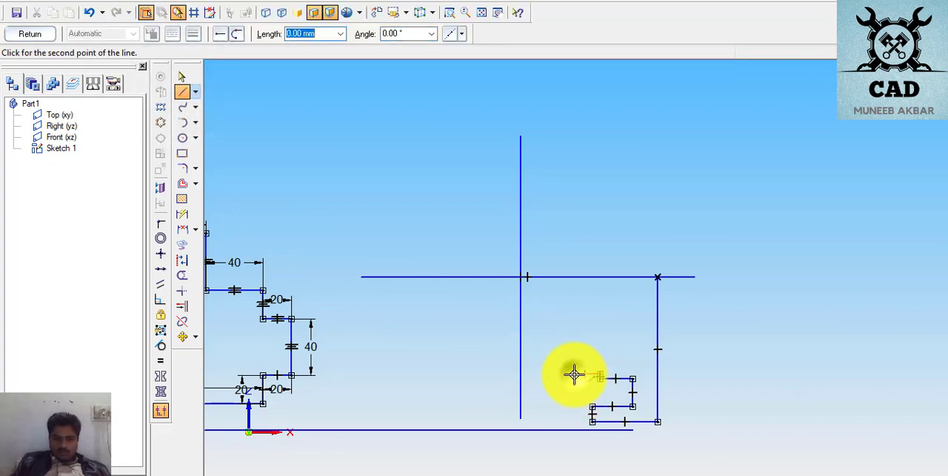
pyautogui.click(574, 322)
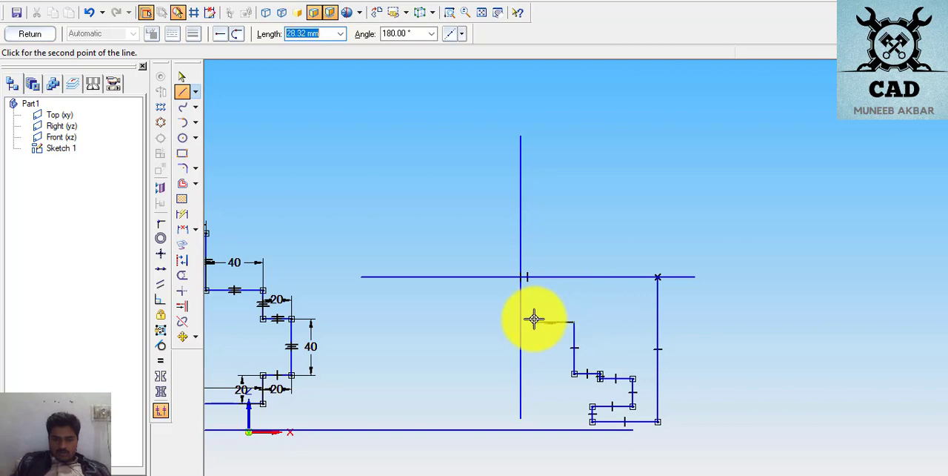
pyautogui.click(575, 277)
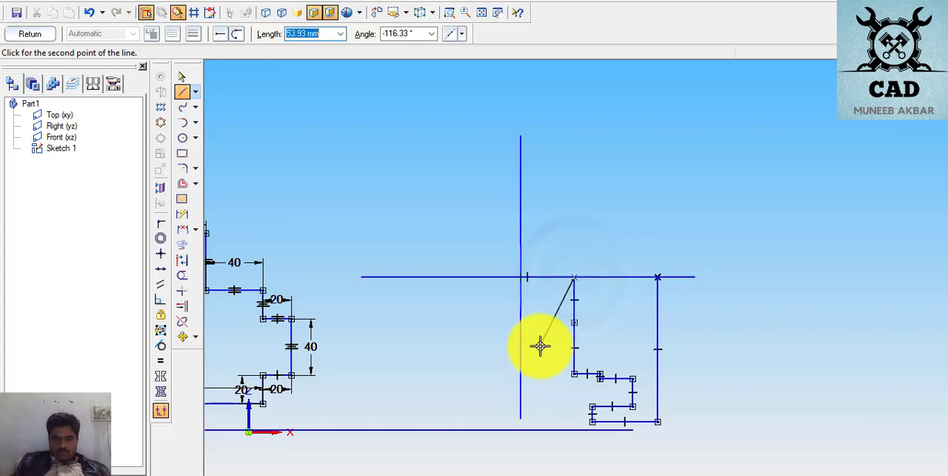
pyautogui.rightClick(540, 344)
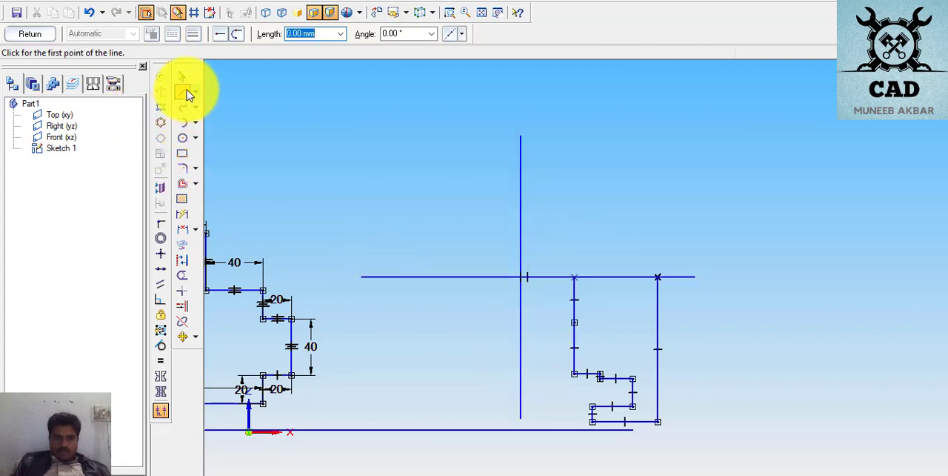
# - Dimension the upper vertical segment below the centre line as 20 mm and the segment beneath it as 40 mm
pyautogui.click(186, 212)
pyautogui.click(575, 301)
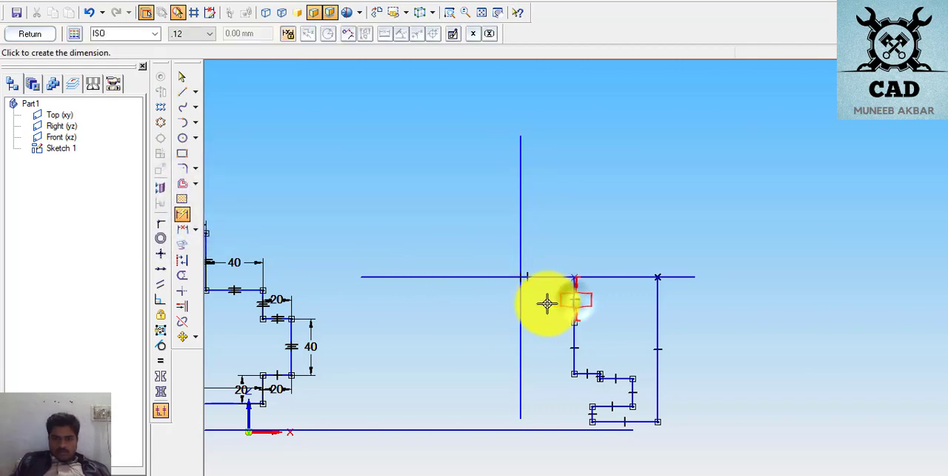
pyautogui.click(546, 302)
pyautogui.write('20')
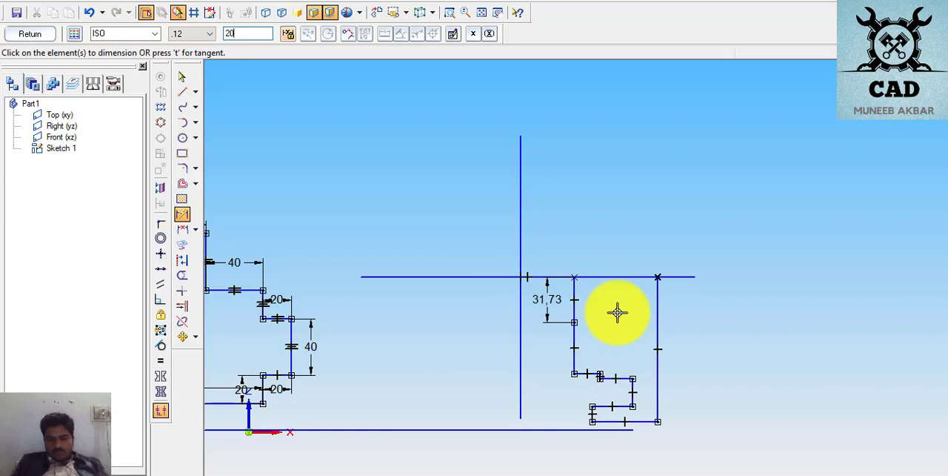
pyautogui.press('Return')
pyautogui.click(574, 322)
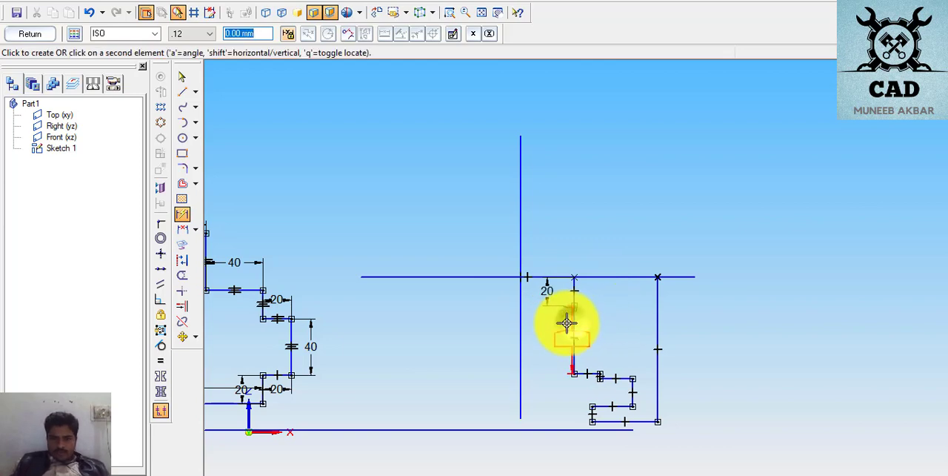
pyautogui.click(556, 323)
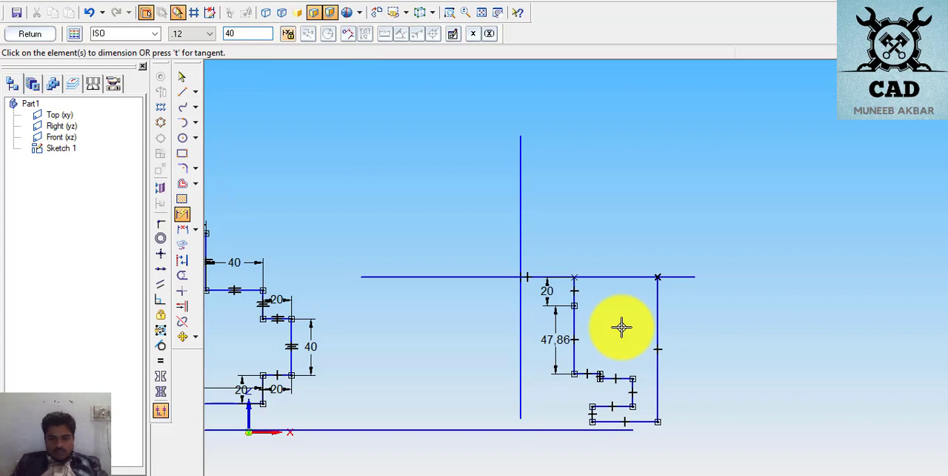
pyautogui.press('Return')
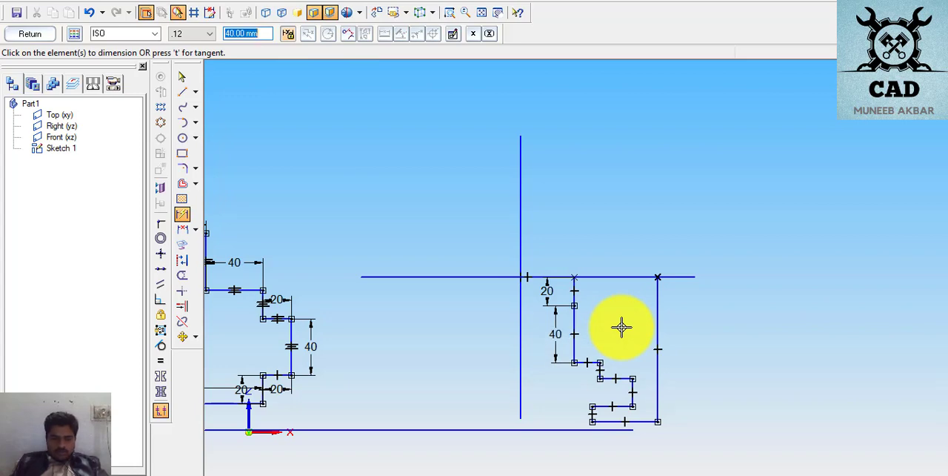
# - Dimension the short vertical step edge as 20 mm and the inner notch's vertical edge as 40 mm
pyautogui.click(600, 372)
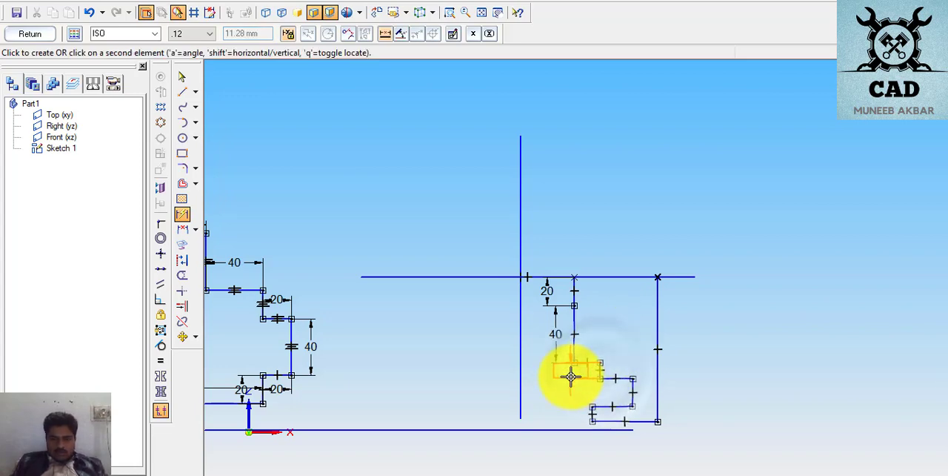
pyautogui.click(578, 377)
pyautogui.write('20')
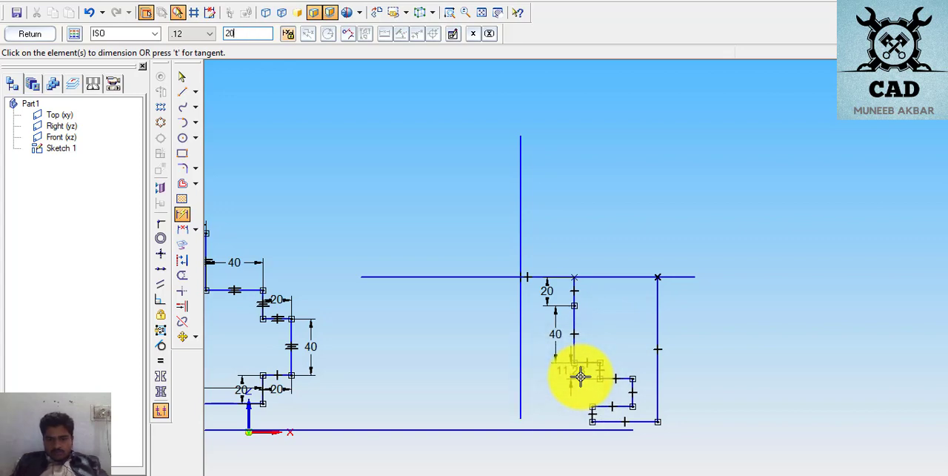
pyautogui.press('Return')
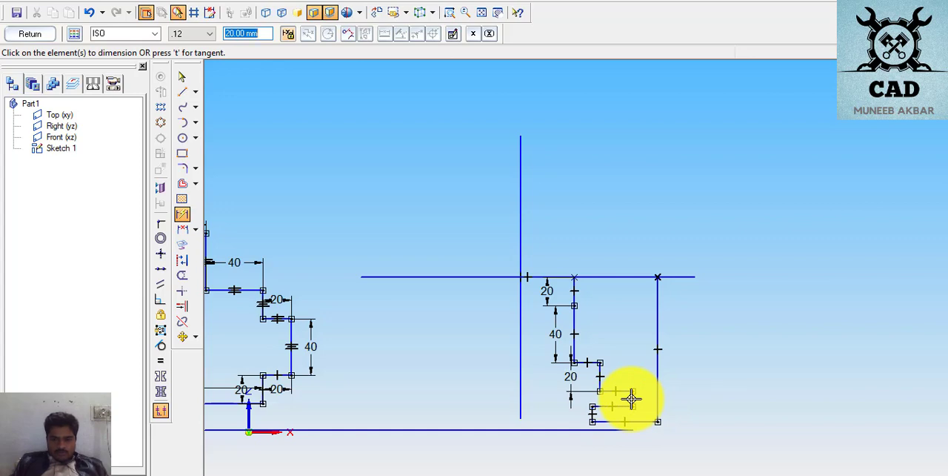
pyautogui.click(630, 396)
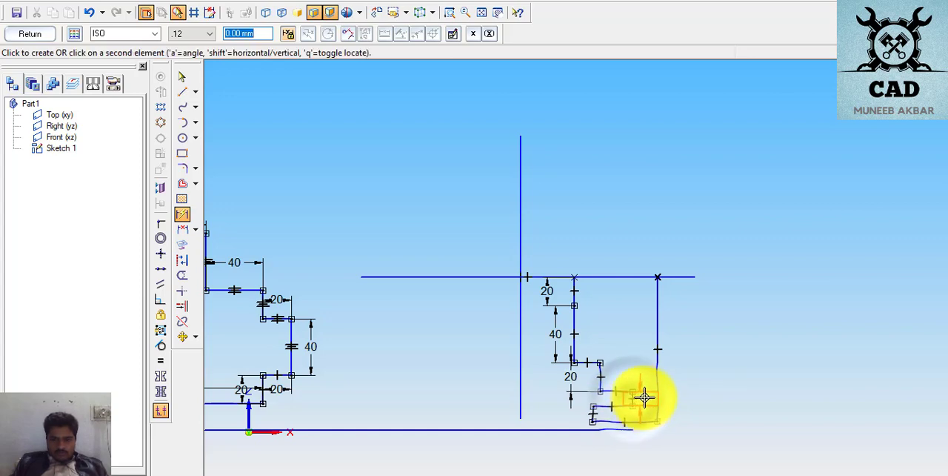
pyautogui.click(641, 396)
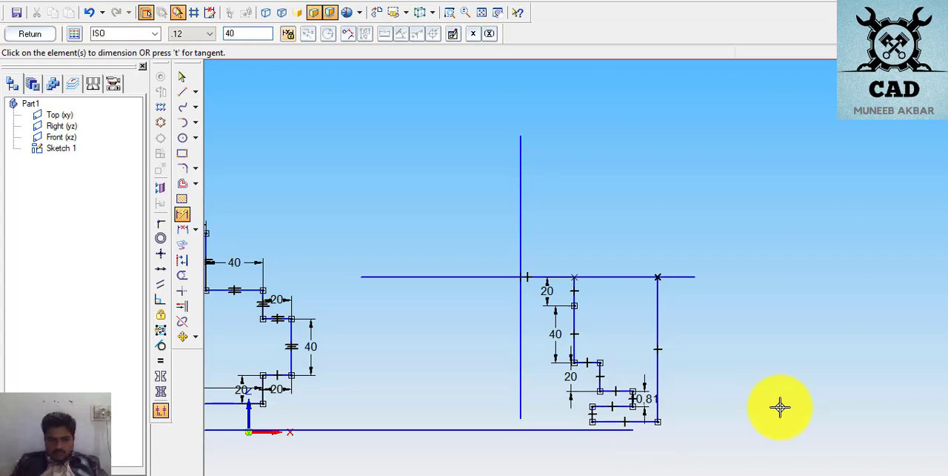
pyautogui.write('40')
pyautogui.press('Return')
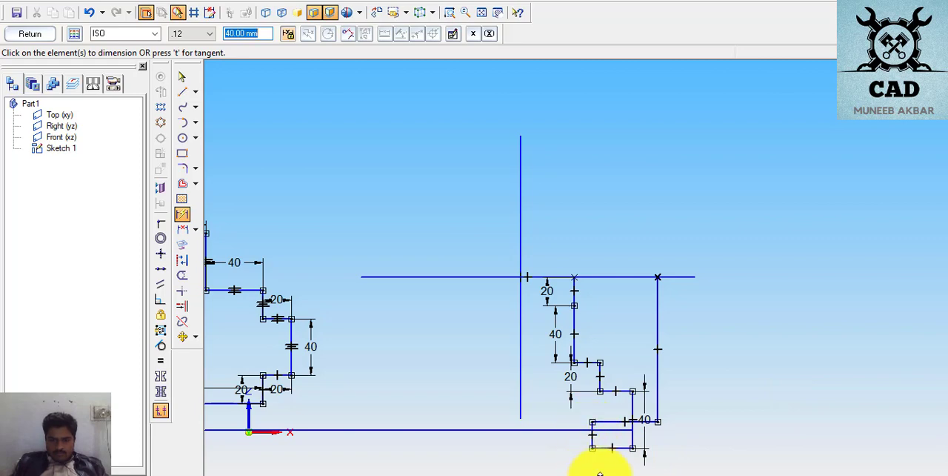
# - Move the right leg's bottom horizontal edge straight down until it lies below the notch's lower edge
pyautogui.click(182, 79)
pyautogui.click(592, 423)
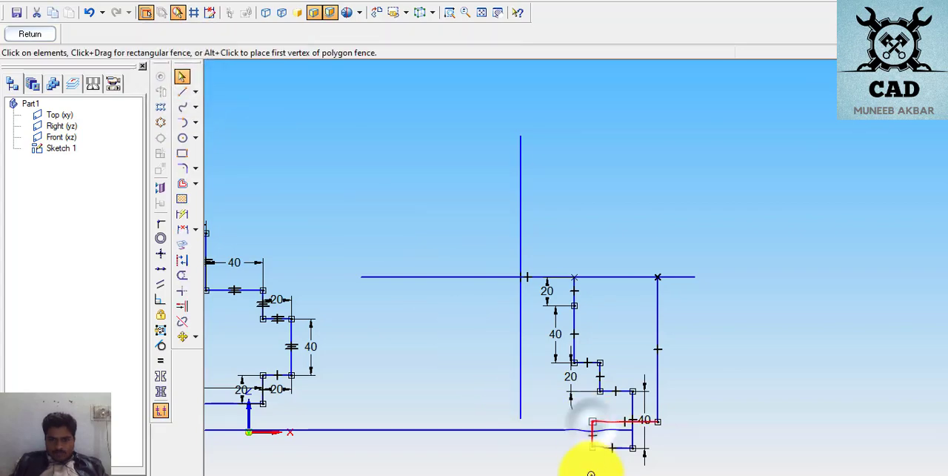
pyautogui.scroll(-1, 723, 439)
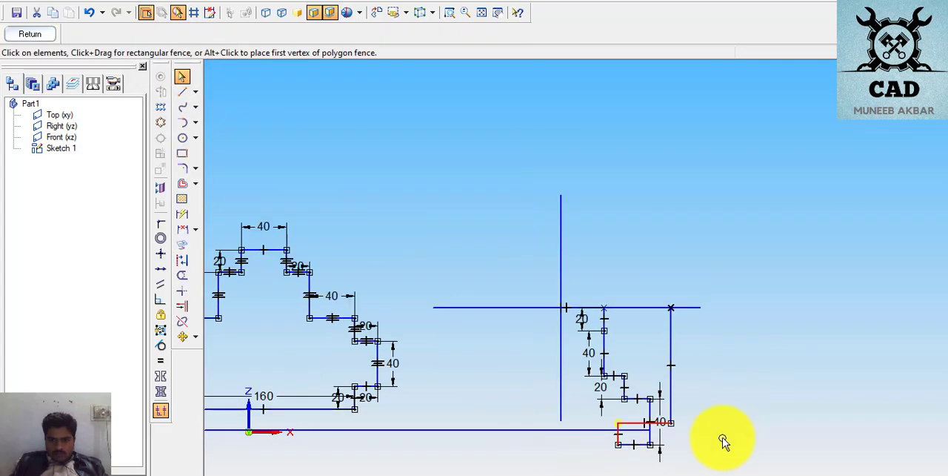
pyautogui.scroll(1, 723, 440)
pyautogui.scroll(2, 681, 467)
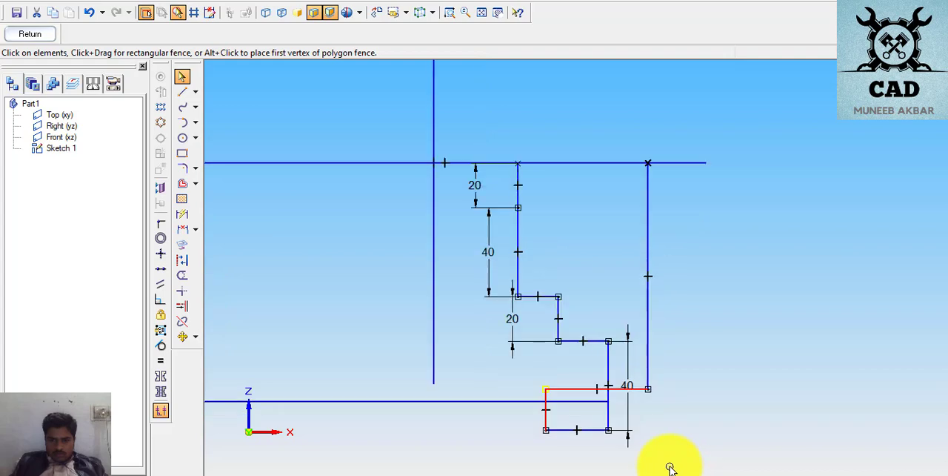
pyautogui.moveTo(568, 388); pyautogui.dragTo(569, 453)
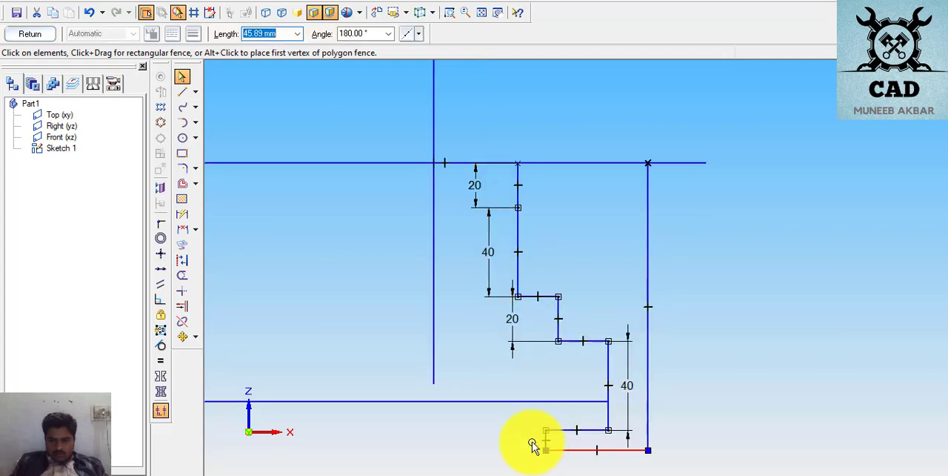
# - Dimension the short vertical edge at the right leg's foot as 20 mm
pyautogui.click(183, 214)
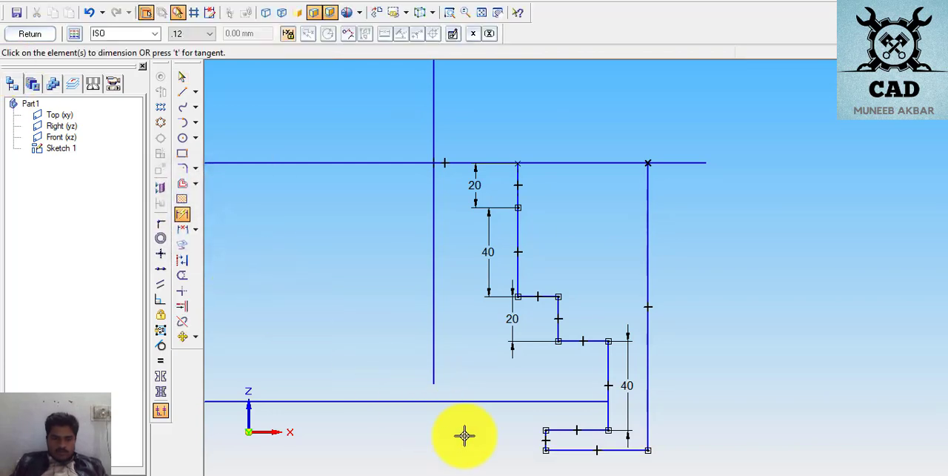
pyautogui.click(546, 440)
pyautogui.click(536, 439)
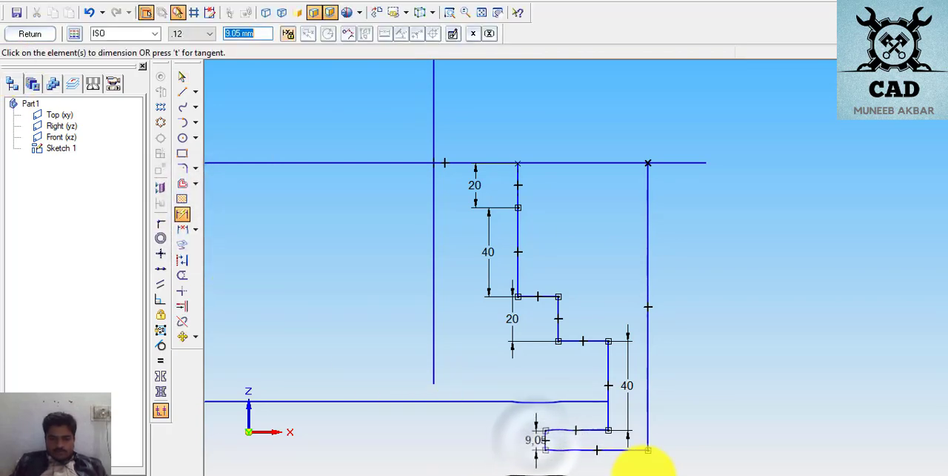
pyautogui.write('20')
pyautogui.press('Return')
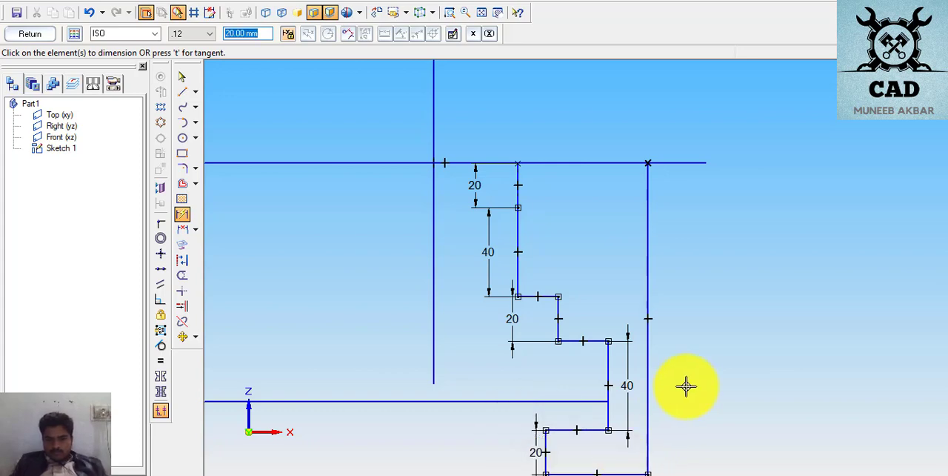
pyautogui.scroll(-2, 693, 400)
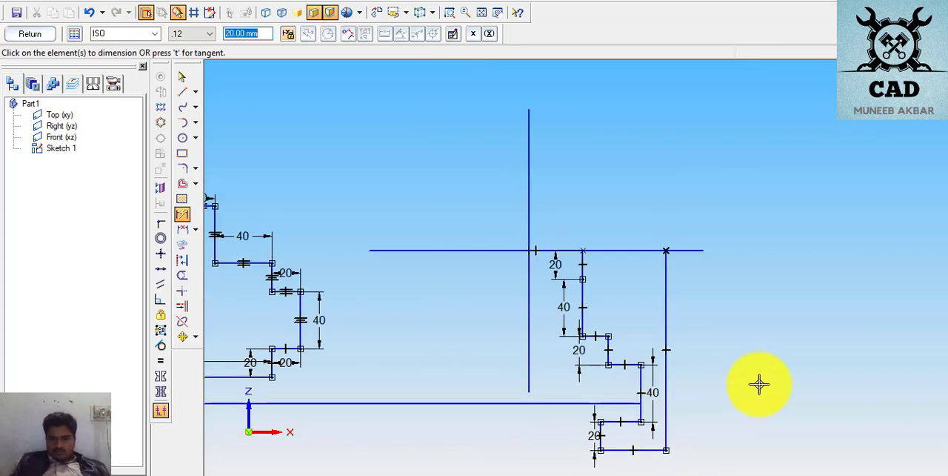
pyautogui.click(563, 305)
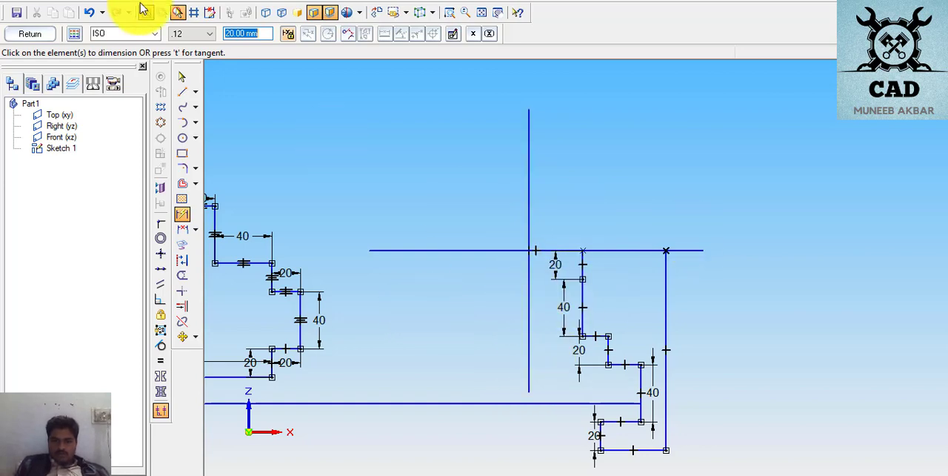
# - Delete the upper vertical segment touching the horizontal centre line together with its 20 mm dimension
pyautogui.click(181, 76)
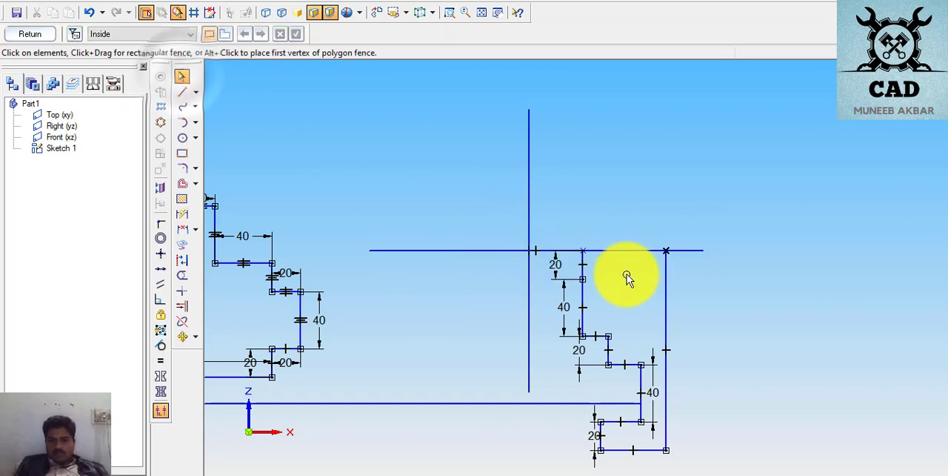
pyautogui.click(581, 269)
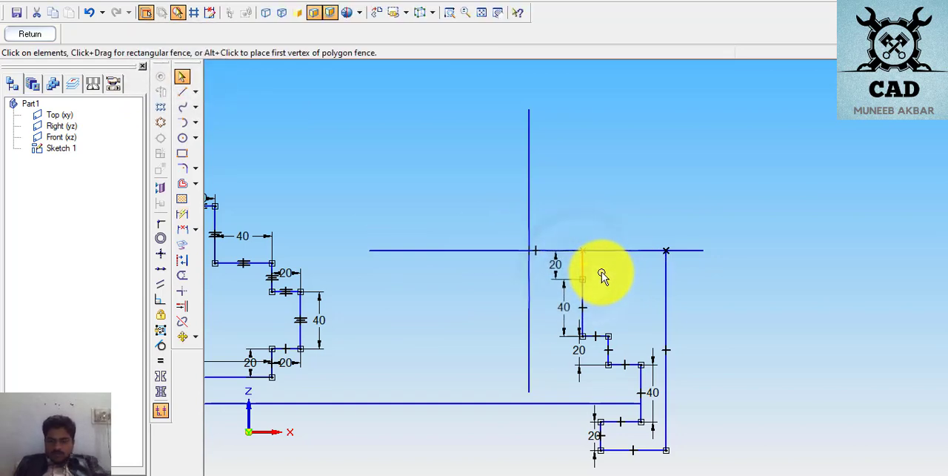
pyautogui.press('Delete')
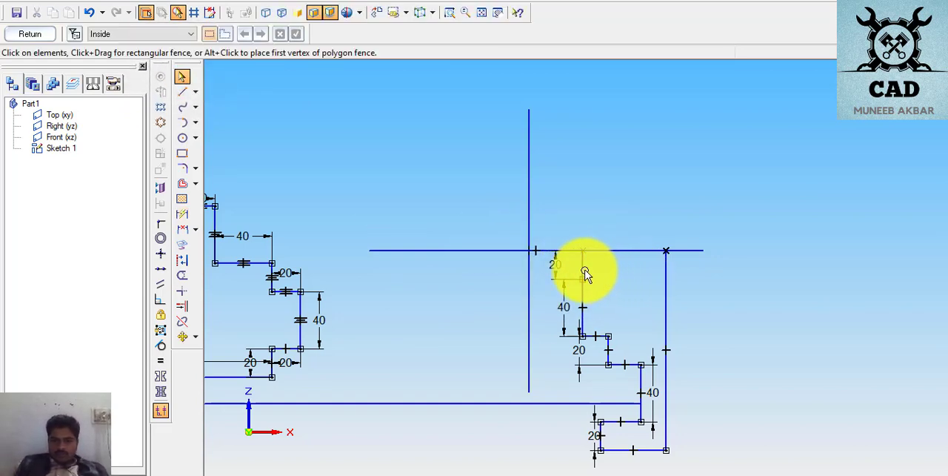
pyautogui.click(582, 270)
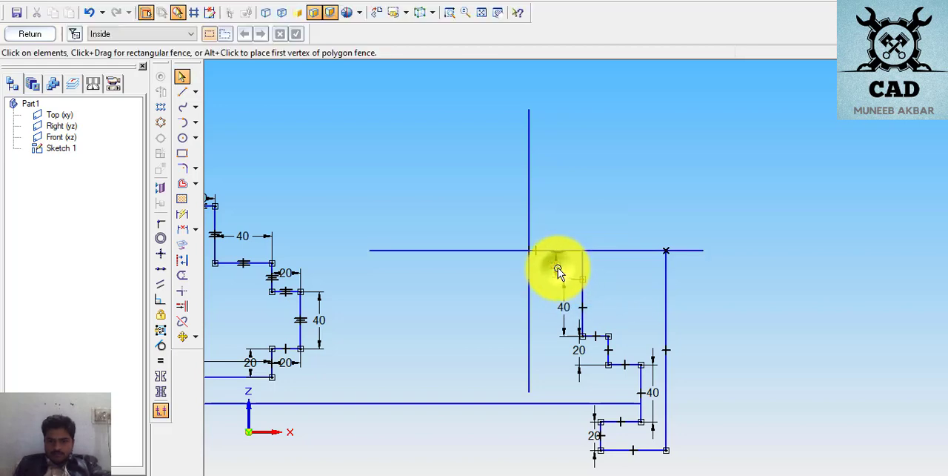
pyautogui.click(558, 268)
pyautogui.press('Delete')
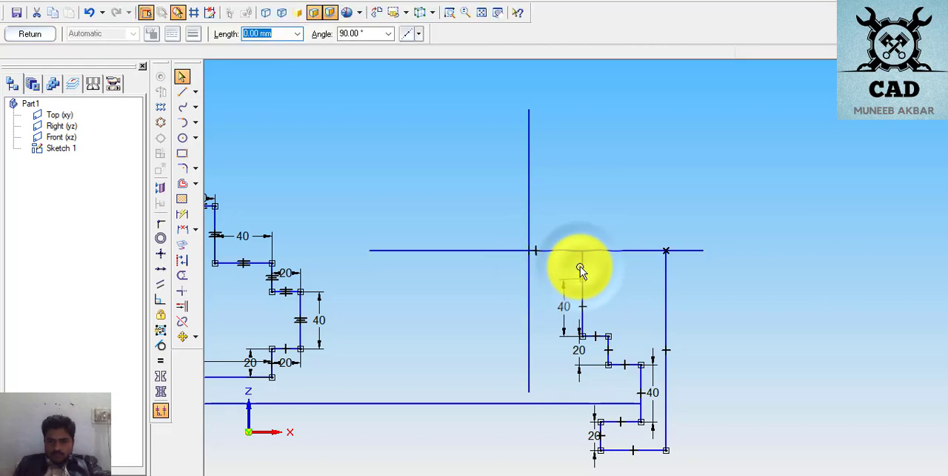
# - Draw a horizontal line about 79 mm long from the open end across the vertical centre line, then two steps down, ending in an edge about 19 mm long
pyautogui.click(181, 91)
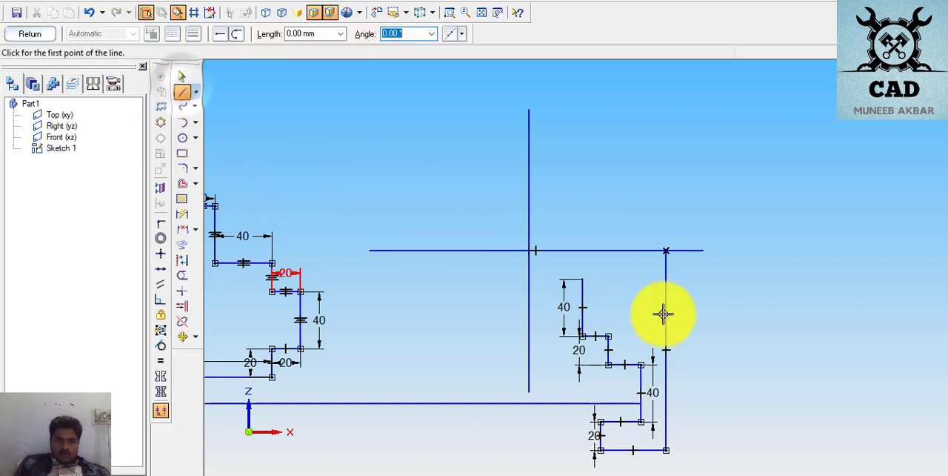
pyautogui.click(580, 280)
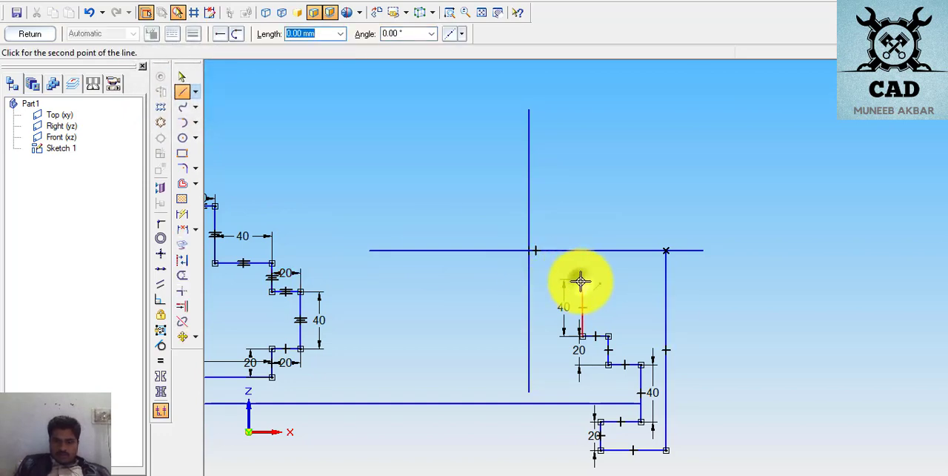
pyautogui.click(471, 278)
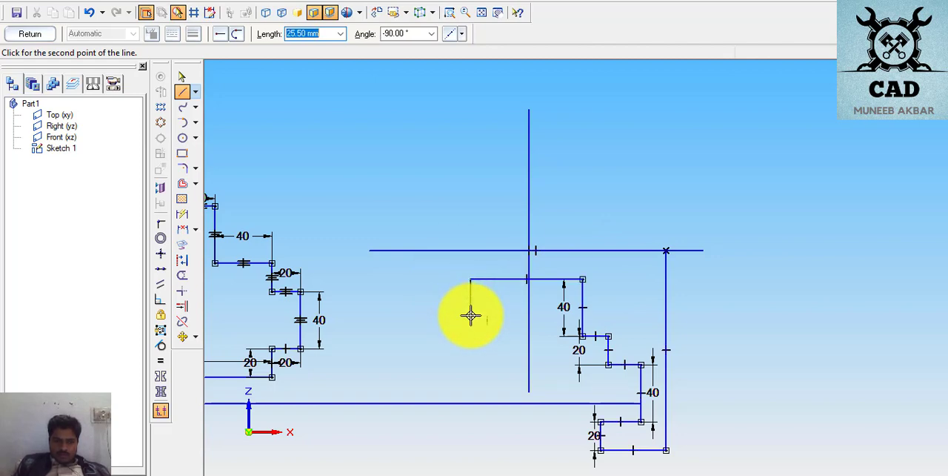
pyautogui.click(470, 321)
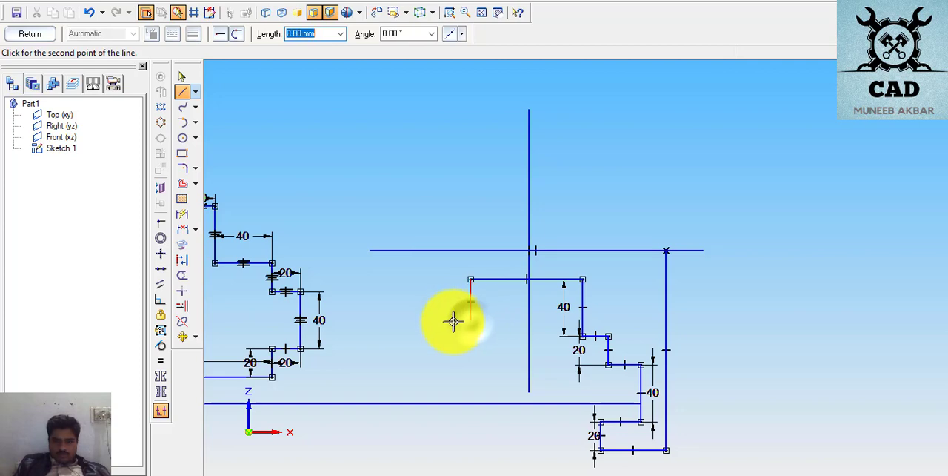
pyautogui.click(432, 322)
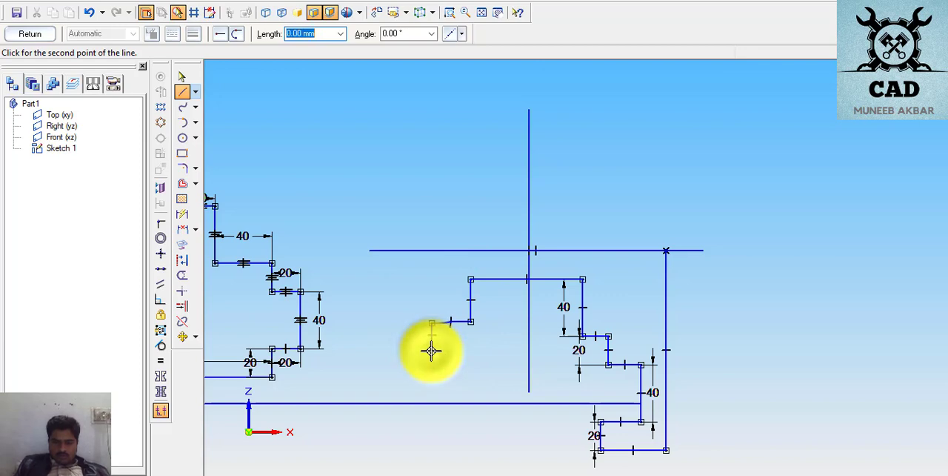
pyautogui.click(432, 351)
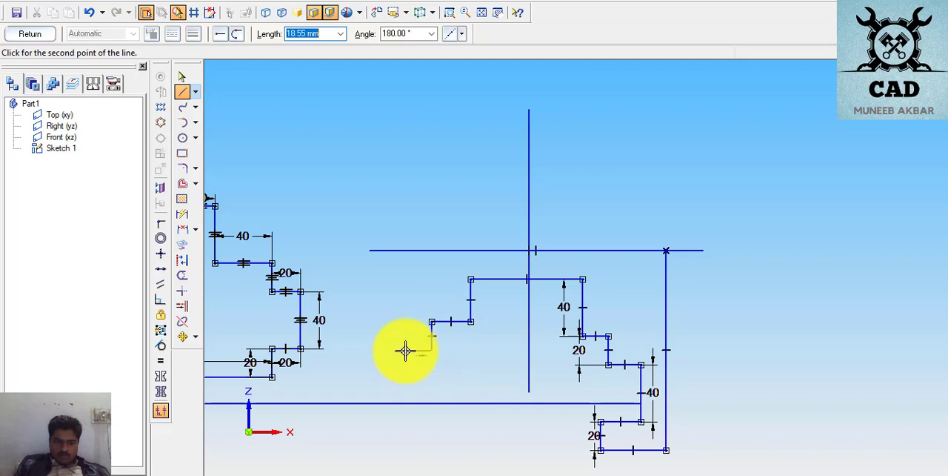
pyautogui.click(404, 350)
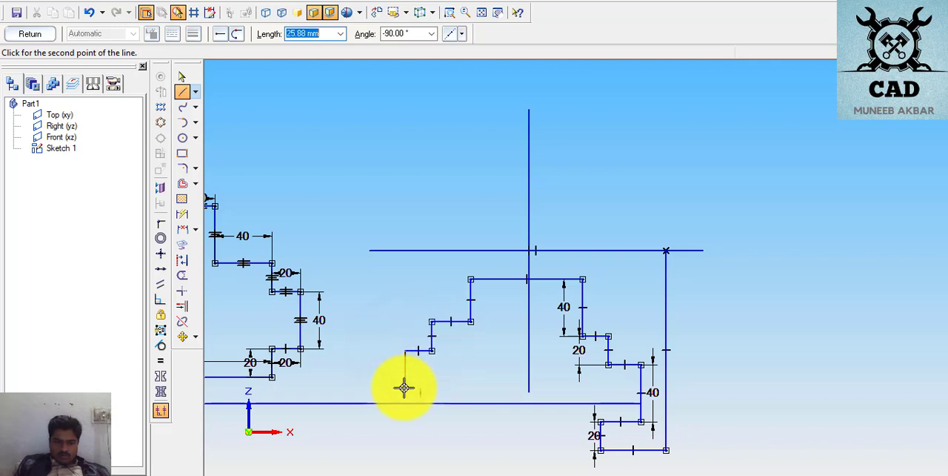
# - Continue the left leg with a vertical edge about 26 mm long, an inward notch, a bottom edge and an outer vertical up to the horizontal centre line
pyautogui.click(405, 388)
pyautogui.click(437, 388)
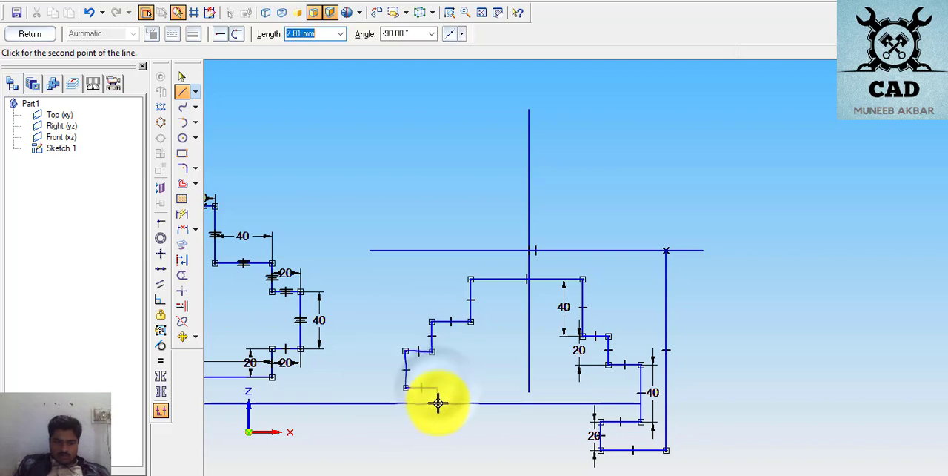
pyautogui.click(437, 415)
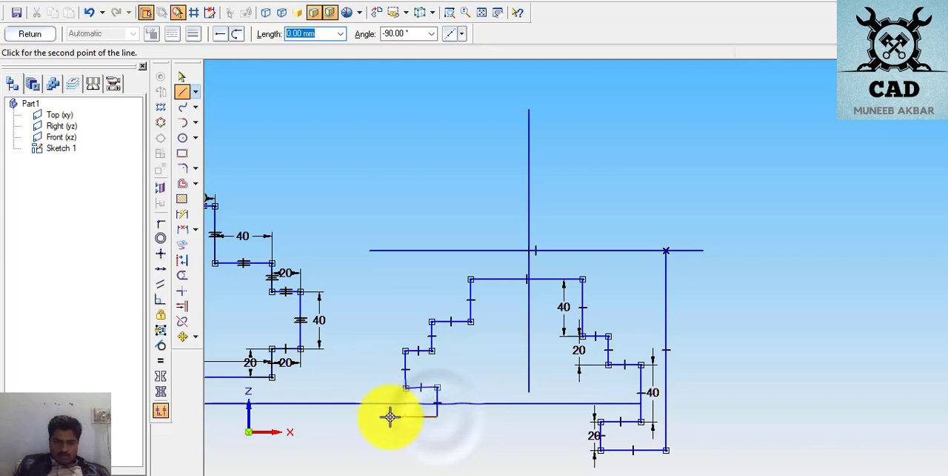
pyautogui.click(384, 415)
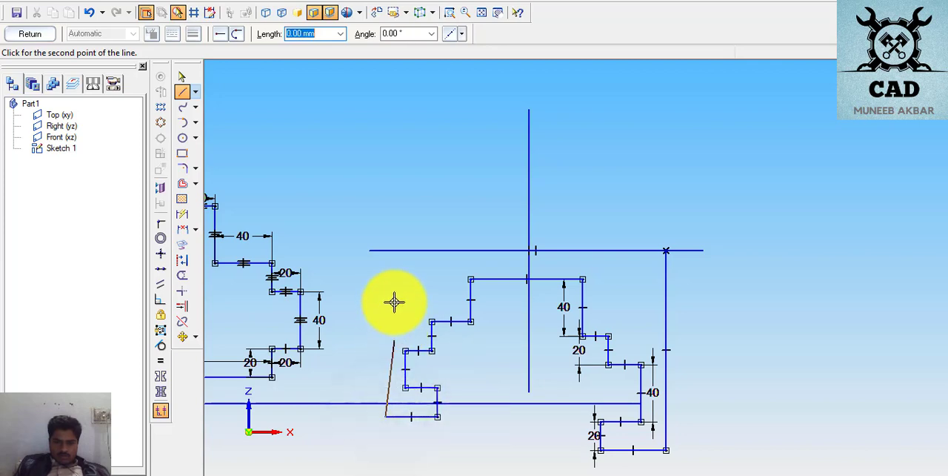
pyautogui.click(382, 250)
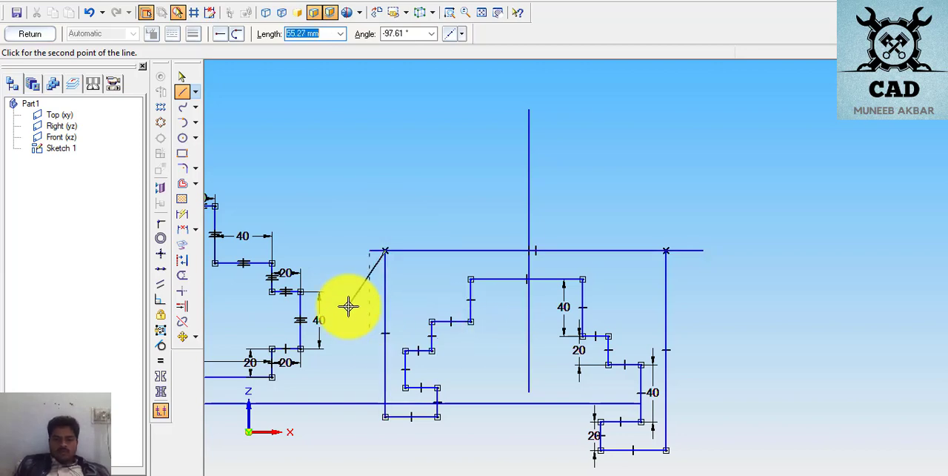
pyautogui.rightClick(369, 291)
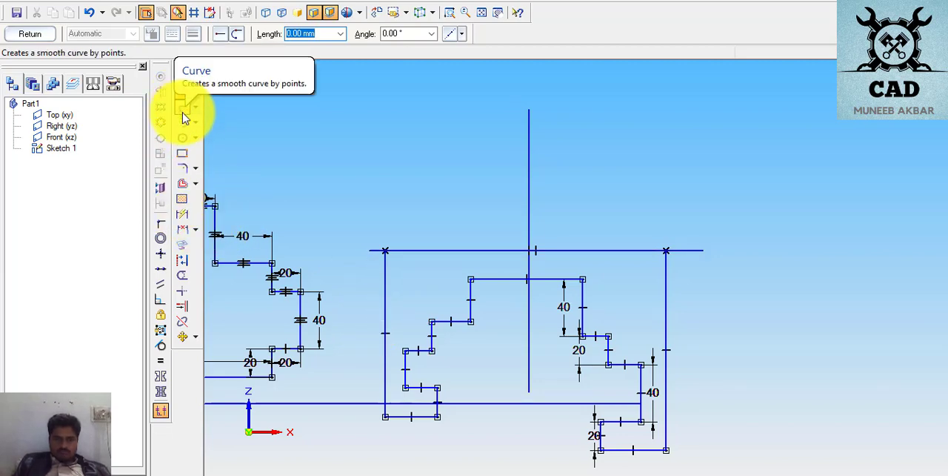
# - Apply Equal constraints between the left leg's three upper vertical edges and their matching dimensioned edges on the right leg
pyautogui.click(184, 217)
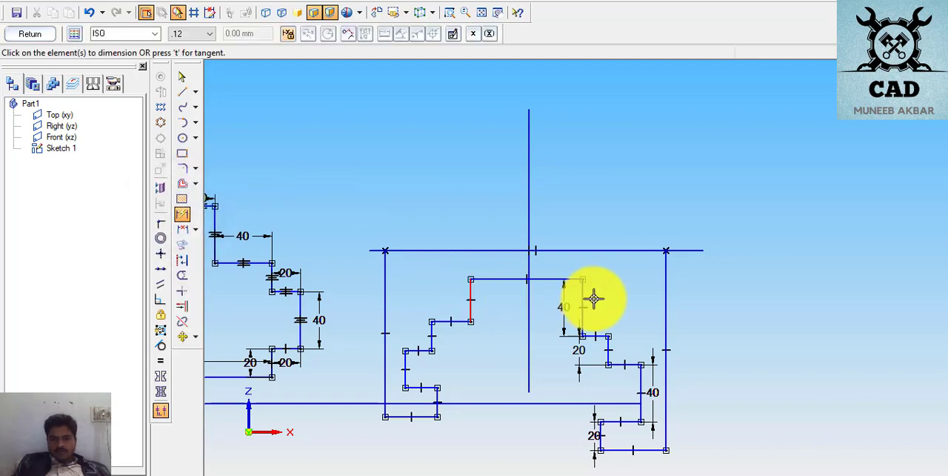
pyautogui.click(160, 361)
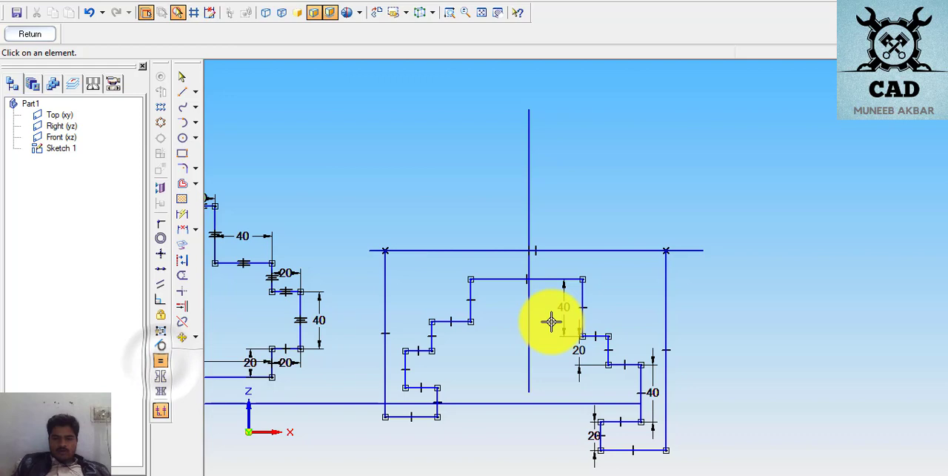
pyautogui.click(471, 296)
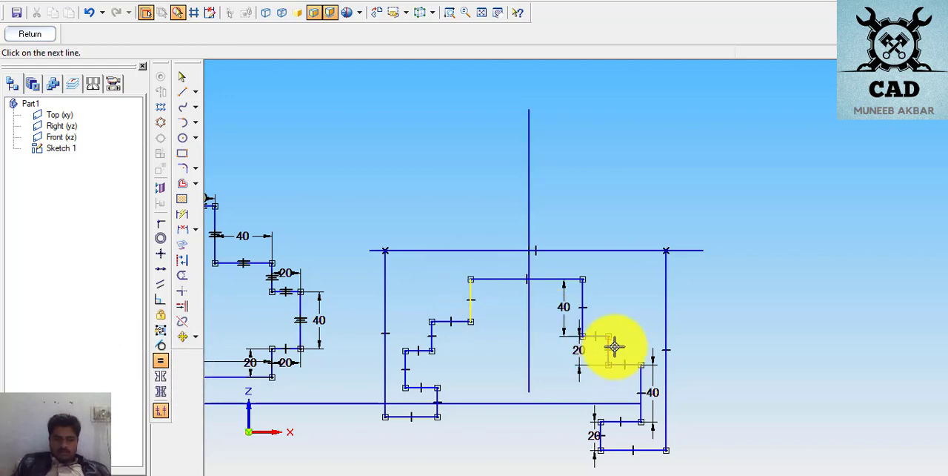
pyautogui.click(582, 296)
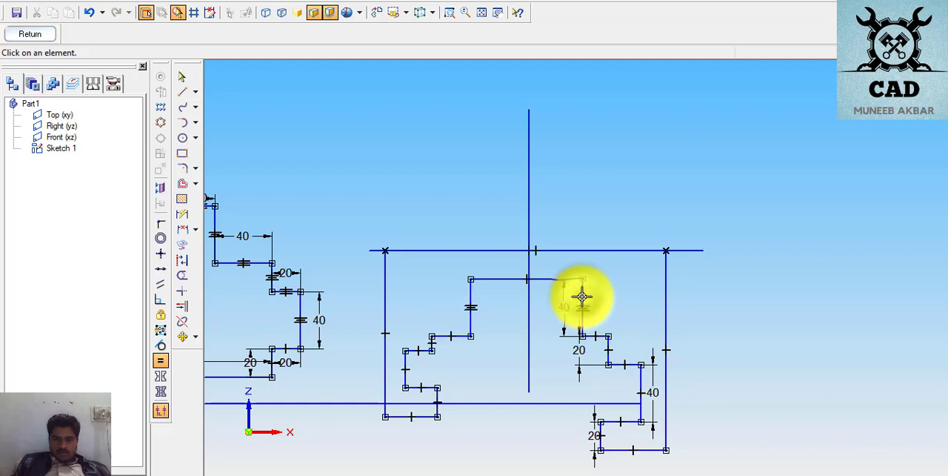
pyautogui.click(431, 343)
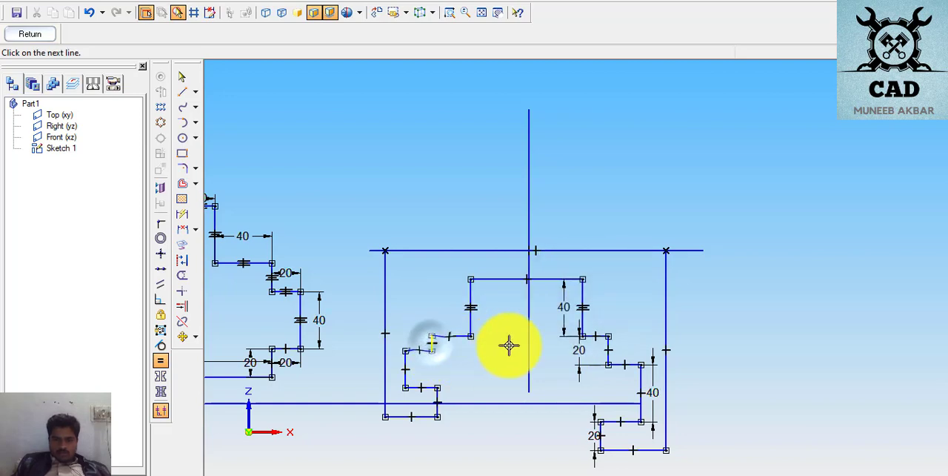
pyautogui.click(608, 348)
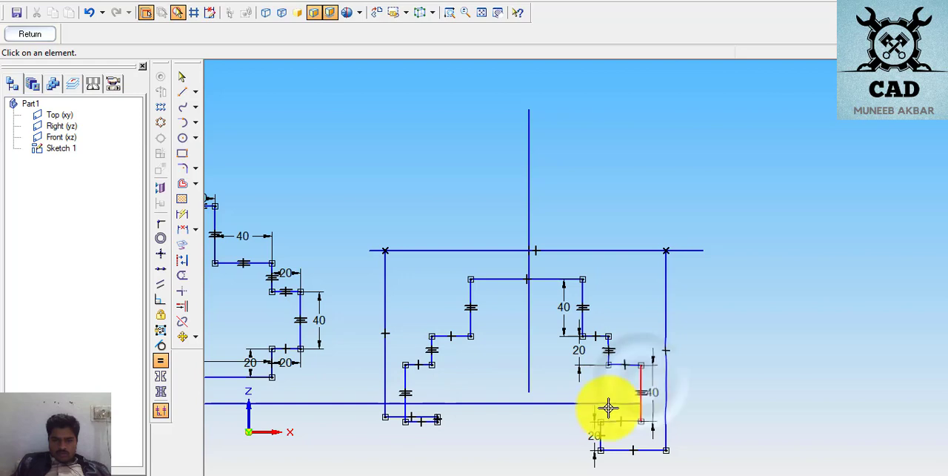
# - Move the left leg's bottom edge down so it sits below the inward notch edge
pyautogui.scroll(4, 409, 431)
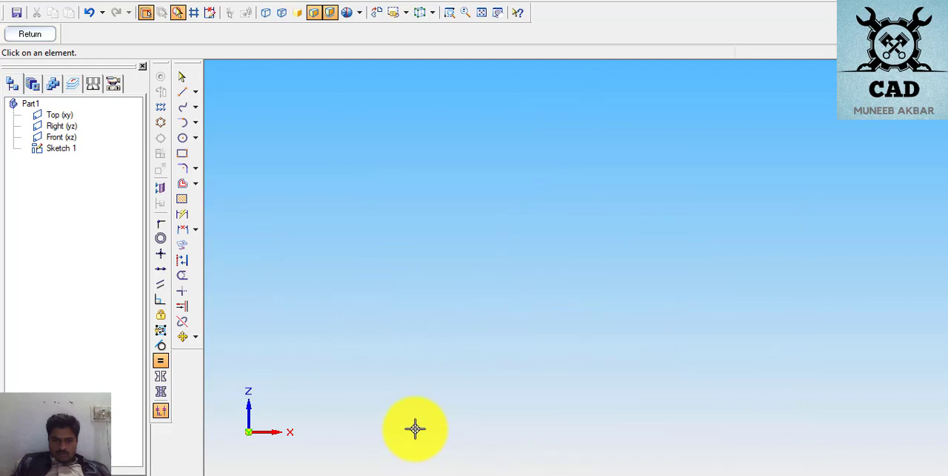
pyautogui.click(181, 76)
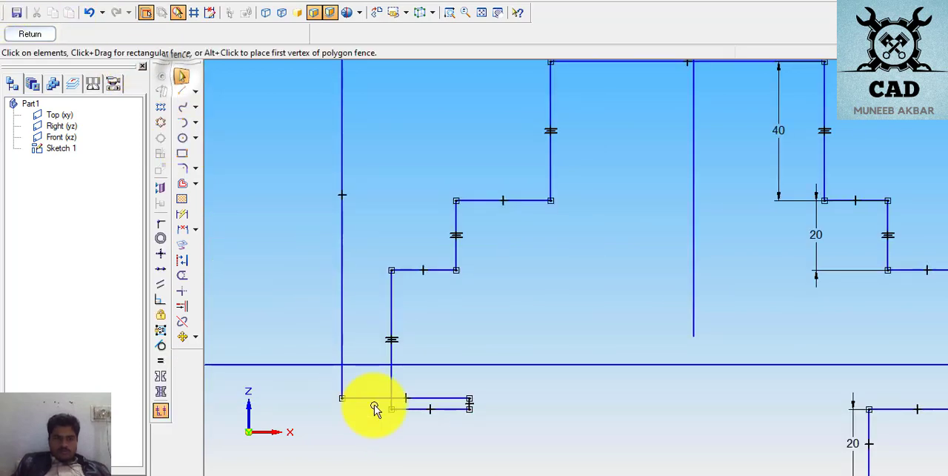
pyautogui.click(420, 402)
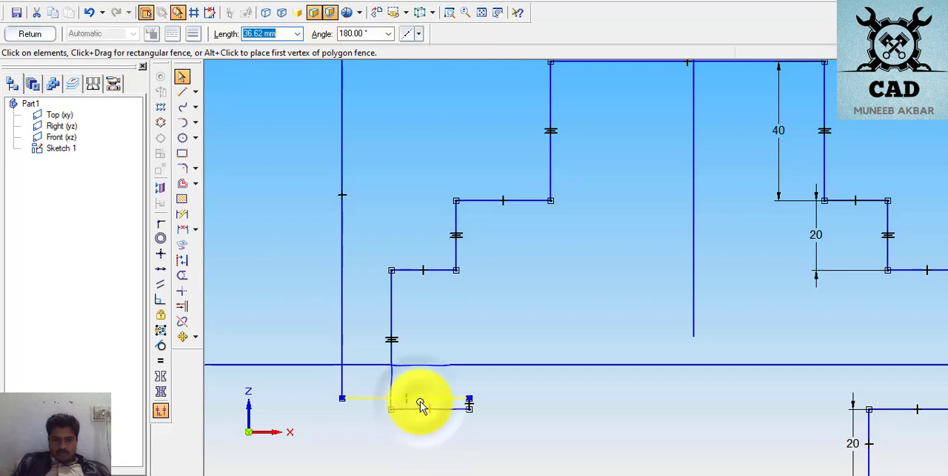
pyautogui.moveTo(420, 401); pyautogui.dragTo(419, 432)
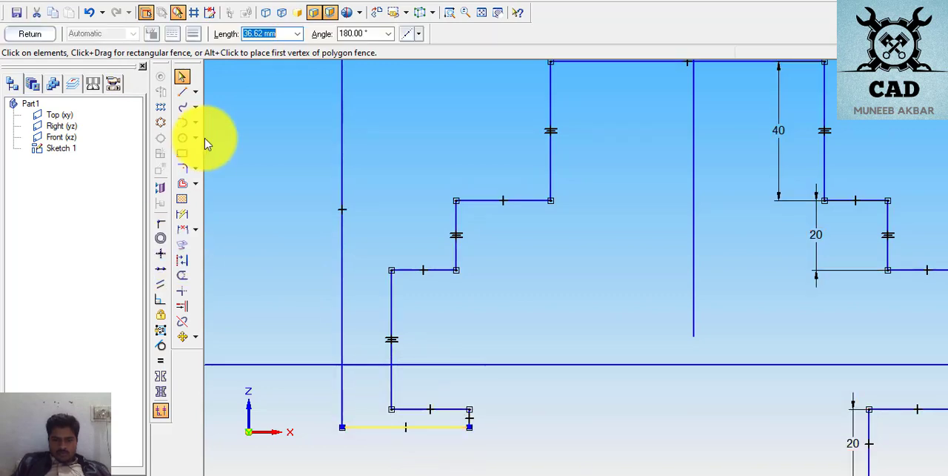
# - Apply an Equal constraint between the left leg's short inner vertical edge and the right leg's matching 20 mm edge
pyautogui.click(162, 360)
pyautogui.scroll(-2, 815, 441)
pyautogui.scroll(-1, 826, 441)
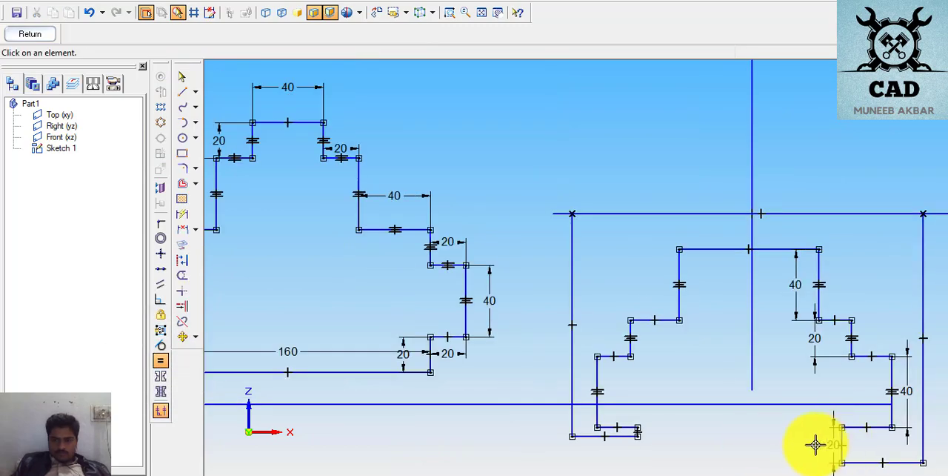
pyautogui.scroll(2, 635, 437)
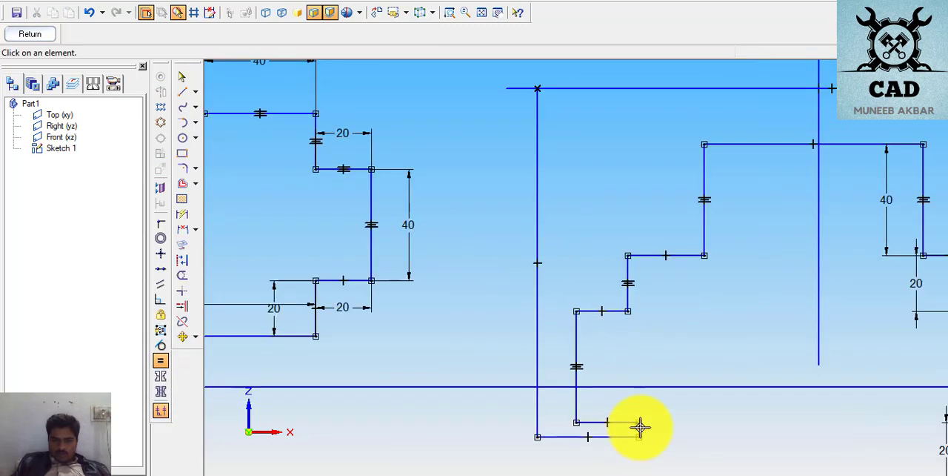
pyautogui.click(640, 427)
pyautogui.scroll(-2, 866, 452)
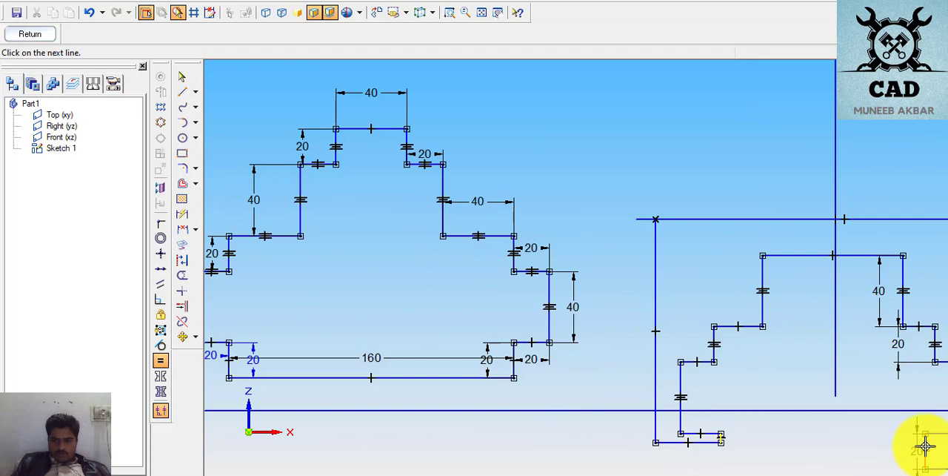
pyautogui.click(923, 444)
# - Delete the vertical centre line and trim the top horizontal line's overhanging ends at the two outer vertical edges
pyautogui.scroll(-2, 915, 443)
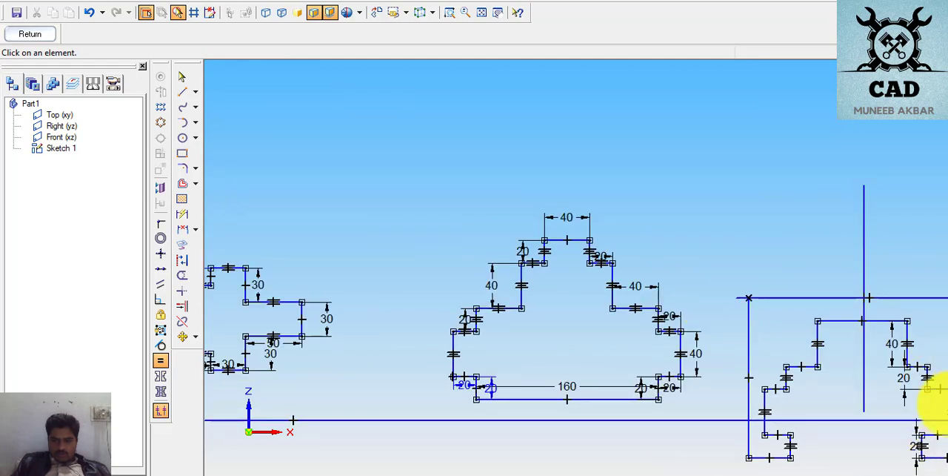
pyautogui.scroll(2, 934, 388)
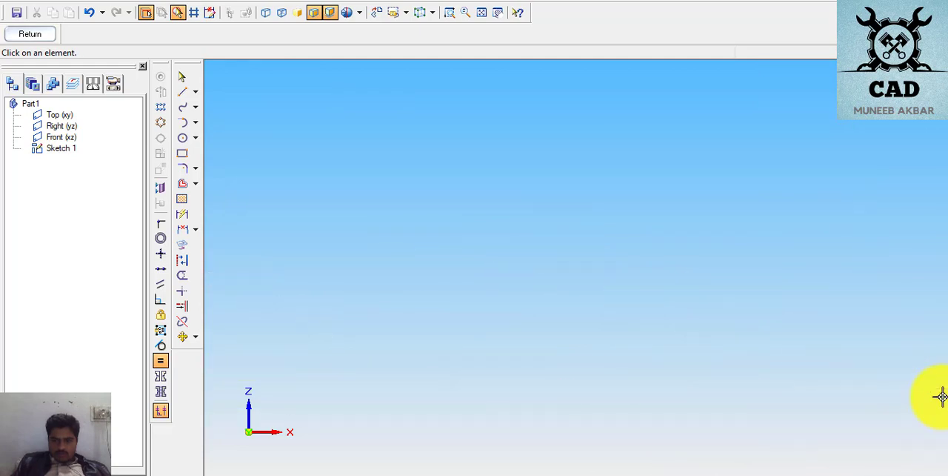
pyautogui.click(500, 13)
pyautogui.moveTo(617, 170)
pyautogui.mouseDown()
pyautogui.moveTo(333, 81)
pyautogui.moveTo(286, 47)
pyautogui.moveTo(311, 82)
pyautogui.mouseUp()
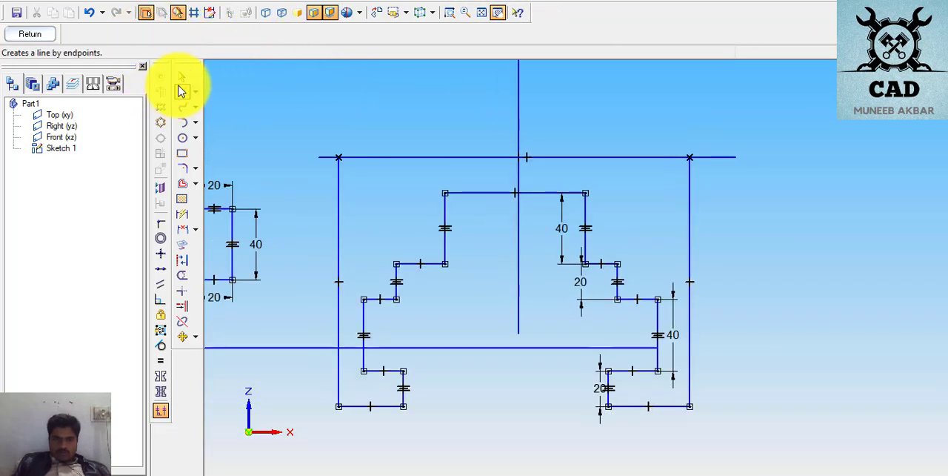
pyautogui.press('Escape')
pyautogui.click(521, 129)
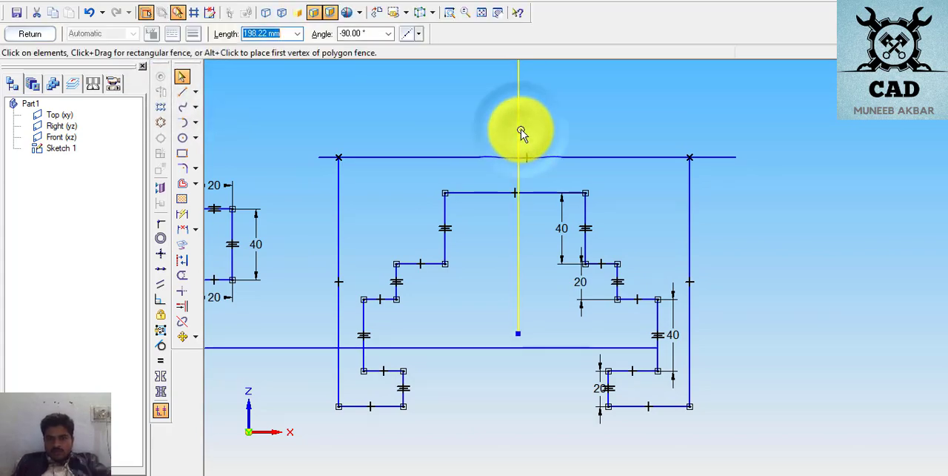
pyautogui.press('Delete')
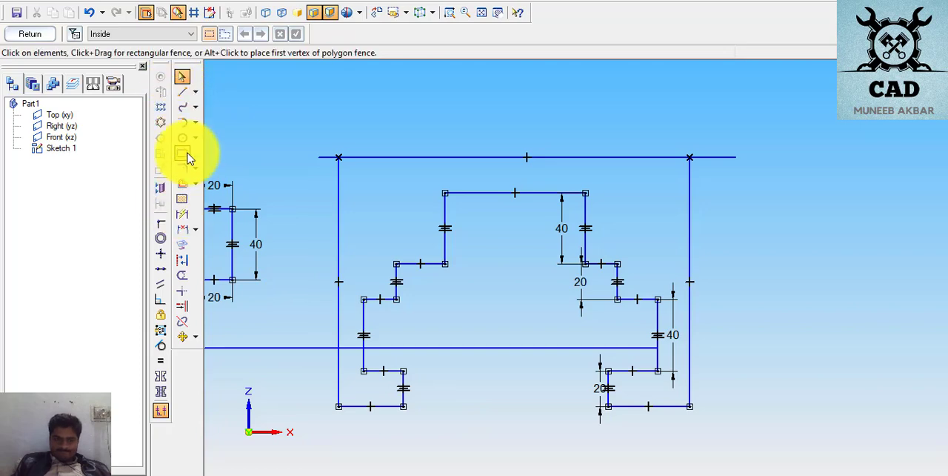
pyautogui.click(181, 275)
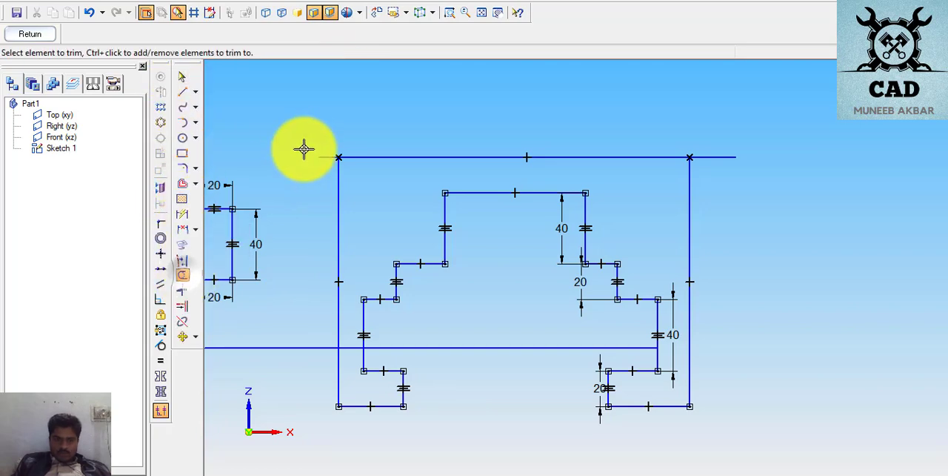
pyautogui.moveTo(322, 157); pyautogui.dragTo(721, 155)
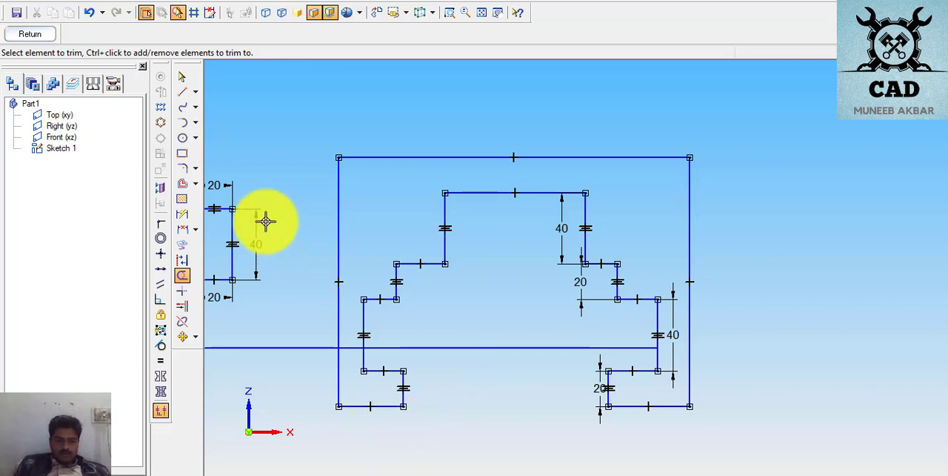
# - Dimension the left leg's bottom edge as 50 mm and the upper left step's horizontal edge as 40 mm
pyautogui.click(181, 214)
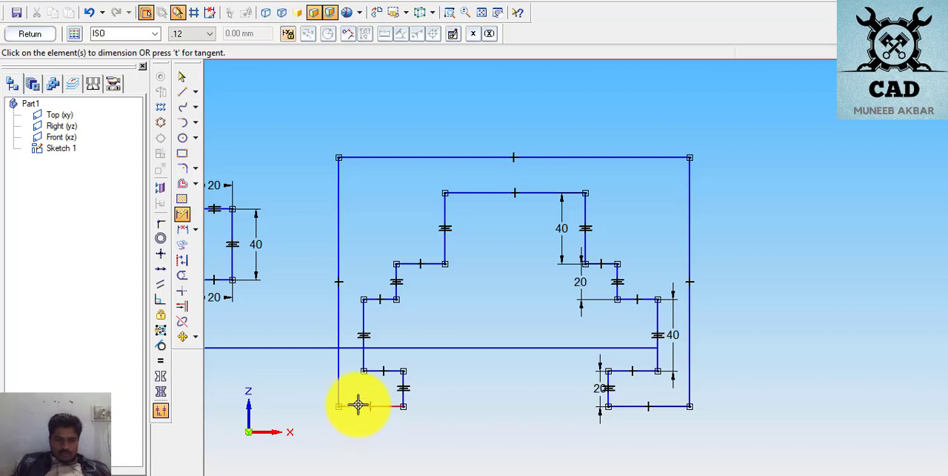
pyautogui.click(358, 404)
pyautogui.click(359, 426)
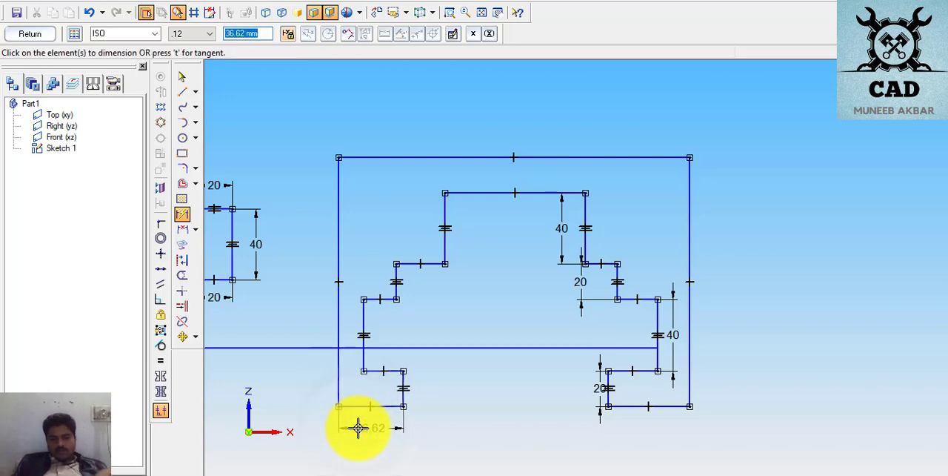
pyautogui.write('50')
pyautogui.press('Return')
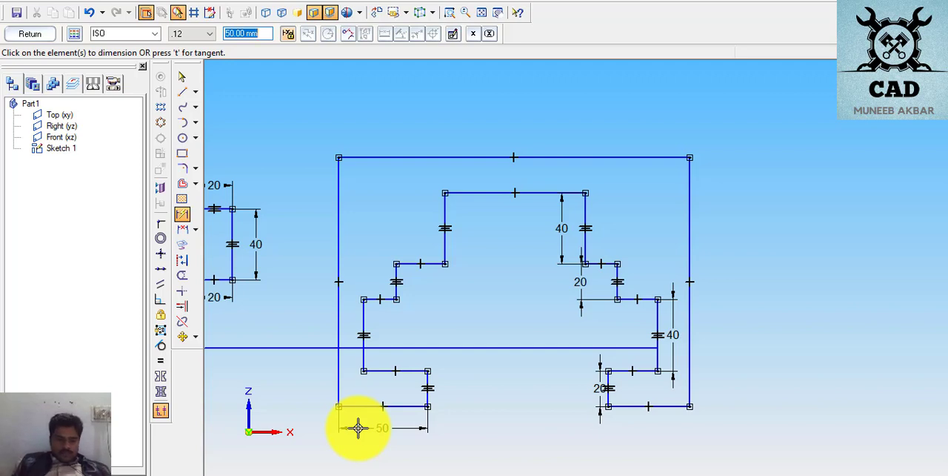
pyautogui.click(428, 264)
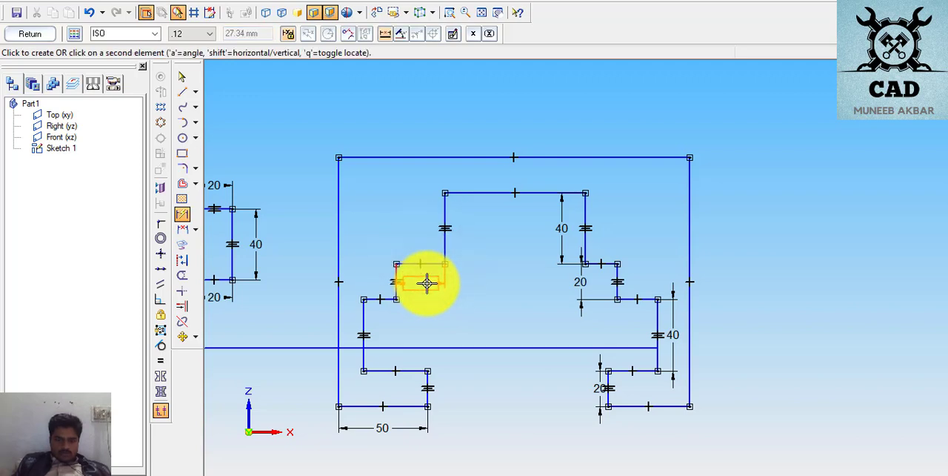
pyautogui.click(426, 282)
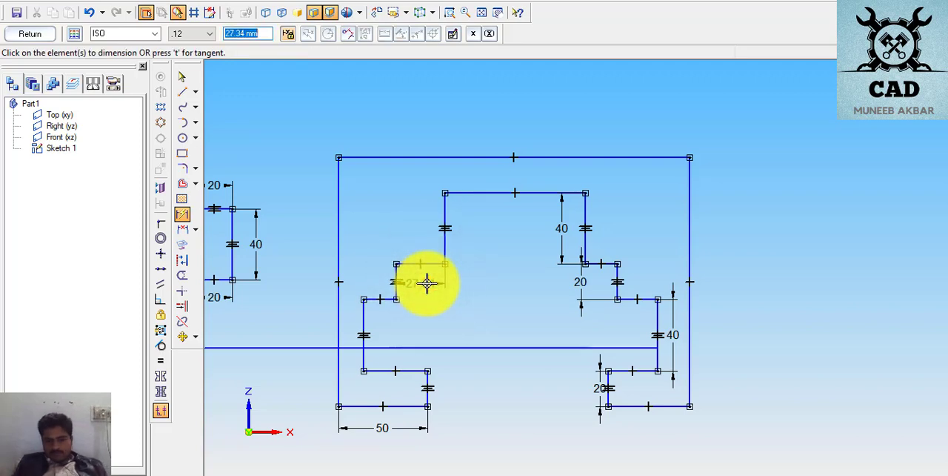
pyautogui.press('Return')
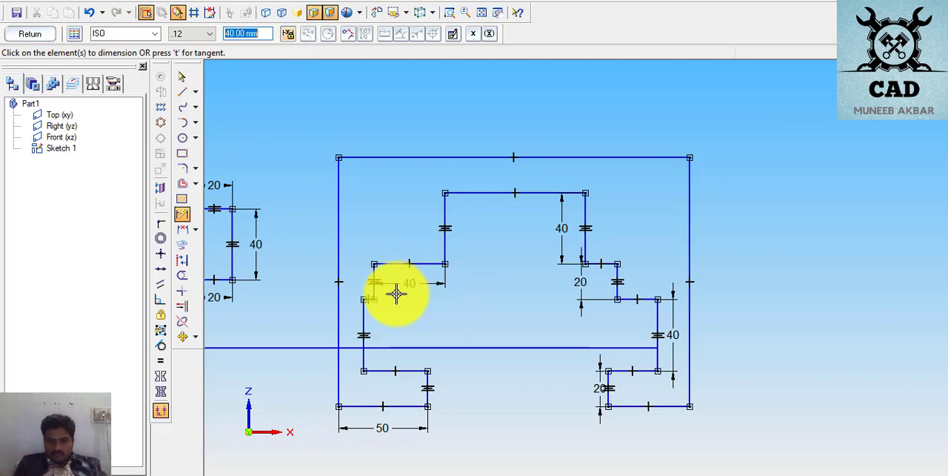
# - Dimension the lower left step's horizontal edge as 20 mm and move the outer left vertical edge outward, clear of the step
pyautogui.click(371, 297)
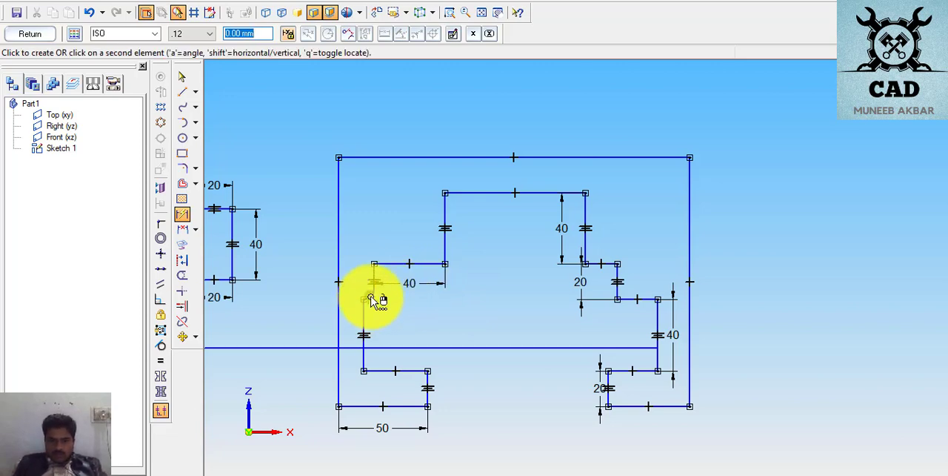
pyautogui.click(371, 314)
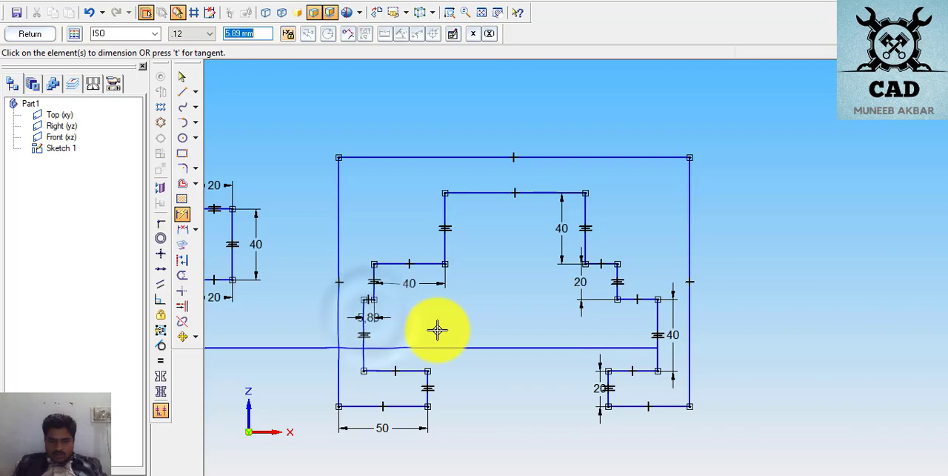
pyautogui.press('Return')
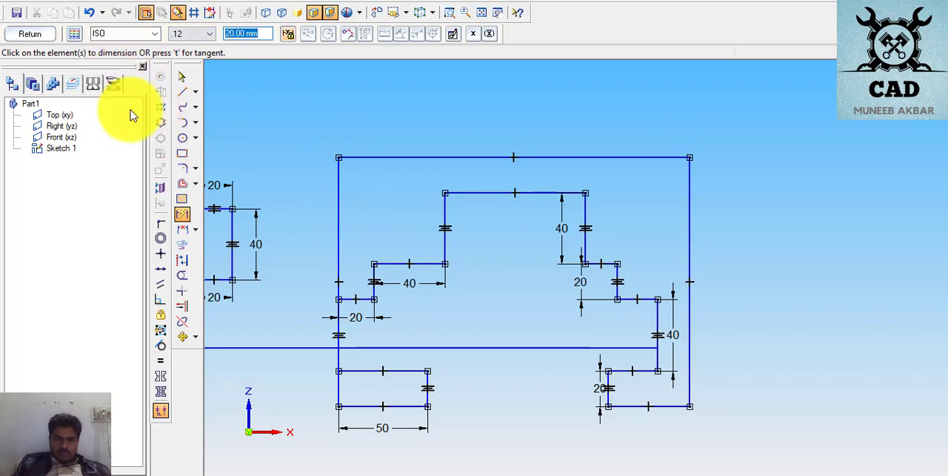
pyautogui.click(181, 78)
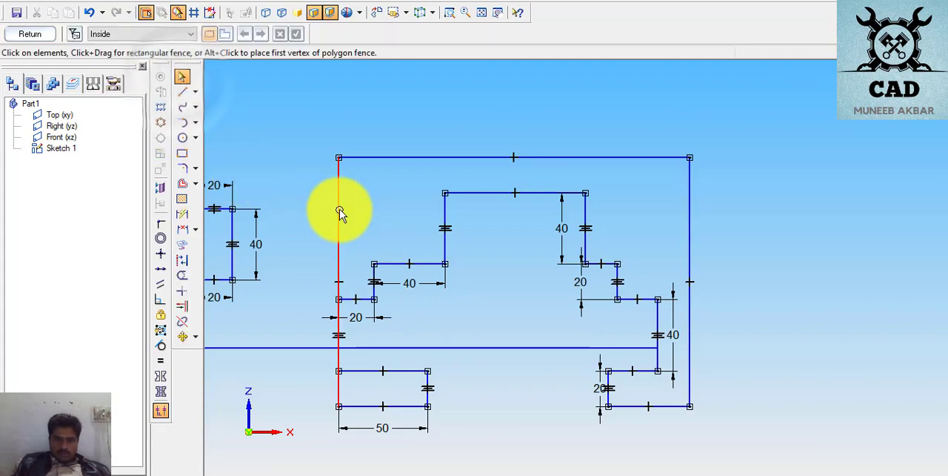
pyautogui.moveTo(338, 211); pyautogui.dragTo(315, 214)
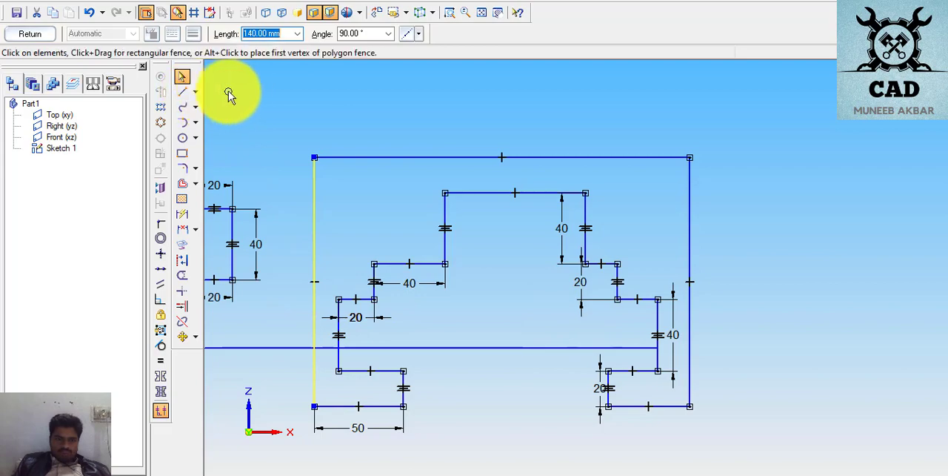
# - Dimension the inner top horizontal edge between the two legs as 80 mm
pyautogui.click(183, 217)
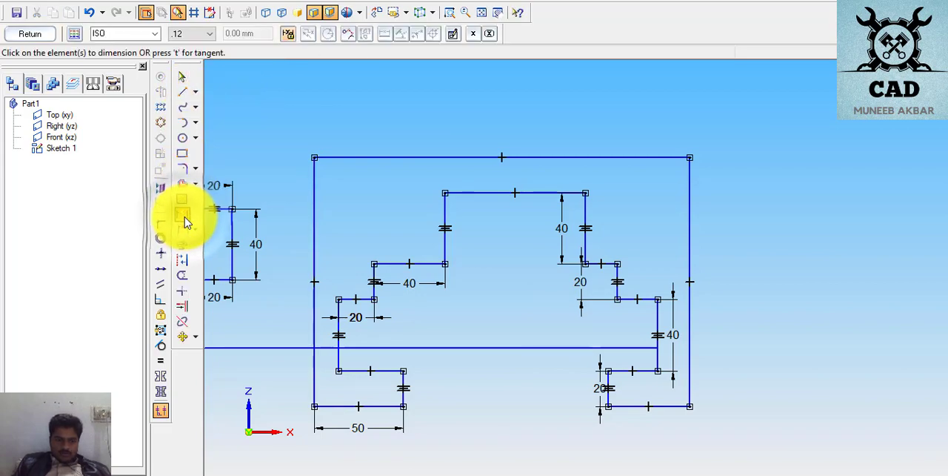
pyautogui.click(443, 280)
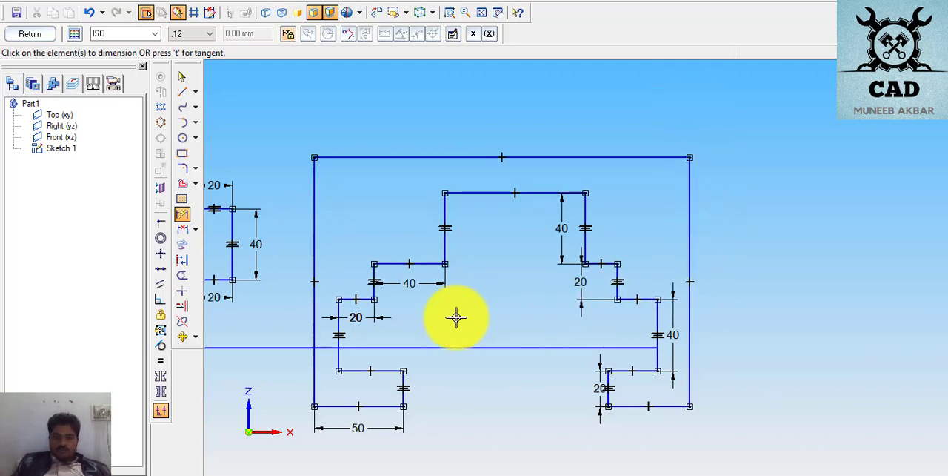
pyautogui.click(472, 195)
pyautogui.click(475, 216)
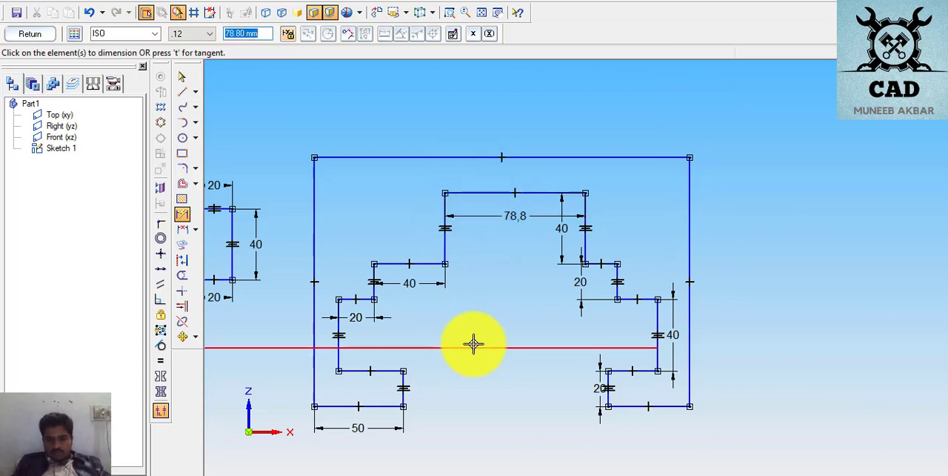
pyautogui.press('Return')
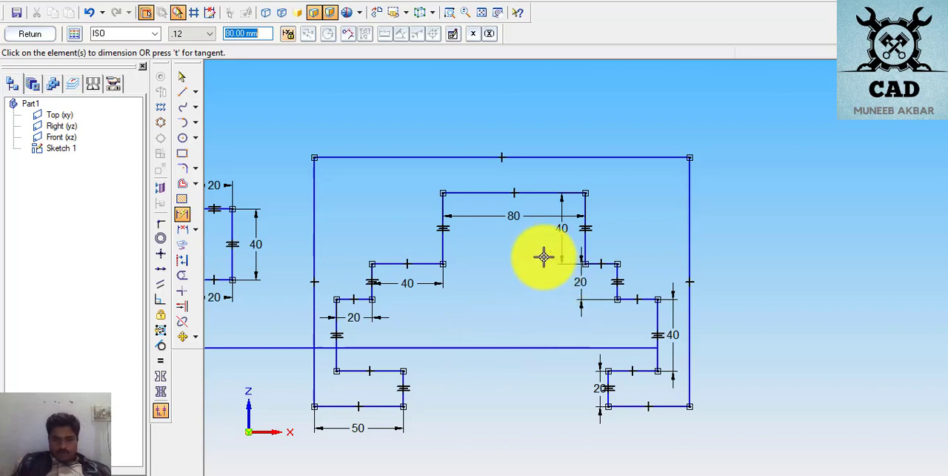
# - Dimension the upper right step's horizontal edge as 40 mm
pyautogui.click(597, 264)
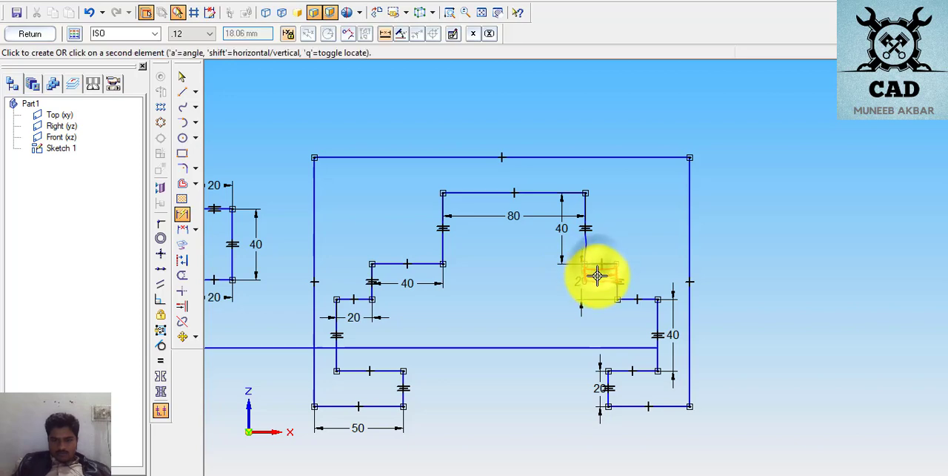
pyautogui.click(602, 276)
pyautogui.write('4')
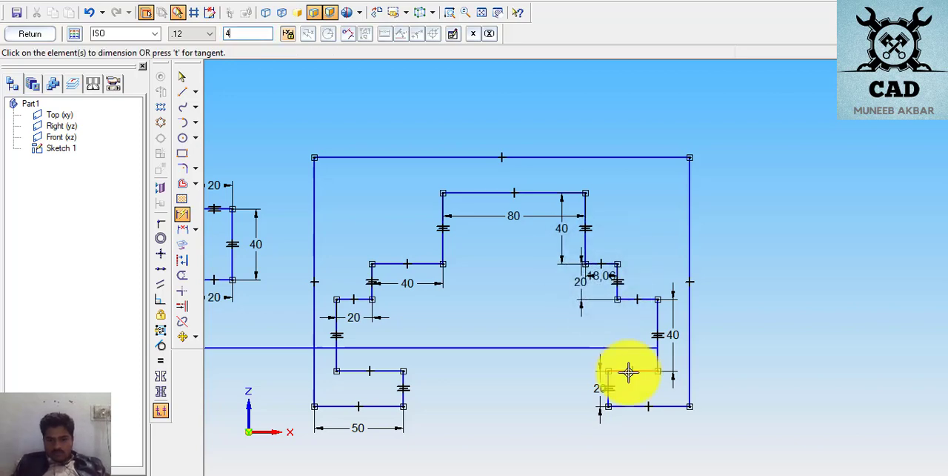
pyautogui.write('0')
pyautogui.press('Return')
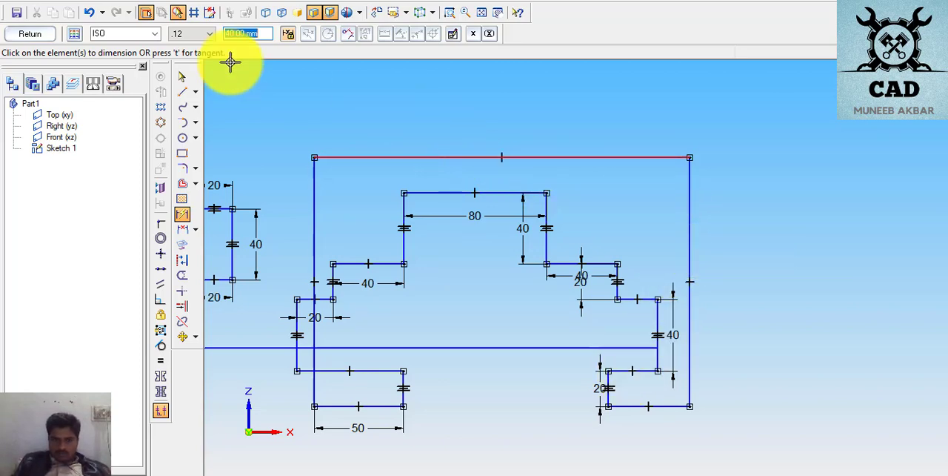
# - Move the outer right and outer left vertical edges outward so both clear the inner stepped contour
pyautogui.click(181, 77)
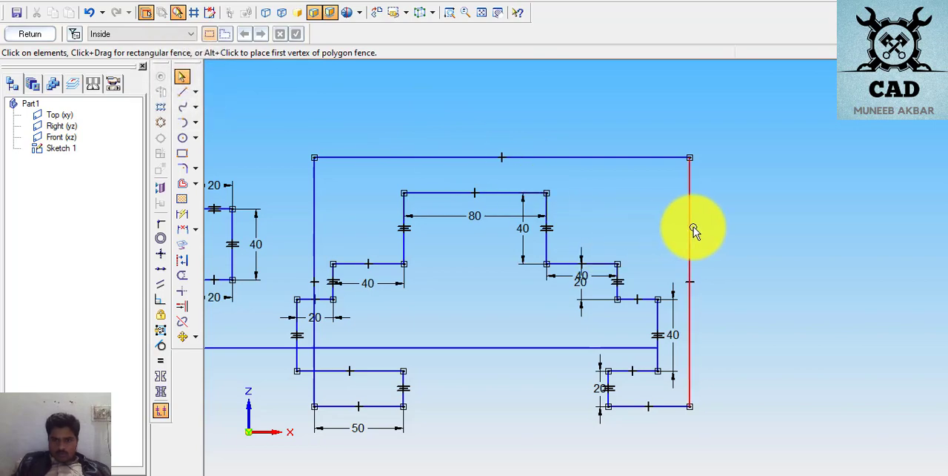
pyautogui.click(691, 230)
pyautogui.moveTo(691, 227)
pyautogui.mouseDown()
pyautogui.moveTo(732, 228)
pyautogui.moveTo(711, 222)
pyautogui.moveTo(699, 237)
pyautogui.mouseUp()
pyautogui.click(314, 239)
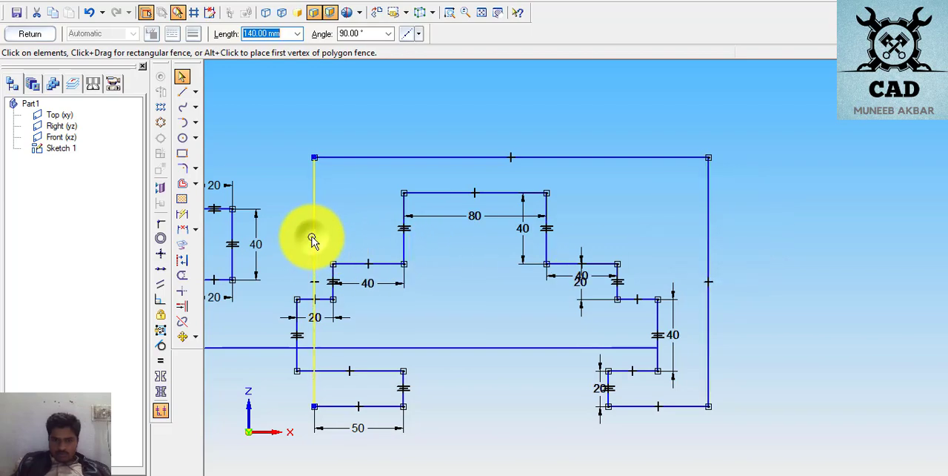
pyautogui.moveTo(315, 239); pyautogui.dragTo(275, 239)
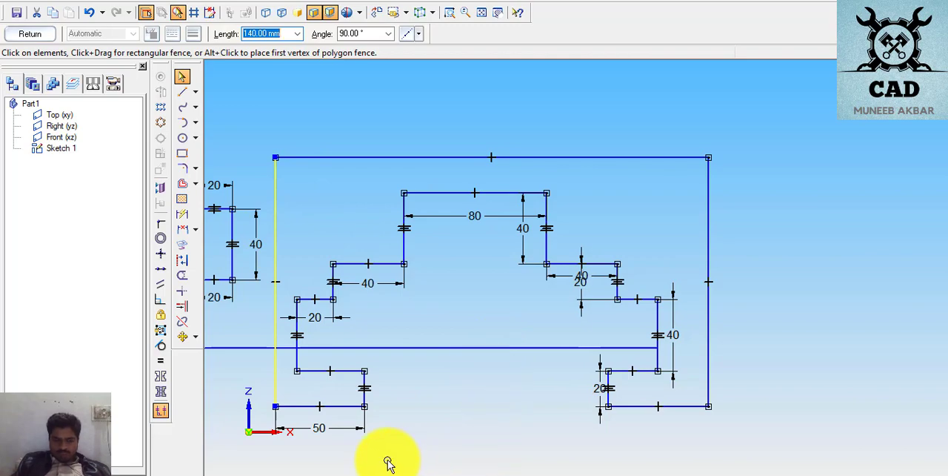
# - Delete the long stray horizontal line that crosses the lower part of the stepped profile
pyautogui.click(474, 445)
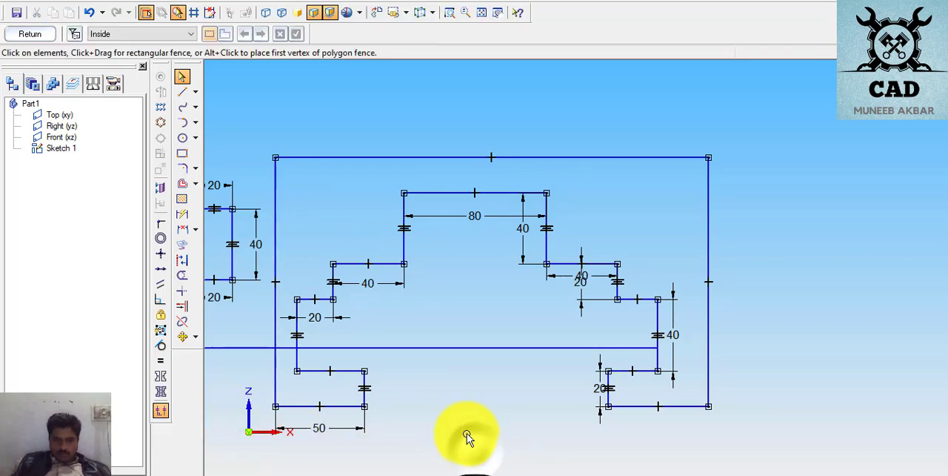
pyautogui.scroll(-1, 470, 434)
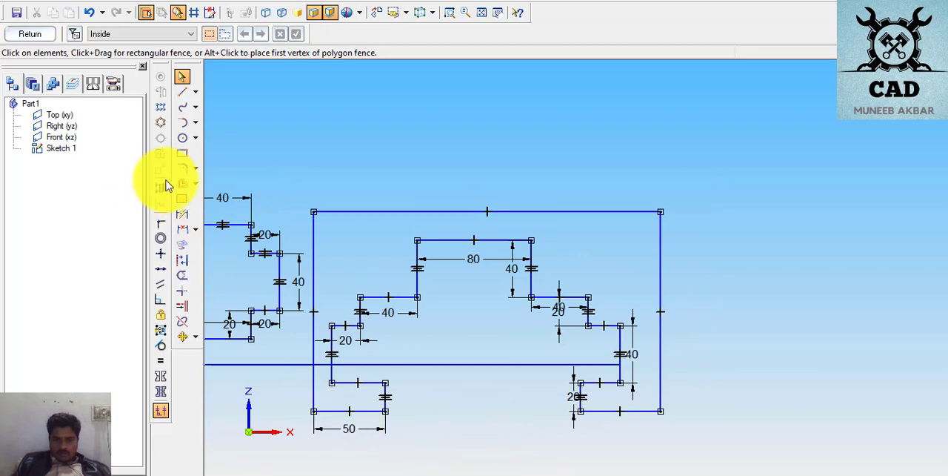
pyautogui.click(482, 364)
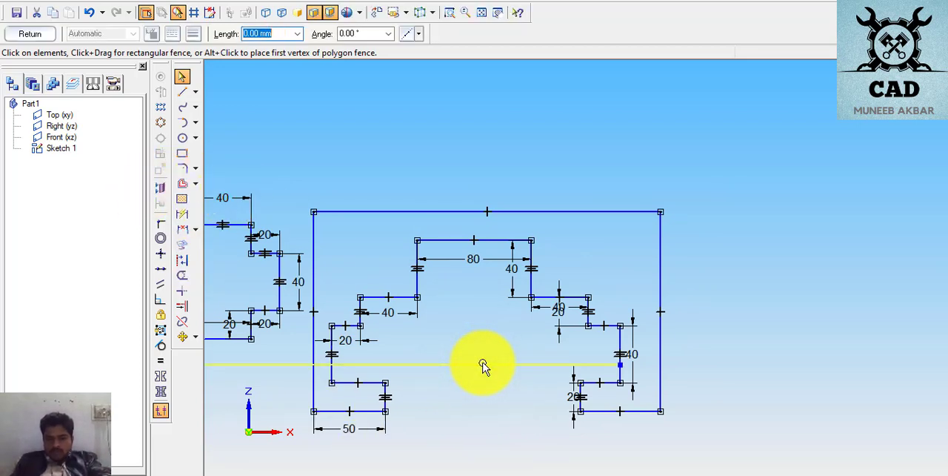
pyautogui.press('Delete')
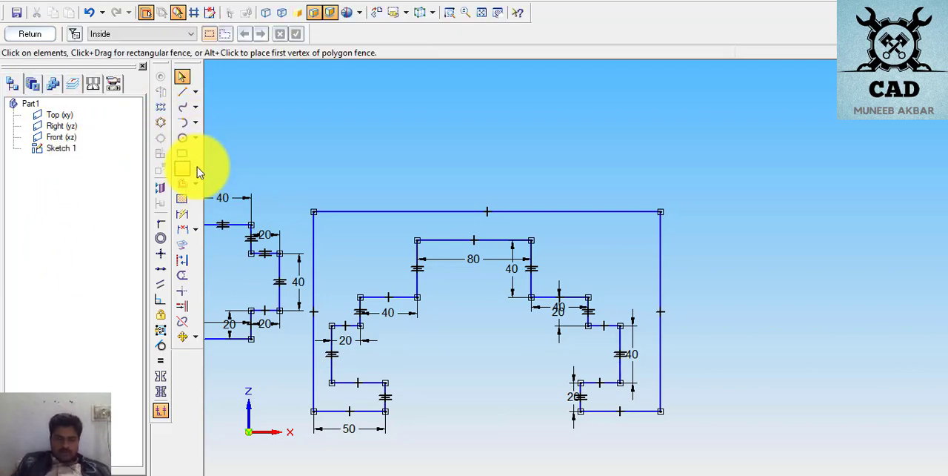
# - Dimension the bottom horizontal edge of the page 9 profile's right leg as 50 mm
pyautogui.click(188, 214)
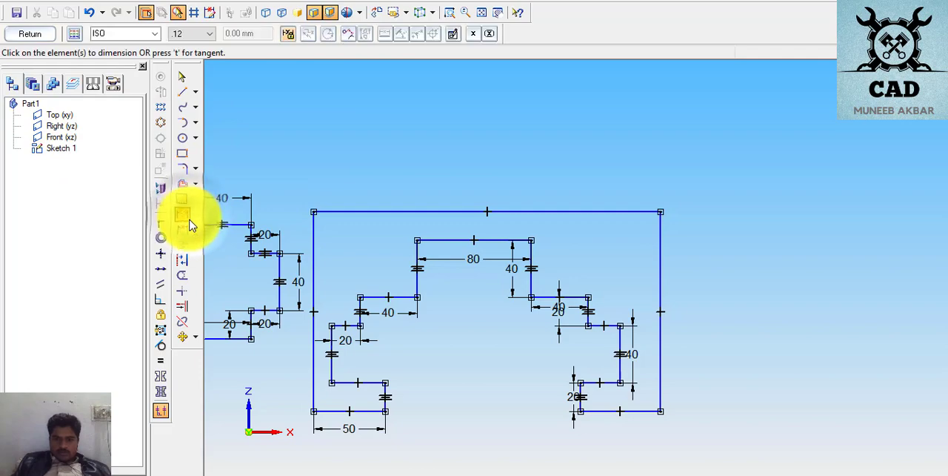
pyautogui.scroll(3, 575, 333)
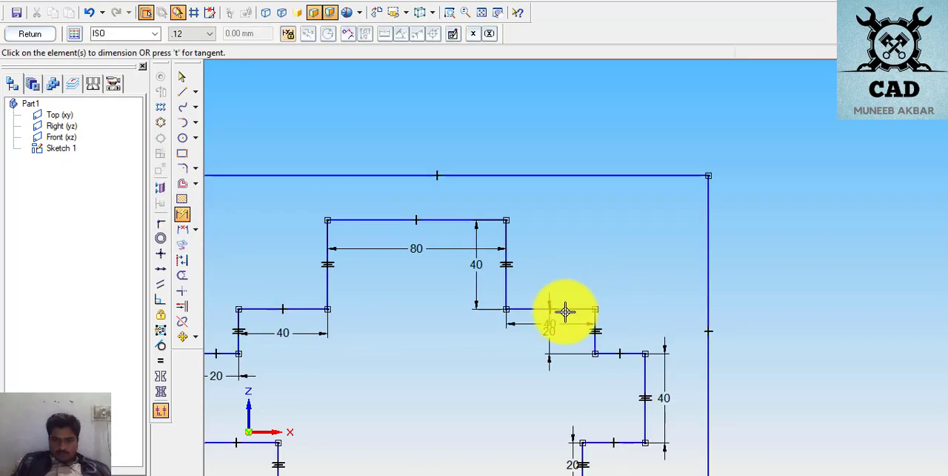
pyautogui.scroll(-4, 549, 359)
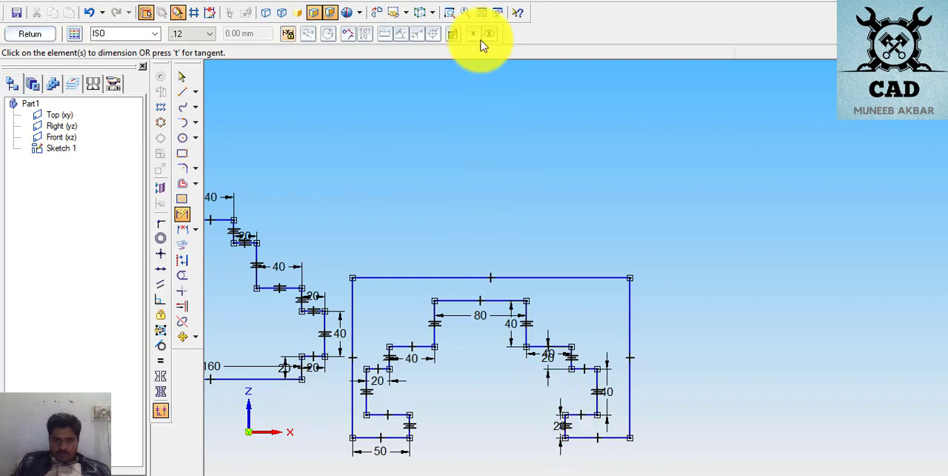
pyautogui.click(497, 13)
pyautogui.moveTo(523, 197); pyautogui.dragTo(520, 104)
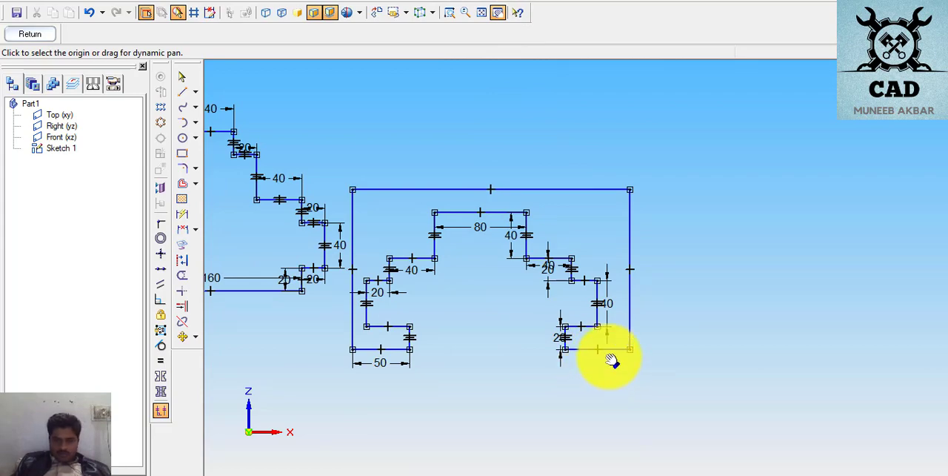
pyautogui.click(182, 219)
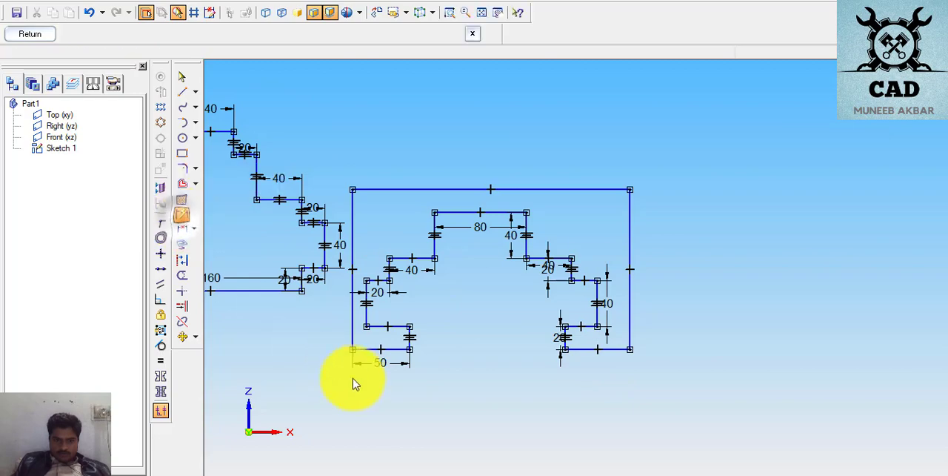
pyautogui.click(613, 348)
pyautogui.click(624, 381)
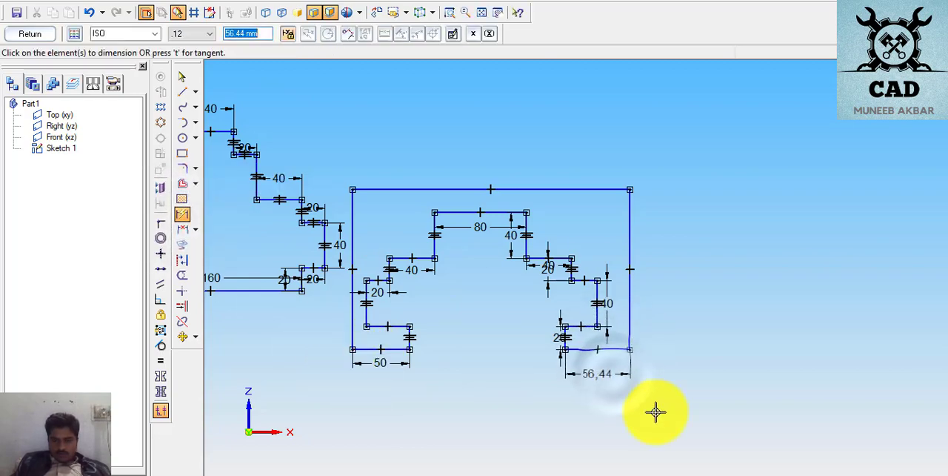
pyautogui.write('50')
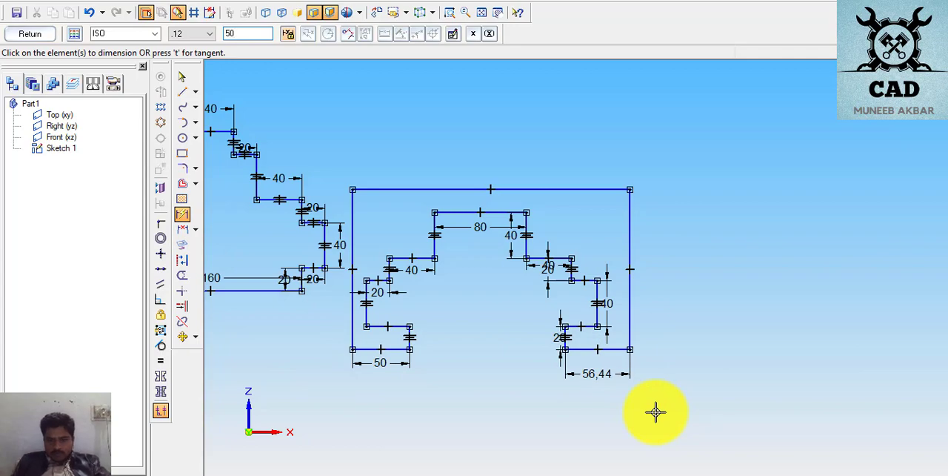
pyautogui.press('Return')
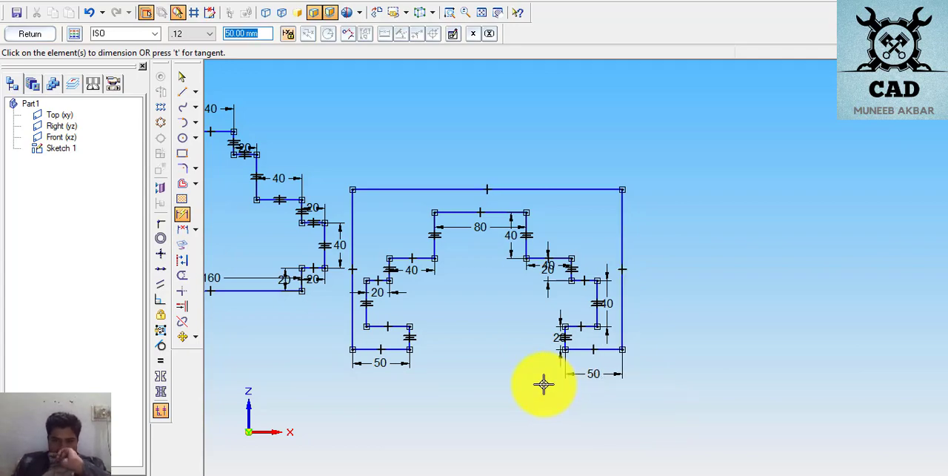
# - Make the right leg's short lower inner vertical edge collinear with the short vertical edge above its notch
pyautogui.click(568, 339)
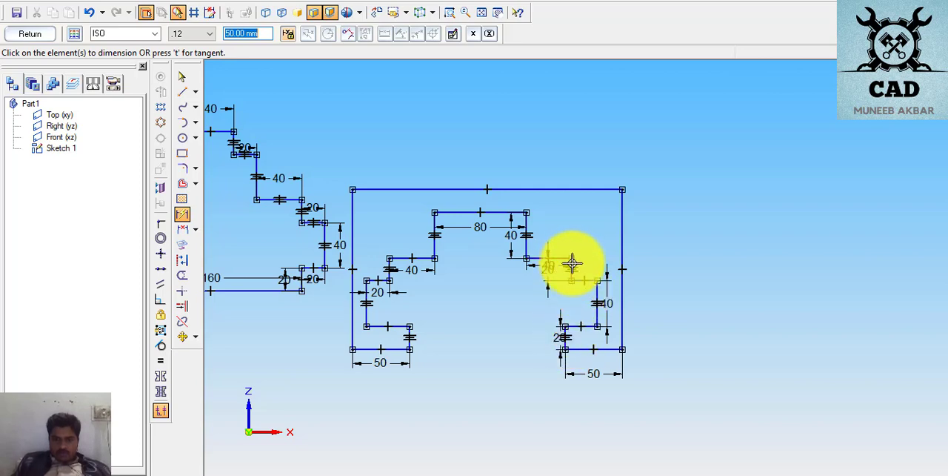
pyautogui.click(571, 264)
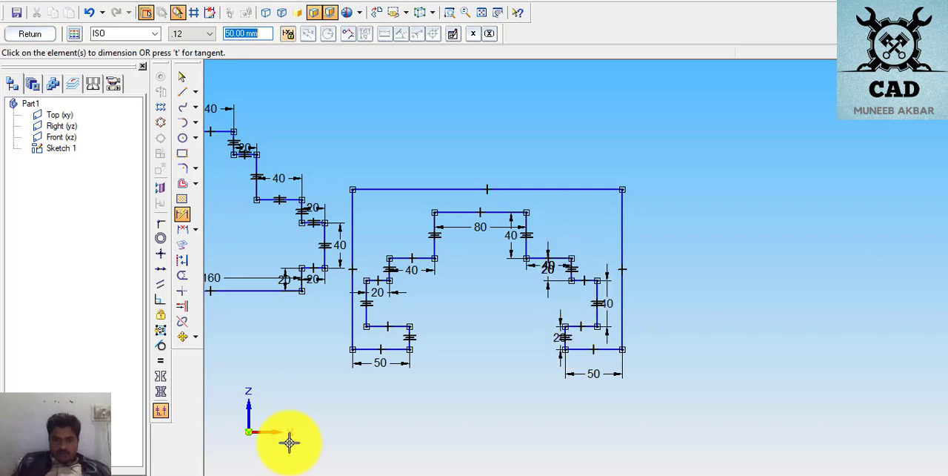
pyautogui.click(162, 270)
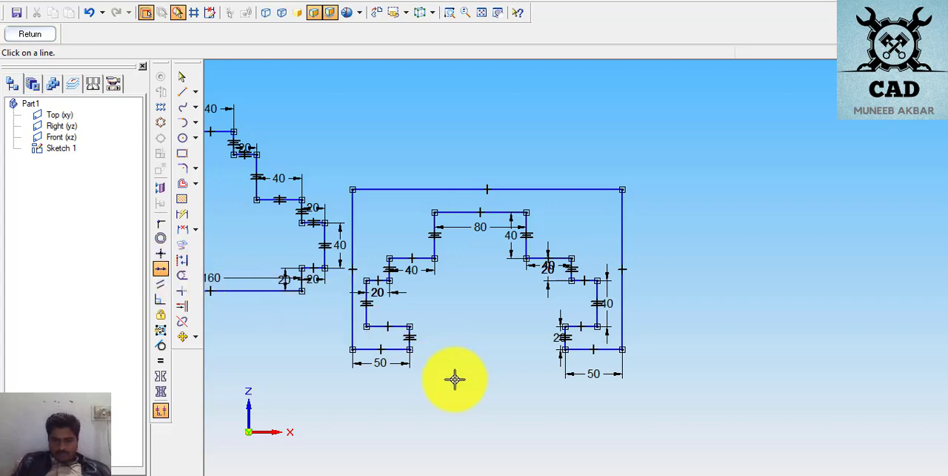
pyautogui.click(574, 270)
pyautogui.click(564, 342)
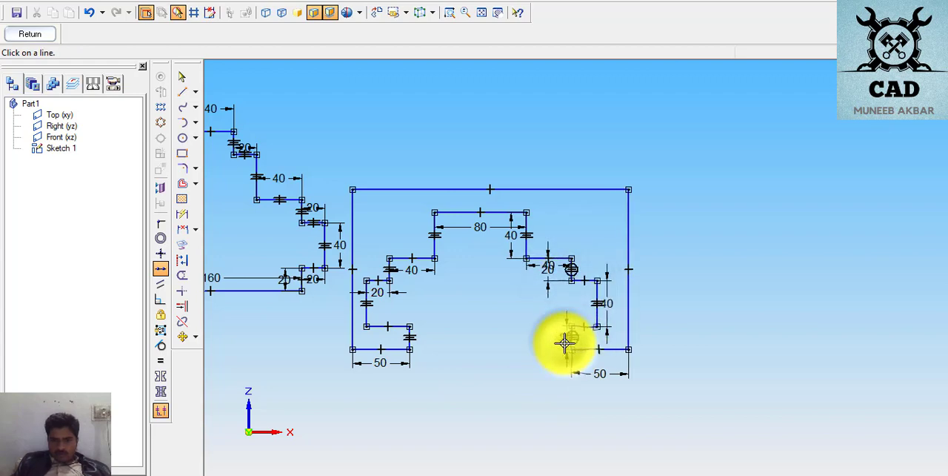
pyautogui.click(393, 269)
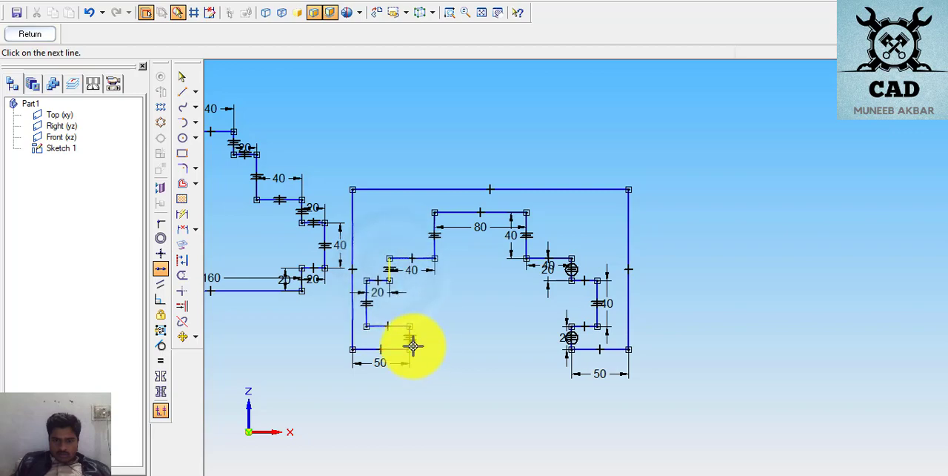
pyautogui.click(412, 344)
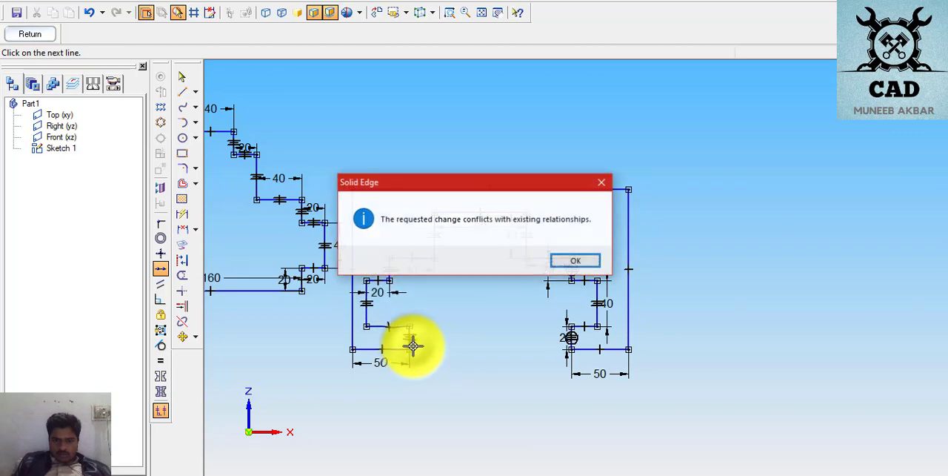
pyautogui.click(568, 262)
# - Make the left leg's short lower inner vertical edge collinear with the short vertical edge above its notch
pyautogui.click(386, 269)
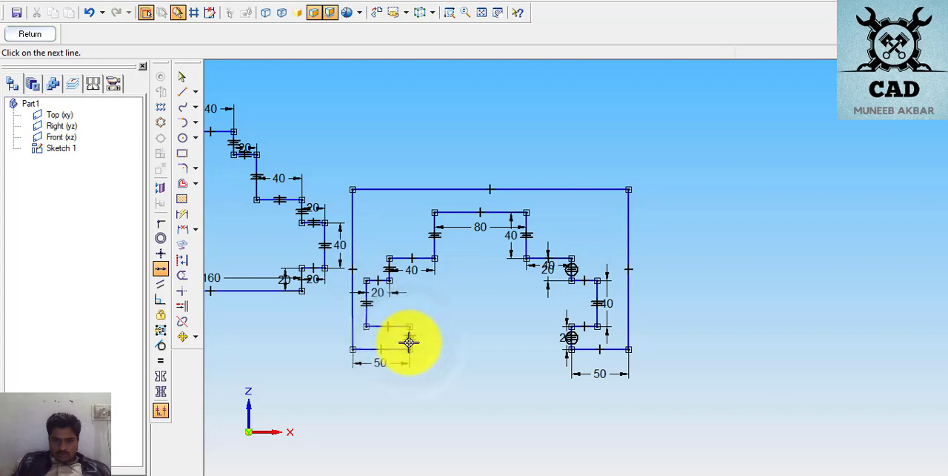
pyautogui.click(409, 340)
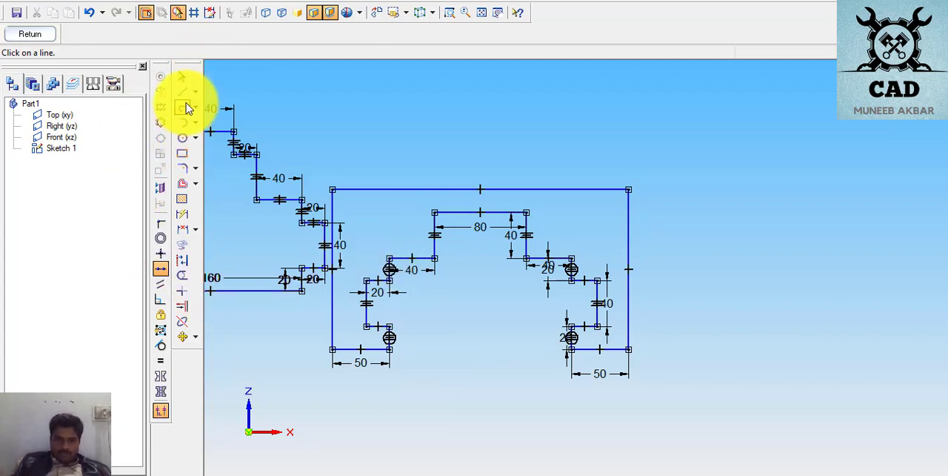
pyautogui.click(161, 285)
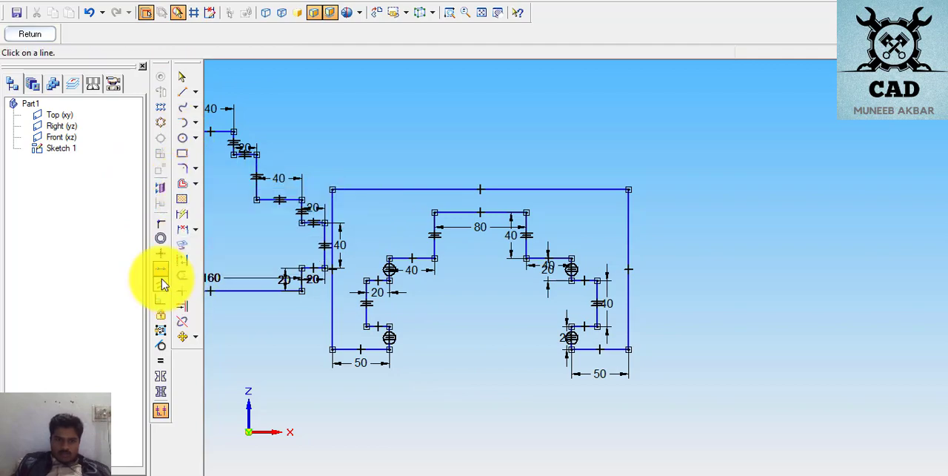
# - Dimension the upper horizontal edge of the right leg's notch as 20 mm
pyautogui.click(182, 214)
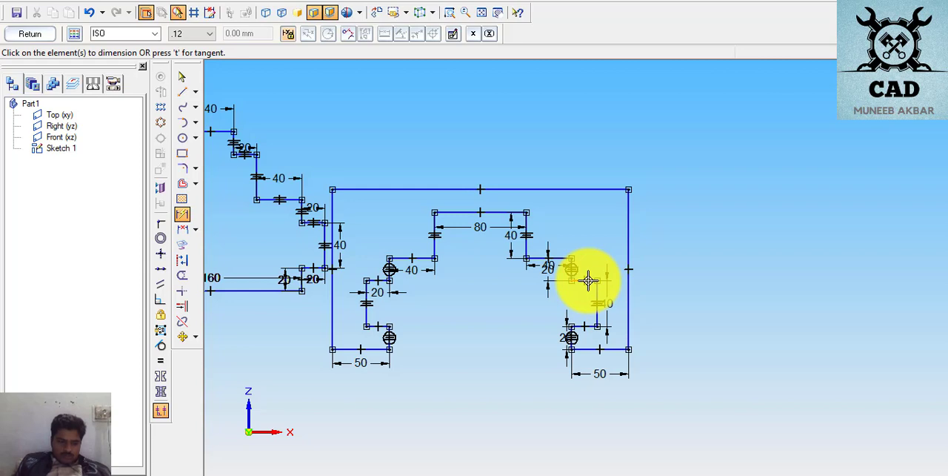
pyautogui.click(587, 280)
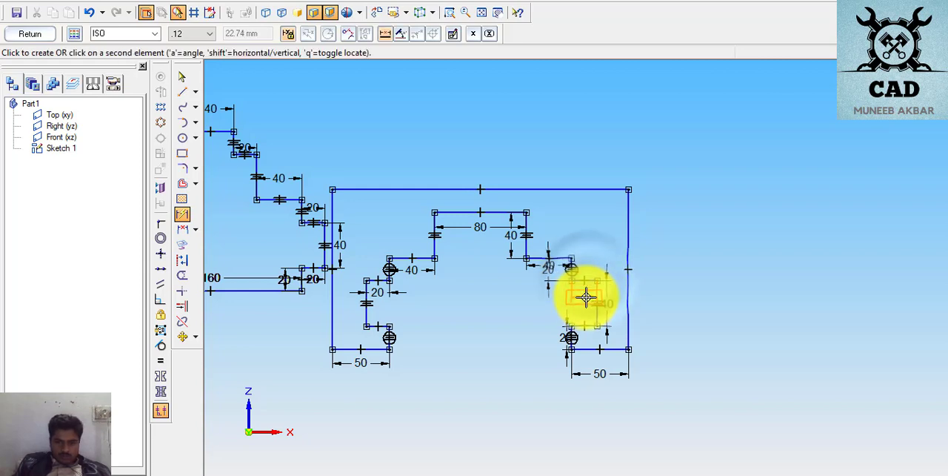
pyautogui.click(586, 298)
pyautogui.write('2')
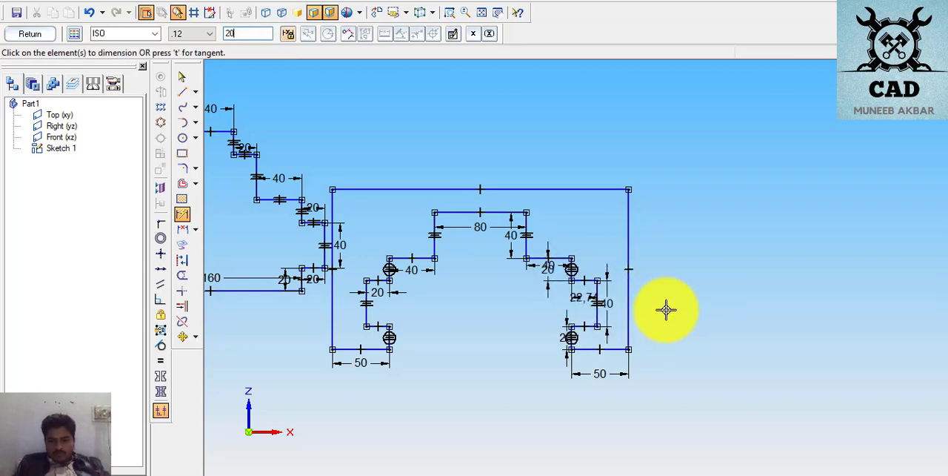
pyautogui.write('0')
pyautogui.press('Return')
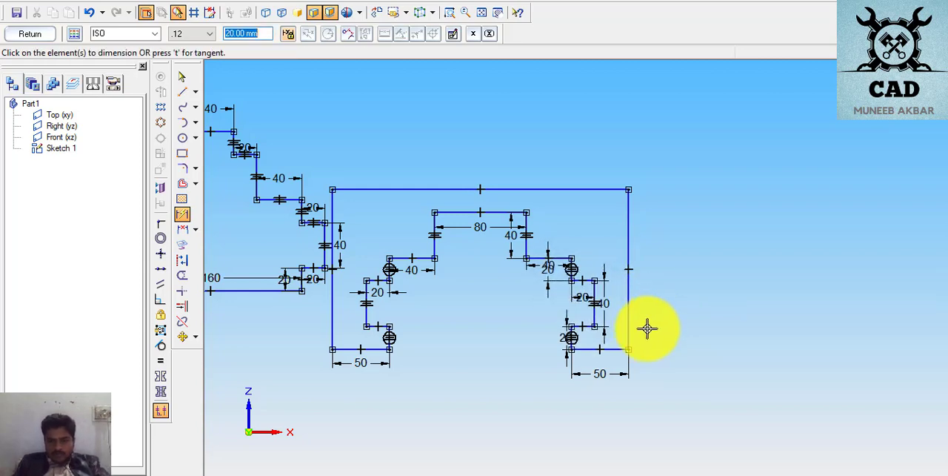
# - Dimension the lower horizontal edges of the notches in the right and left legs
pyautogui.click(584, 328)
pyautogui.click(582, 316)
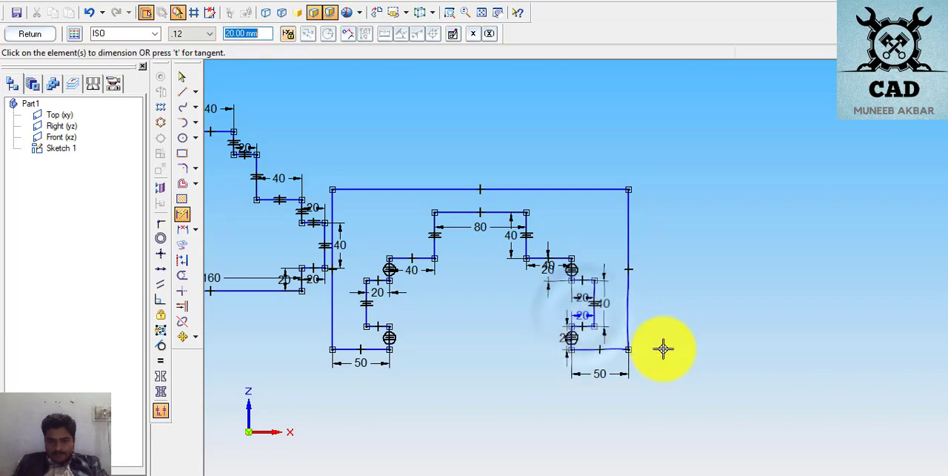
pyautogui.click(379, 315)
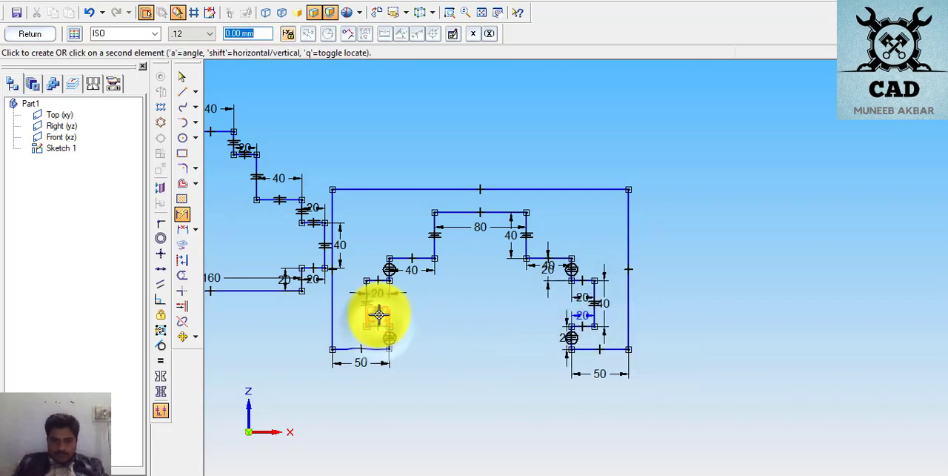
pyautogui.click(379, 315)
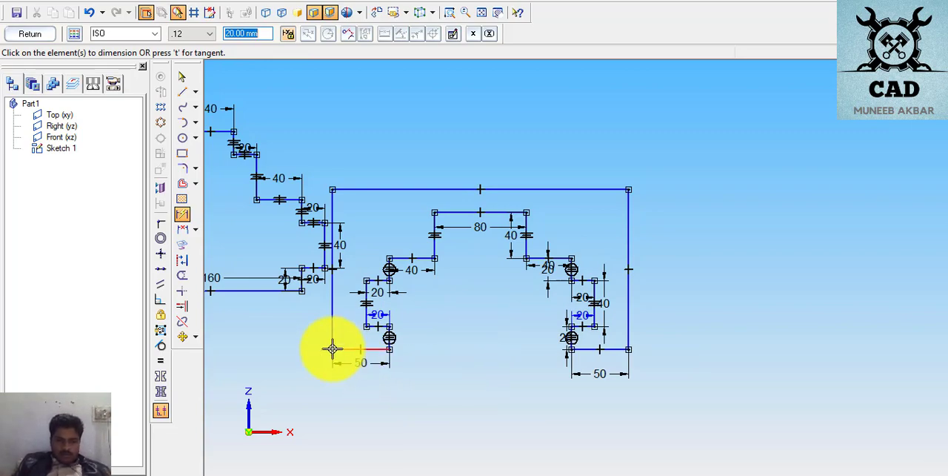
# - Dimension the profile's overall width between its two outer bottom corners, placed below the legs
pyautogui.click(332, 351)
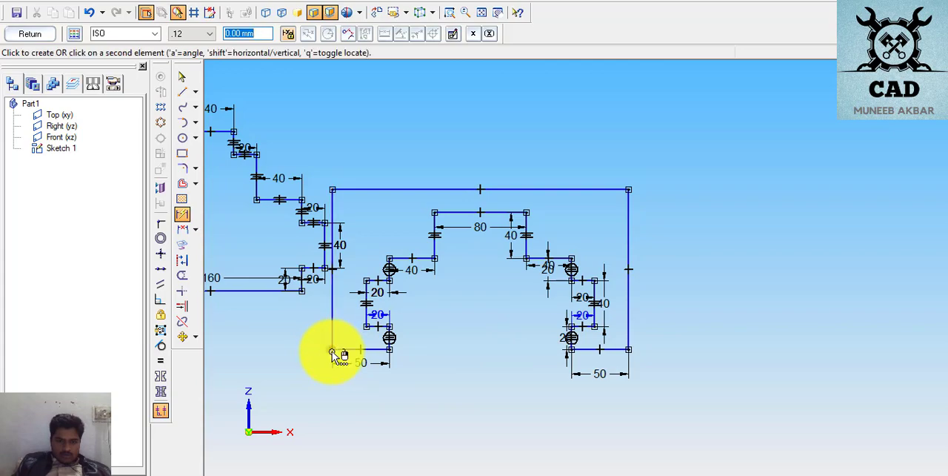
pyautogui.click(629, 349)
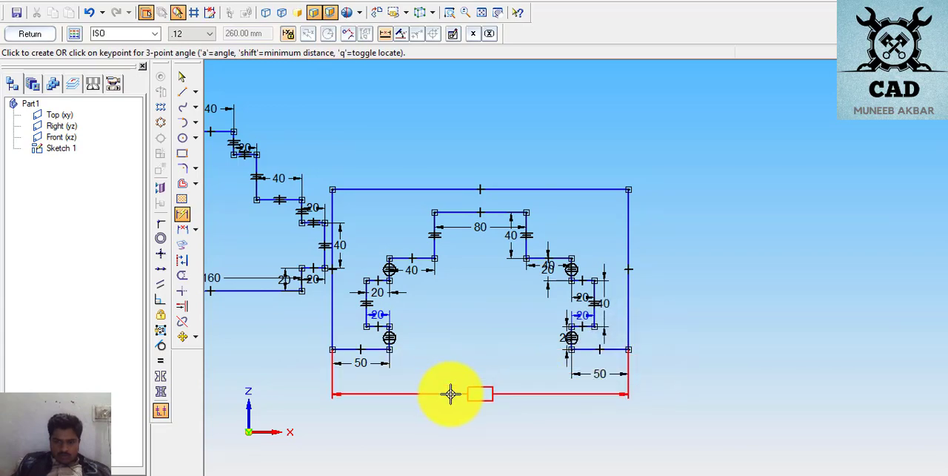
pyautogui.click(450, 393)
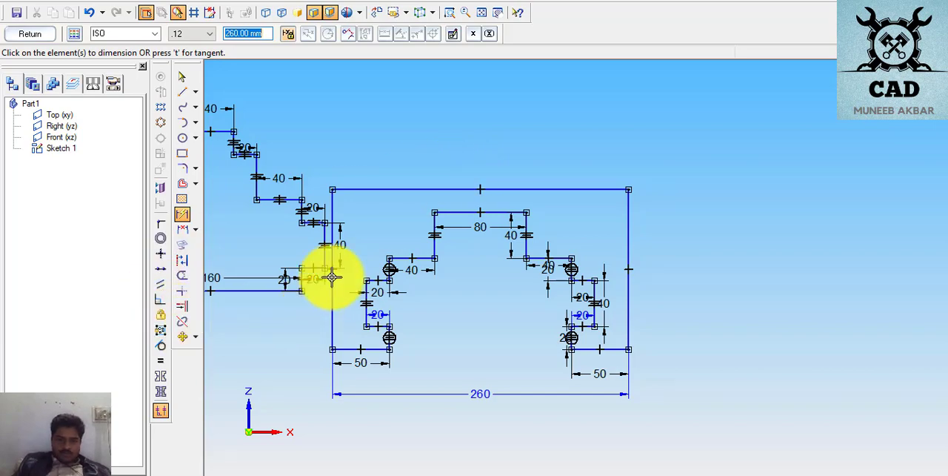
# - Move the whole page 9 profile with its dimensions about 80 mm in X and 88 mm in Y, clear of the neighbouring profile
pyautogui.click(187, 337)
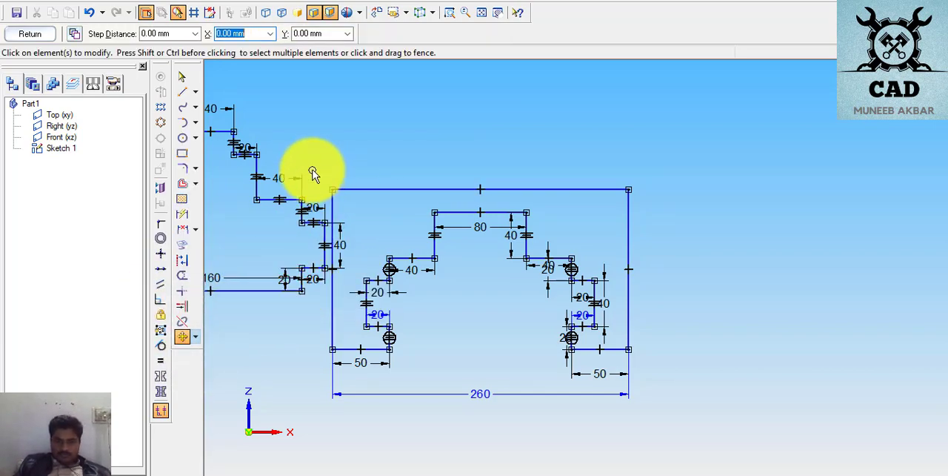
pyautogui.moveTo(713, 128)
pyautogui.mouseDown()
pyautogui.moveTo(419, 420)
pyautogui.moveTo(320, 424)
pyautogui.moveTo(330, 425)
pyautogui.mouseUp()
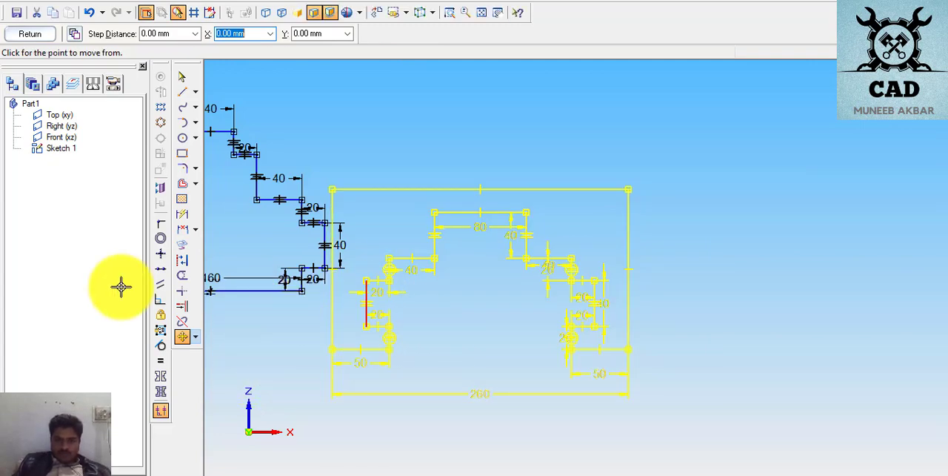
pyautogui.click(524, 257)
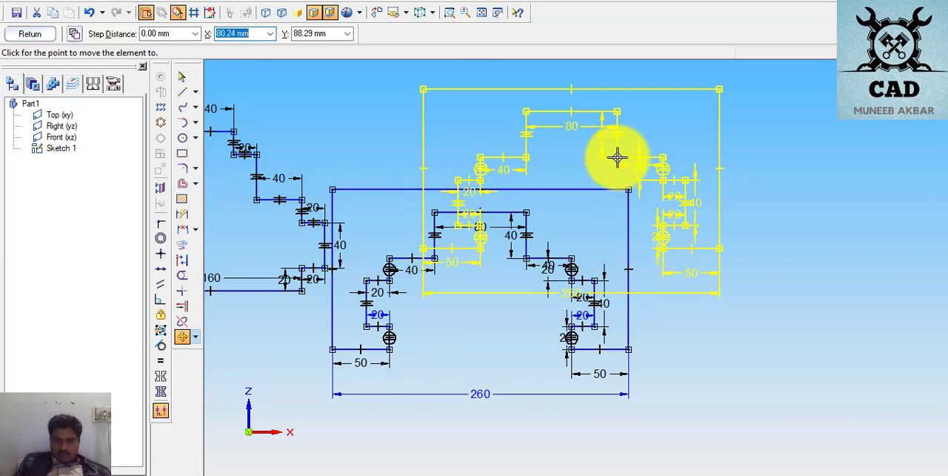
pyautogui.click(617, 157)
pyautogui.scroll(-3, 596, 163)
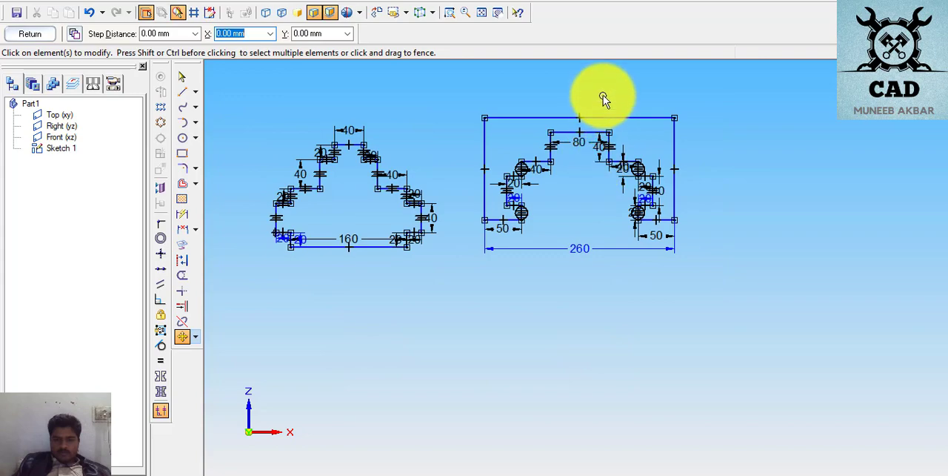
pyautogui.scroll(-1, 603, 82)
pyautogui.scroll(4, 597, 77)
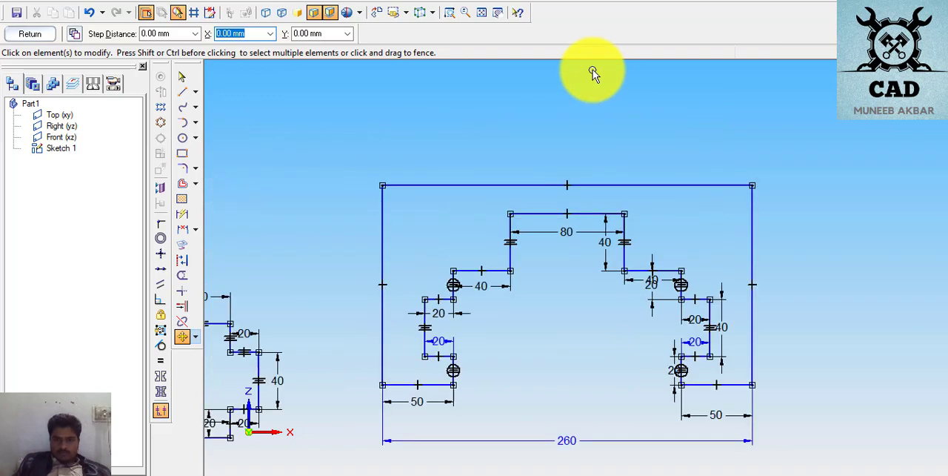
pyautogui.scroll(1, 592, 74)
pyautogui.scroll(-3, 591, 83)
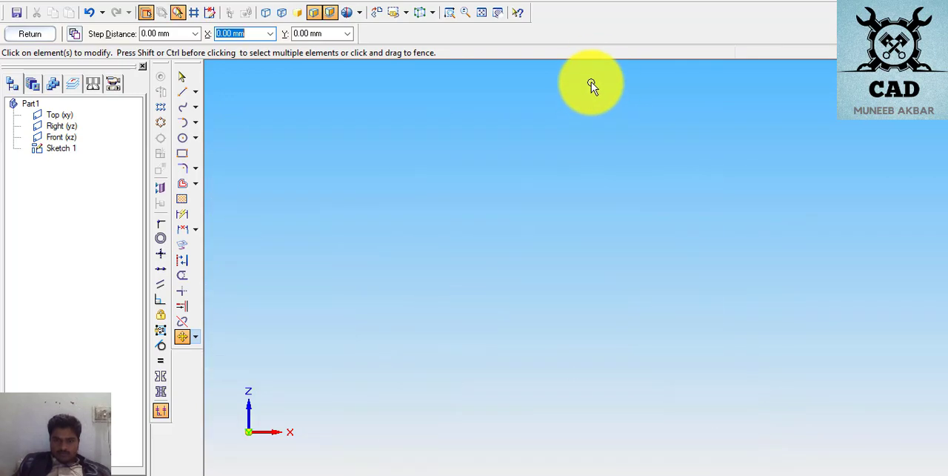
pyautogui.click(194, 337)
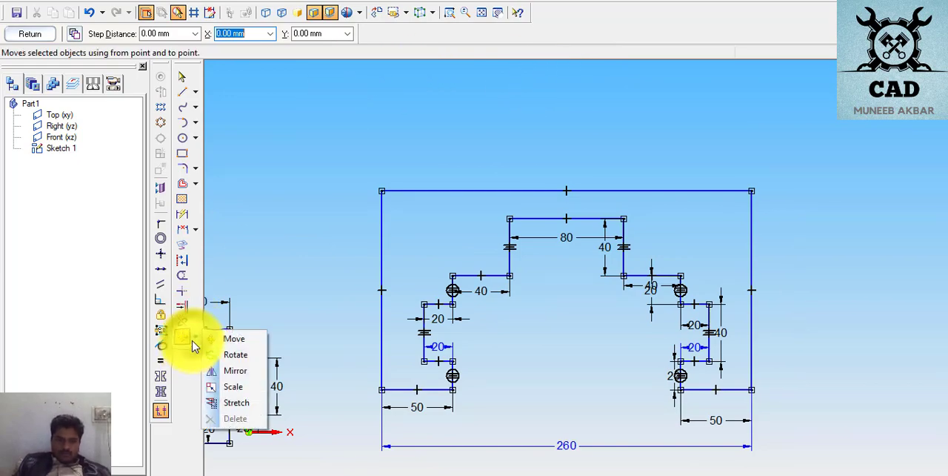
pyautogui.click(219, 371)
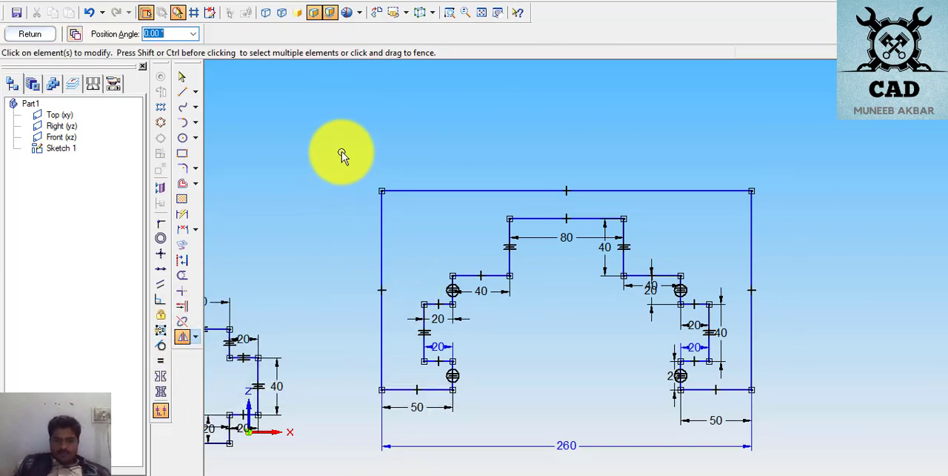
pyautogui.moveTo(342, 155)
pyautogui.mouseDown()
pyautogui.moveTo(682, 465)
pyautogui.moveTo(836, 465)
pyautogui.mouseUp()
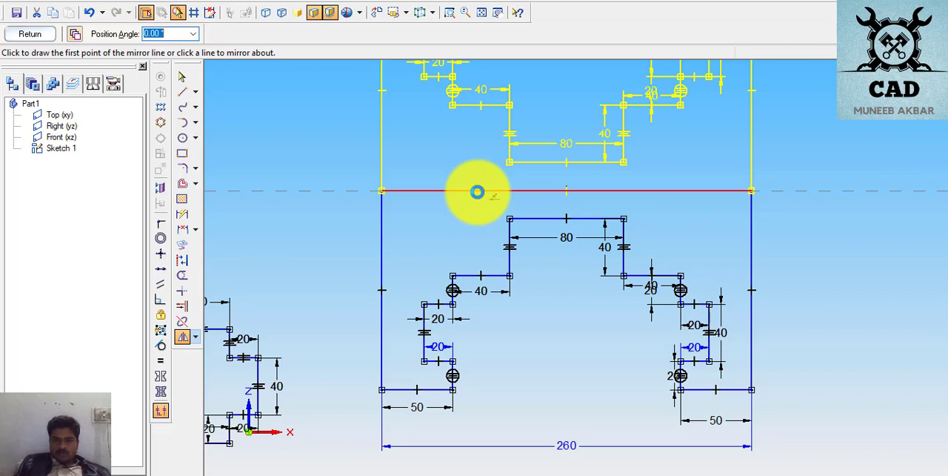
pyautogui.scroll(-3, 477, 192)
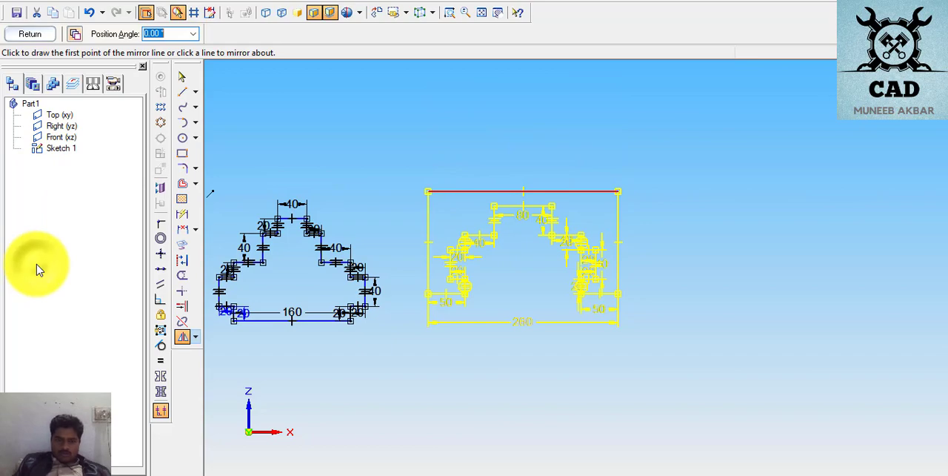
pyautogui.click(196, 337)
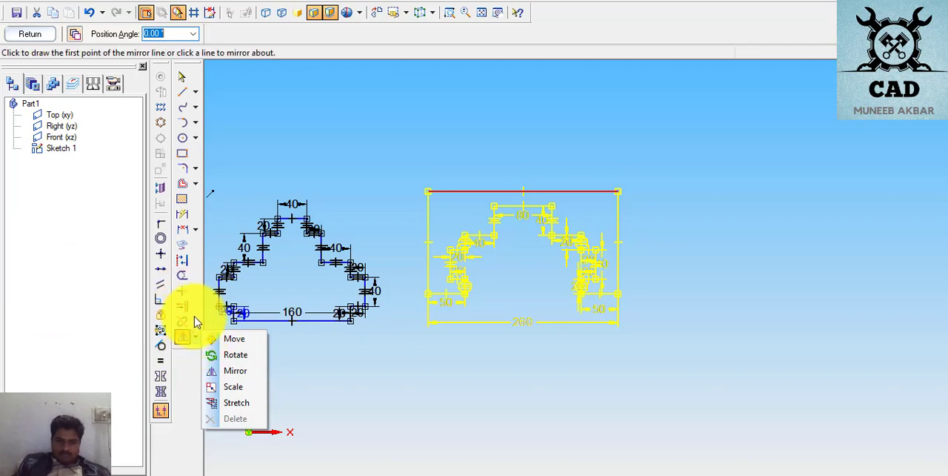
pyautogui.click(192, 320)
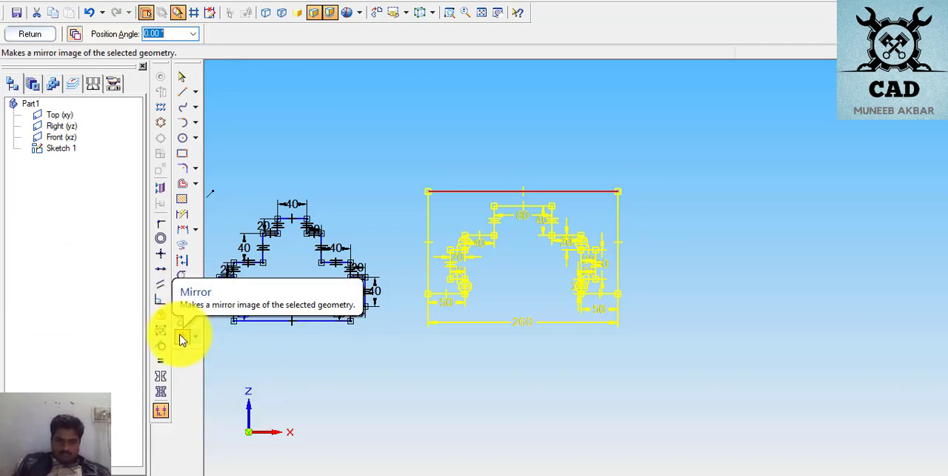
# - Designate the page 9 profile's long upper horizontal edge as the symmetry axis for the Symmetric relationship
pyautogui.click(161, 378)
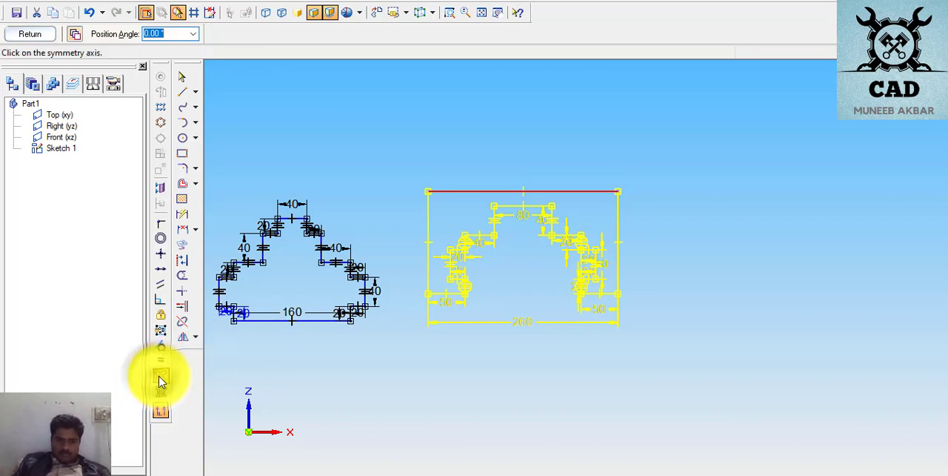
pyautogui.click(691, 164)
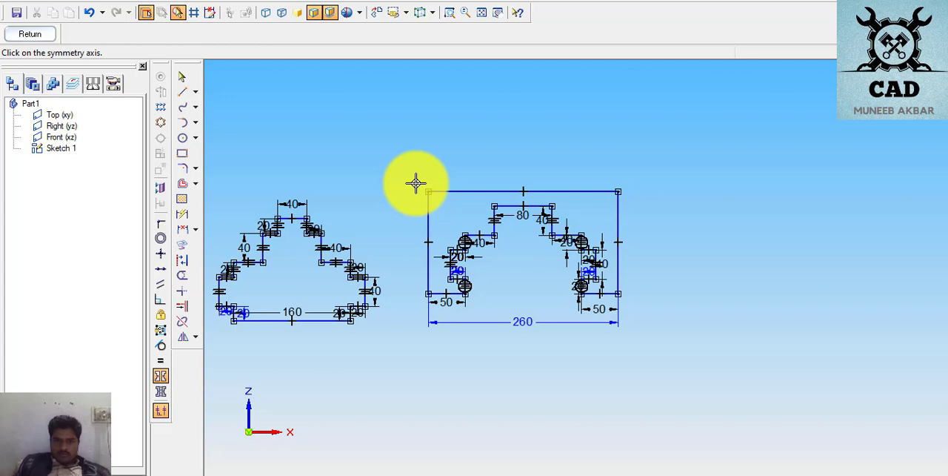
pyautogui.click(539, 193)
# - Try to make the profile's inner 80 mm horizontal edge symmetric with its adjoining left vertical edge about that axis
pyautogui.click(382, 157)
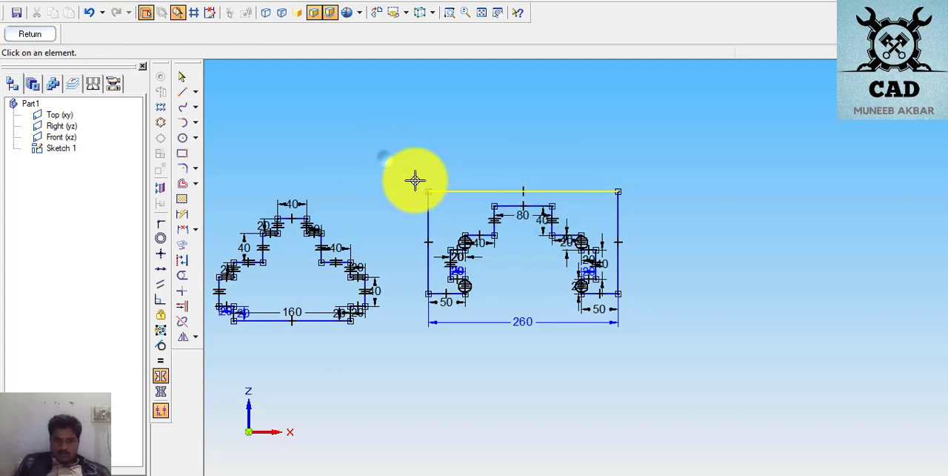
pyautogui.click(698, 154)
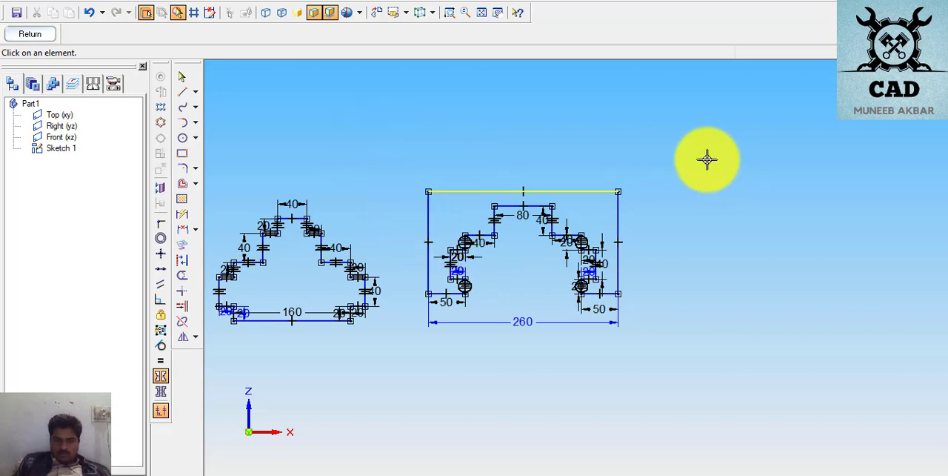
pyautogui.click(519, 207)
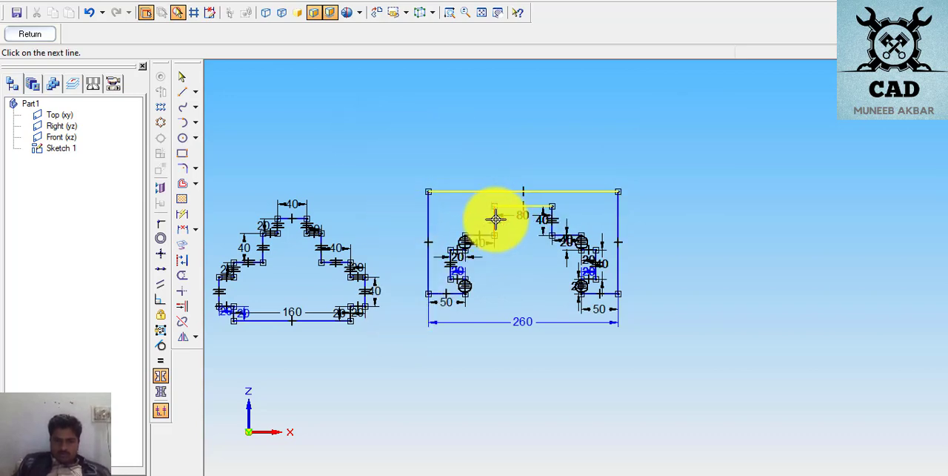
pyautogui.click(495, 218)
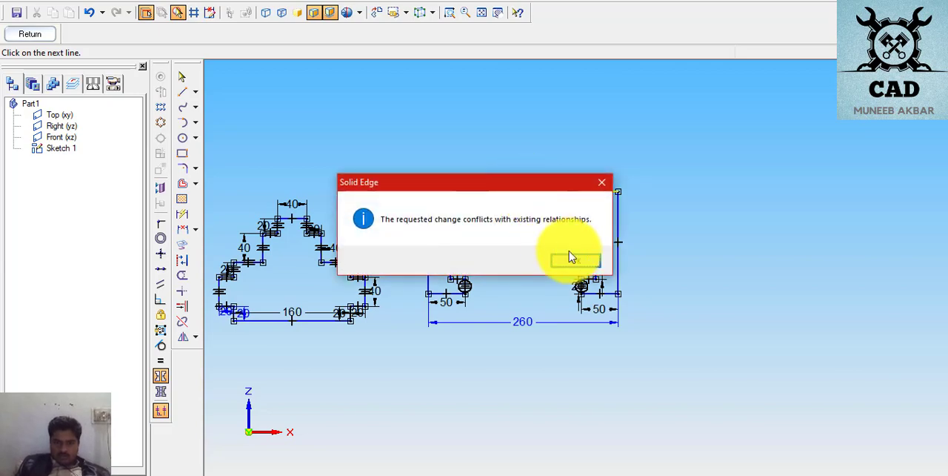
pyautogui.click(576, 264)
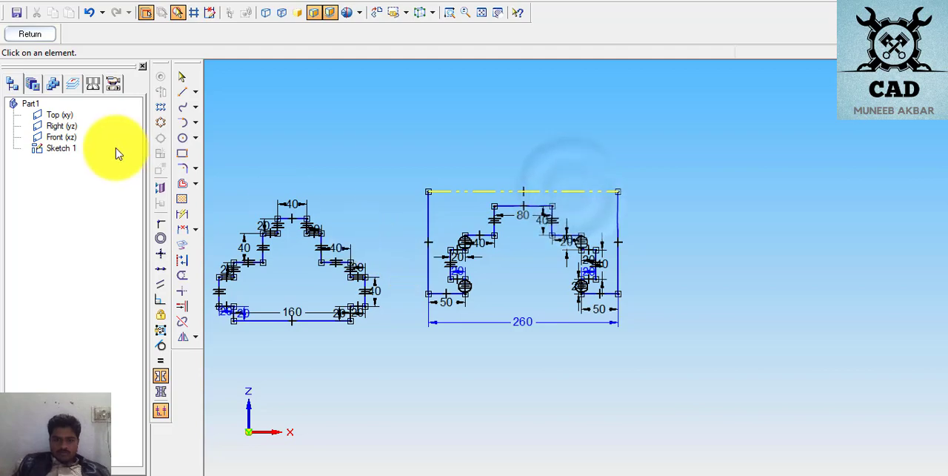
# - Close the sketch, reopen it for editing and inspect the whole row of exercise profiles
pyautogui.click(45, 37)
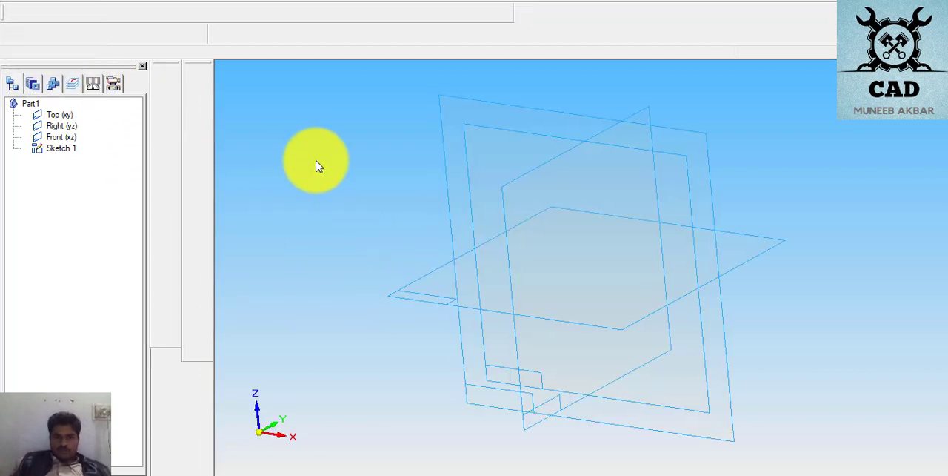
pyautogui.click(27, 35)
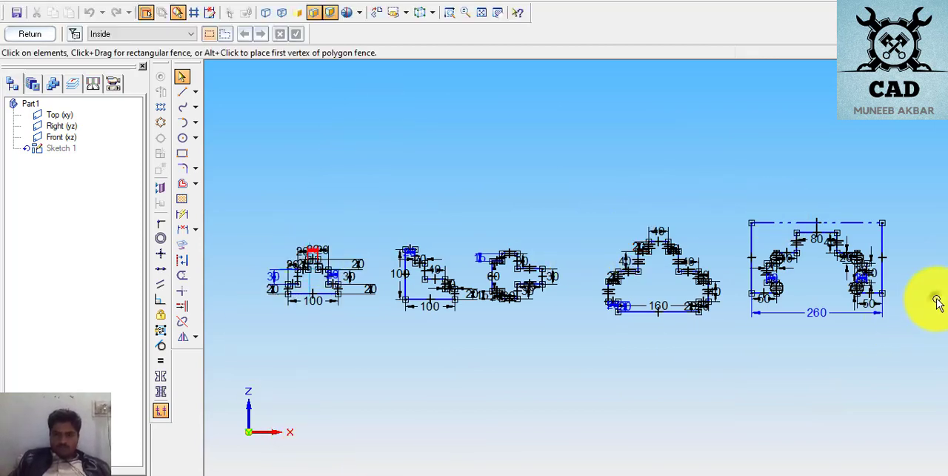
pyautogui.scroll(5, 294, 252)
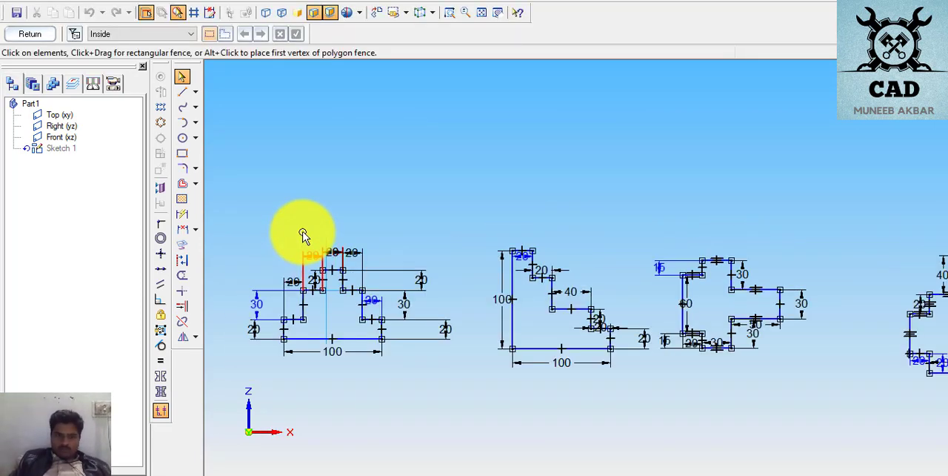
pyautogui.scroll(-3, 506, 214)
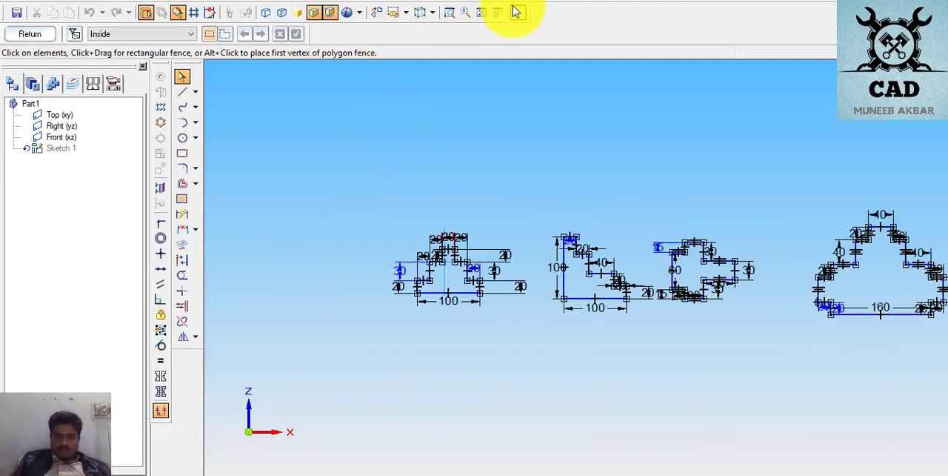
pyautogui.click(483, 13)
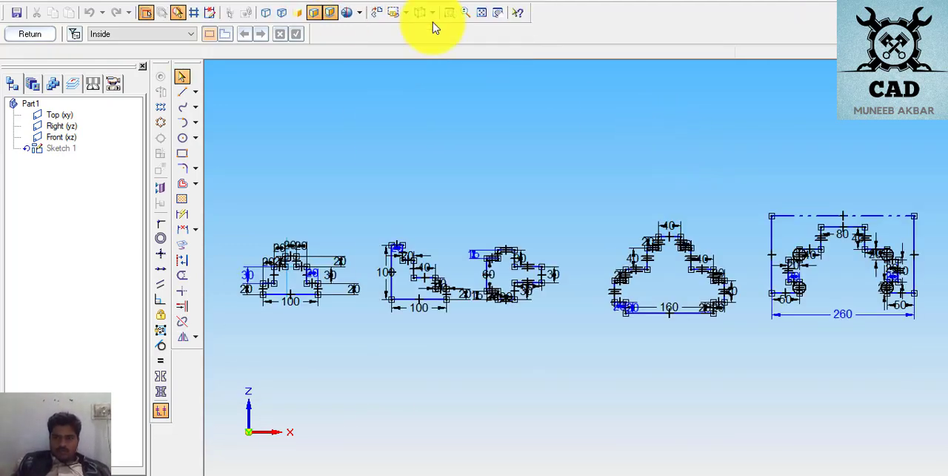
# - Mirror the page 9 profile upward about its horizontal symmetry axis, keeping the original half
pyautogui.moveTo(736, 205); pyautogui.dragTo(939, 337)
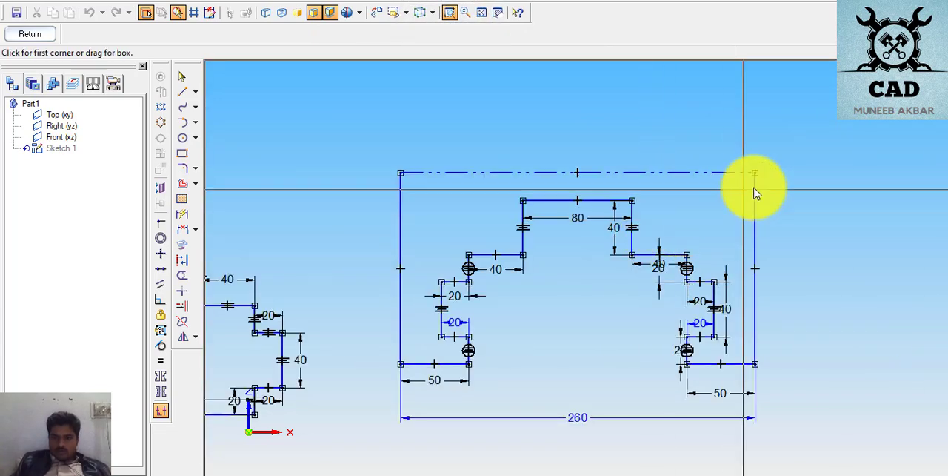
pyautogui.scroll(-3, 825, 186)
pyautogui.scroll(3, 791, 101)
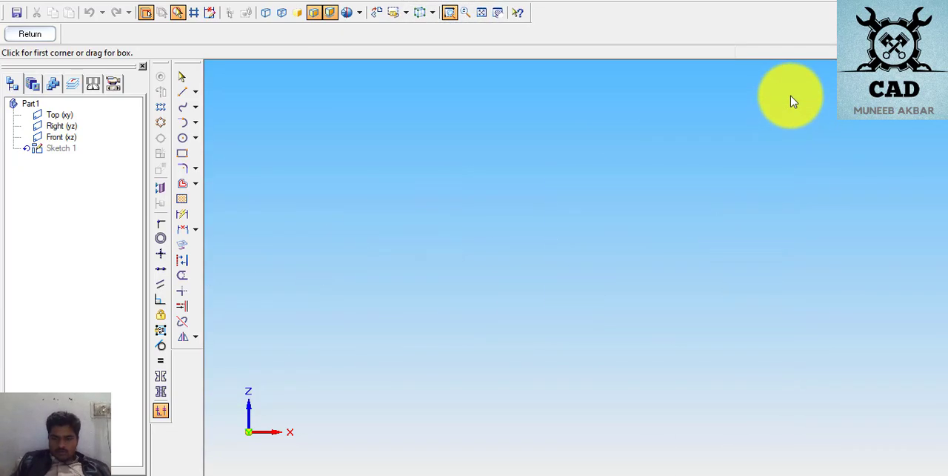
pyautogui.scroll(-3, 609, 460)
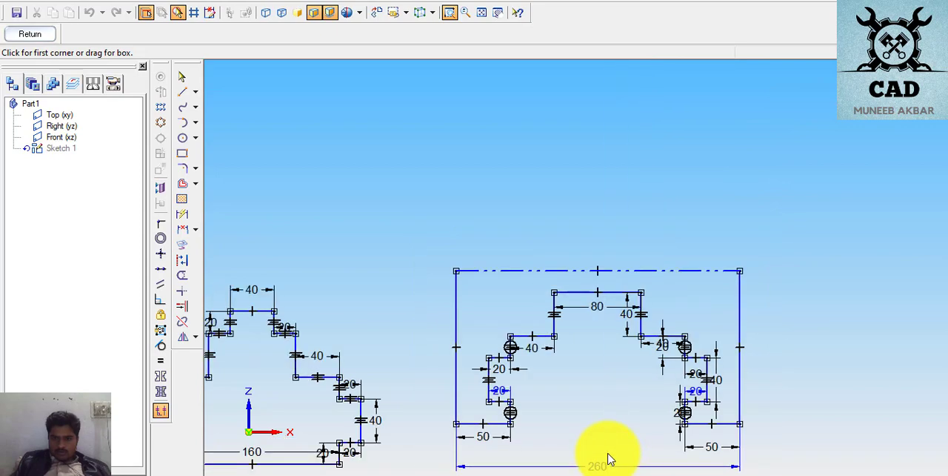
pyautogui.click(183, 340)
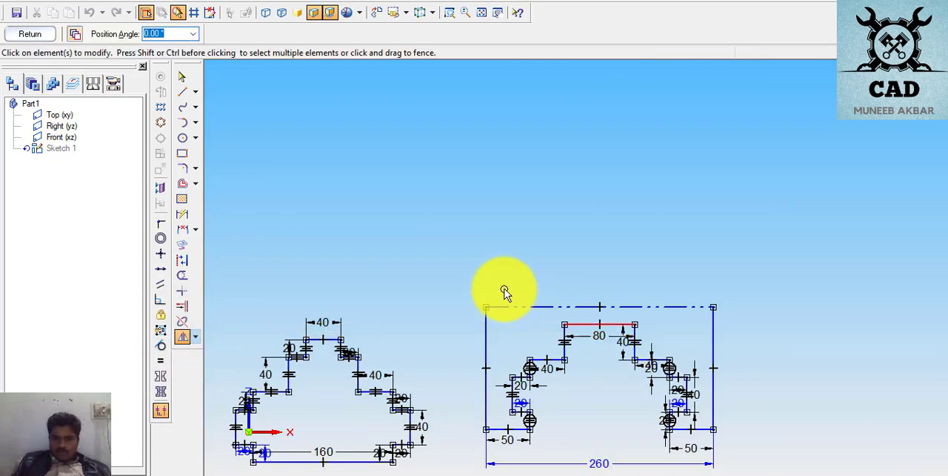
pyautogui.moveTo(457, 274); pyautogui.dragTo(763, 460)
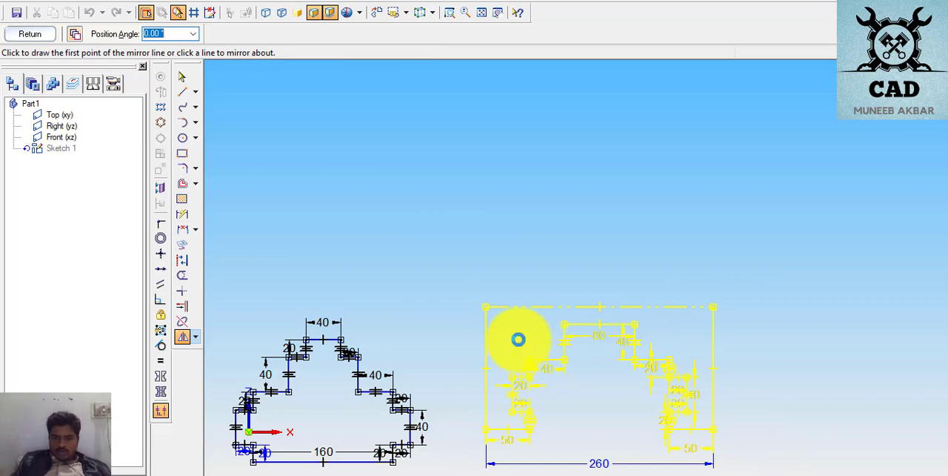
pyautogui.click(525, 304)
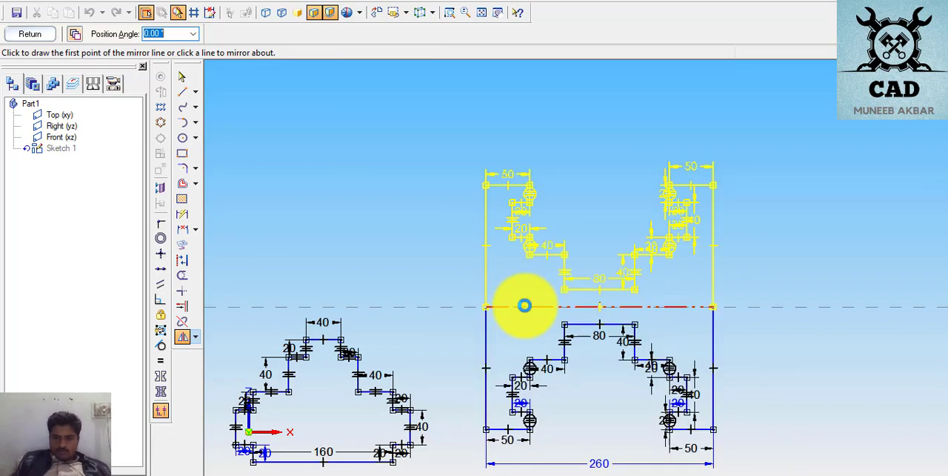
pyautogui.click(525, 306)
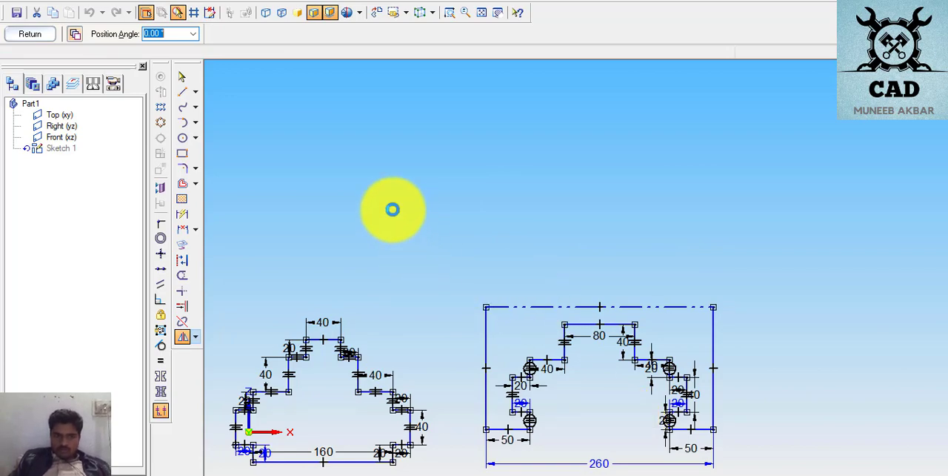
pyautogui.scroll(-1, 239, 337)
pyautogui.click(520, 313)
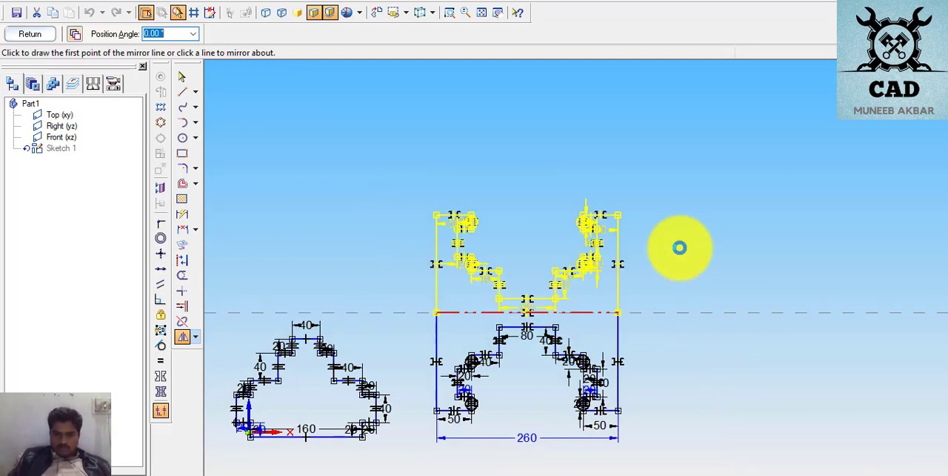
pyautogui.click(196, 339)
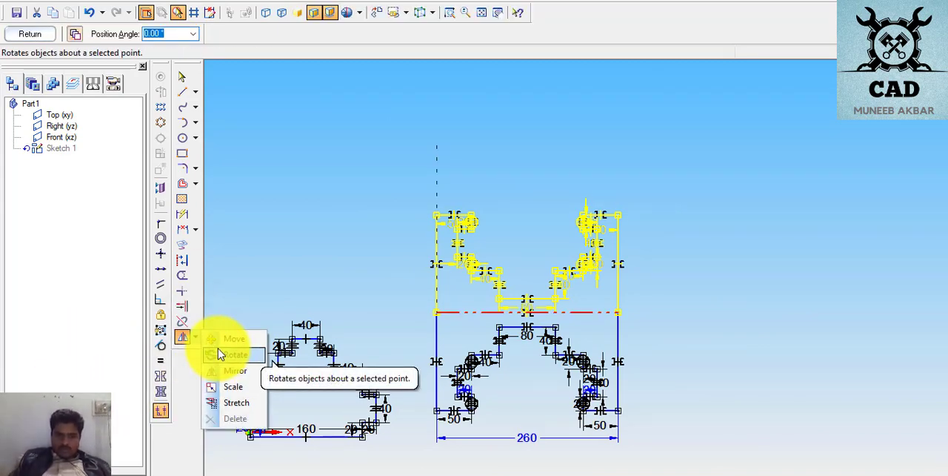
pyautogui.click(218, 353)
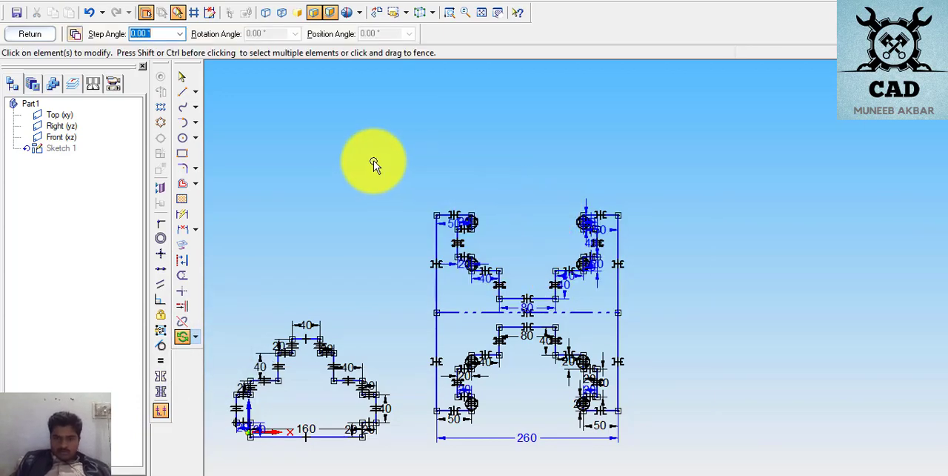
pyautogui.moveTo(421, 201); pyautogui.dragTo(660, 311)
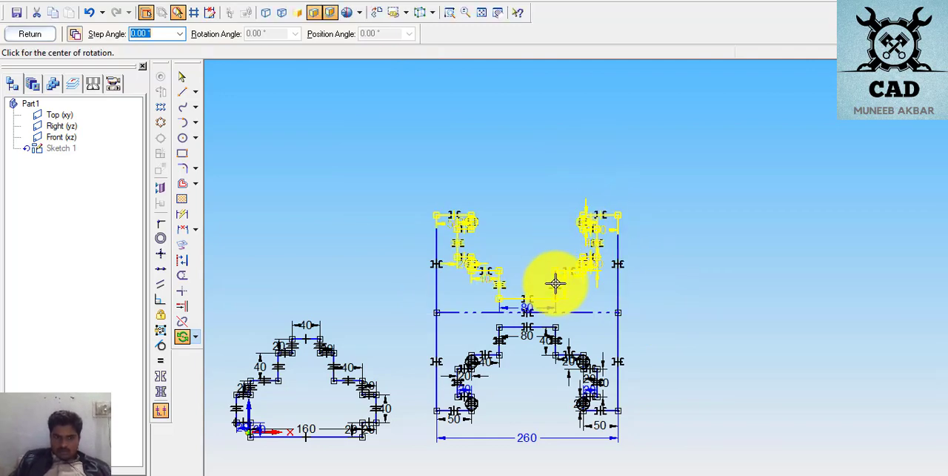
pyautogui.scroll(2, 548, 298)
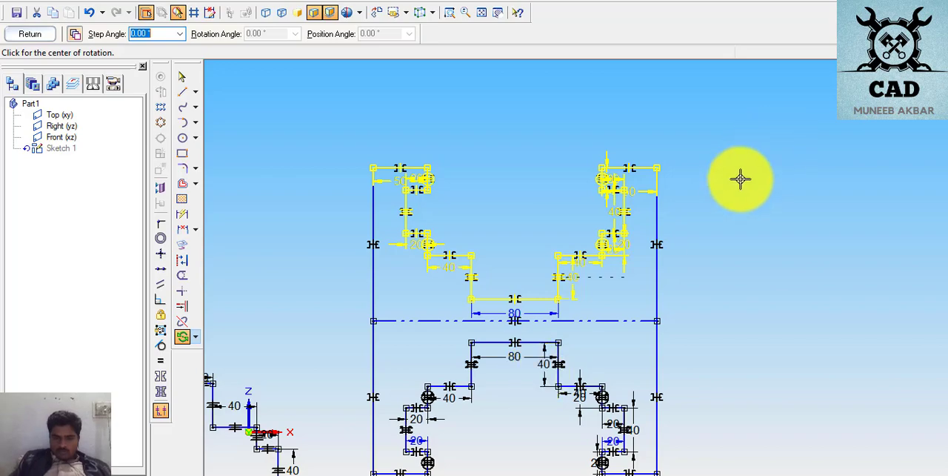
pyautogui.click(737, 184)
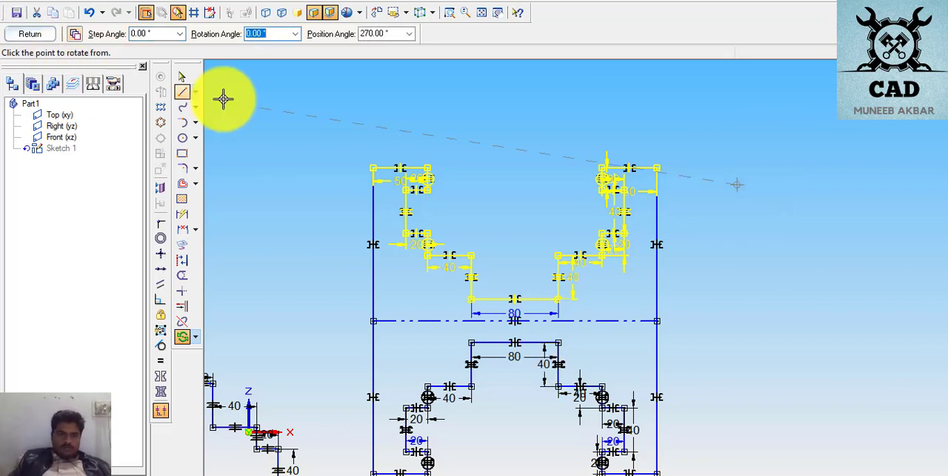
pyautogui.rightClick(267, 119)
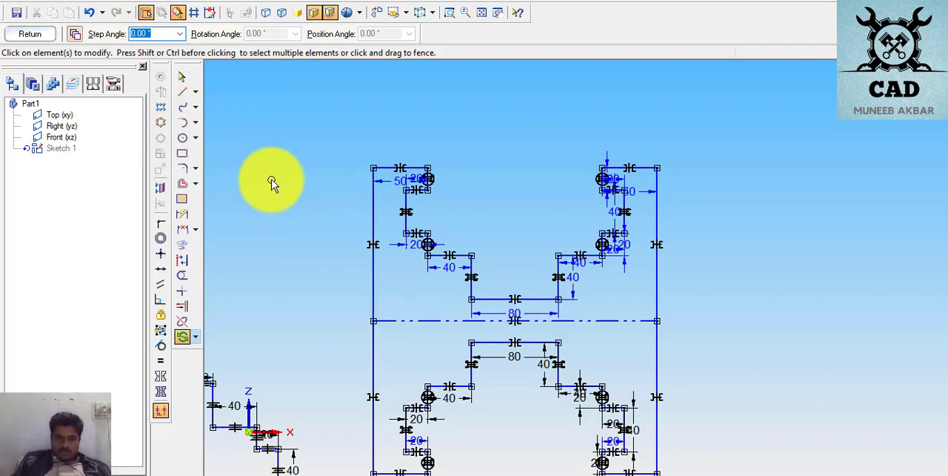
pyautogui.click(370, 263)
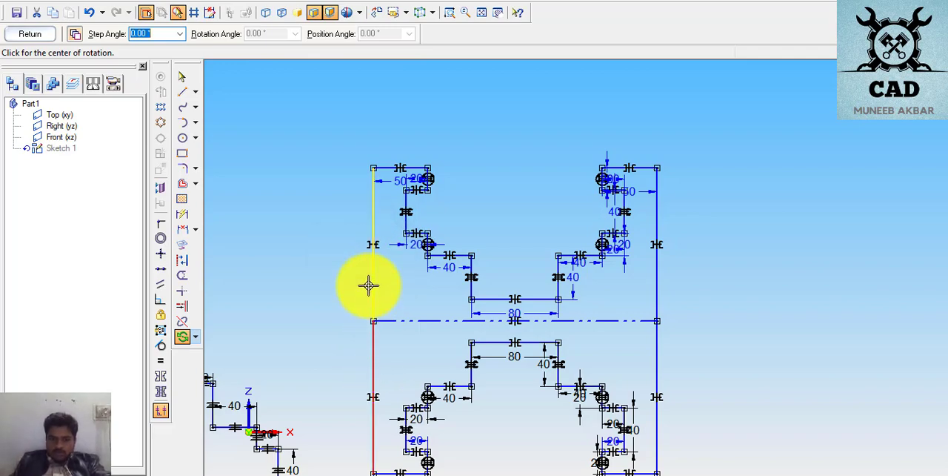
pyautogui.click(374, 283)
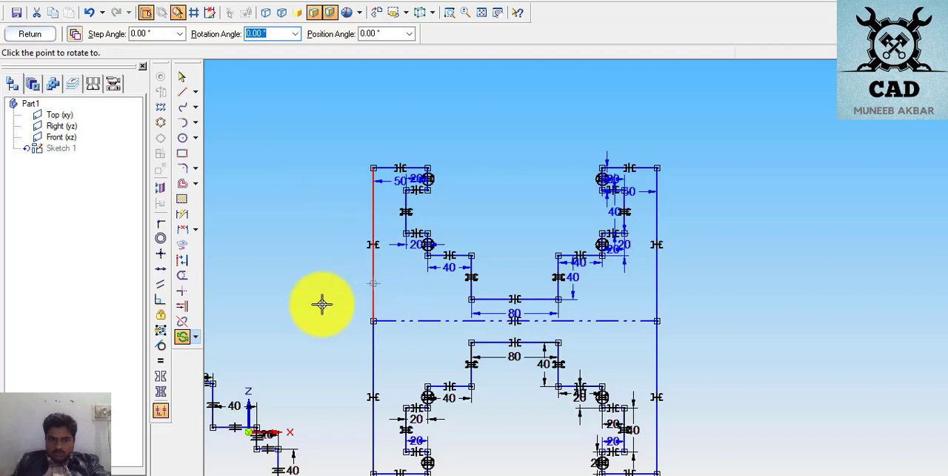
pyautogui.press('Escape')
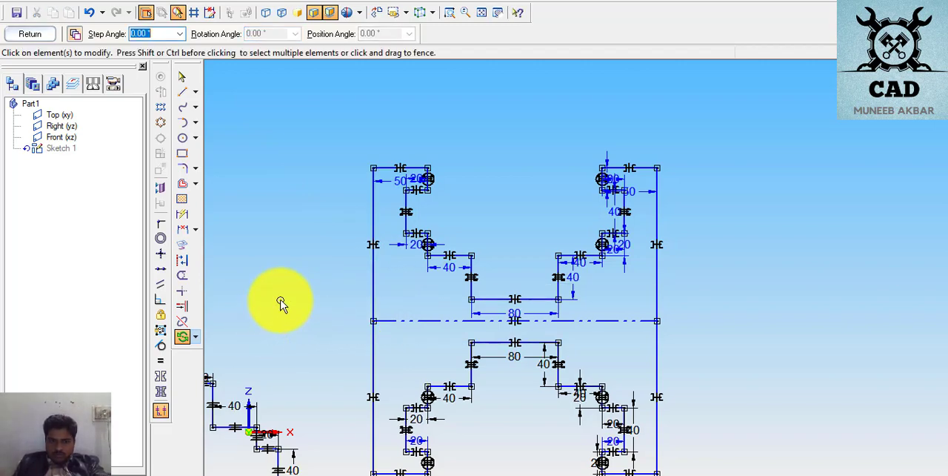
# - Delete the page 9 profile's left outer vertical edges in both halves and the horizontal symmetry axis between them
pyautogui.click(186, 84)
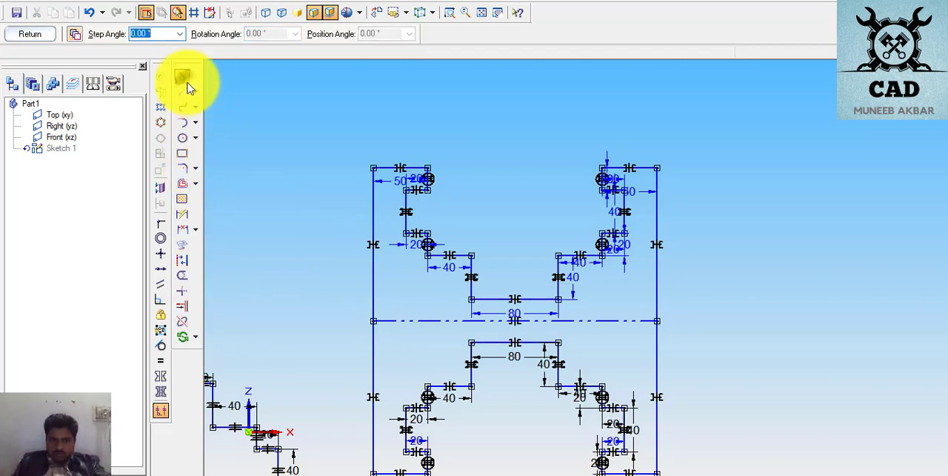
pyautogui.click(373, 280)
pyautogui.press('Delete')
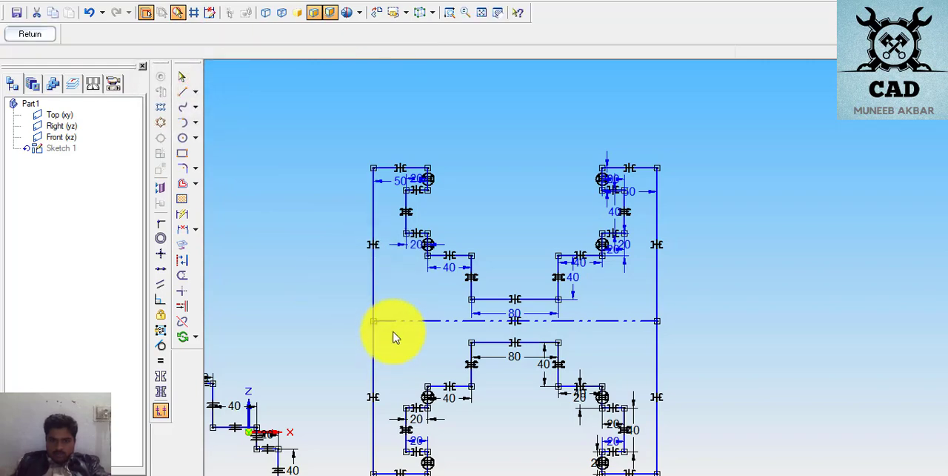
pyautogui.click(392, 321)
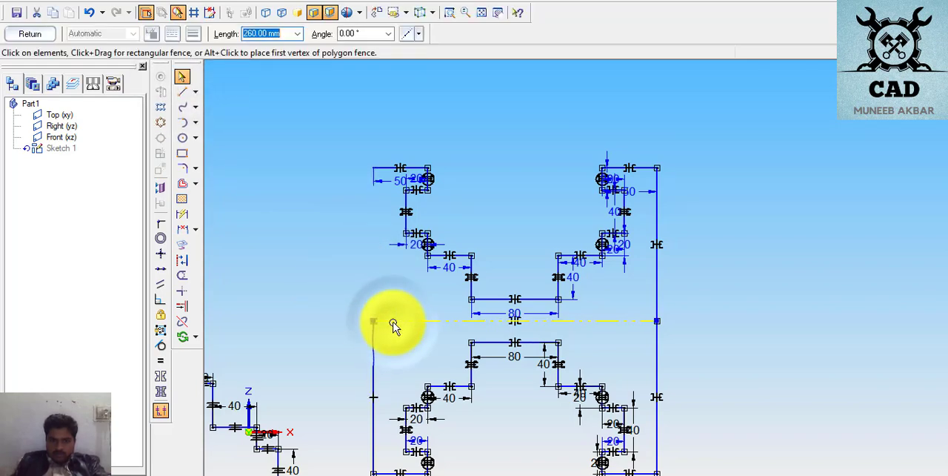
pyautogui.press('Delete')
pyautogui.click(382, 323)
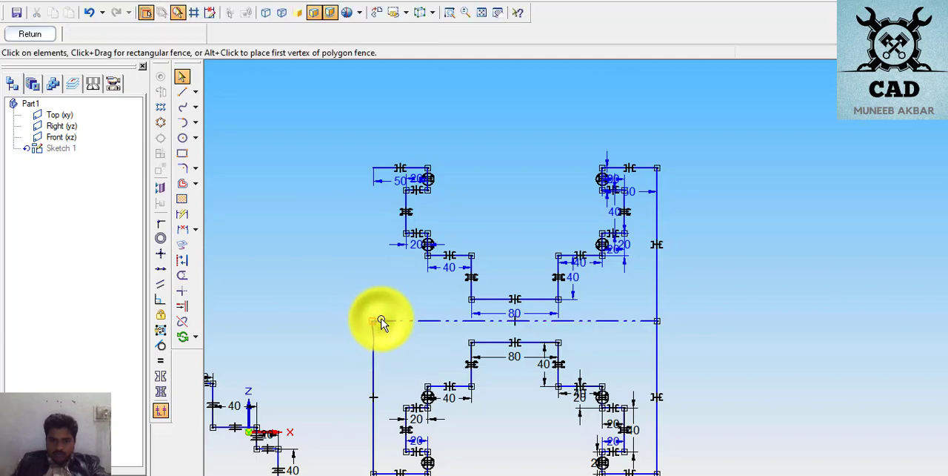
pyautogui.press('Delete')
pyautogui.click(380, 324)
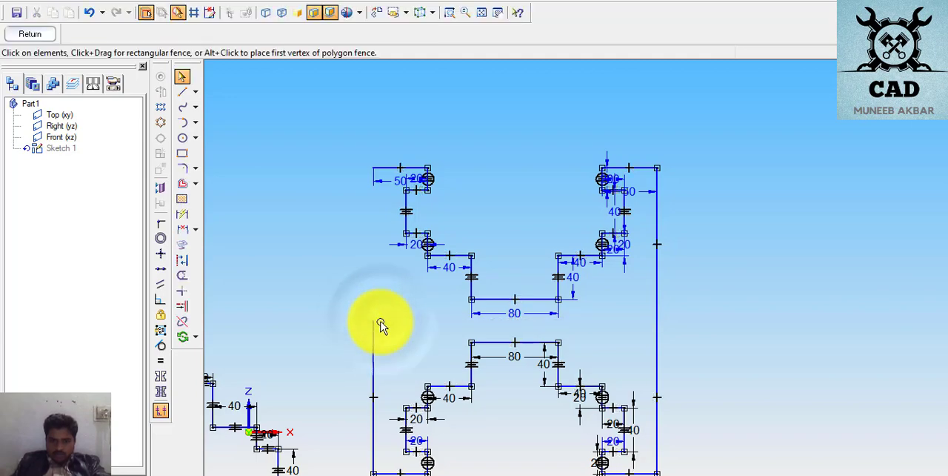
pyautogui.click(376, 324)
pyautogui.press('Delete')
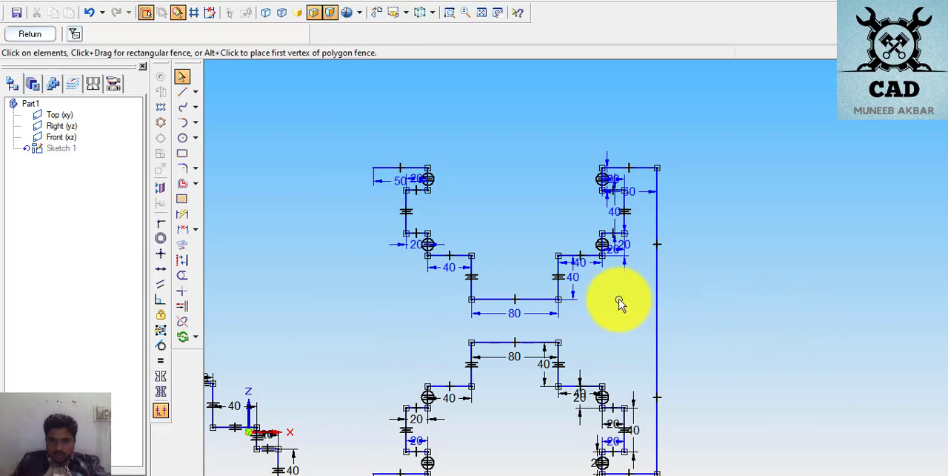
# - Delete the right outer vertical edges of both the mirrored upper half and the original lower half
pyautogui.click(656, 300)
pyautogui.press('Delete')
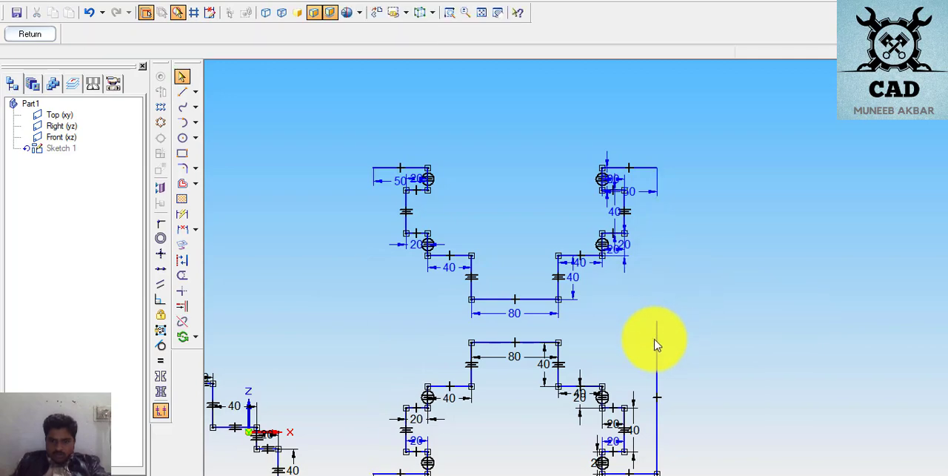
pyautogui.click(658, 342)
pyautogui.press('Delete')
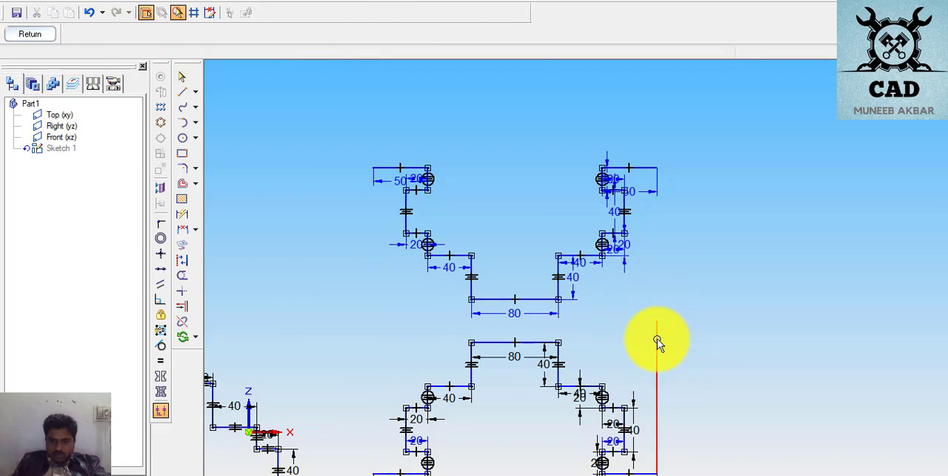
# - Draw one vertical line about 280 mm long joining the left outer ends of the upper and lower 50 mm edges
pyautogui.scroll(-2, 658, 342)
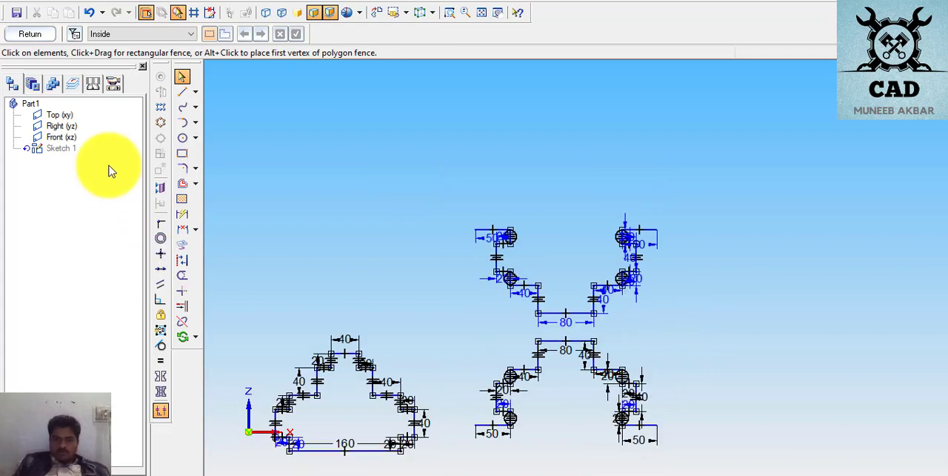
pyautogui.click(182, 91)
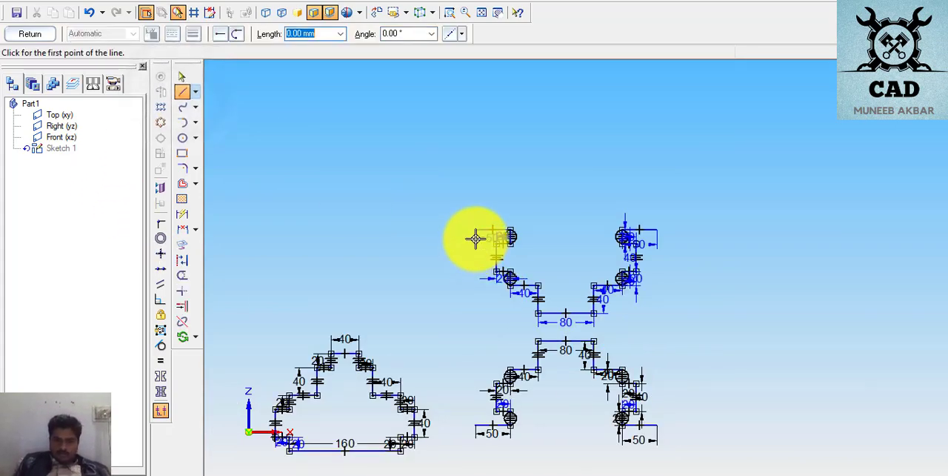
pyautogui.scroll(2, 476, 237)
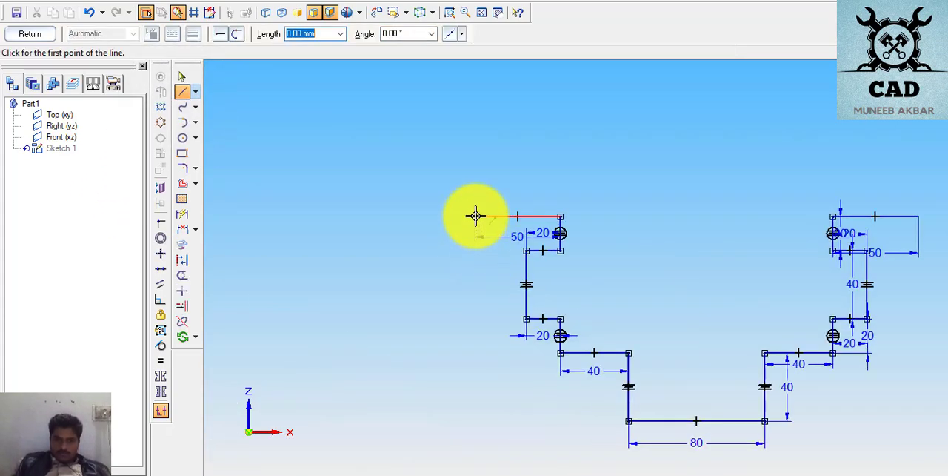
pyautogui.click(476, 216)
pyautogui.scroll(-4, 476, 324)
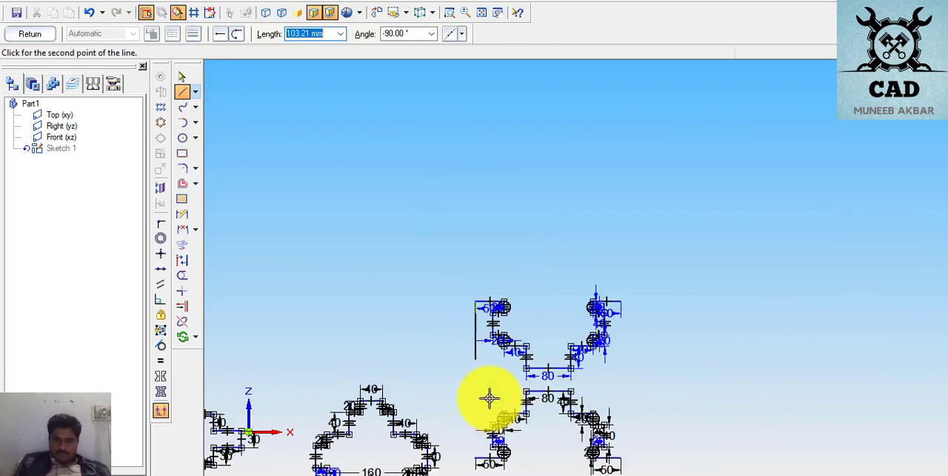
pyautogui.scroll(-1, 507, 449)
pyautogui.scroll(2, 498, 459)
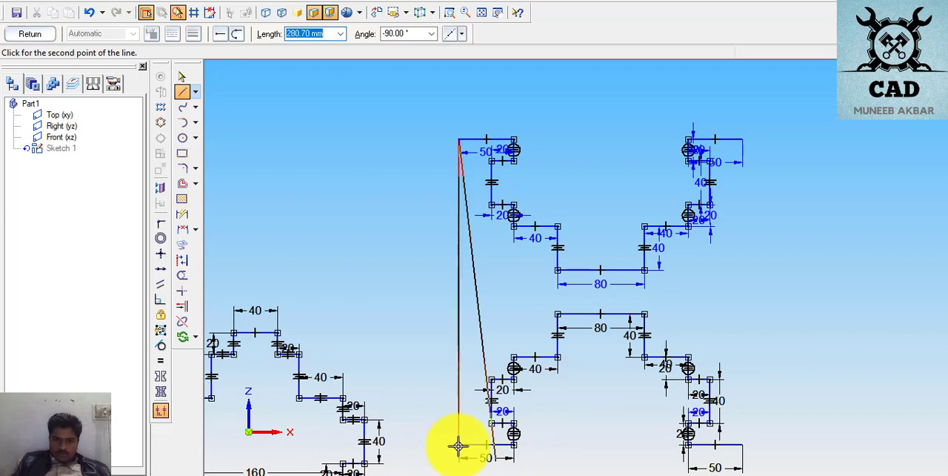
pyautogui.click(458, 444)
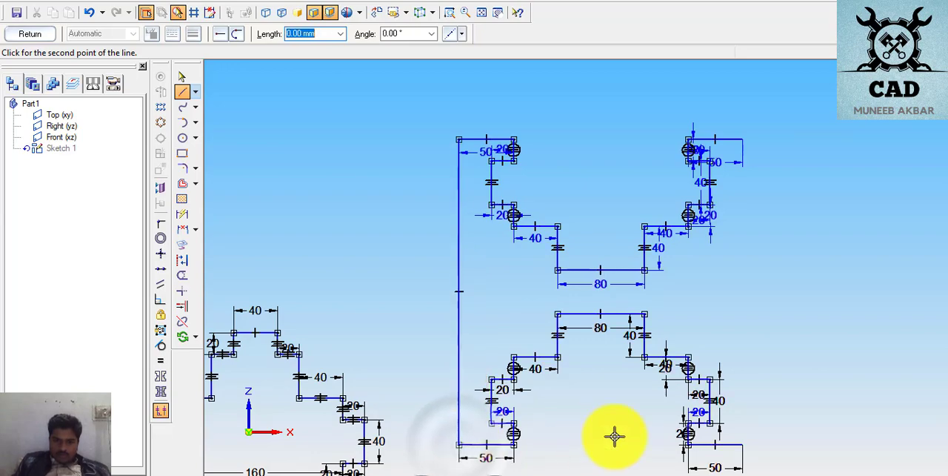
pyautogui.rightClick(800, 270)
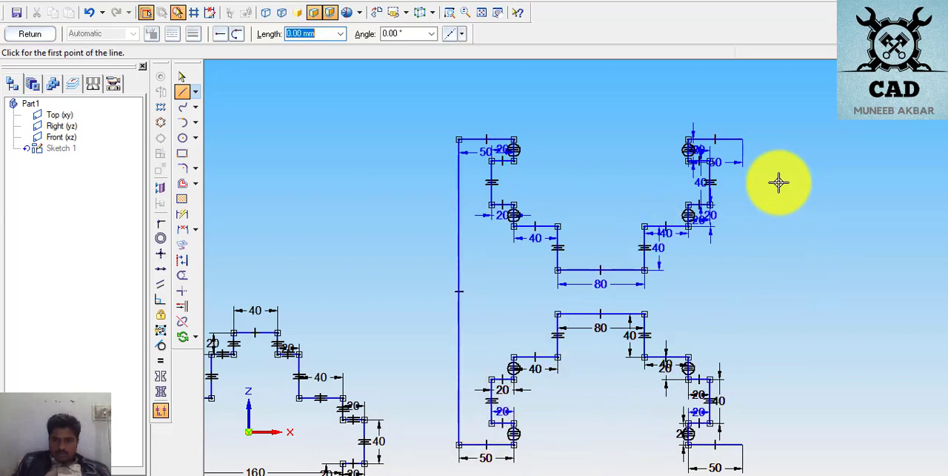
pyautogui.scroll(-1, 919, 409)
pyautogui.scroll(2, 900, 432)
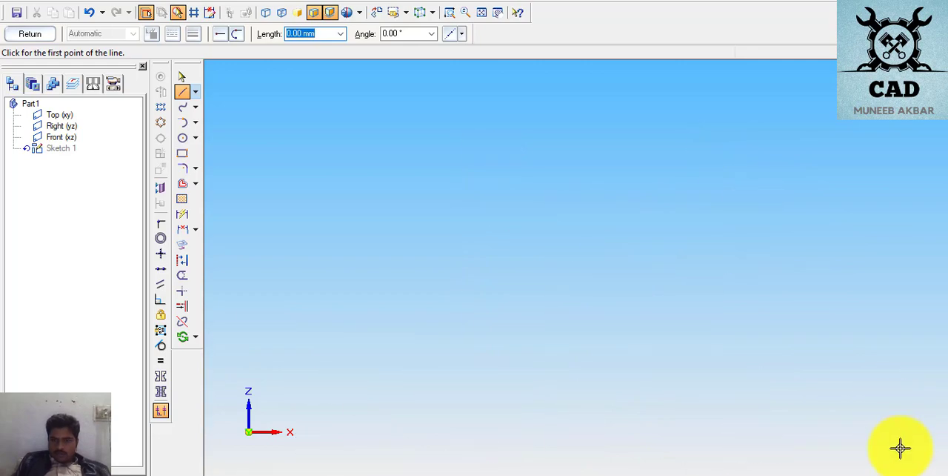
pyautogui.scroll(-1, 772, 110)
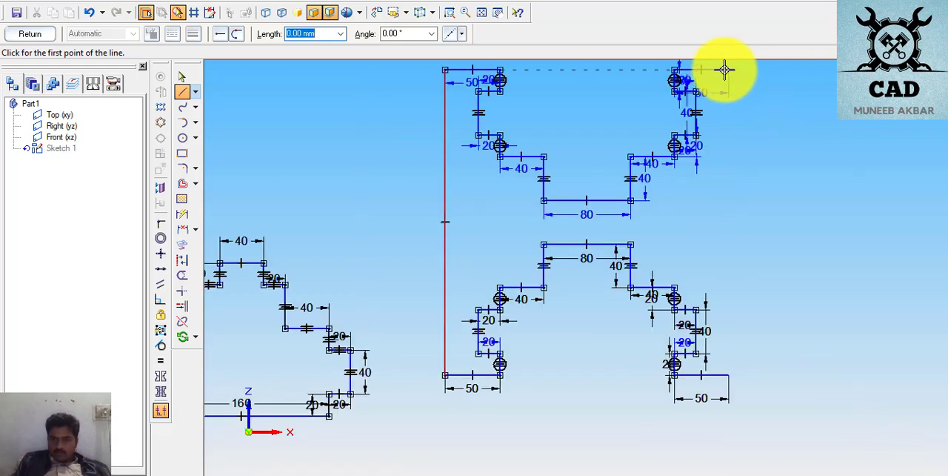
pyautogui.scroll(2, 724, 71)
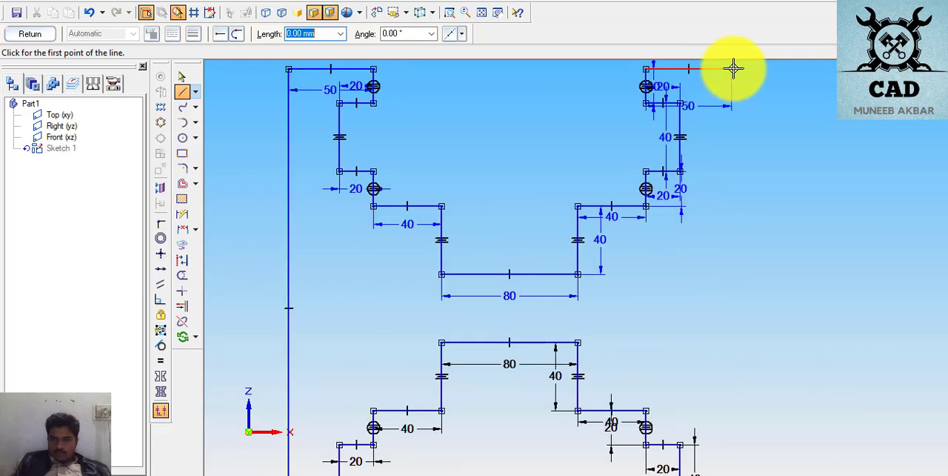
pyautogui.click(729, 69)
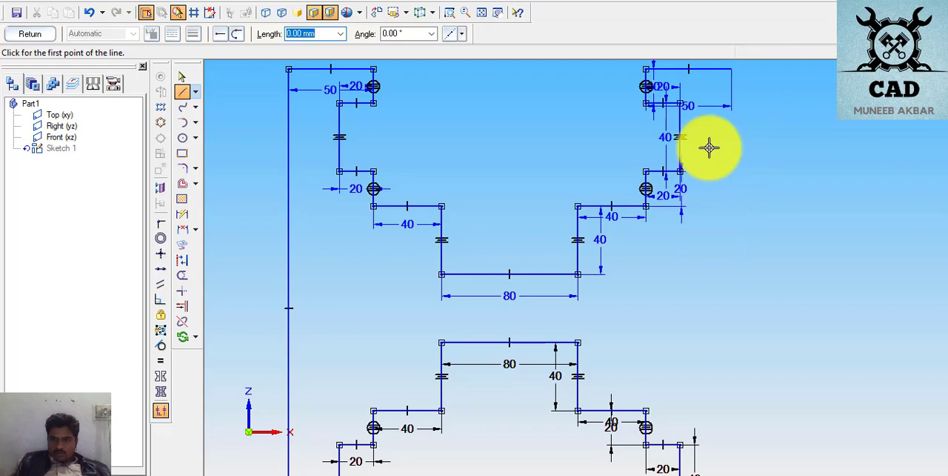
# - Adjust the placement of the 50 mm dimension on the mirrored upper half's right outer horizontal edge
pyautogui.click(182, 76)
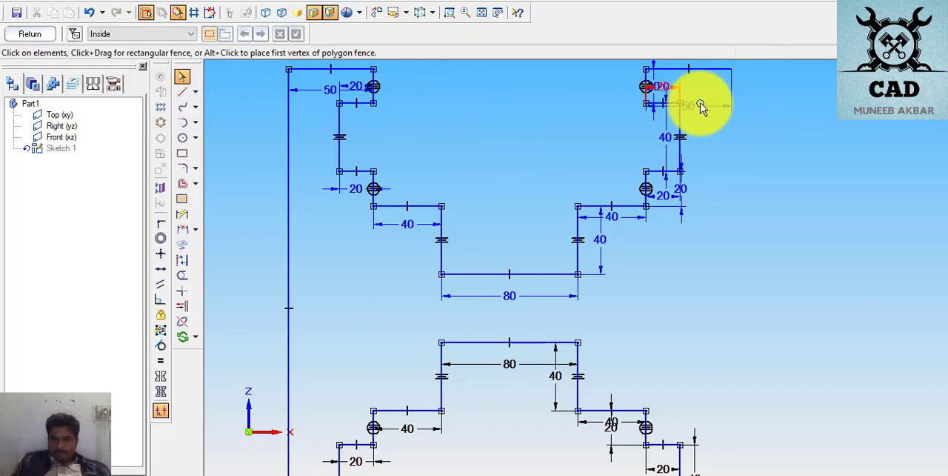
pyautogui.click(700, 108)
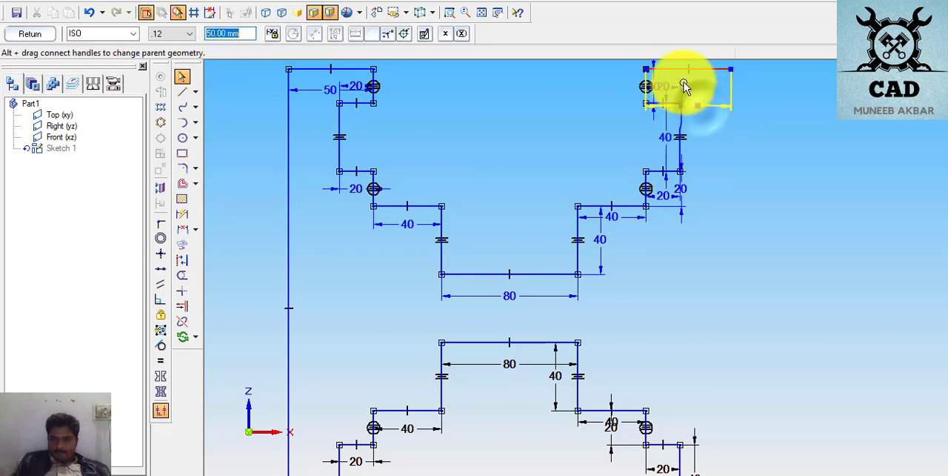
pyautogui.scroll(-1, 742, 57)
pyautogui.scroll(1, 742, 75)
pyautogui.scroll(-1, 742, 75)
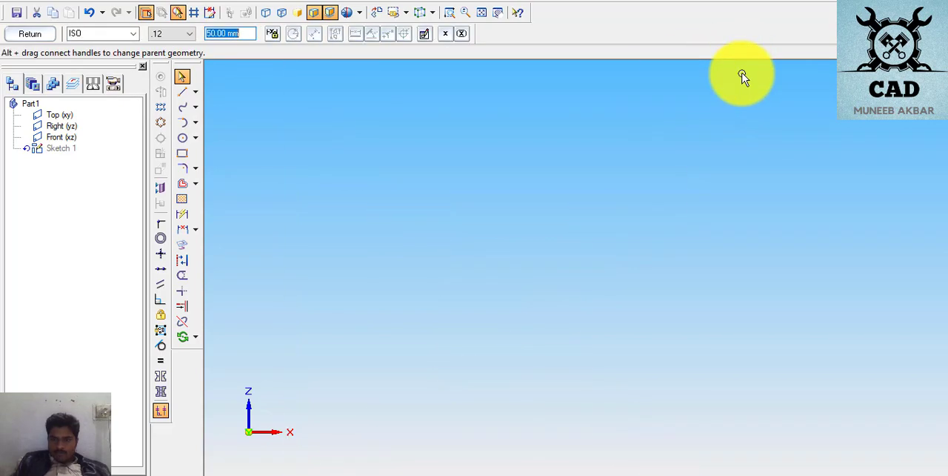
pyautogui.scroll(1, 742, 74)
pyautogui.scroll(-1, 669, 375)
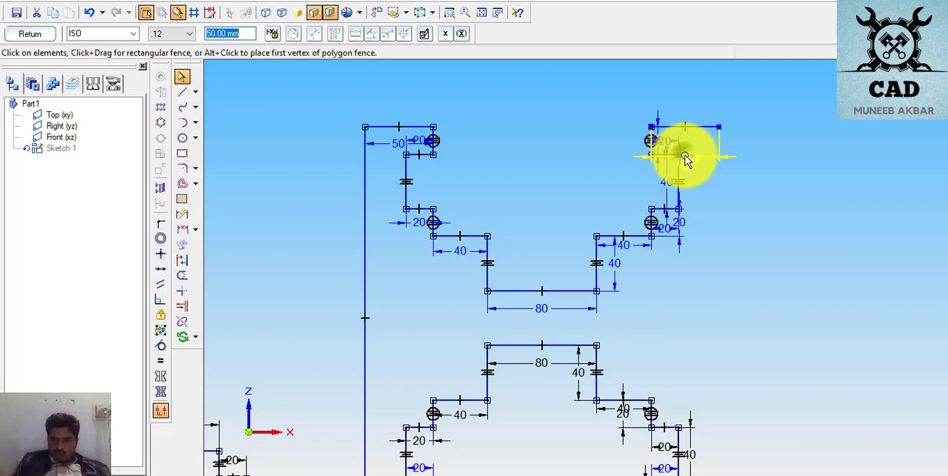
pyautogui.moveTo(682, 156); pyautogui.dragTo(774, 138)
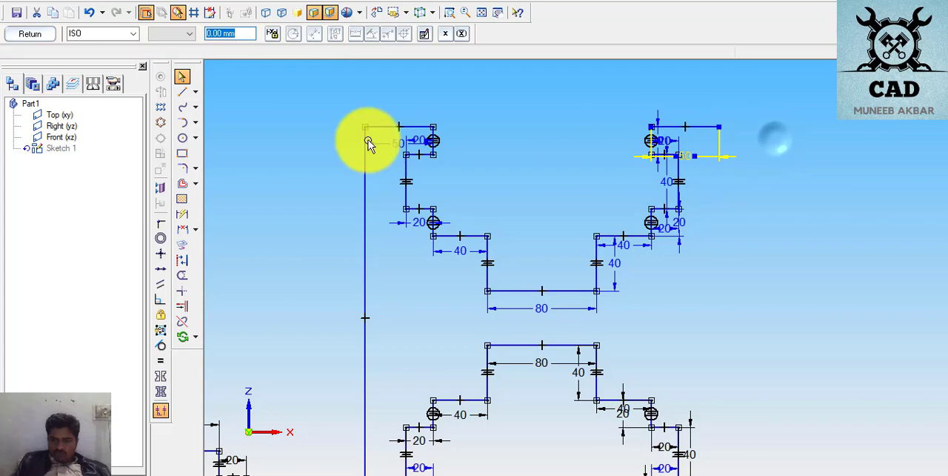
# - Draw one vertical line joining the right outer ends of the upper and lower 50 mm edges, closing the profile
pyautogui.click(182, 91)
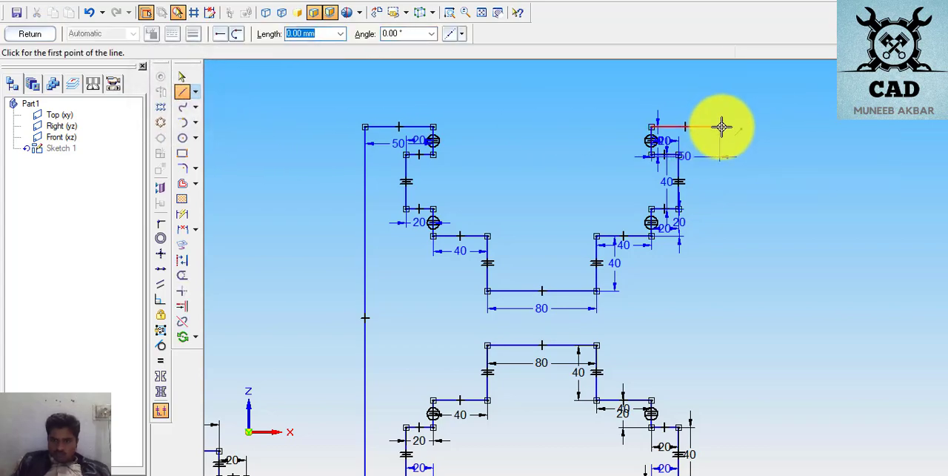
pyautogui.click(720, 128)
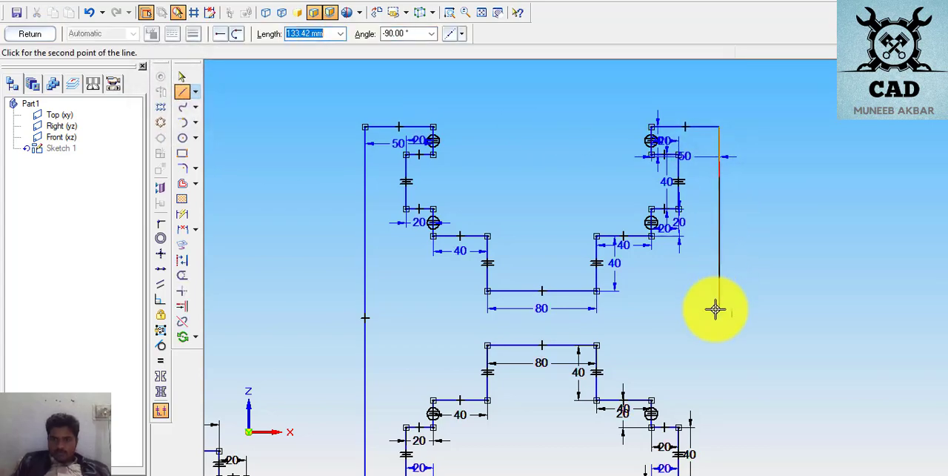
pyautogui.scroll(-2, 715, 310)
pyautogui.scroll(-1, 711, 351)
pyautogui.scroll(1, 720, 431)
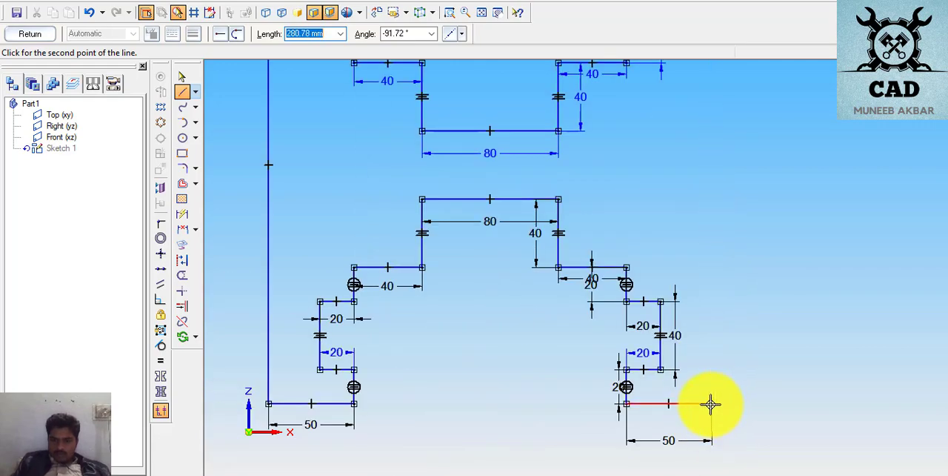
pyautogui.click(711, 403)
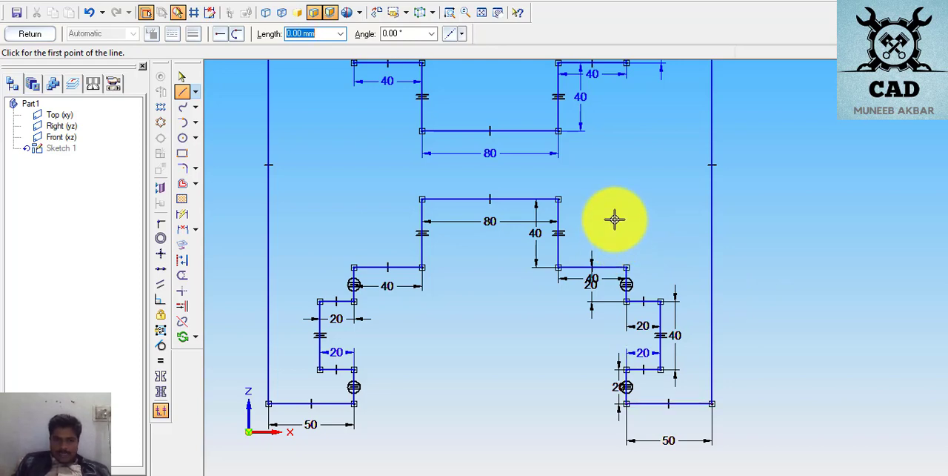
# - Dimension the length of the page 9 profile's left outer vertical edge, placing the dimension just inside the profile
pyautogui.scroll(-2, 614, 206)
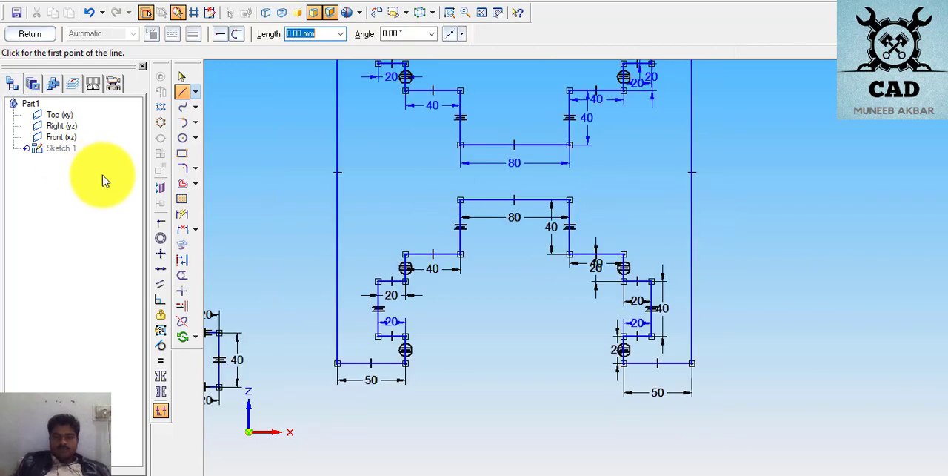
pyautogui.click(183, 213)
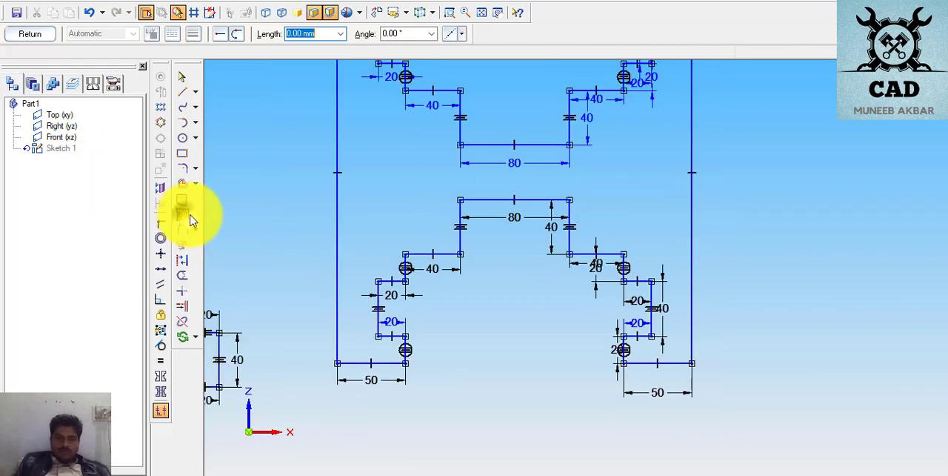
pyautogui.click(337, 208)
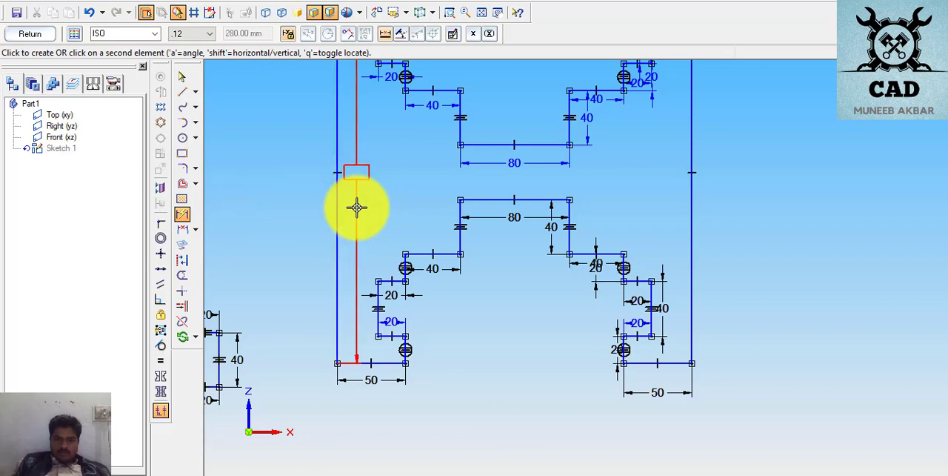
pyautogui.click(356, 208)
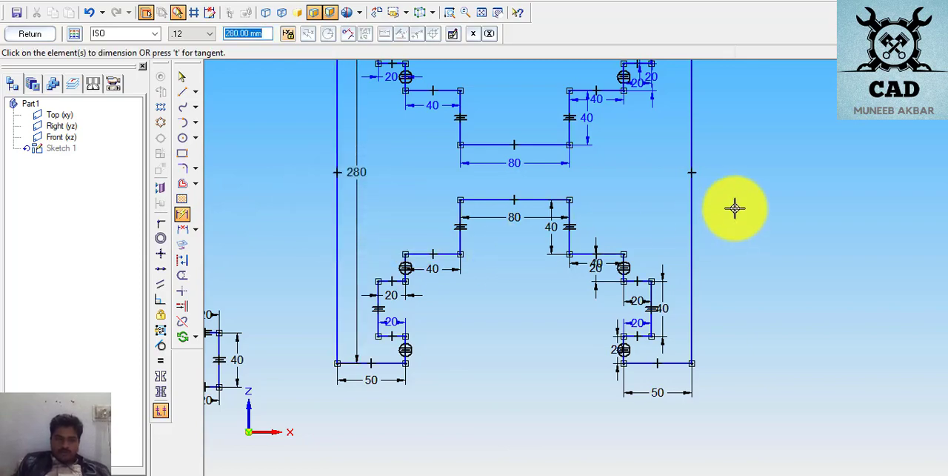
# - Dimension the length of the page 9 profile's right outer vertical edge just inside the profile, and hide the sketch relationship symbols
pyautogui.click(691, 192)
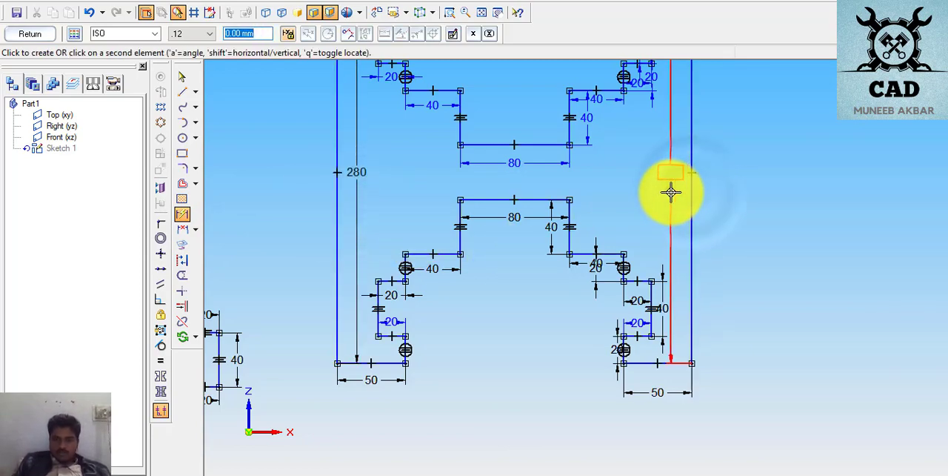
pyautogui.click(662, 175)
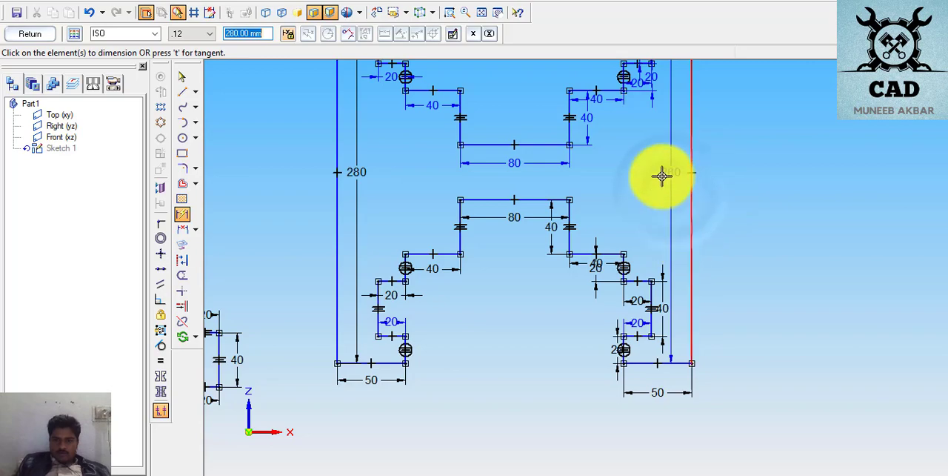
pyautogui.click(481, 12)
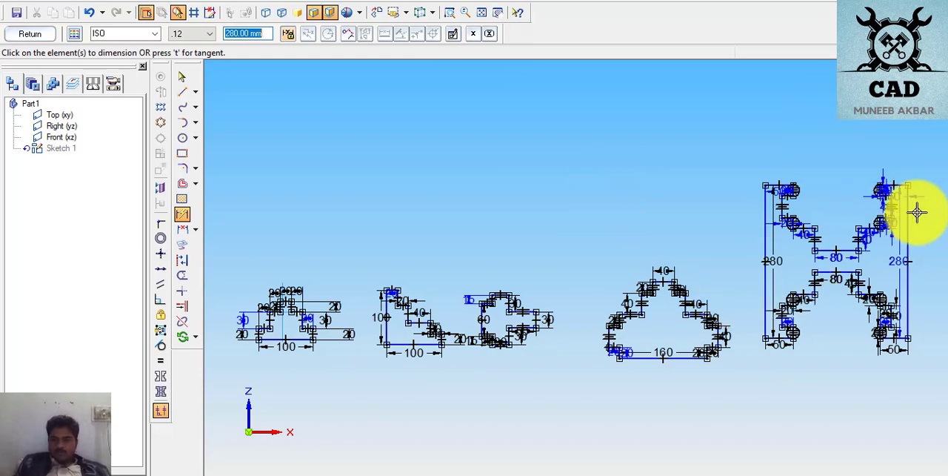
pyautogui.scroll(3, 872, 241)
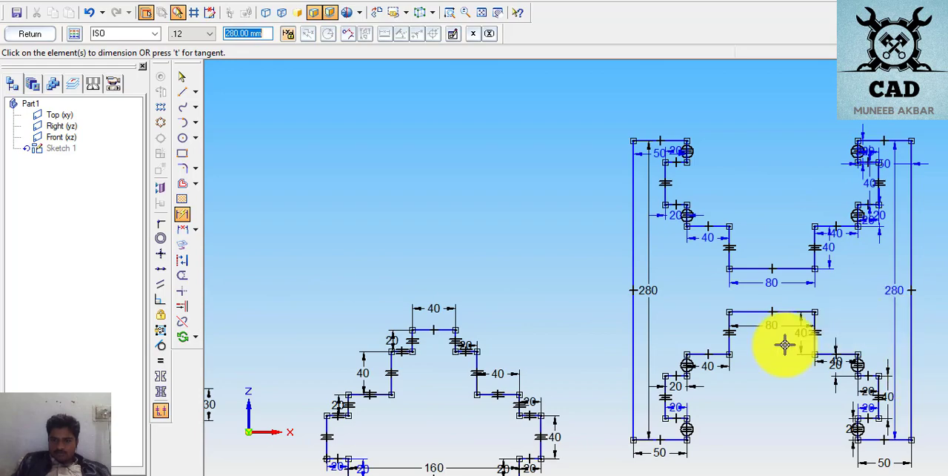
pyautogui.click(166, 417)
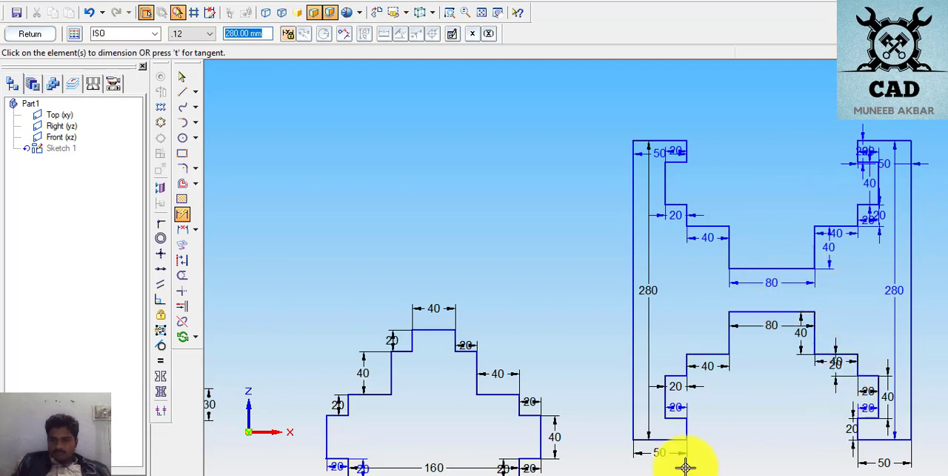
# - Examine the page 10 house-shaped profile and its dimensions in the exercise PDF, and return to the Solid Edge sketch
pyautogui.click(496, 474)
pyautogui.scroll(2, 523, 152)
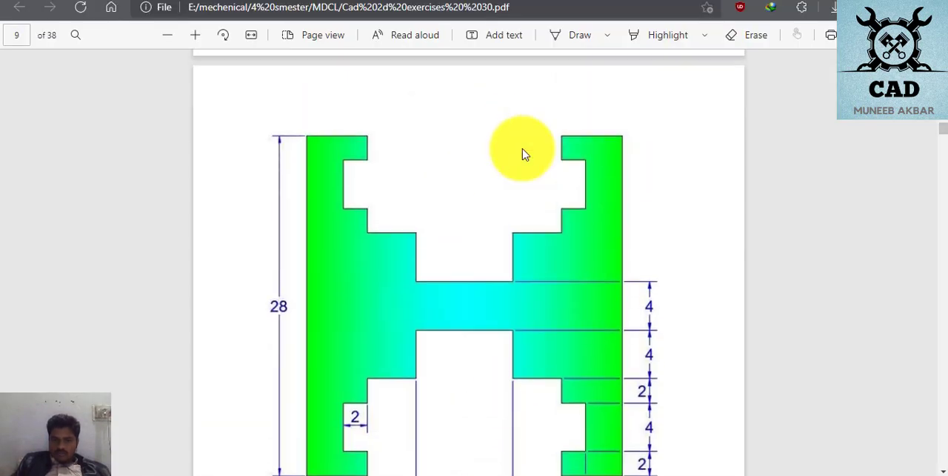
pyautogui.scroll(-2, 523, 153)
pyautogui.scroll(-10, 523, 153)
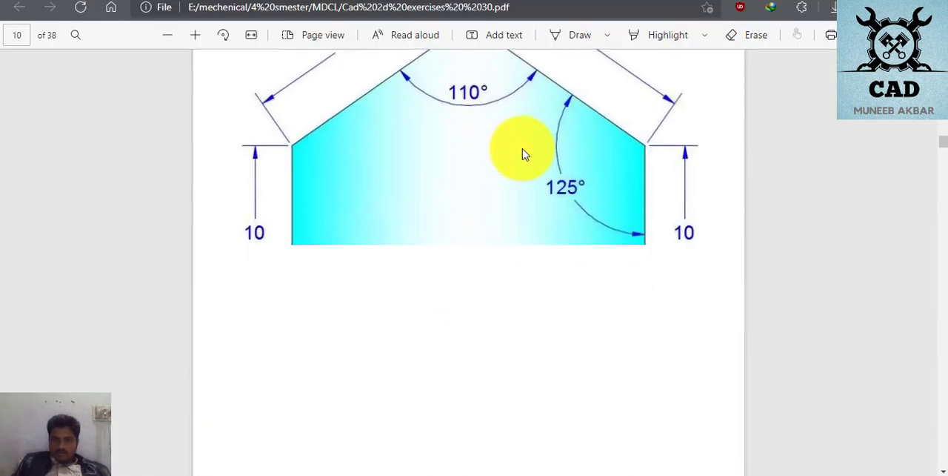
pyautogui.scroll(2, 523, 153)
pyautogui.scroll(-3, 523, 154)
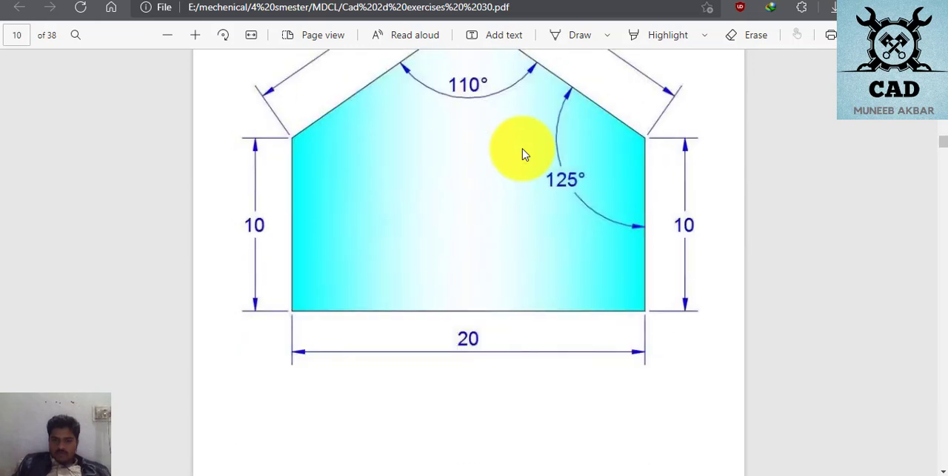
pyautogui.scroll(4, 522, 153)
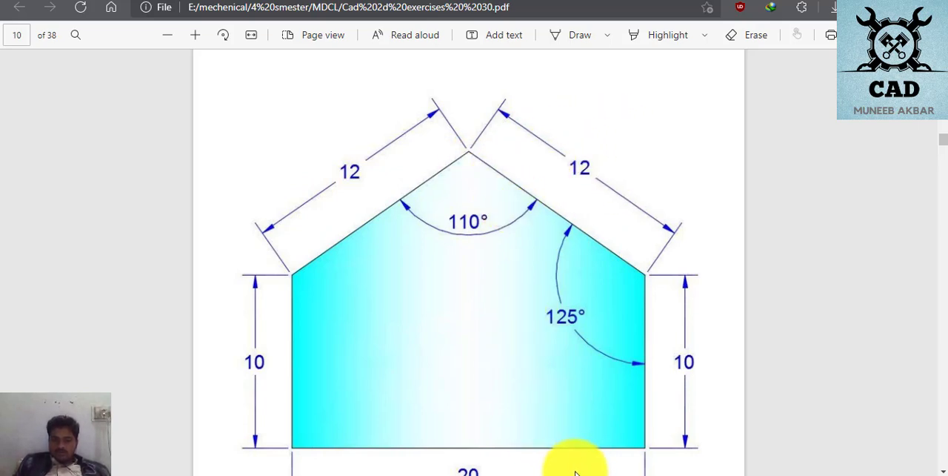
pyautogui.click(452, 475)
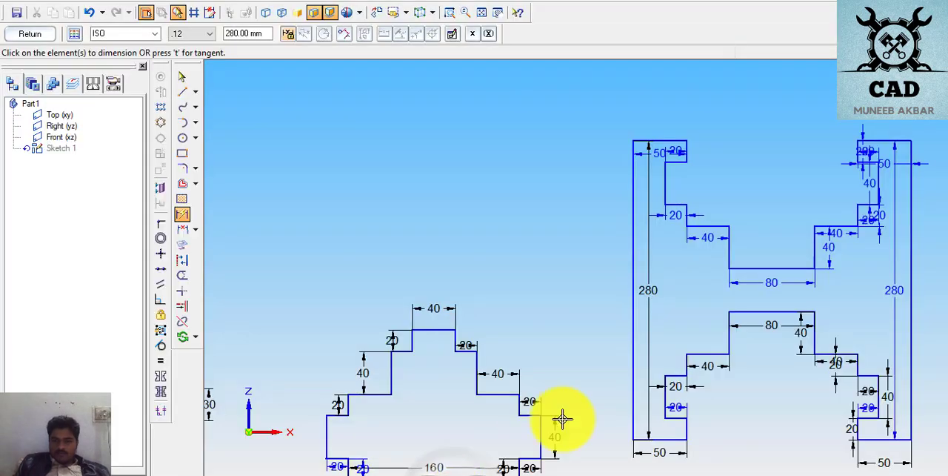
# - Show the relationship symbols and draw a horizontal base about 153 mm long with an 87 mm approximate vertical right side below the first profile
pyautogui.click(480, 16)
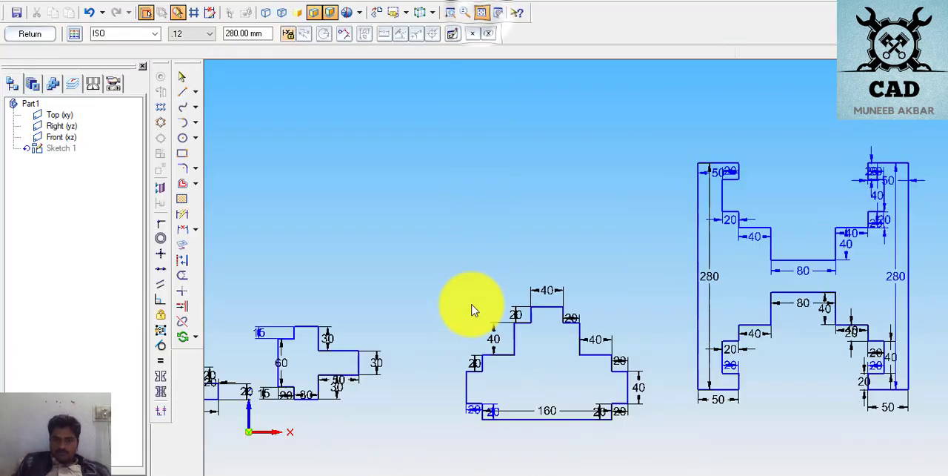
pyautogui.scroll(2, 276, 424)
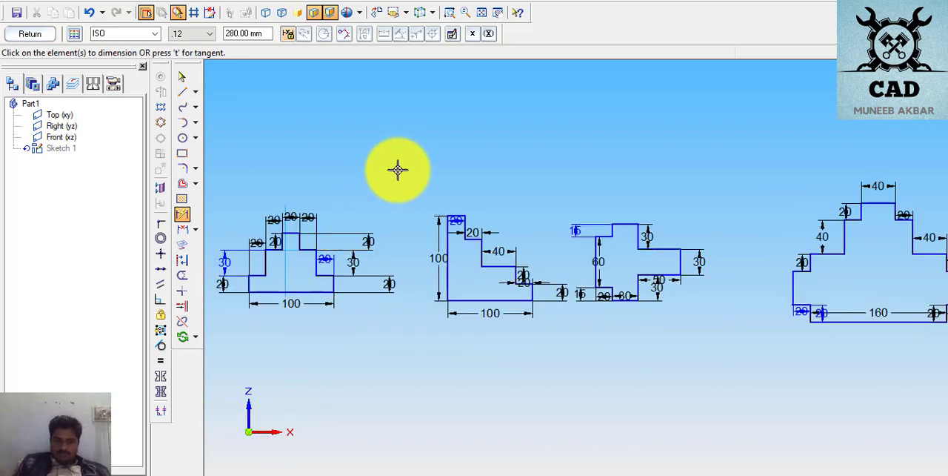
pyautogui.click(498, 13)
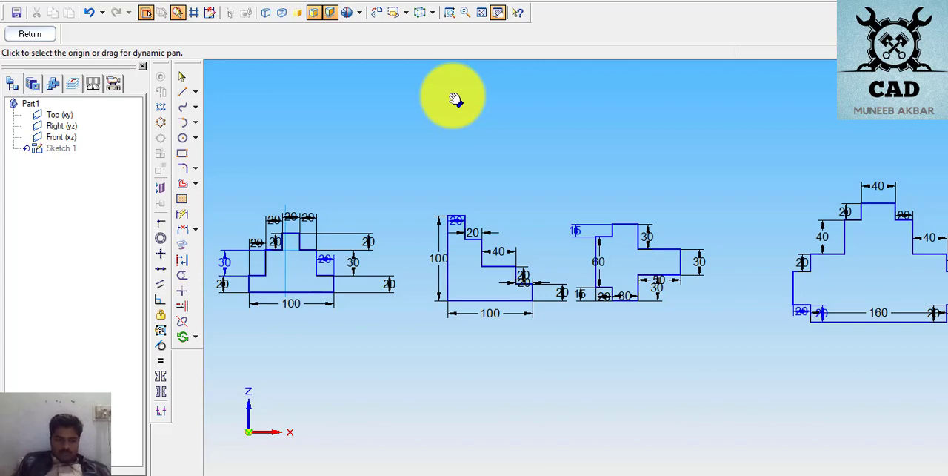
pyautogui.moveTo(346, 400)
pyautogui.mouseDown()
pyautogui.moveTo(432, 364)
pyautogui.moveTo(491, 313)
pyautogui.moveTo(487, 260)
pyautogui.mouseUp()
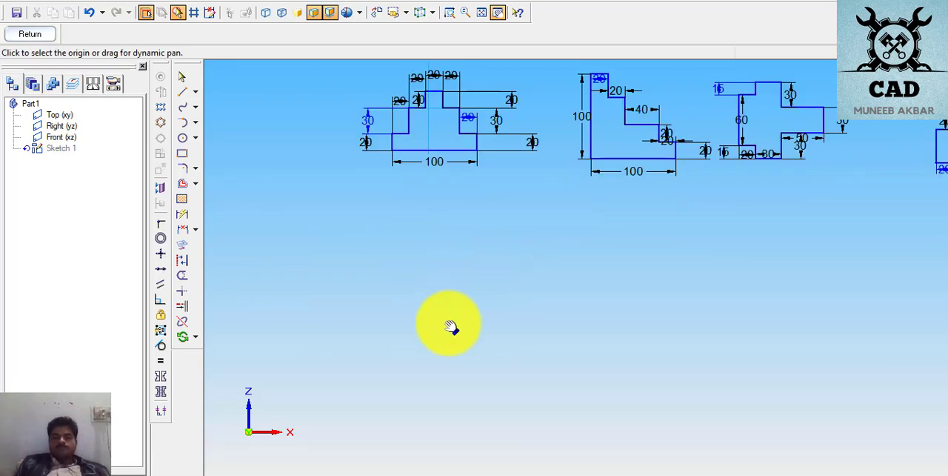
pyautogui.moveTo(470, 276)
pyautogui.mouseDown()
pyautogui.moveTo(480, 285)
pyautogui.moveTo(460, 265)
pyautogui.moveTo(462, 247)
pyautogui.moveTo(474, 243)
pyautogui.mouseUp()
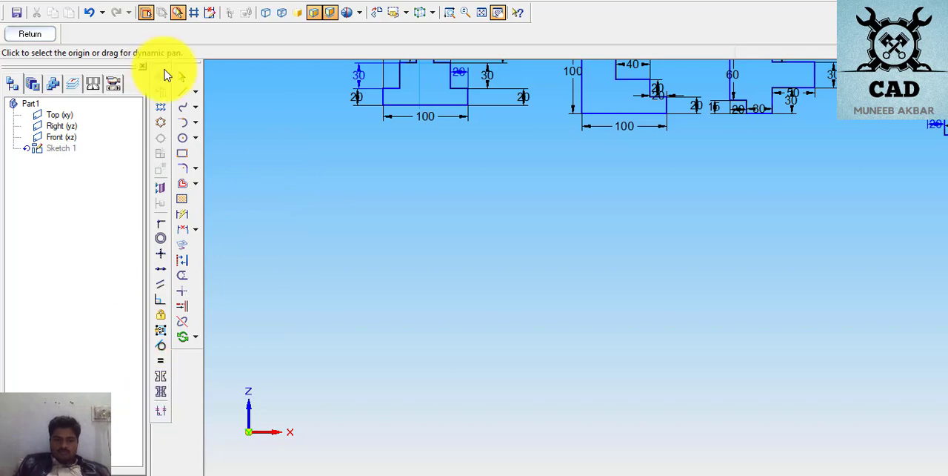
pyautogui.click(160, 411)
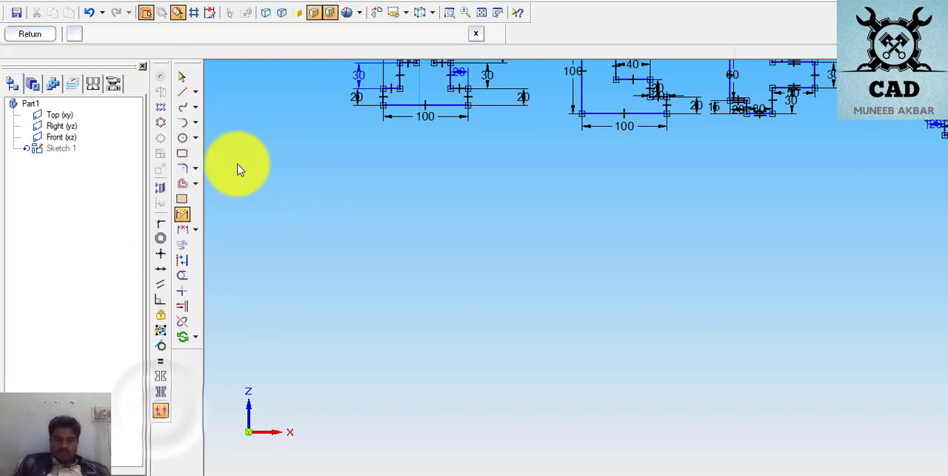
pyautogui.click(186, 89)
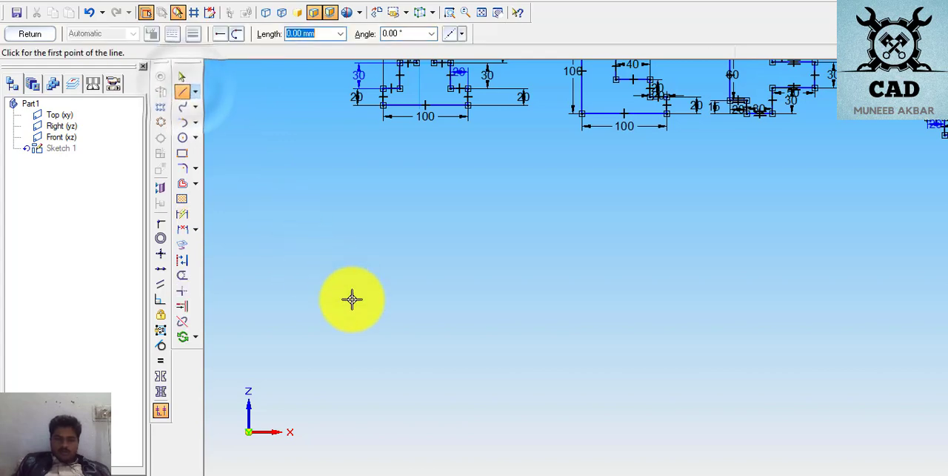
pyautogui.click(385, 305)
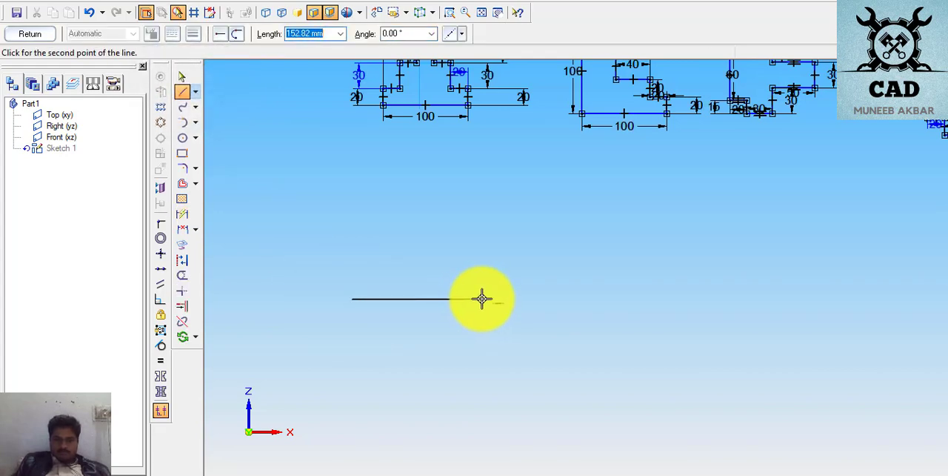
pyautogui.click(482, 295)
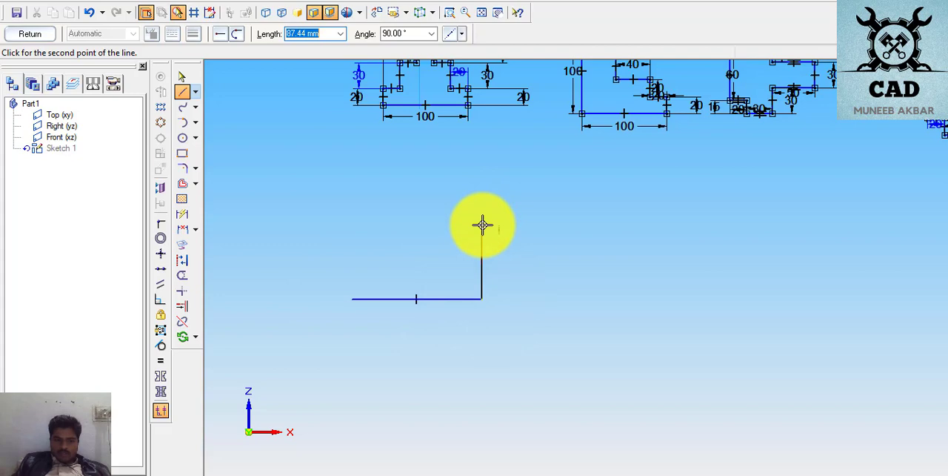
pyautogui.click(482, 223)
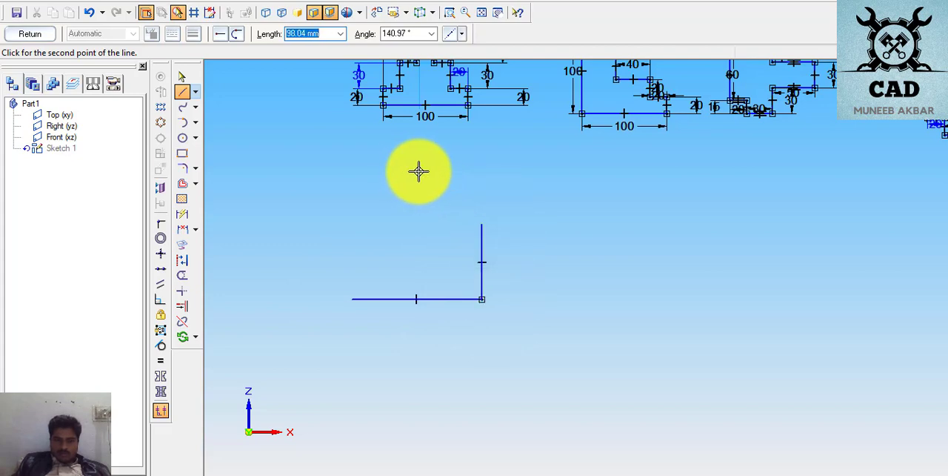
# - Draw the right roof edge about 98 mm long, the left roof edge, and a left side closing the outline at the base
pyautogui.click(418, 171)
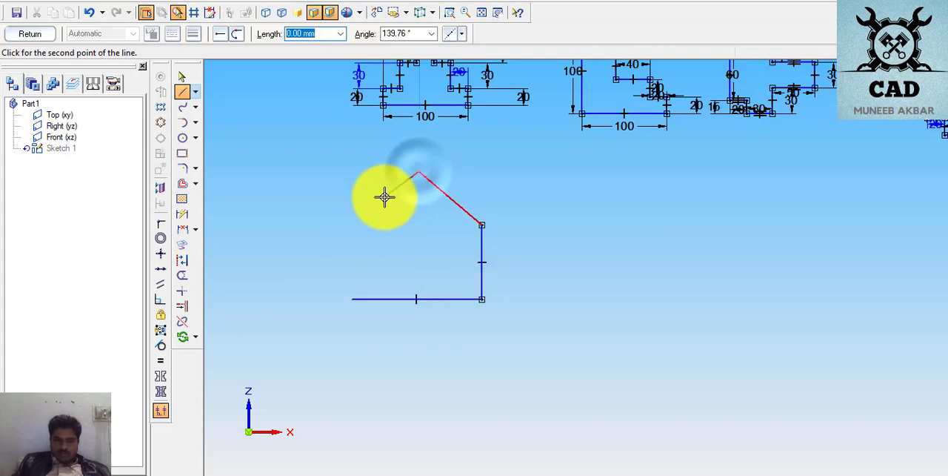
pyautogui.click(340, 222)
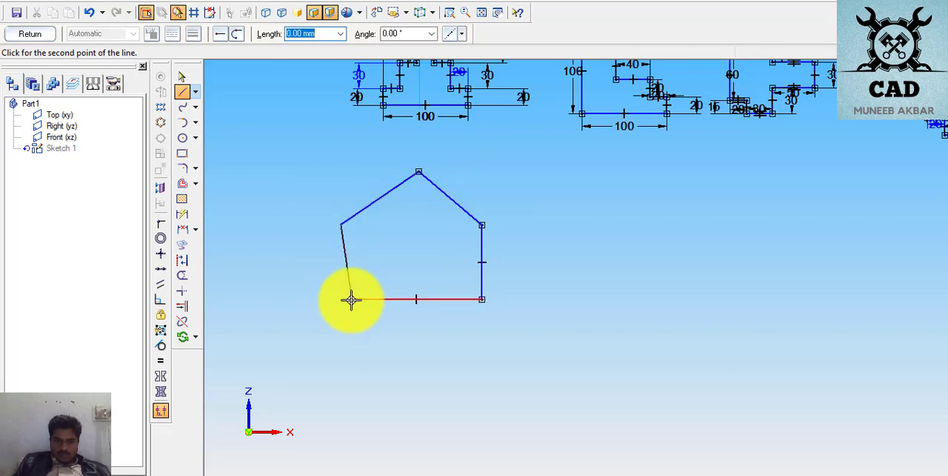
pyautogui.click(351, 300)
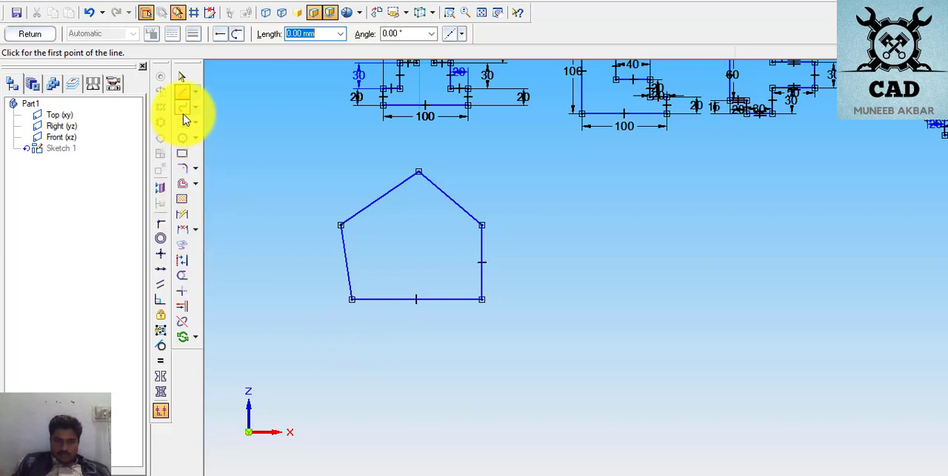
# - Constrain the house profile's left side to vertical and try to apply the same relationship to its right side
pyautogui.click(160, 253)
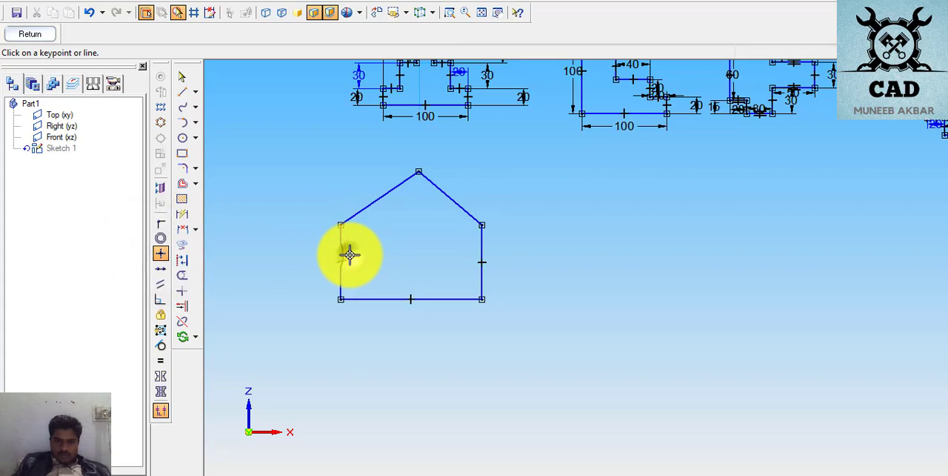
pyautogui.click(348, 255)
pyautogui.click(483, 268)
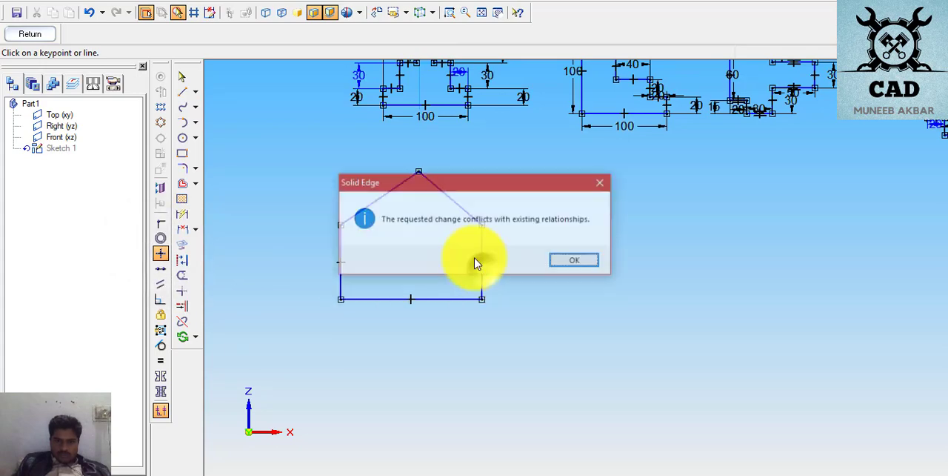
pyautogui.click(577, 264)
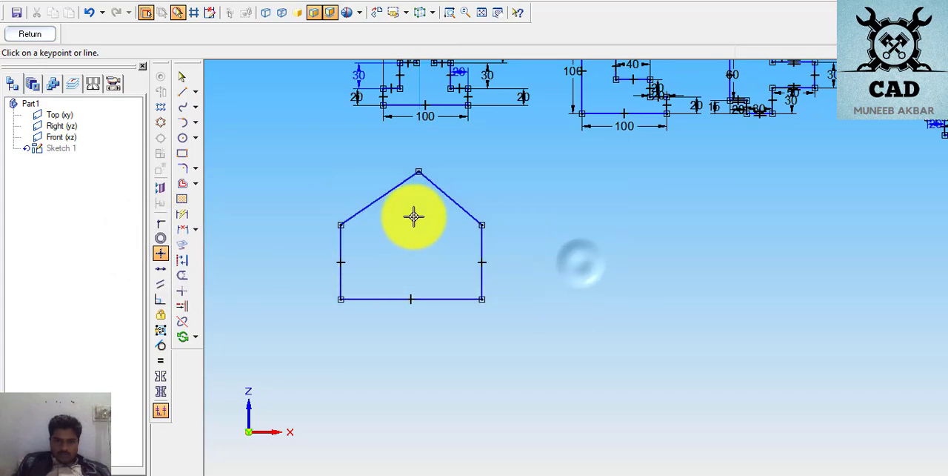
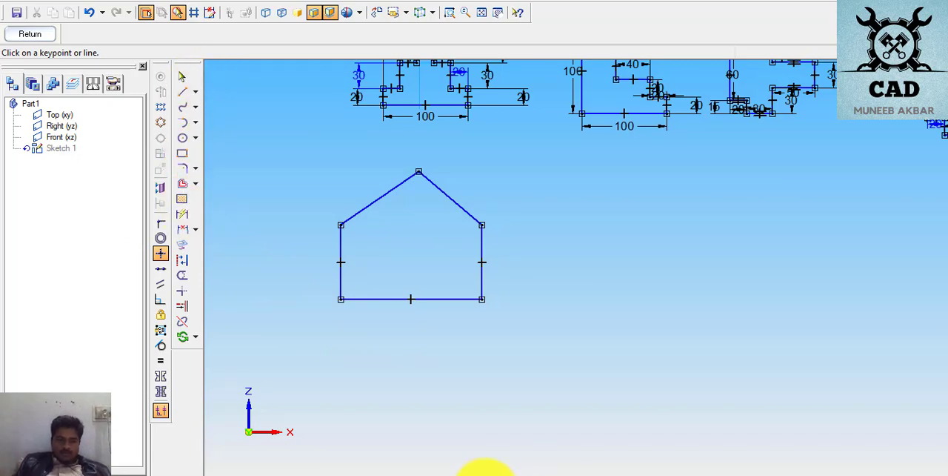
# - Check the page 10 house profile's dimensions in the exercise PDF, and dimension the base length in the Solid Edge sketch
pyautogui.click(477, 472)
pyautogui.scroll(-2, 453, 383)
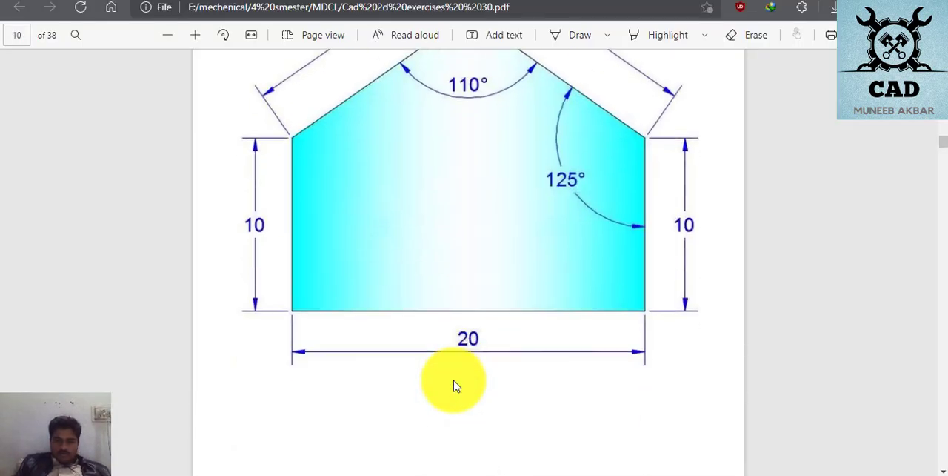
pyautogui.scroll(2, 444, 383)
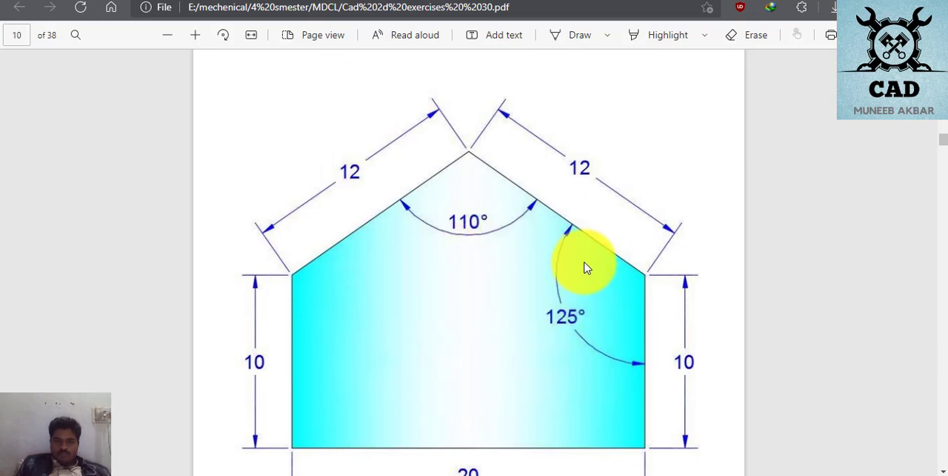
pyautogui.scroll(-2, 556, 279)
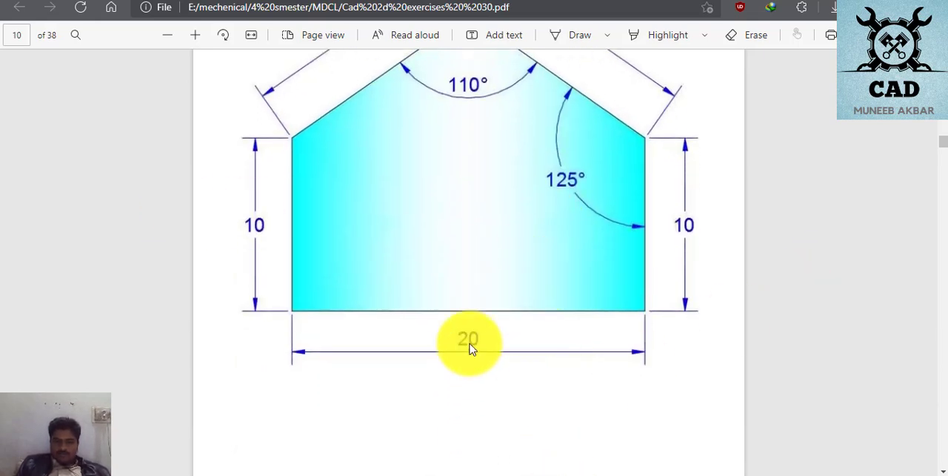
pyautogui.click(463, 471)
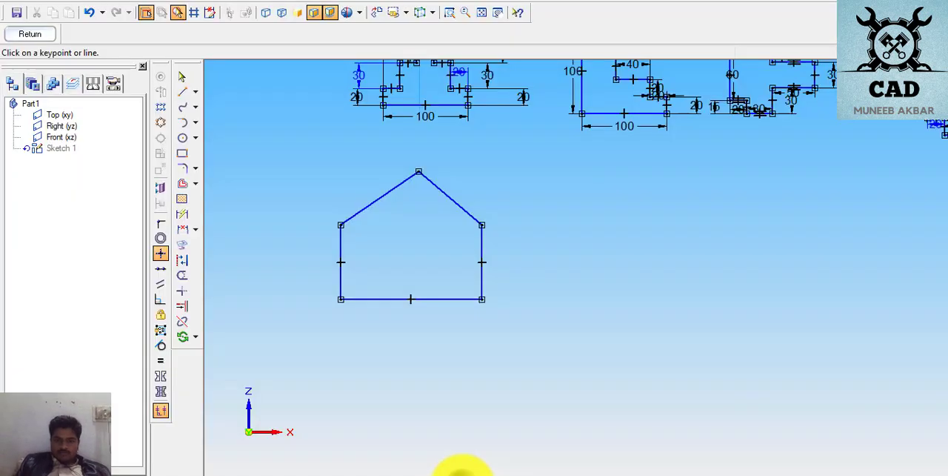
pyautogui.click(183, 214)
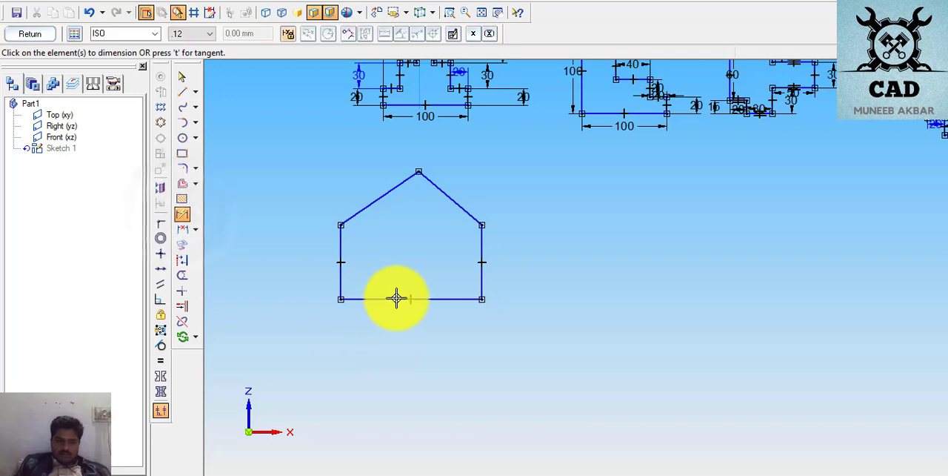
pyautogui.click(396, 299)
pyautogui.click(396, 328)
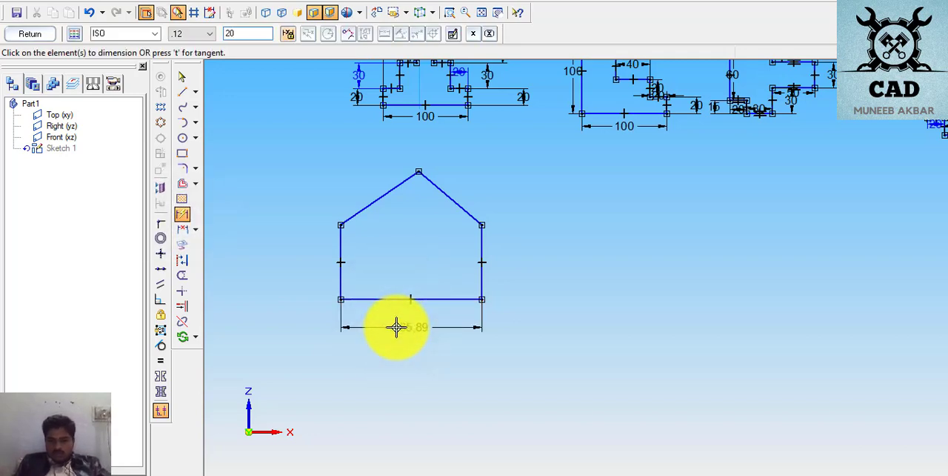
# - Try values of 20 mm and 200 mm for the house profile's base dimension, and undo both value changes
pyautogui.press('Return')
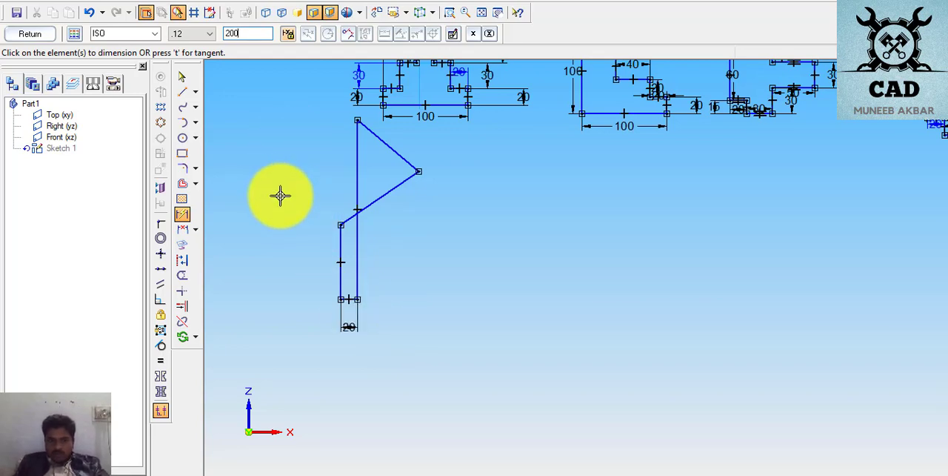
pyautogui.press('Return')
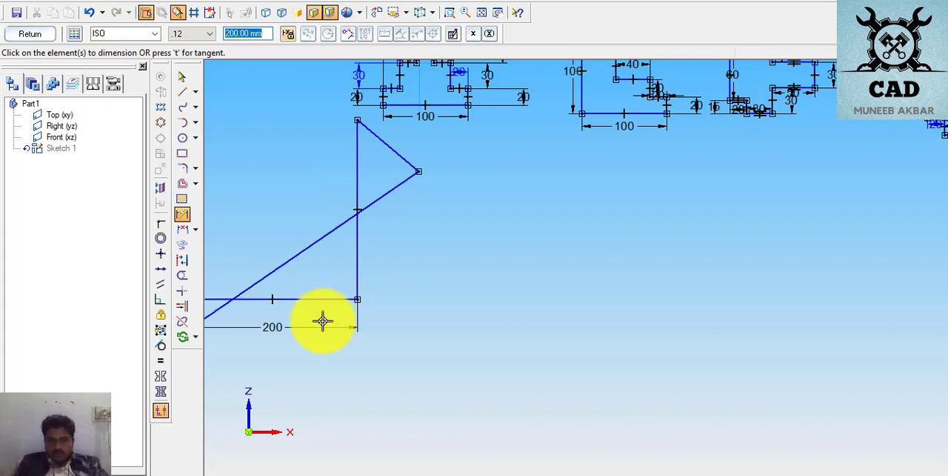
pyautogui.click(76, 33)
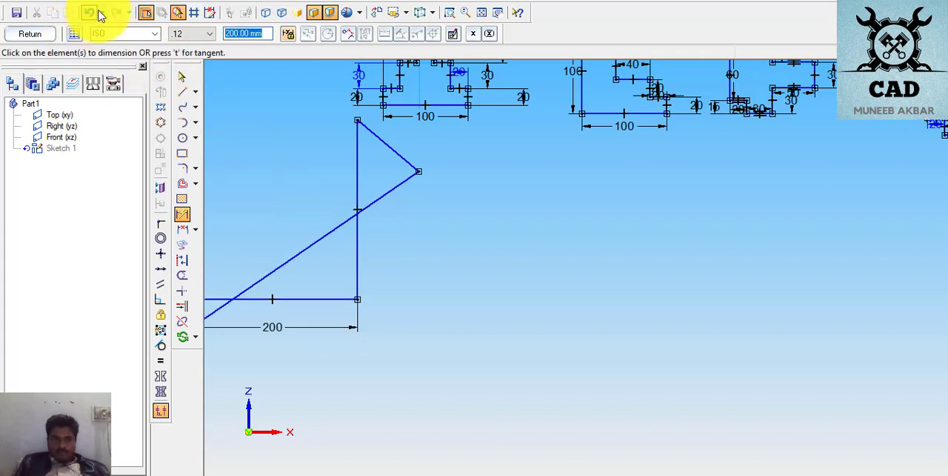
pyautogui.click(91, 14)
pyautogui.click(91, 14)
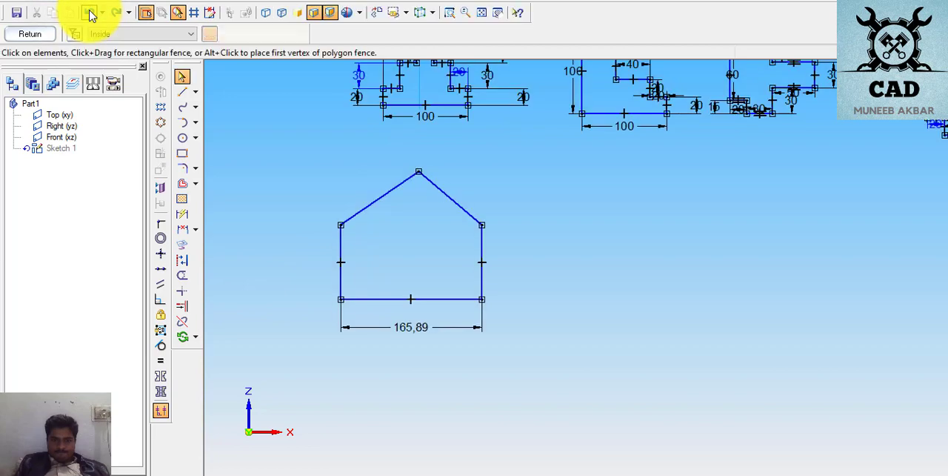
# - Set the house profile's base length to 200 mm and dimension both vertical sides at 100 mm
pyautogui.click(398, 326)
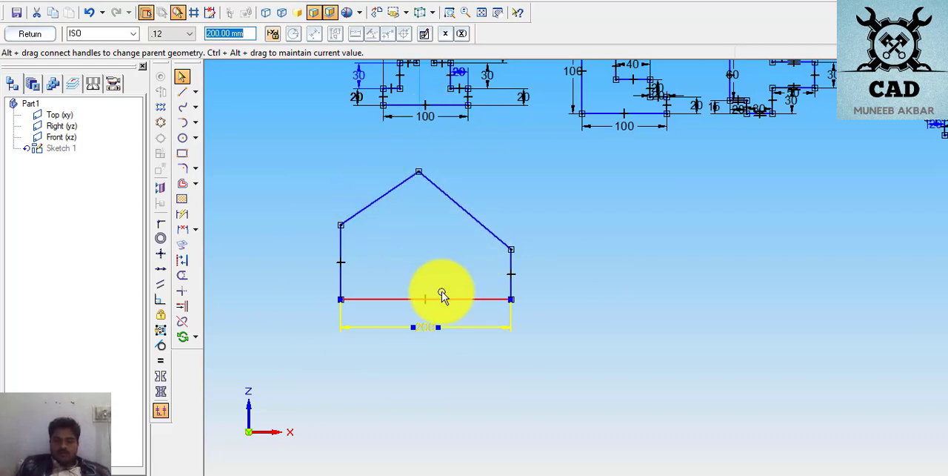
pyautogui.click(511, 270)
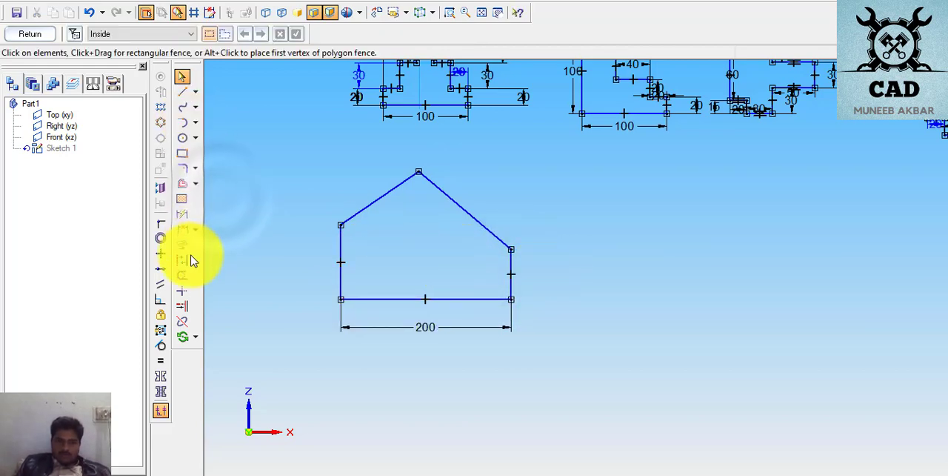
pyautogui.click(183, 214)
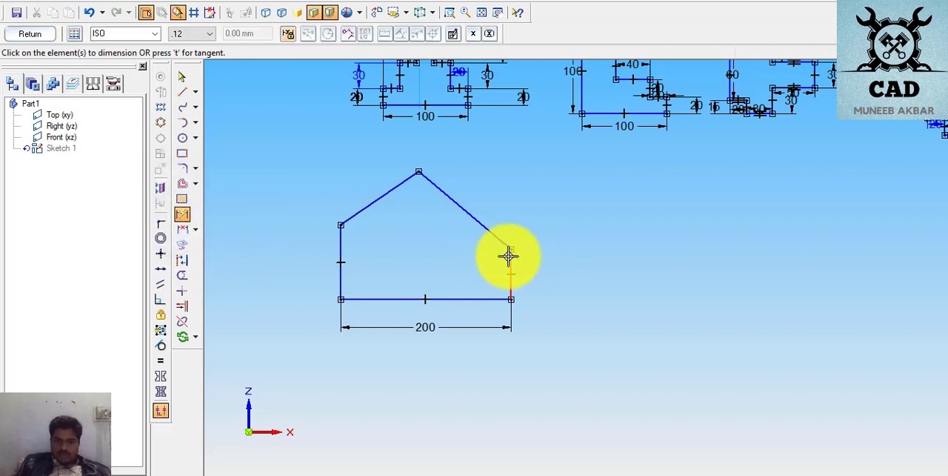
pyautogui.click(513, 263)
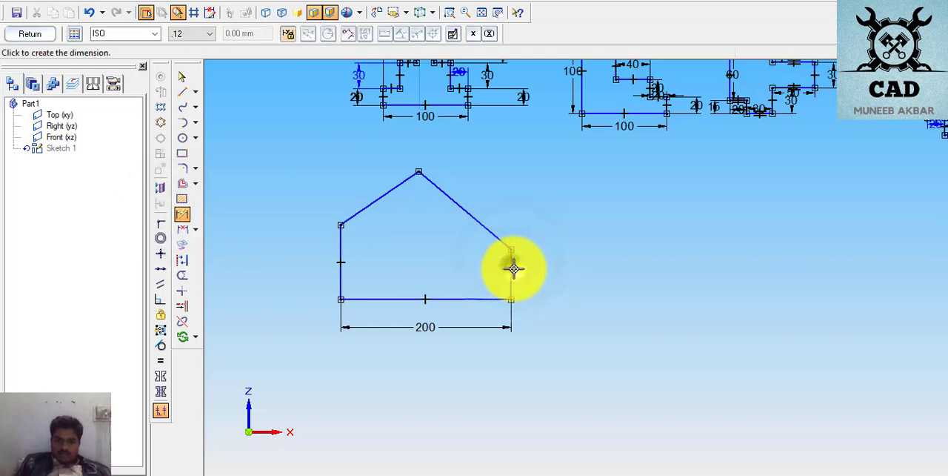
pyautogui.click(557, 273)
pyautogui.write('100.00')
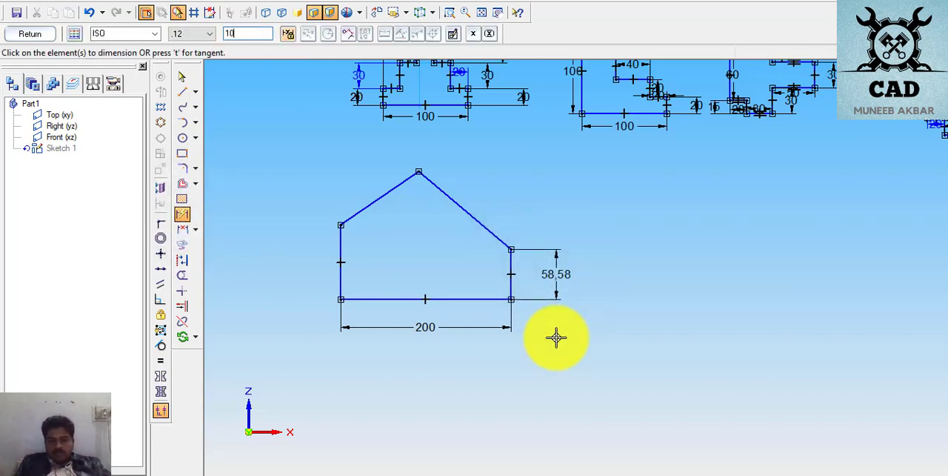
pyautogui.click(342, 247)
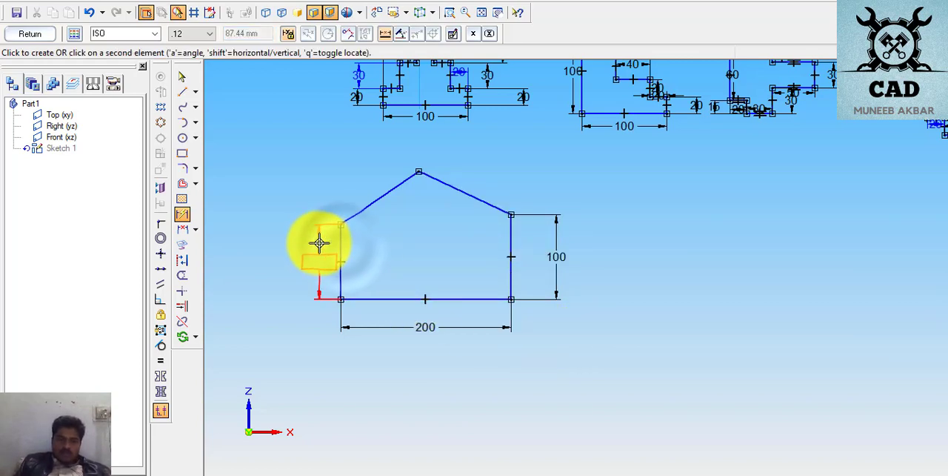
pyautogui.click(318, 241)
pyautogui.write('100')
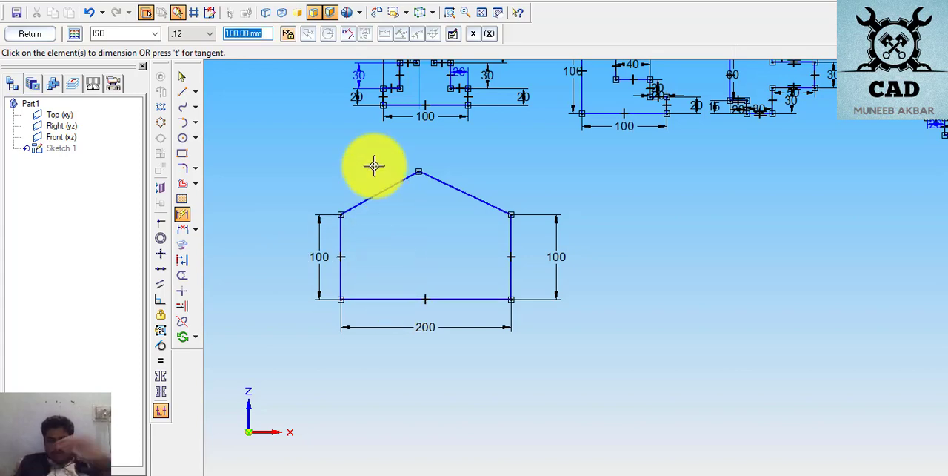
# - Add an Angle Between dimension of 125° between the right roof edge and the right vertical side
pyautogui.click(196, 233)
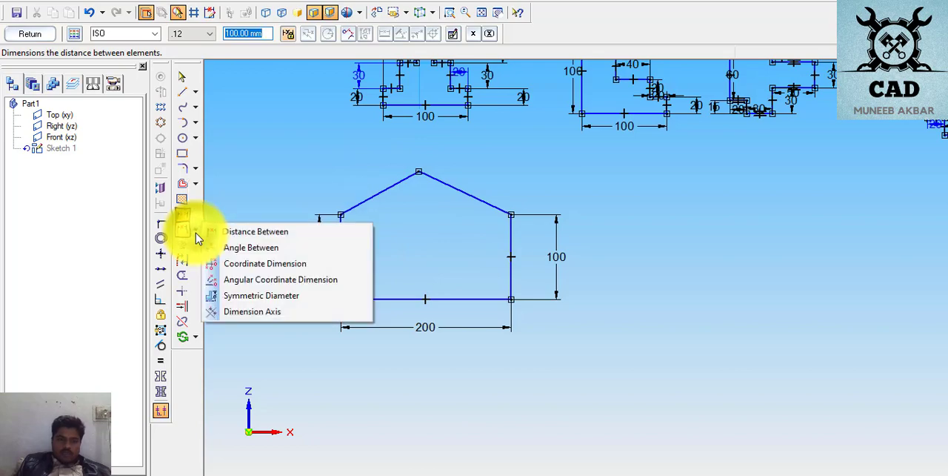
pyautogui.click(240, 247)
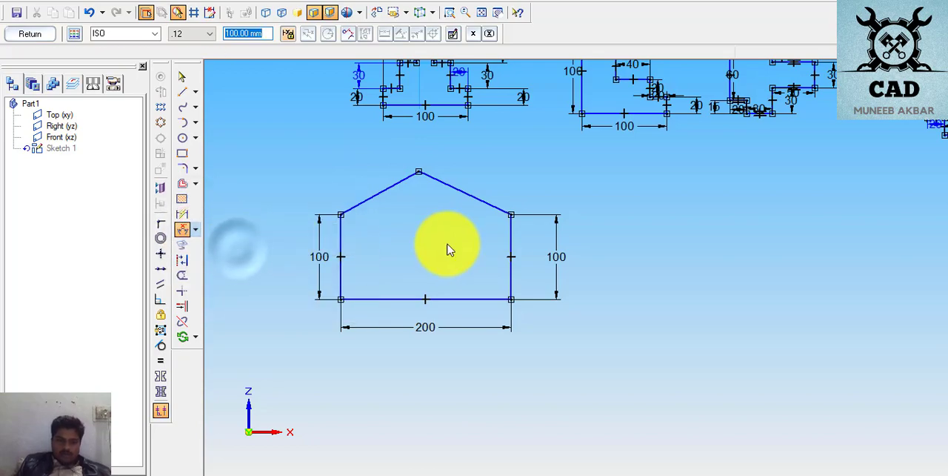
pyautogui.click(472, 195)
pyautogui.click(510, 228)
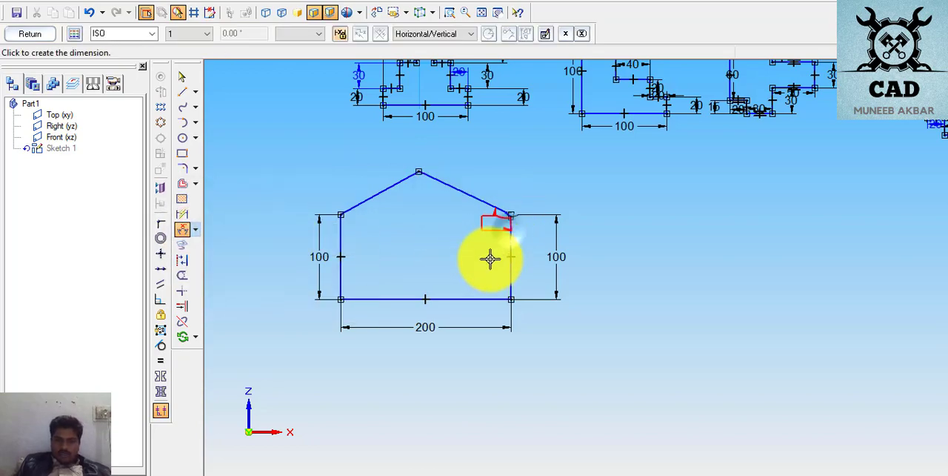
pyautogui.click(497, 230)
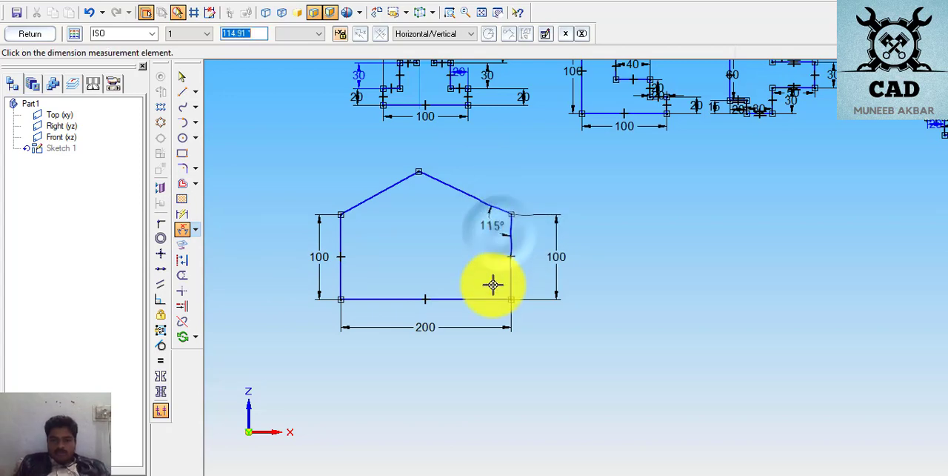
pyautogui.write('125.00')
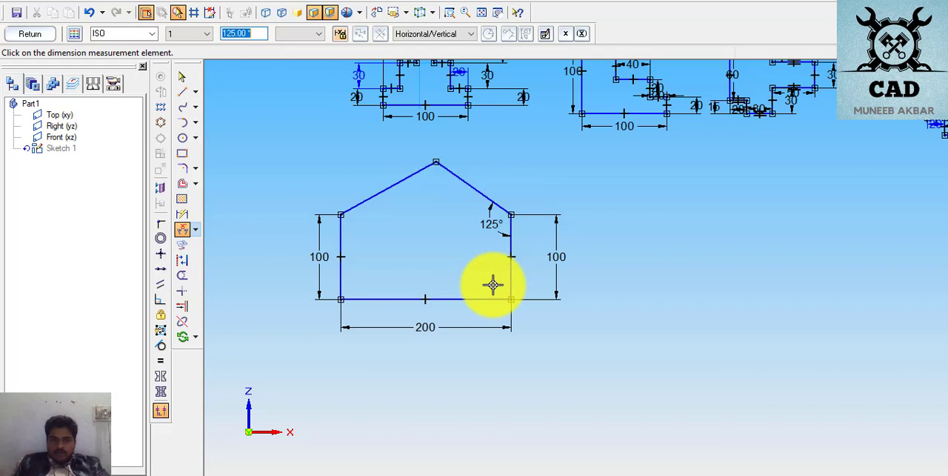
# - Add a 125° angle dimension between the left roof edge and the left vertical side
pyautogui.rightClick(360, 230)
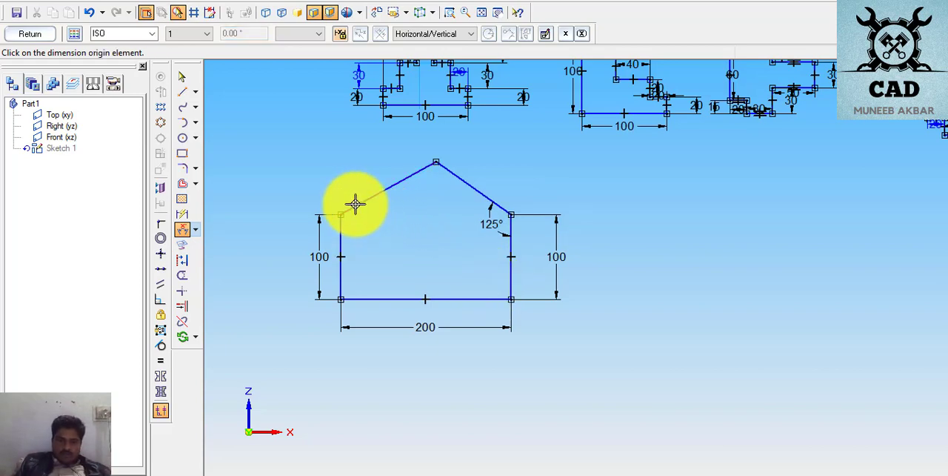
pyautogui.click(354, 206)
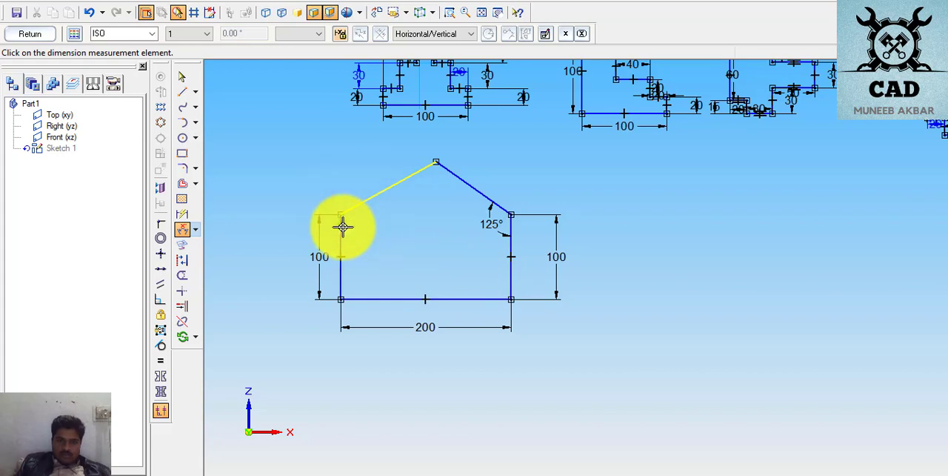
pyautogui.click(342, 228)
pyautogui.click(356, 226)
pyautogui.write('125.00')
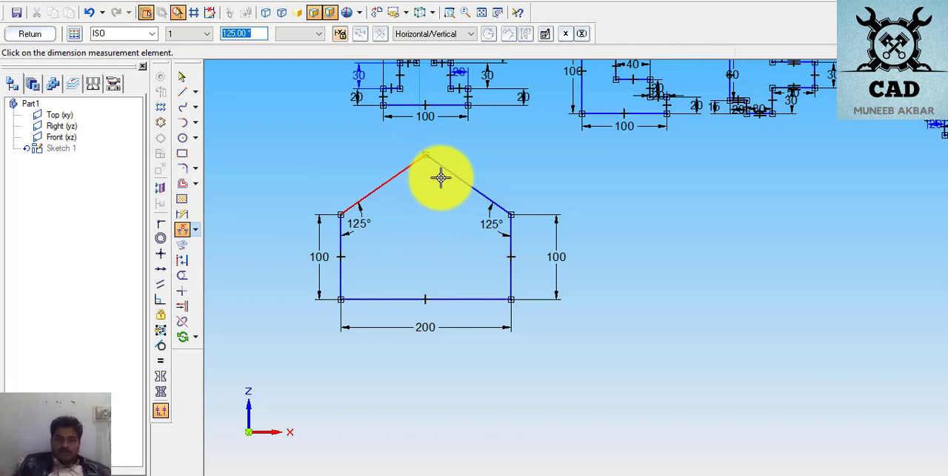
# - Add an angle dimension between the two roof edges at the house profile's apex
pyautogui.rightClick(408, 201)
pyautogui.click(403, 171)
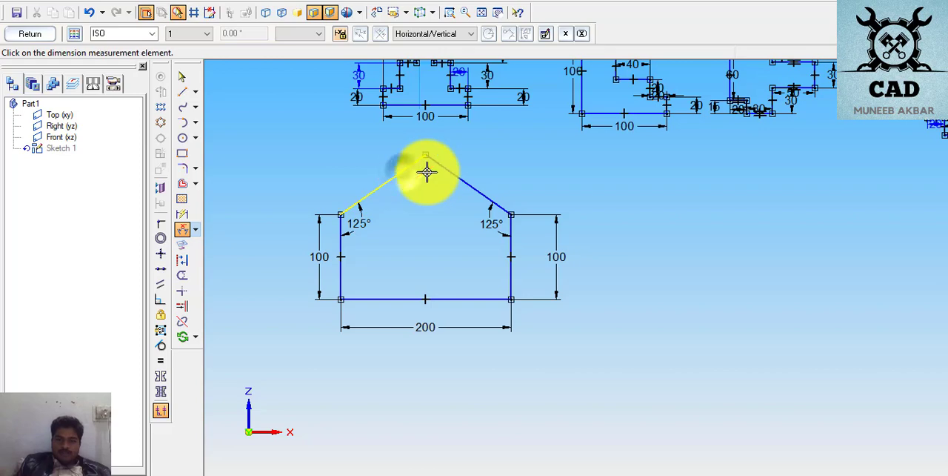
pyautogui.click(438, 167)
pyautogui.click(423, 176)
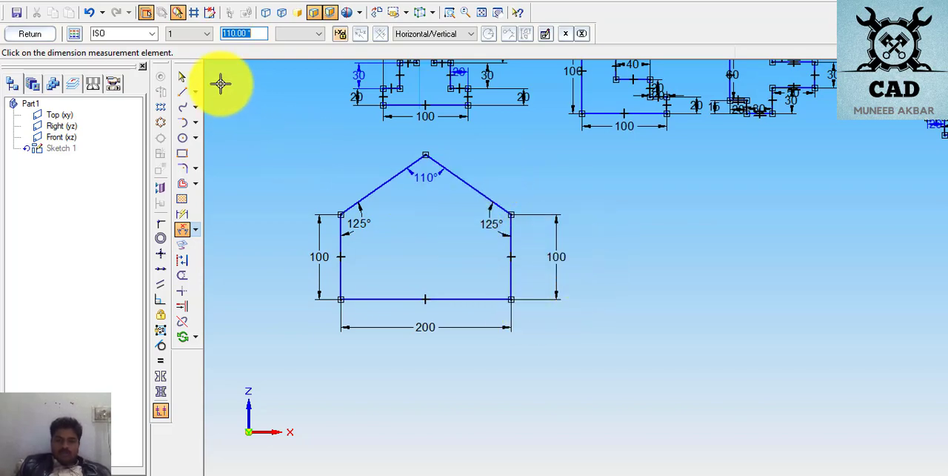
pyautogui.rightClick(292, 146)
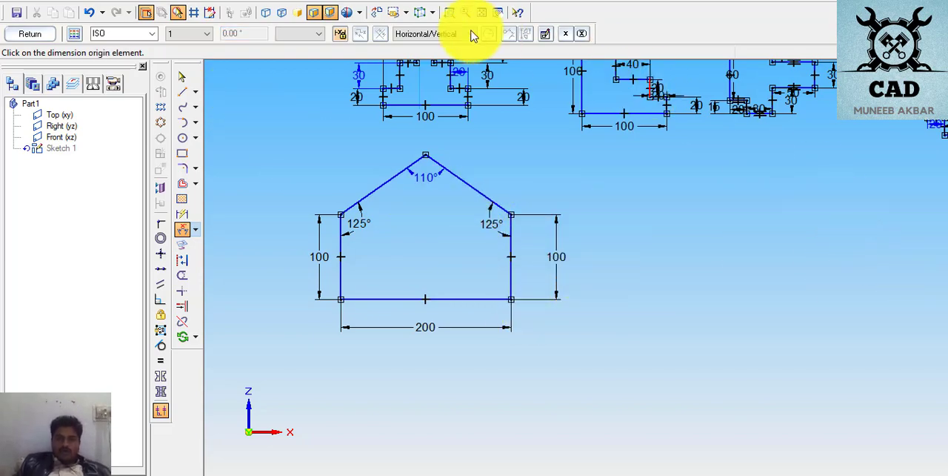
# - Make room beside the finished house profile, examine the page 11 profile in the exercise PDF, and return to the Solid Edge sketch
pyautogui.click(497, 12)
pyautogui.moveTo(513, 103)
pyautogui.mouseDown()
pyautogui.moveTo(486, 111)
pyautogui.moveTo(419, 106)
pyautogui.moveTo(380, 126)
pyautogui.moveTo(320, 87)
pyautogui.moveTo(311, 87)
pyautogui.moveTo(345, 101)
pyautogui.moveTo(307, 93)
pyautogui.moveTo(439, 396)
pyautogui.mouseUp()
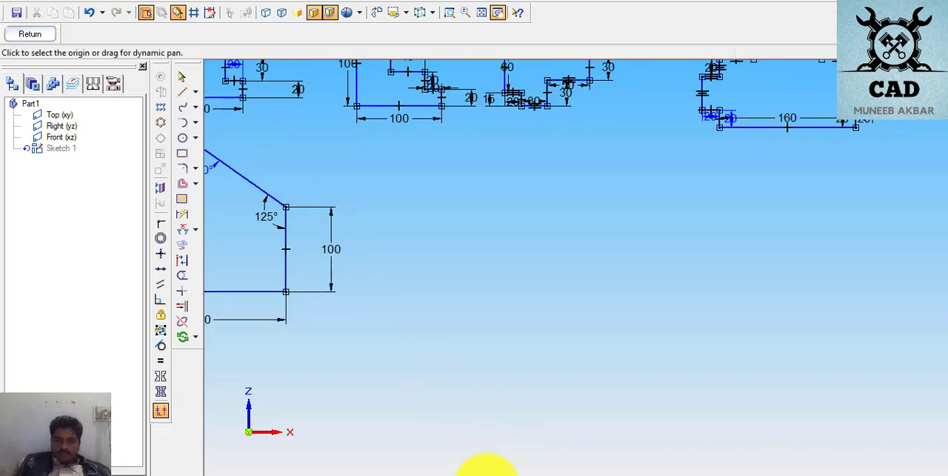
pyautogui.click(486, 475)
pyautogui.scroll(-10, 518, 381)
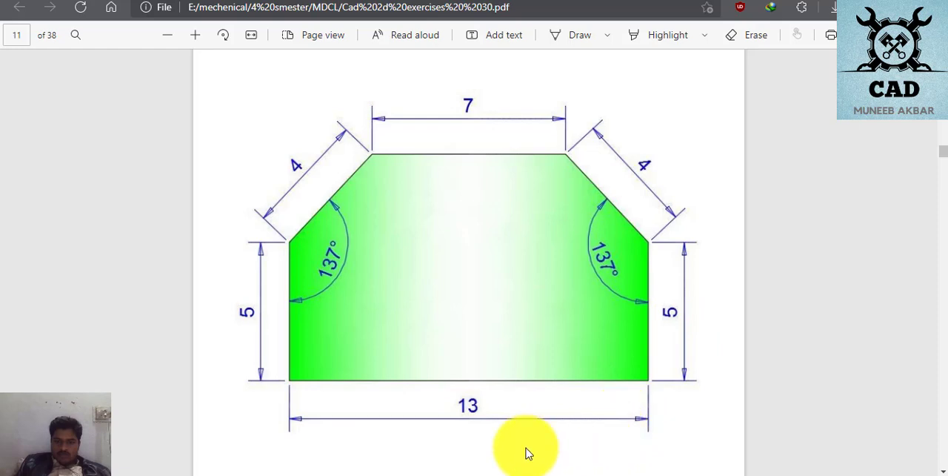
pyautogui.click(452, 475)
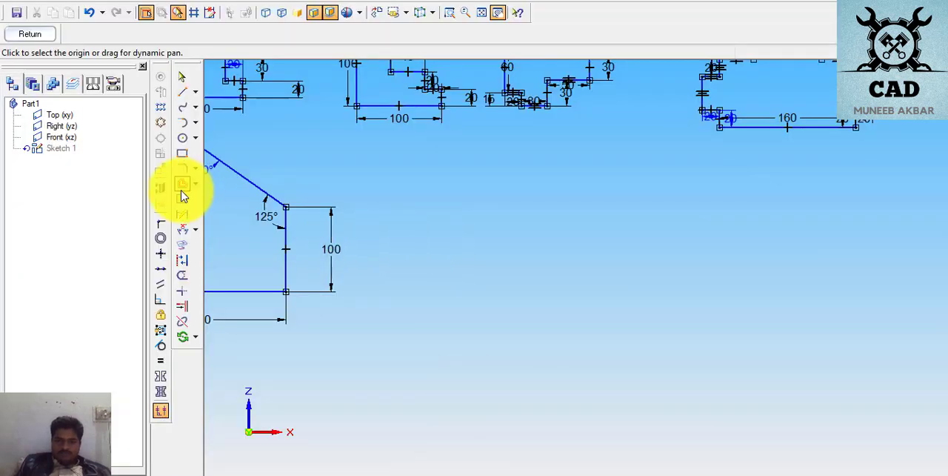
# - Draw a closed six-sided profile beside the house, with a horizontal base about 245 mm long, vertical sides, and two sloped corners joining a horizontal top edge
pyautogui.click(181, 92)
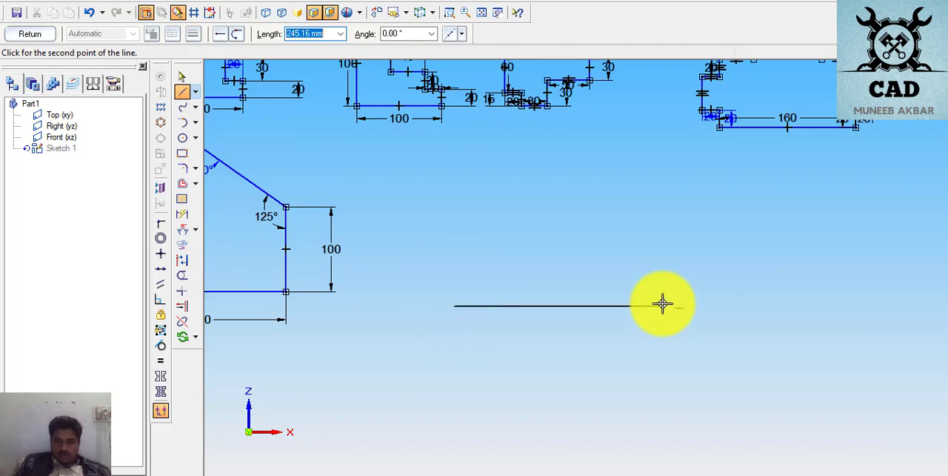
pyautogui.click(663, 305)
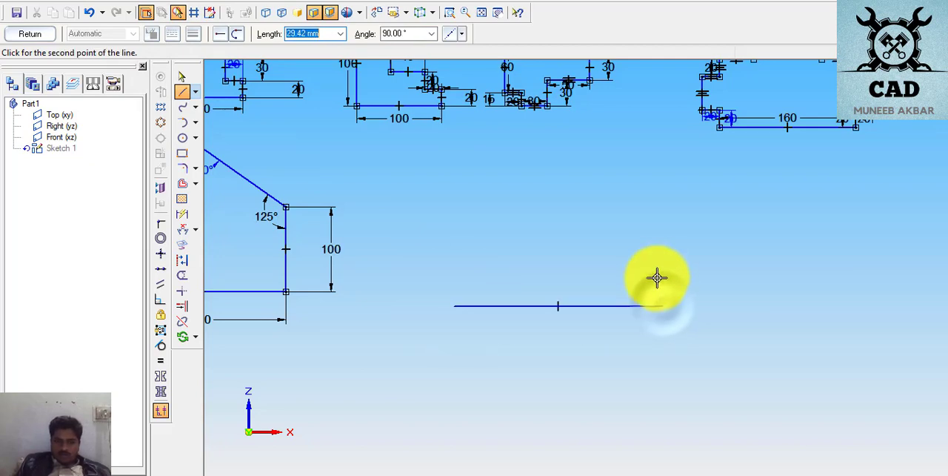
pyautogui.click(663, 232)
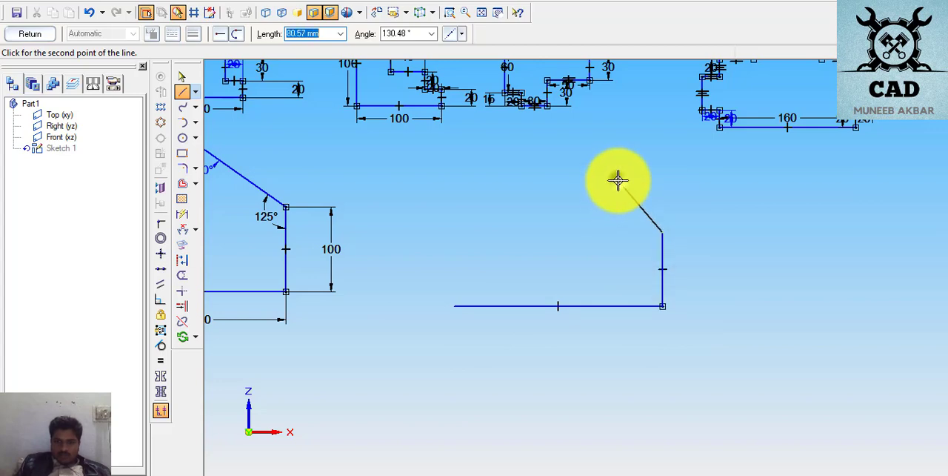
pyautogui.click(619, 180)
pyautogui.click(515, 179)
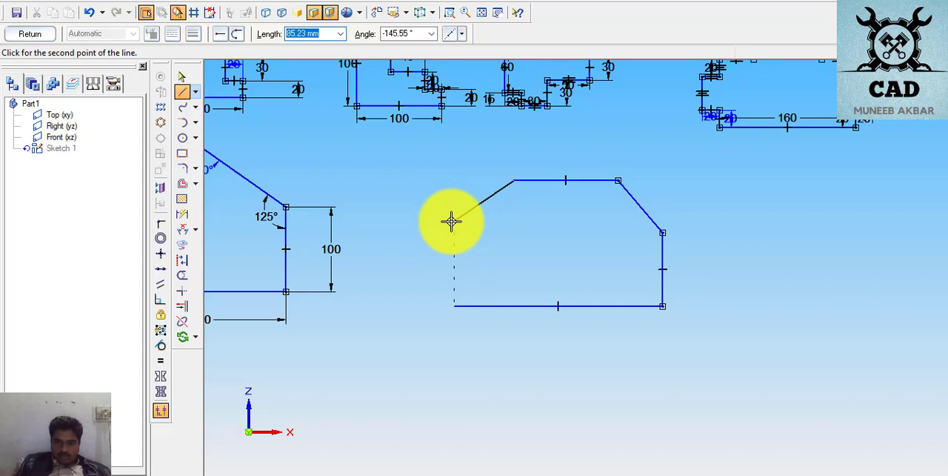
pyautogui.click(453, 220)
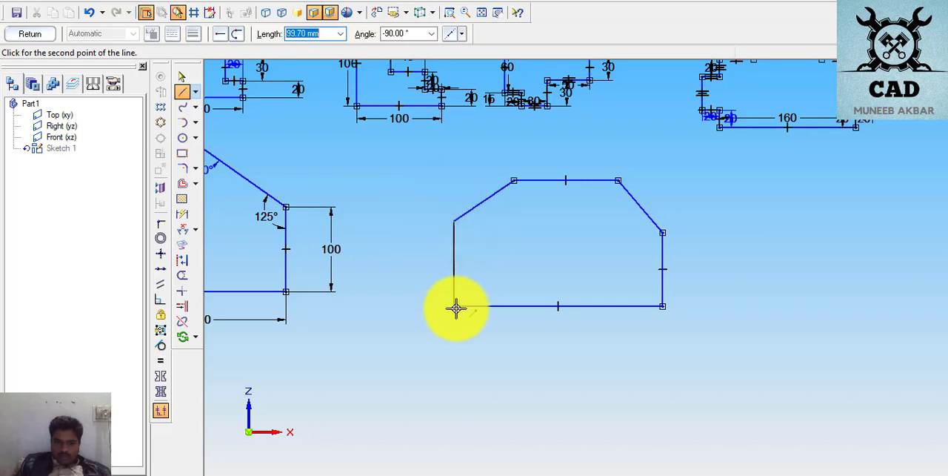
pyautogui.click(456, 306)
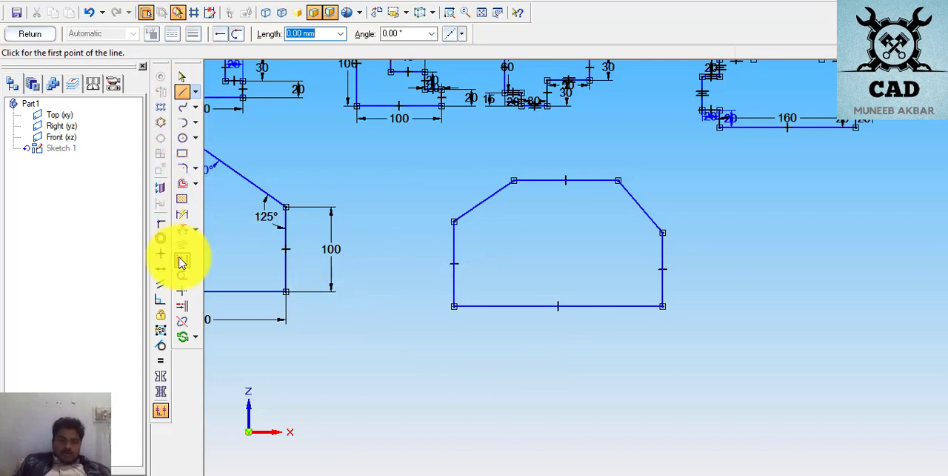
# - Dimension the chamfered profile's base and set its length to 130 mm
pyautogui.click(182, 214)
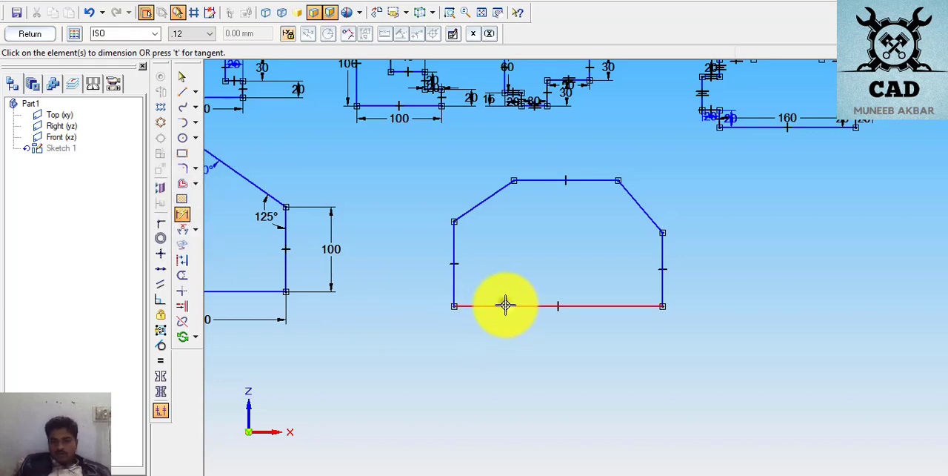
pyautogui.click(505, 304)
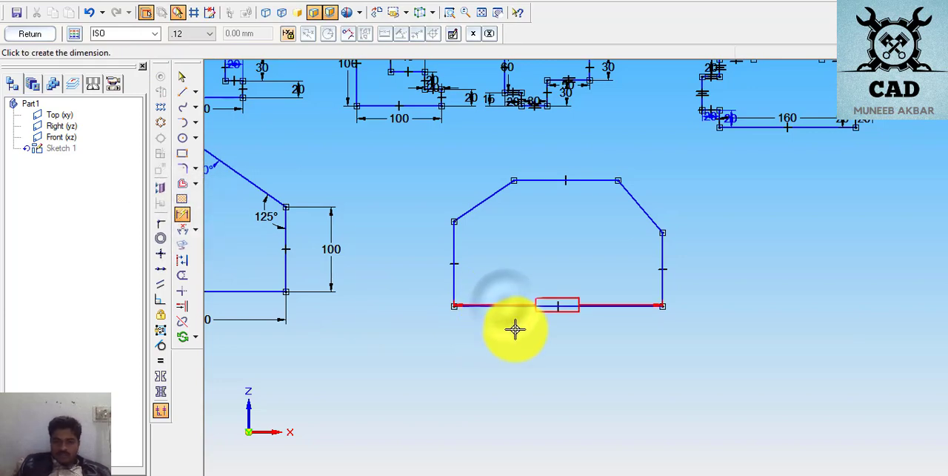
pyautogui.click(525, 289)
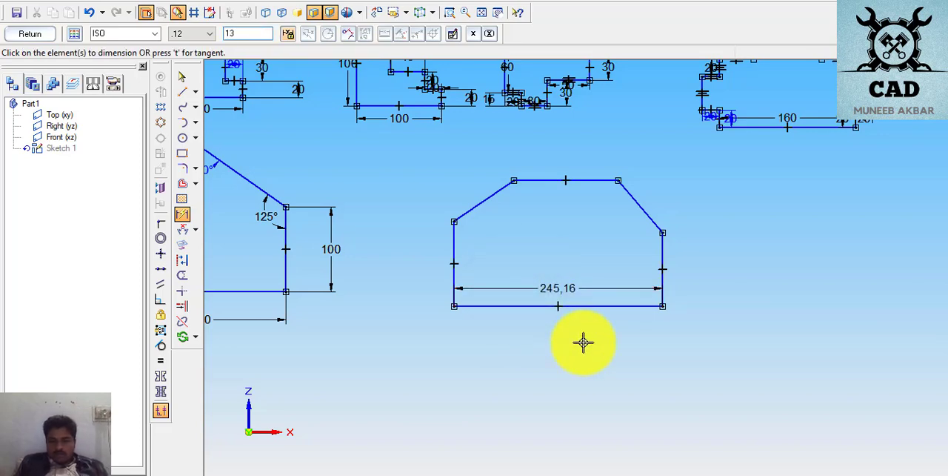
pyautogui.write('130')
pyautogui.press('Return')
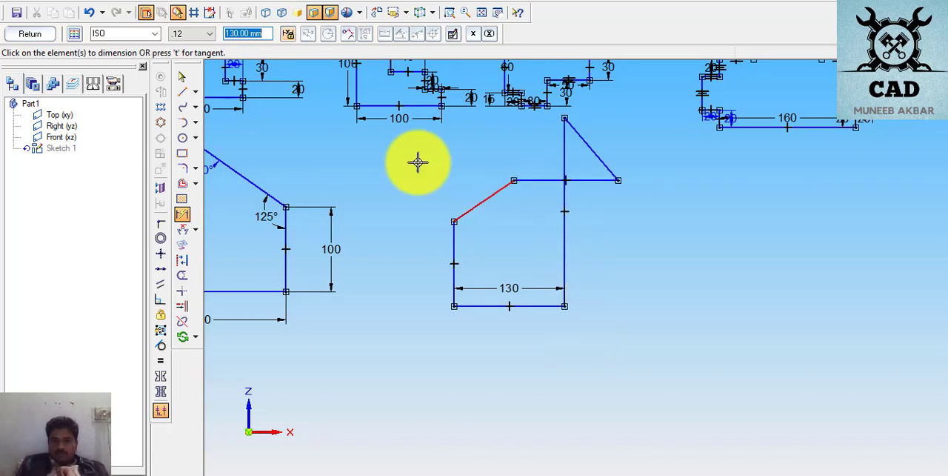
# - Reposition the profile's top edge, left sloped edge and right vertical side to start untangling the distorted outline
pyautogui.click(182, 79)
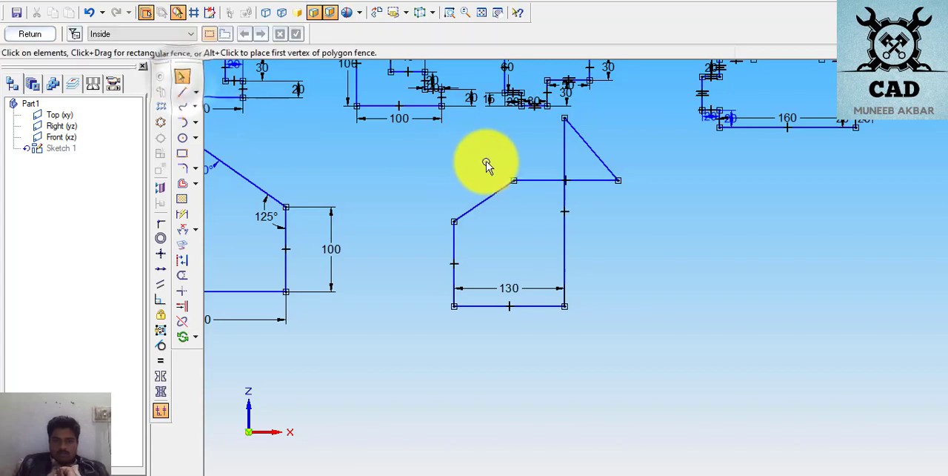
pyautogui.click(535, 182)
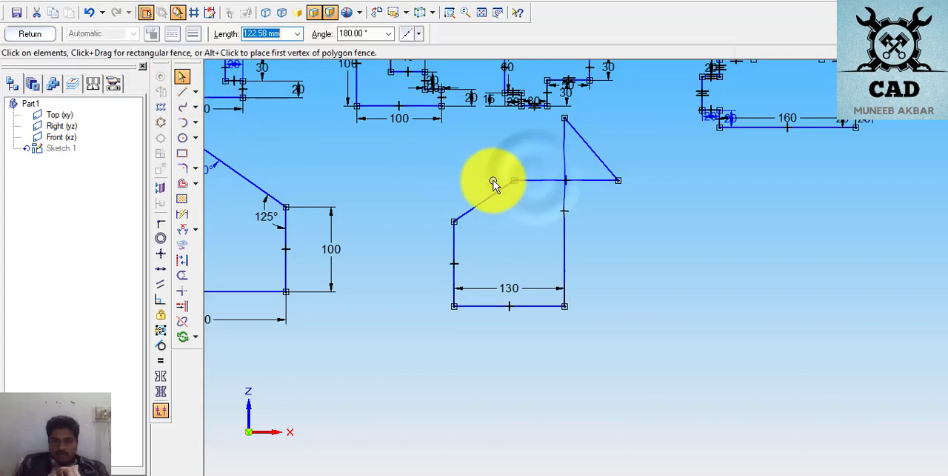
pyautogui.moveTo(439, 182); pyautogui.dragTo(502, 187)
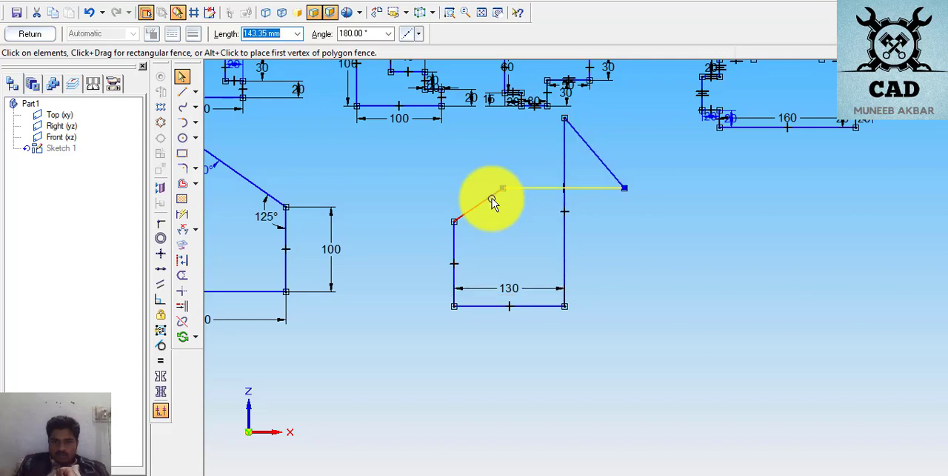
pyautogui.click(491, 197)
pyautogui.moveTo(438, 197); pyautogui.dragTo(418, 192)
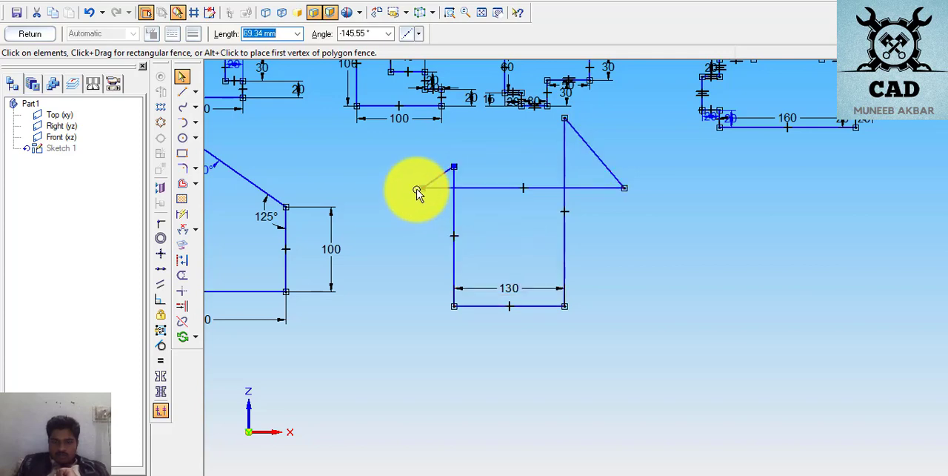
pyautogui.click(420, 189)
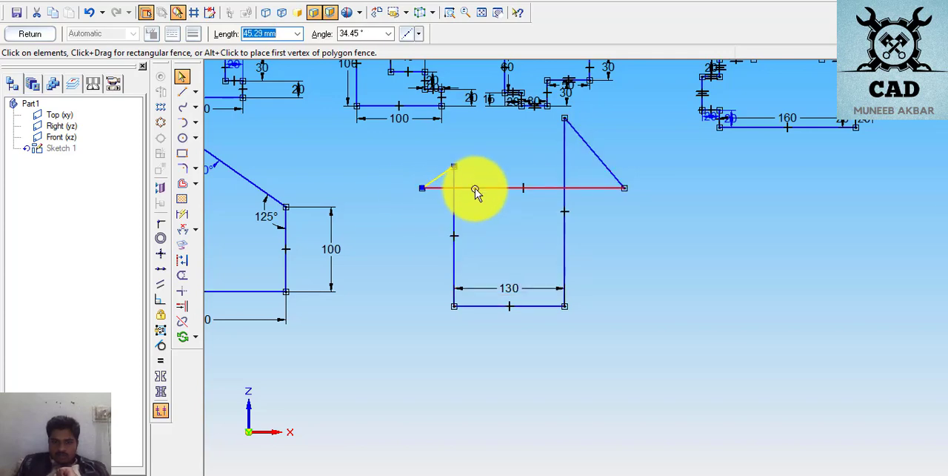
pyautogui.moveTo(565, 161)
pyautogui.mouseDown()
pyautogui.moveTo(627, 221)
pyautogui.moveTo(669, 221)
pyautogui.mouseUp()
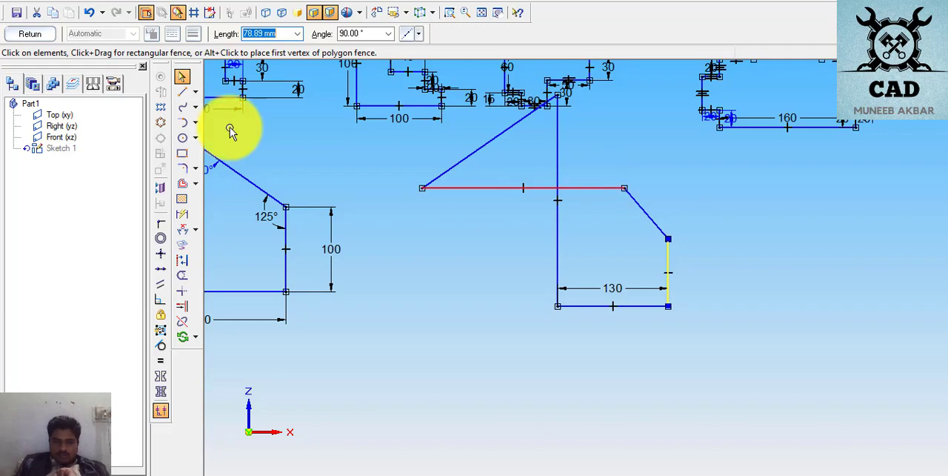
# - Dimension the profile's top horizontal edge and set its length to 70 mm
pyautogui.click(183, 216)
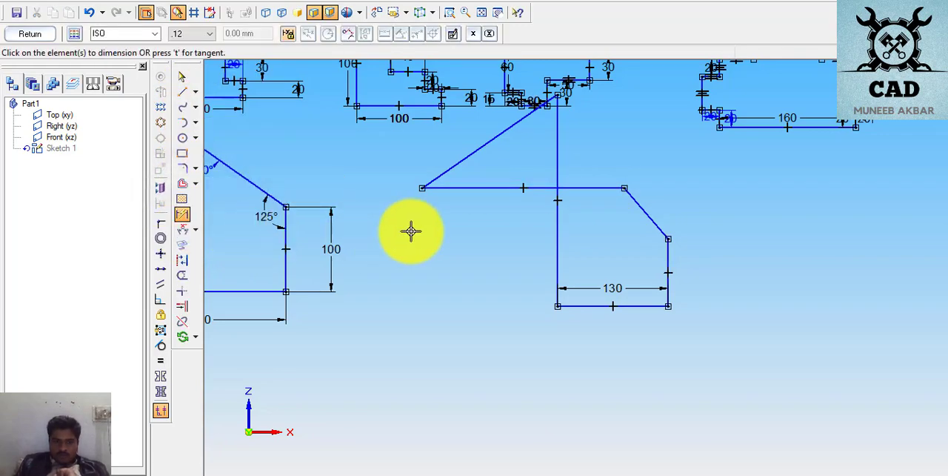
pyautogui.click(489, 188)
pyautogui.click(488, 201)
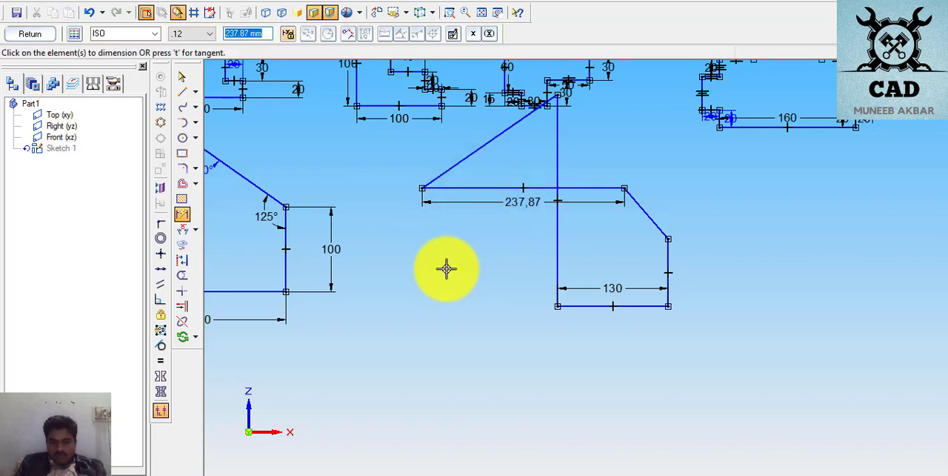
pyautogui.write('70')
pyautogui.press('Return')
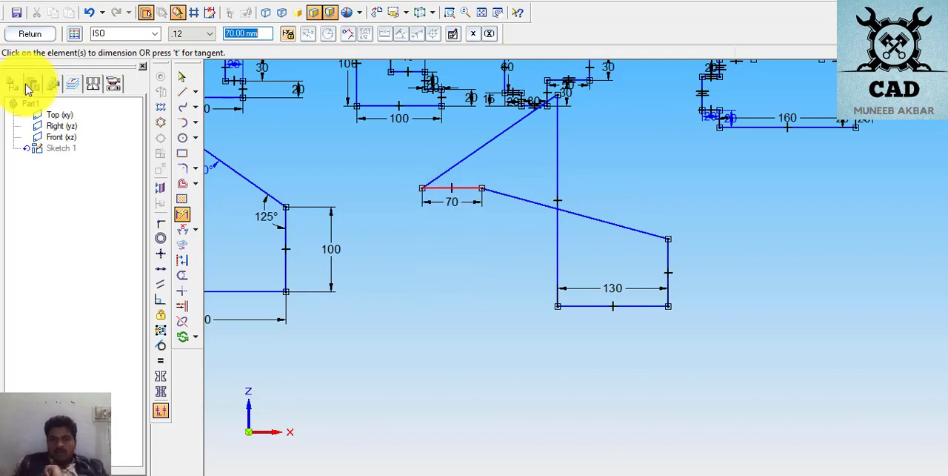
# - Move the 70 mm top edge and the left side until the outline is uncrossed, with the top edge roughly centred above the 130 mm base
pyautogui.click(181, 77)
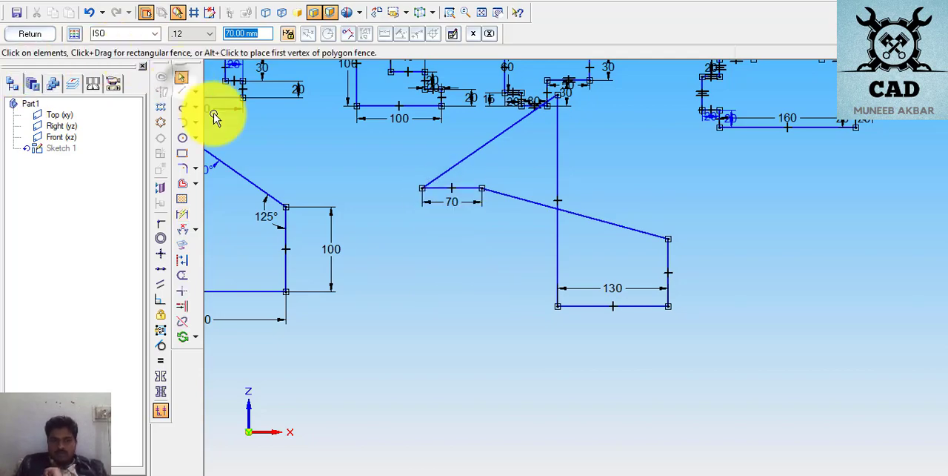
pyautogui.click(448, 188)
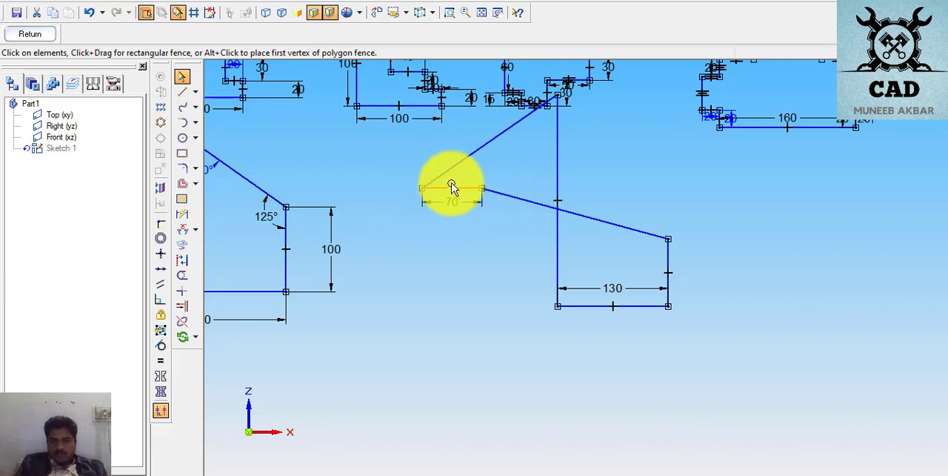
pyautogui.click(464, 187)
pyautogui.moveTo(468, 187); pyautogui.dragTo(614, 185)
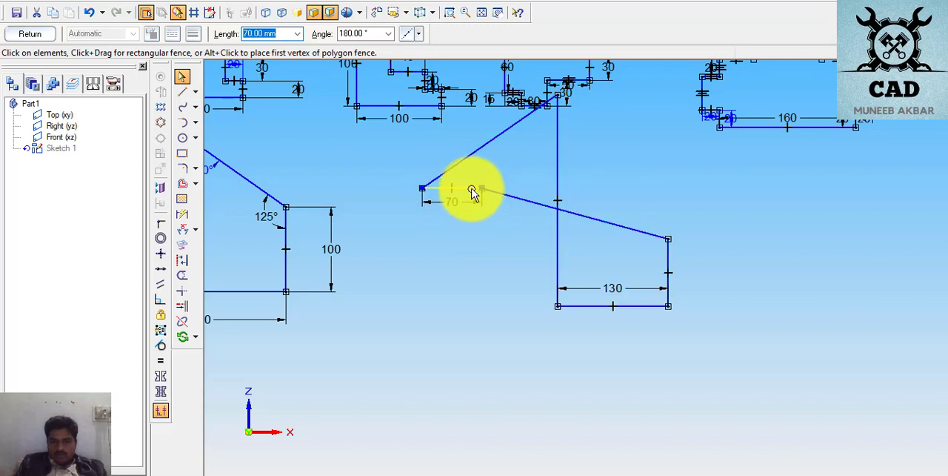
pyautogui.moveTo(471, 189); pyautogui.dragTo(642, 187)
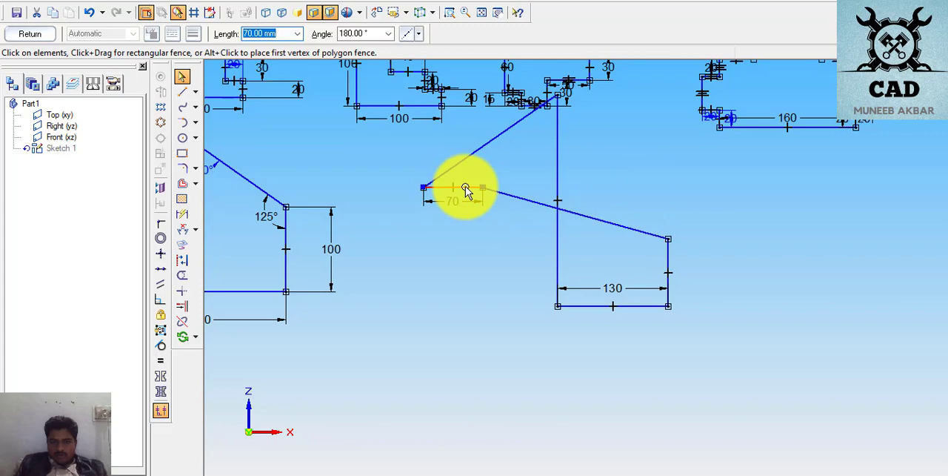
pyautogui.moveTo(465, 188); pyautogui.dragTo(650, 188)
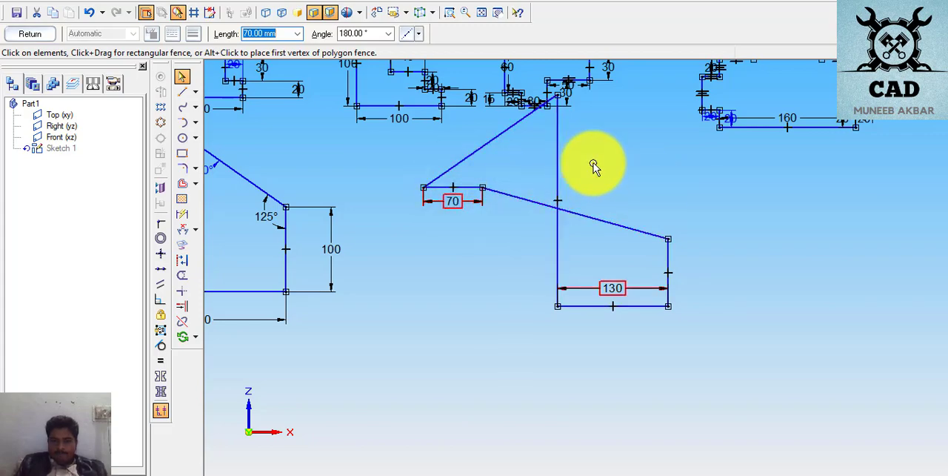
pyautogui.click(547, 108)
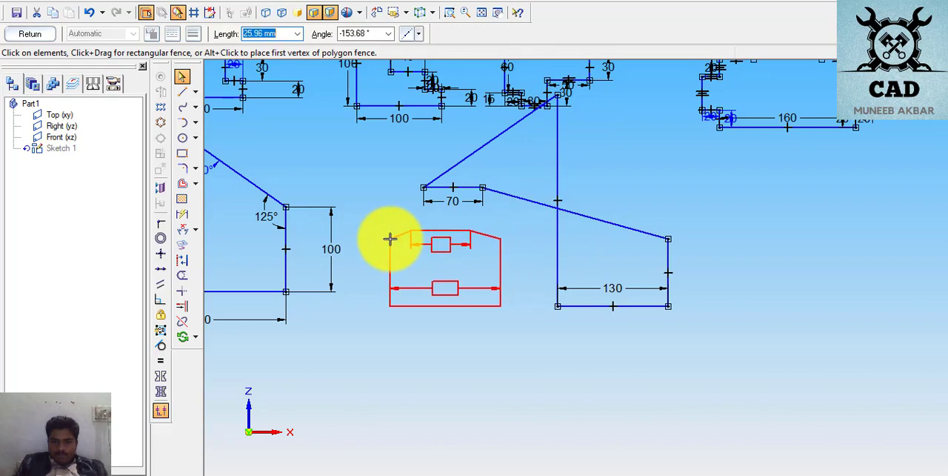
pyautogui.click(383, 238)
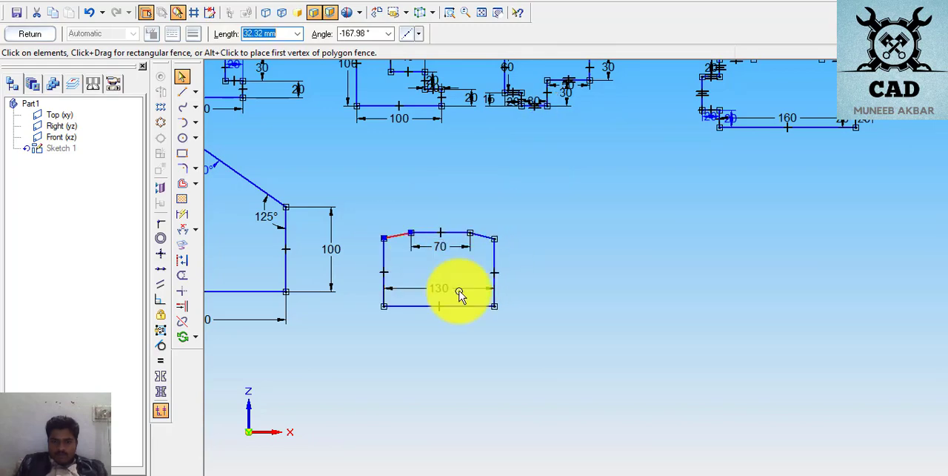
# - Try to move the 70 mm top edge higher above the base, and undo the move
pyautogui.rightClick(546, 339)
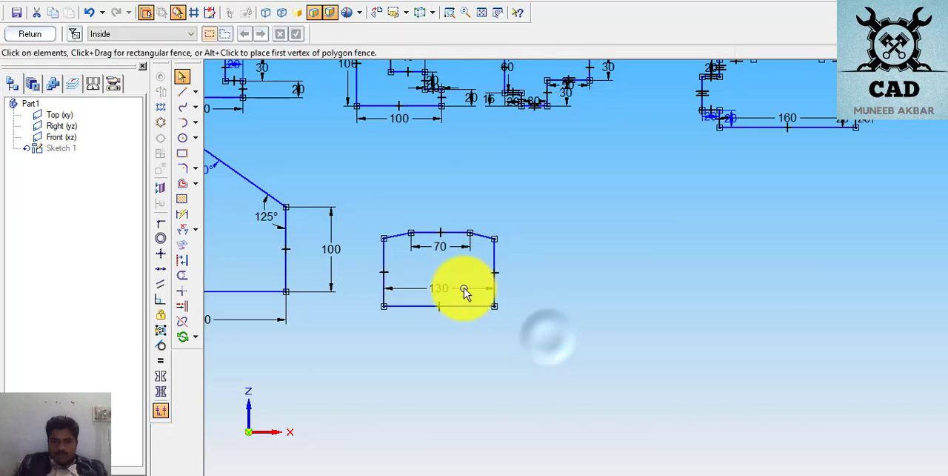
pyautogui.click(451, 236)
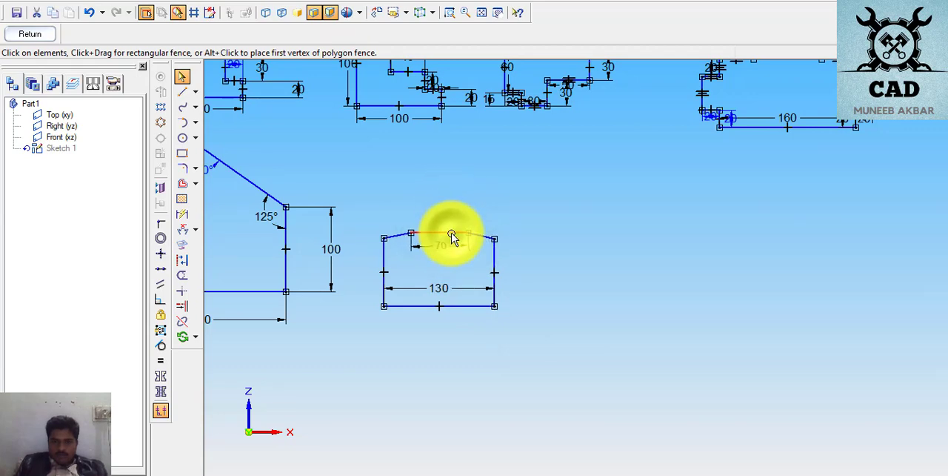
pyautogui.moveTo(457, 234)
pyautogui.mouseDown()
pyautogui.moveTo(457, 207)
pyautogui.moveTo(457, 223)
pyautogui.mouseUp()
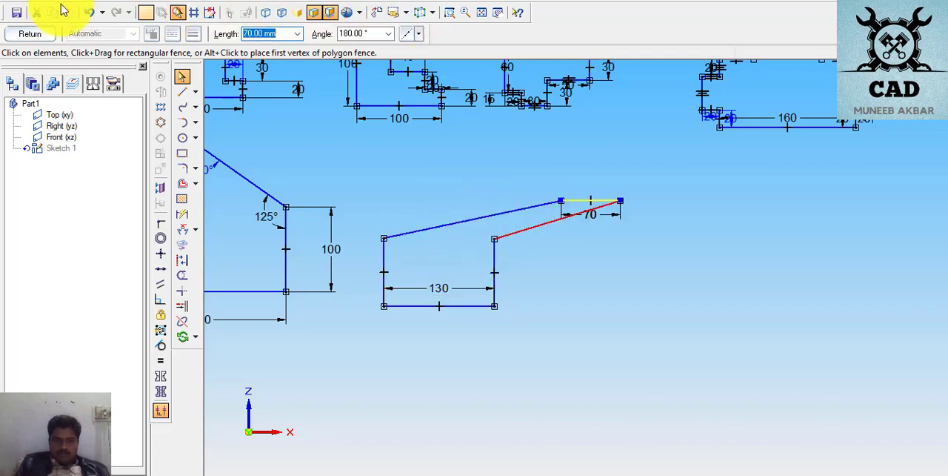
pyautogui.click(88, 12)
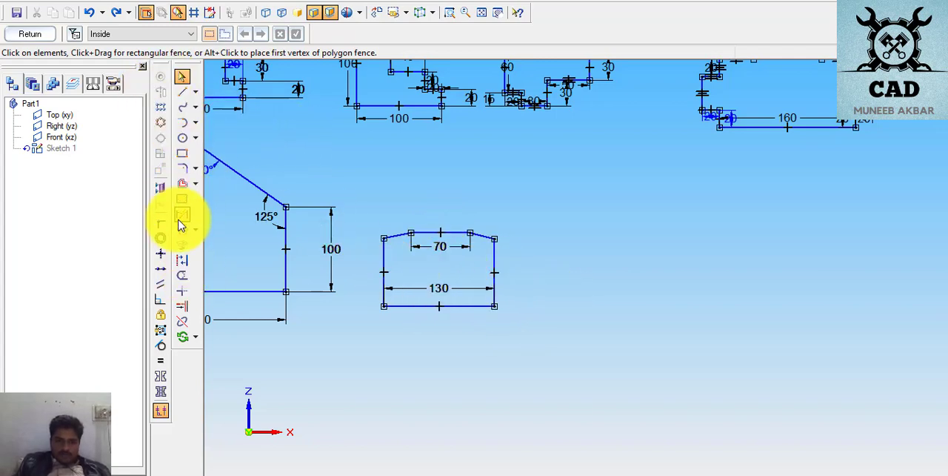
# - Dimension the chamfered profile's right vertical side and set its length to 50 mm
pyautogui.click(180, 216)
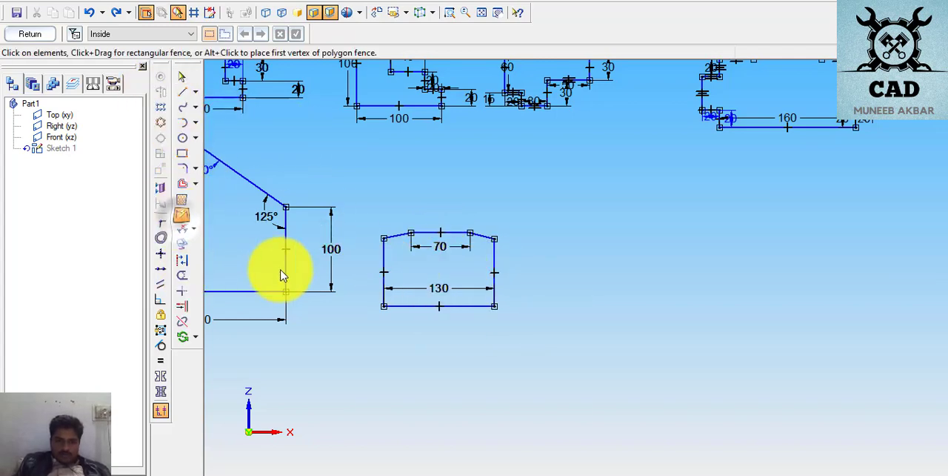
pyautogui.click(494, 263)
pyautogui.click(514, 266)
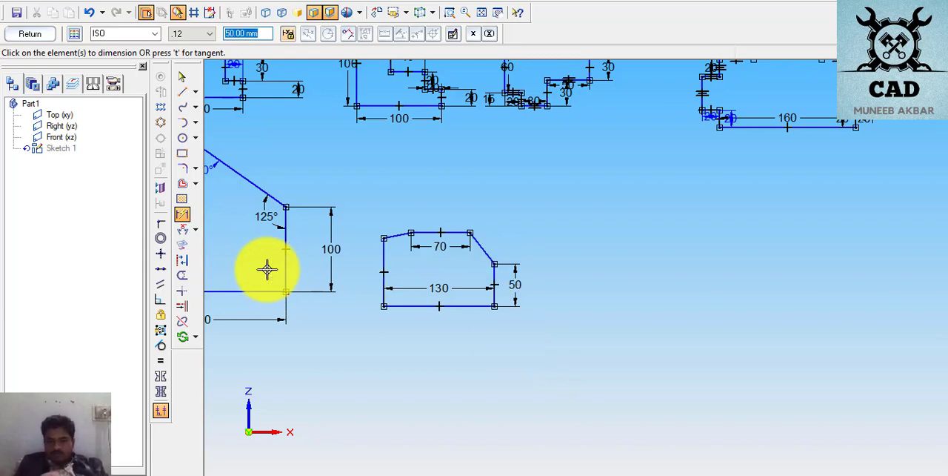
# - Apply an Equal relationship between the left and right vertical sides of the chamfered profile
pyautogui.click(162, 359)
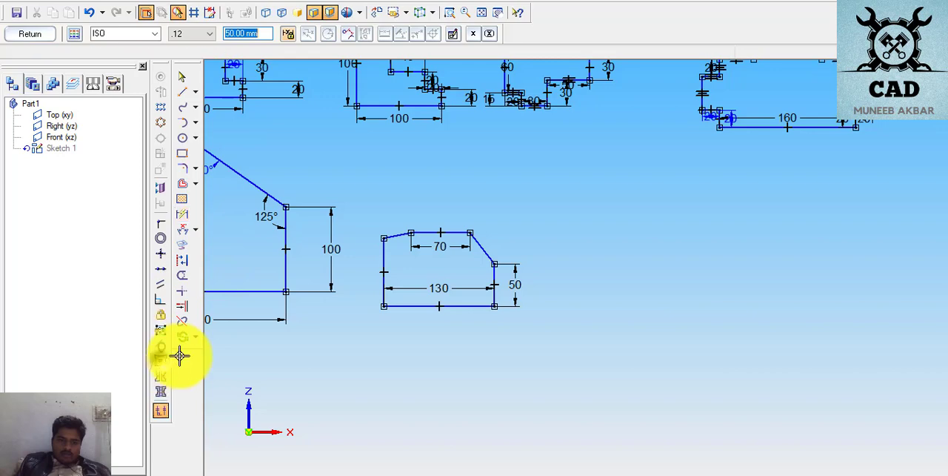
pyautogui.click(494, 275)
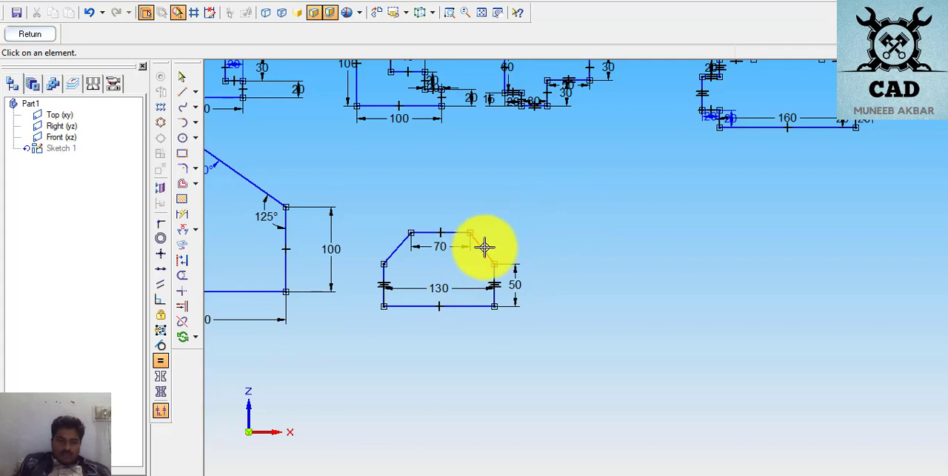
pyautogui.click(214, 291)
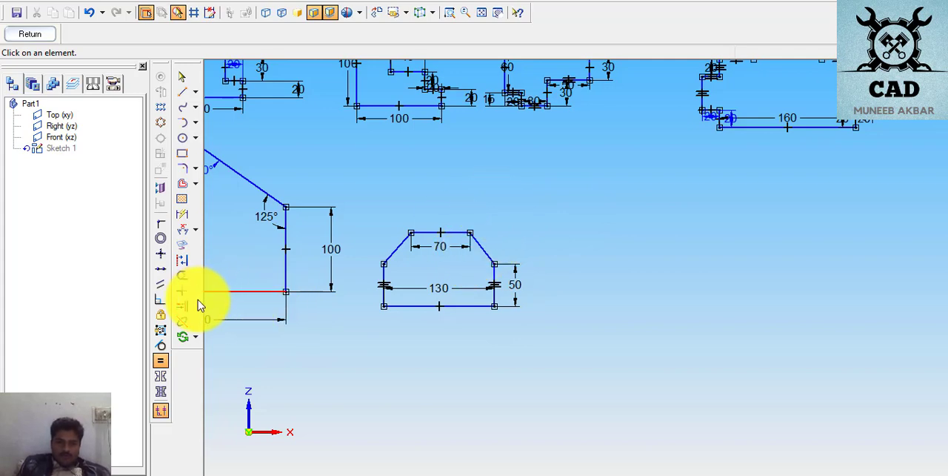
# - Switch to the PDF's page 11 drawing to check the chamfer lengths and angles, and return to the sketch
pyautogui.click(161, 220)
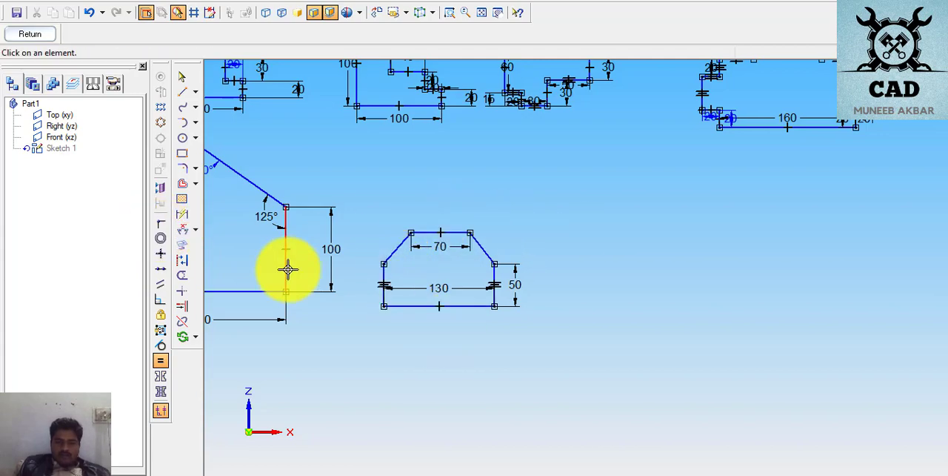
pyautogui.click(481, 248)
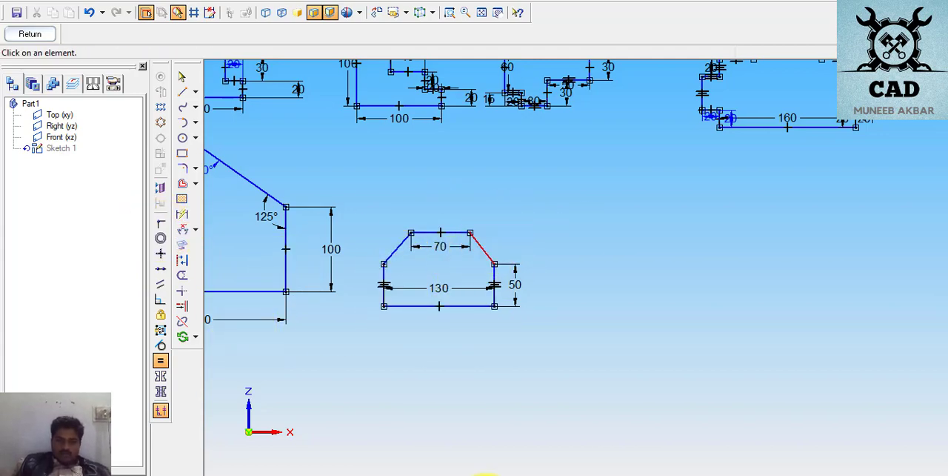
pyautogui.hotkey('alt', 'Tab')
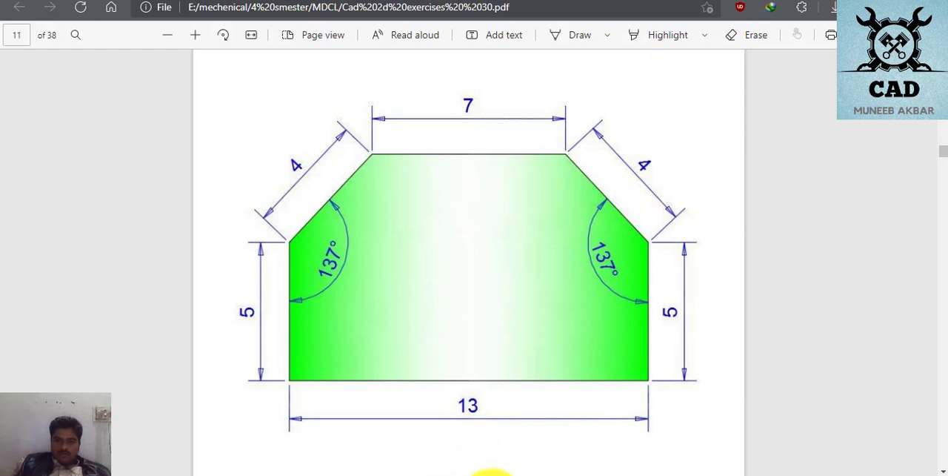
pyautogui.hotkey('alt', 'Tab')
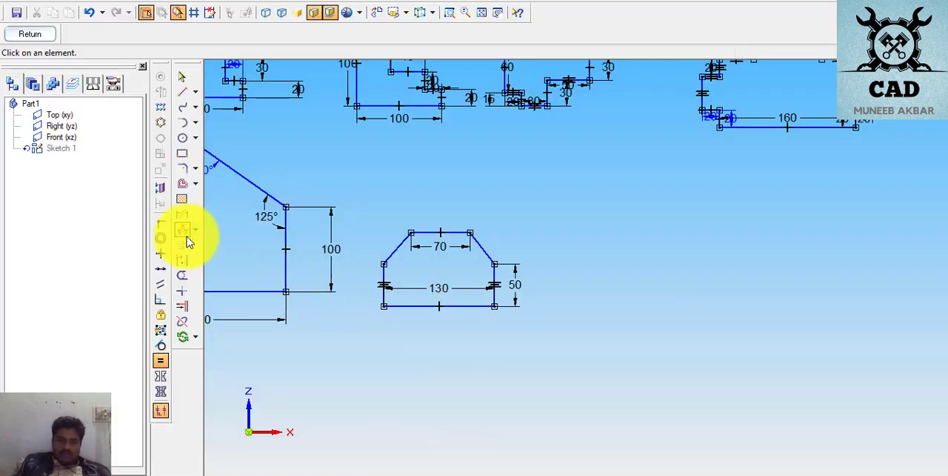
# - Dimension the right chamfer of the page 11 profile and set its length to 40 mm
pyautogui.click(183, 213)
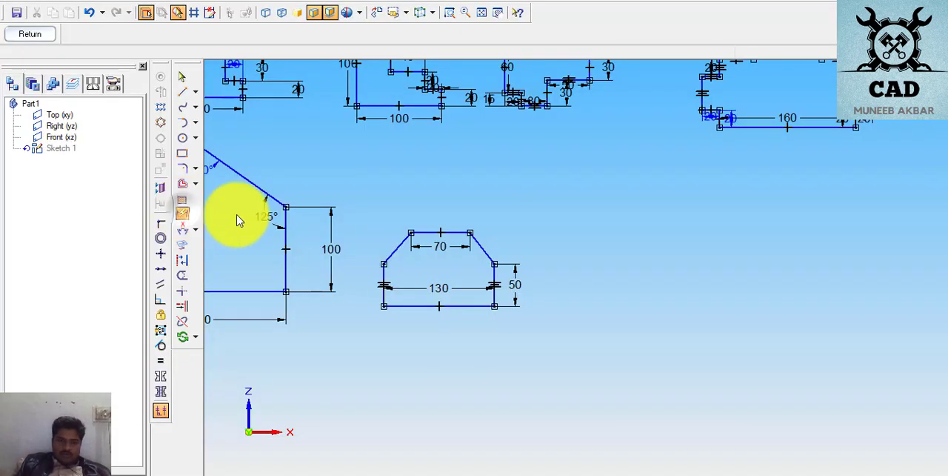
pyautogui.click(479, 246)
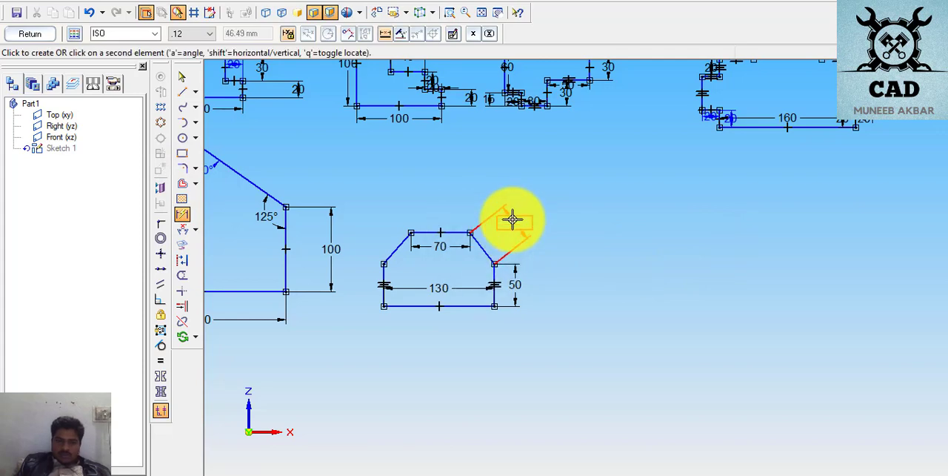
pyautogui.click(512, 243)
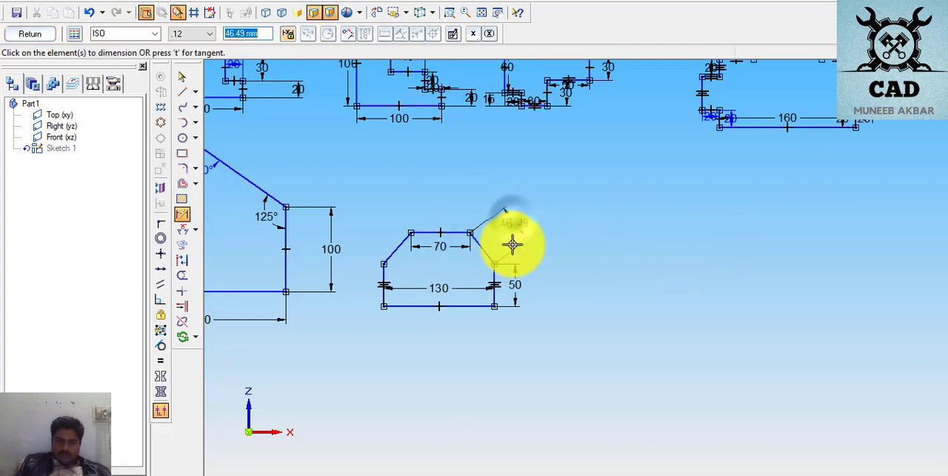
pyautogui.write('40')
pyautogui.press('Return')
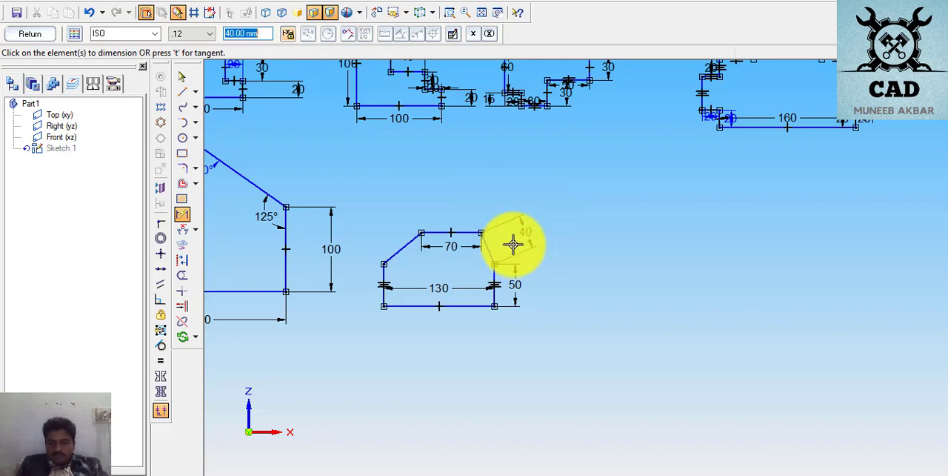
# - Dimension the left chamfer of the page 11 profile and set its length to 40 mm
pyautogui.click(397, 243)
pyautogui.click(393, 227)
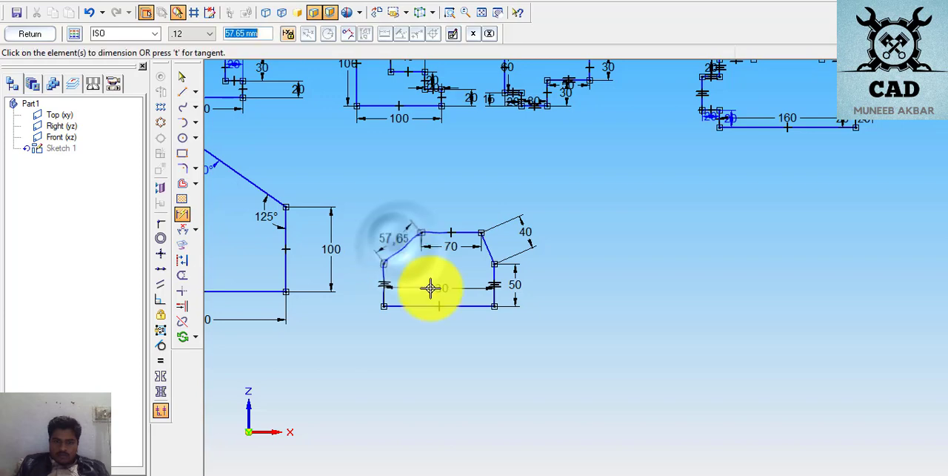
pyautogui.write('40')
pyautogui.press('Return')
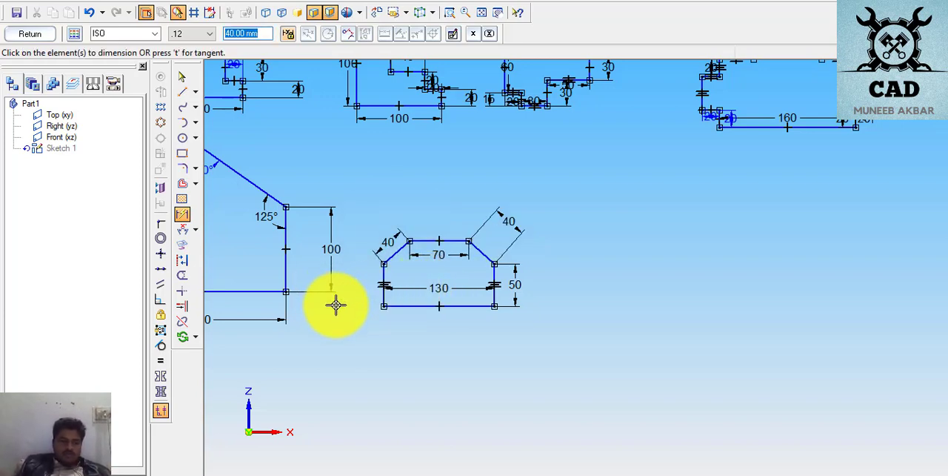
# - Add an Angle Between dimension from the left chamfer to the left vertical side, placed inside the profile
pyautogui.click(194, 230)
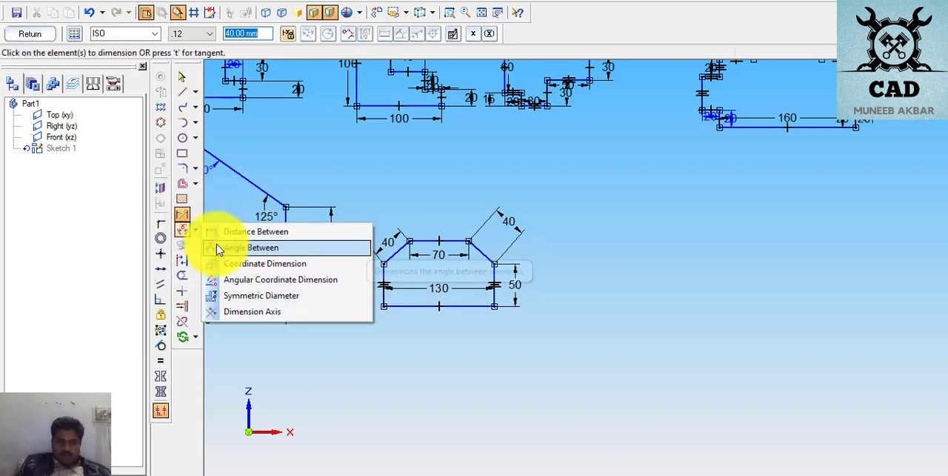
pyautogui.click(215, 247)
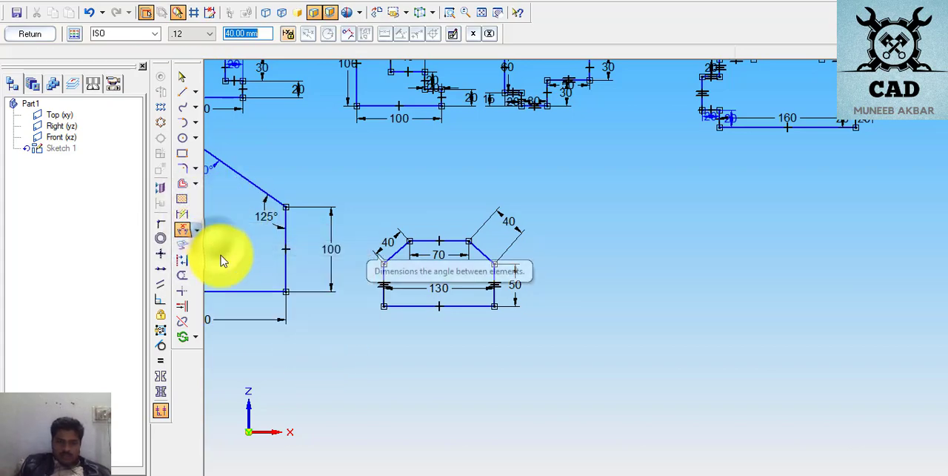
pyautogui.click(391, 258)
pyautogui.click(398, 273)
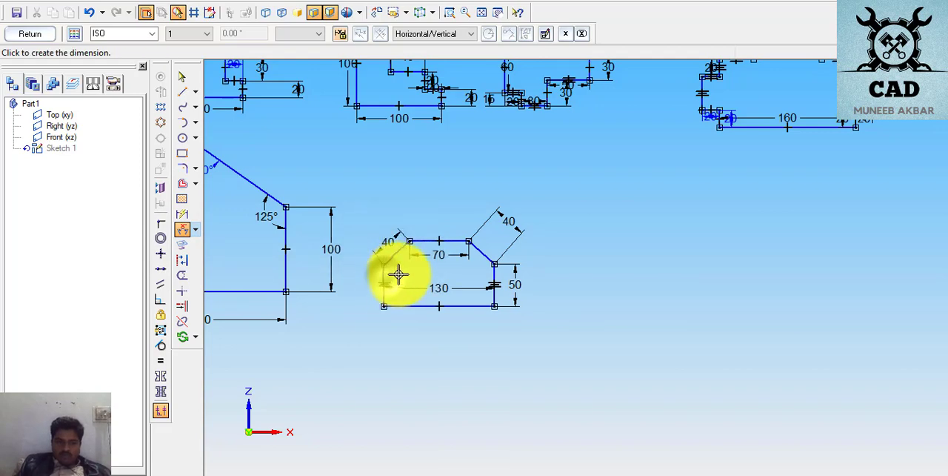
pyautogui.click(398, 273)
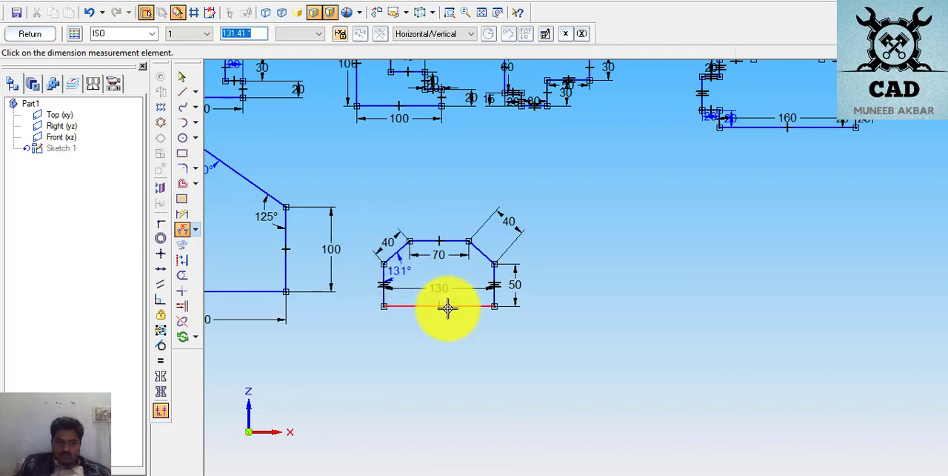
# - Dimension the angle between the right chamfer and the right vertical side as 137°
pyautogui.click(481, 253)
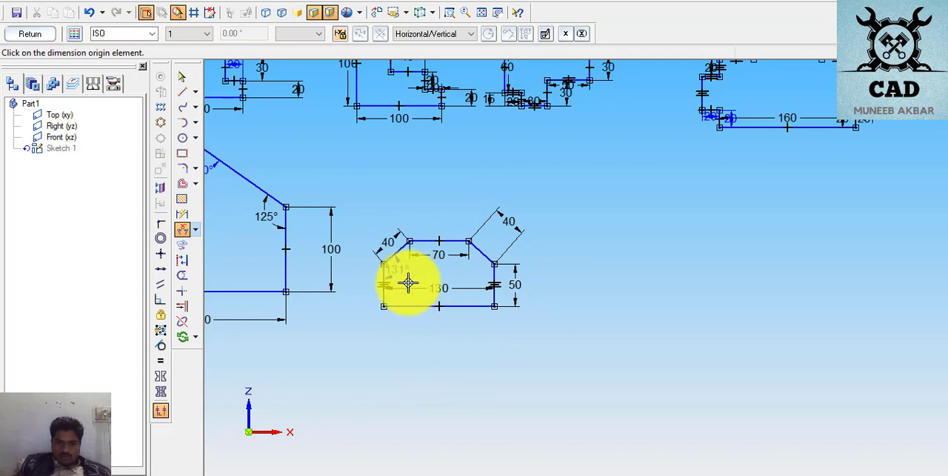
pyautogui.click(480, 254)
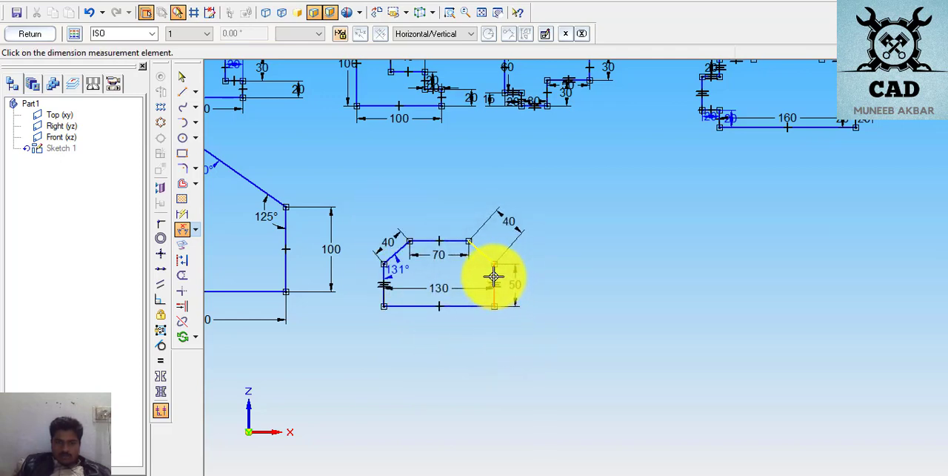
pyautogui.click(476, 271)
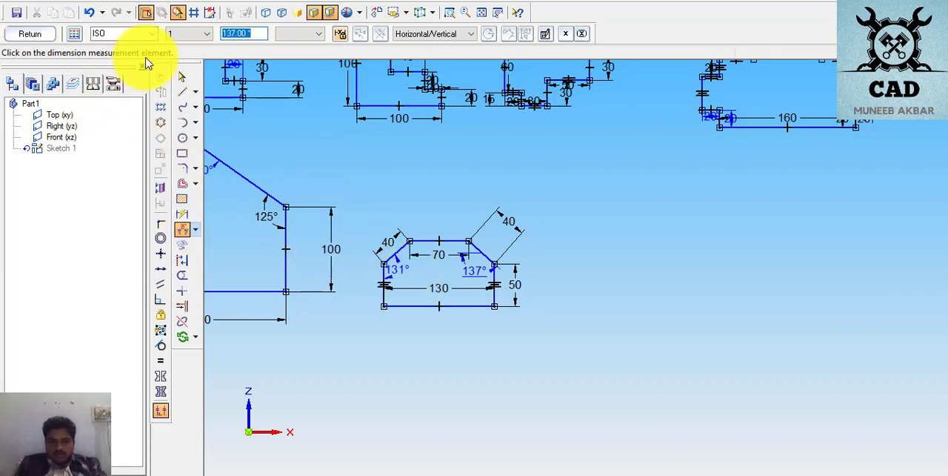
# - Change the existing angle dimension at the left chamfer to 137°
pyautogui.click(182, 76)
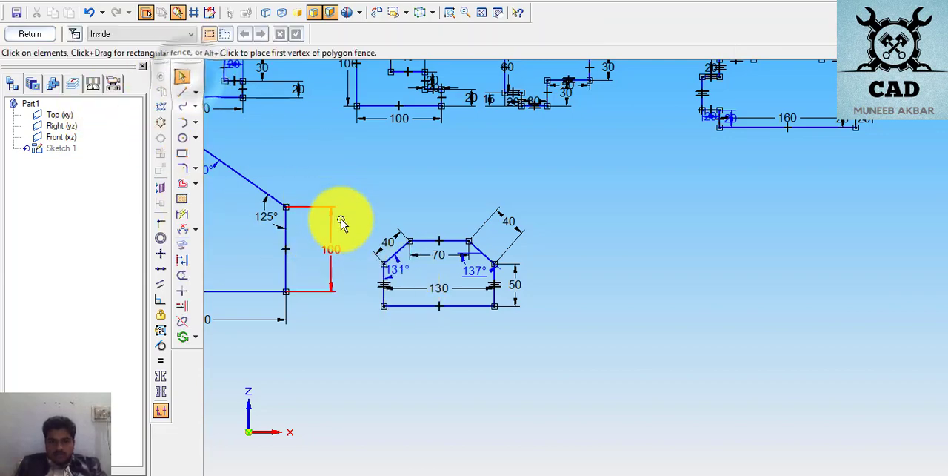
pyautogui.click(398, 272)
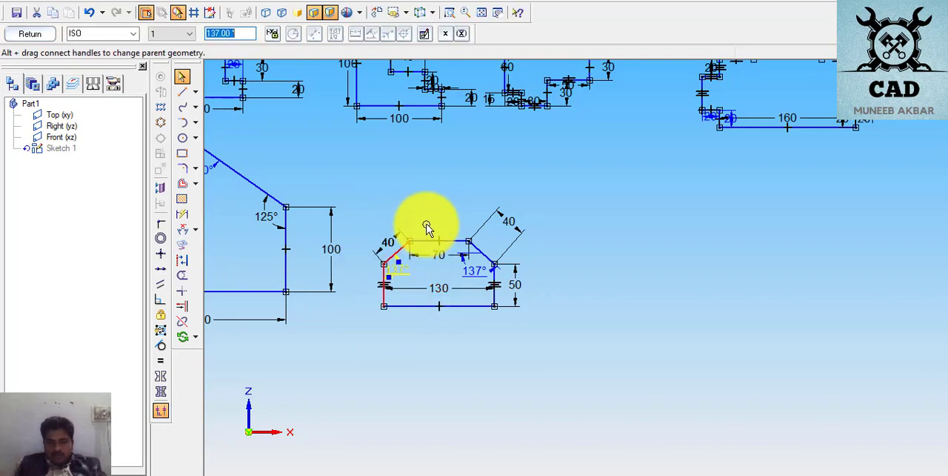
pyautogui.click(614, 215)
pyautogui.click(617, 291)
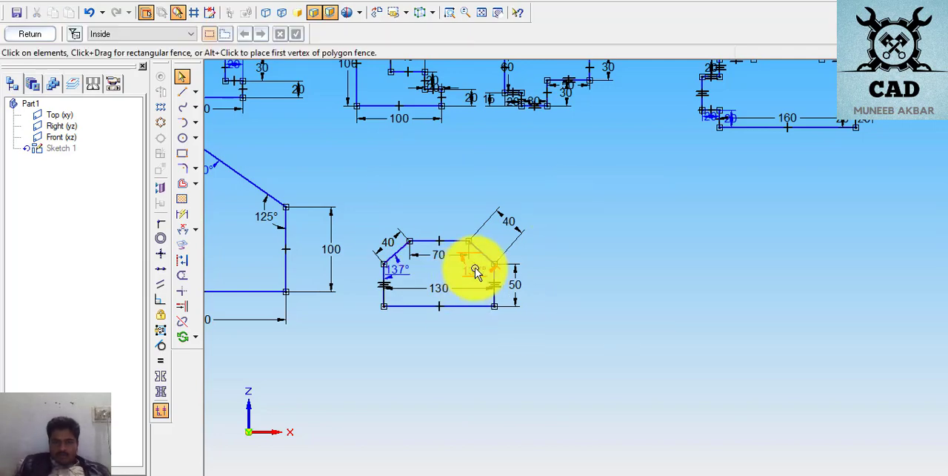
# - Delete the 40 mm length dimensions from the right and left chamfers
pyautogui.click(507, 216)
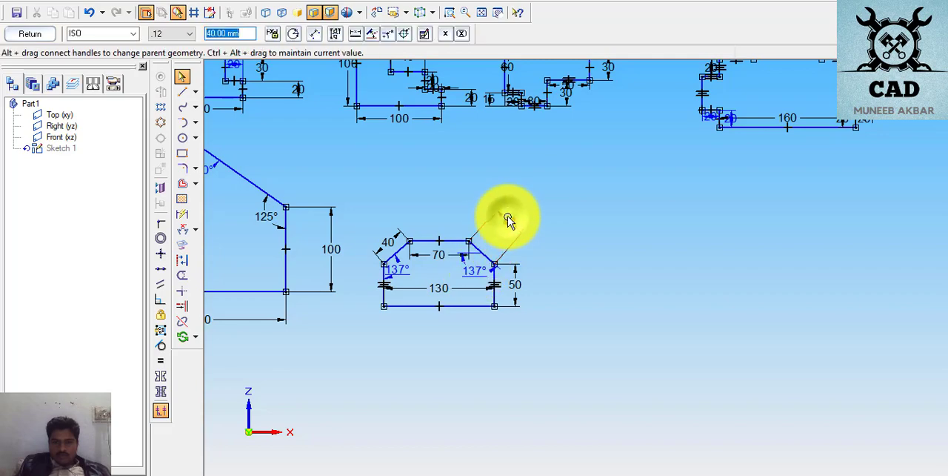
pyautogui.click(507, 237)
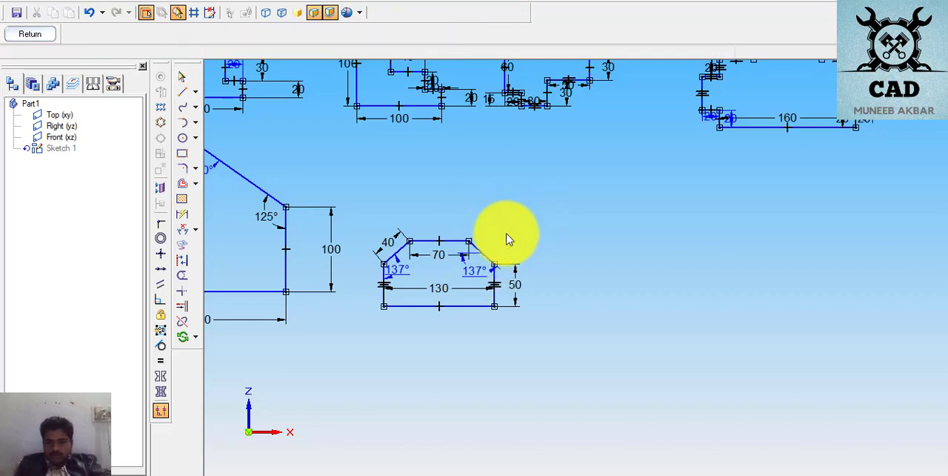
pyautogui.click(396, 239)
pyautogui.press('Delete')
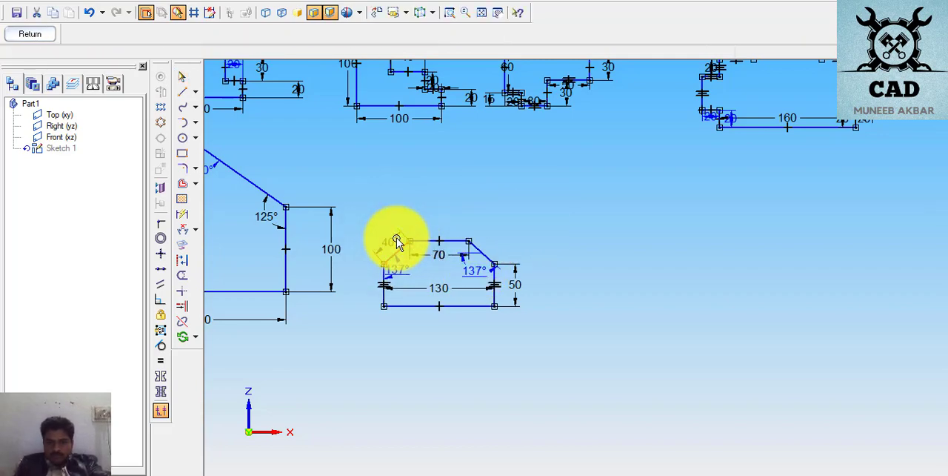
# - Delete the 137° angle dimensions from the right and left chamfers
pyautogui.click(411, 264)
pyautogui.click(471, 272)
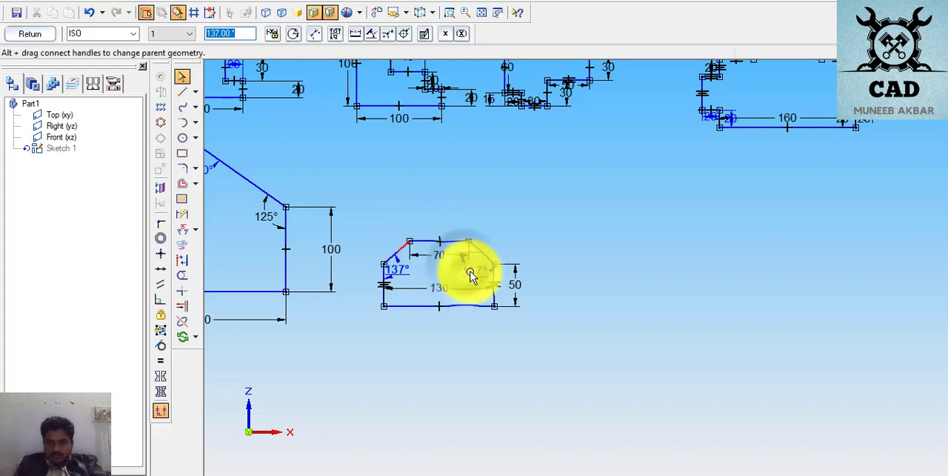
pyautogui.press('Delete')
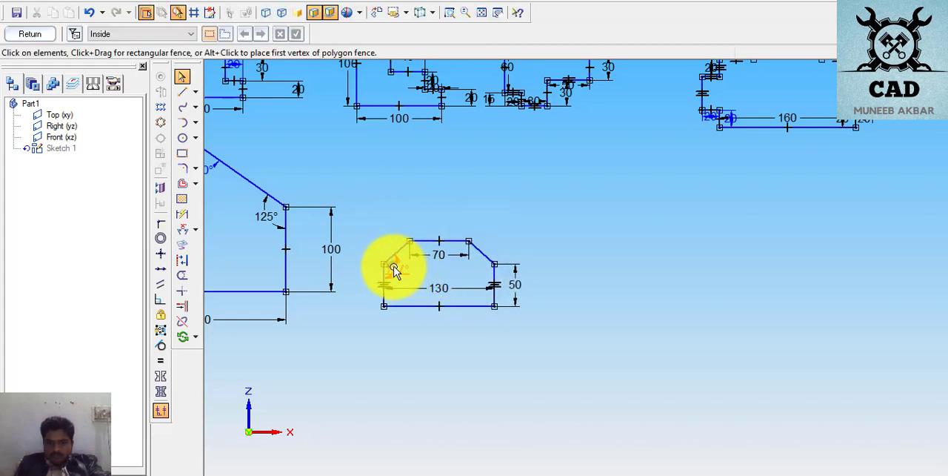
pyautogui.click(393, 266)
pyautogui.press('Delete')
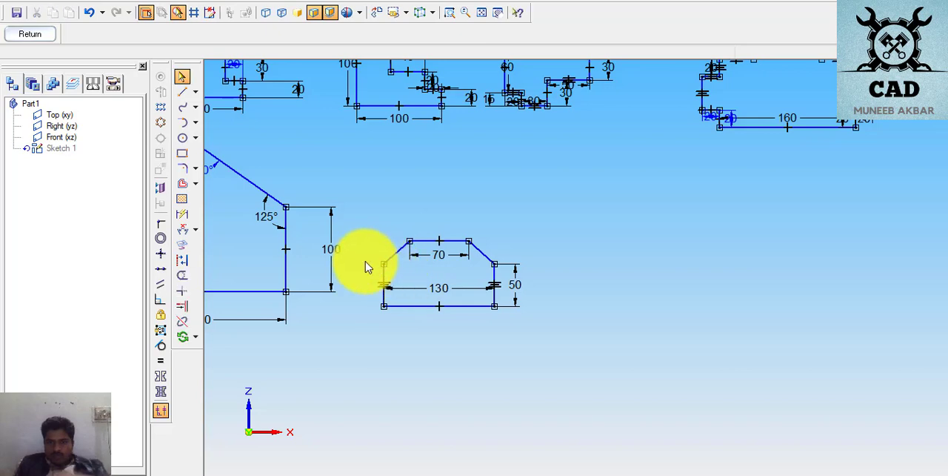
# - Add an Angle Between dimension from the right chamfer to the right vertical side and set it to 137°
pyautogui.click(187, 231)
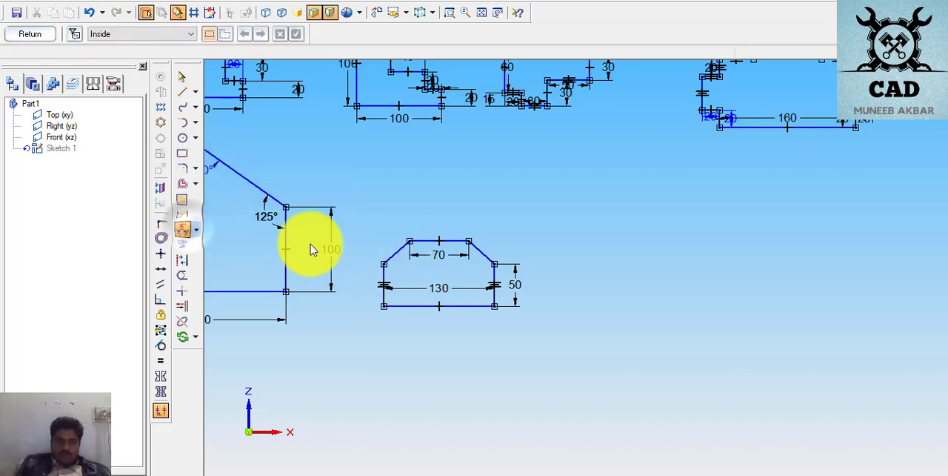
pyautogui.click(483, 269)
pyautogui.click(479, 272)
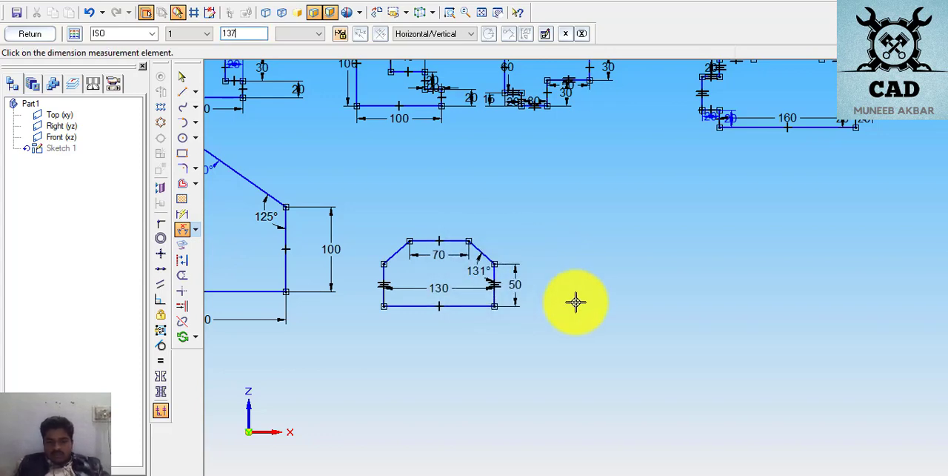
pyautogui.click(400, 256)
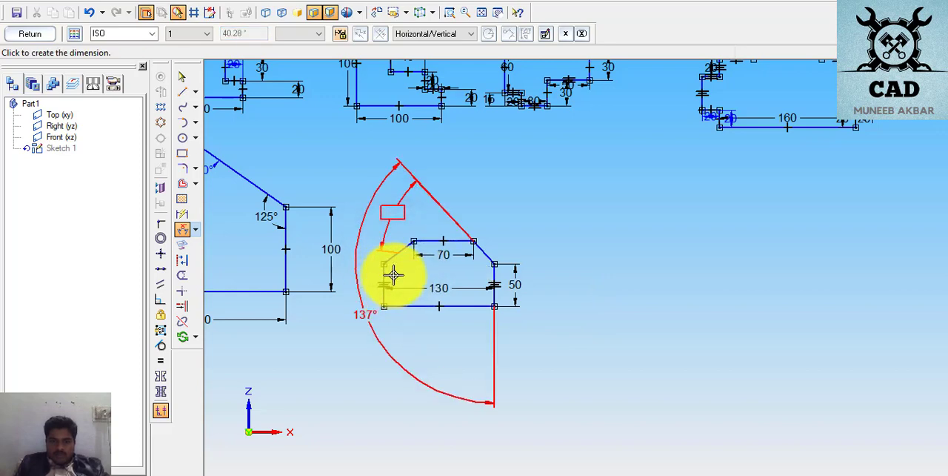
pyautogui.click(482, 268)
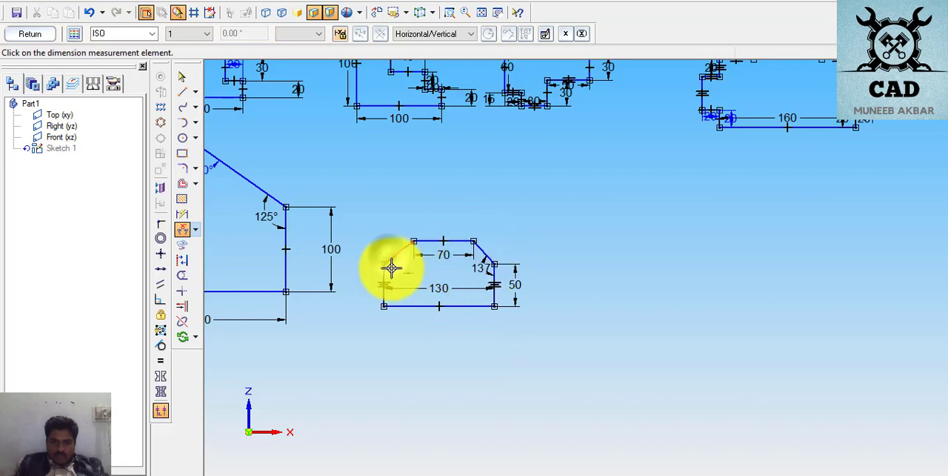
# - Dimension the angle between the left chamfer and the left vertical side and set it to 137°
pyautogui.click(384, 274)
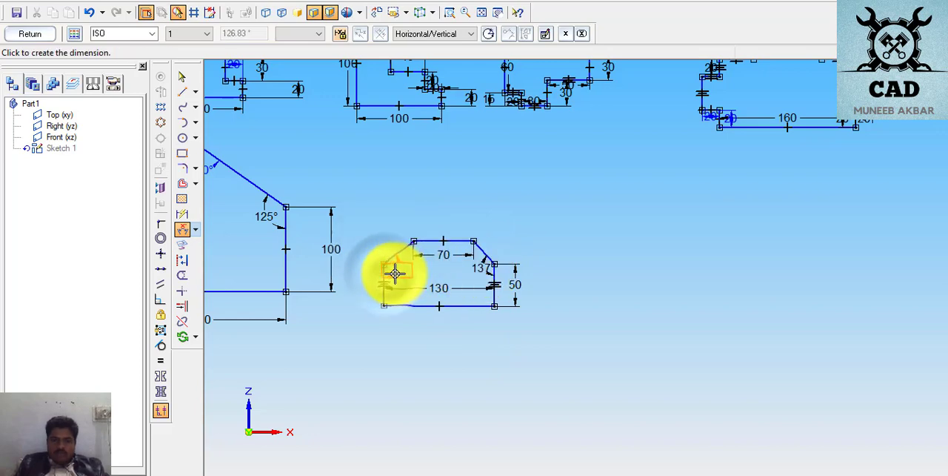
pyautogui.click(398, 272)
pyautogui.write('1')
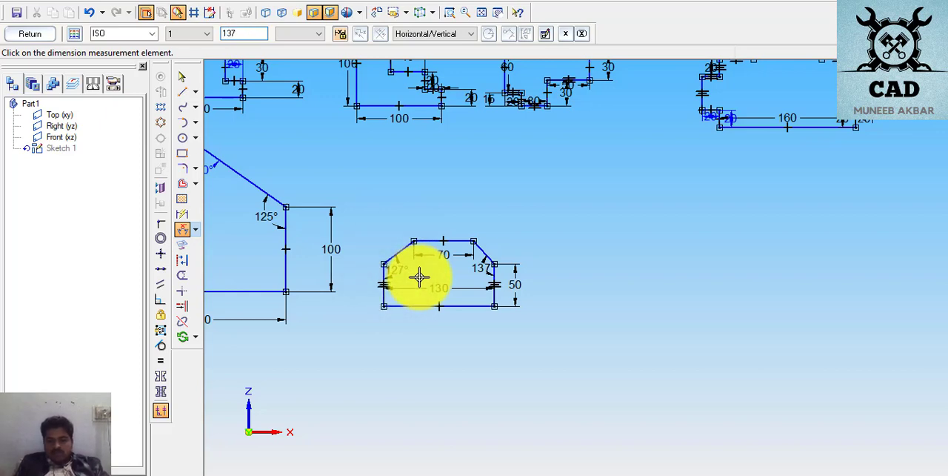
pyautogui.write('37')
pyautogui.press('Return')
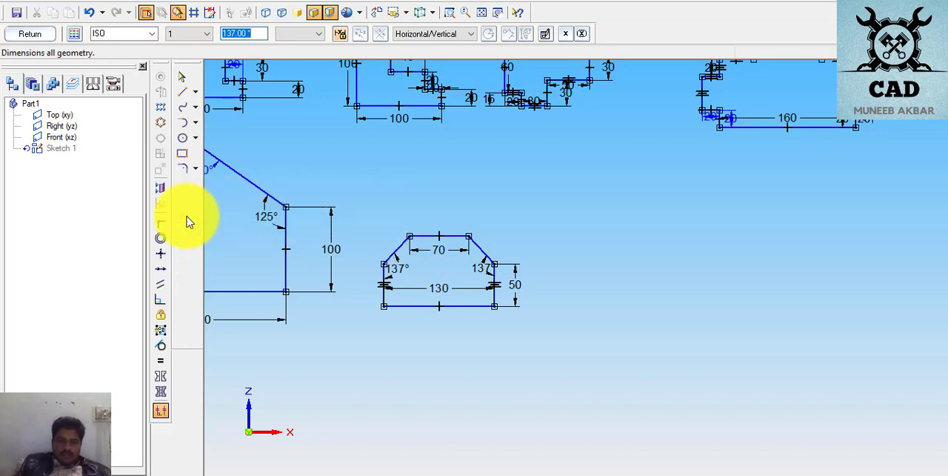
# - Add a length dimension to the right chamfer, placed just outside the profile
pyautogui.click(187, 220)
pyautogui.click(486, 244)
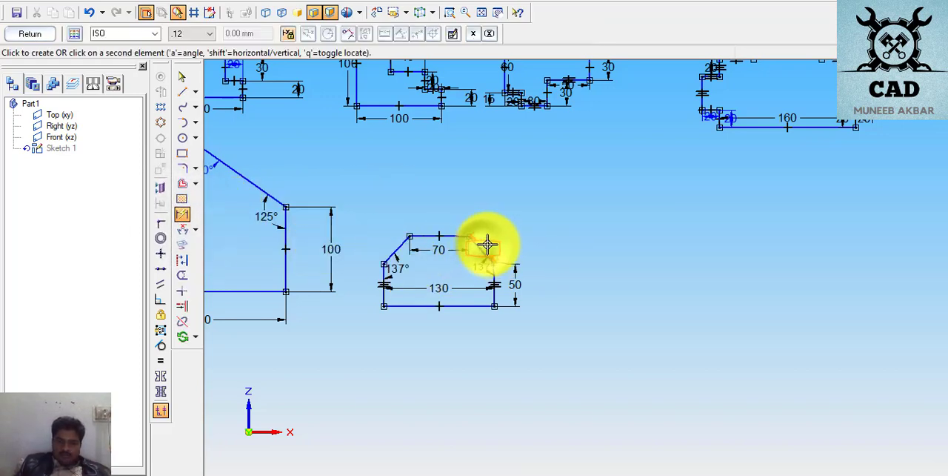
pyautogui.click(491, 236)
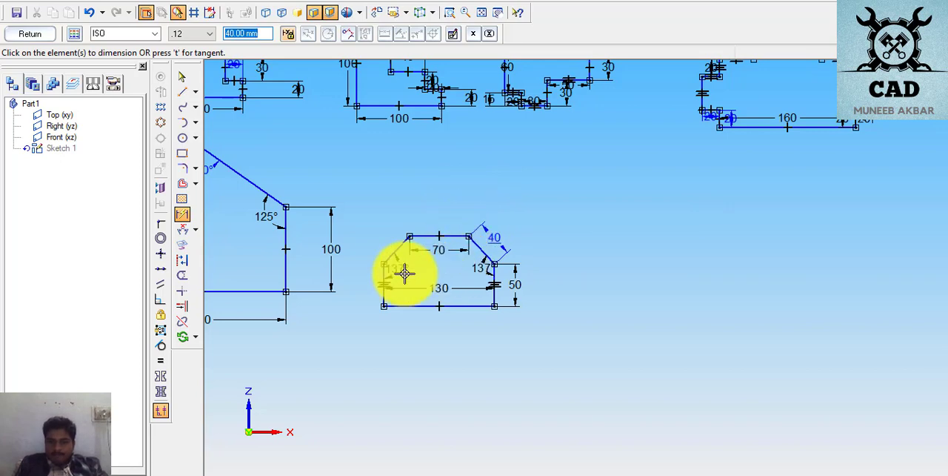
# - Delete the 40 mm length dimension from the right chamfer of the page 11 profile
pyautogui.click(181, 77)
pyautogui.click(386, 170)
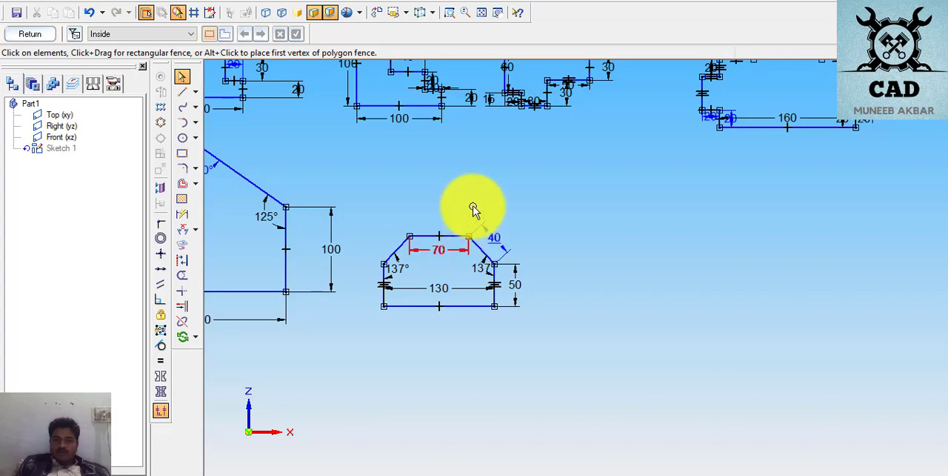
pyautogui.click(499, 242)
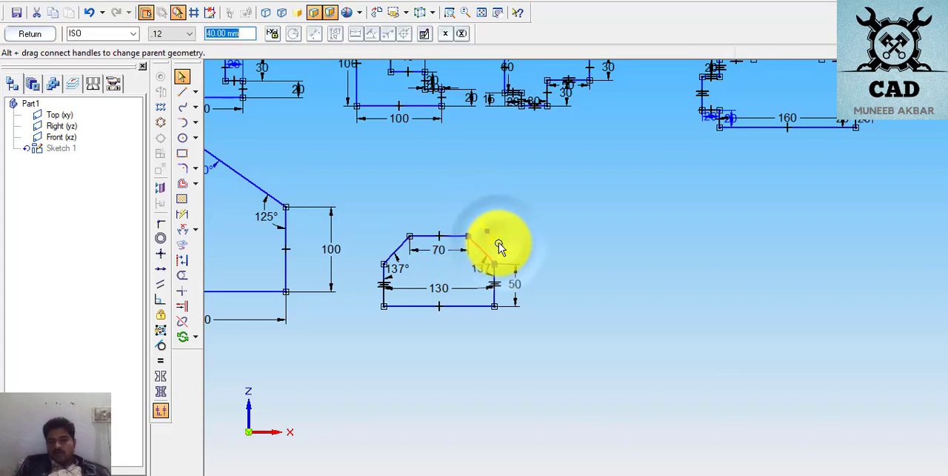
pyautogui.press('Escape')
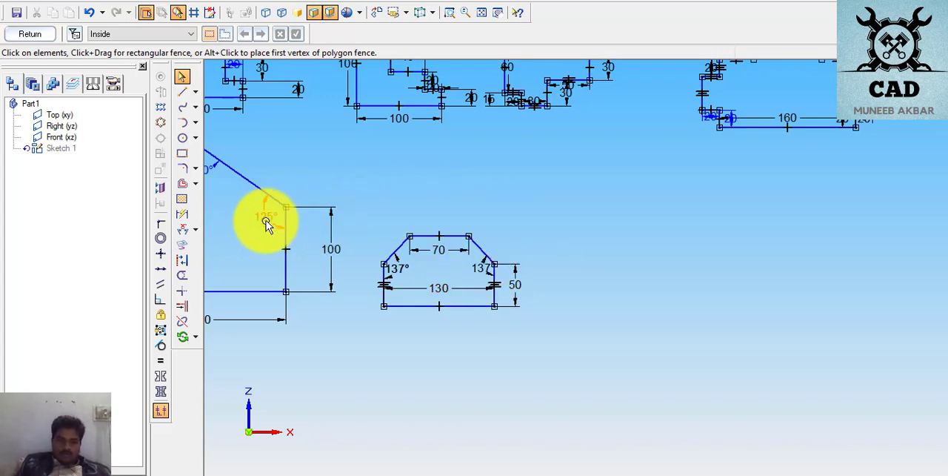
# - Add length dimensions to the right and left chamfers, placed just outside the profile
pyautogui.click(181, 215)
pyautogui.click(485, 252)
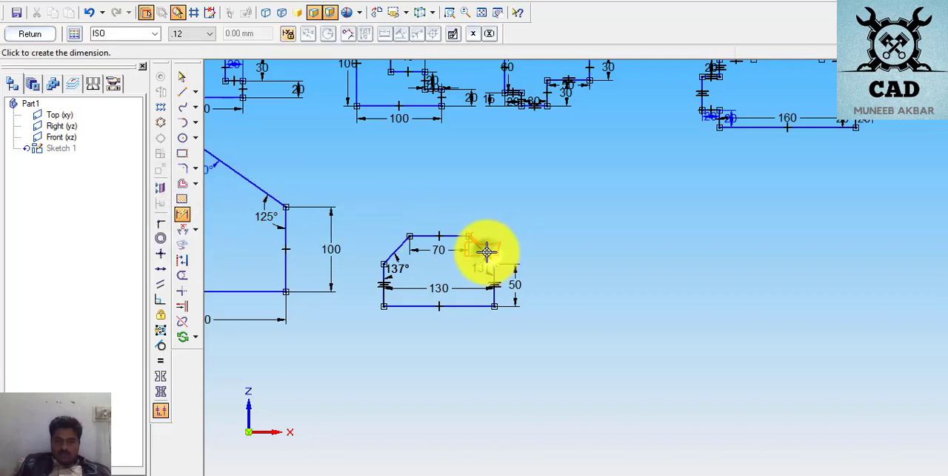
pyautogui.click(499, 233)
pyautogui.click(440, 252)
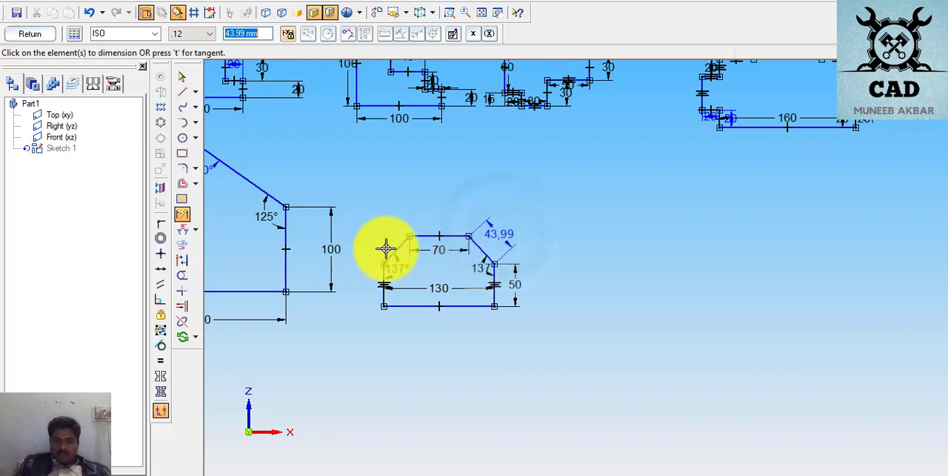
pyautogui.click(378, 248)
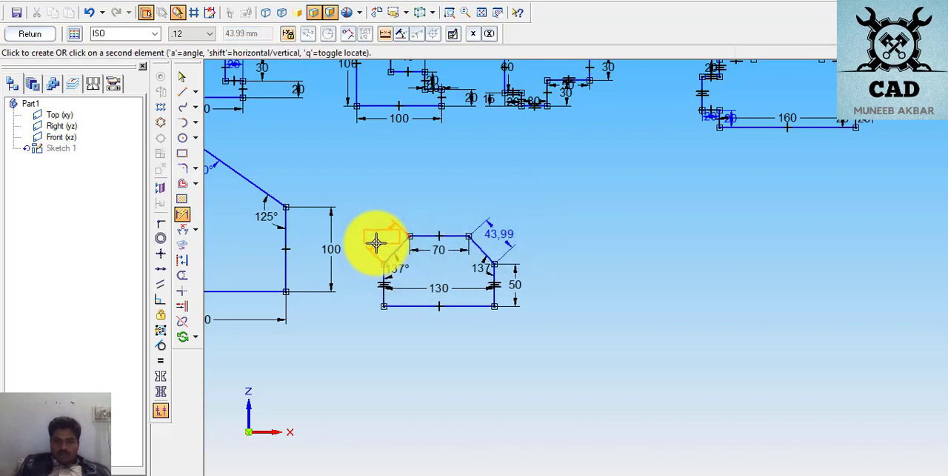
pyautogui.click(379, 238)
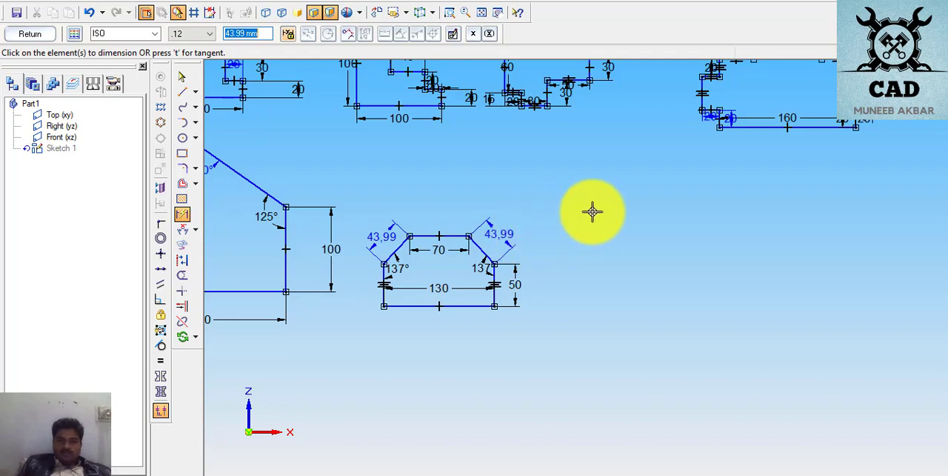
# - Delete the length dimensions from the left and right chamfers
pyautogui.click(182, 76)
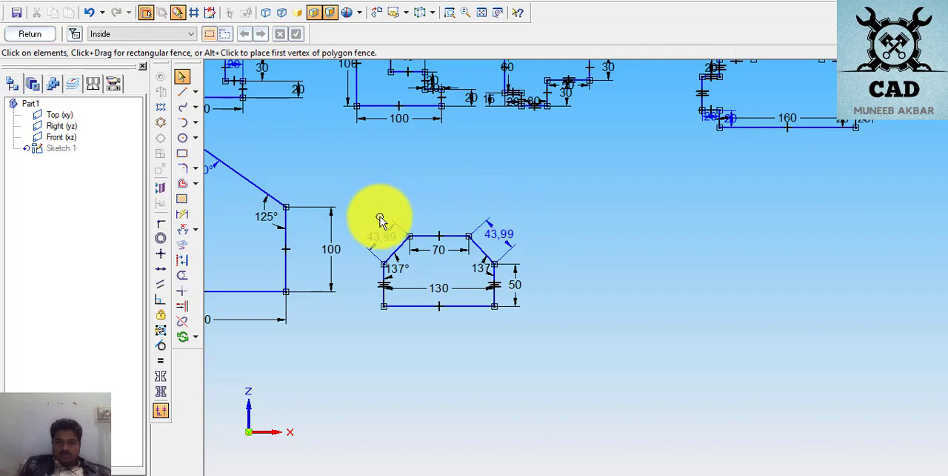
pyautogui.click(383, 246)
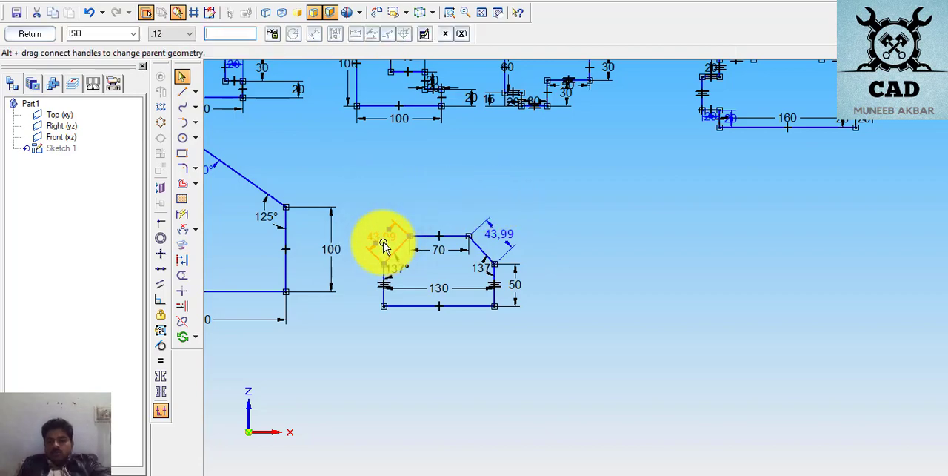
pyautogui.press('Delete')
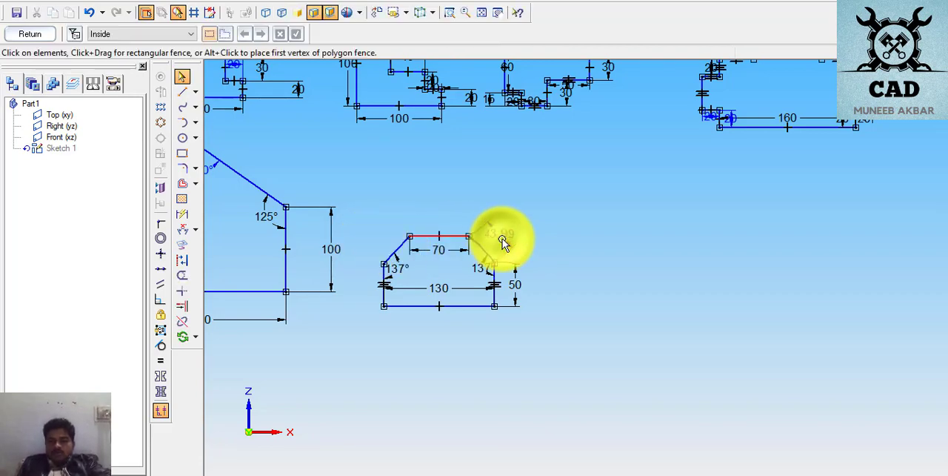
pyautogui.click(502, 241)
pyautogui.press('Delete')
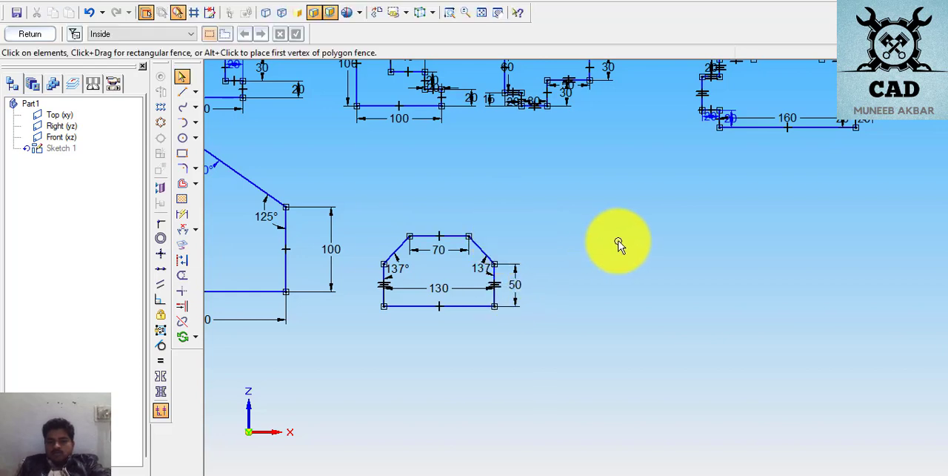
pyautogui.click(600, 226)
pyautogui.moveTo(391, 195); pyautogui.dragTo(572, 351)
pyautogui.click(585, 334)
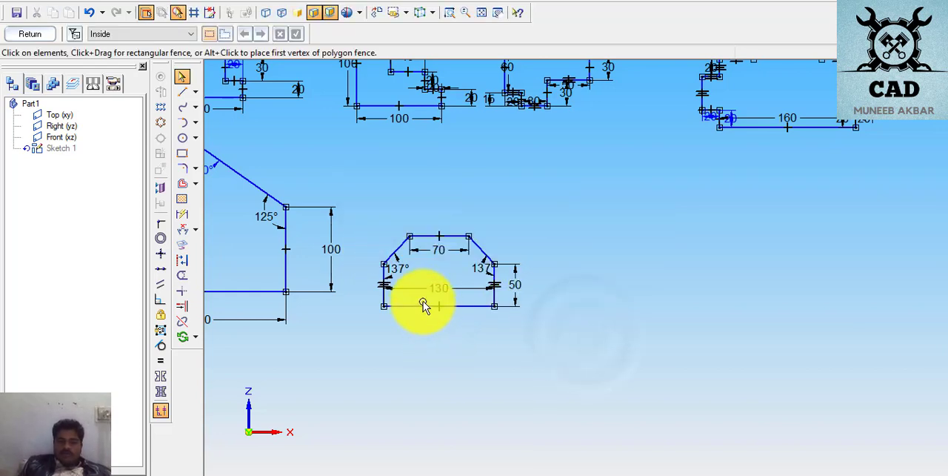
# - Switch to the exercise PDF and examine the side lengths and corner angles of the page 12 octagon
pyautogui.click(499, 13)
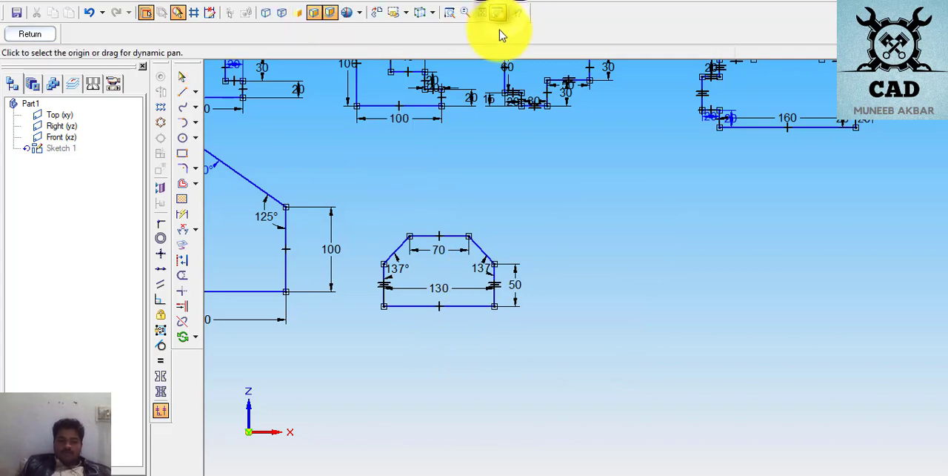
pyautogui.moveTo(603, 241); pyautogui.dragTo(438, 241)
pyautogui.click(437, 241)
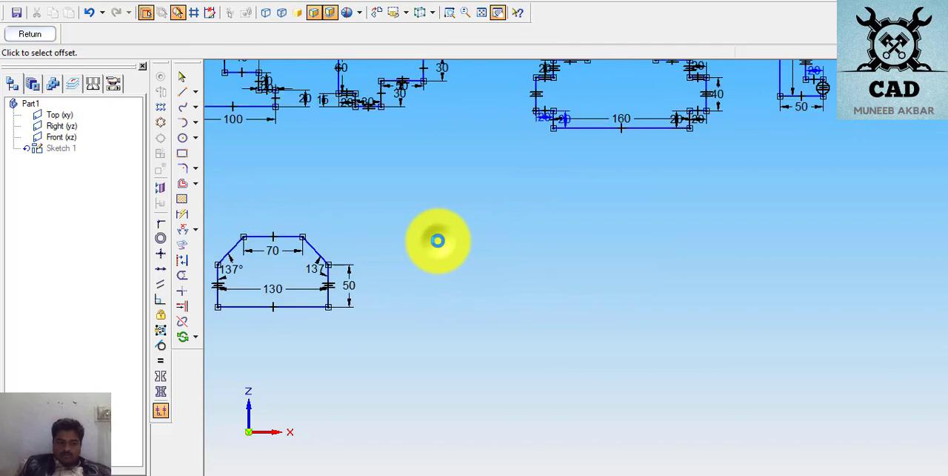
pyautogui.click(499, 245)
pyautogui.click(429, 271)
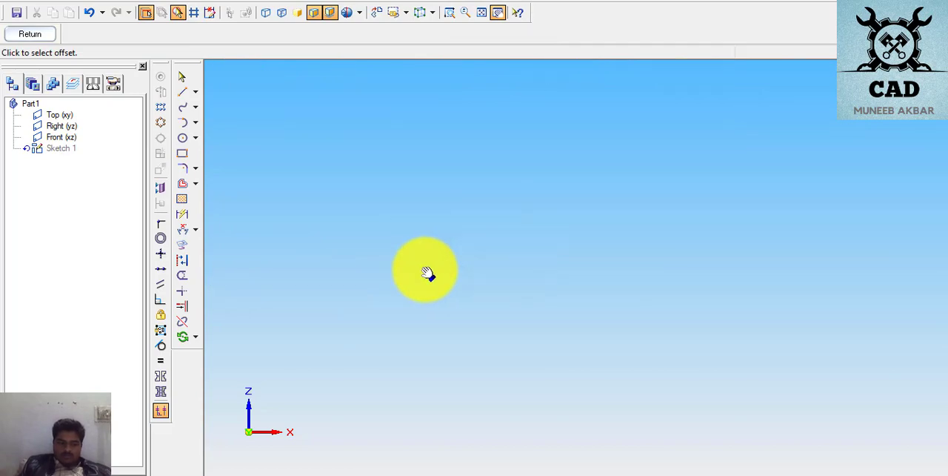
pyautogui.click(426, 271)
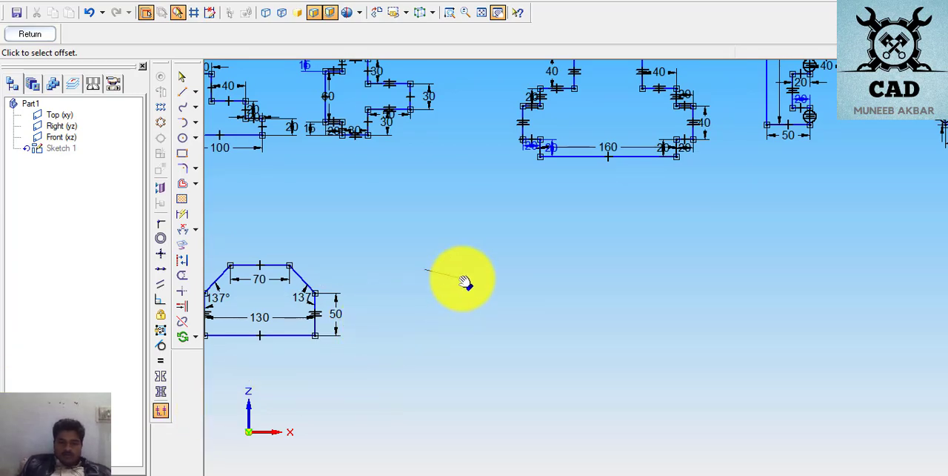
pyautogui.click(435, 275)
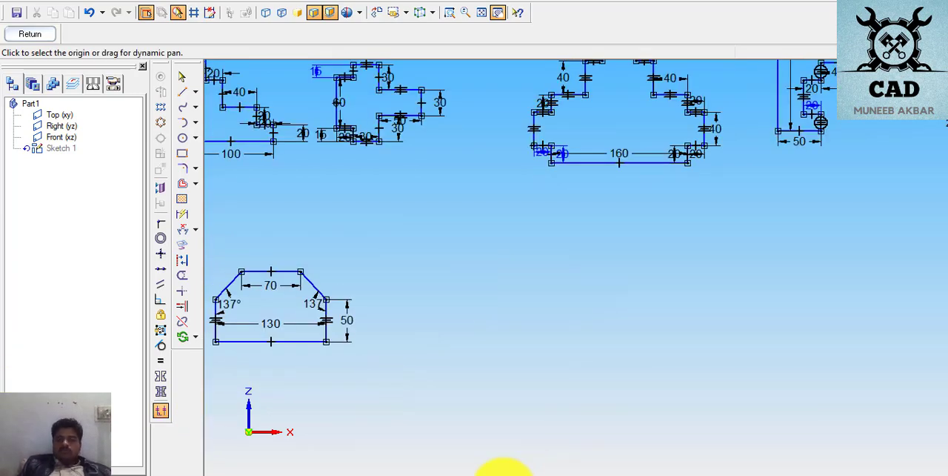
pyautogui.click(486, 473)
pyautogui.scroll(-5, 548, 370)
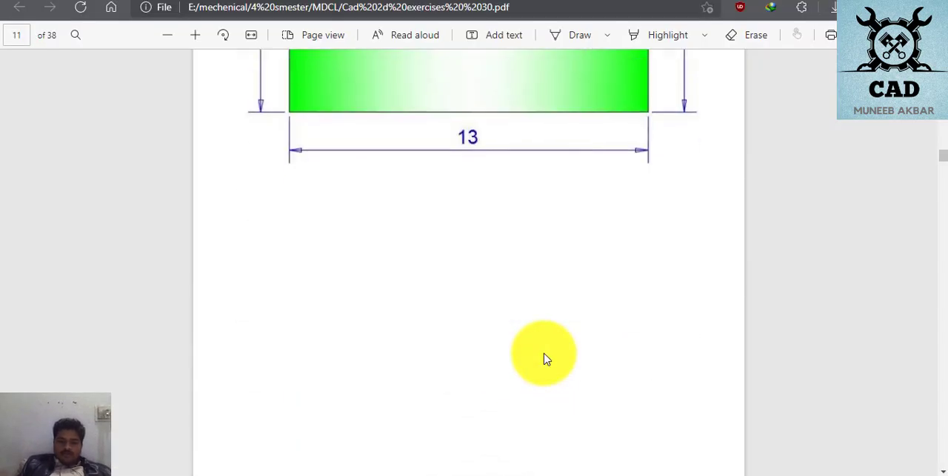
pyautogui.scroll(-4, 545, 359)
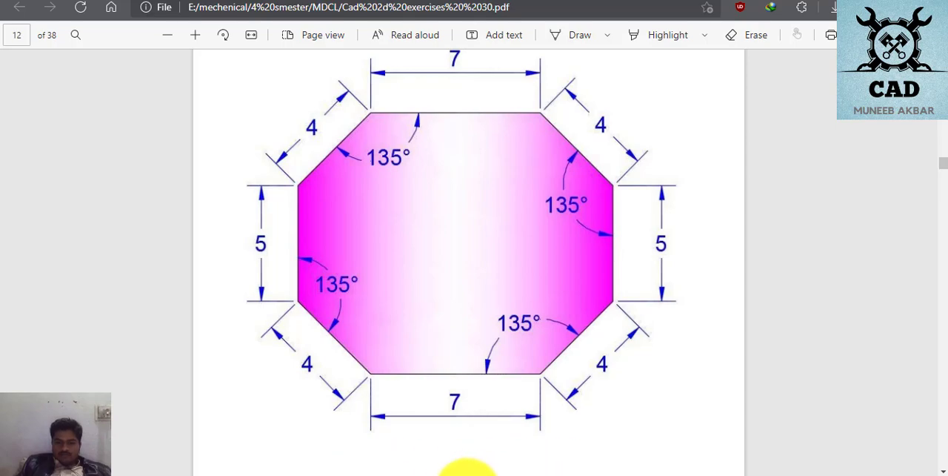
pyautogui.hotkey('alt', 'Tab')
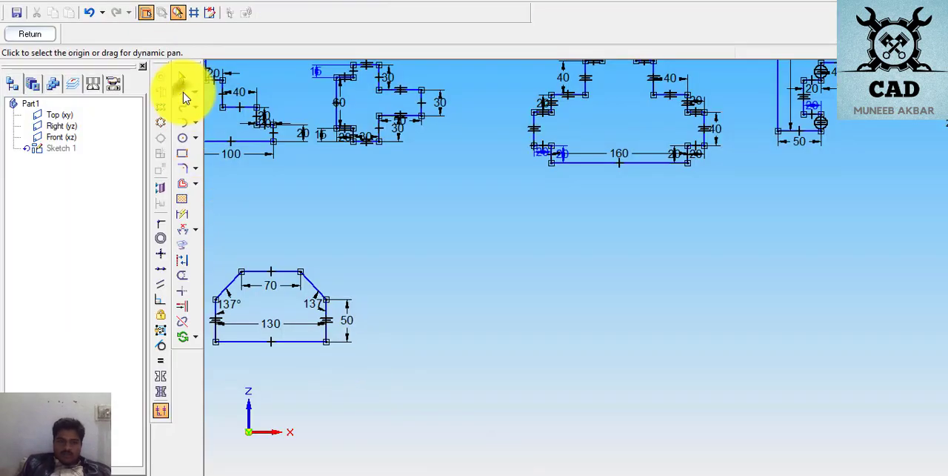
# - Draw the octagon's horizontal base with lower diagonals about 38 mm long at 44° on the right and 42 mm at 131° on the left
pyautogui.click(182, 91)
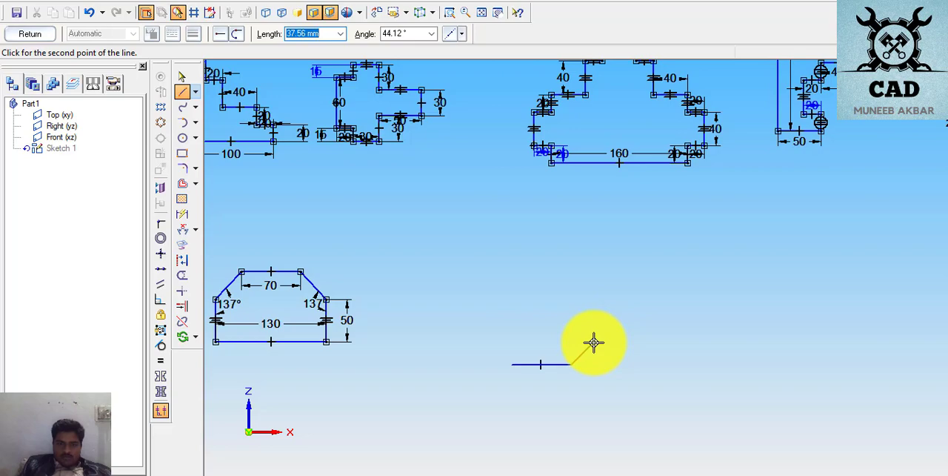
pyautogui.click(593, 343)
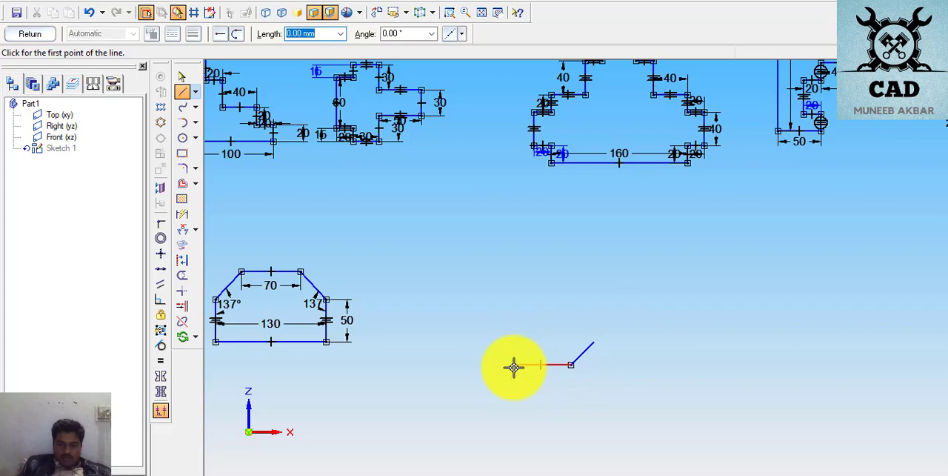
pyautogui.click(511, 364)
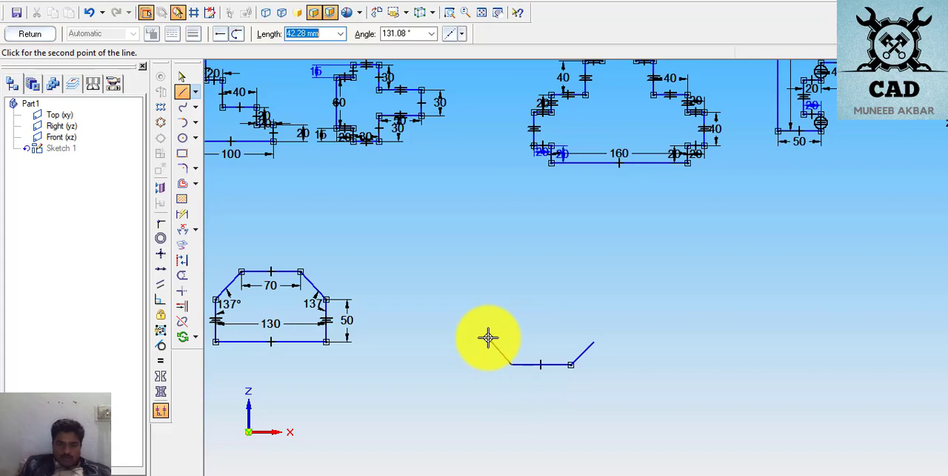
pyautogui.doubleClick(488, 338)
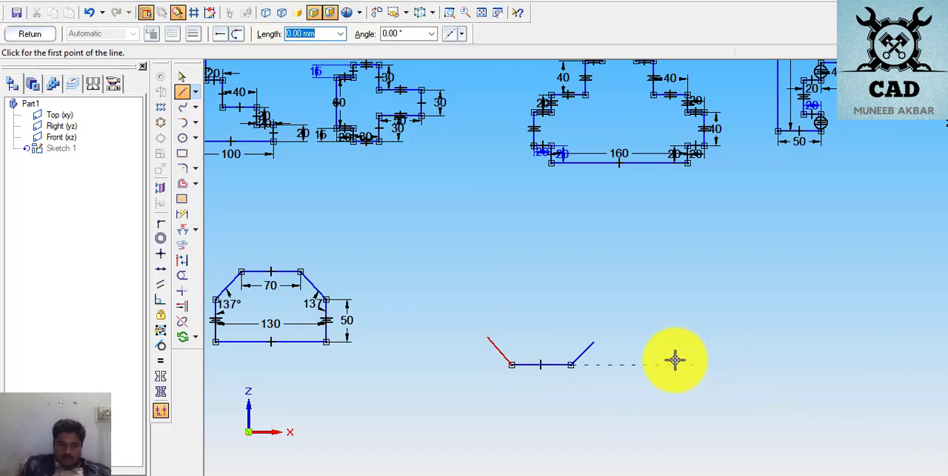
# - Draw the octagon's vertical sides up from the lower diagonals, the left one about 44 mm long and level with the right one
pyautogui.click(593, 341)
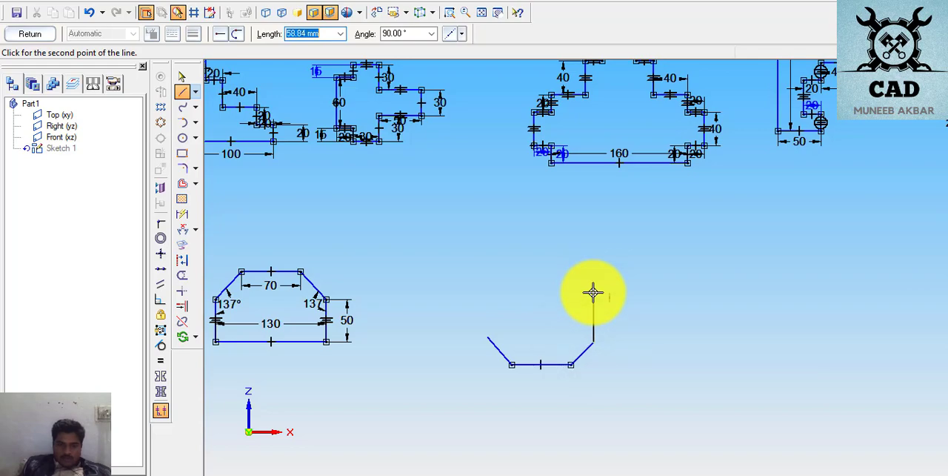
pyautogui.click(592, 300)
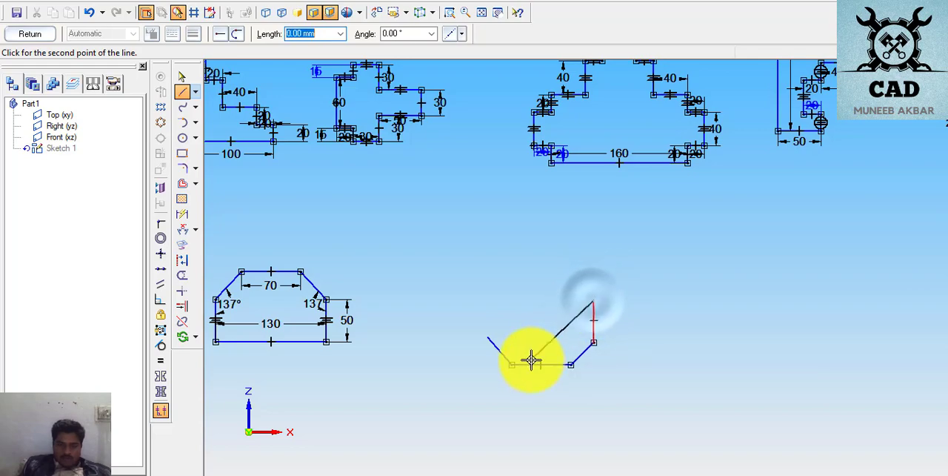
pyautogui.rightClick(519, 347)
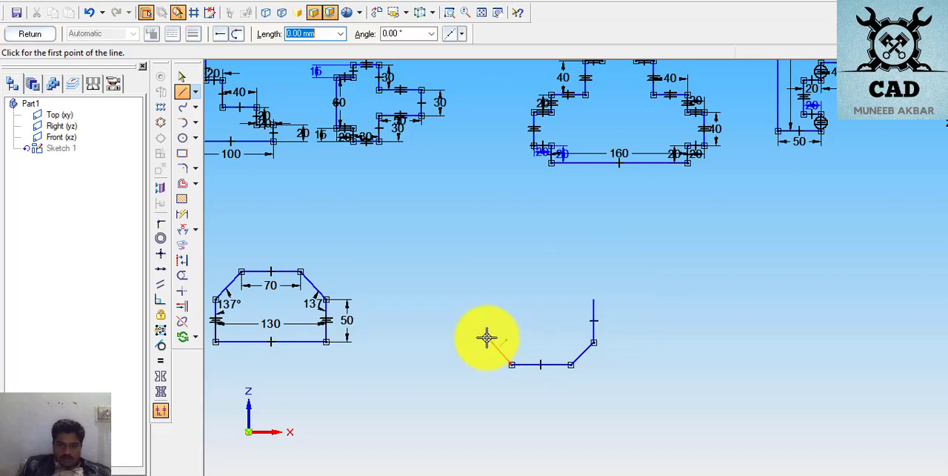
pyautogui.click(511, 364)
pyautogui.click(488, 337)
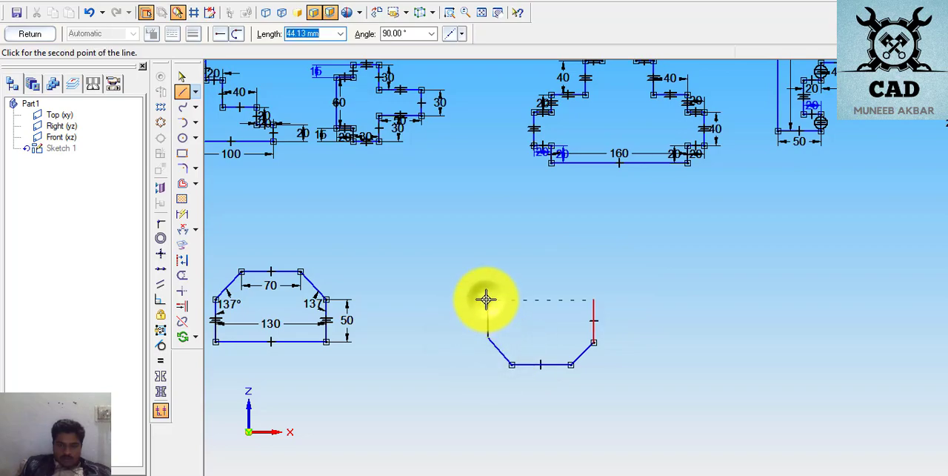
pyautogui.click(486, 300)
pyautogui.rightClick(776, 315)
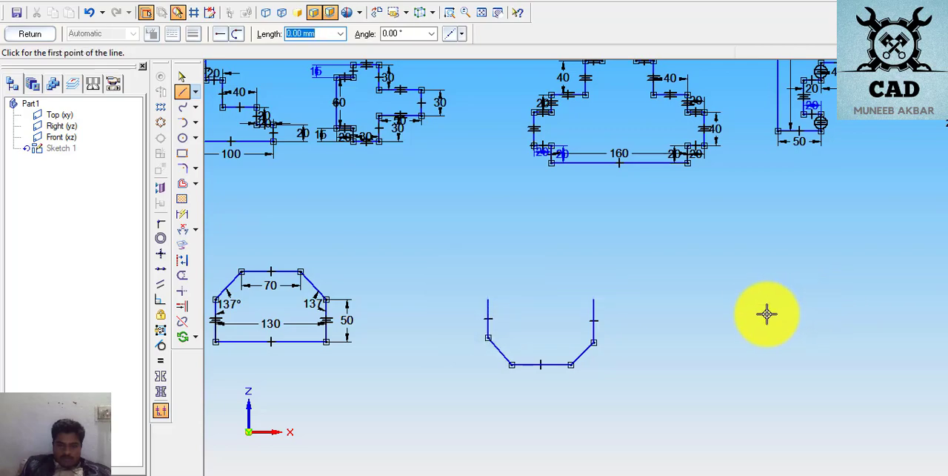
# - Draw the octagon's upper diagonals, the right one about 41 mm long at 146° and the left one ending level with it
pyautogui.click(593, 297)
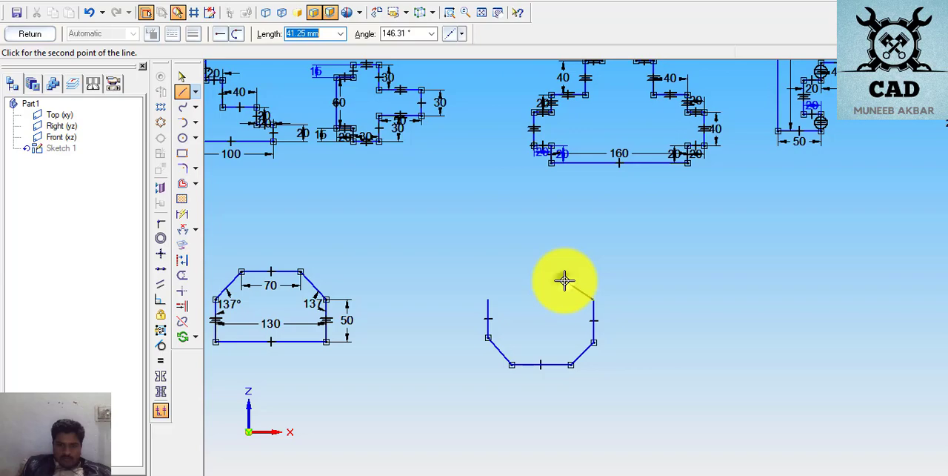
pyautogui.doubleClick(564, 280)
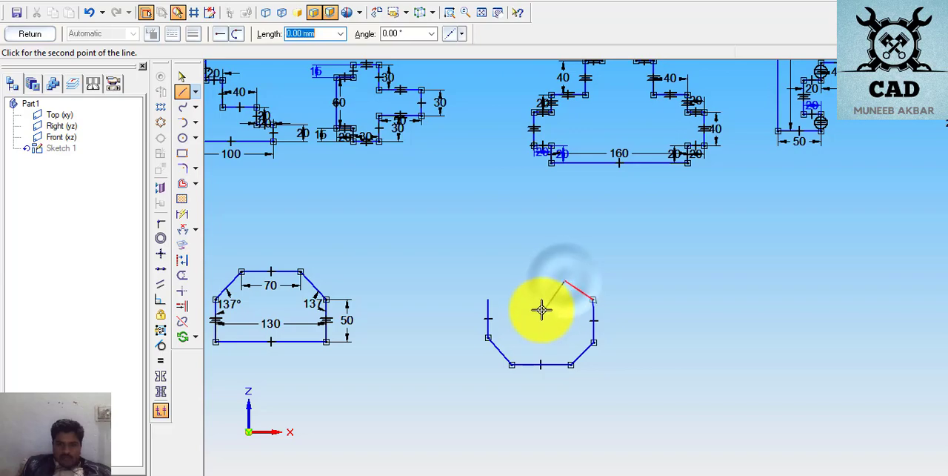
pyautogui.click(486, 299)
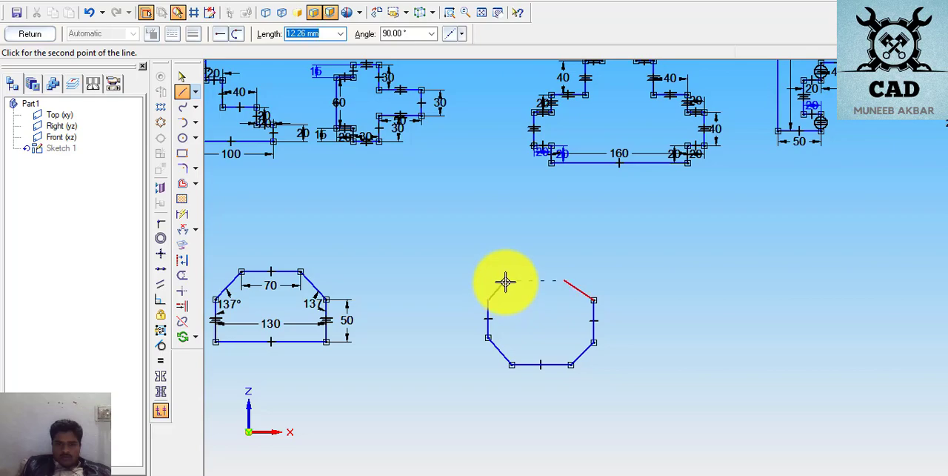
pyautogui.click(506, 281)
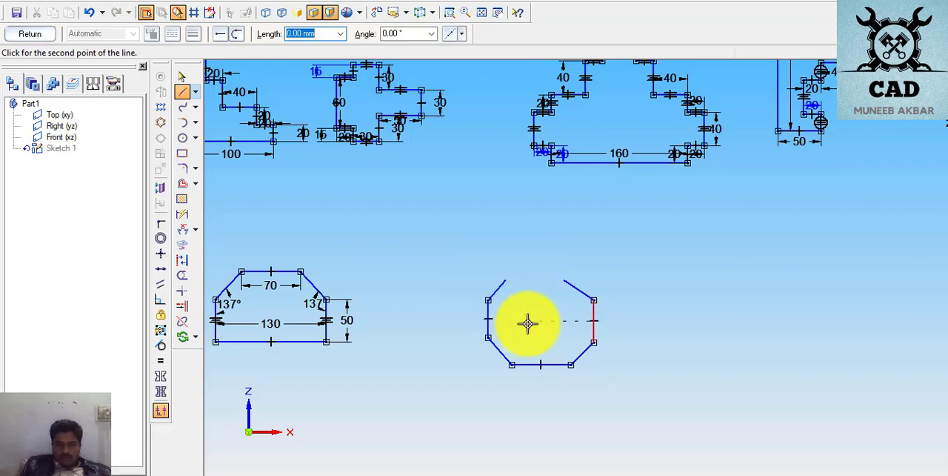
pyautogui.rightClick(647, 337)
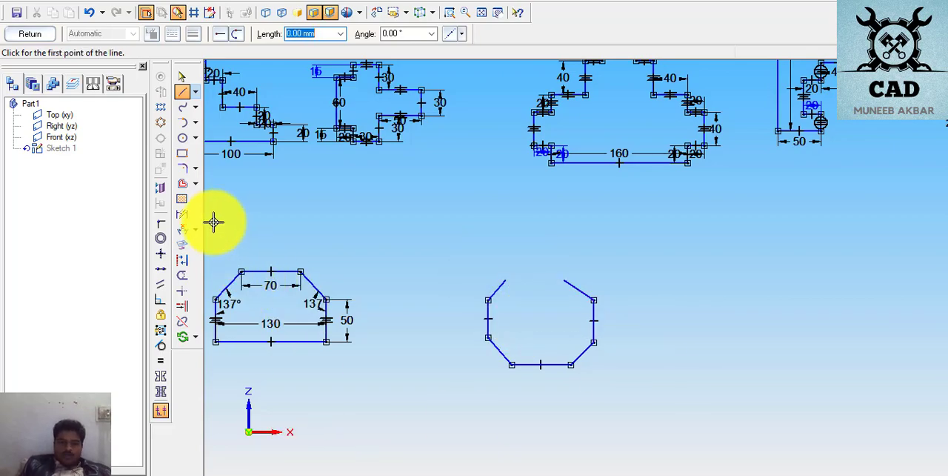
# - Dimension the octagon's horizontal base at 70 mm and its lower-right diagonal at 40 mm
pyautogui.click(183, 215)
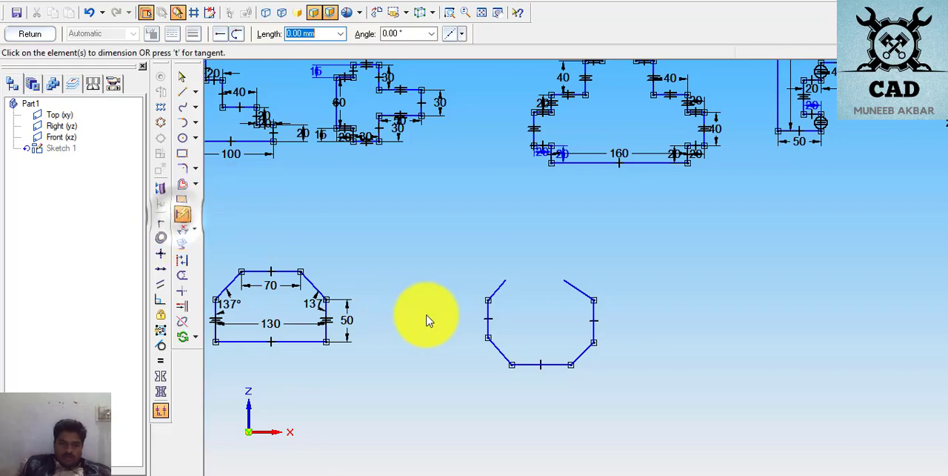
pyautogui.click(543, 364)
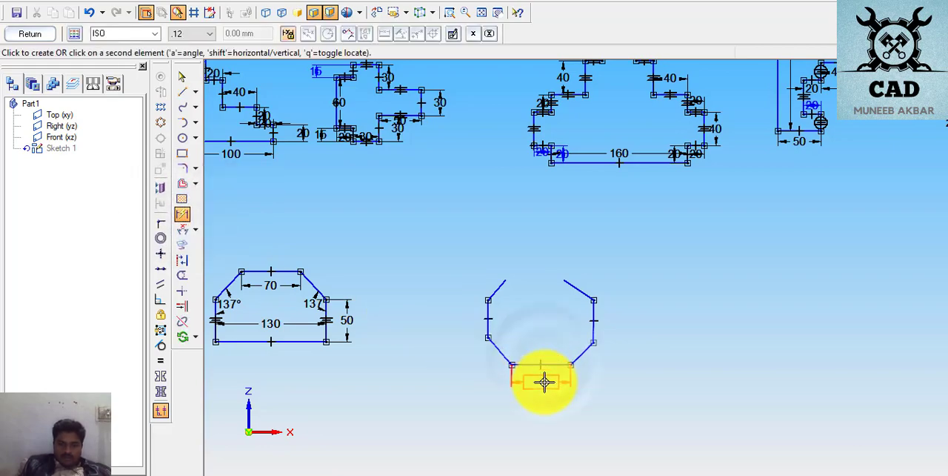
pyautogui.click(544, 381)
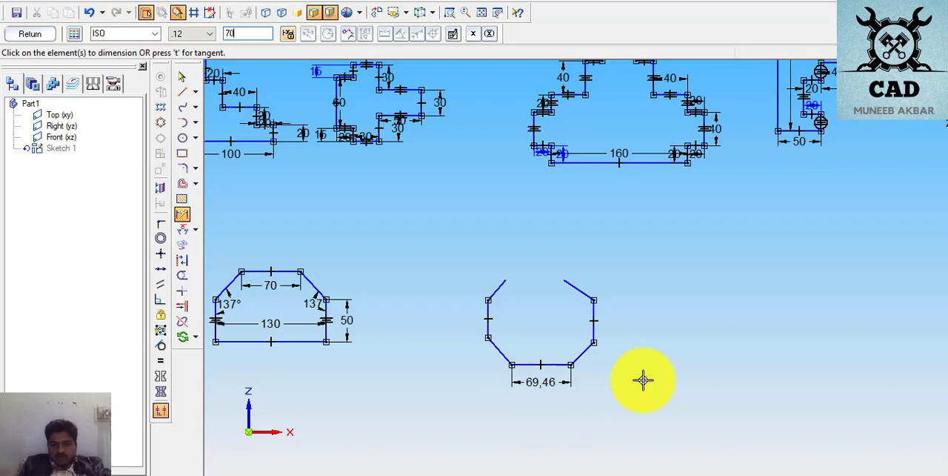
pyautogui.press('Return')
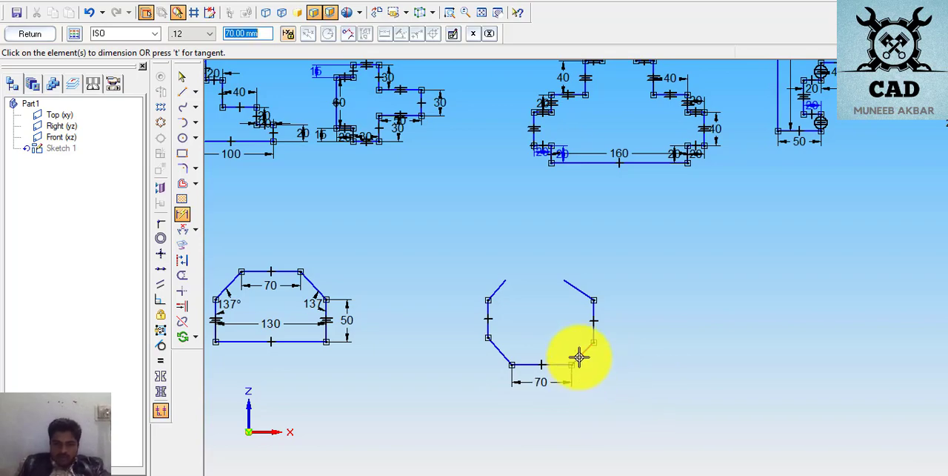
pyautogui.click(580, 358)
pyautogui.click(606, 375)
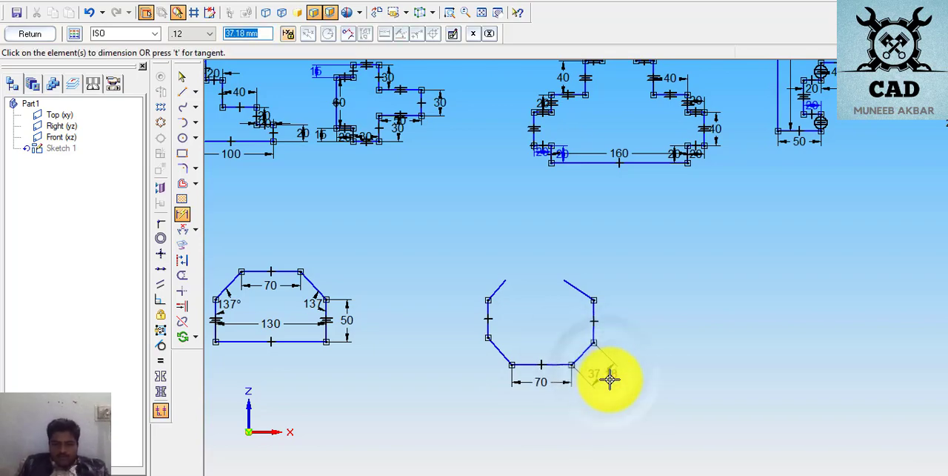
pyautogui.press('Return')
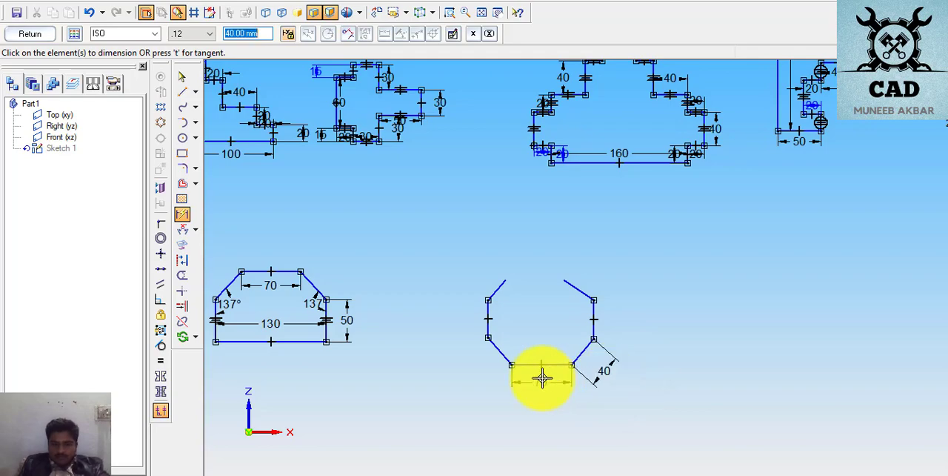
# - Dimension the octagon's lower-left and upper-left diagonals at 40 mm each
pyautogui.click(499, 351)
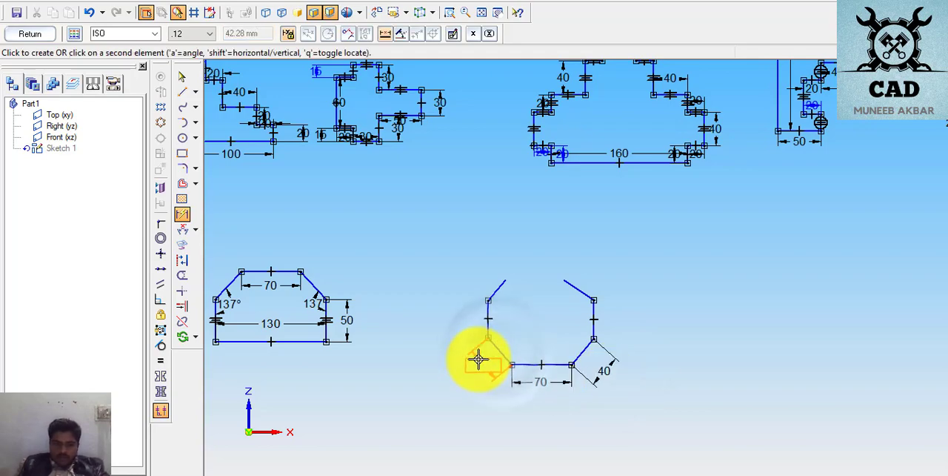
pyautogui.click(480, 360)
pyautogui.write('40')
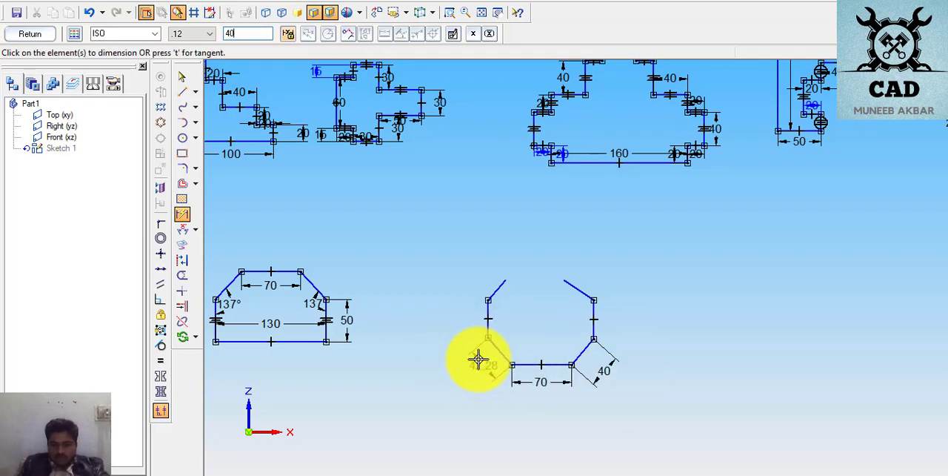
pyautogui.press('Return')
pyautogui.click(491, 295)
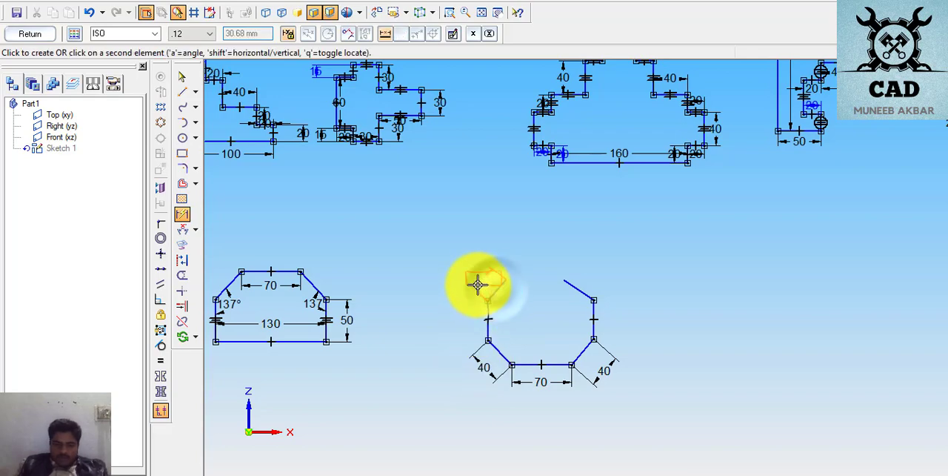
pyautogui.click(479, 290)
pyautogui.write('4')
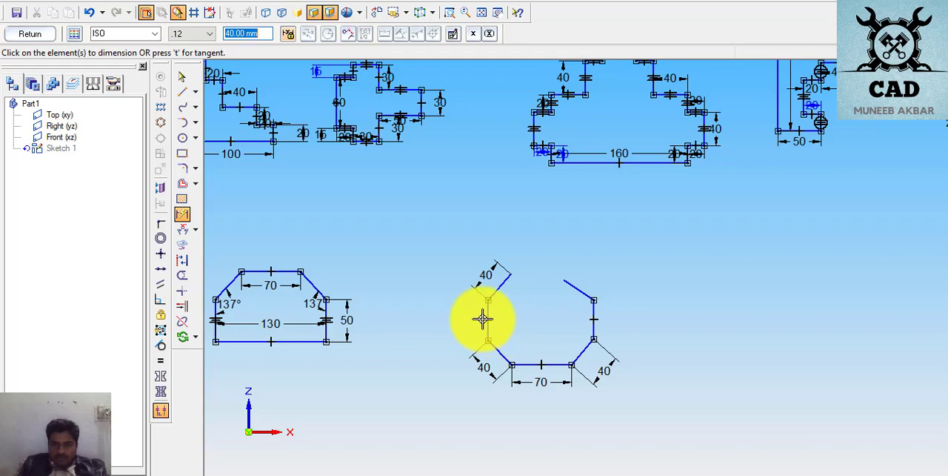
# - Dimension the octagon's left and right vertical sides at 50 mm each
pyautogui.click(485, 317)
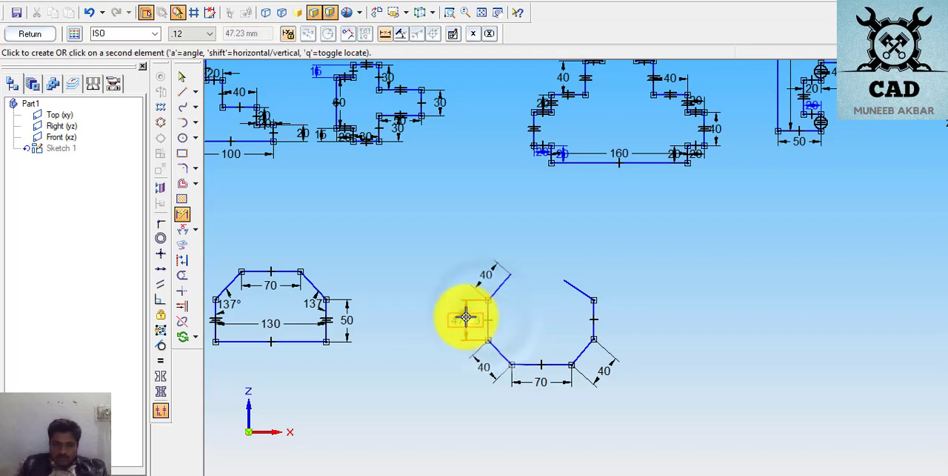
pyautogui.click(466, 317)
pyautogui.write('5')
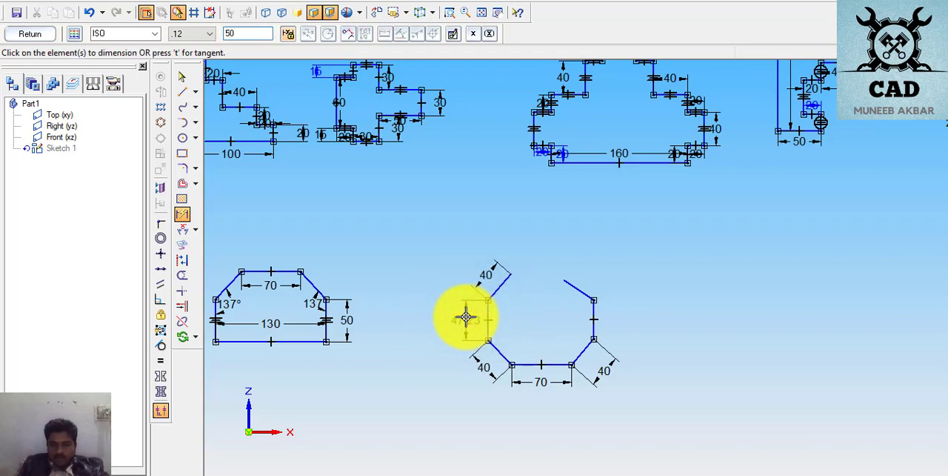
pyautogui.write('0')
pyautogui.press('Return')
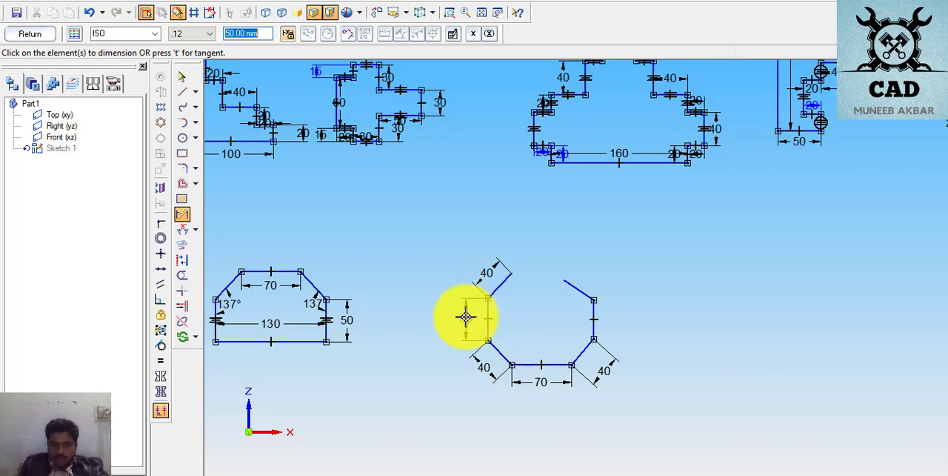
pyautogui.click(594, 325)
pyautogui.click(578, 329)
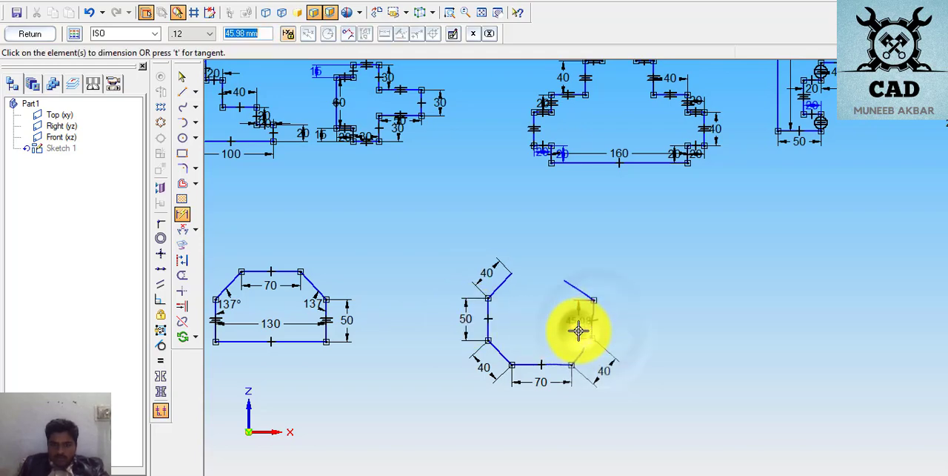
pyautogui.write('50')
pyautogui.press('Return')
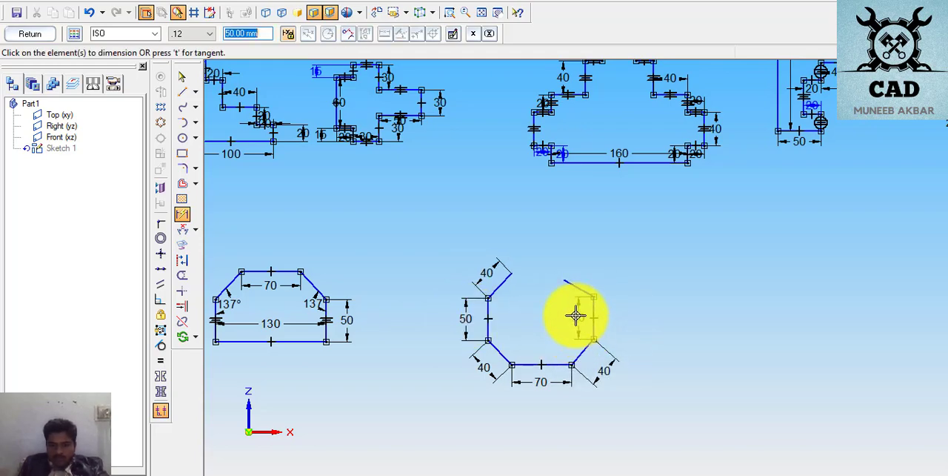
# - Dimension the octagon's upper-right diagonal at 40 mm
pyautogui.click(579, 285)
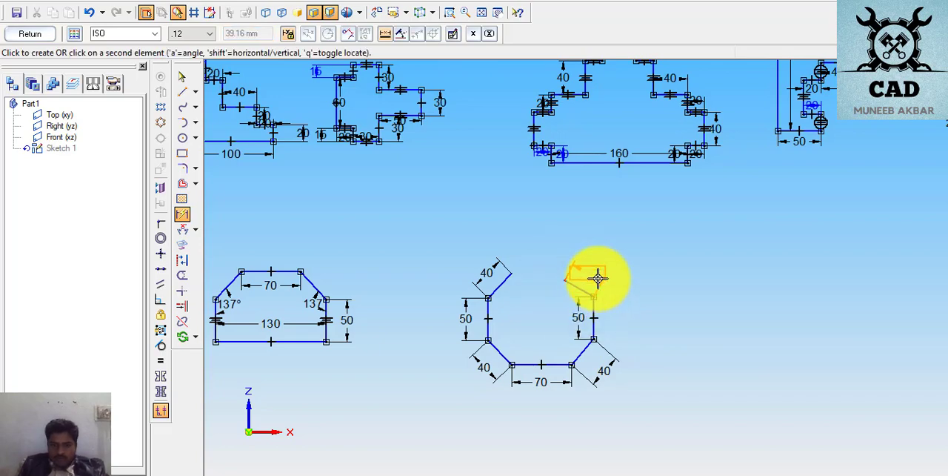
pyautogui.click(598, 278)
pyautogui.write('40')
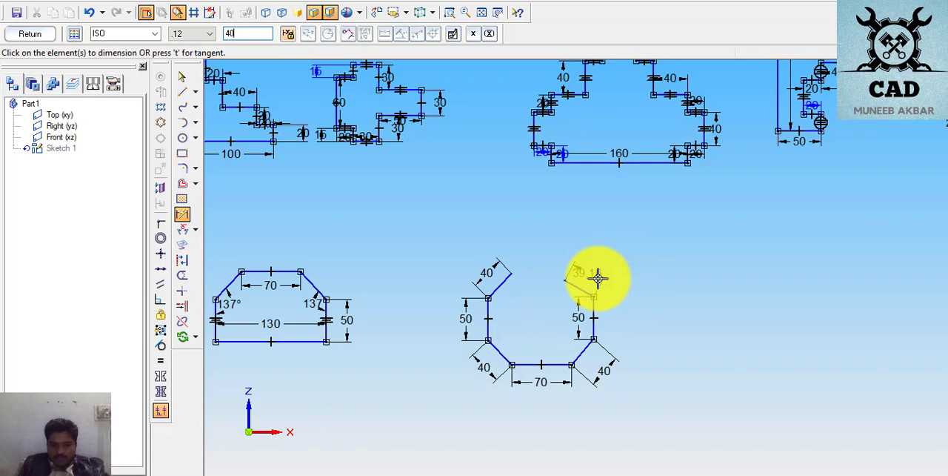
pyautogui.press('Return')
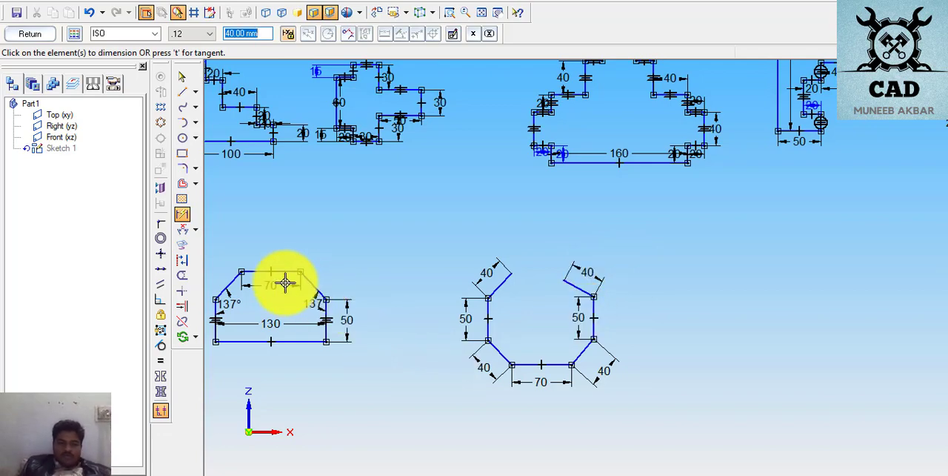
# - Add an angle dimension of 135° between the octagon's base and its lower-right diagonal
pyautogui.click(182, 229)
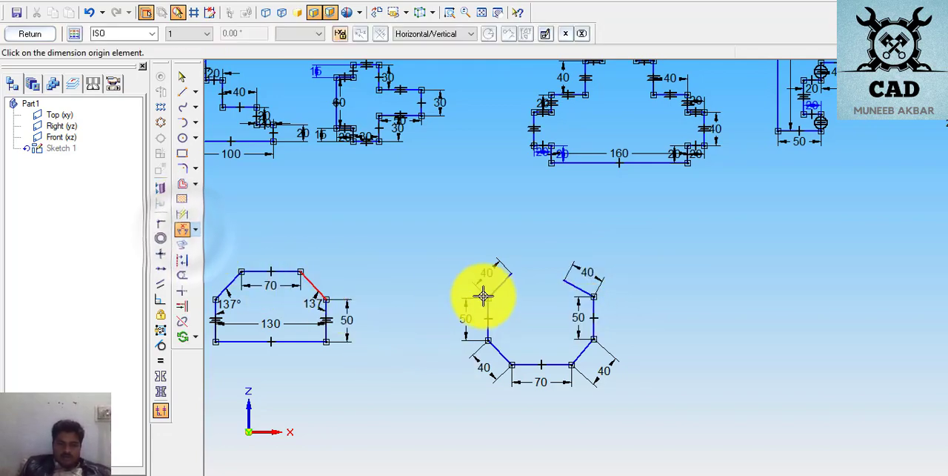
pyautogui.click(555, 365)
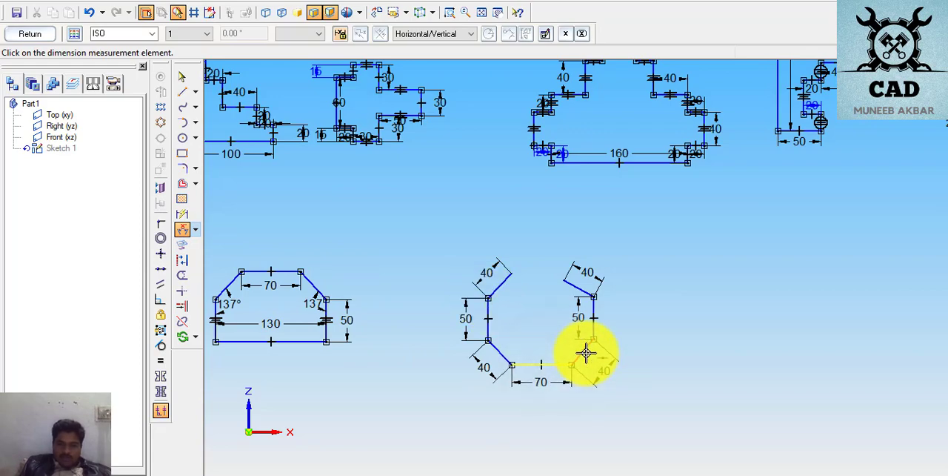
pyautogui.click(585, 353)
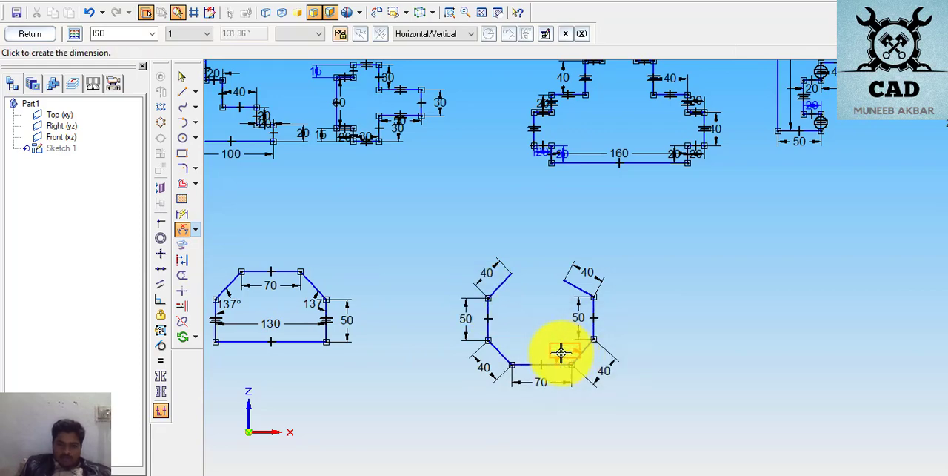
pyautogui.click(560, 353)
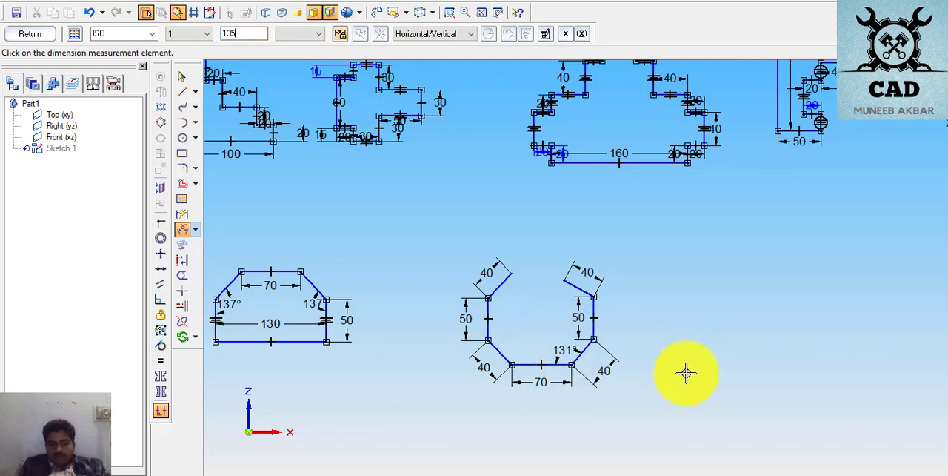
pyautogui.write('135')
pyautogui.press('Return')
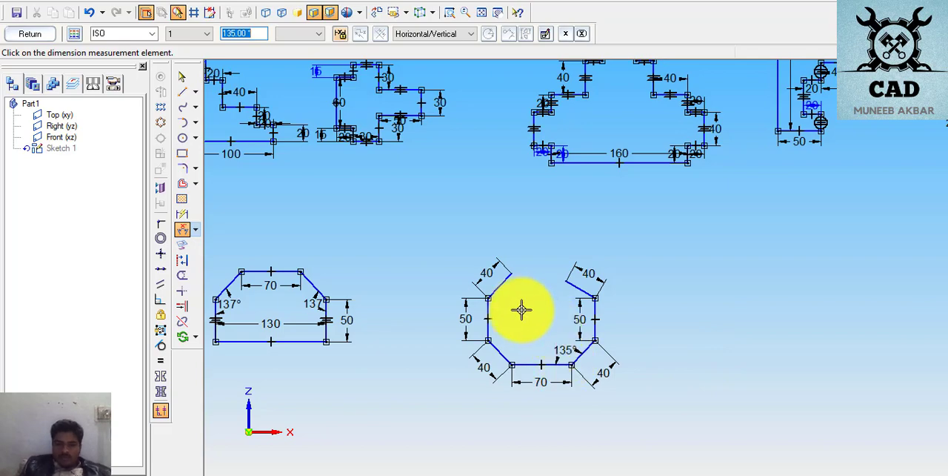
# - Try to set the angle from the lower-left diagonal to the left vertical side to 135°, then undo the change
pyautogui.click(496, 350)
pyautogui.click(489, 322)
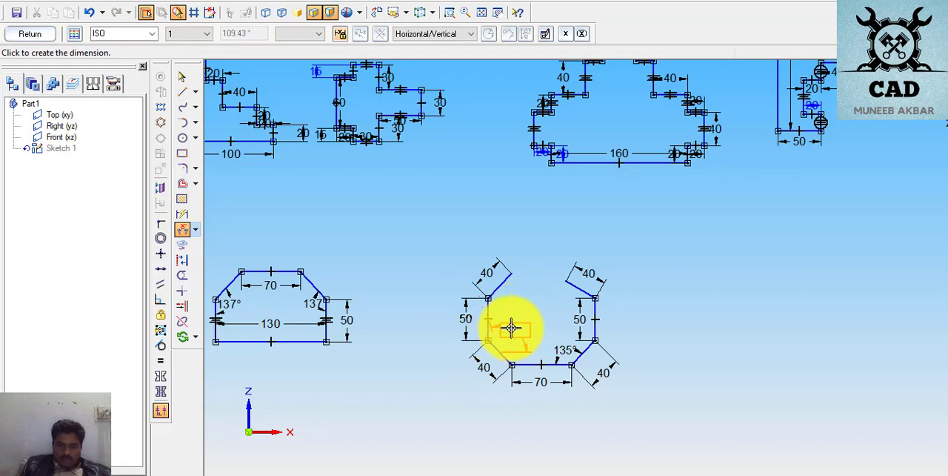
pyautogui.click(511, 327)
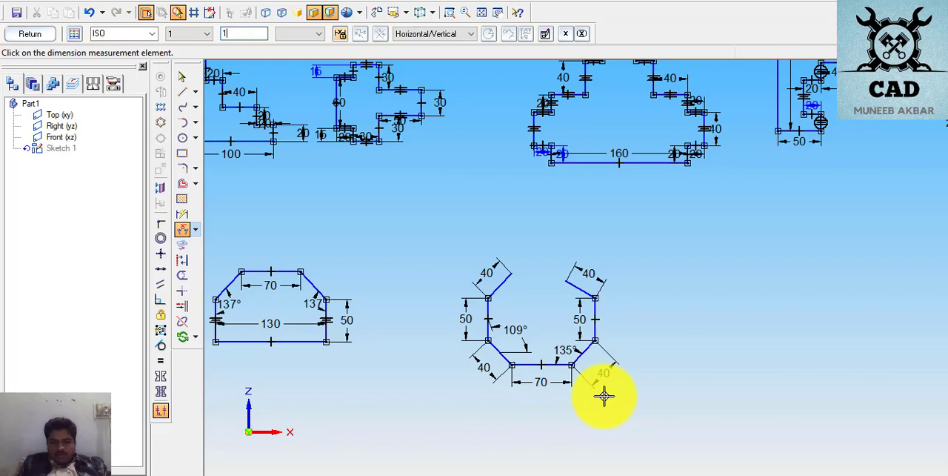
pyautogui.press('Return')
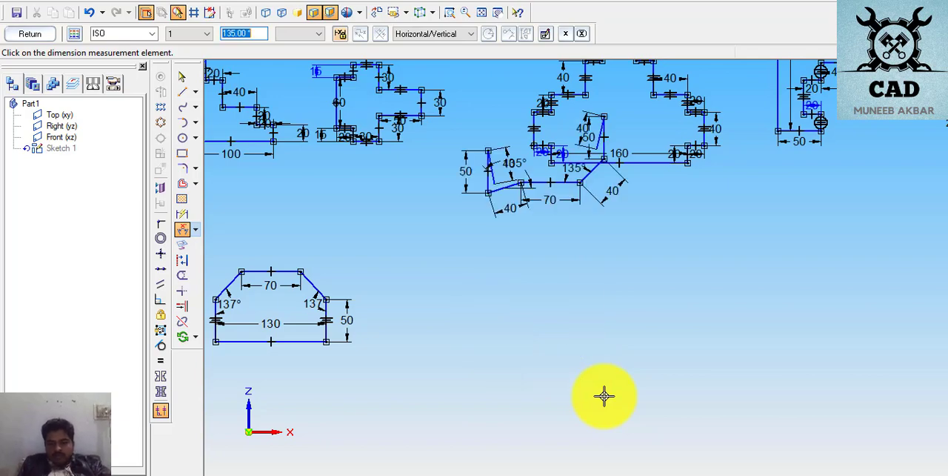
pyautogui.click(89, 12)
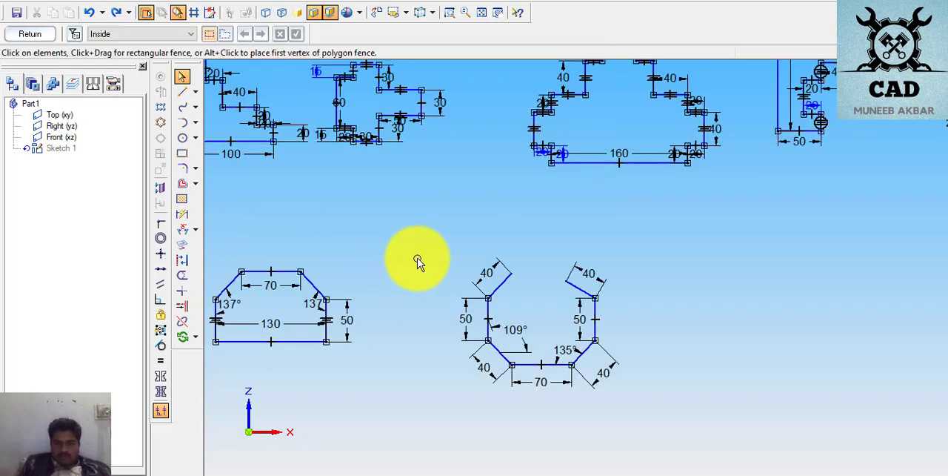
# - Delete the misplaced angle dimension at the octagon's lower-left corner
pyautogui.rightClick(418, 260)
pyautogui.click(397, 259)
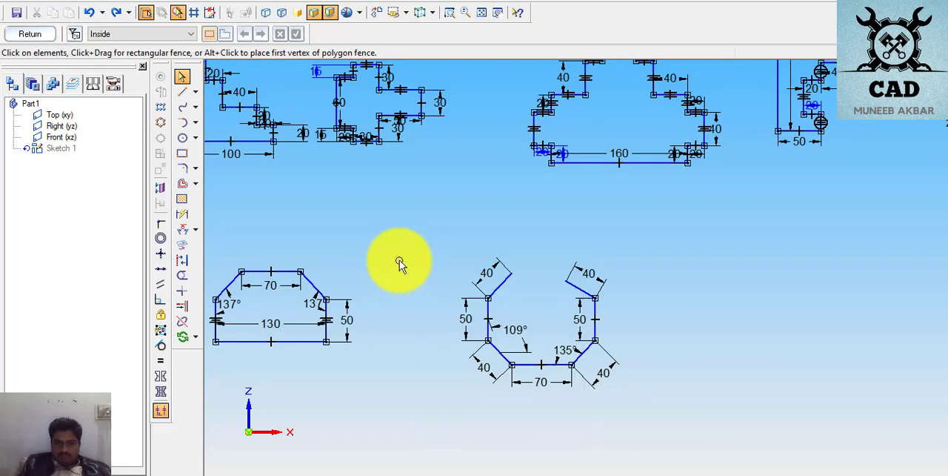
pyautogui.click(518, 335)
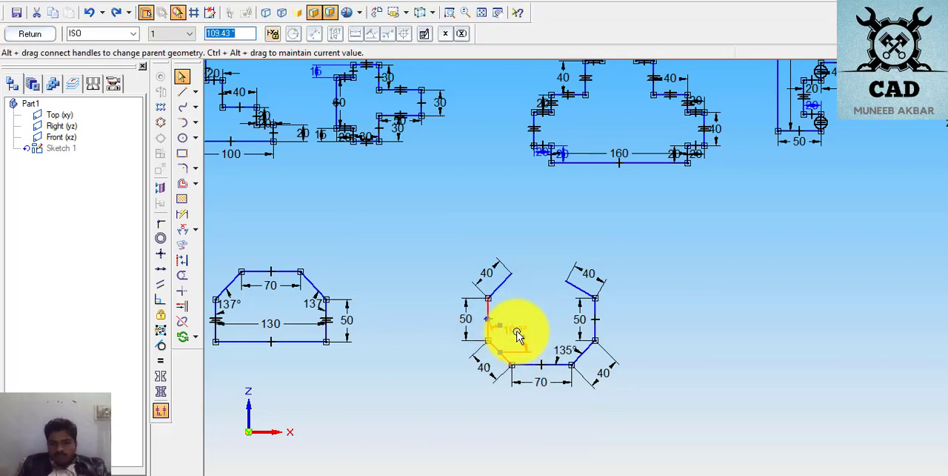
pyautogui.press('Delete')
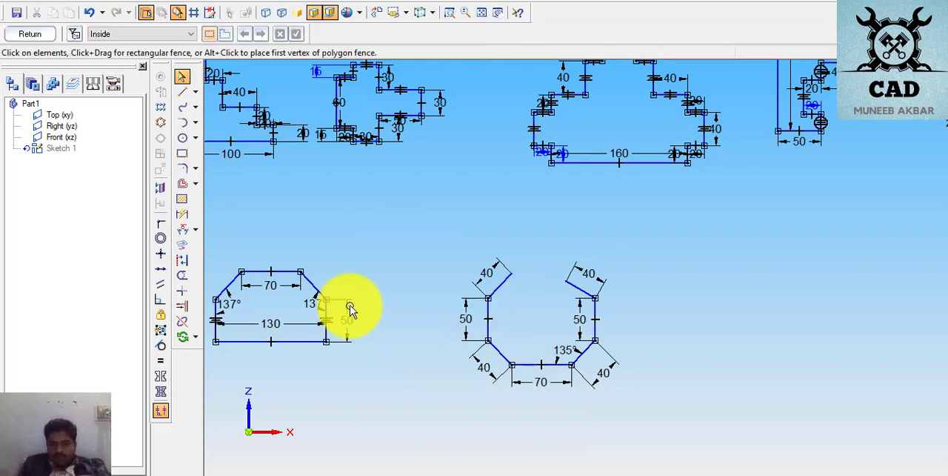
# - Add an angle dimension of 135° between the octagon's left vertical side and its lower-left diagonal
pyautogui.click(183, 230)
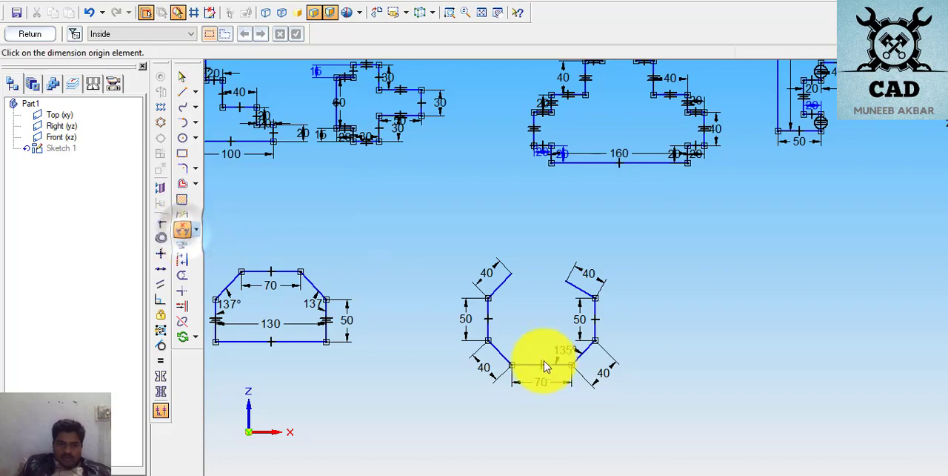
pyautogui.click(487, 330)
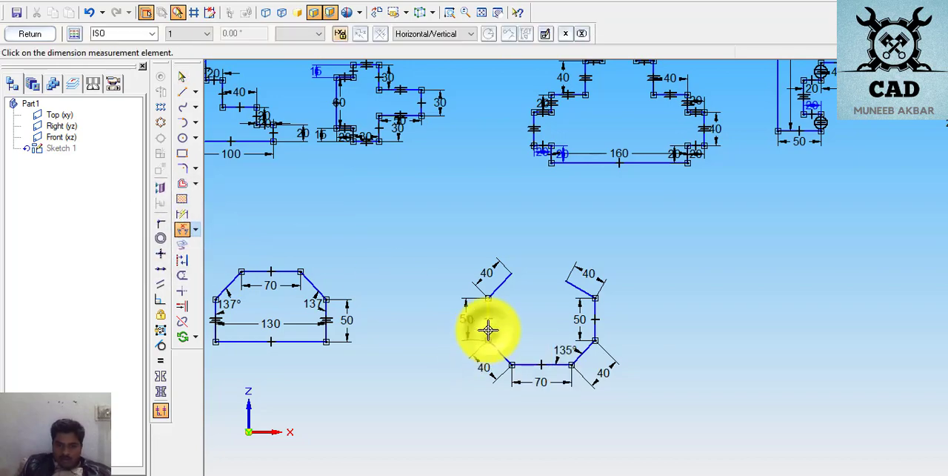
pyautogui.click(499, 351)
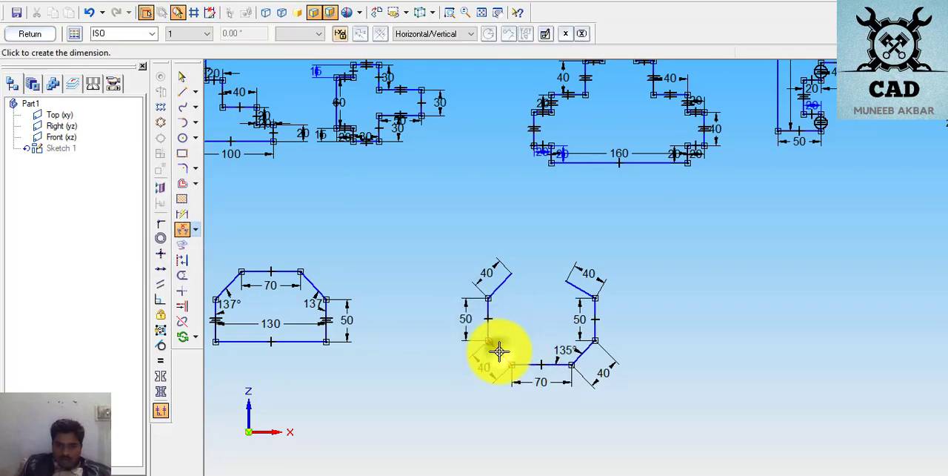
pyautogui.click(510, 337)
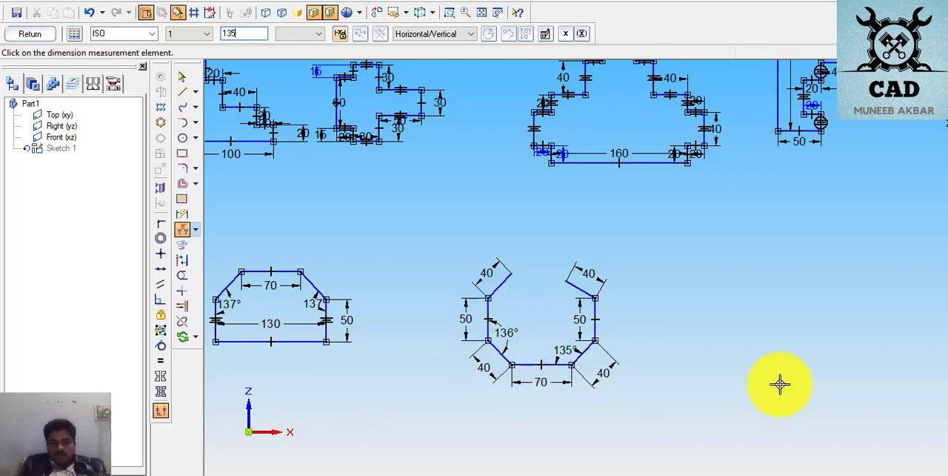
pyautogui.press('Return')
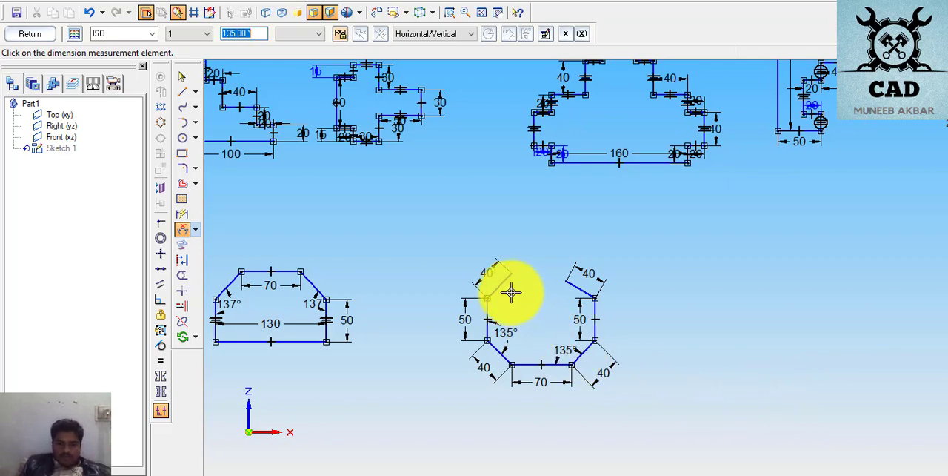
# - Add an angle dimension of 135° between the octagon's right vertical side and its upper-right diagonal
pyautogui.rightClick(677, 287)
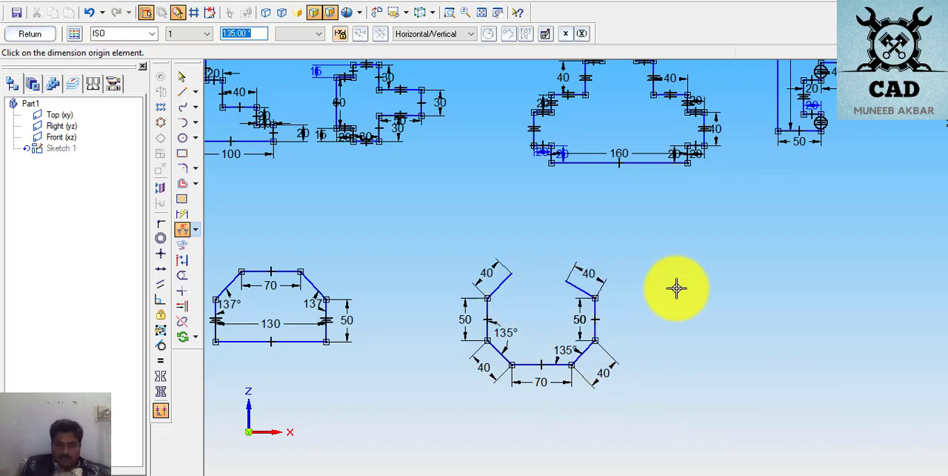
pyautogui.click(594, 311)
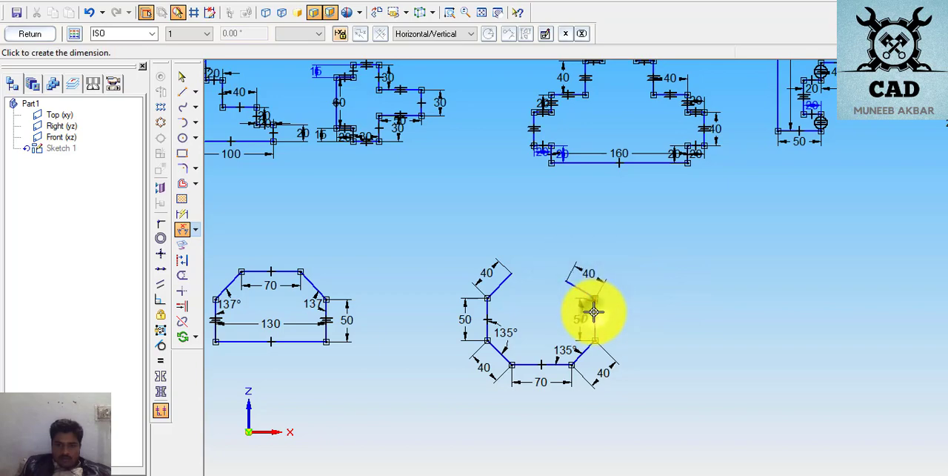
pyautogui.click(555, 315)
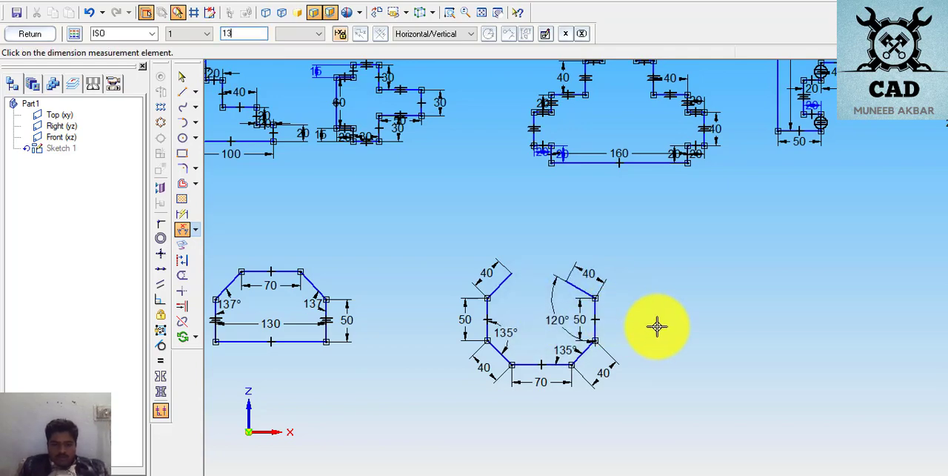
pyautogui.write('135')
pyautogui.press('Return')
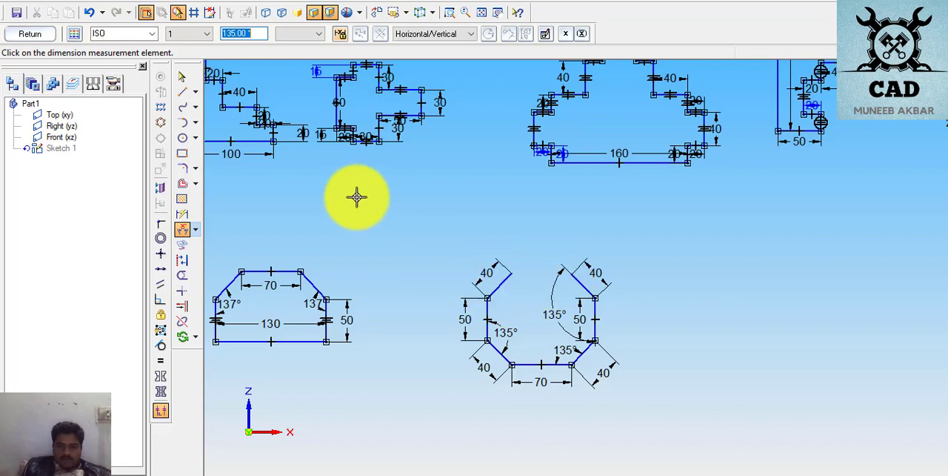
# - Close the octagon's open top with a line joining the free ends of its two upper diagonals
pyautogui.click(183, 92)
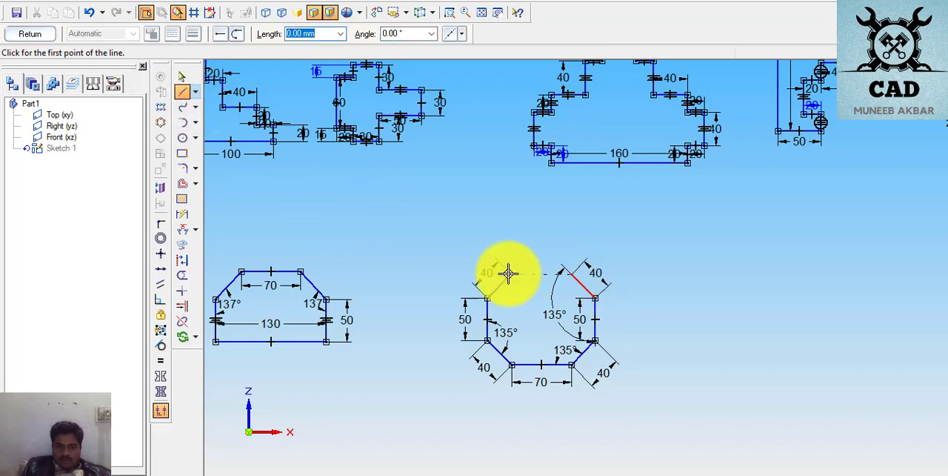
pyautogui.click(573, 275)
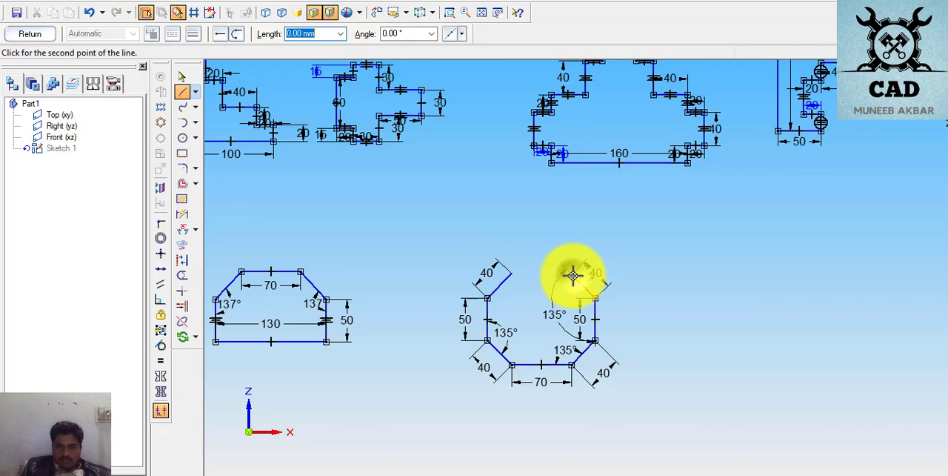
pyautogui.click(512, 273)
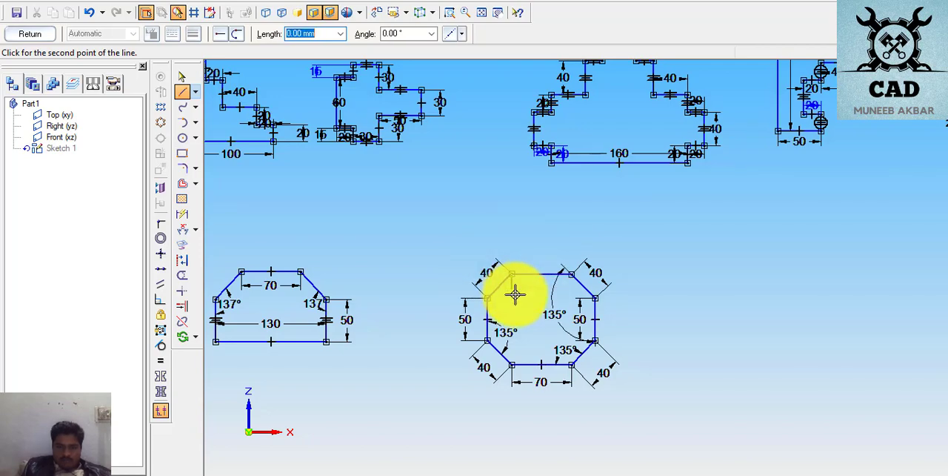
pyautogui.rightClick(294, 278)
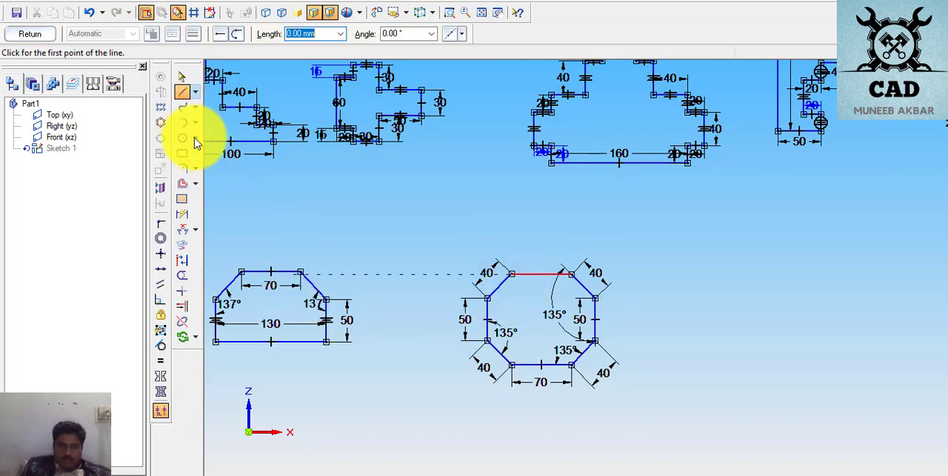
# - Add an angle dimension of 135° between the octagon's upper-left diagonal and its top side
pyautogui.click(183, 231)
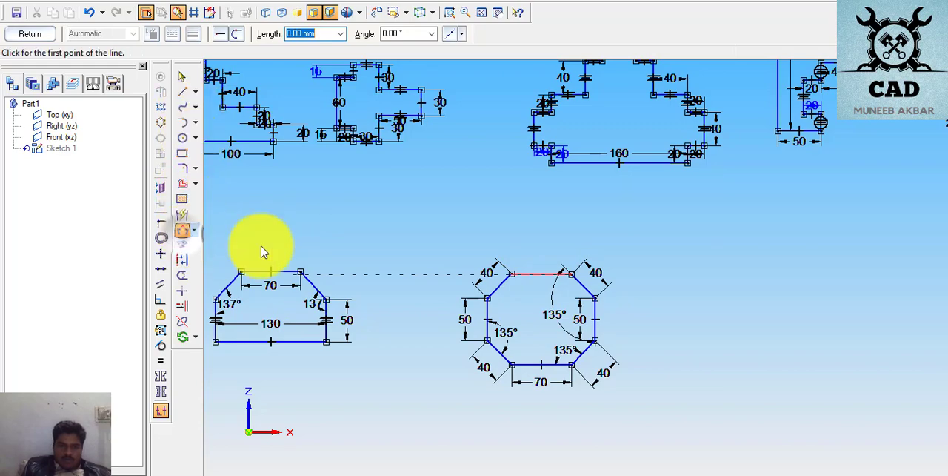
pyautogui.click(502, 284)
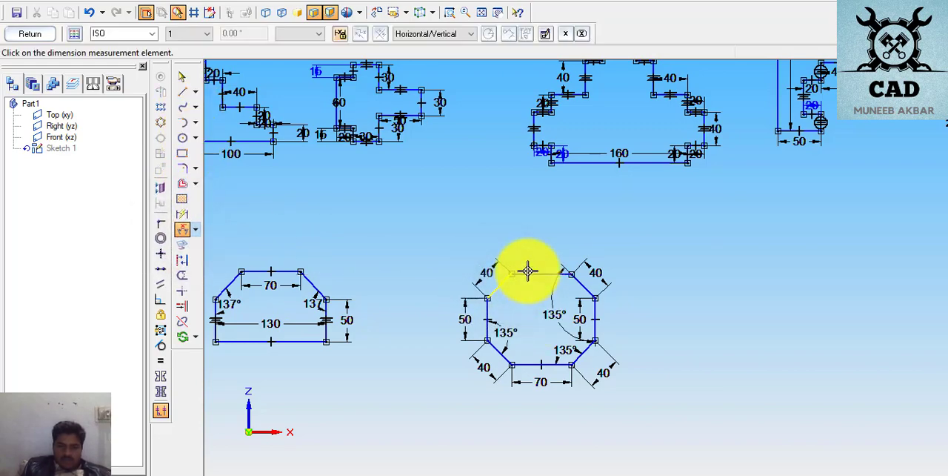
pyautogui.click(528, 275)
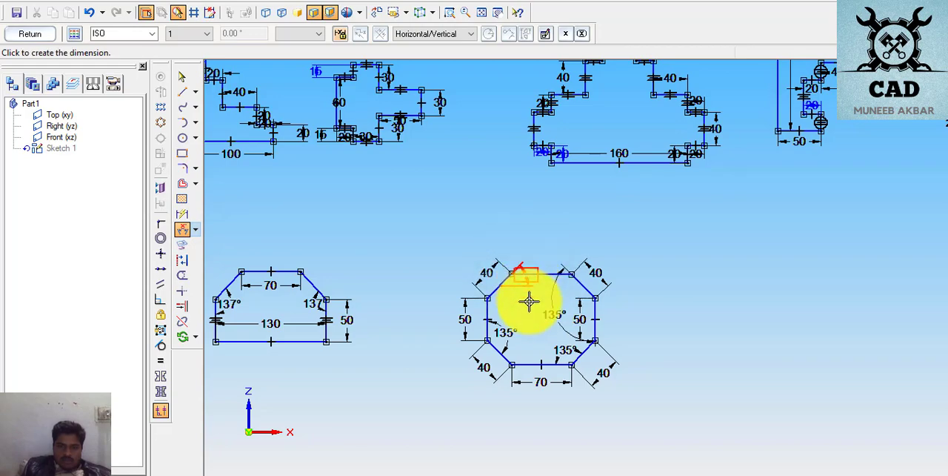
pyautogui.click(529, 299)
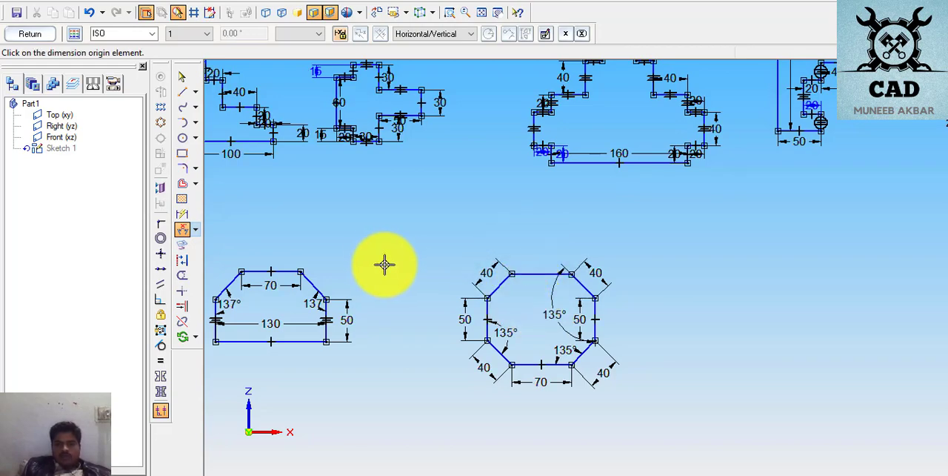
pyautogui.click(505, 285)
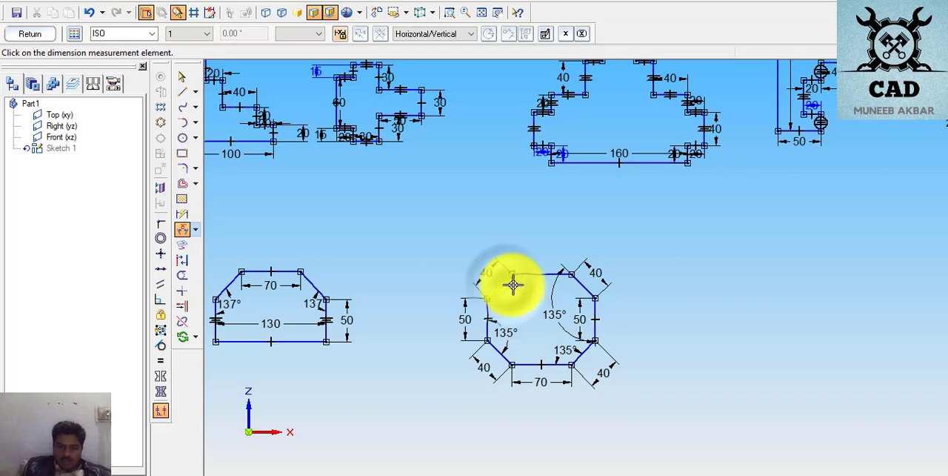
pyautogui.click(527, 274)
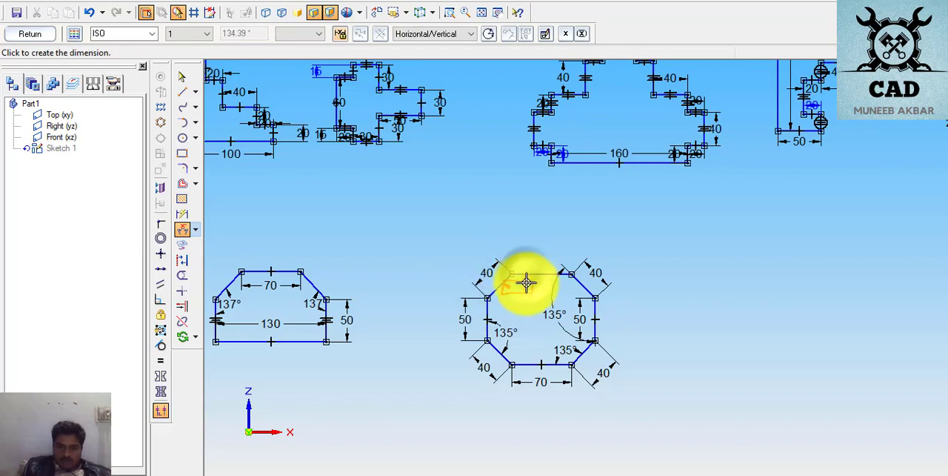
pyautogui.click(540, 288)
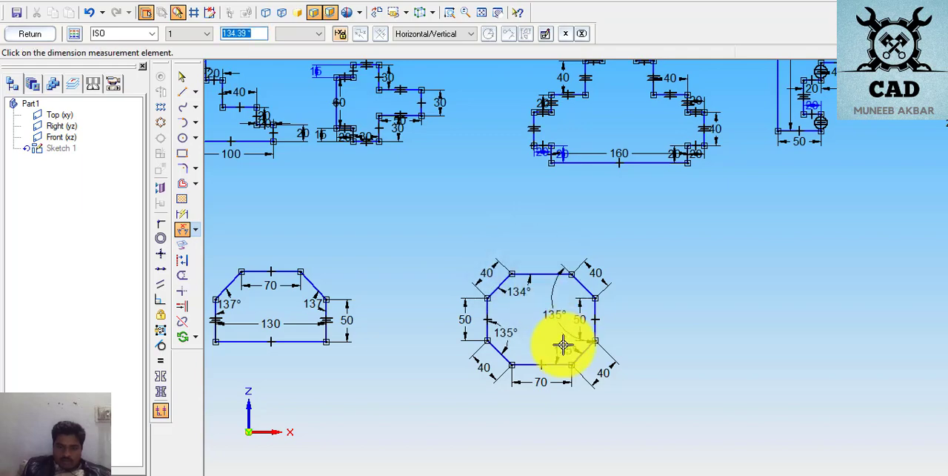
pyautogui.write('13')
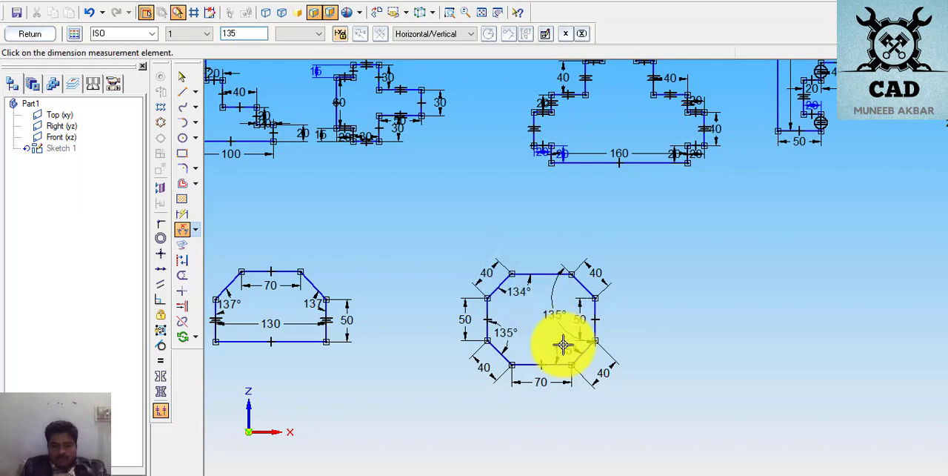
pyautogui.write('5')
pyautogui.press('Return')
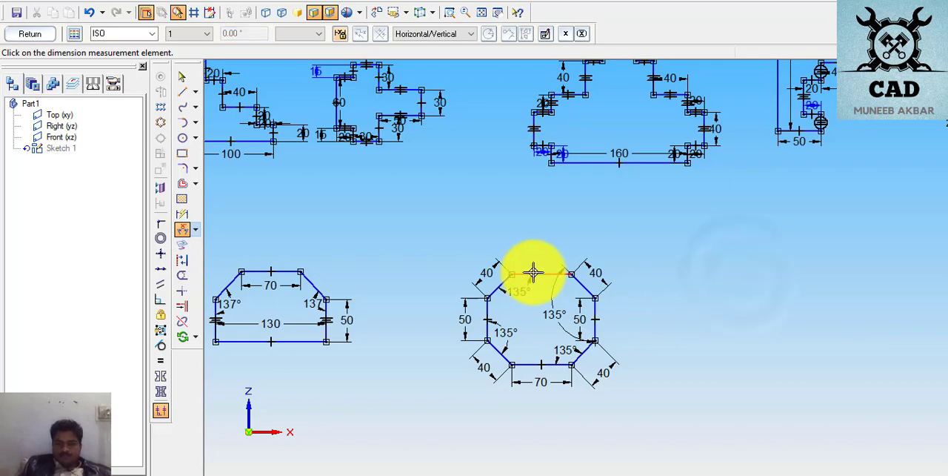
# - Dimension the length of the octagon's top side, placing the dimension above it
pyautogui.click(183, 214)
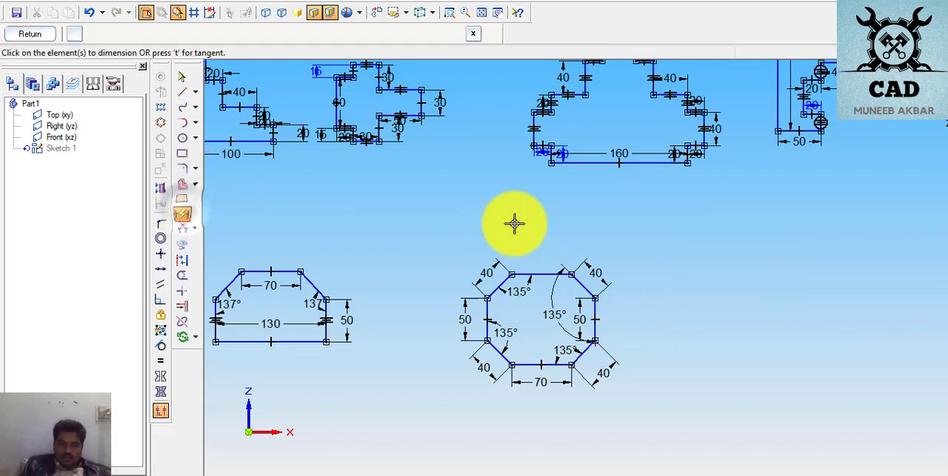
pyautogui.click(534, 272)
pyautogui.click(597, 251)
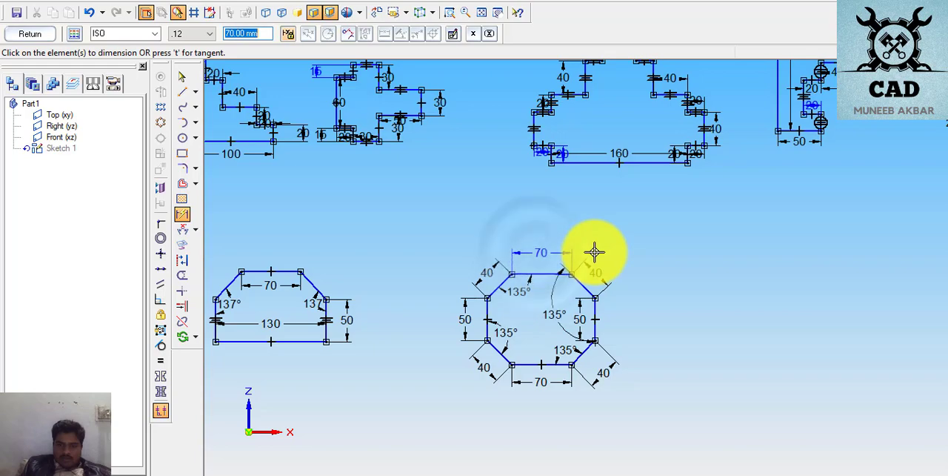
# - Delete the length dimension of the octagon's upper-left diagonal
pyautogui.click(181, 80)
pyautogui.moveTo(387, 212); pyautogui.dragTo(722, 424)
pyautogui.click(720, 309)
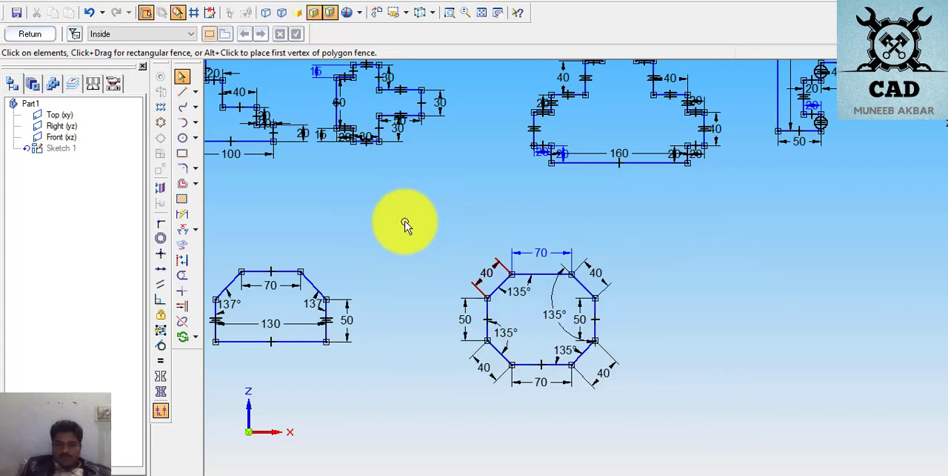
pyautogui.click(486, 268)
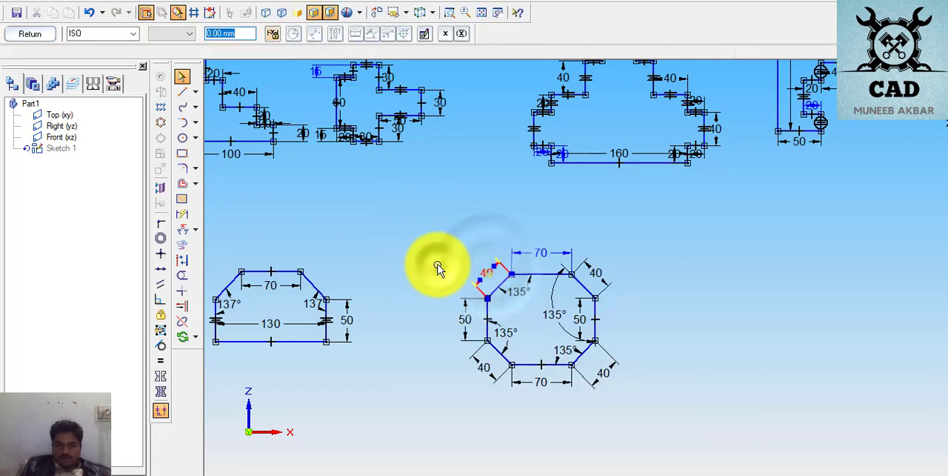
pyautogui.click(437, 268)
pyautogui.click(482, 275)
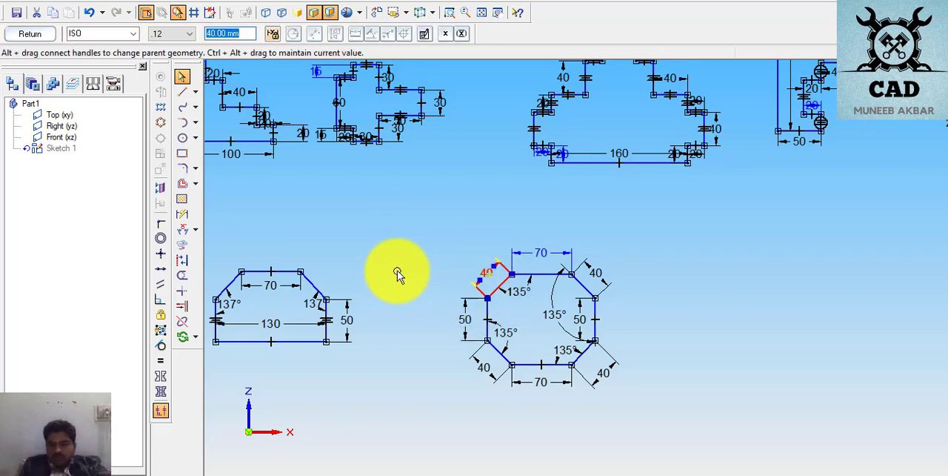
pyautogui.press('Delete')
pyautogui.press('Delete')
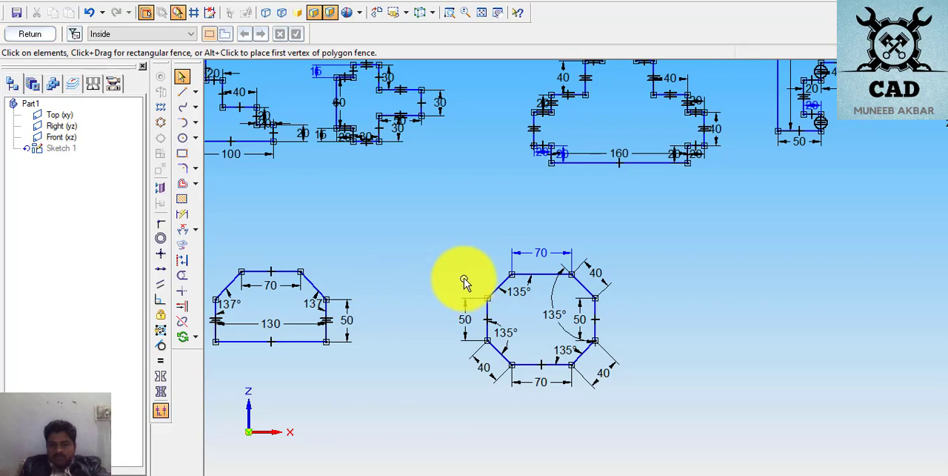
# - Dimension the length of the octagon's upper-left diagonal again, placing the dimension just outside that side
pyautogui.click(182, 213)
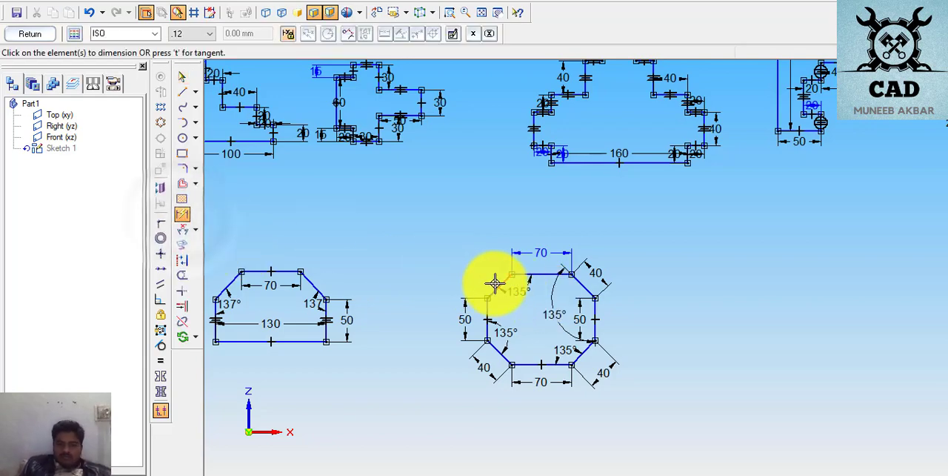
pyautogui.click(492, 284)
pyautogui.click(508, 309)
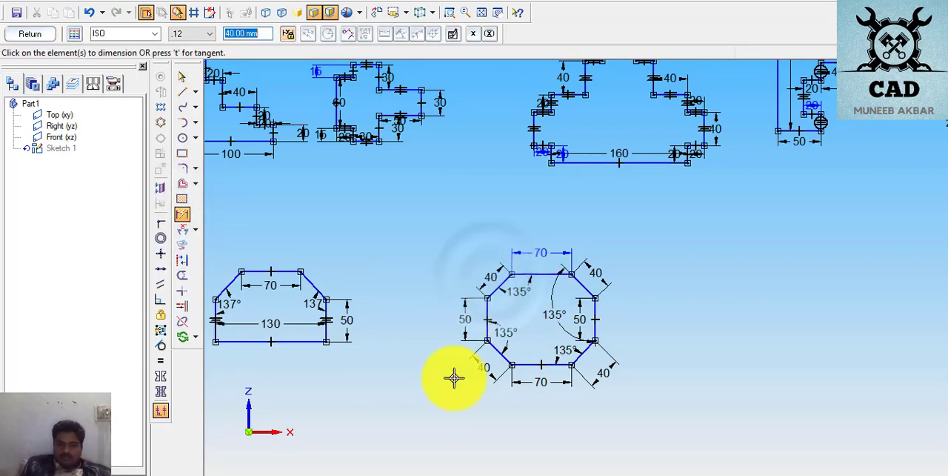
pyautogui.click(434, 382)
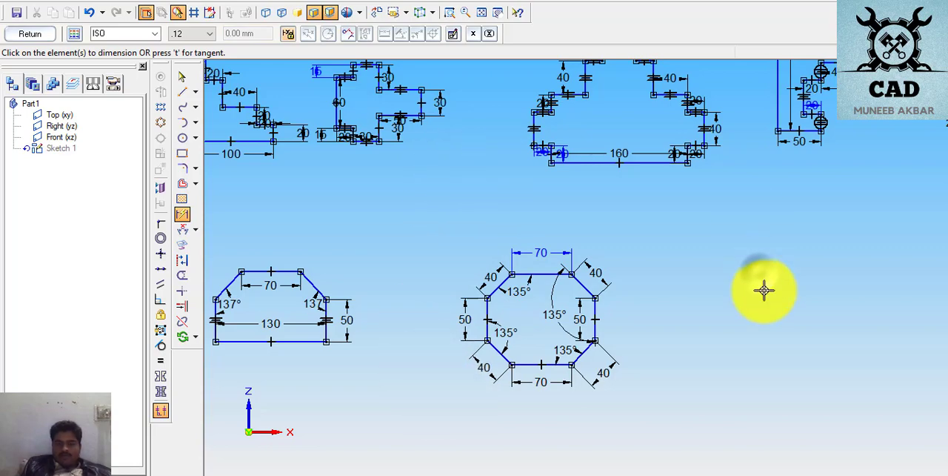
pyautogui.click(760, 278)
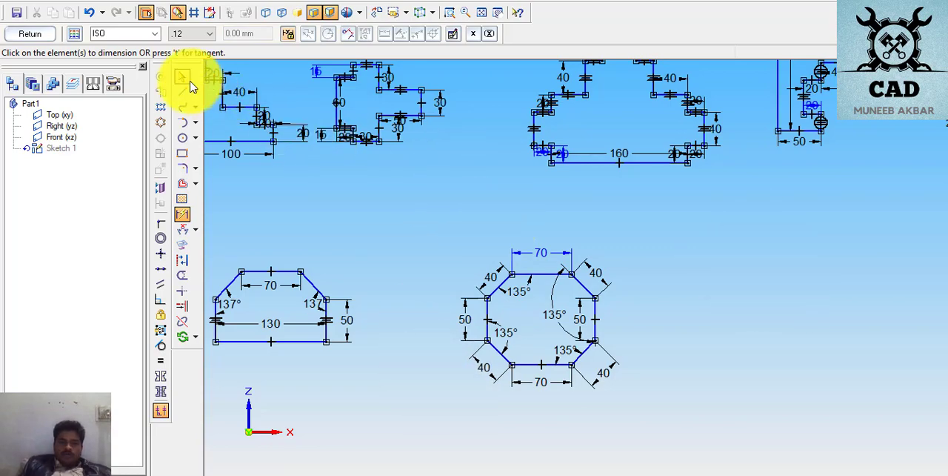
# - View all the sketched profiles, bring the empty area beside the octagon into view, and switch to the exercise PDF in the browser
pyautogui.click(497, 12)
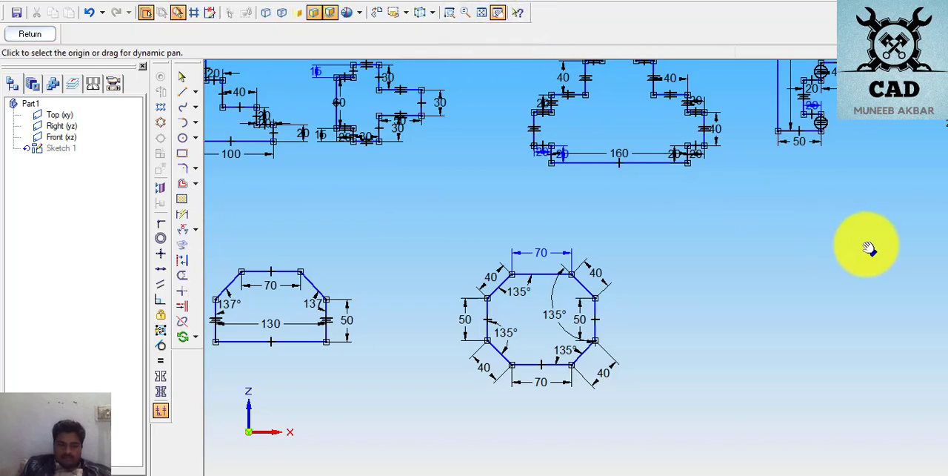
pyautogui.moveTo(838, 290); pyautogui.dragTo(883, 308)
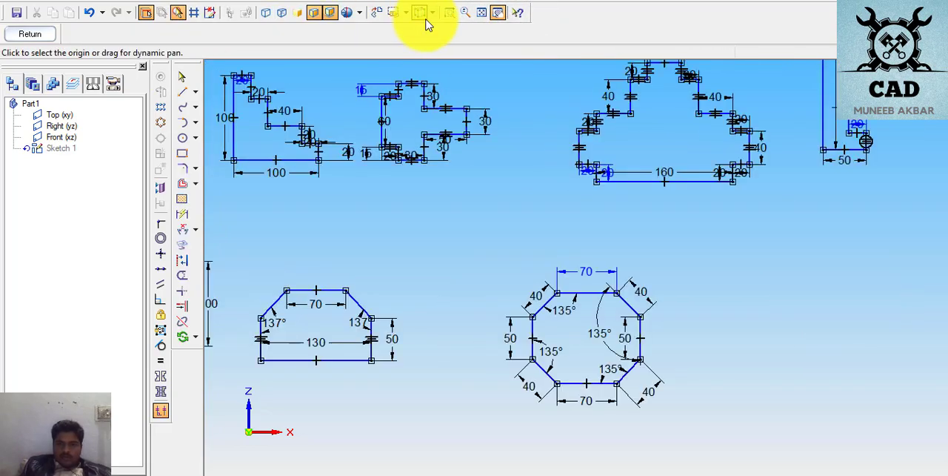
pyautogui.click(481, 13)
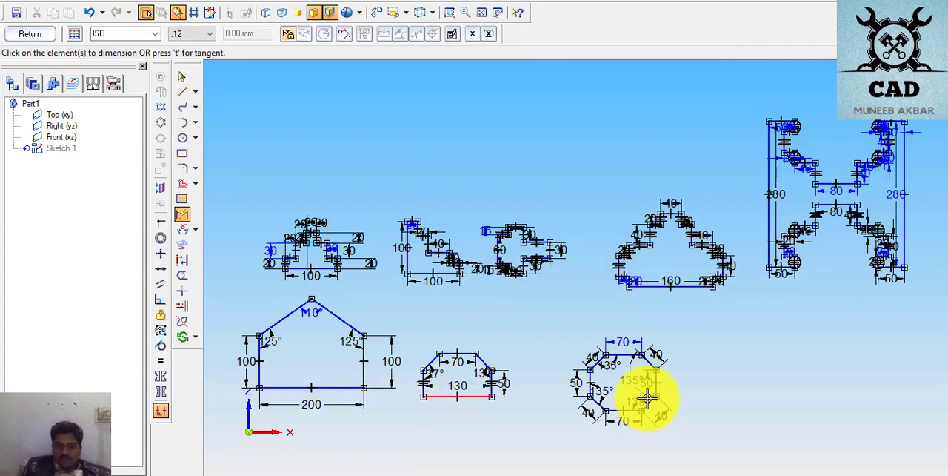
pyautogui.click(498, 12)
pyautogui.moveTo(689, 332)
pyautogui.mouseDown()
pyautogui.moveTo(662, 345)
pyautogui.moveTo(528, 295)
pyautogui.moveTo(494, 296)
pyautogui.moveTo(501, 301)
pyautogui.mouseUp()
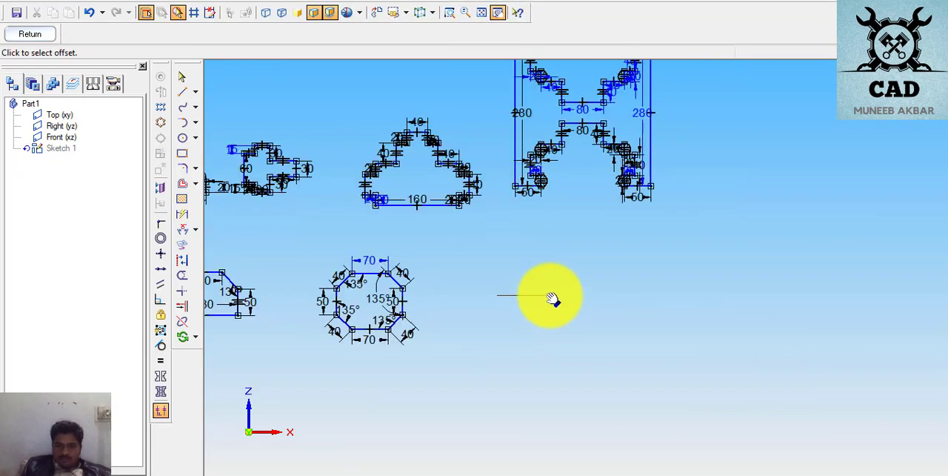
pyautogui.click(551, 298)
pyautogui.moveTo(678, 285)
pyautogui.mouseDown()
pyautogui.moveTo(688, 279)
pyautogui.moveTo(624, 281)
pyautogui.mouseUp()
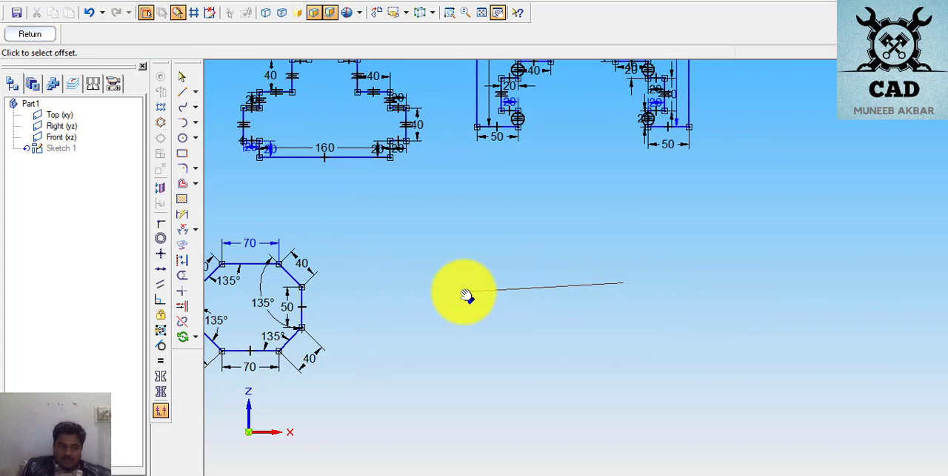
pyautogui.click(525, 317)
pyautogui.moveTo(525, 317); pyautogui.dragTo(411, 317)
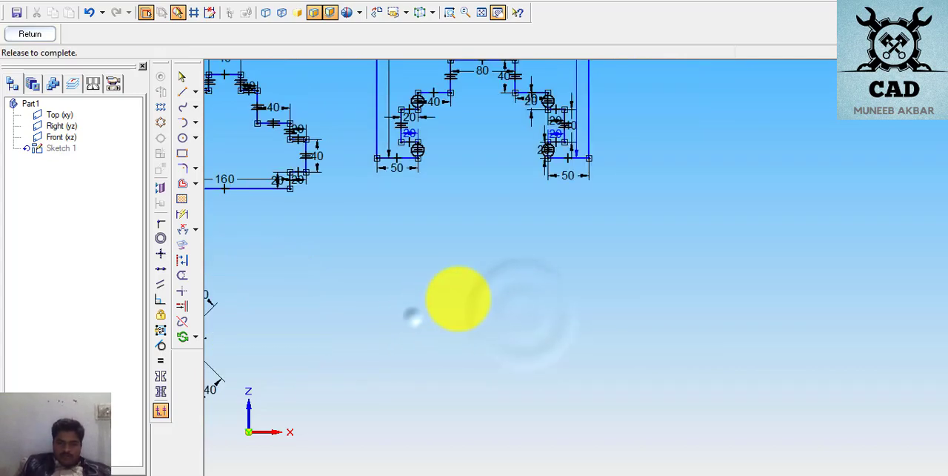
pyautogui.moveTo(459, 299); pyautogui.dragTo(464, 286)
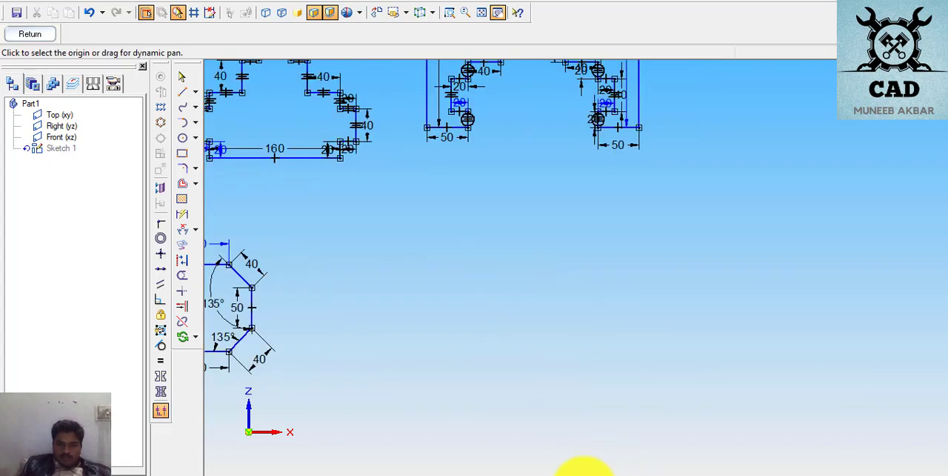
pyautogui.click(487, 470)
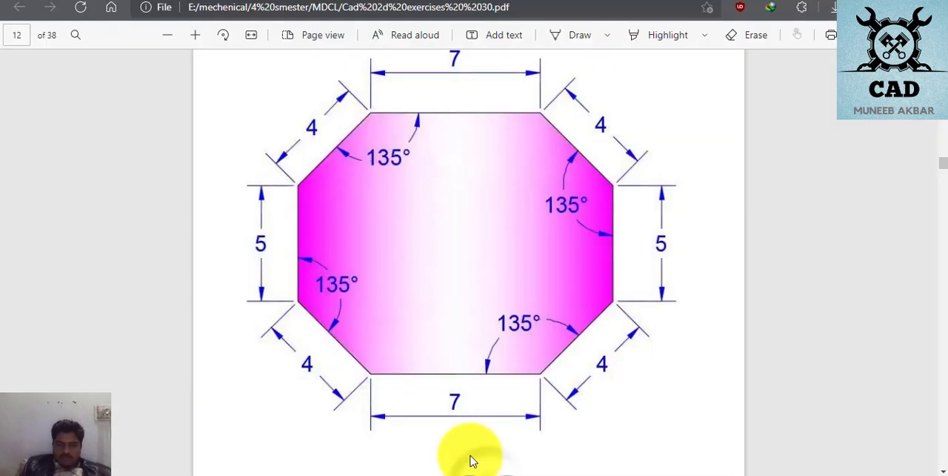
# - Find the arrow-shaped exercise on page 13 of the PDF and switch back to the Solid Edge sketch
pyautogui.scroll(-6, 392, 313)
pyautogui.scroll(-2, 392, 313)
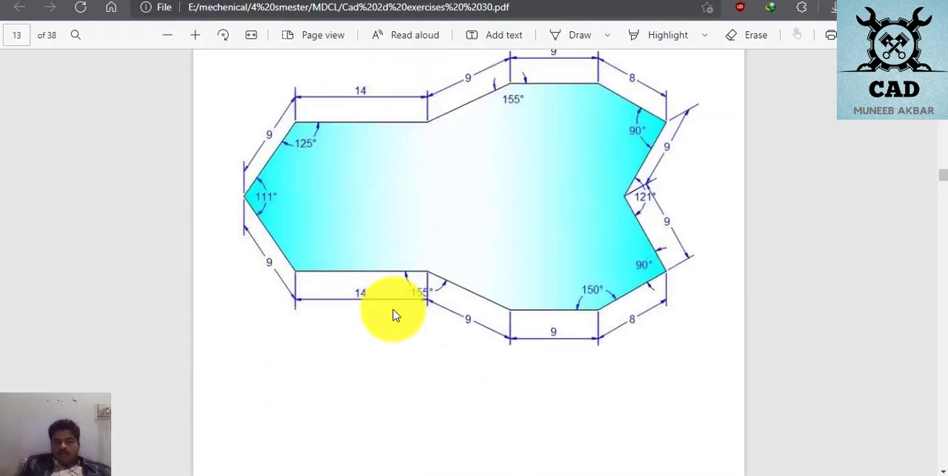
pyautogui.scroll(2, 393, 313)
pyautogui.scroll(-2, 393, 313)
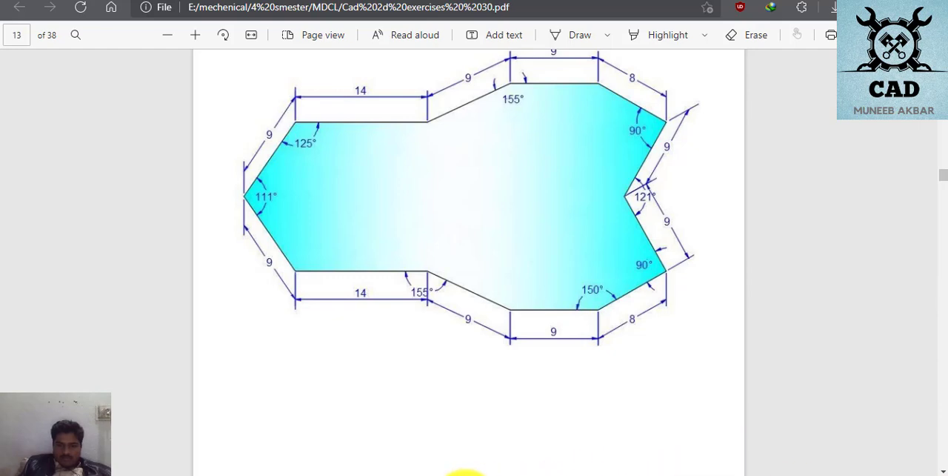
pyautogui.click(464, 475)
# - Draw the new profile's lower edge beside the octagon with connected lines: a diagonal about 96 mm, horizontal 135 mm, diagonal 94 mm and horizontal 65 mm
pyautogui.click(181, 91)
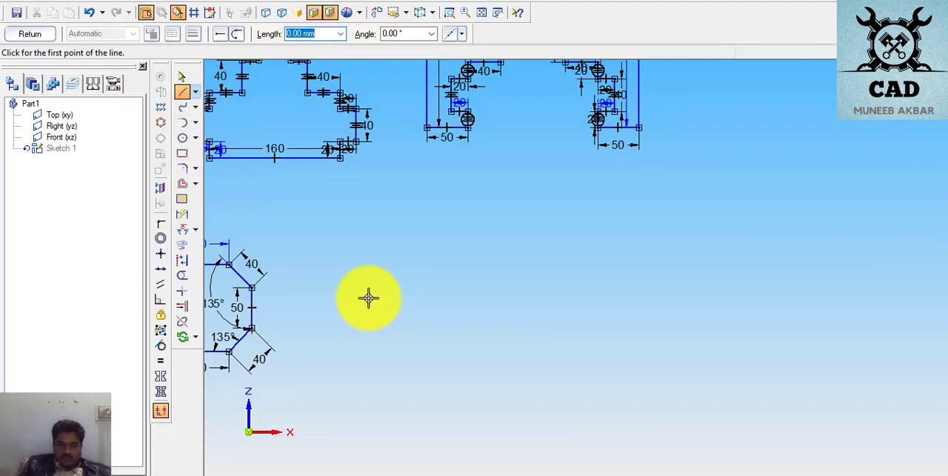
pyautogui.click(369, 297)
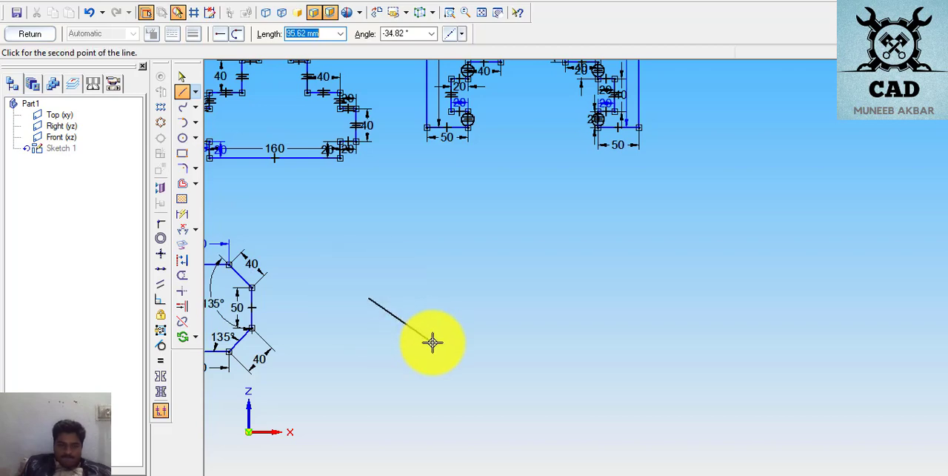
pyautogui.click(433, 342)
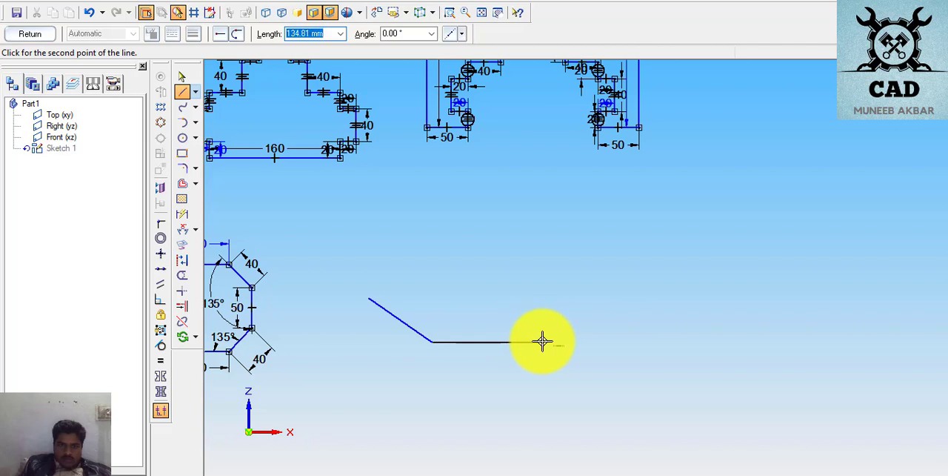
pyautogui.click(542, 342)
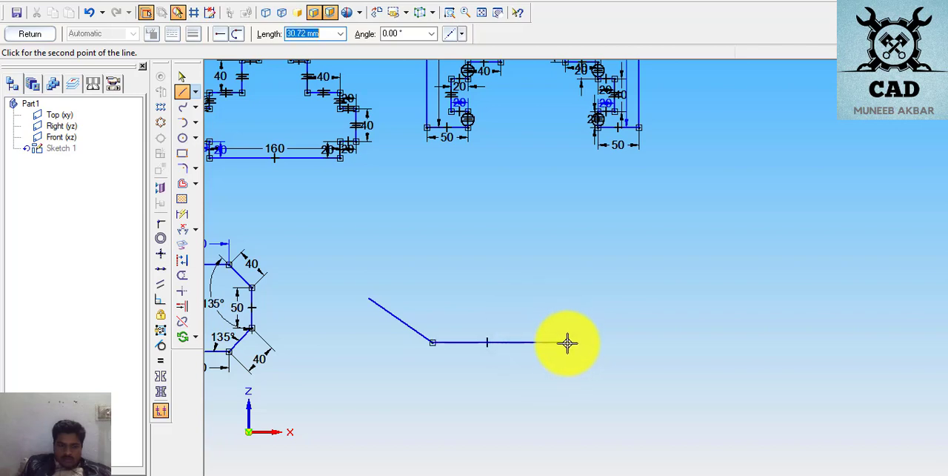
pyautogui.click(614, 368)
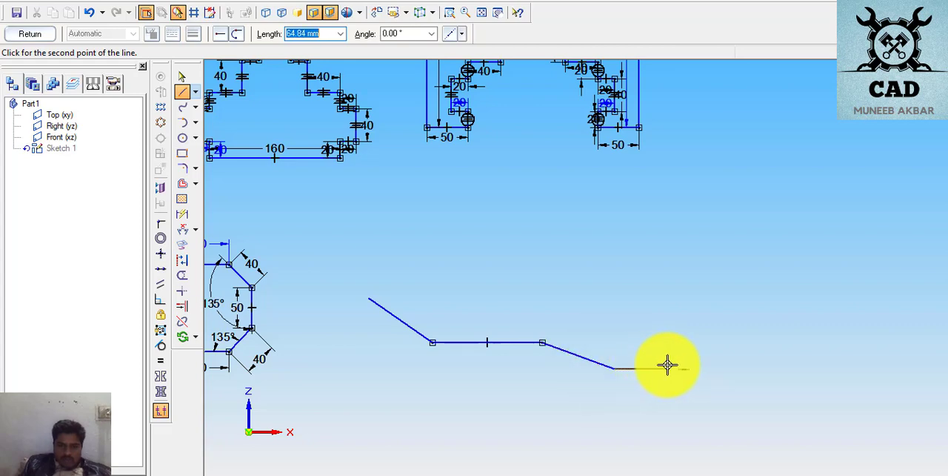
pyautogui.click(668, 367)
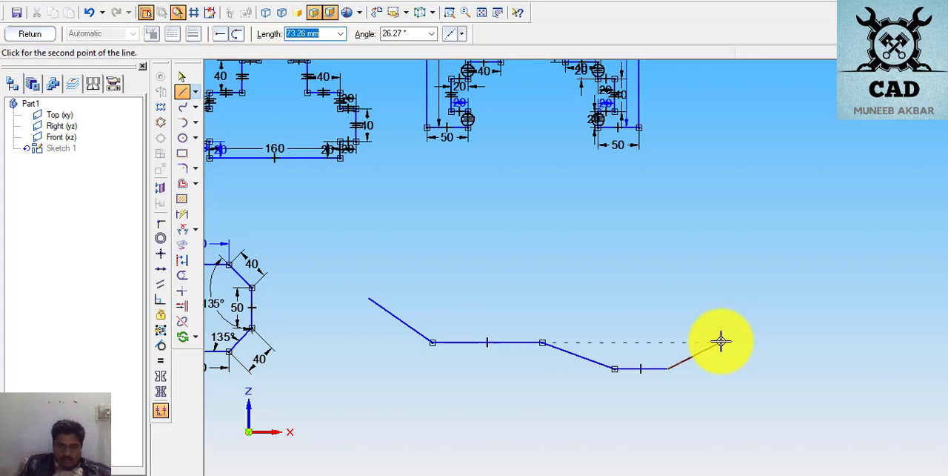
# - Continue the line chain around the notched right end with a diagonal about 73 mm, notch sides about 94 and 90 mm, and a 57 mm perpendicular edge
pyautogui.click(720, 341)
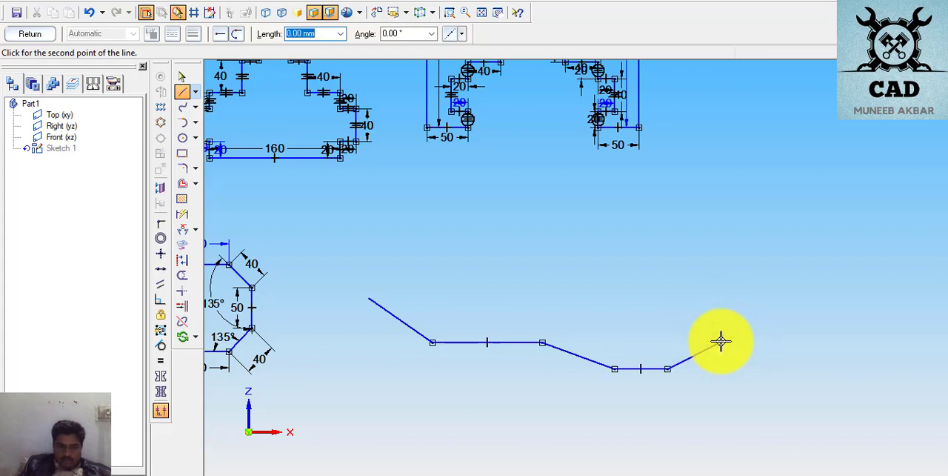
pyautogui.click(668, 287)
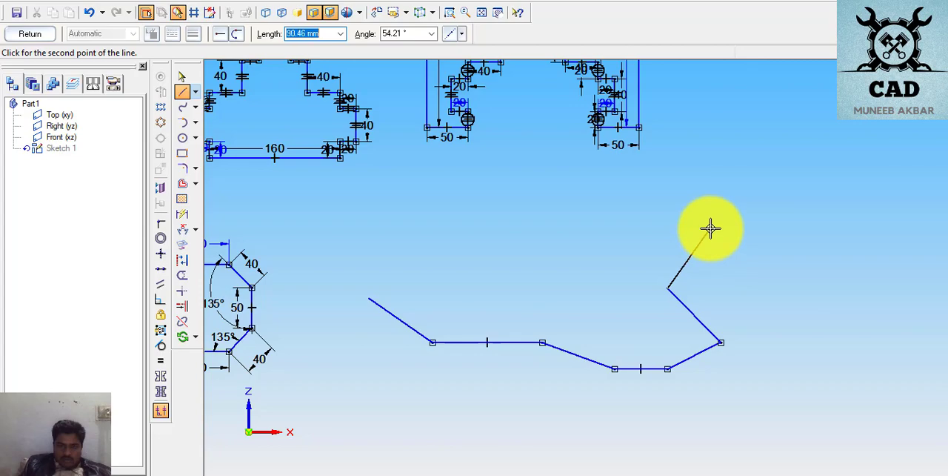
pyautogui.click(710, 226)
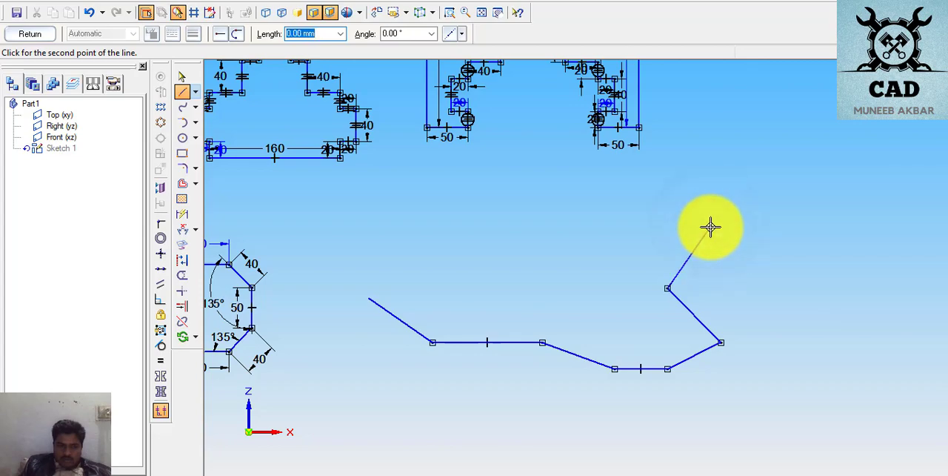
pyautogui.click(672, 202)
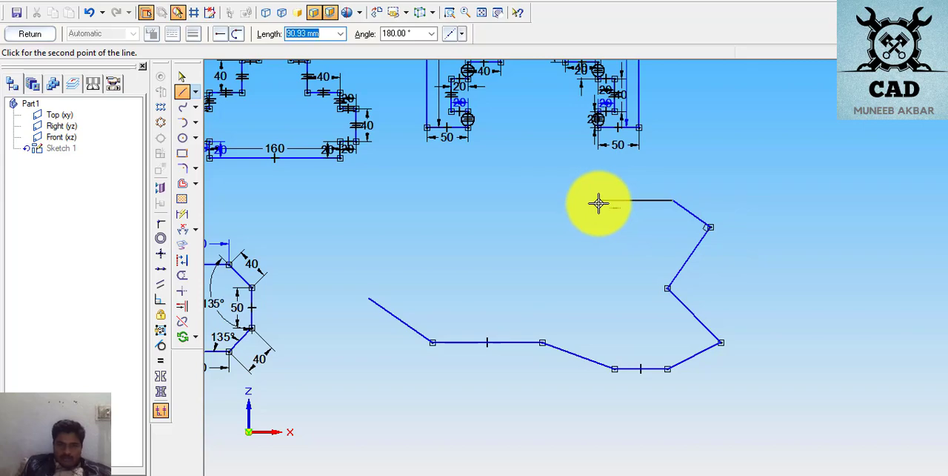
# - Draw the upper edge with a horizontal about 91 mm, a diagonal and another horizontal, and close the profile at its start with a 123 mm diagonal
pyautogui.click(598, 202)
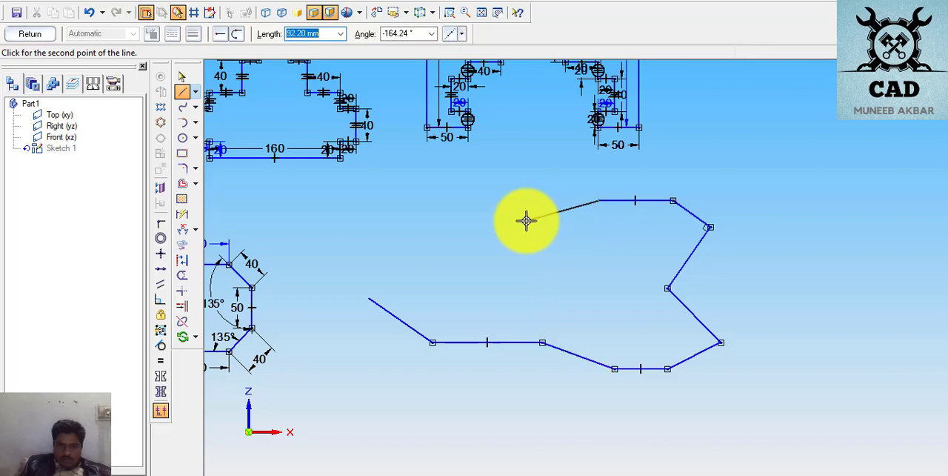
pyautogui.click(526, 220)
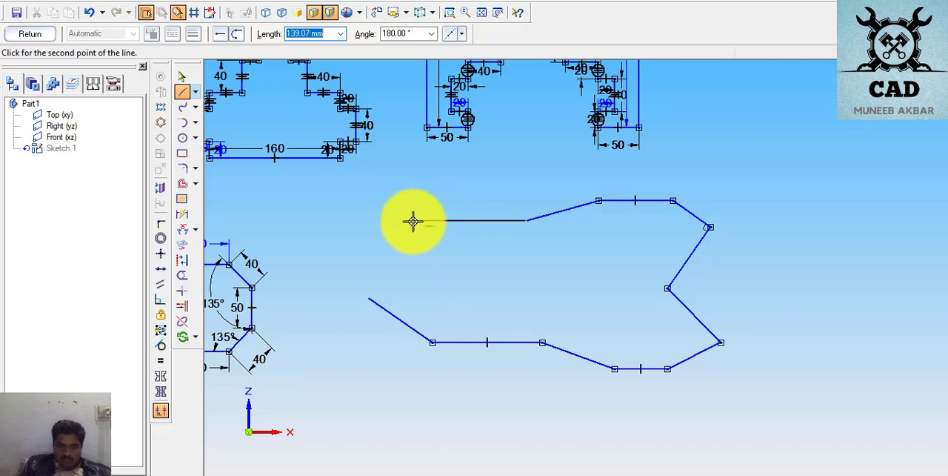
pyautogui.click(432, 220)
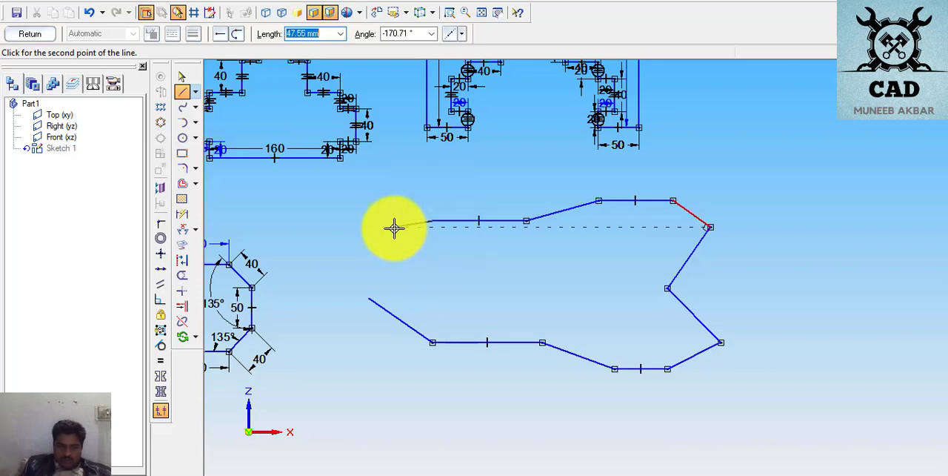
pyautogui.click(369, 297)
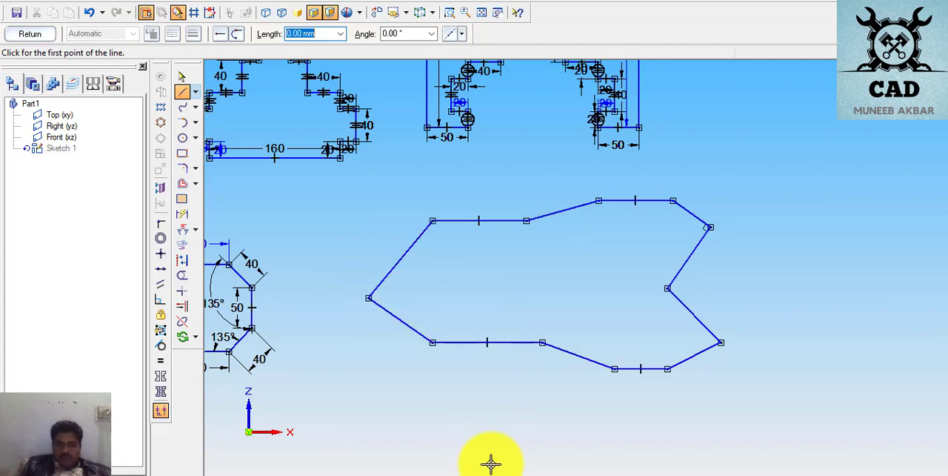
# - Check the side lengths in the exercise PDF and, back in the sketch, dimension the profile's lower-left slanted side as 90 mm
pyautogui.click(490, 472)
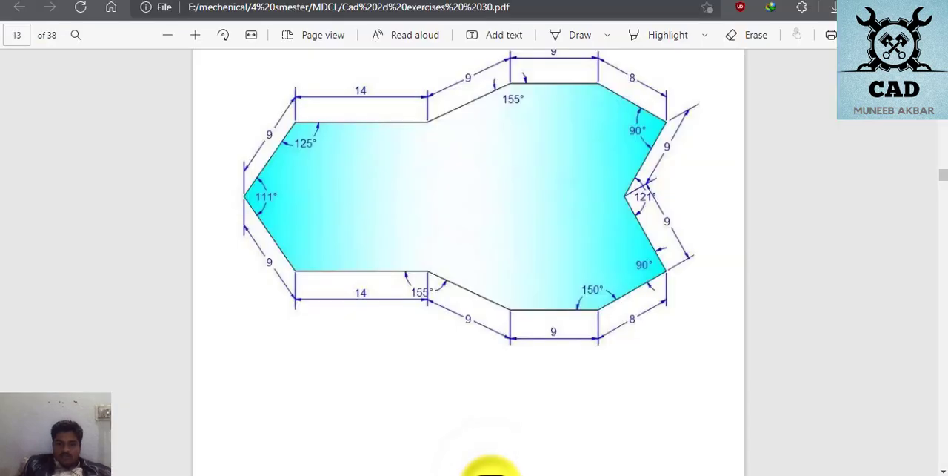
pyautogui.click(485, 471)
pyautogui.click(490, 471)
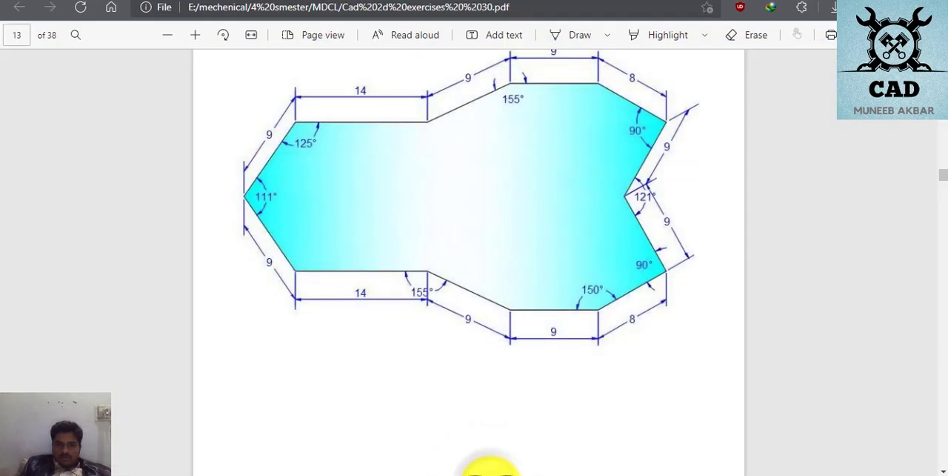
pyautogui.click(486, 472)
pyautogui.click(490, 472)
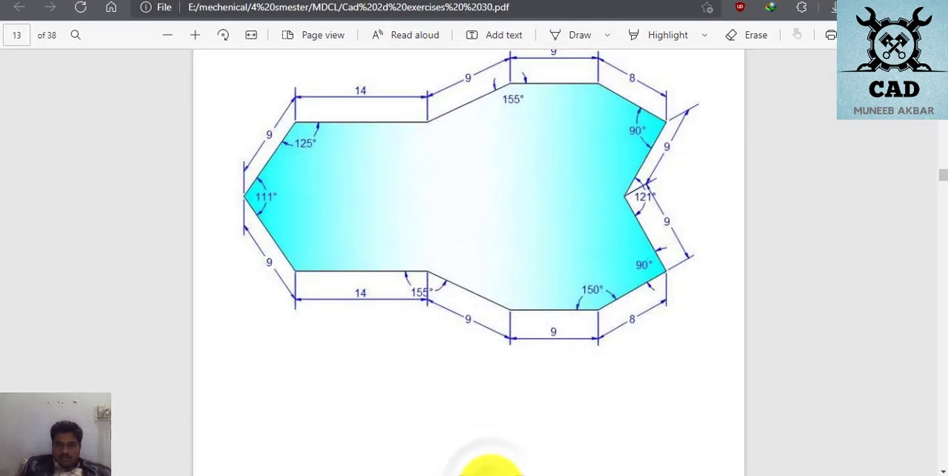
pyautogui.click(488, 472)
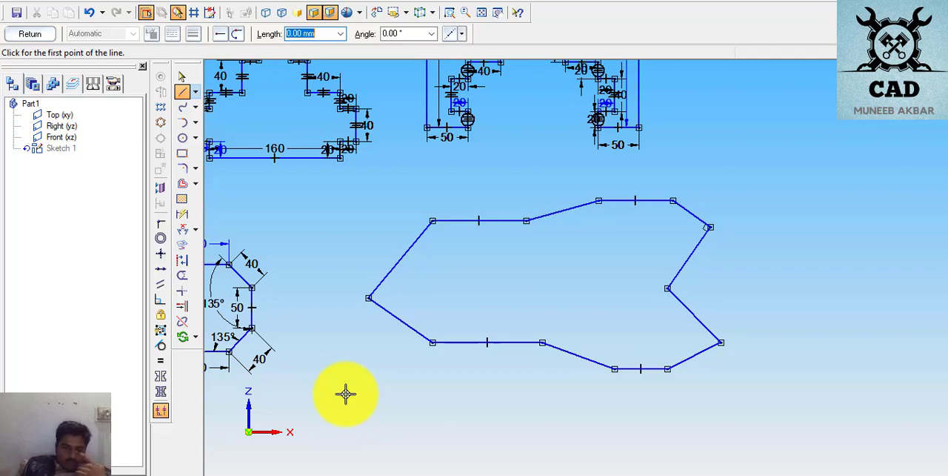
pyautogui.click(183, 215)
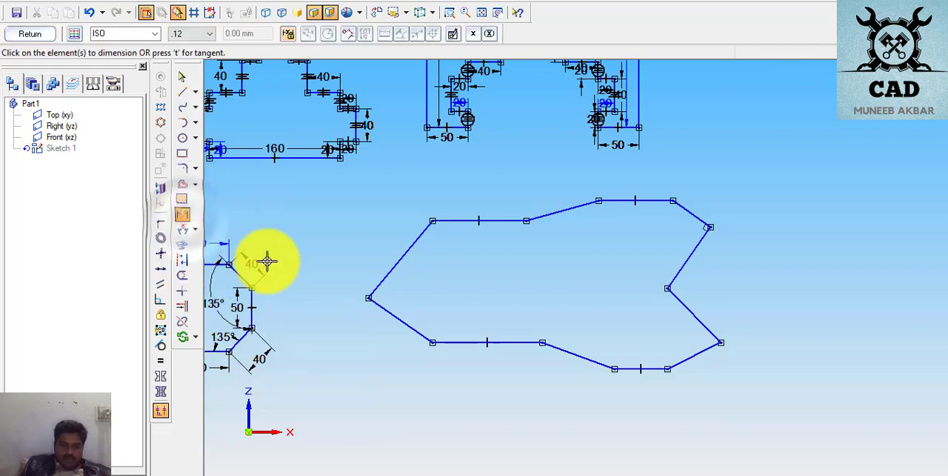
pyautogui.click(381, 330)
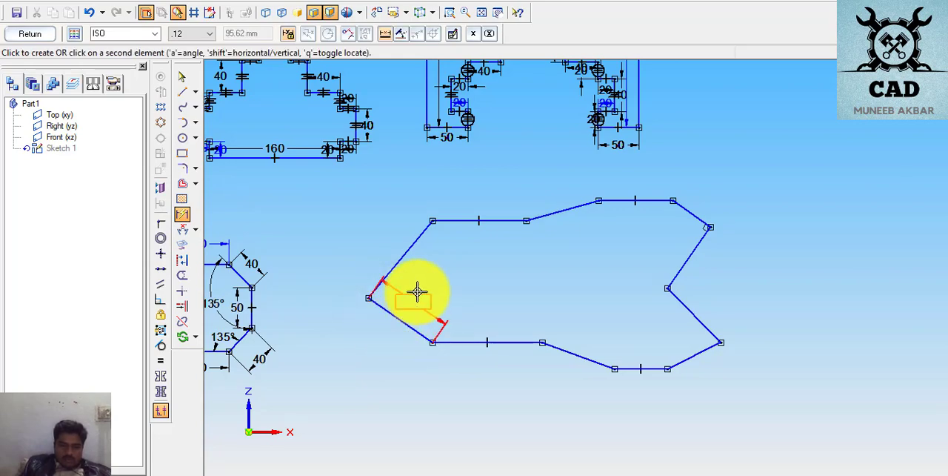
pyautogui.click(377, 331)
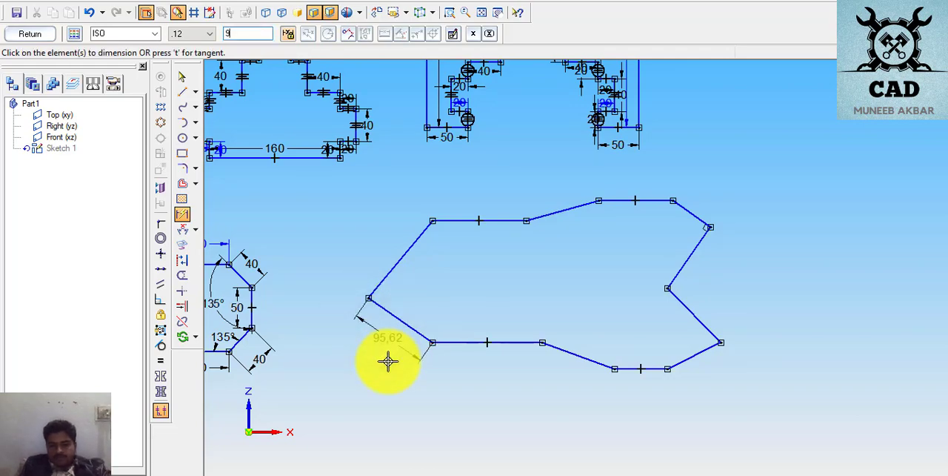
pyautogui.press('Return')
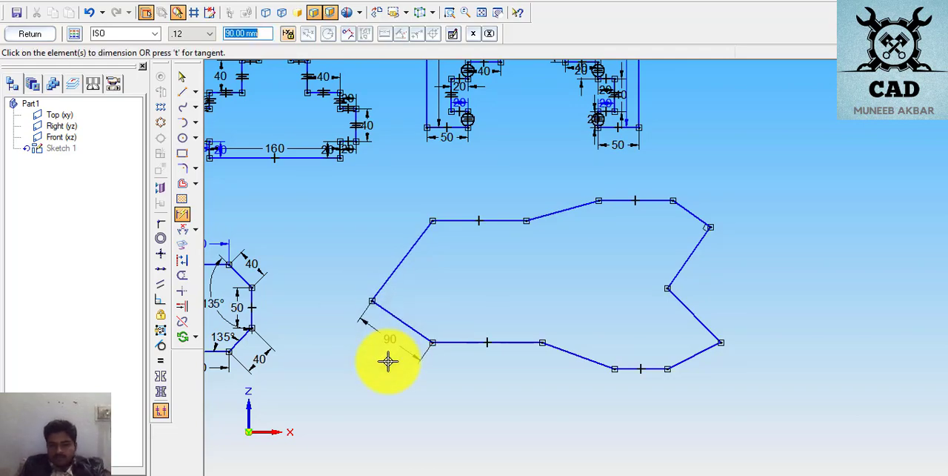
# - Dimension the long horizontal side of the profile's lower edge as 140 mm, placing the dimension below it
pyautogui.click(475, 342)
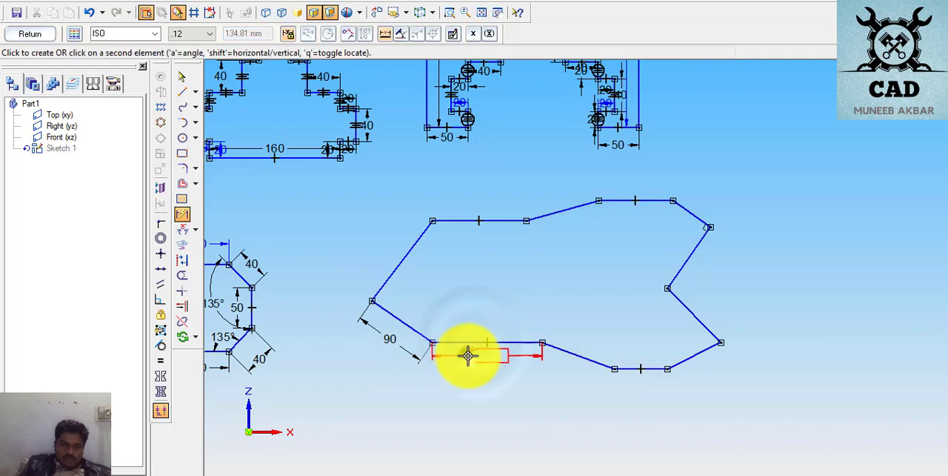
pyautogui.click(465, 360)
pyautogui.write('1')
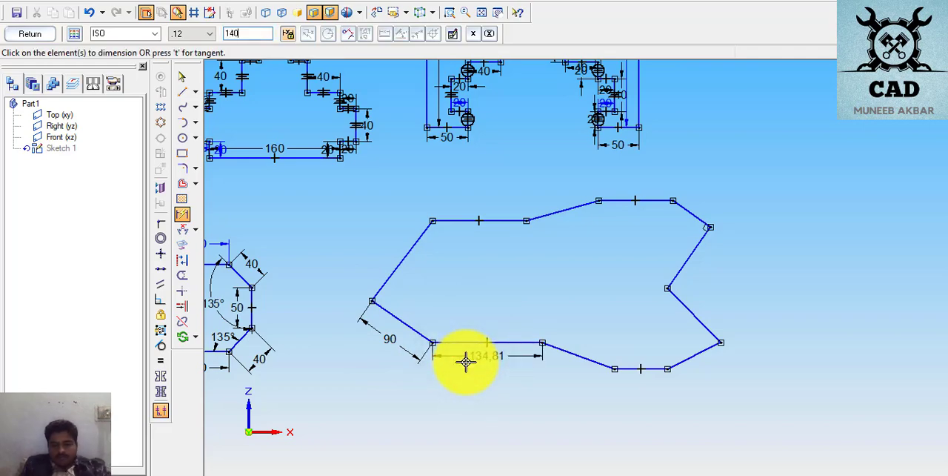
pyautogui.write('40')
pyautogui.press('Return')
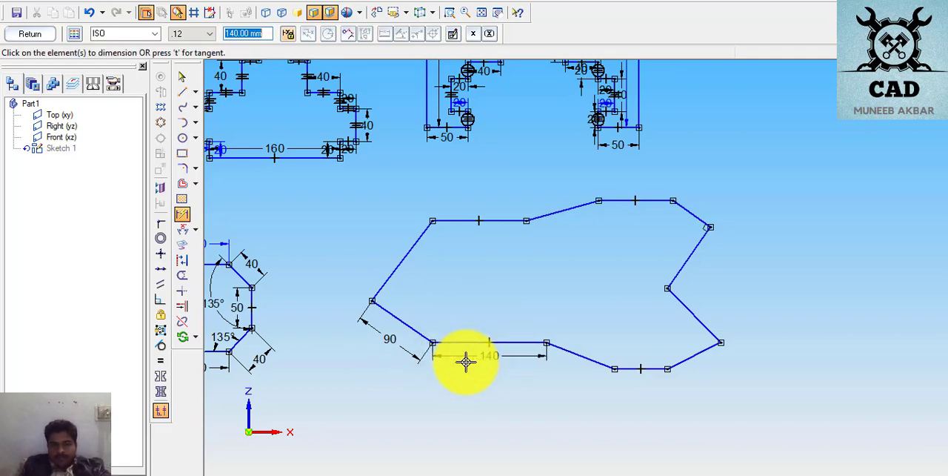
# - Dimension the slanted side after the 140 mm side as 90 mm and the short bottom horizontal side as 80 mm
pyautogui.click(585, 360)
pyautogui.click(572, 371)
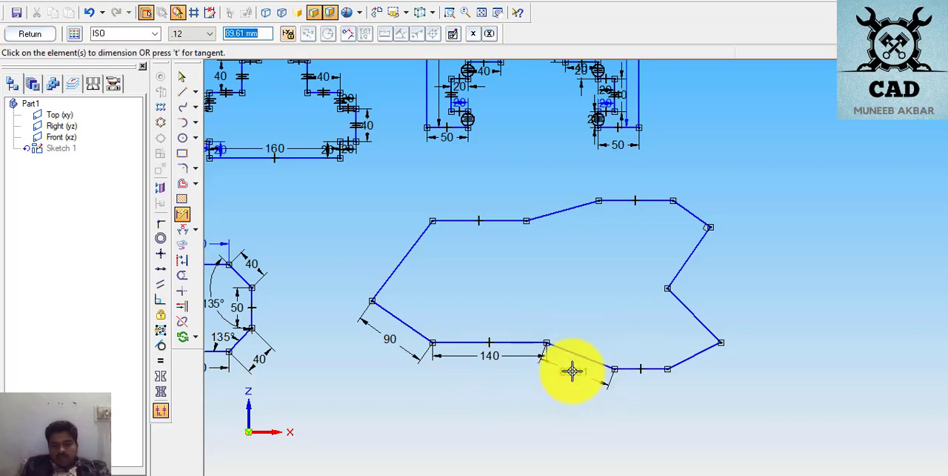
pyautogui.press('Return')
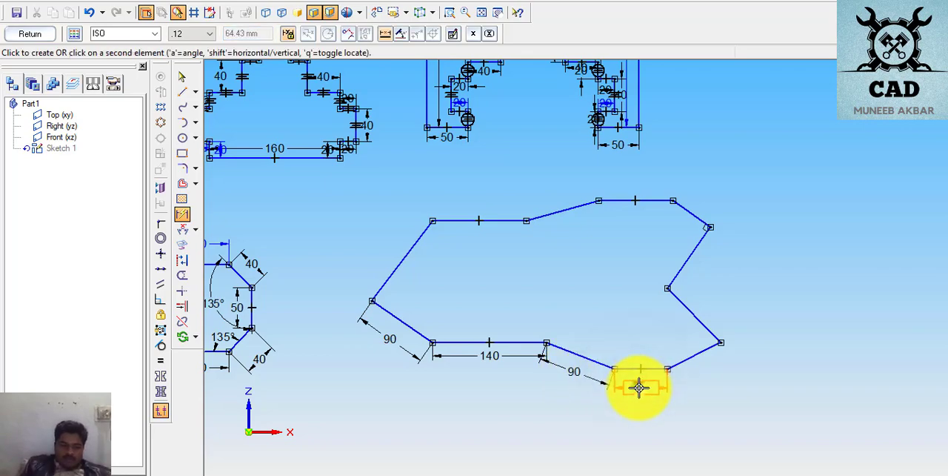
pyautogui.click(638, 388)
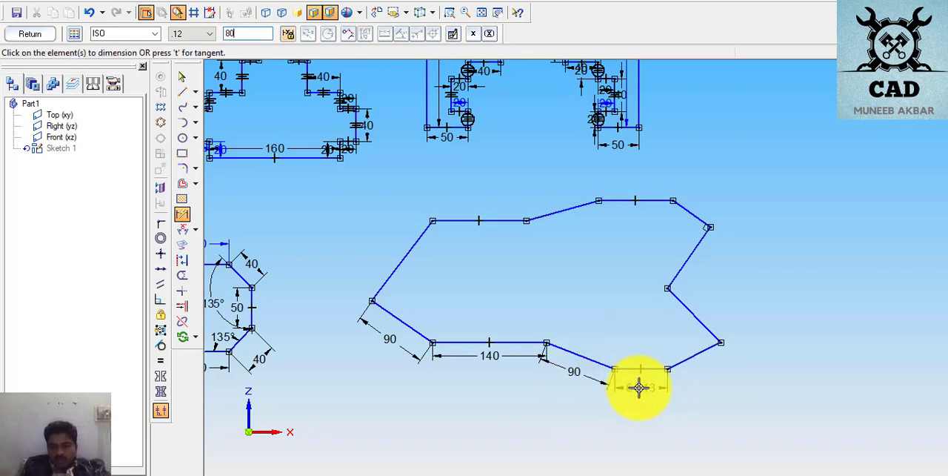
pyautogui.write('80')
pyautogui.press('Return')
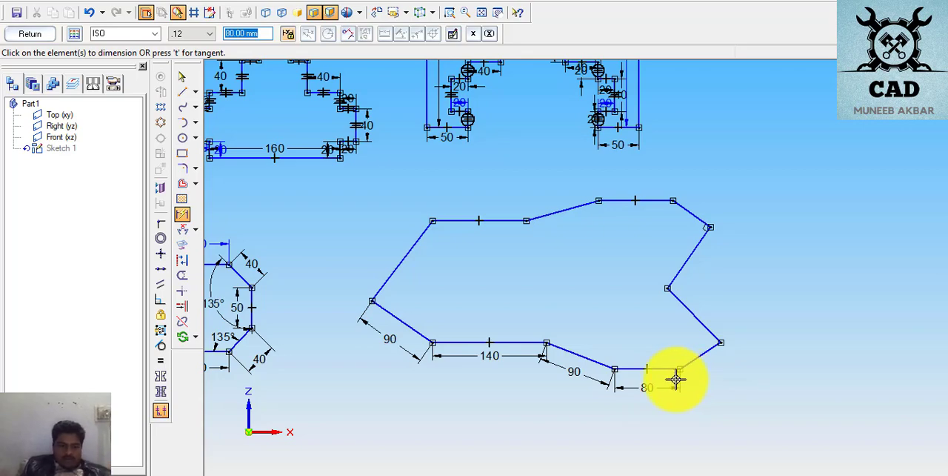
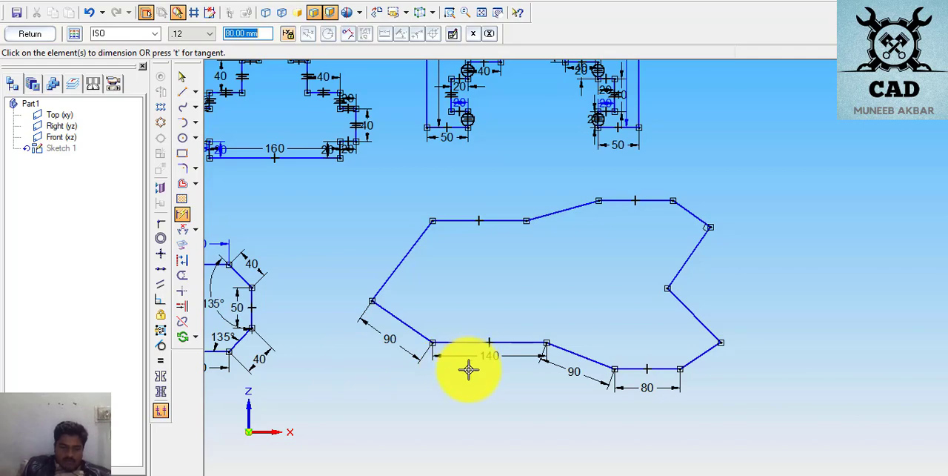
# - Set the length dimension of the outline's lowest horizontal edge to 90 mm
pyautogui.click(591, 385)
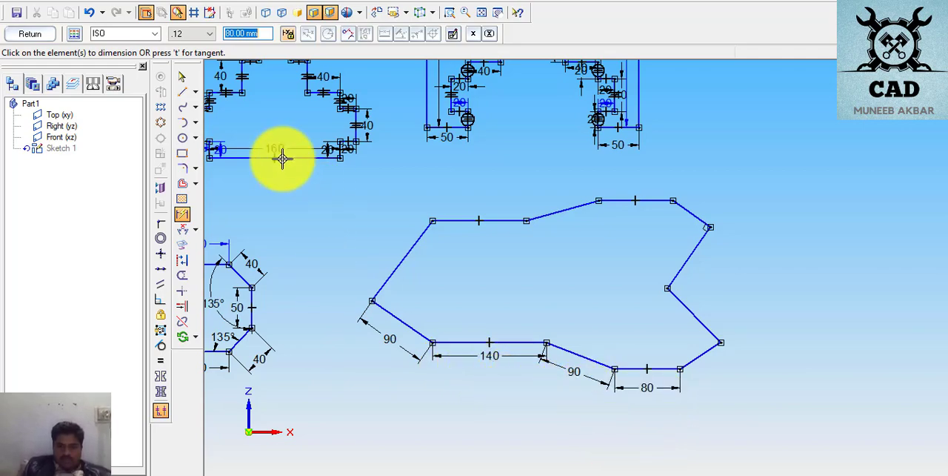
pyautogui.click(181, 76)
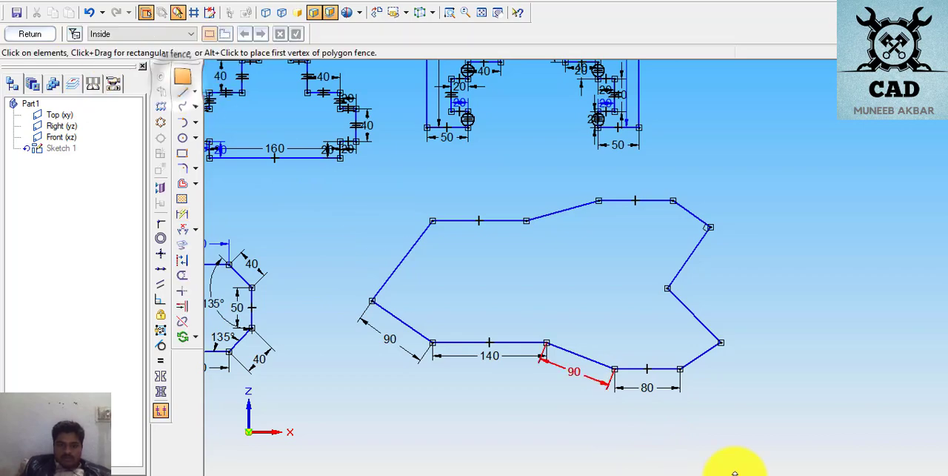
pyautogui.click(645, 388)
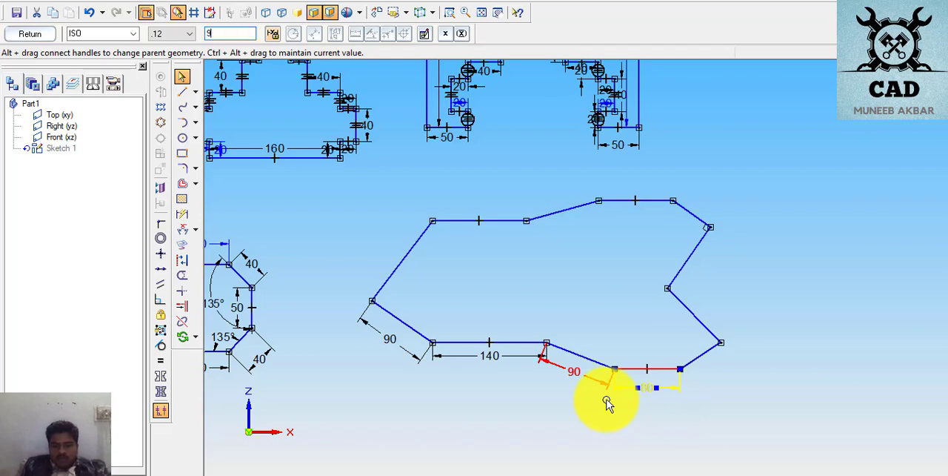
pyautogui.write('90')
pyautogui.press('Return')
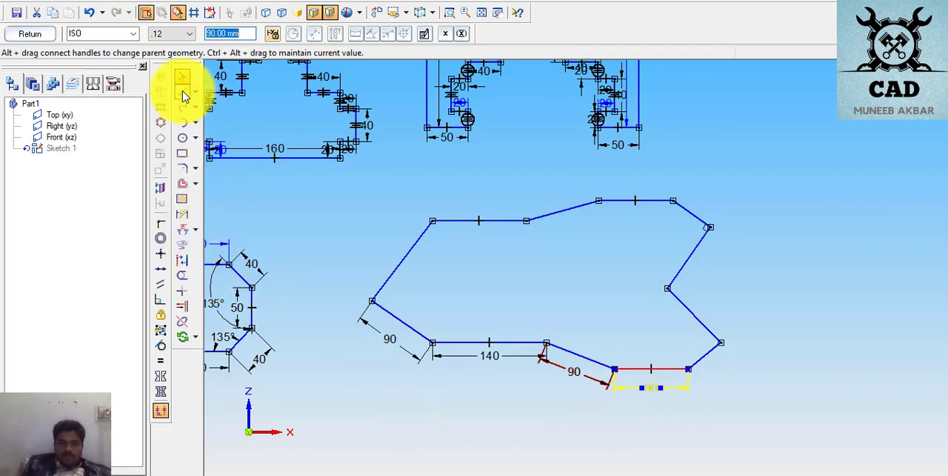
pyautogui.click(432, 395)
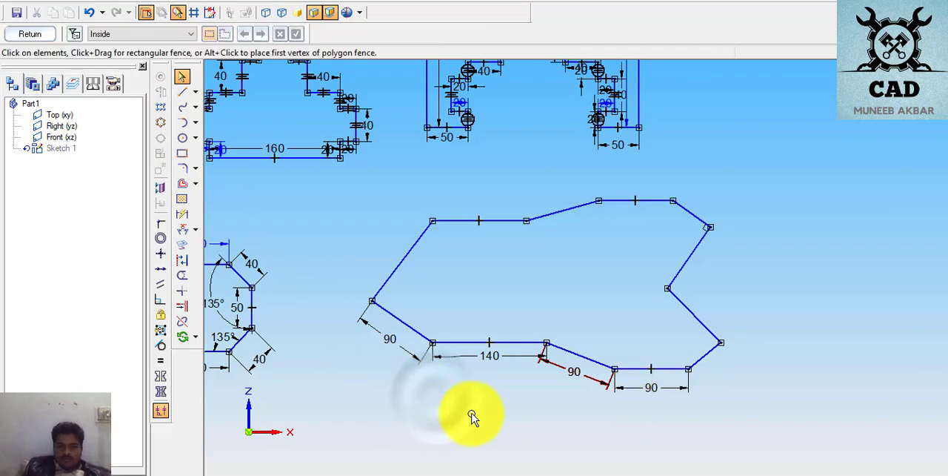
# - Delete the length dimension of the sloped edge between the two lower horizontal edges and dimension that edge again
pyautogui.click(586, 380)
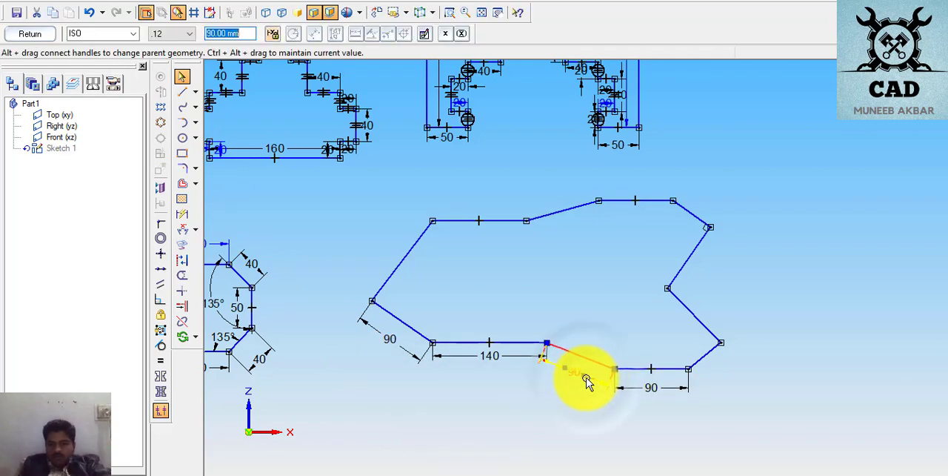
pyautogui.press('Delete')
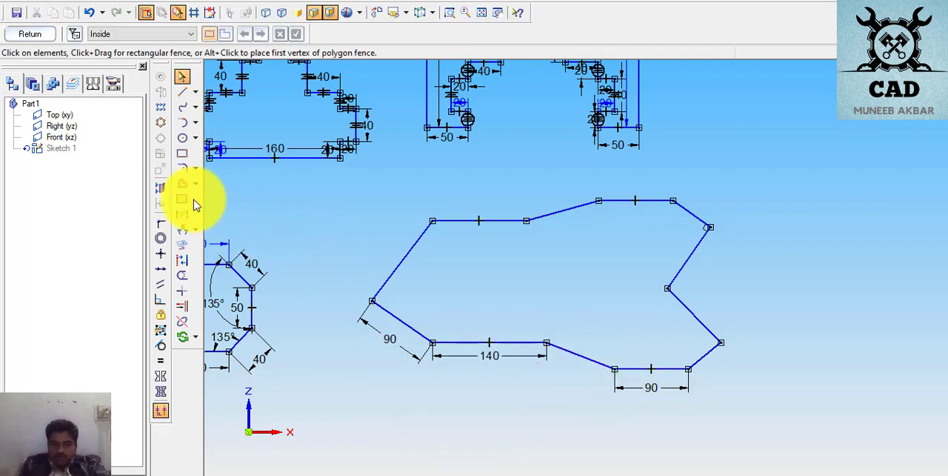
pyautogui.click(181, 215)
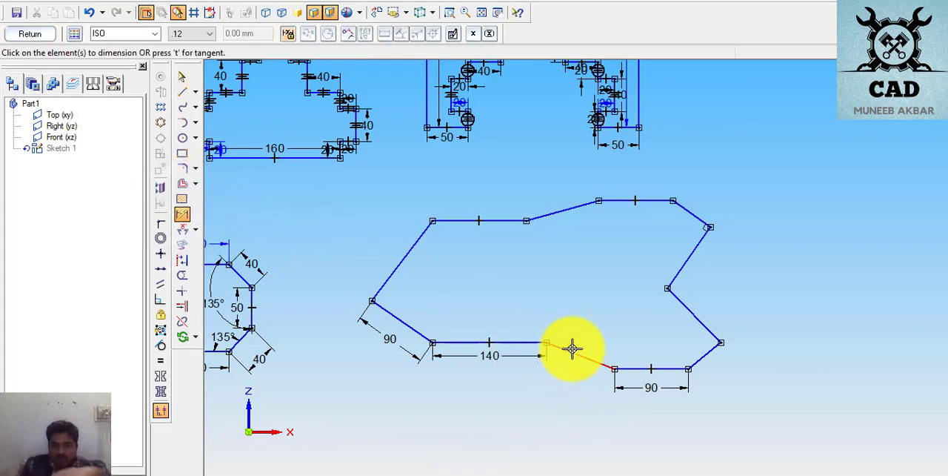
pyautogui.click(572, 348)
pyautogui.click(561, 363)
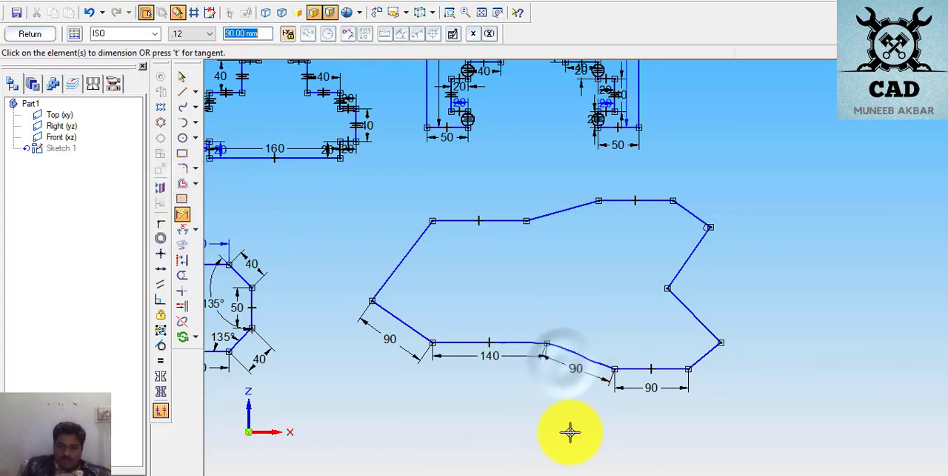
pyautogui.click(678, 393)
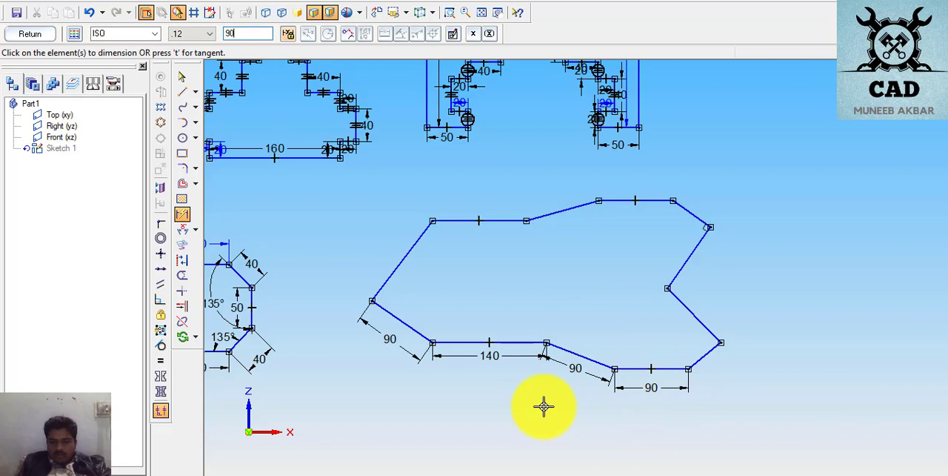
# - Dimension the sloped edge rising from the right end of the lowest horizontal edge and set it to 80 mm
pyautogui.click(702, 360)
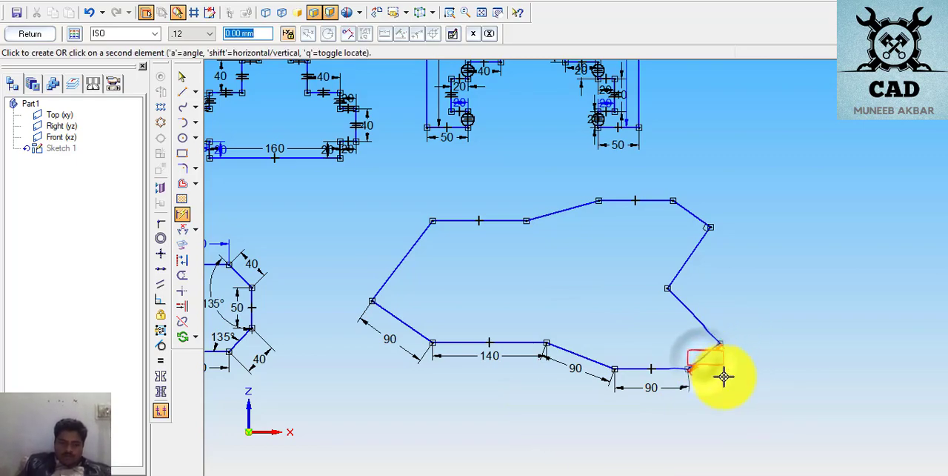
pyautogui.click(722, 377)
pyautogui.write('8')
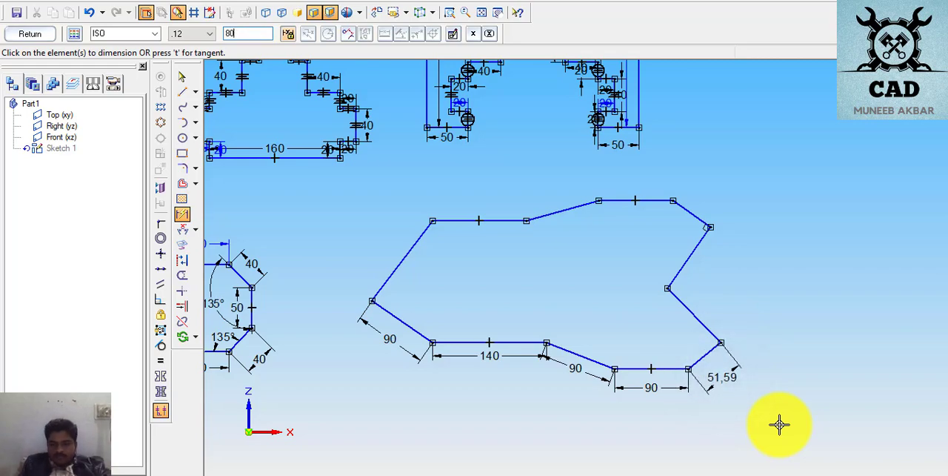
pyautogui.write('0')
pyautogui.press('Return')
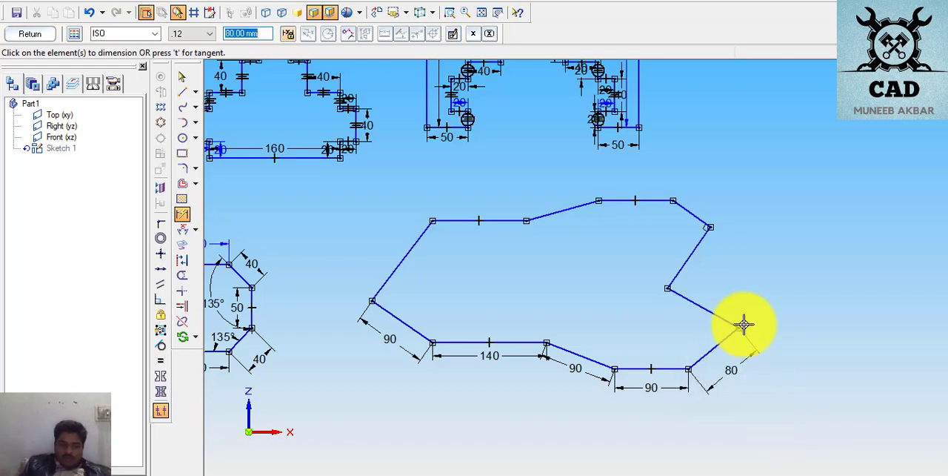
# - Dimension the lower and upper edges of the V-shaped notch on the outline's right side and set each to 90 mm
pyautogui.click(718, 317)
pyautogui.click(728, 298)
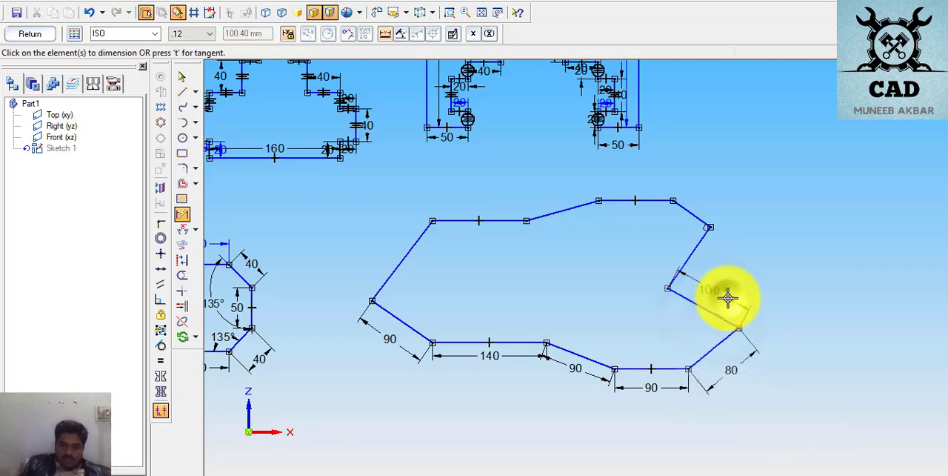
pyautogui.write('90')
pyautogui.press('Return')
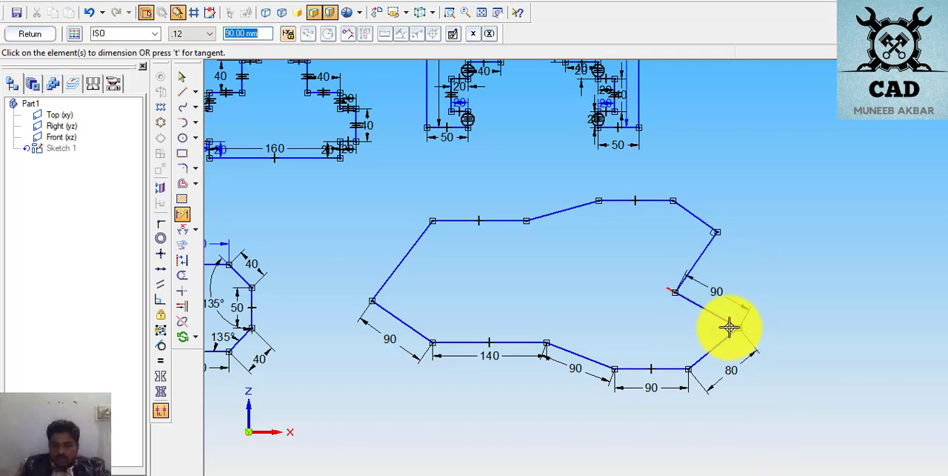
pyautogui.click(702, 252)
pyautogui.click(724, 263)
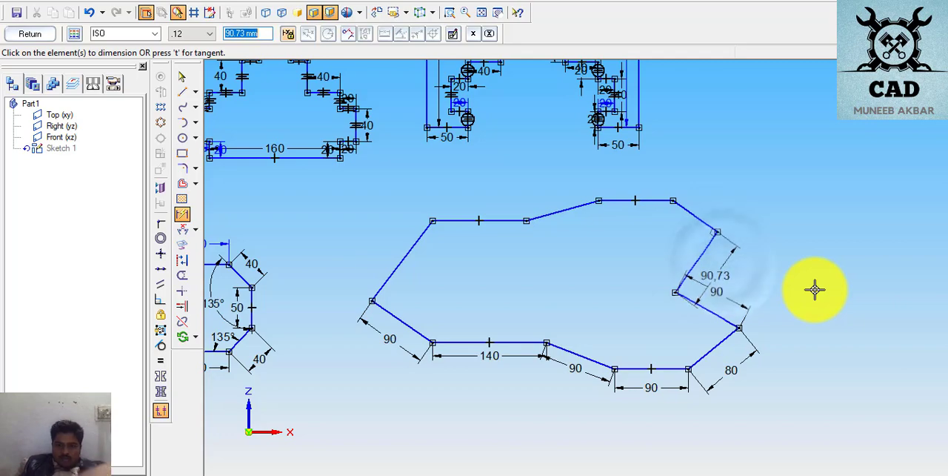
pyautogui.write('90')
pyautogui.press('Return')
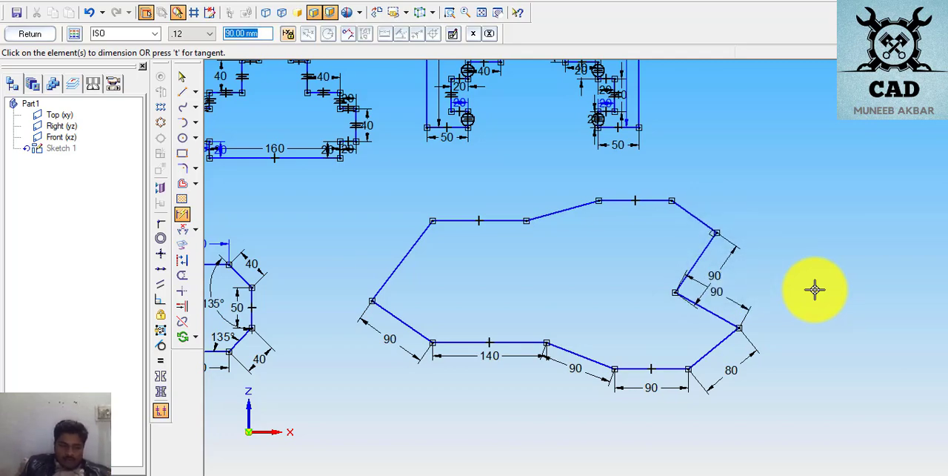
# - Dimension the sloped edge above the notch to 80 mm and the topmost horizontal edge to 90 mm
pyautogui.click(695, 216)
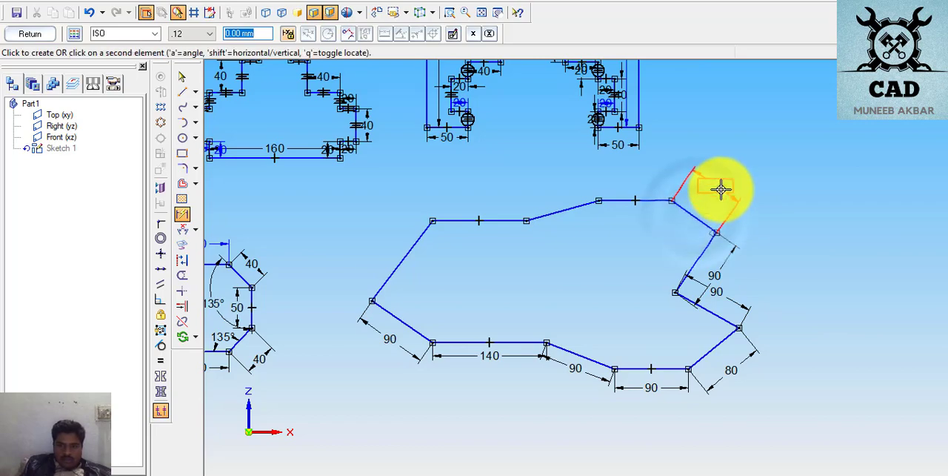
pyautogui.click(722, 189)
pyautogui.write('80')
pyautogui.press('Return')
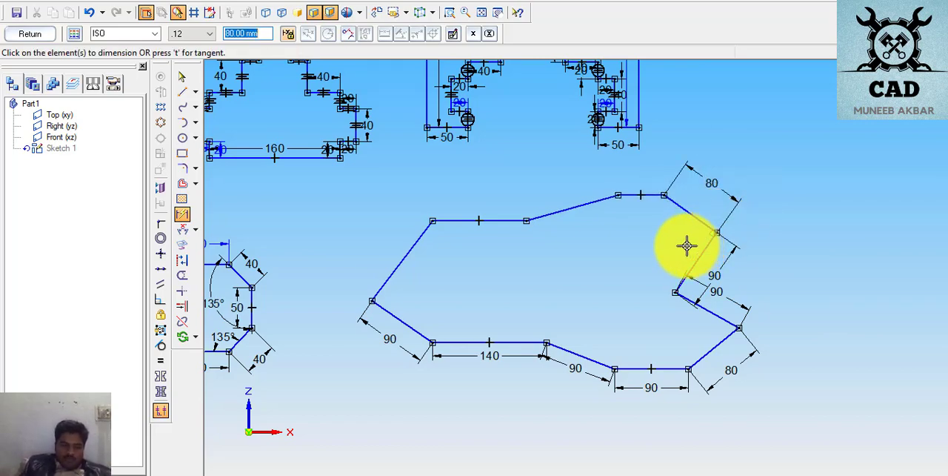
pyautogui.click(642, 194)
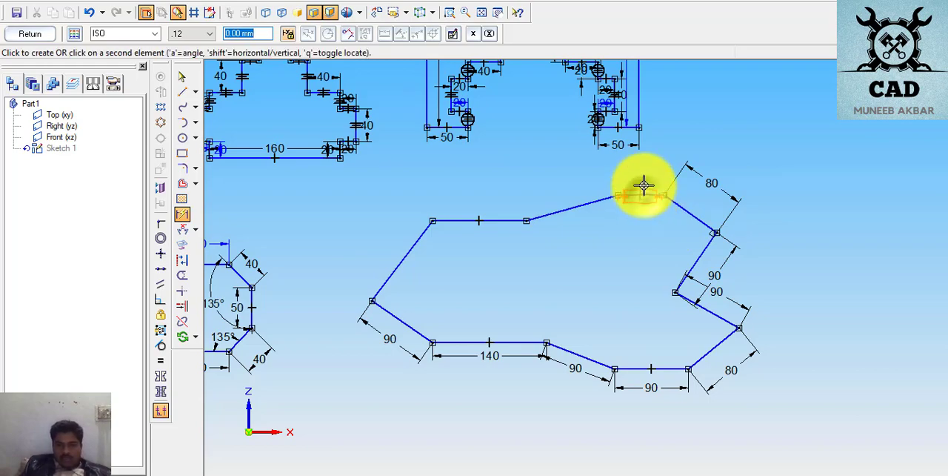
pyautogui.click(651, 217)
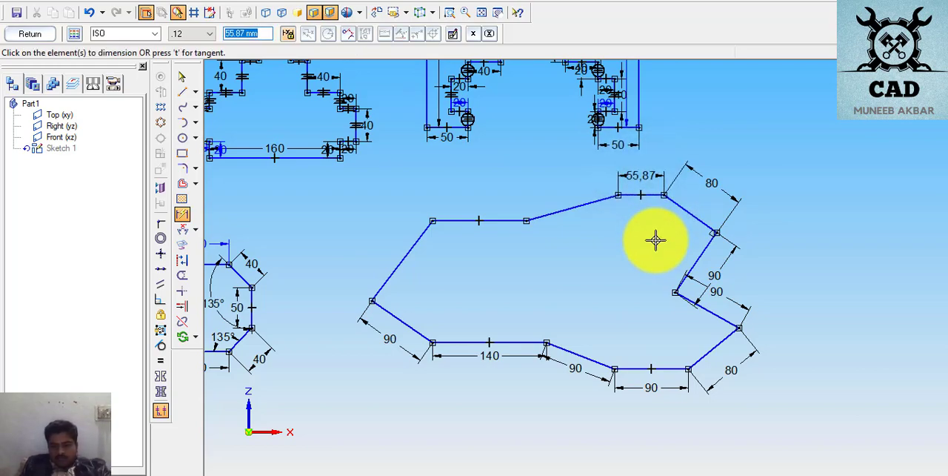
pyautogui.press('Return')
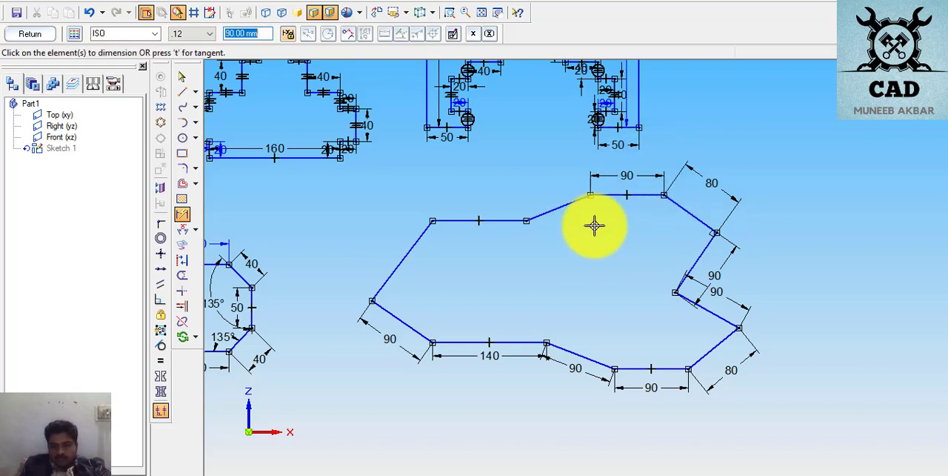
# - Dimension the sloped edge joining the two upper horizontal edges and set its length to 90 mm
pyautogui.click(546, 212)
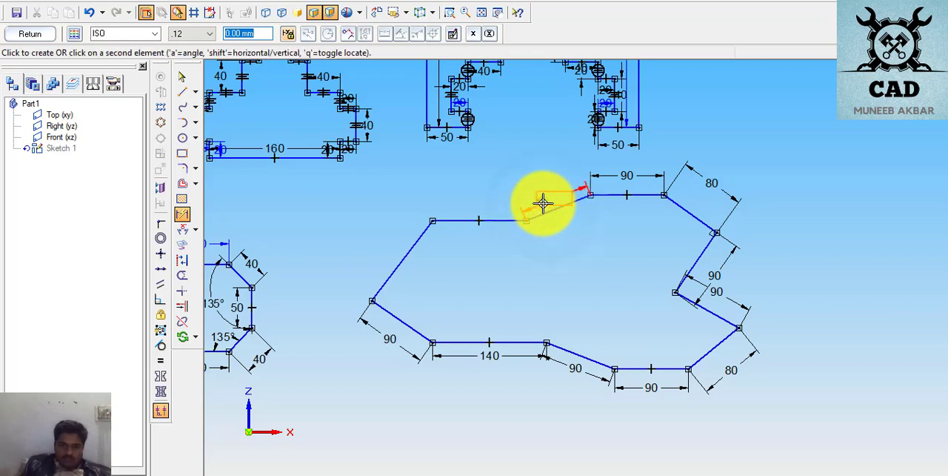
pyautogui.click(543, 196)
pyautogui.write('90')
pyautogui.press('Return')
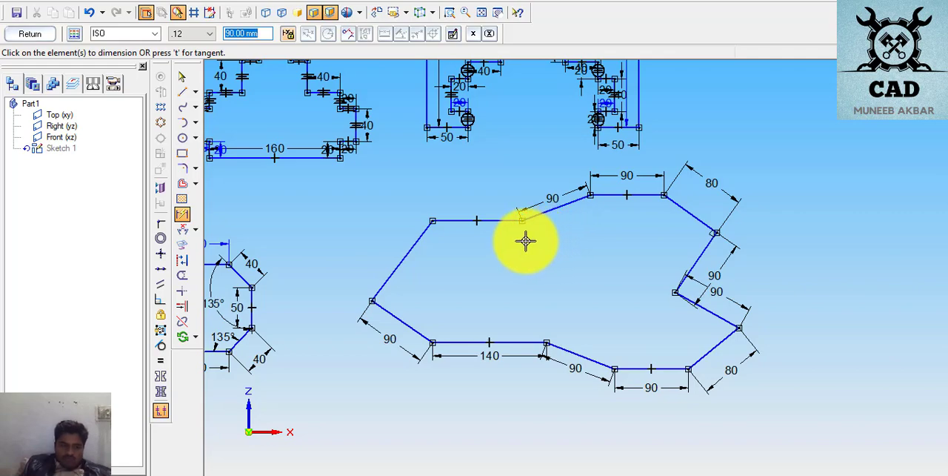
# - Dimension the upper-left horizontal edge of the outline and set its length to 140 mm
pyautogui.click(494, 219)
pyautogui.click(490, 197)
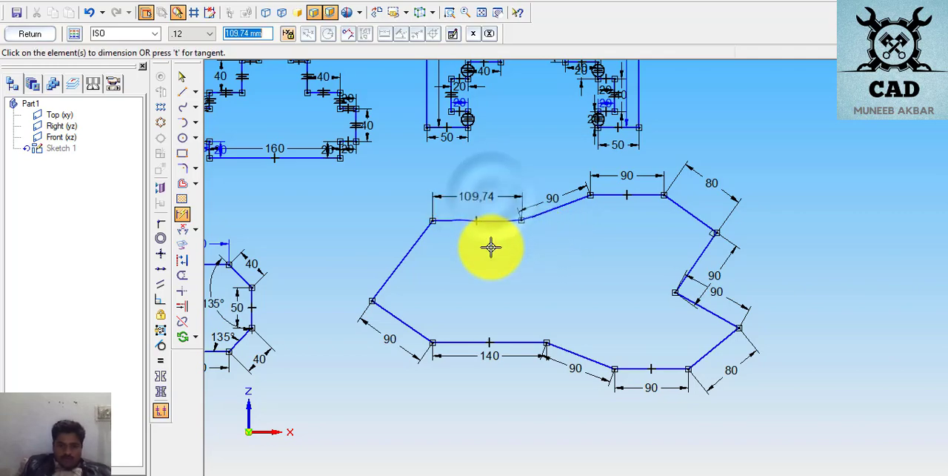
pyautogui.write('140')
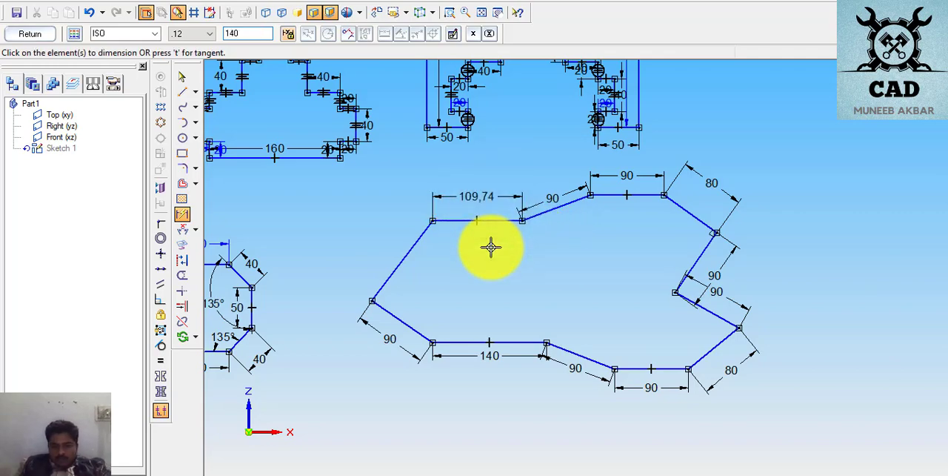
pyautogui.press('Return')
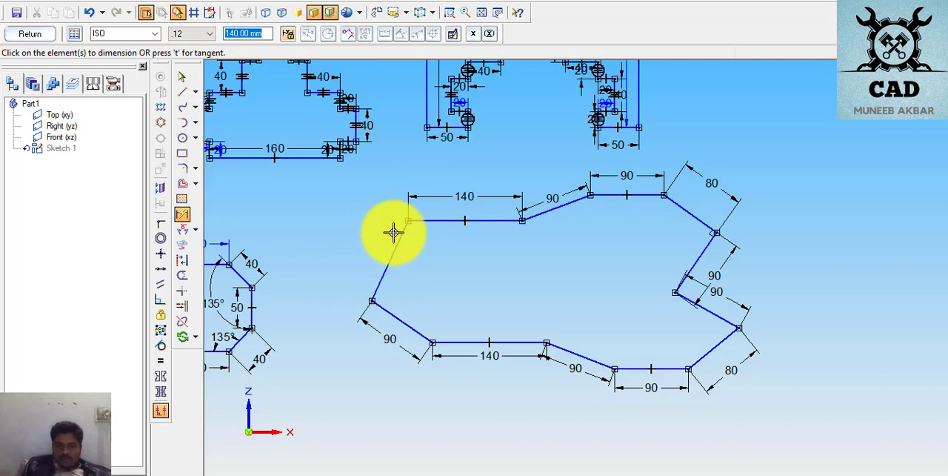
# - Move the outline's leftmost vertex to reshape the profile, leaving the undimensioned upper-left sloped edge about 98 mm long
pyautogui.click(182, 77)
pyautogui.click(385, 268)
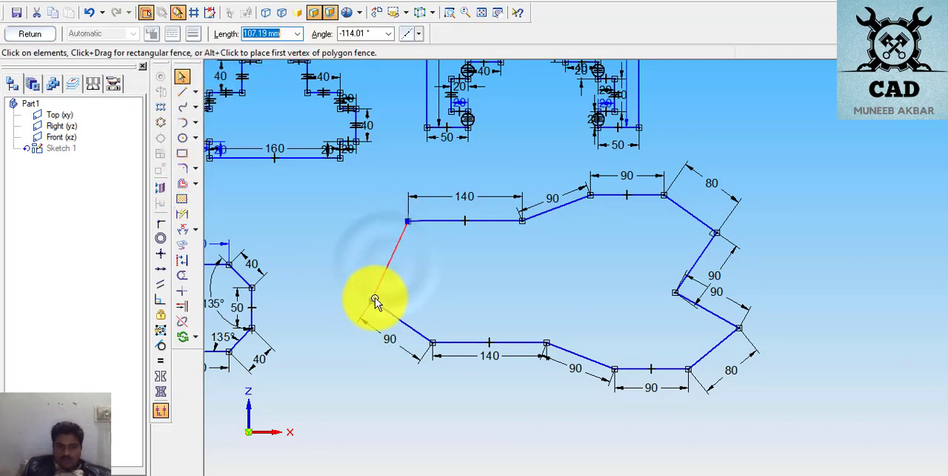
pyautogui.moveTo(369, 301); pyautogui.dragTo(380, 257)
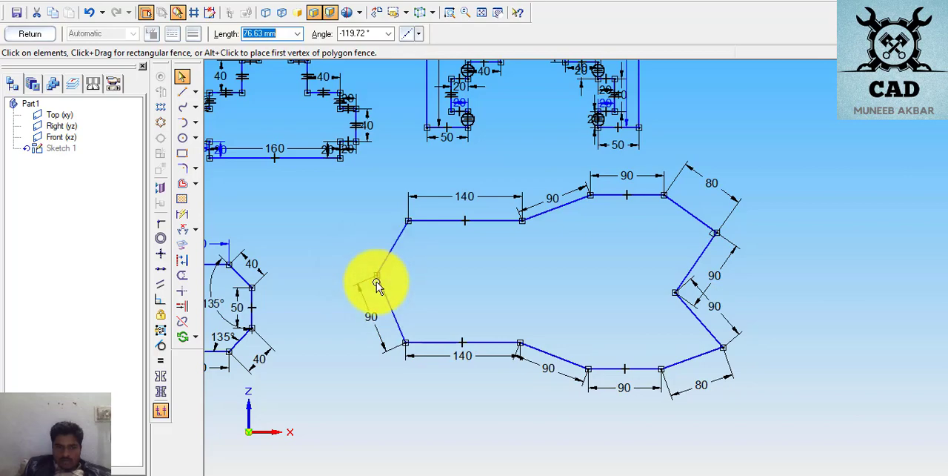
pyautogui.moveTo(371, 276); pyautogui.dragTo(370, 290)
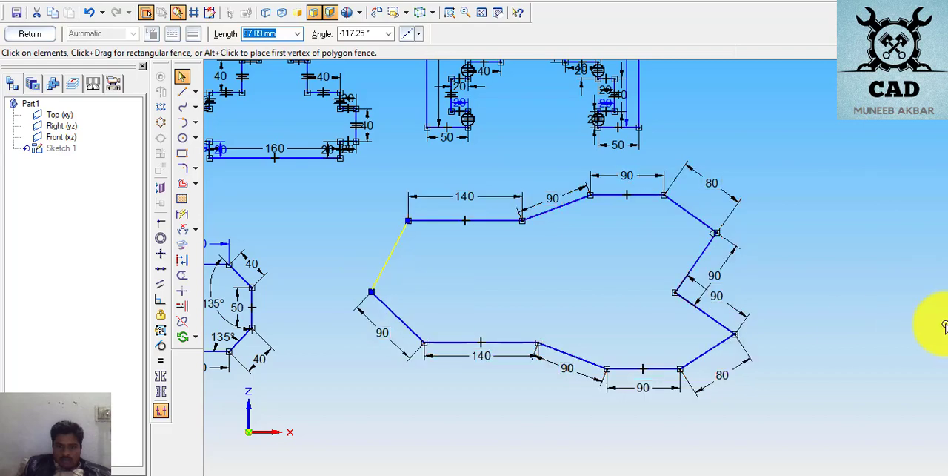
pyautogui.click(872, 312)
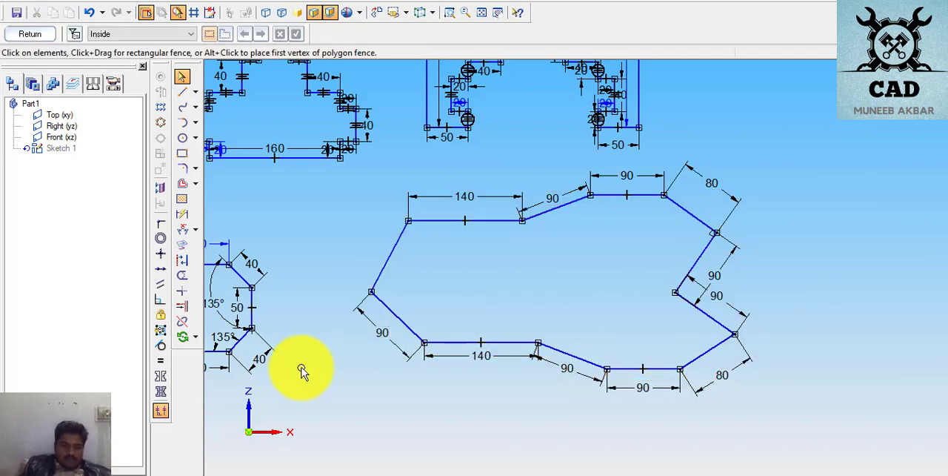
# - Dimension the angle between the lower 140 mm horizontal edge and the adjoining 90 mm sloped edge, and set it to 155°
pyautogui.click(182, 229)
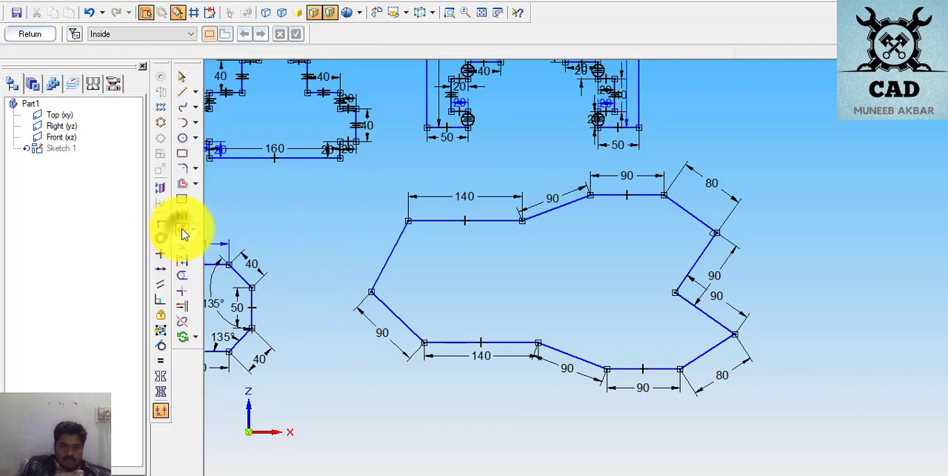
pyautogui.click(368, 328)
pyautogui.click(363, 324)
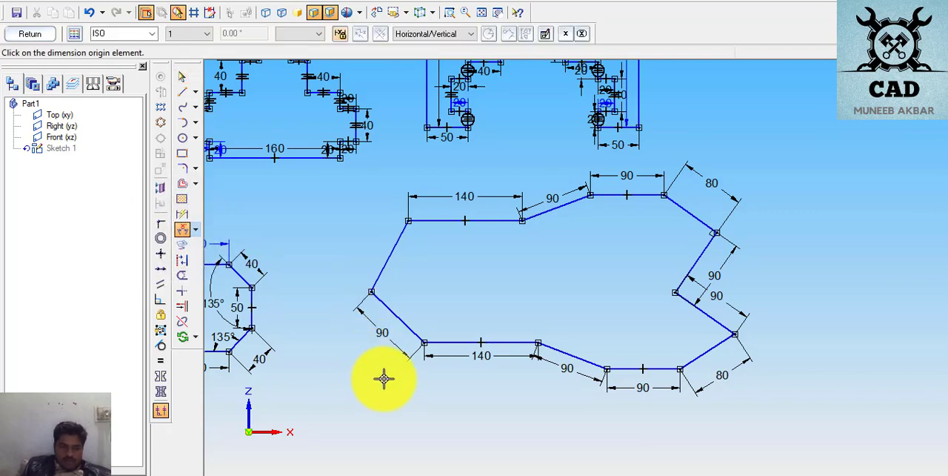
pyautogui.click(523, 342)
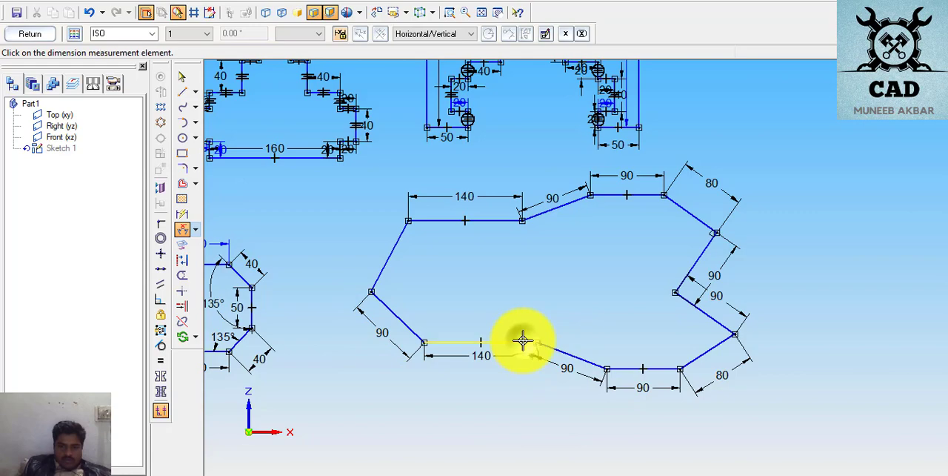
pyautogui.click(557, 346)
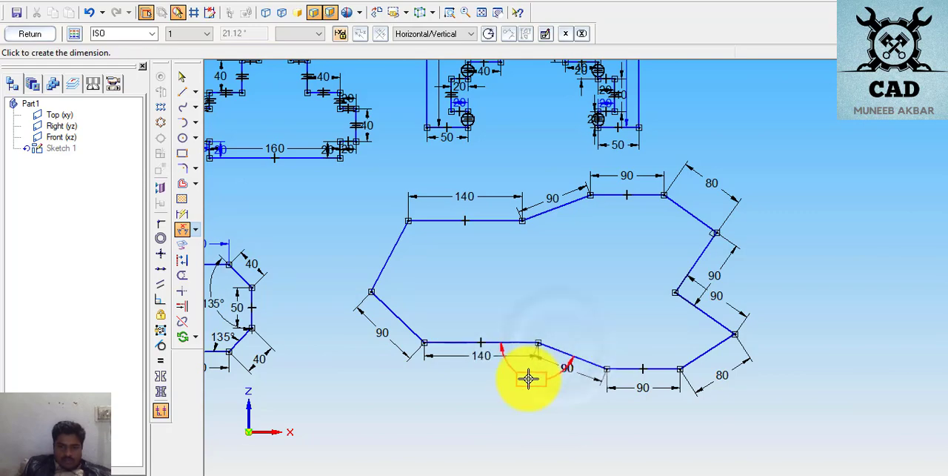
pyautogui.click(527, 378)
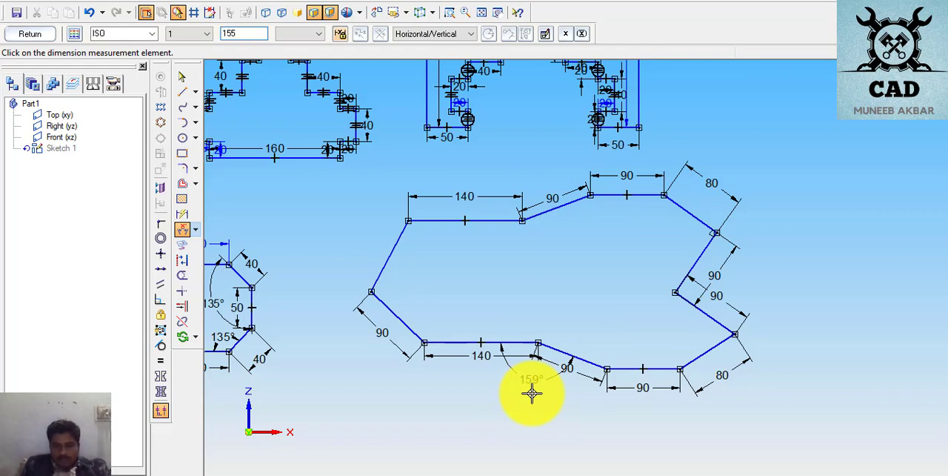
pyautogui.press('Return')
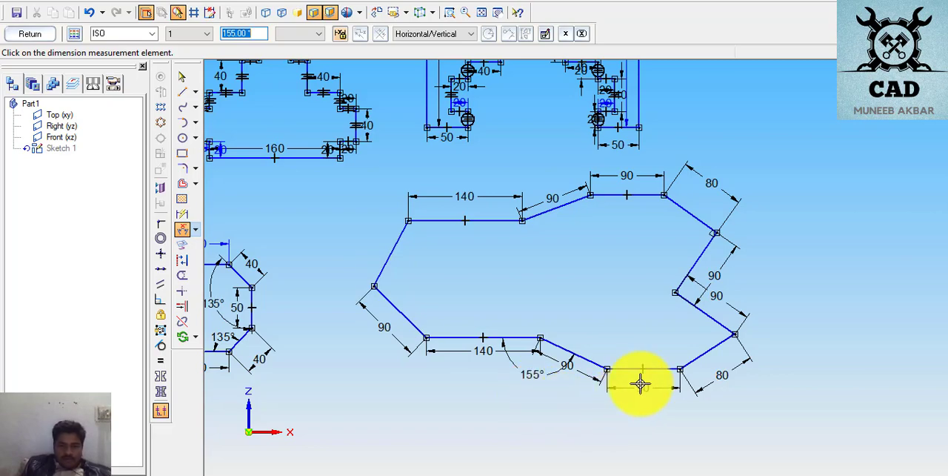
# - Dimension the angle between the bottommost 90 mm horizontal edge and the lower-right 80 mm sloped edge, and set it to 150°
pyautogui.rightClick(640, 343)
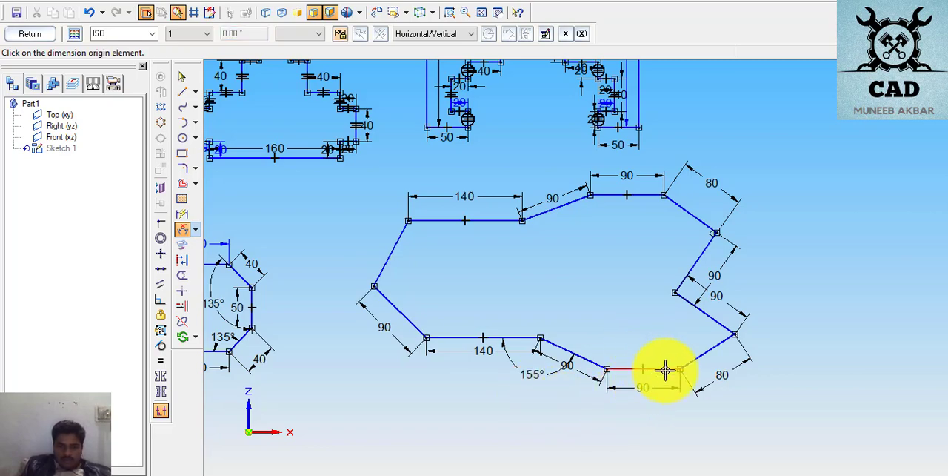
pyautogui.click(664, 369)
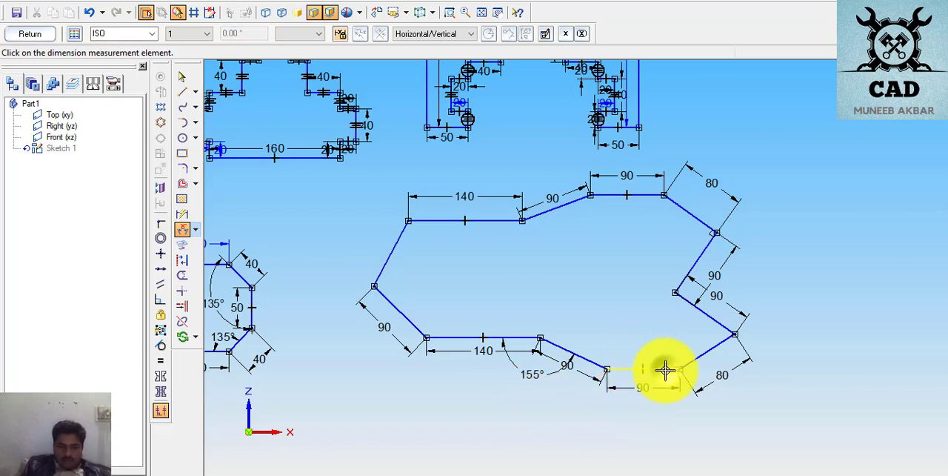
pyautogui.click(705, 356)
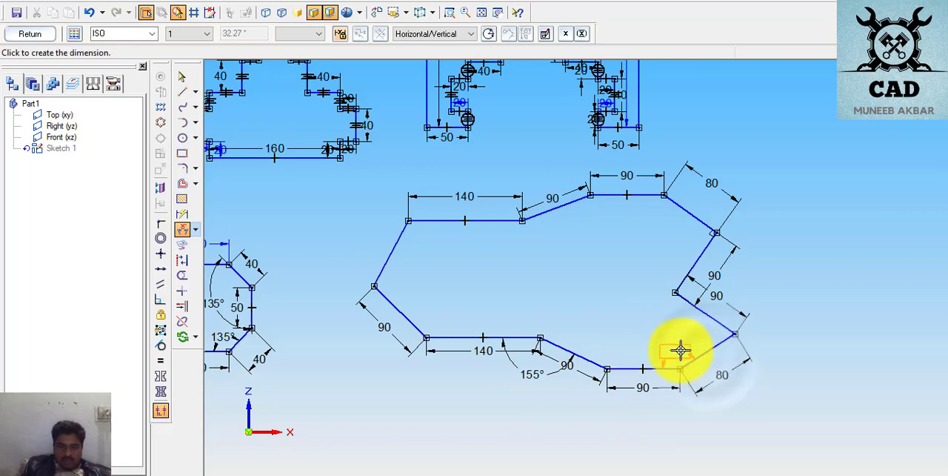
pyautogui.click(681, 351)
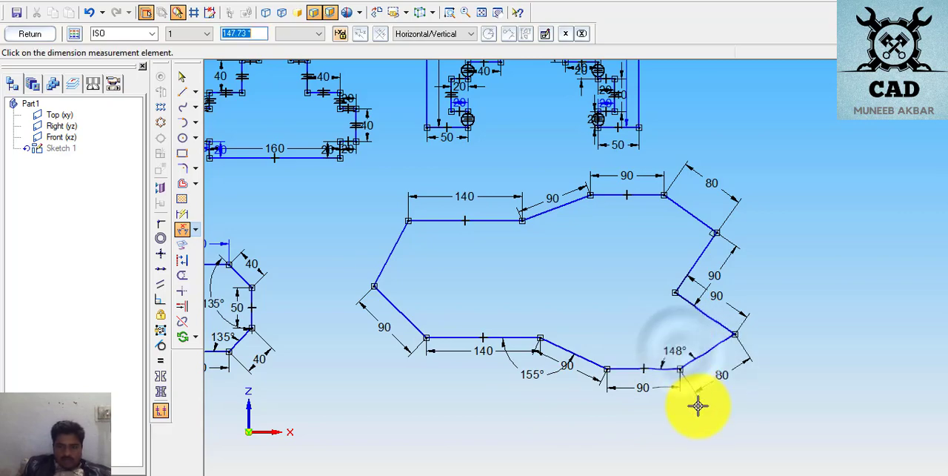
pyautogui.write('1')
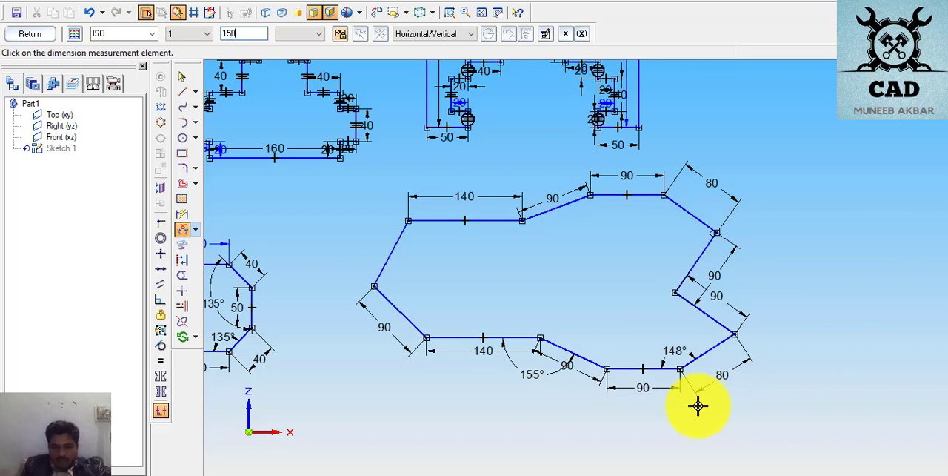
pyautogui.write('50')
pyautogui.press('Return')
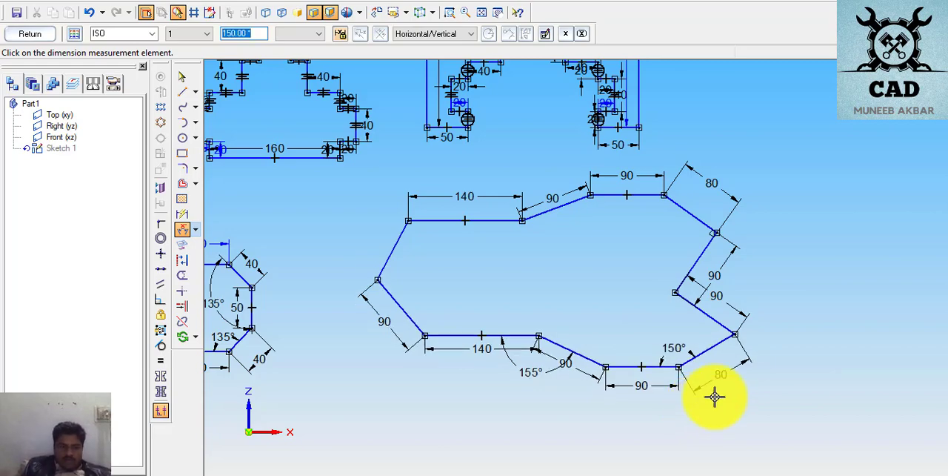
pyautogui.click(714, 397)
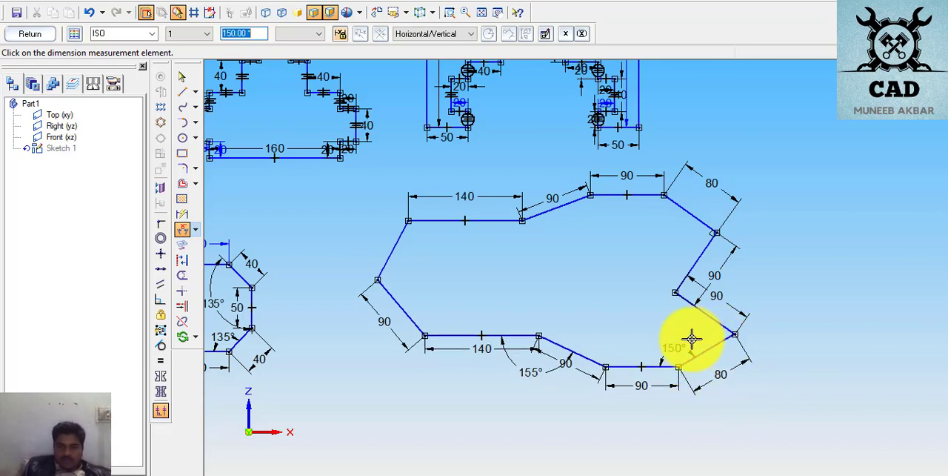
# - Dimension the angle between the lower-right 80 mm sloped edge and the lower notch edge, and set it to 90°
pyautogui.rightClick(695, 339)
pyautogui.click(713, 343)
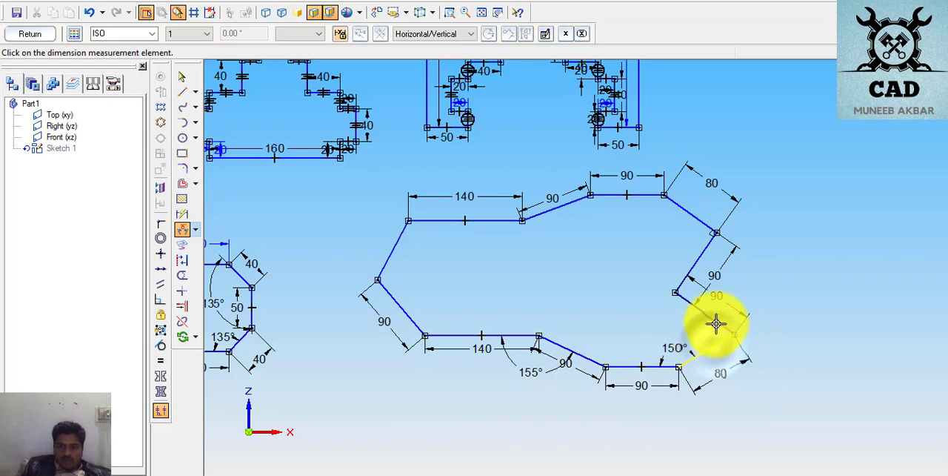
pyautogui.click(718, 321)
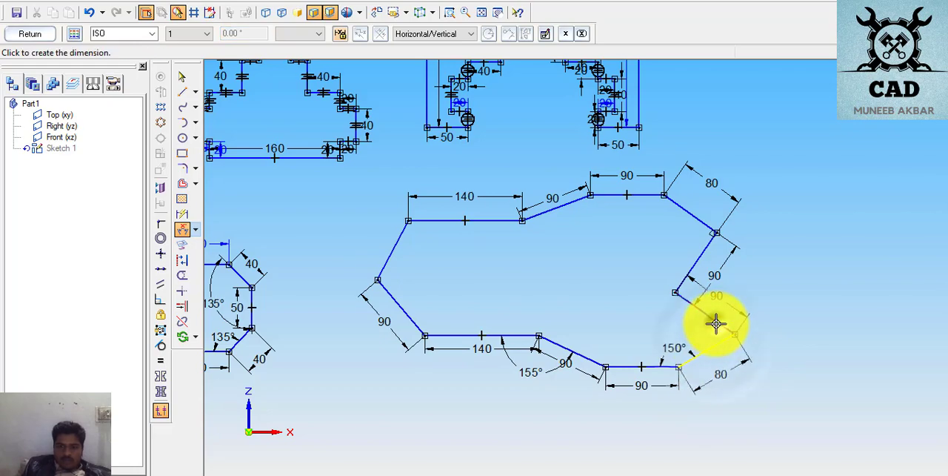
pyautogui.click(760, 363)
pyautogui.press('Return')
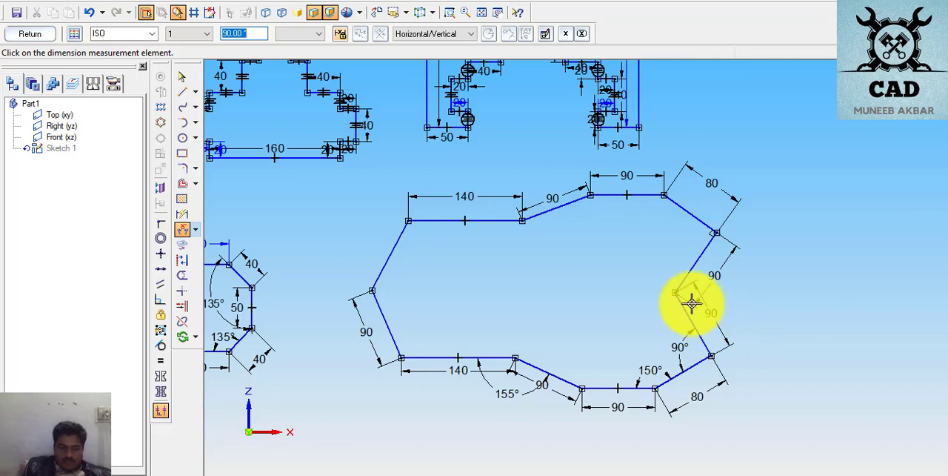
# - Dimension the notch's opening angle between its two 90 mm edges and set it to 121°
pyautogui.rightClick(664, 267)
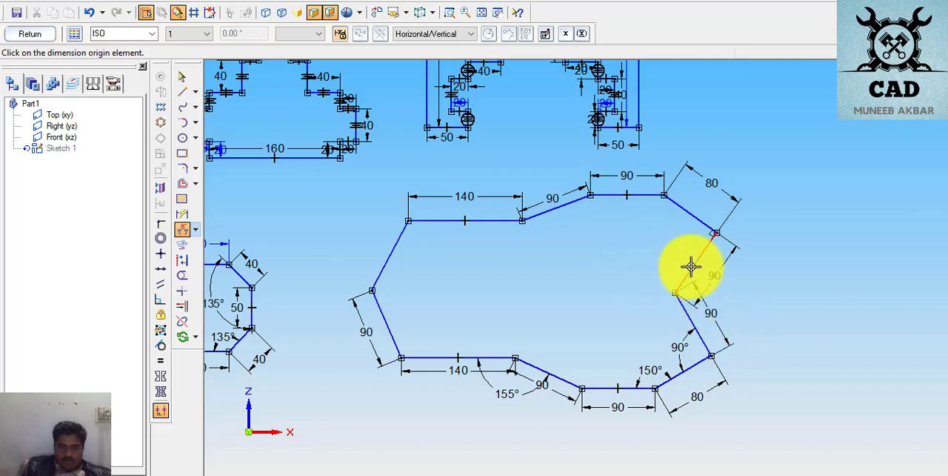
pyautogui.click(690, 267)
pyautogui.click(689, 312)
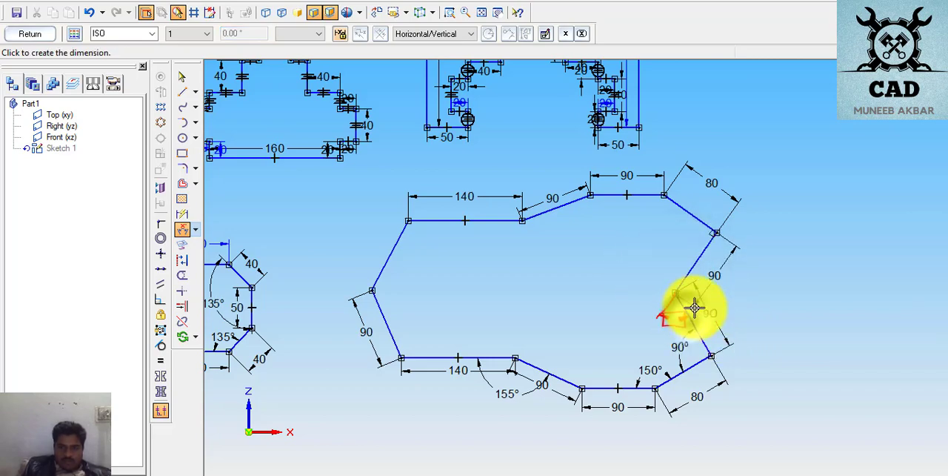
pyautogui.click(739, 307)
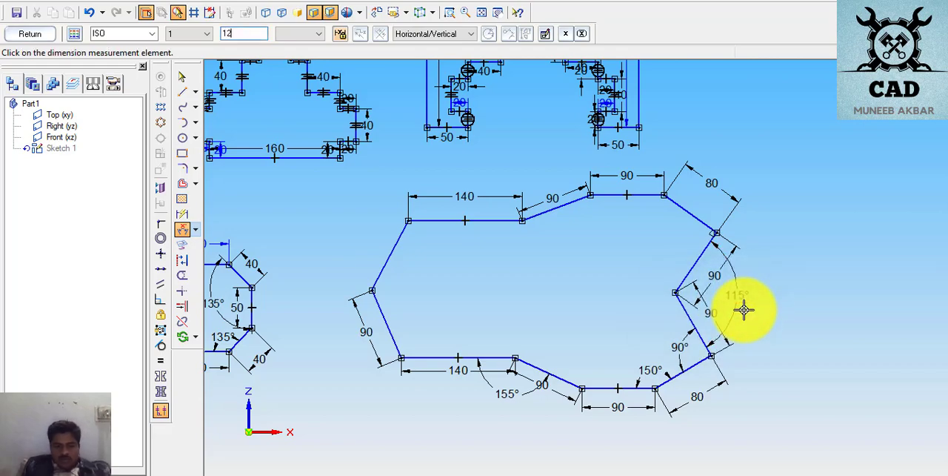
pyautogui.press('Return')
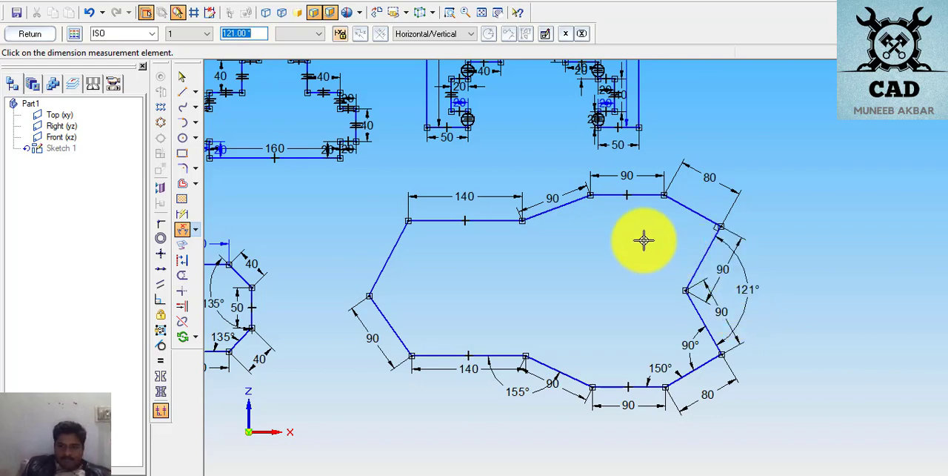
pyautogui.click(690, 210)
pyautogui.click(709, 246)
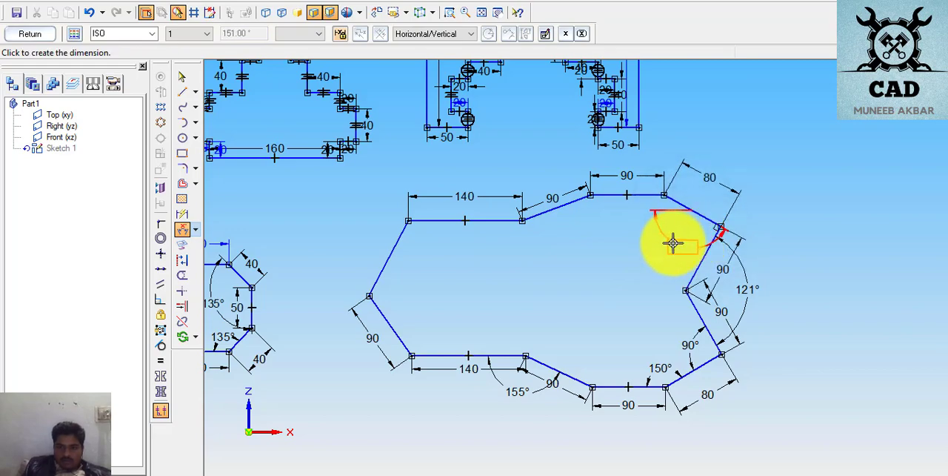
pyautogui.rightClick(673, 243)
# - Dimension the angle between the upper-right 80 mm sloped edge and the upper notch edge
pyautogui.click(703, 216)
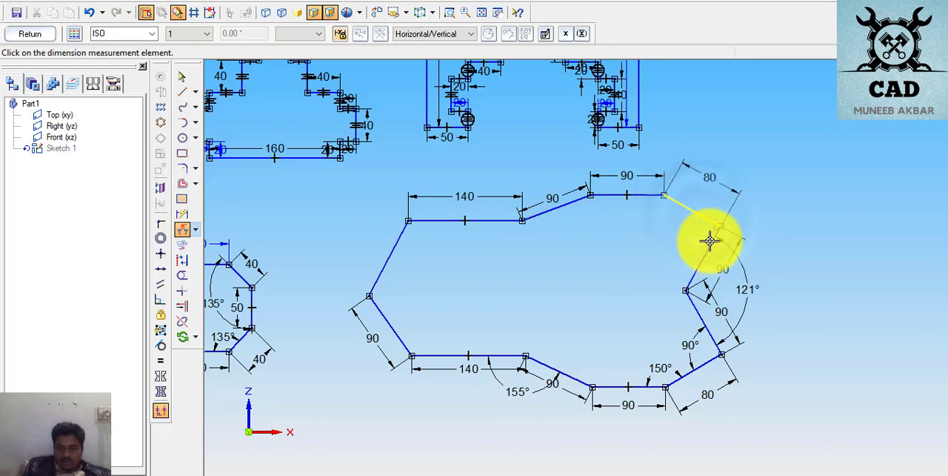
pyautogui.click(710, 241)
pyautogui.click(691, 281)
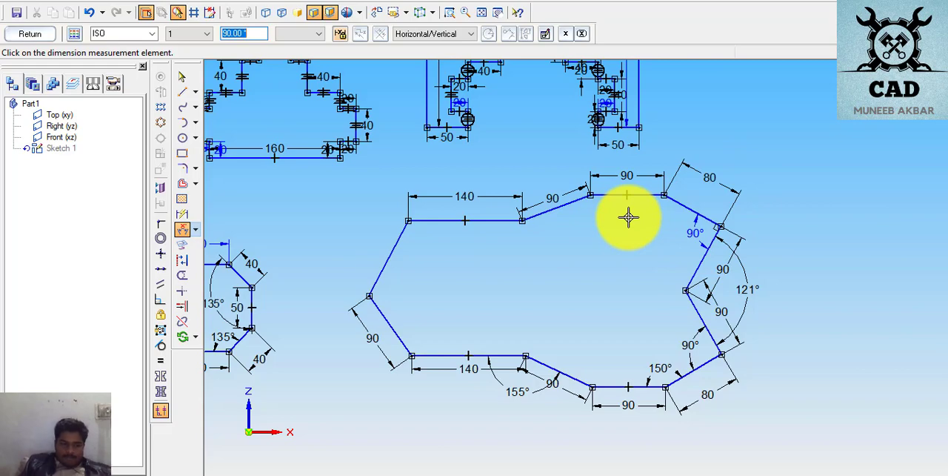
pyautogui.click(569, 201)
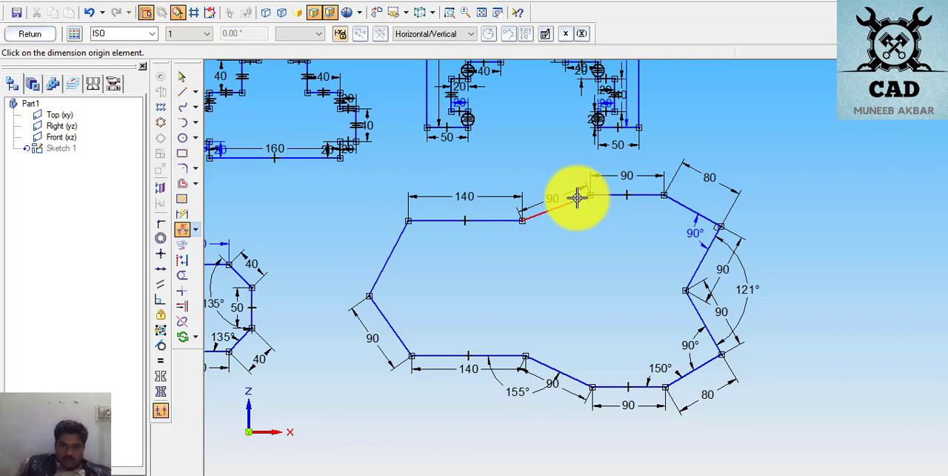
pyautogui.click(585, 195)
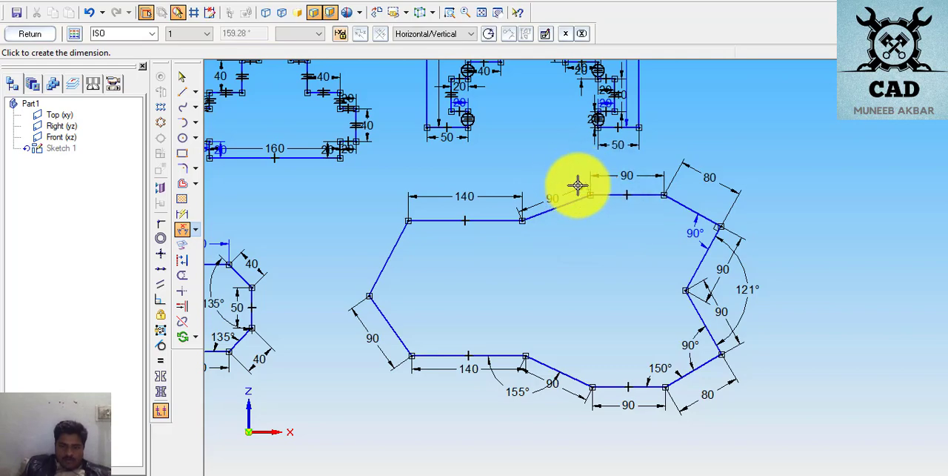
pyautogui.rightClick(579, 196)
pyautogui.click(578, 200)
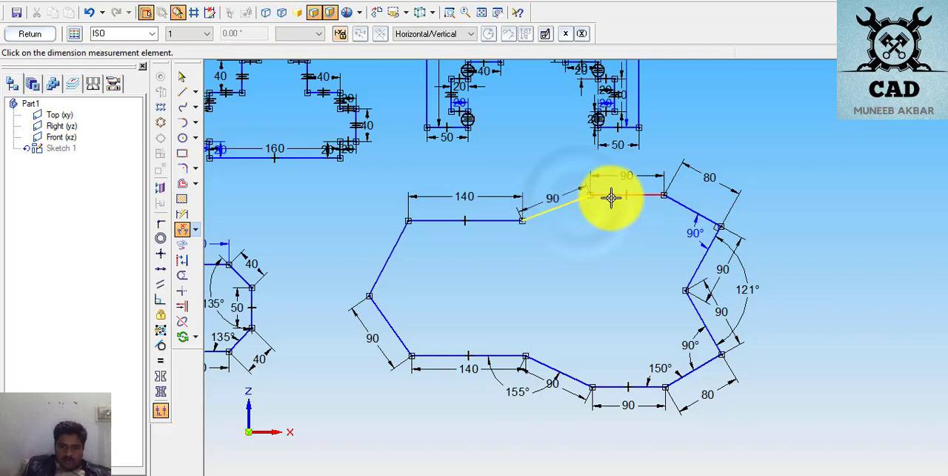
pyautogui.click(598, 194)
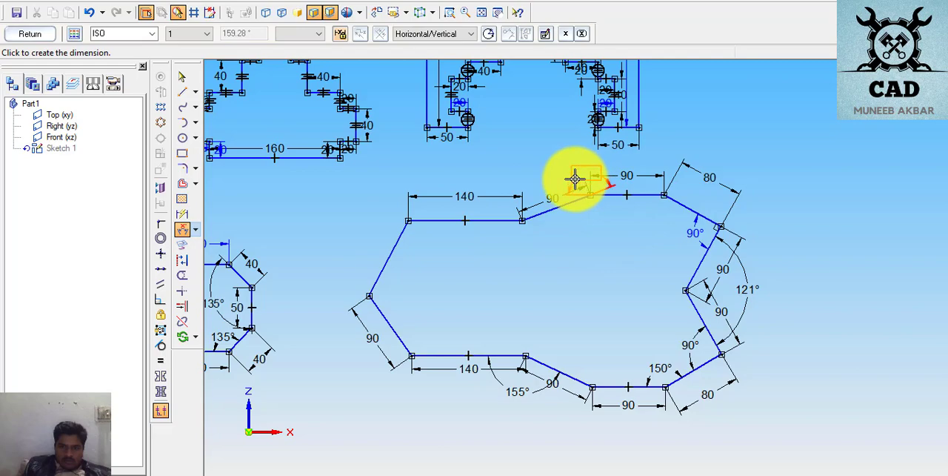
pyautogui.rightClick(585, 195)
pyautogui.click(581, 195)
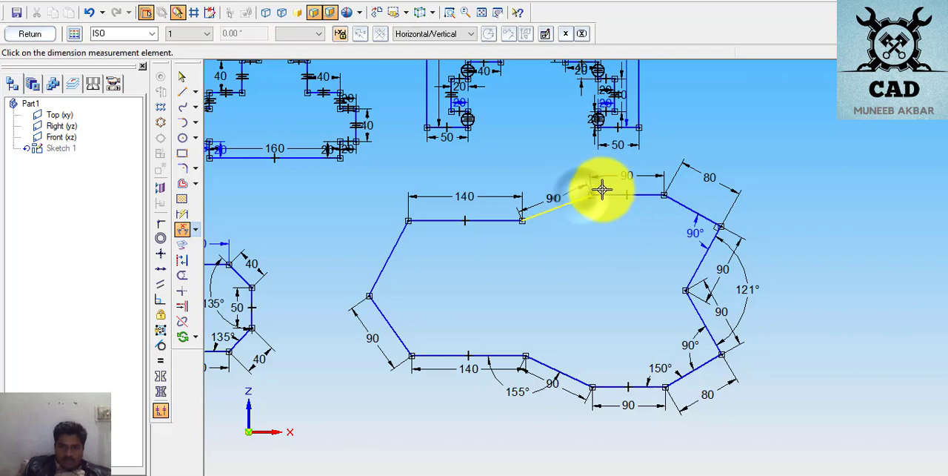
pyautogui.click(602, 195)
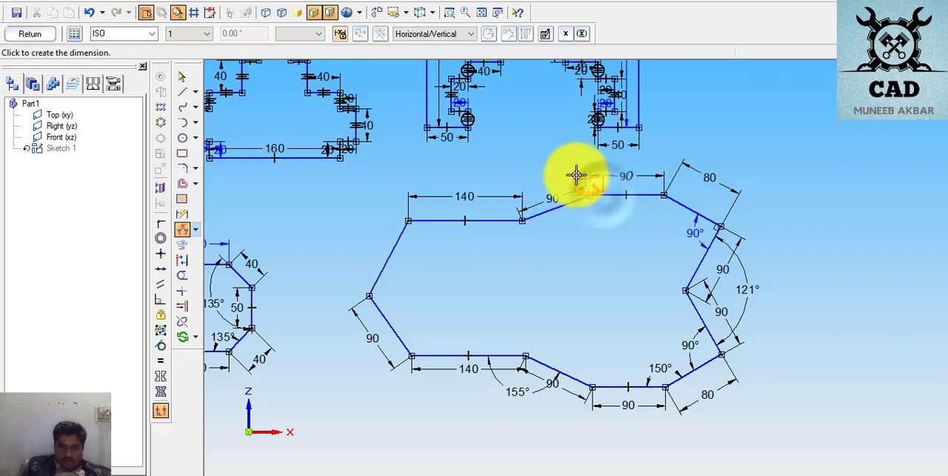
pyautogui.rightClick(576, 174)
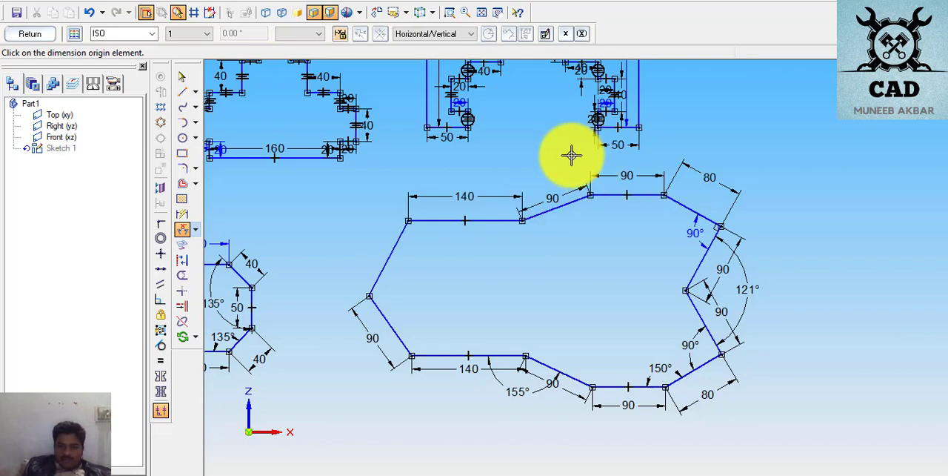
# - Dimension the angle between the upper 90 mm sloped edge and the topmost 90 mm horizontal edge, and set it to 155°
pyautogui.scroll(3, 578, 158)
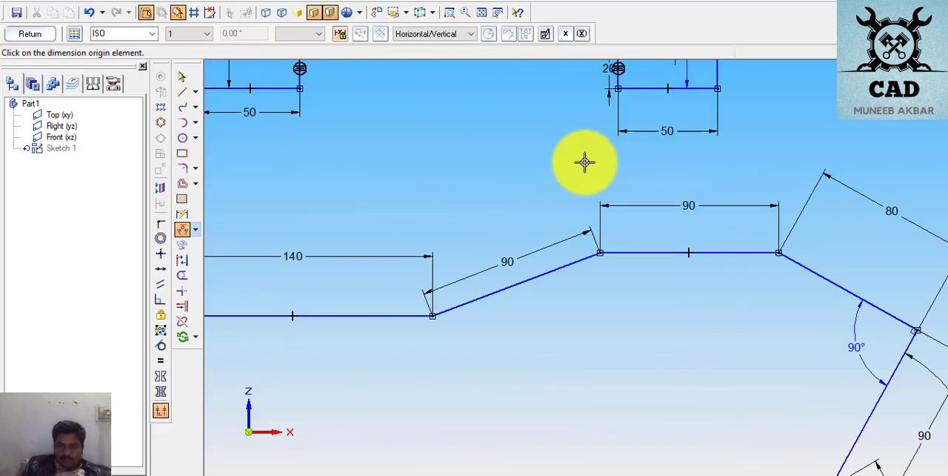
pyautogui.scroll(1, 584, 162)
pyautogui.click(588, 280)
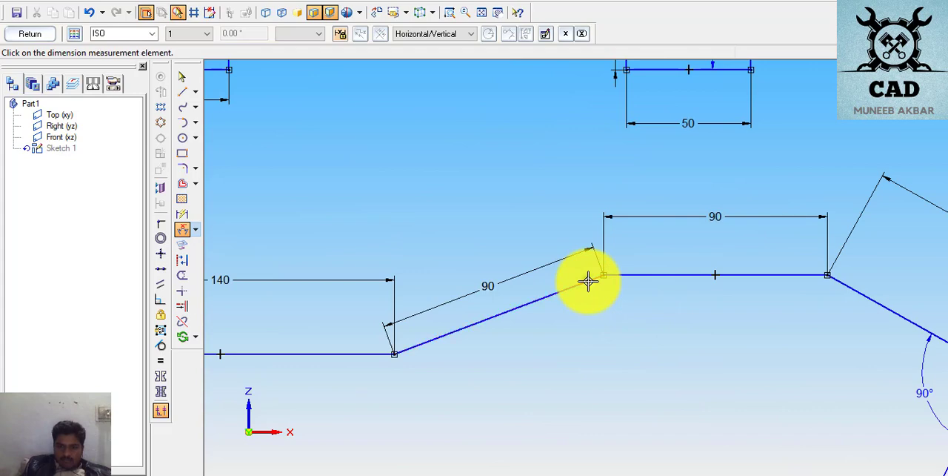
pyautogui.click(588, 280)
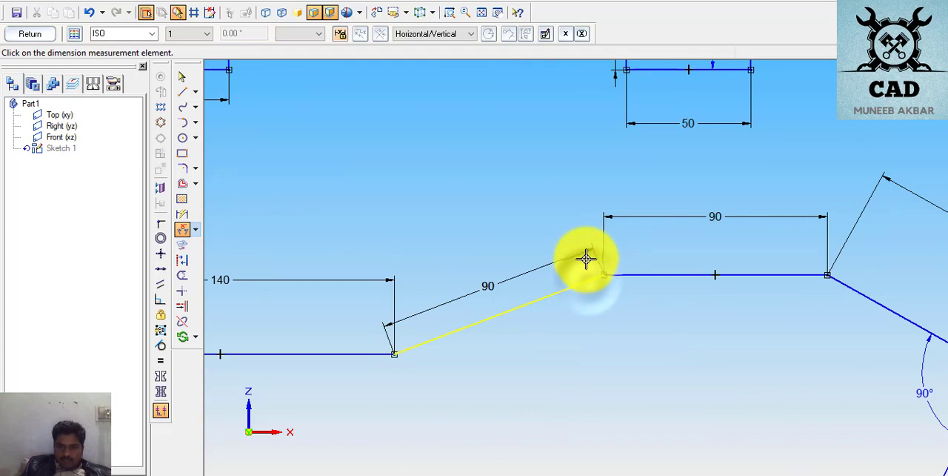
pyautogui.click(634, 271)
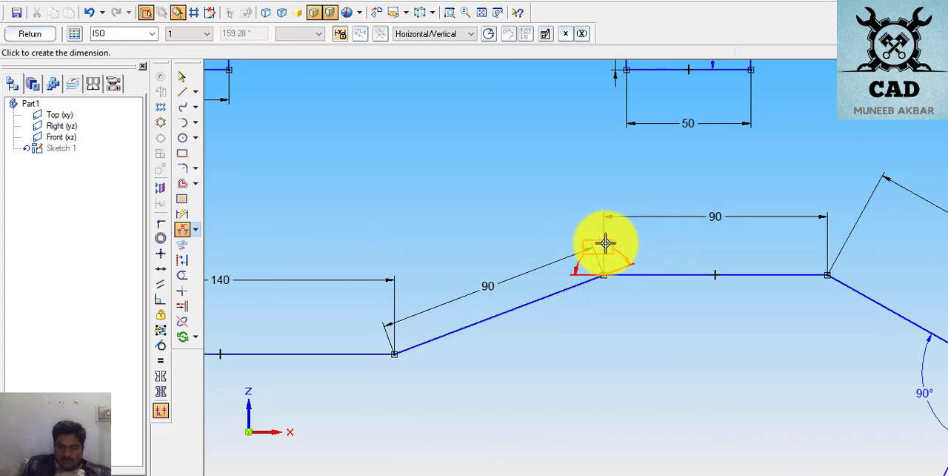
pyautogui.click(582, 222)
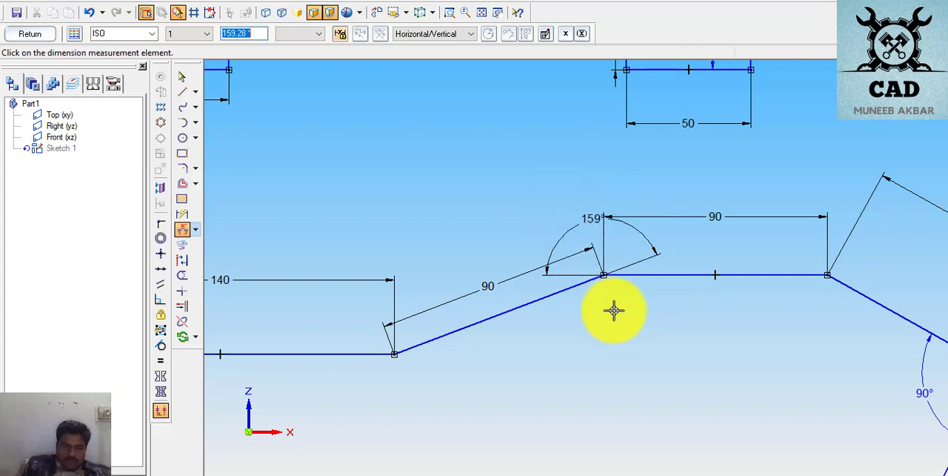
pyautogui.press('Return')
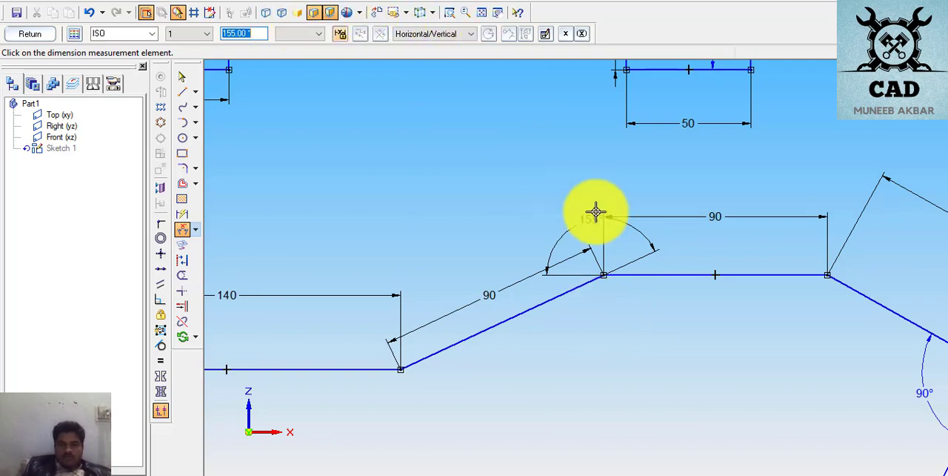
# - Check the remaining corner angles against the exercise drawing in the PDF and return to the sketch
pyautogui.scroll(-1, 807, 440)
pyautogui.scroll(-2, 805, 443)
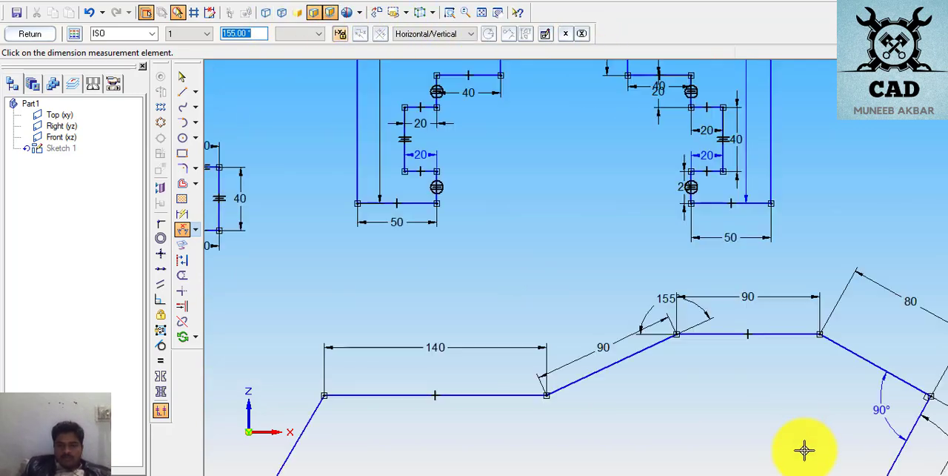
pyautogui.scroll(2, 437, 192)
pyautogui.scroll(-2, 437, 191)
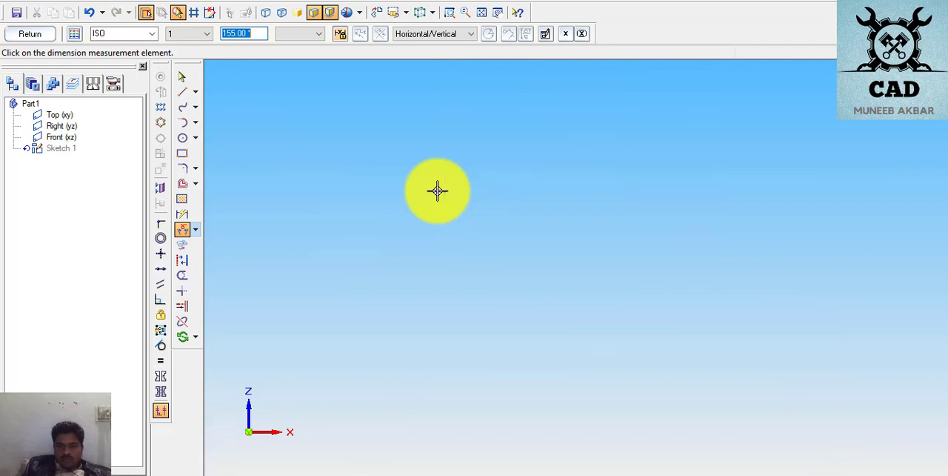
pyautogui.scroll(1, 460, 420)
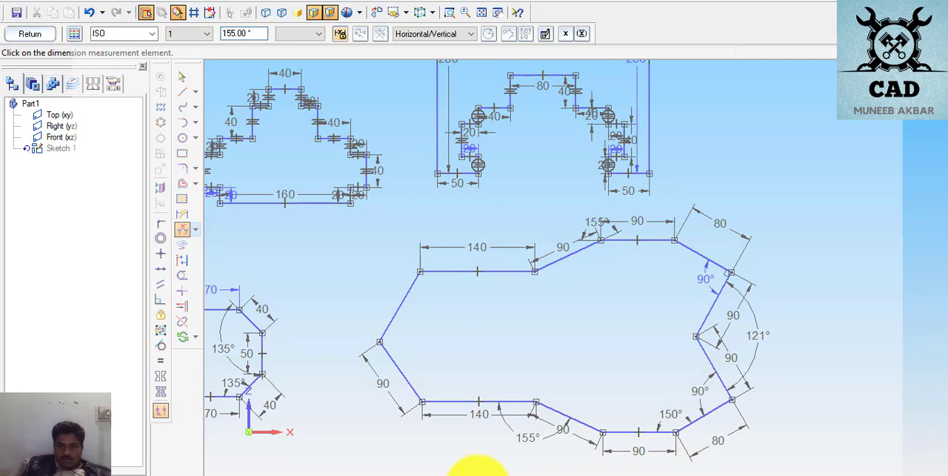
pyautogui.click(478, 468)
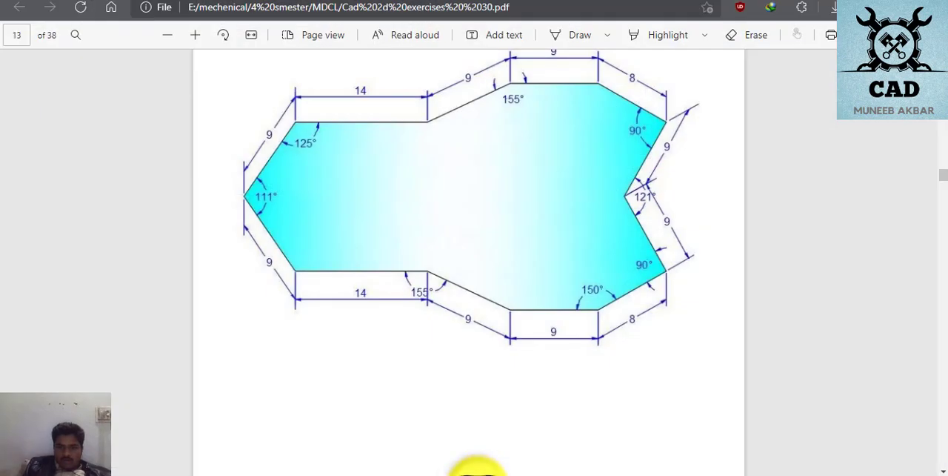
pyautogui.click(477, 468)
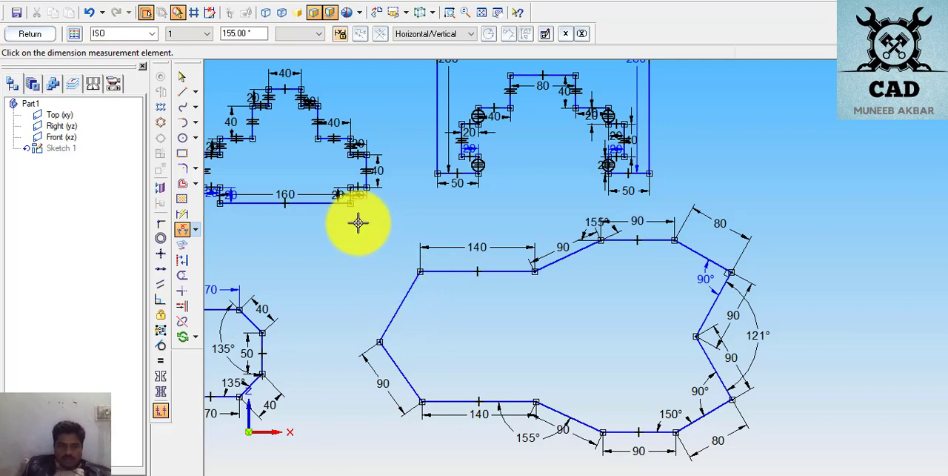
# - Dimension the angle between the upper-left sloped edge and the upper 140 mm horizontal edge, and try to set it to 125°
pyautogui.rightClick(320, 282)
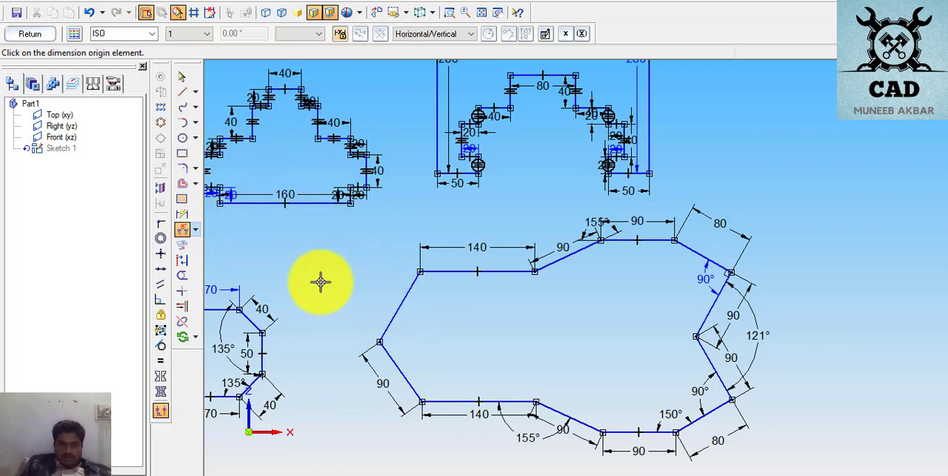
pyautogui.click(411, 294)
pyautogui.click(444, 272)
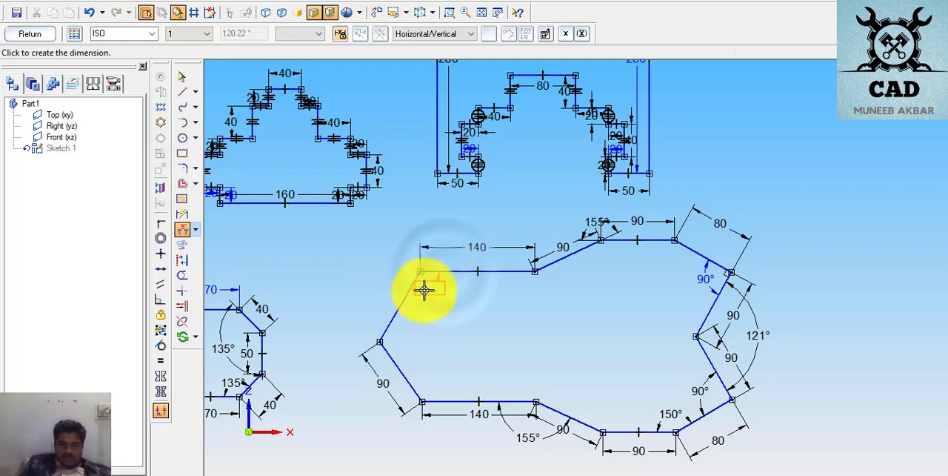
pyautogui.click(425, 290)
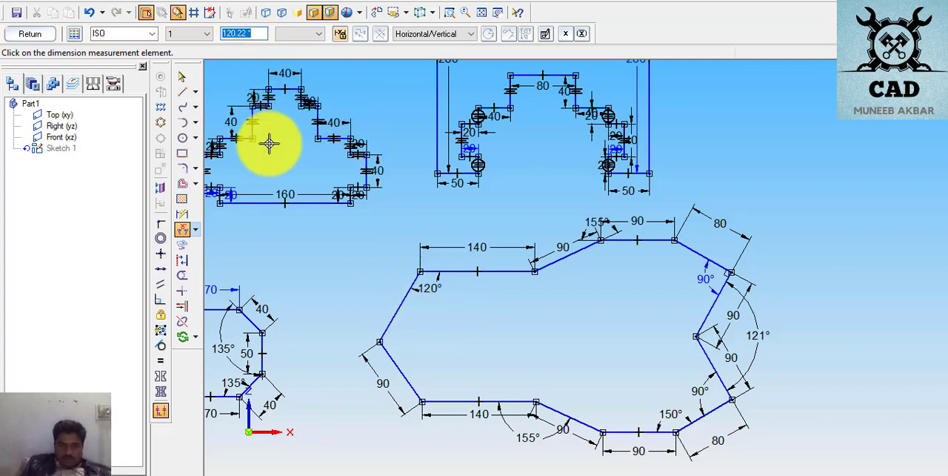
pyautogui.write('125')
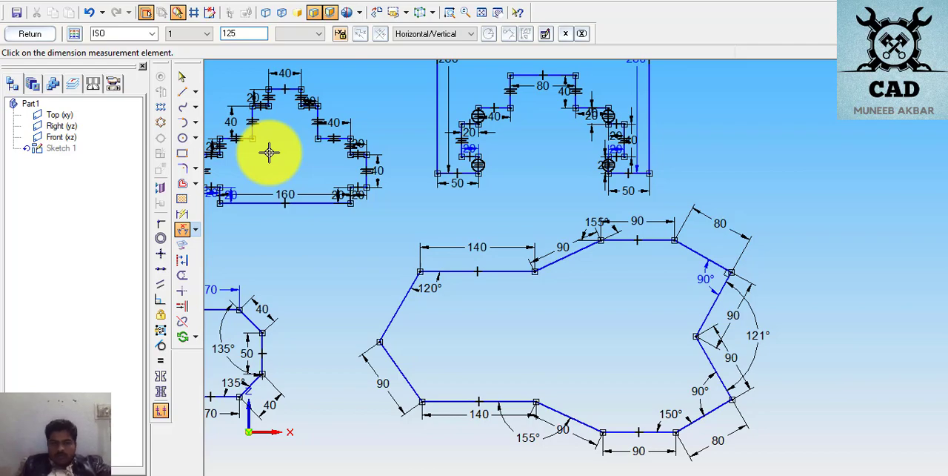
pyautogui.press('Return')
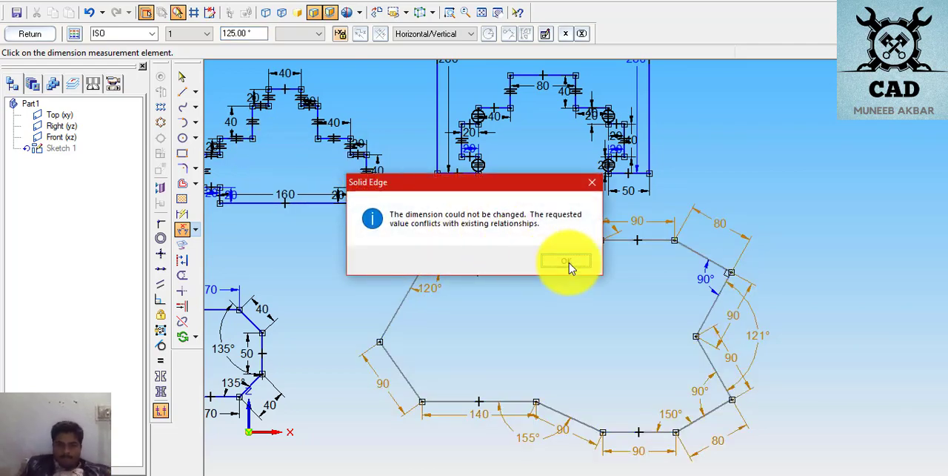
pyautogui.click(567, 262)
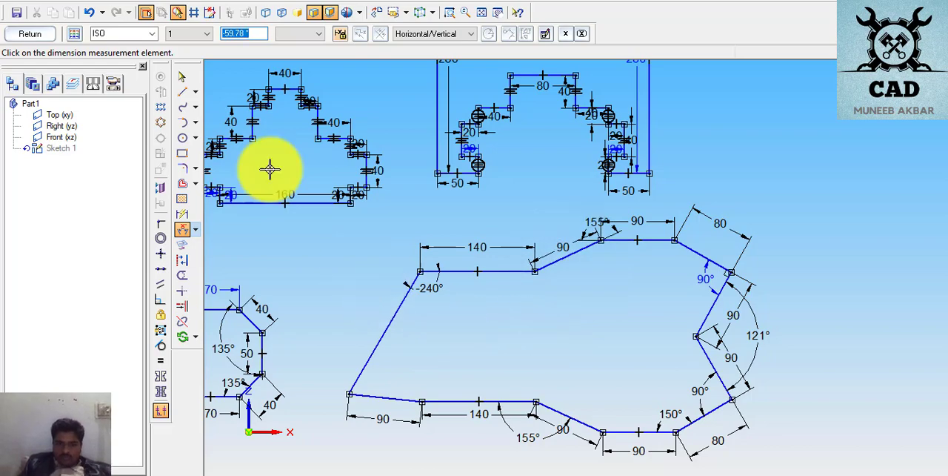
# - Delete the angle dimension at the outline's upper-left corner, and undo both the deletion and the preceding angle change
pyautogui.click(183, 78)
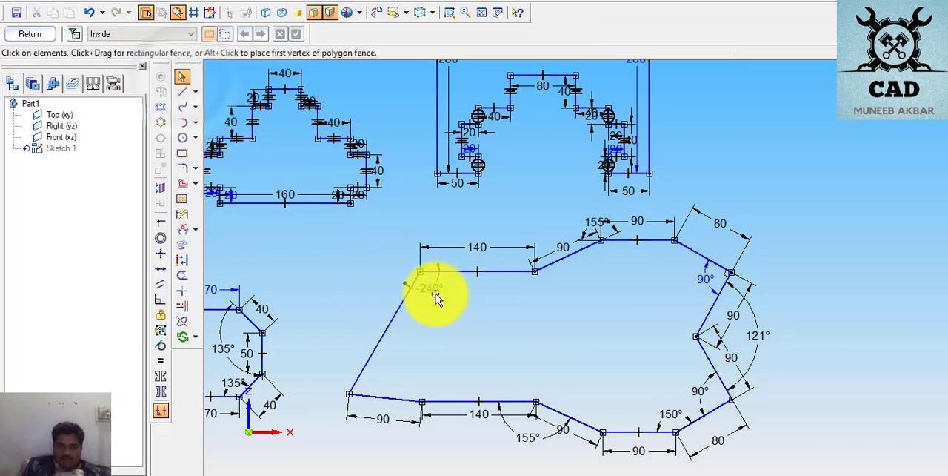
pyautogui.click(434, 291)
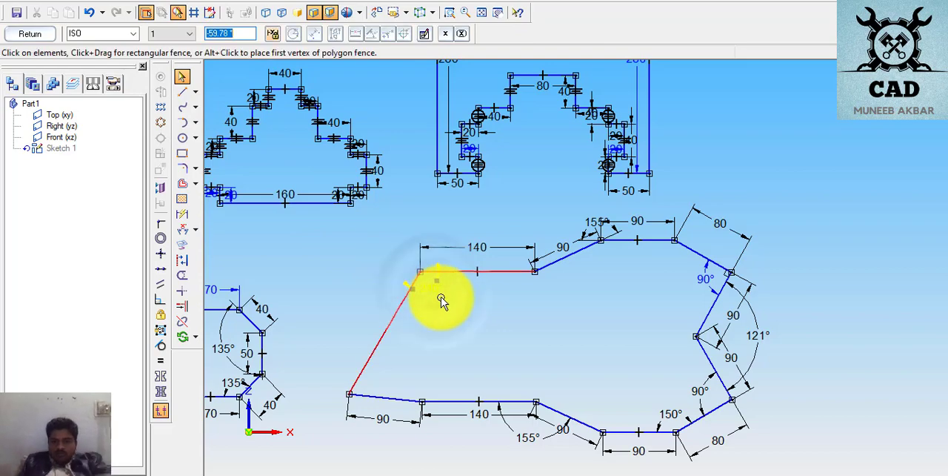
pyautogui.press('Delete')
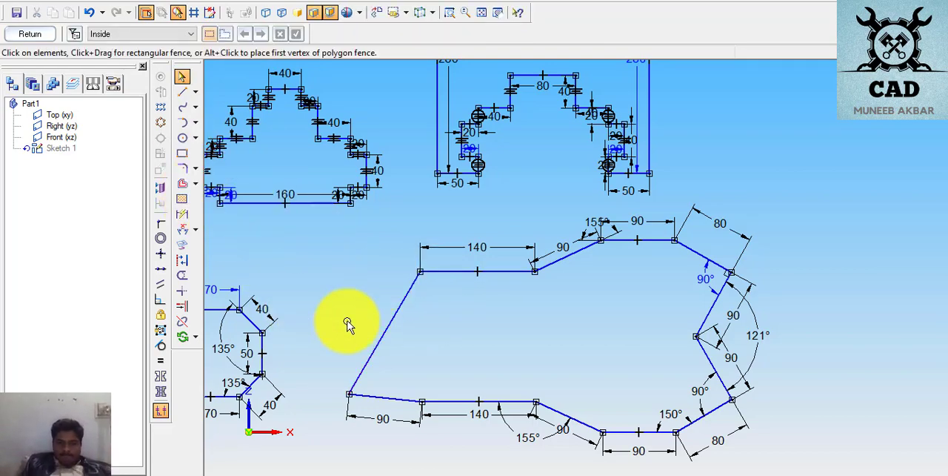
pyautogui.click(92, 16)
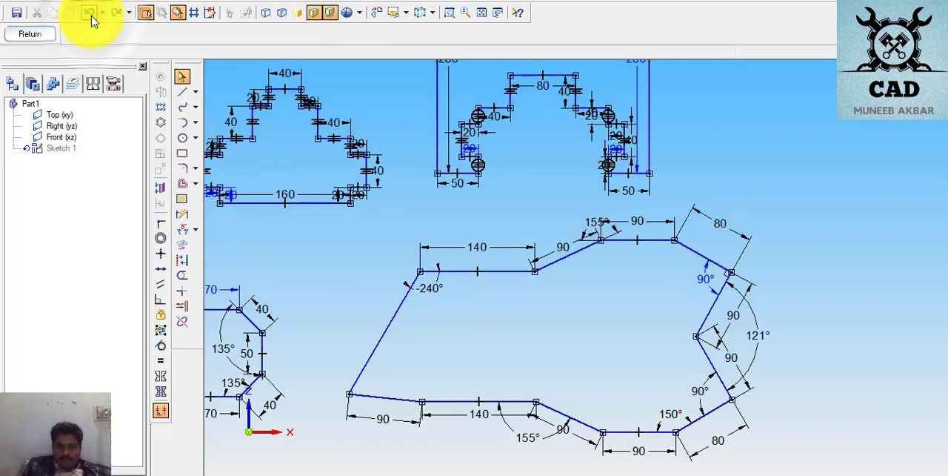
pyautogui.click(91, 16)
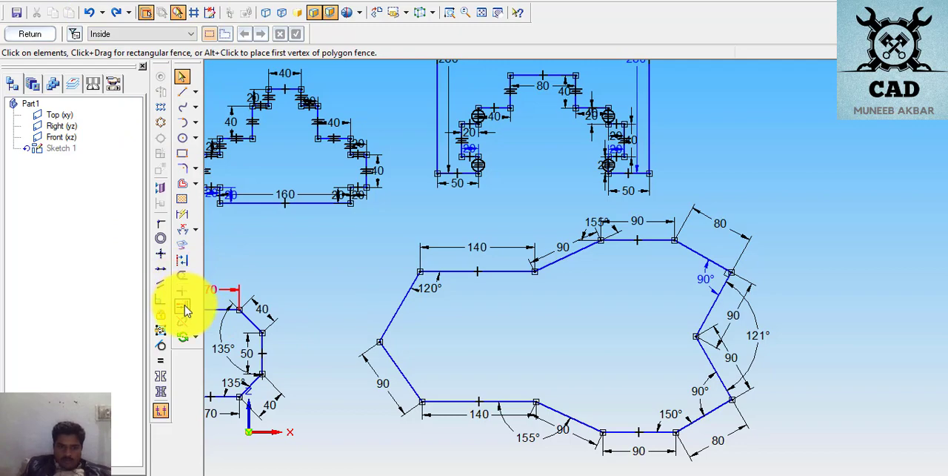
# - Try again to set the existing angle dimension at the outline's upper-left corner to 125°
pyautogui.click(184, 236)
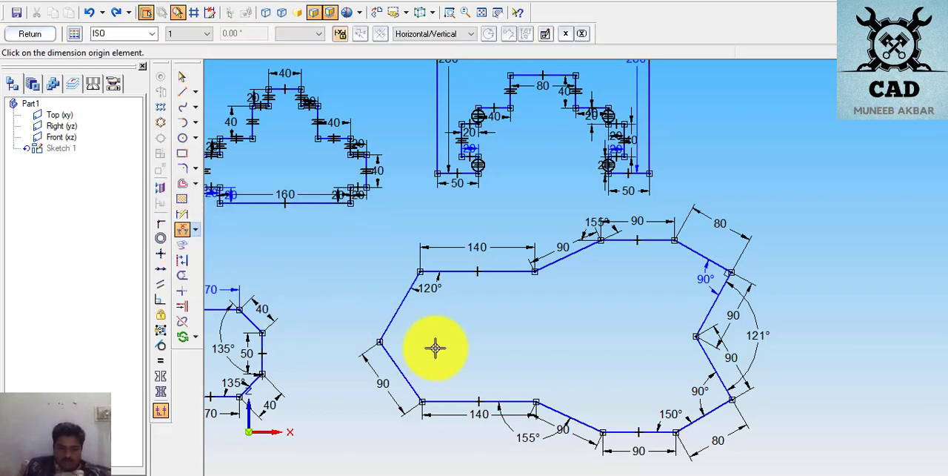
pyautogui.click(183, 79)
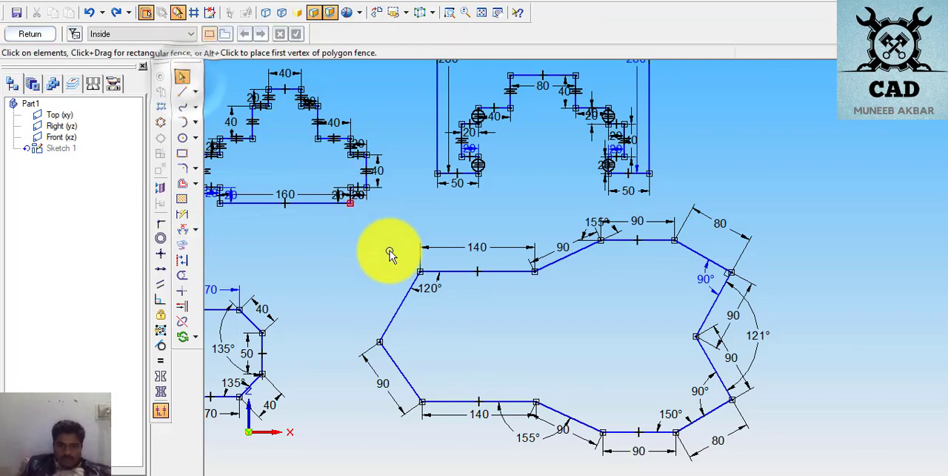
pyautogui.click(435, 302)
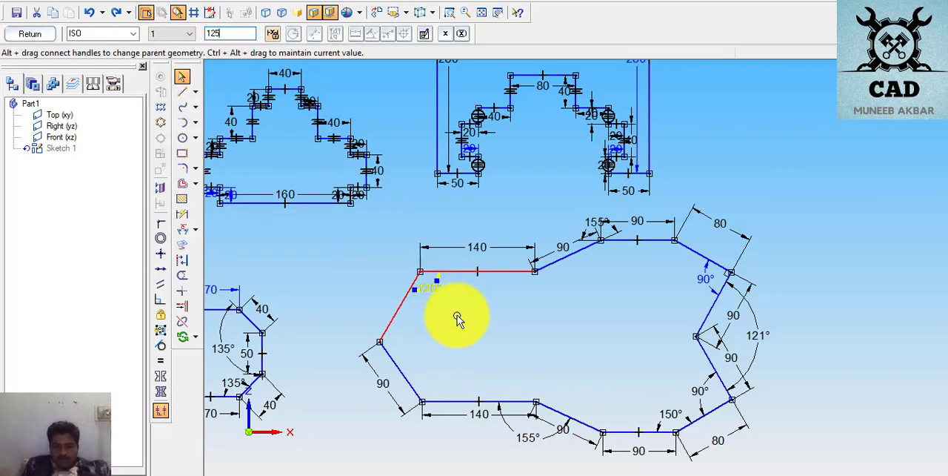
pyautogui.press('Return')
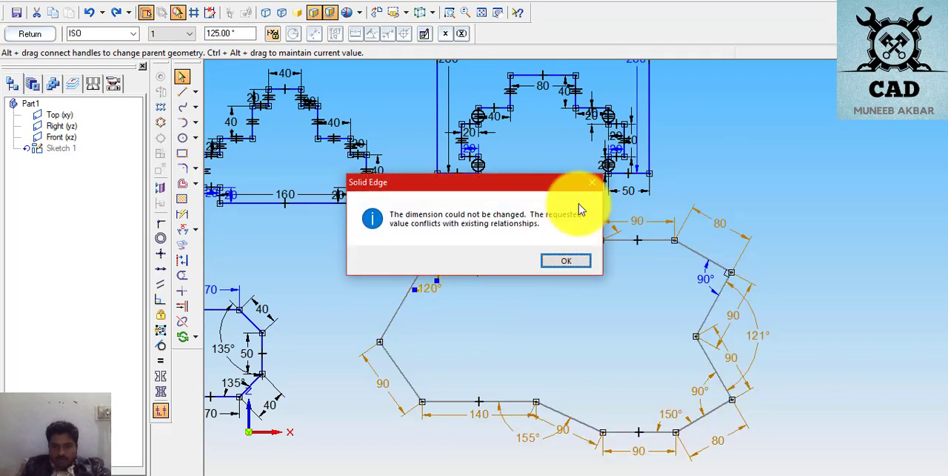
pyautogui.click(597, 183)
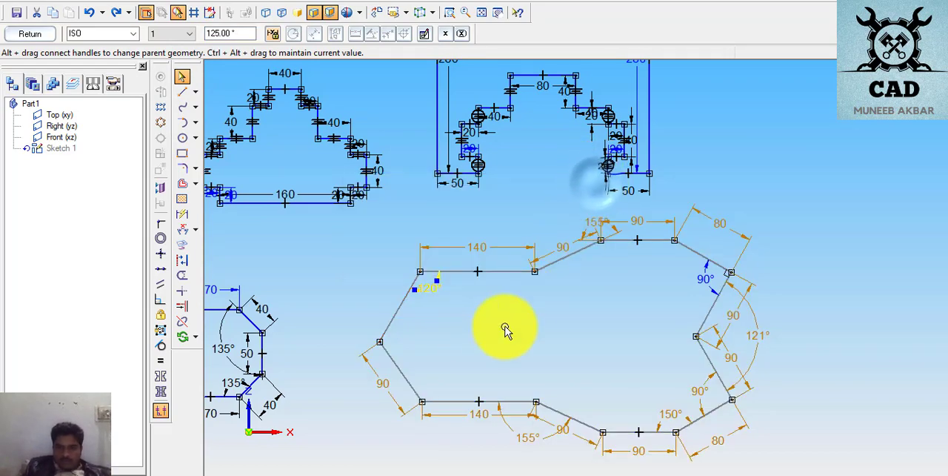
pyautogui.click(494, 343)
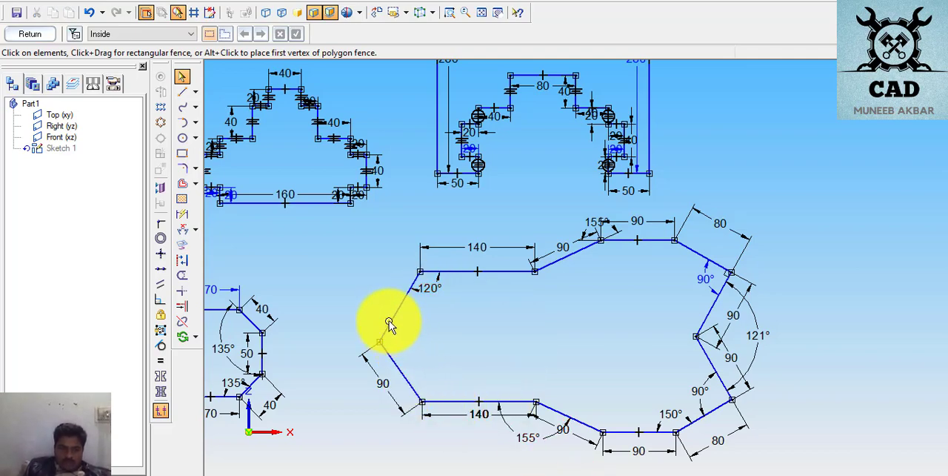
# - Dimension the length of the outline's upper-left sloped edge and set it to 90 mm
pyautogui.click(182, 213)
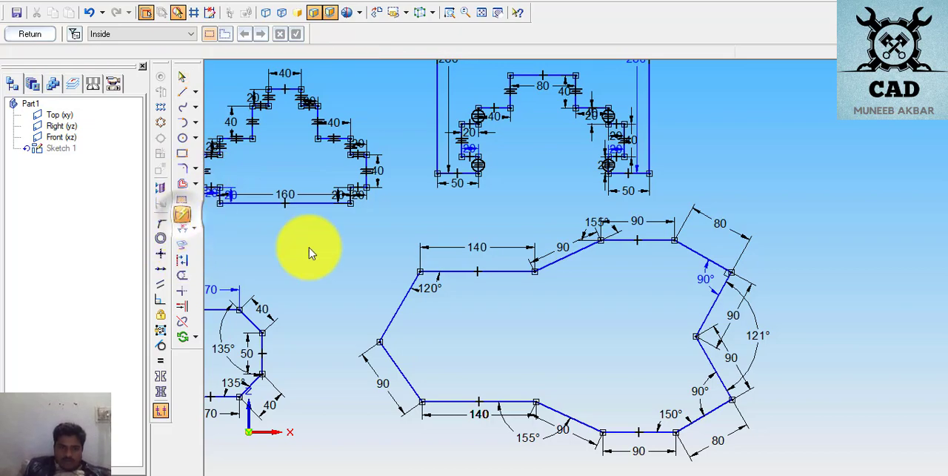
pyautogui.click(399, 303)
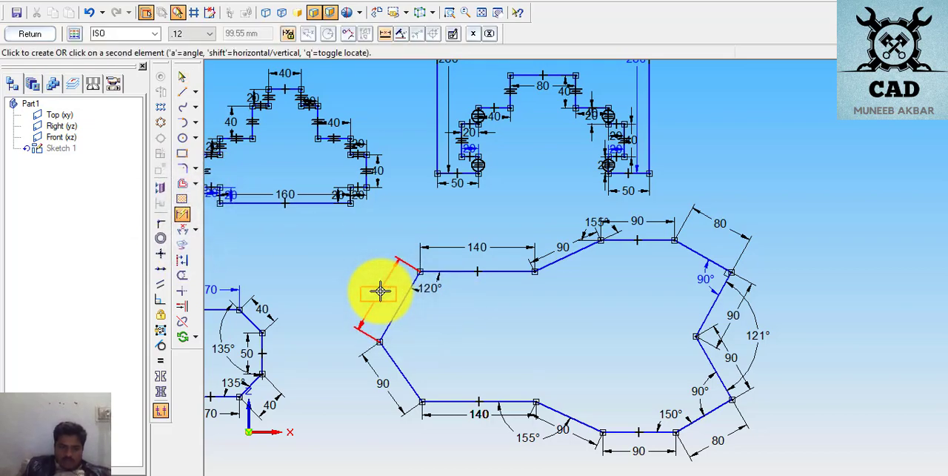
pyautogui.click(380, 290)
pyautogui.click(457, 347)
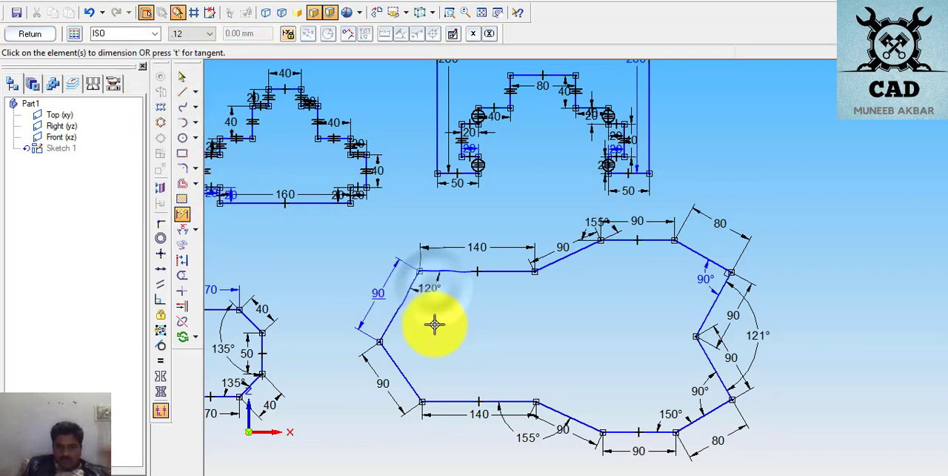
# - Delete the angle dimension at the outline's upper-left corner and the length dimension of its upper-left sloped edge
pyautogui.click(425, 289)
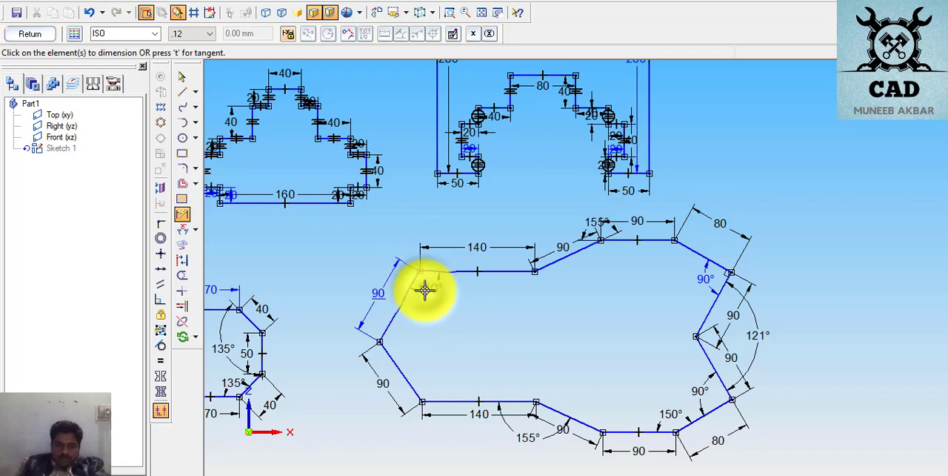
pyautogui.click(182, 76)
pyautogui.click(433, 288)
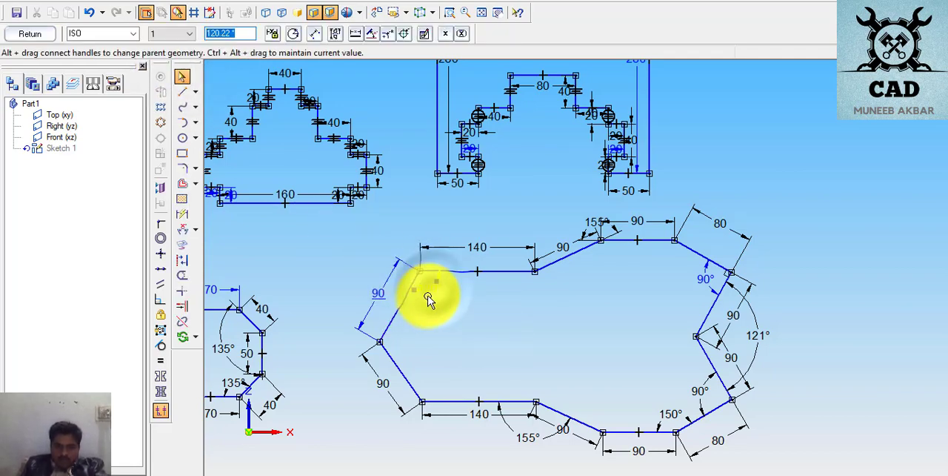
pyautogui.press('Delete')
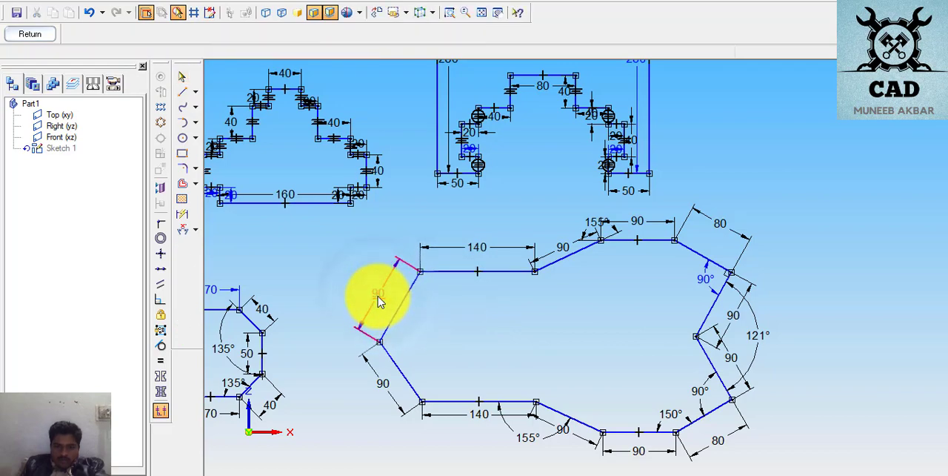
pyautogui.click(378, 298)
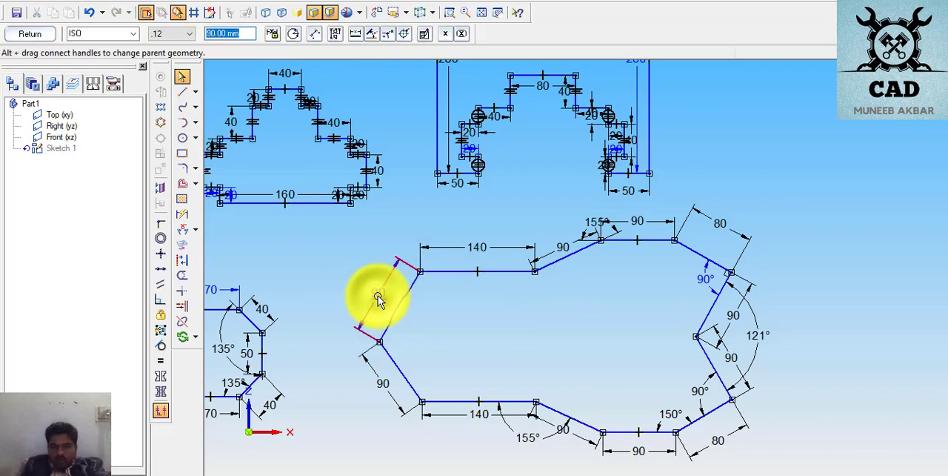
pyautogui.press('Escape')
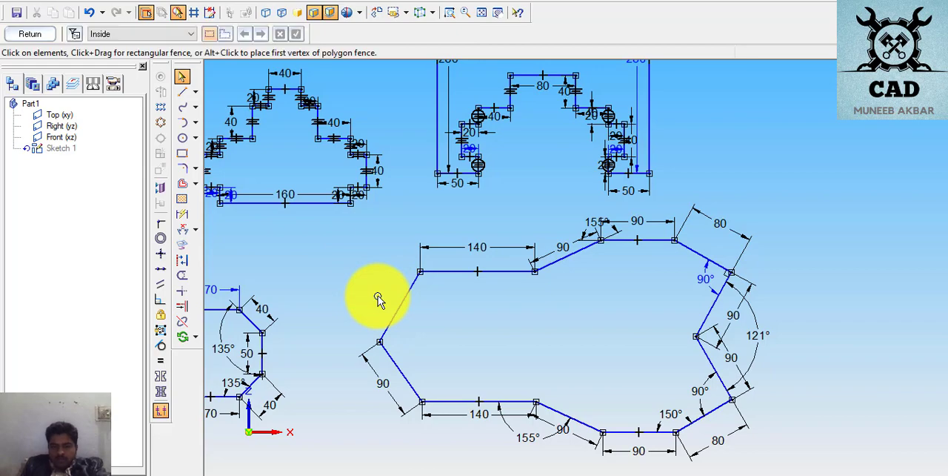
# - Dimension the length of the outline's upper-left sloped edge again and set it to 90 mm
pyautogui.click(182, 216)
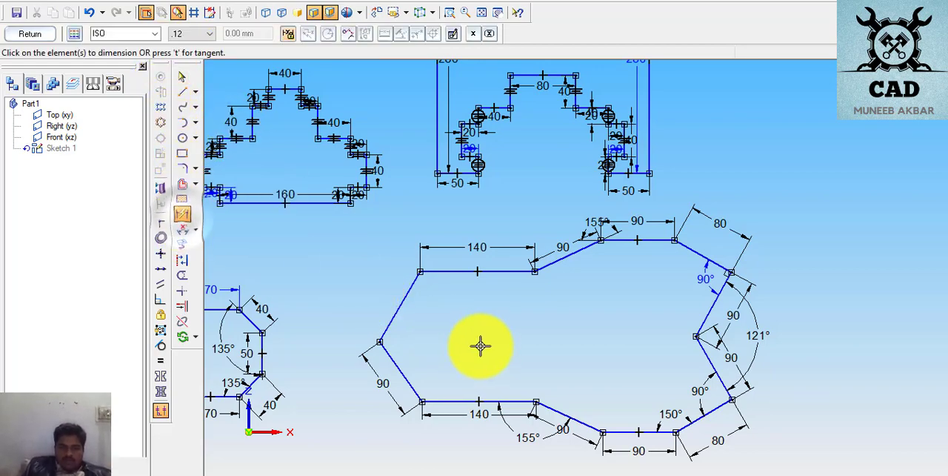
pyautogui.click(400, 298)
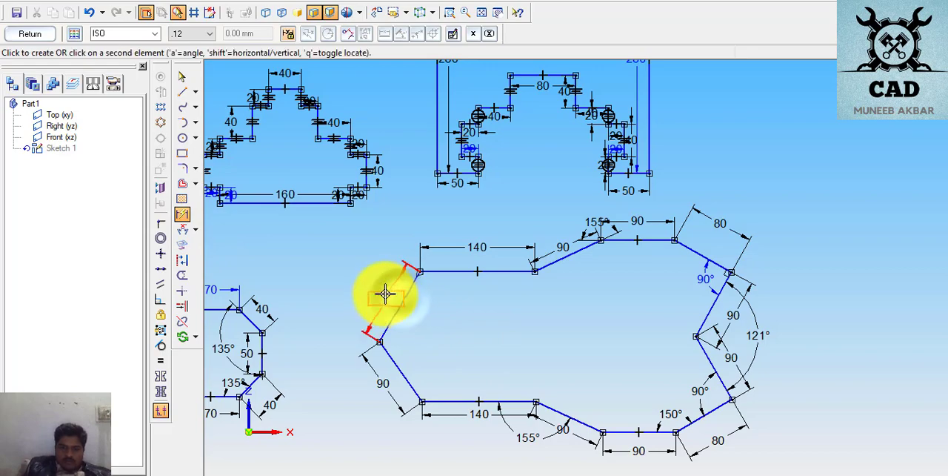
pyautogui.click(377, 290)
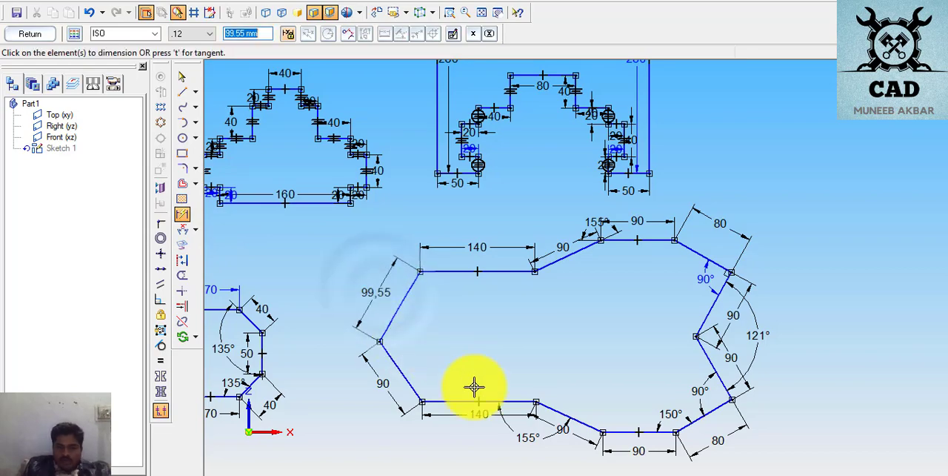
pyautogui.write('90')
pyautogui.press('Return')
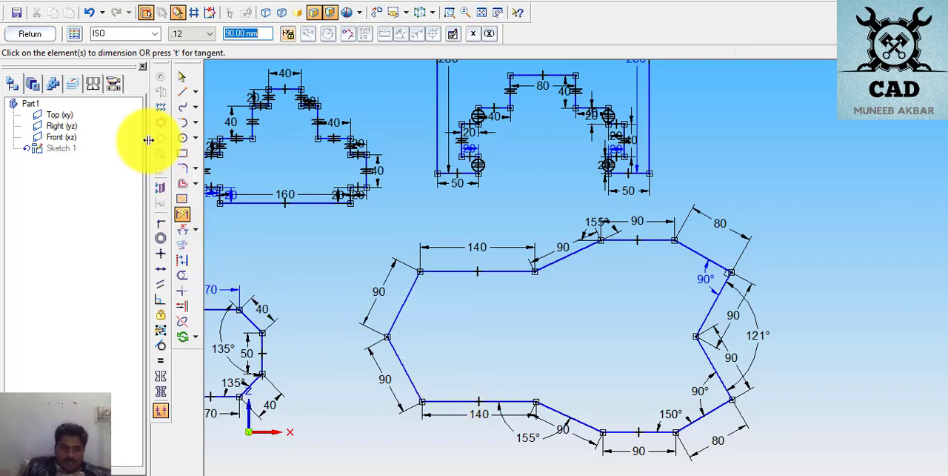
# - Dimension the angle between the outline's two left sloped edges and set it to 111°
pyautogui.click(183, 230)
pyautogui.click(397, 349)
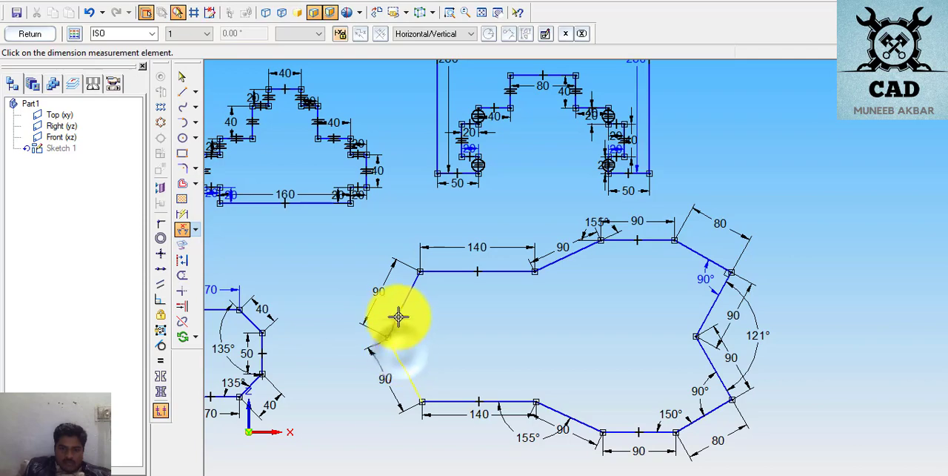
pyautogui.click(399, 317)
pyautogui.click(419, 334)
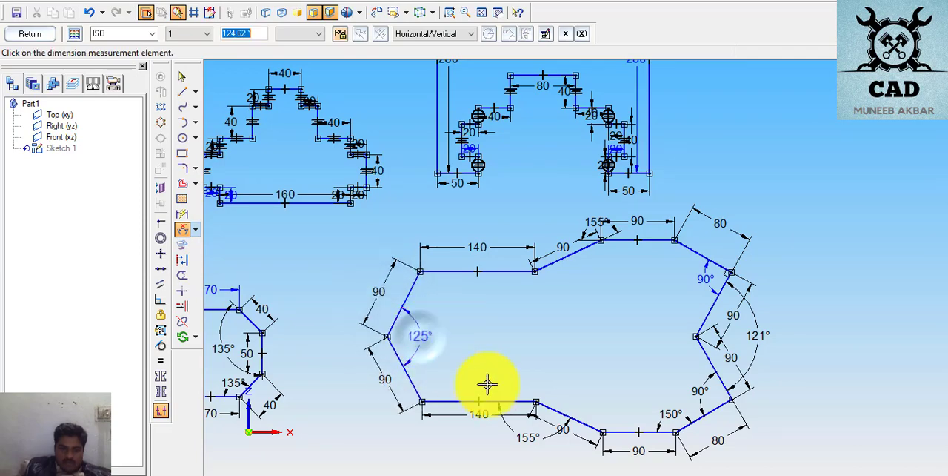
pyautogui.write('111.00')
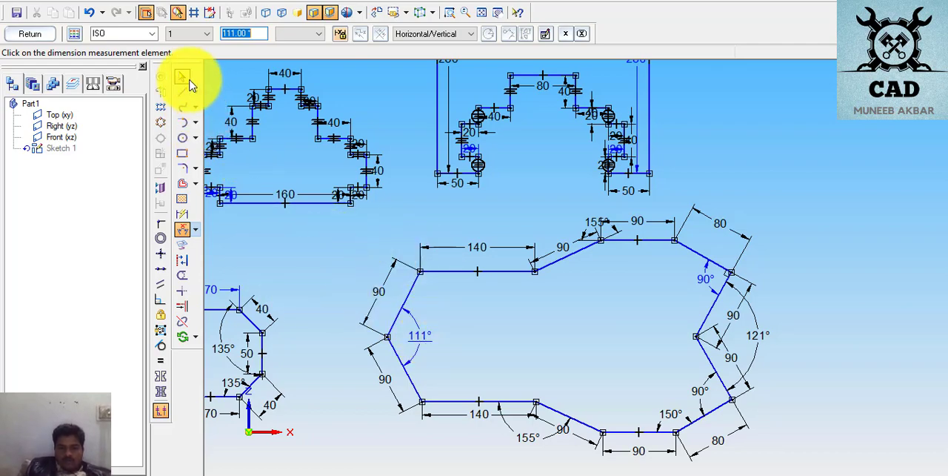
# - Dimension the angle between the upper-left sloped edge and the upper 140 mm edge, and set it to 125°
pyautogui.rightClick(326, 277)
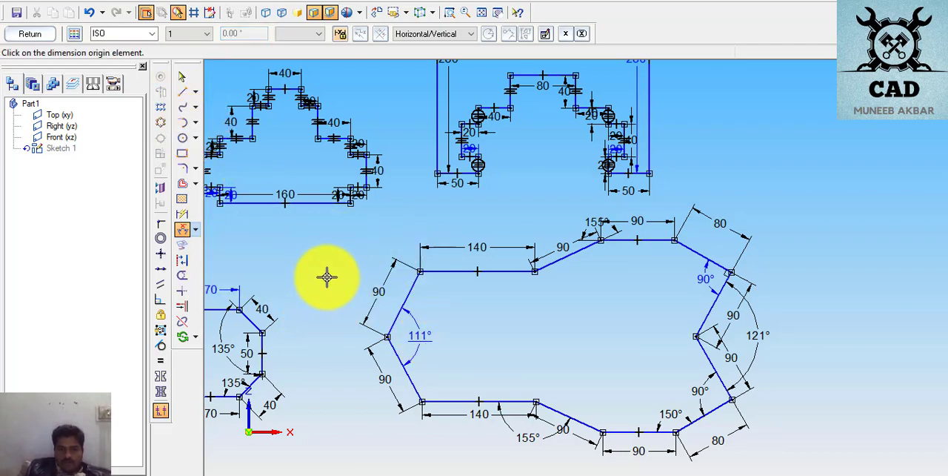
pyautogui.click(416, 285)
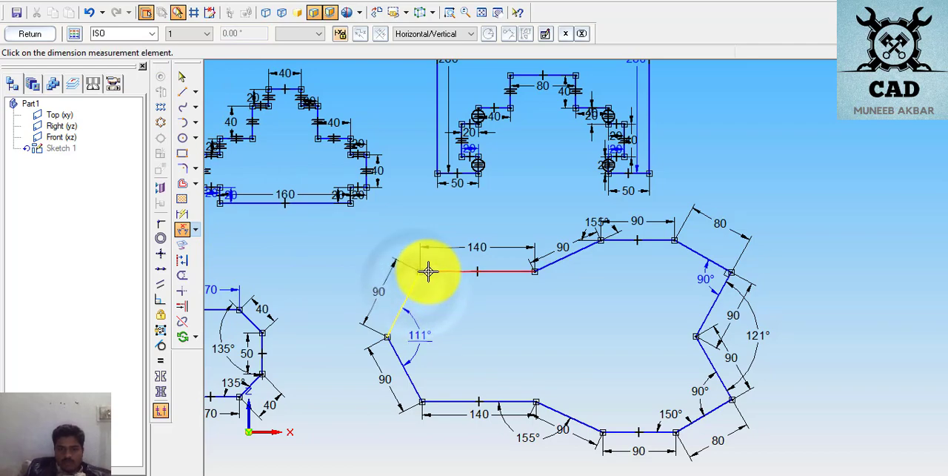
pyautogui.click(429, 271)
pyautogui.click(444, 296)
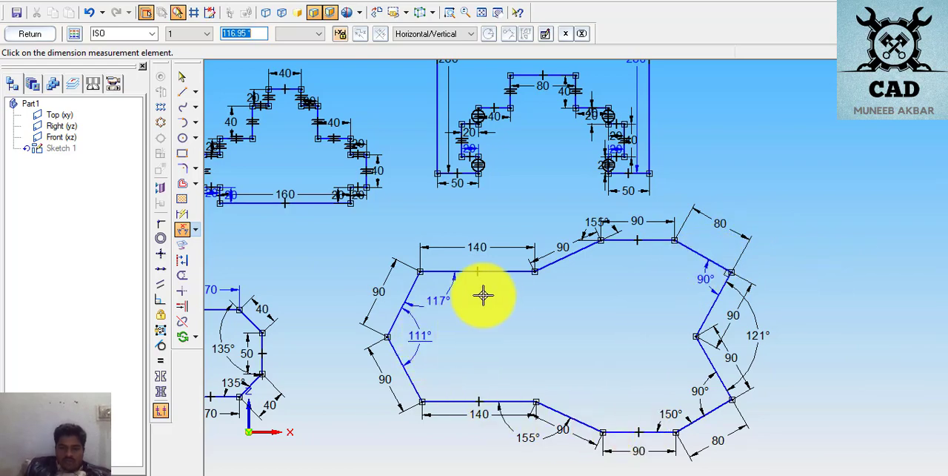
pyautogui.click(435, 309)
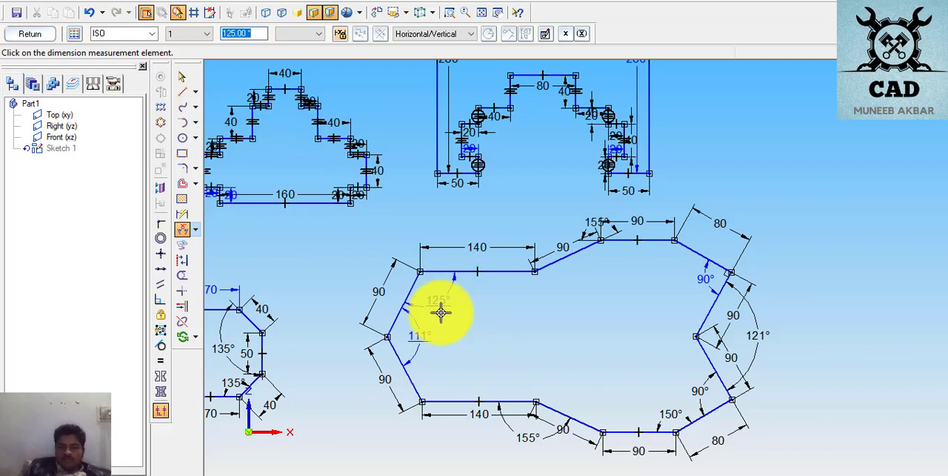
# - Delete the 125° and 111° angle dimensions at the outline's left end
pyautogui.click(184, 77)
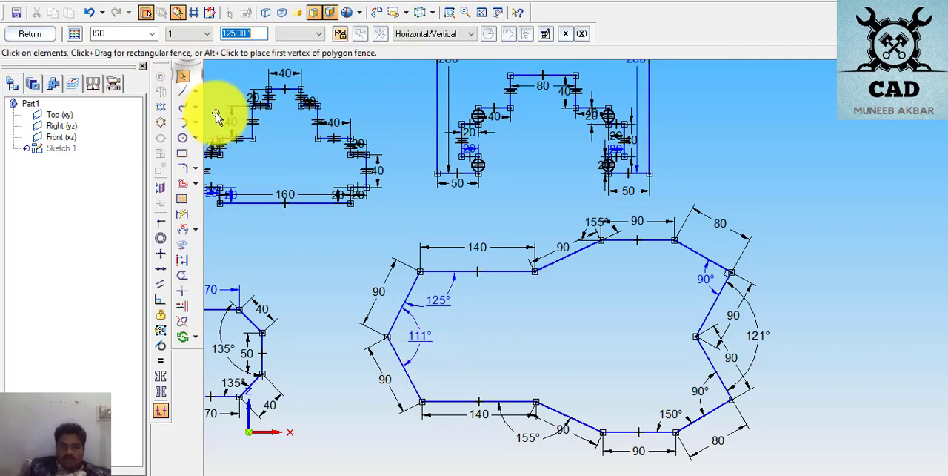
pyautogui.click(439, 315)
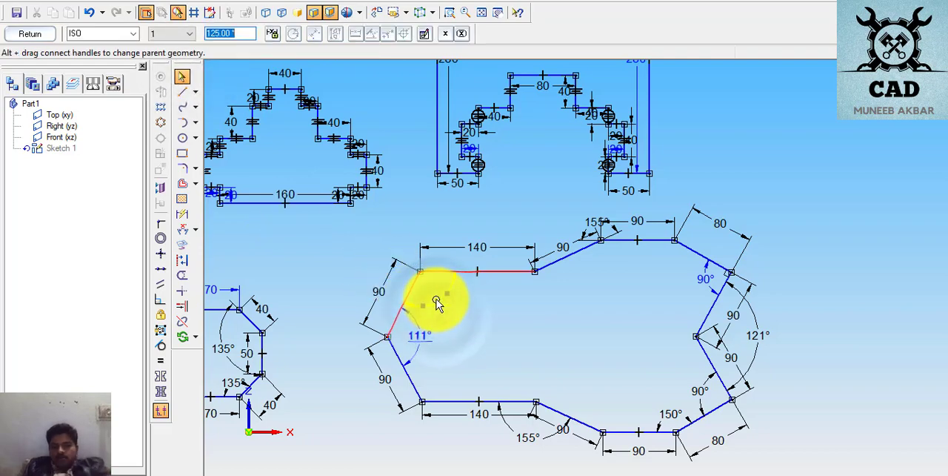
pyautogui.press('Delete')
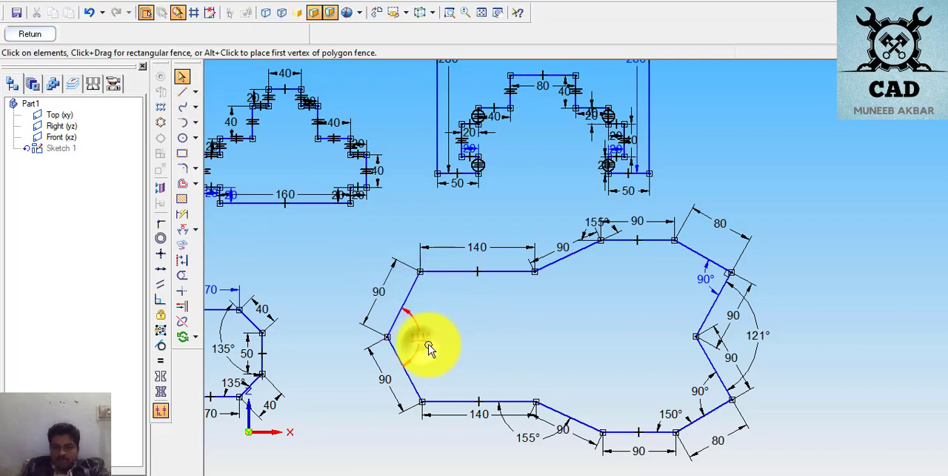
pyautogui.click(420, 339)
pyautogui.click(545, 341)
pyautogui.press('Delete')
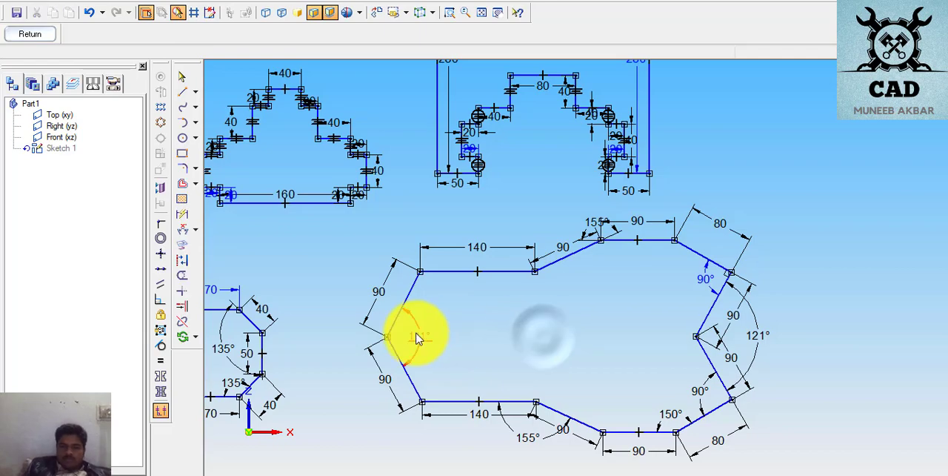
pyautogui.click(417, 334)
pyautogui.click(511, 335)
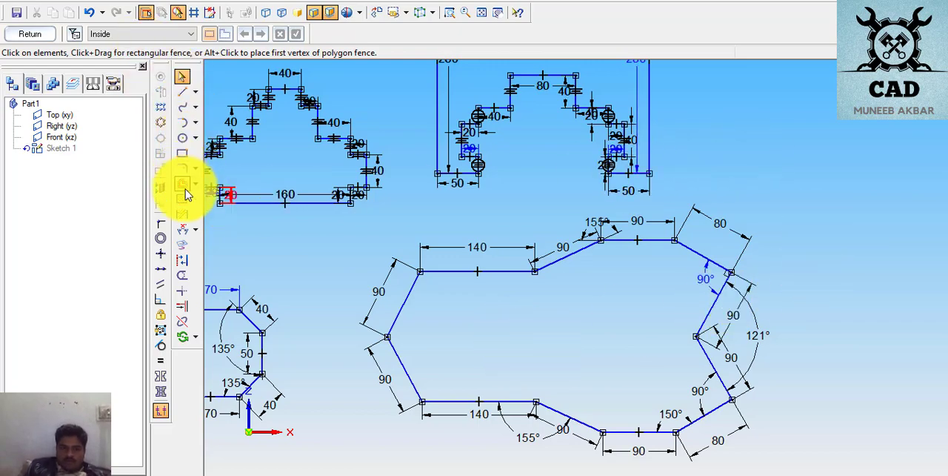
# - Fit all outlines in view and bring up an empty area of the sketch below them
pyautogui.moveTo(335, 222)
pyautogui.mouseDown()
pyautogui.moveTo(482, 269)
pyautogui.moveTo(894, 435)
pyautogui.mouseUp()
pyautogui.click(894, 431)
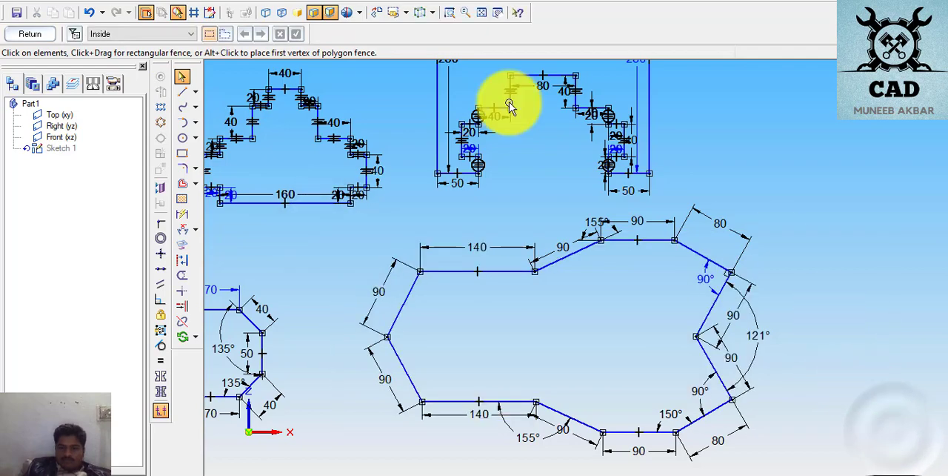
pyautogui.click(482, 14)
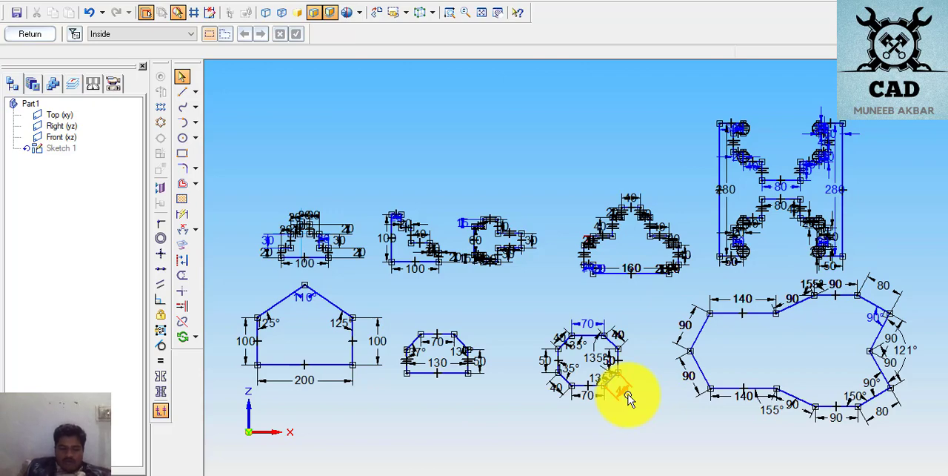
pyautogui.click(501, 15)
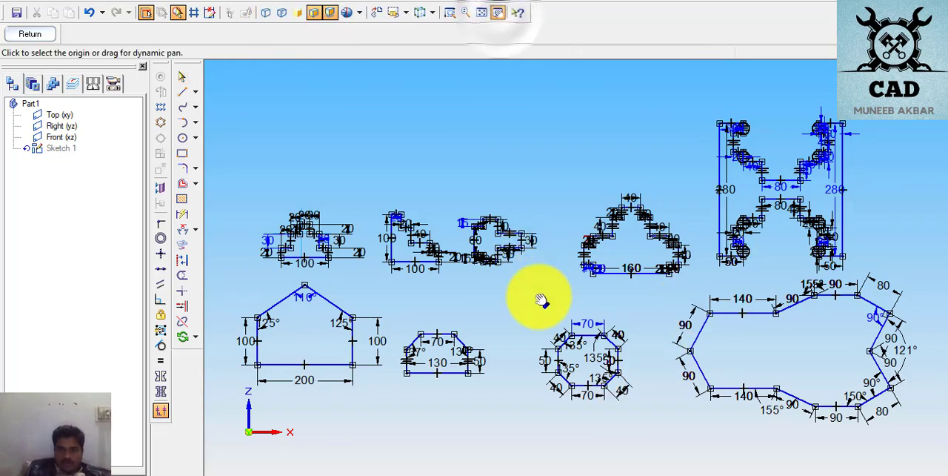
pyautogui.moveTo(539, 294)
pyautogui.mouseDown()
pyautogui.moveTo(539, 89)
pyautogui.moveTo(529, 143)
pyautogui.mouseUp()
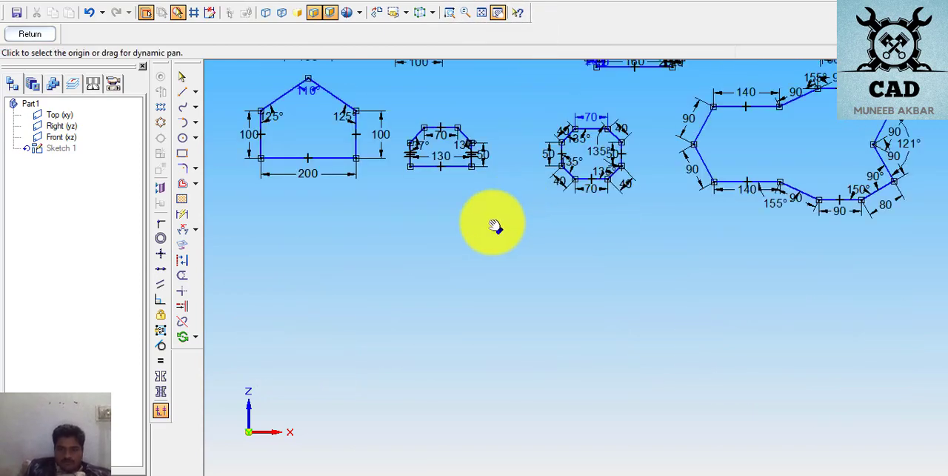
pyautogui.click(469, 243)
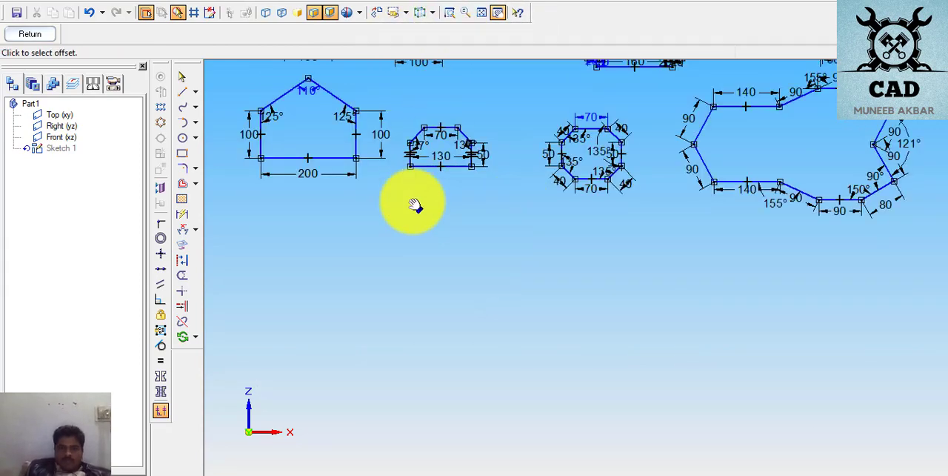
pyautogui.click(423, 265)
pyautogui.moveTo(428, 264)
pyautogui.mouseDown()
pyautogui.moveTo(442, 263)
pyautogui.moveTo(459, 220)
pyautogui.mouseUp()
pyautogui.click(457, 217)
pyautogui.click(540, 317)
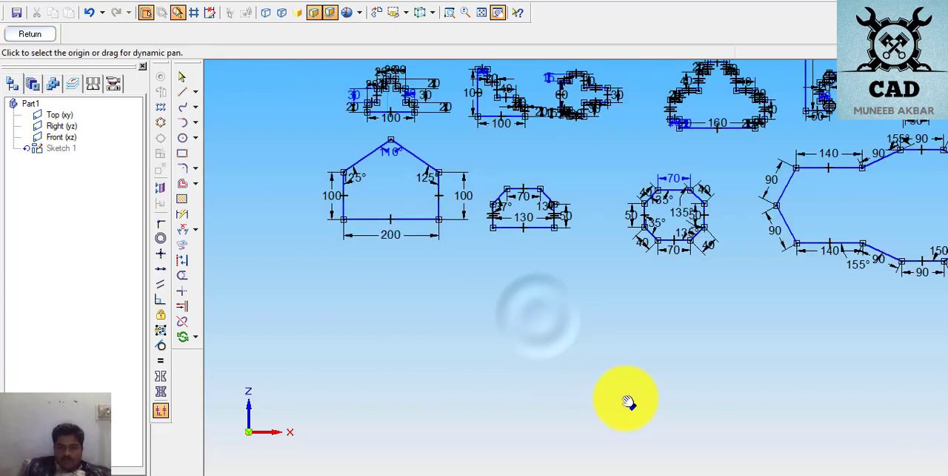
pyautogui.moveTo(628, 401)
pyautogui.mouseDown()
pyautogui.moveTo(553, 310)
pyautogui.moveTo(481, 260)
pyautogui.moveTo(506, 311)
pyautogui.moveTo(511, 301)
pyautogui.mouseUp()
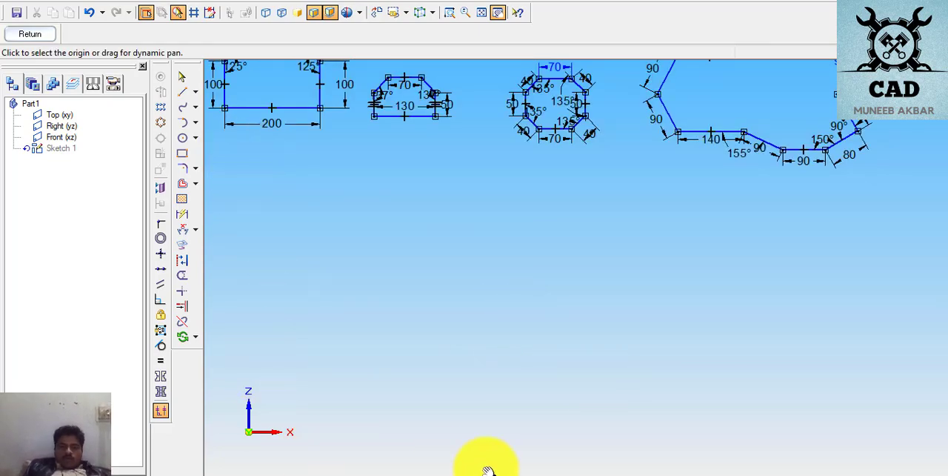
# - Switch to the exercises PDF and examine the dimensioned plate drawing with two circular holes on page 14
pyautogui.click(485, 475)
pyautogui.scroll(-10, 498, 191)
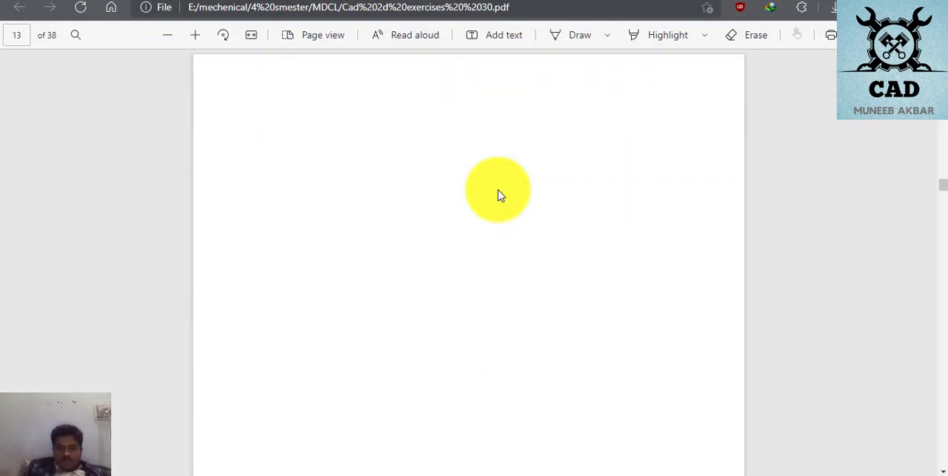
pyautogui.scroll(-8, 499, 195)
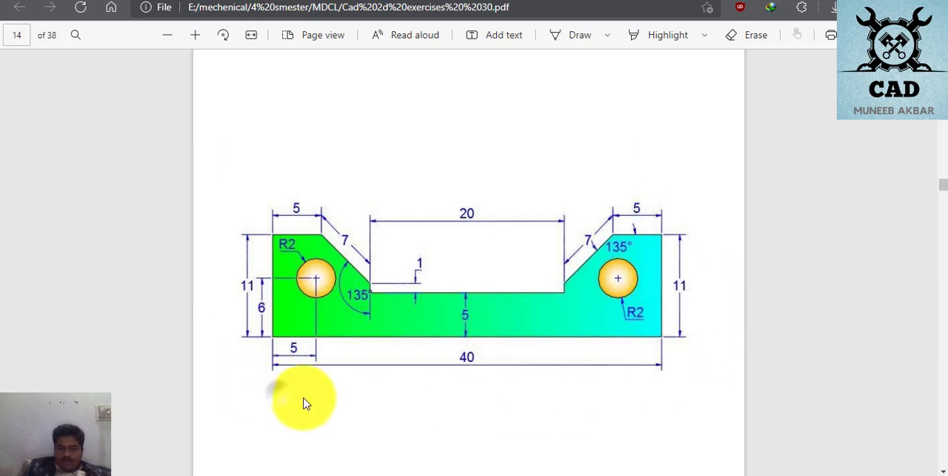
pyautogui.scroll(10, 456, 302)
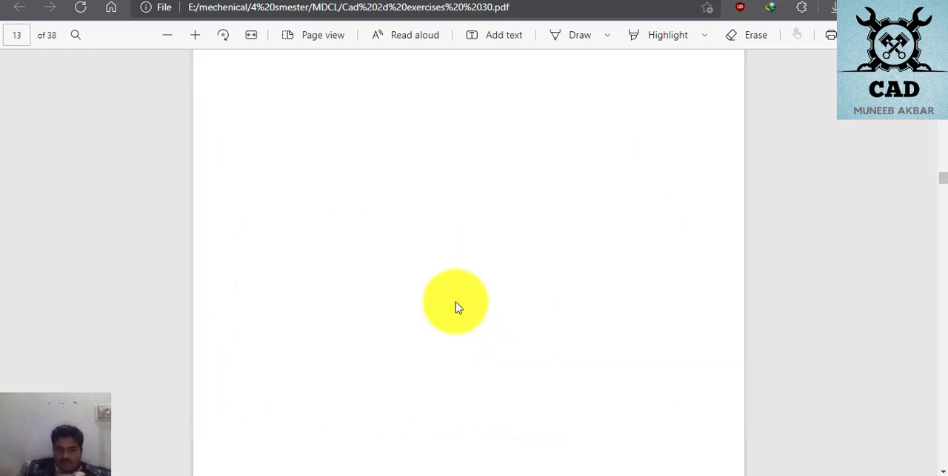
pyautogui.scroll(-10, 455, 301)
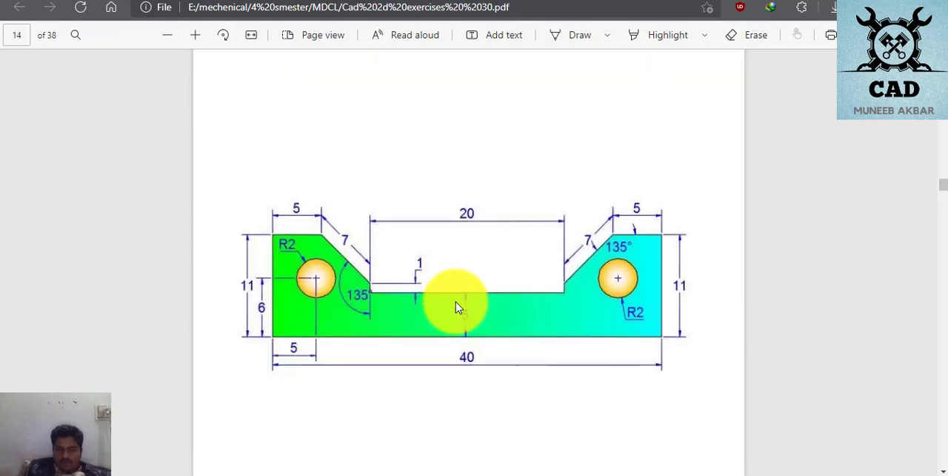
pyautogui.scroll(-1, 452, 307)
pyautogui.scroll(3, 448, 314)
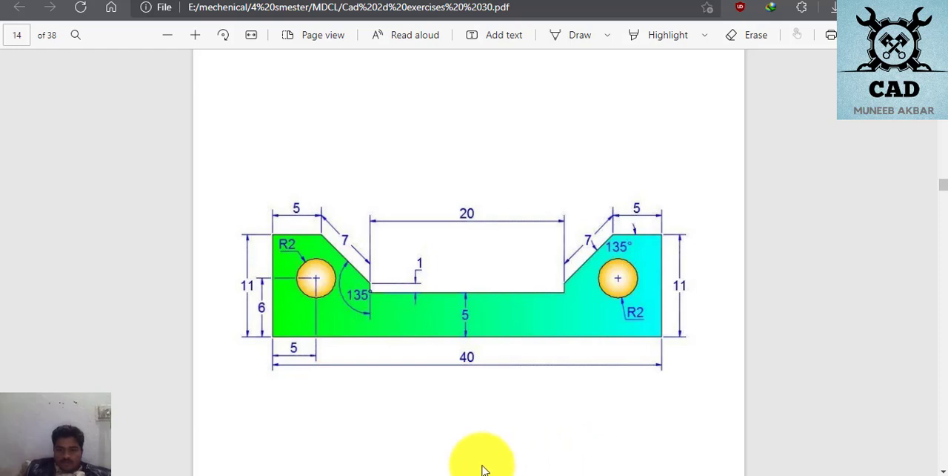
# - Back in the CAD sketch, draw the closed notched plate outline below the existing profiles, about 394 mm wide and 116 mm high, with sloped notch sides
pyautogui.click(460, 474)
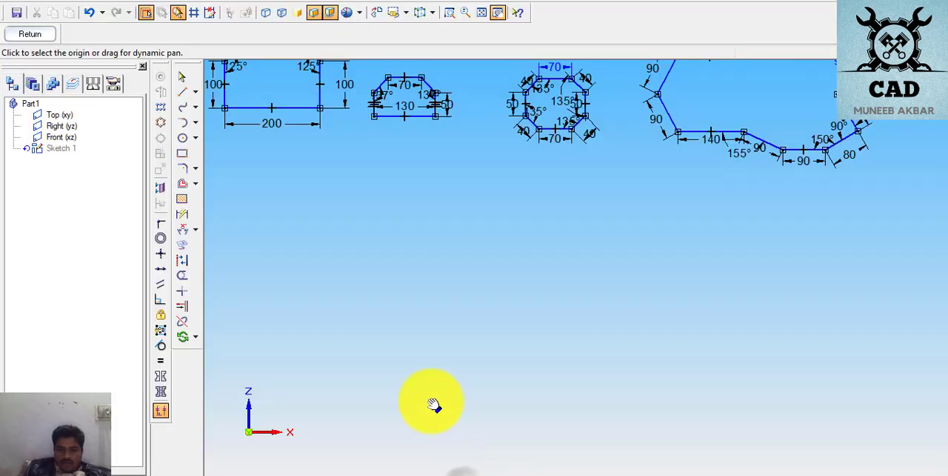
pyautogui.click(189, 88)
pyautogui.click(418, 346)
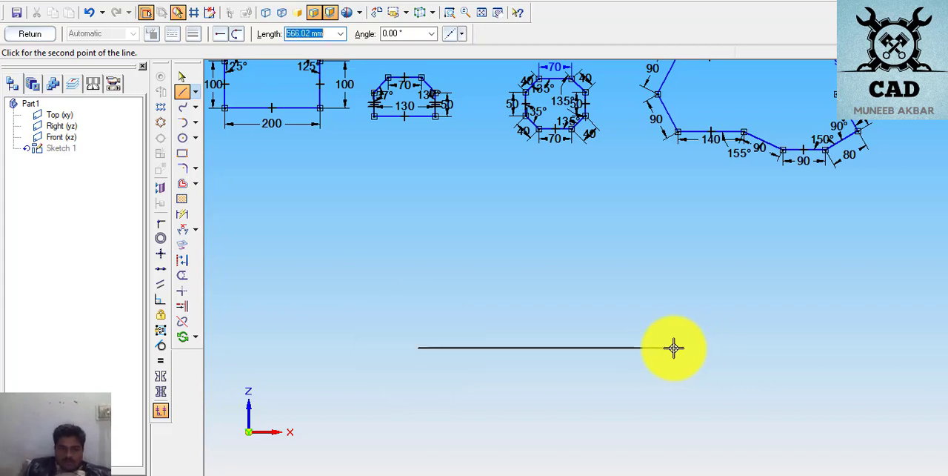
pyautogui.click(604, 348)
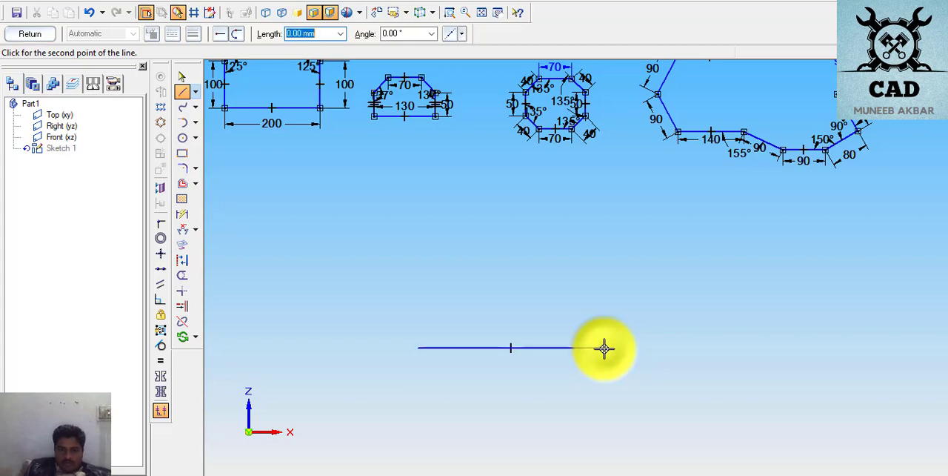
pyautogui.click(589, 291)
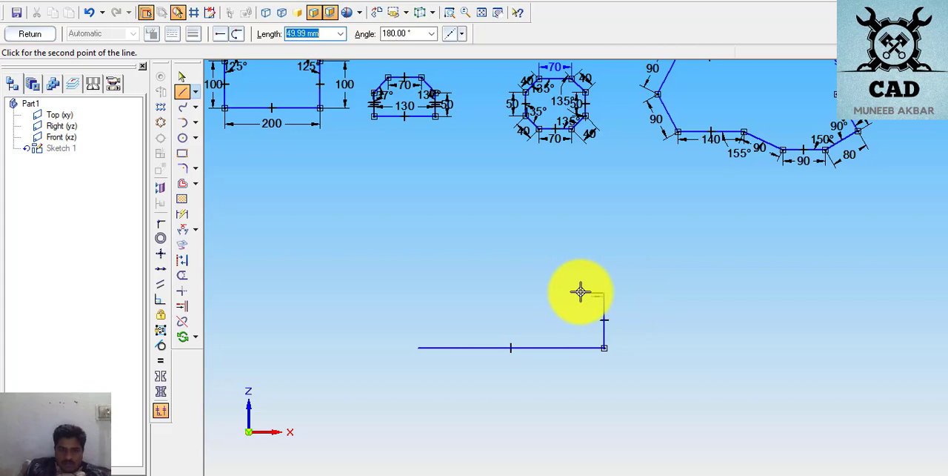
pyautogui.click(582, 293)
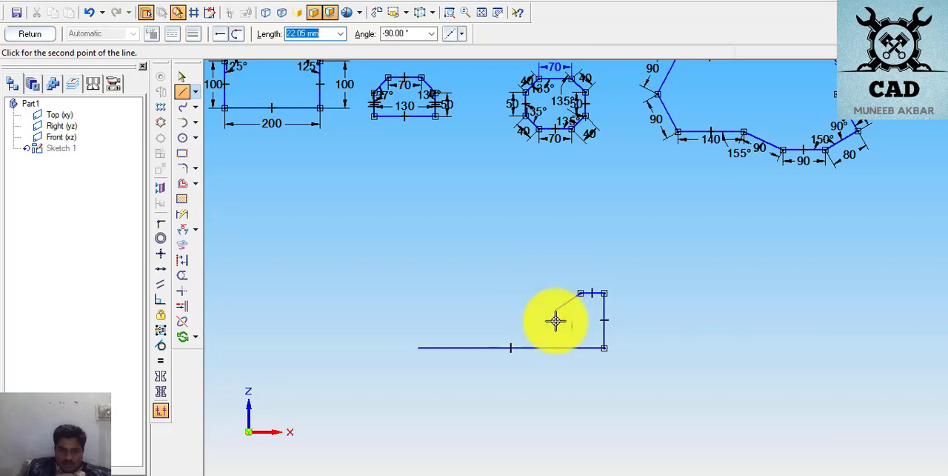
pyautogui.click(556, 317)
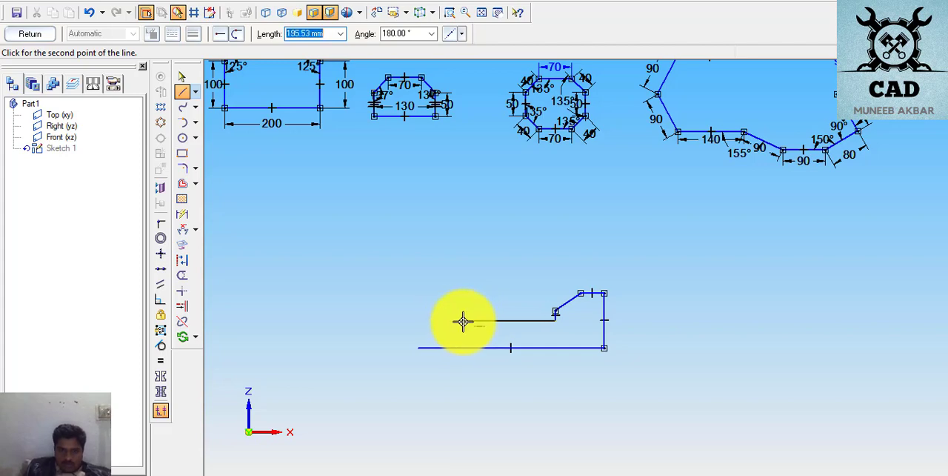
pyautogui.click(462, 320)
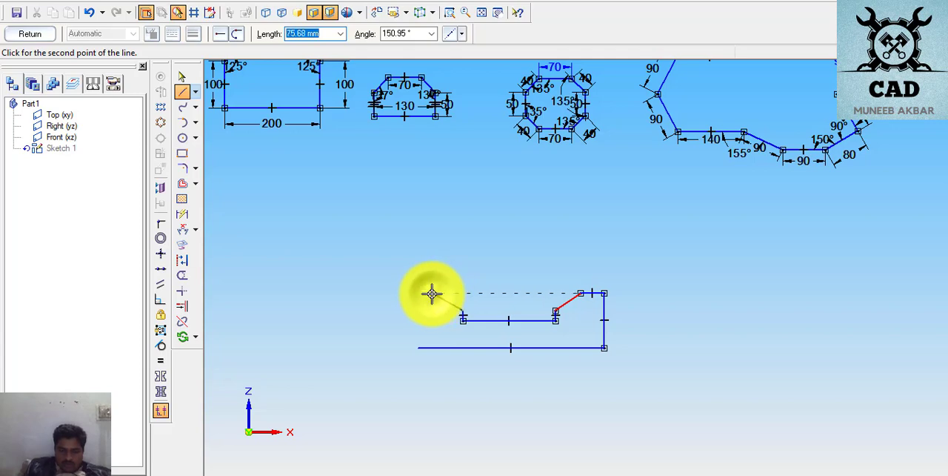
pyautogui.click(431, 293)
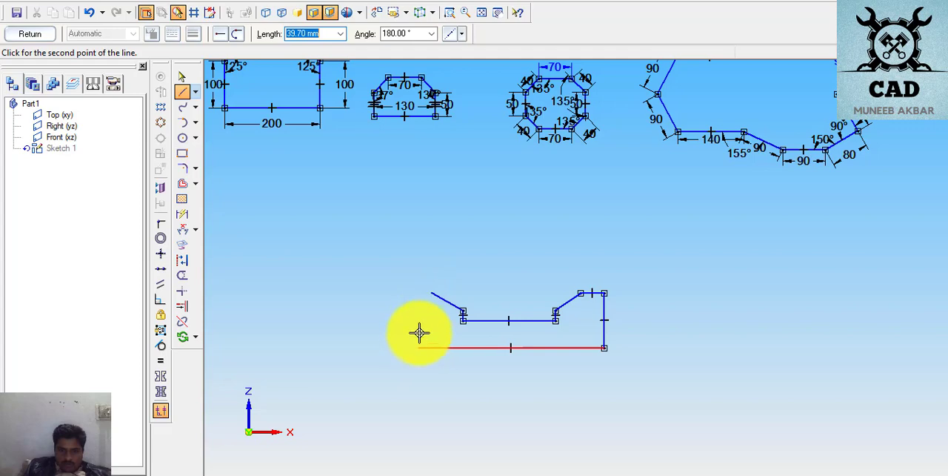
pyautogui.click(413, 291)
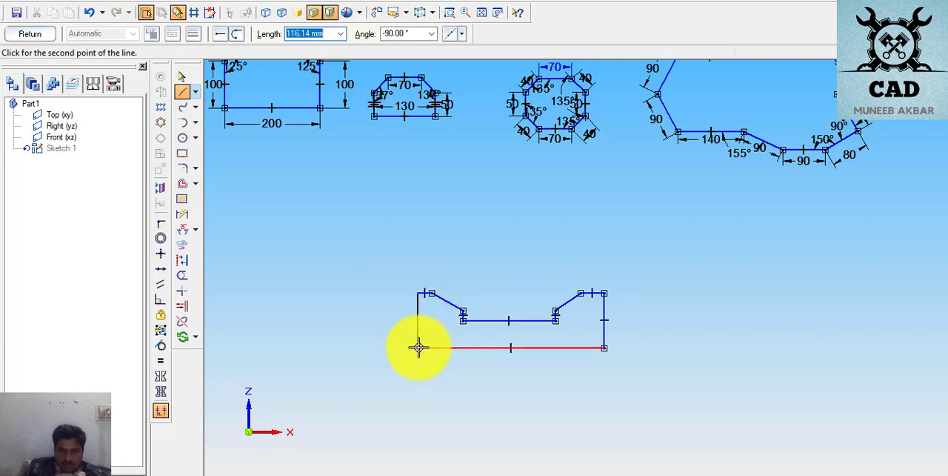
pyautogui.click(419, 348)
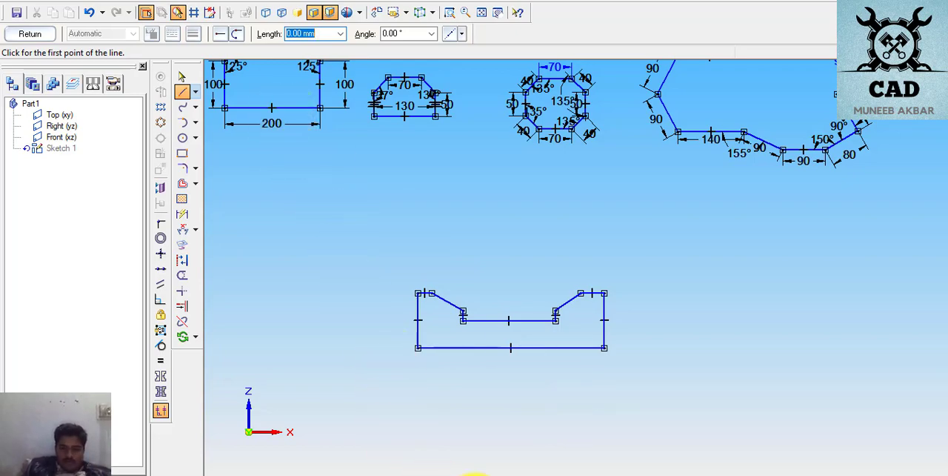
# - Check the PDF drawing and sketch two circles, about 45 mm in diameter at the plate's left end and 50 mm at its right end
pyautogui.click(482, 473)
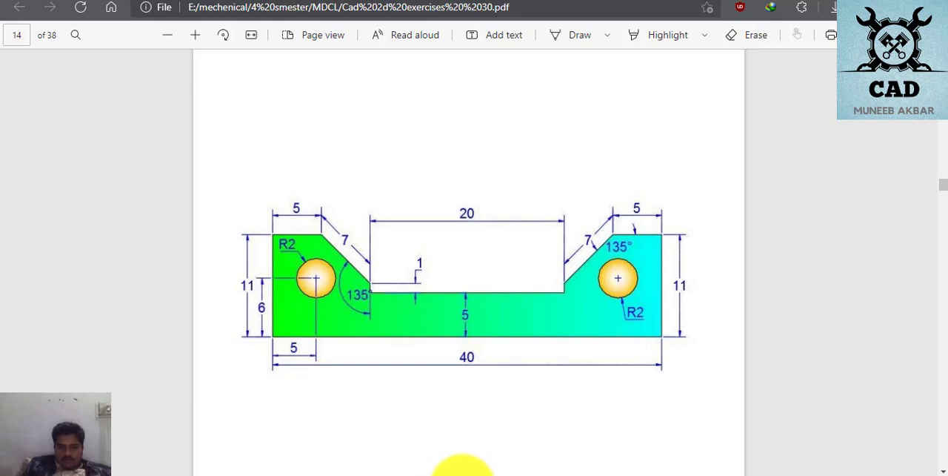
pyautogui.click(460, 474)
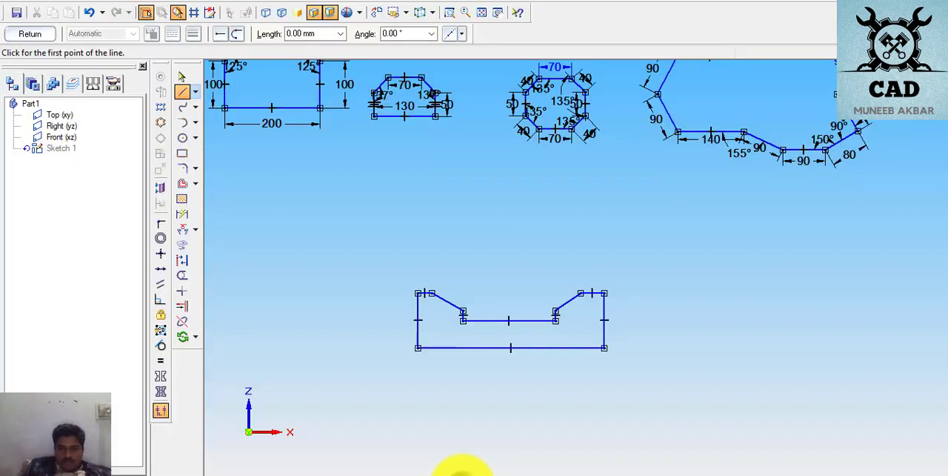
pyautogui.click(183, 139)
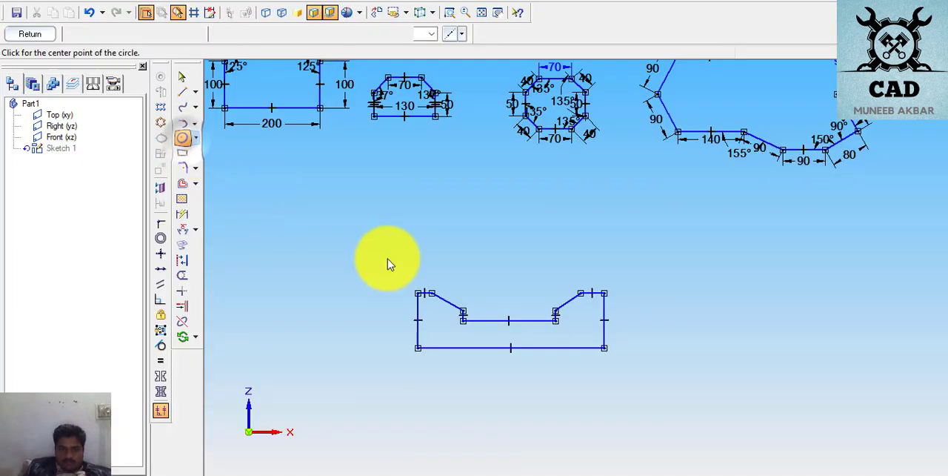
pyautogui.click(437, 317)
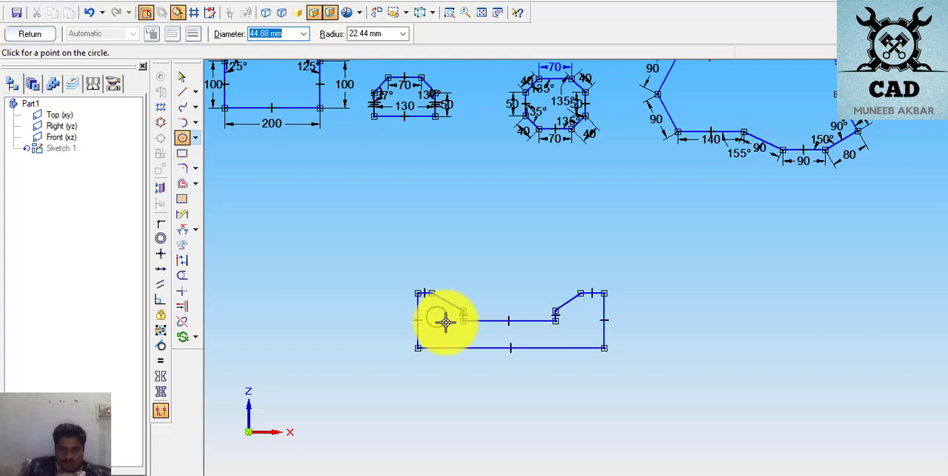
pyautogui.click(445, 321)
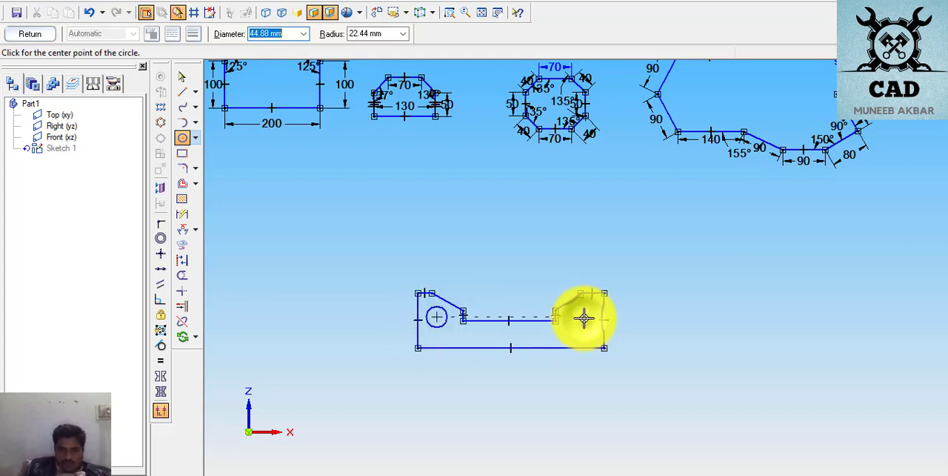
pyautogui.click(583, 318)
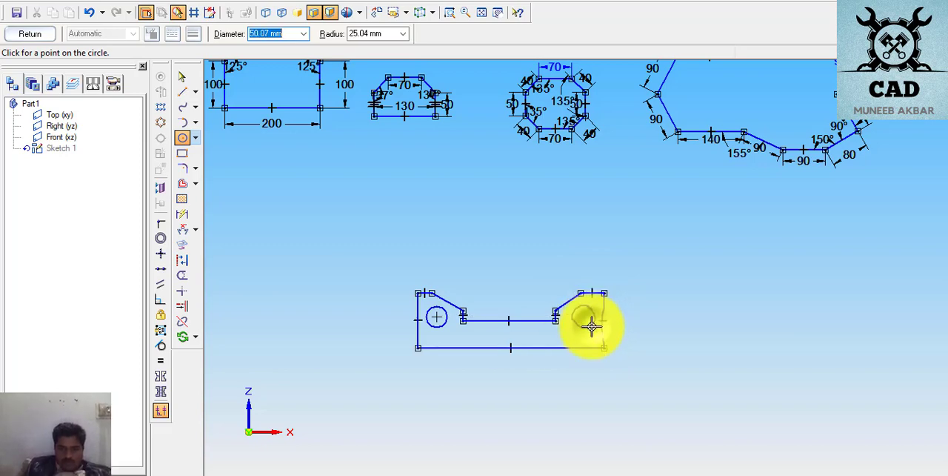
pyautogui.click(591, 326)
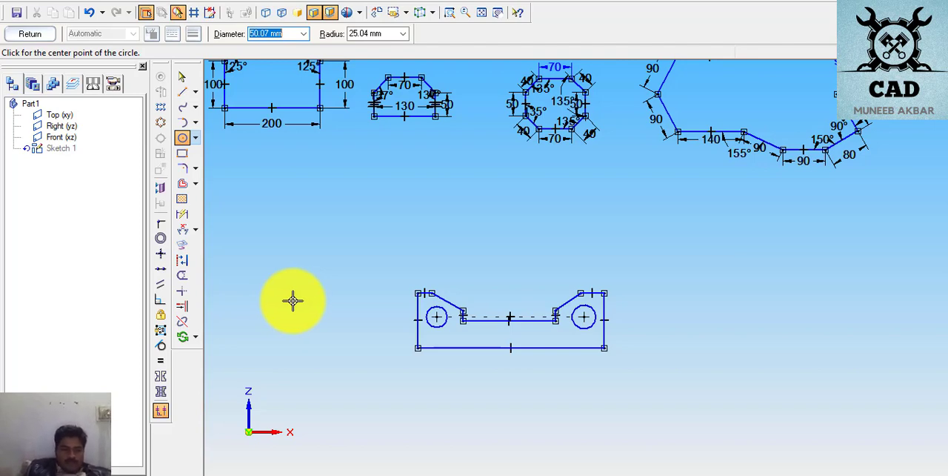
# - Dimension the plate's bottom edge as 400 mm and its right vertical edge as 110 mm
pyautogui.click(184, 213)
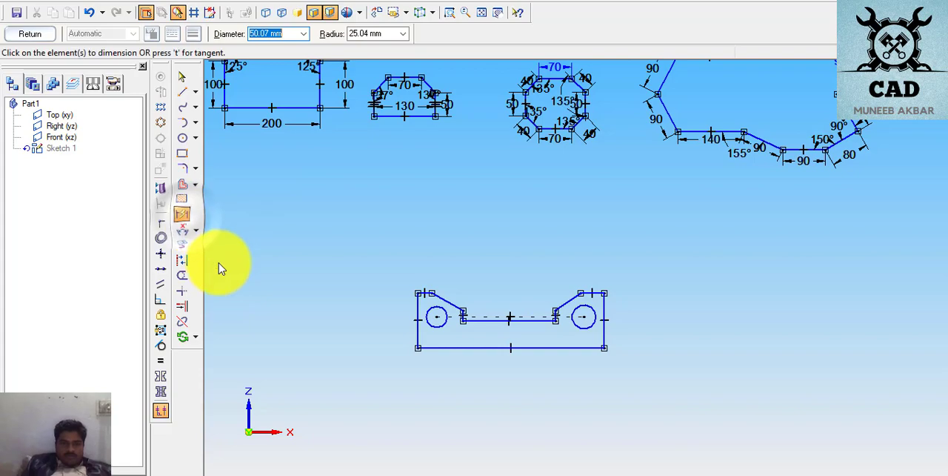
pyautogui.click(460, 348)
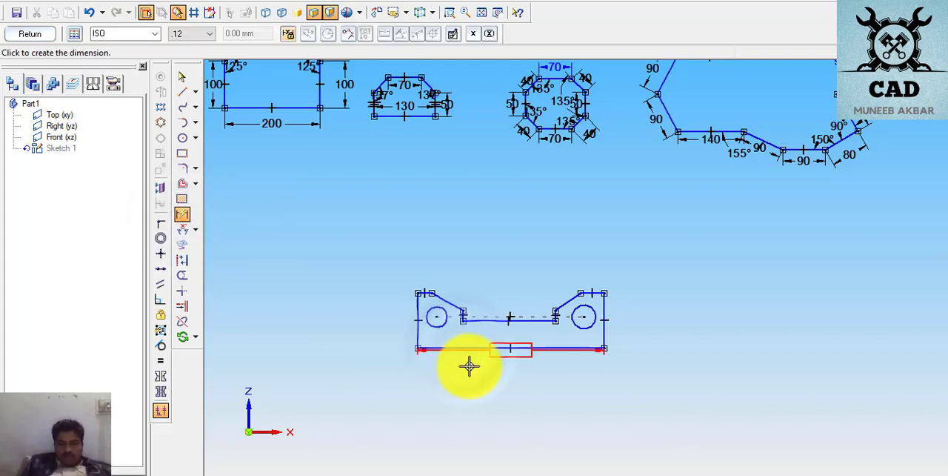
pyautogui.click(475, 367)
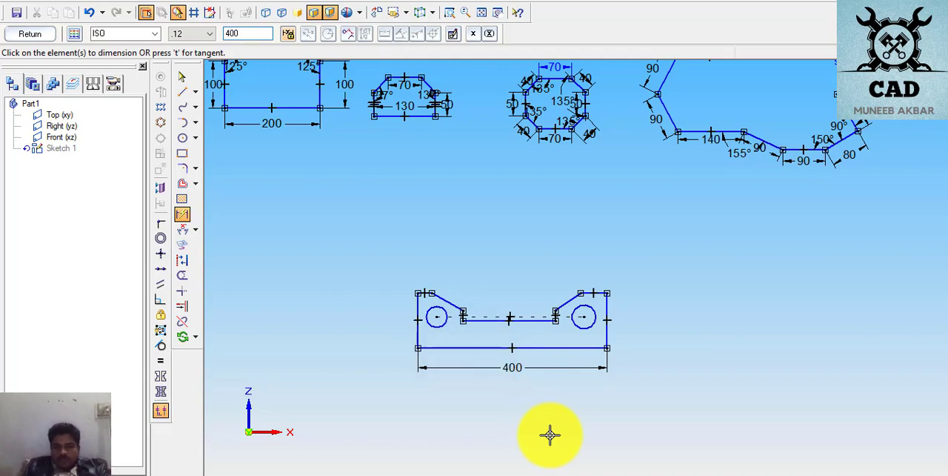
pyautogui.click(609, 331)
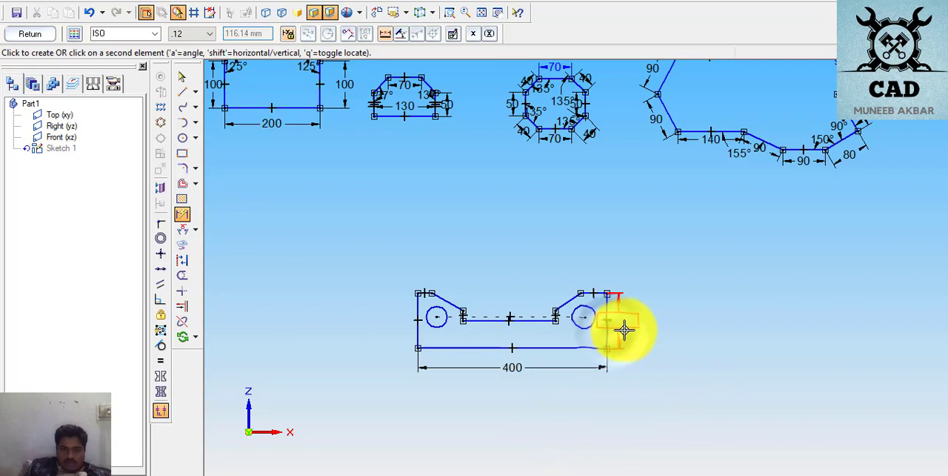
pyautogui.click(630, 329)
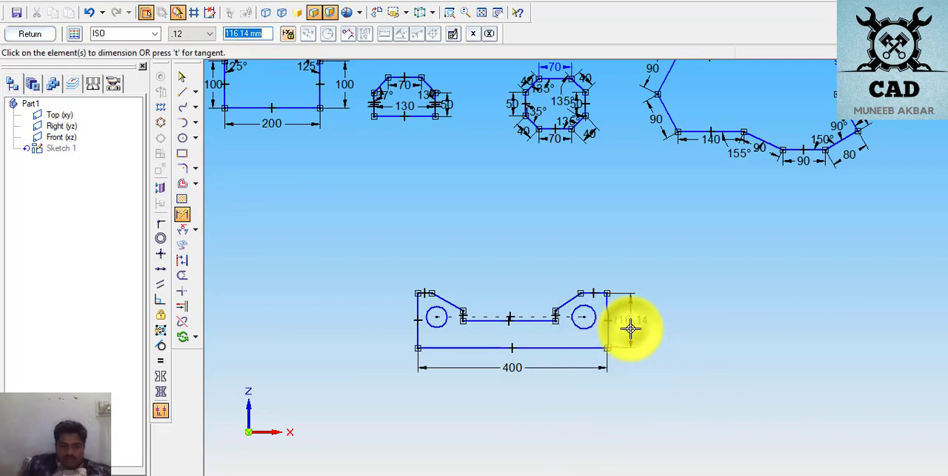
pyautogui.write('11')
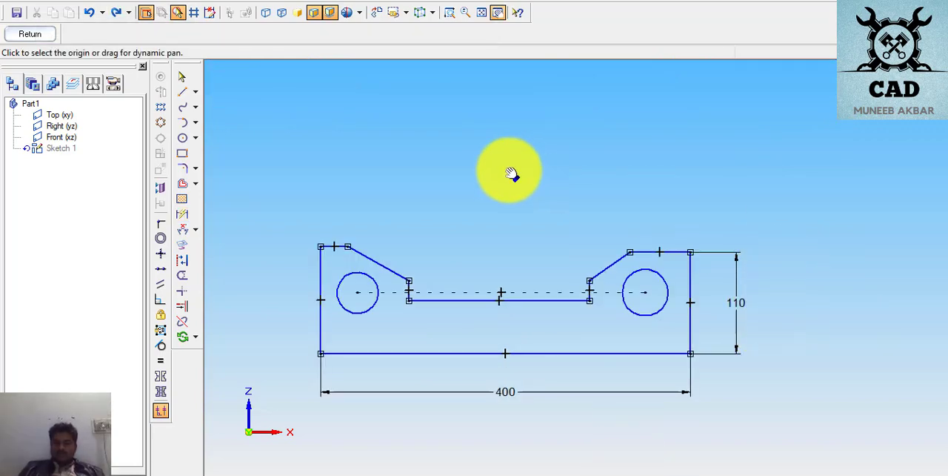
# - Delete the 155° angle dimension above the multi-edge outline's upper sloped 90 mm edge
pyautogui.moveTo(550, 155)
pyautogui.mouseDown()
pyautogui.moveTo(529, 153)
pyautogui.moveTo(518, 202)
pyautogui.mouseUp()
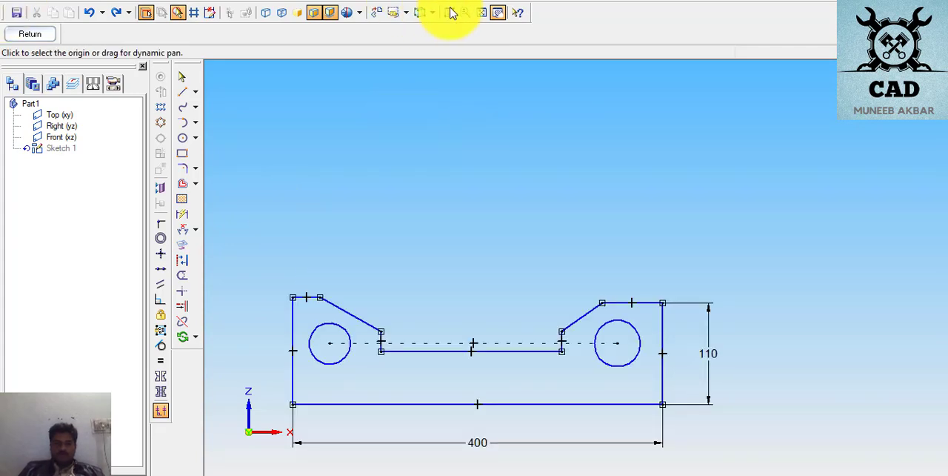
pyautogui.moveTo(548, 162)
pyautogui.mouseDown()
pyautogui.moveTo(423, 265)
pyautogui.moveTo(389, 276)
pyautogui.mouseUp()
pyautogui.moveTo(740, 124)
pyautogui.mouseDown()
pyautogui.moveTo(608, 260)
pyautogui.moveTo(569, 345)
pyautogui.moveTo(572, 318)
pyautogui.mouseUp()
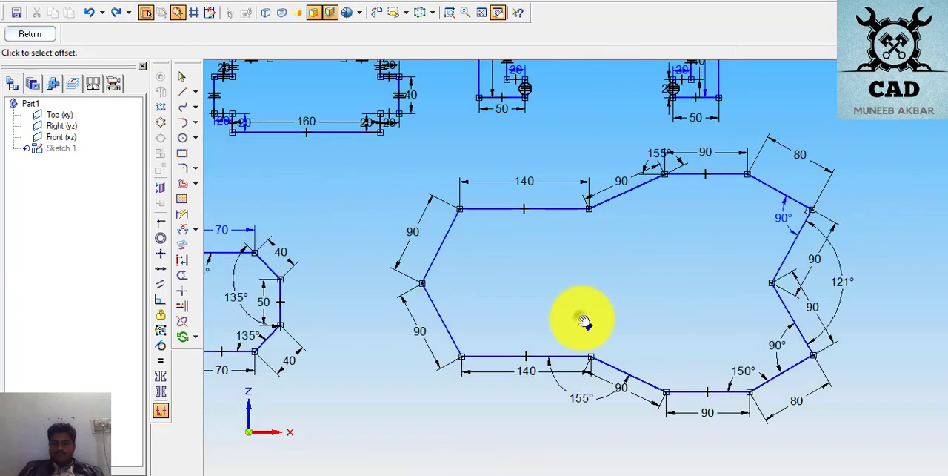
pyautogui.click(630, 196)
pyautogui.moveTo(612, 246)
pyautogui.mouseDown()
pyautogui.moveTo(667, 179)
pyautogui.moveTo(615, 245)
pyautogui.moveTo(624, 222)
pyautogui.mouseUp()
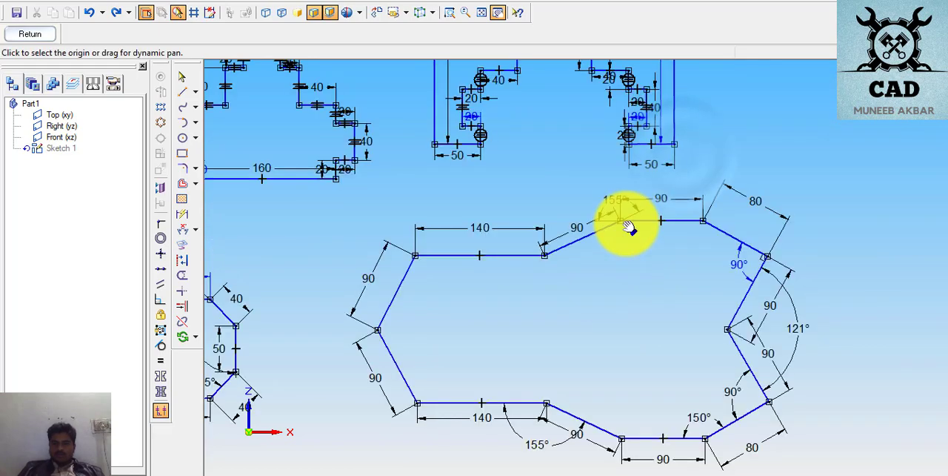
pyautogui.click(619, 201)
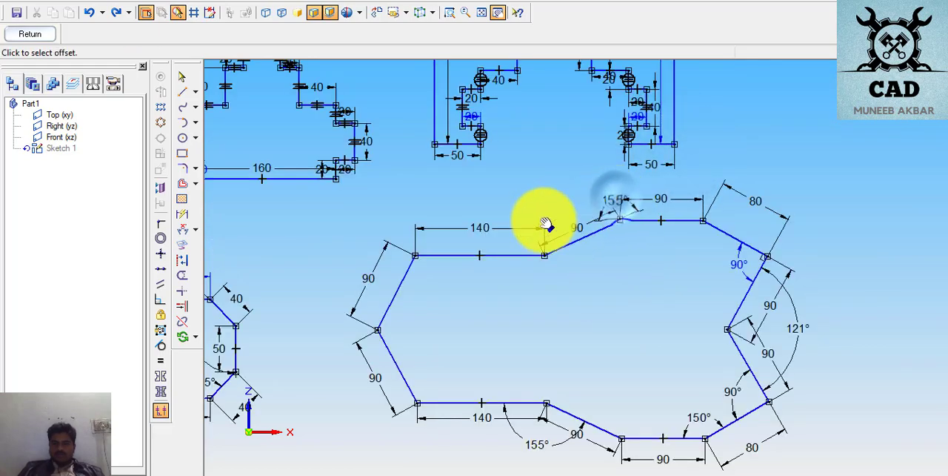
pyautogui.click(618, 199)
pyautogui.scroll(2, 618, 198)
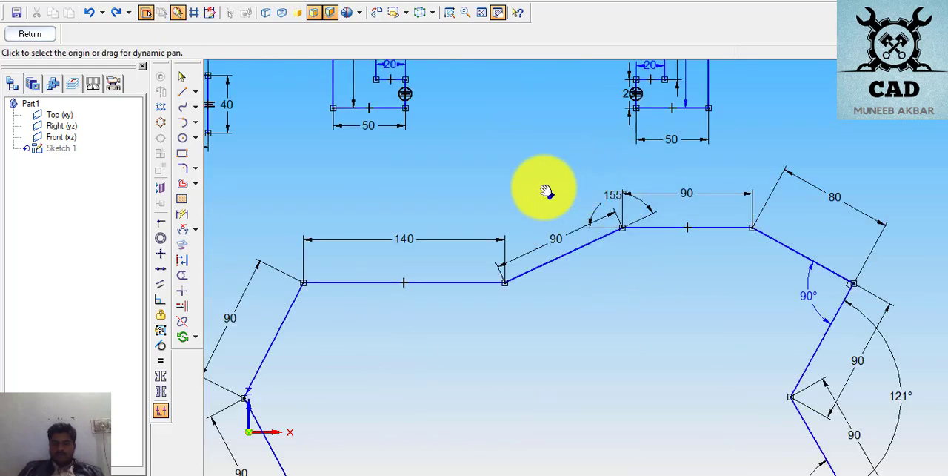
pyautogui.click(182, 77)
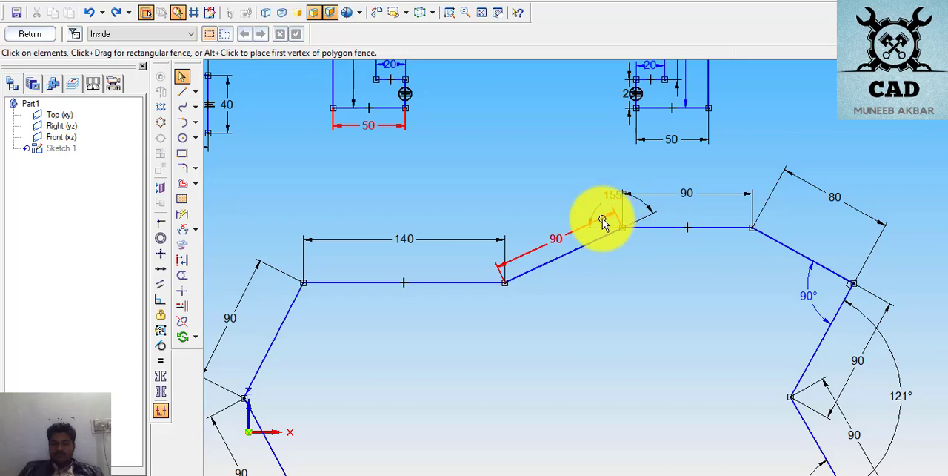
pyautogui.click(610, 194)
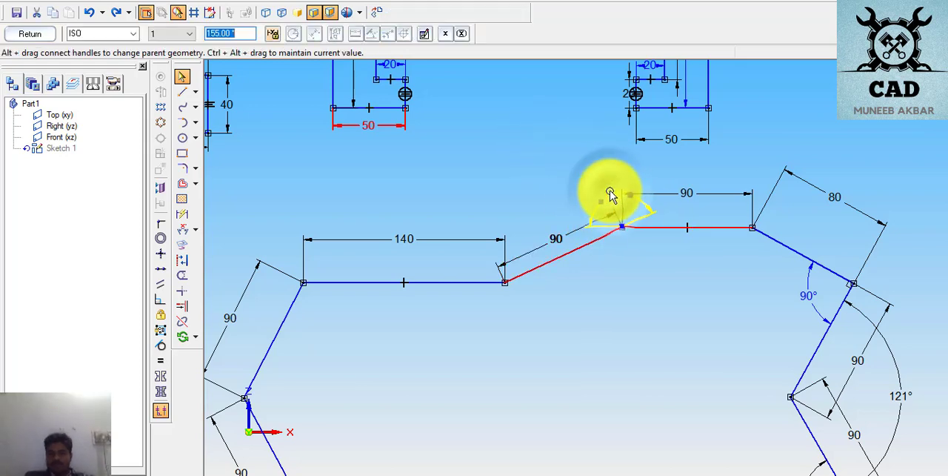
pyautogui.press('Delete')
pyautogui.press('Escape')
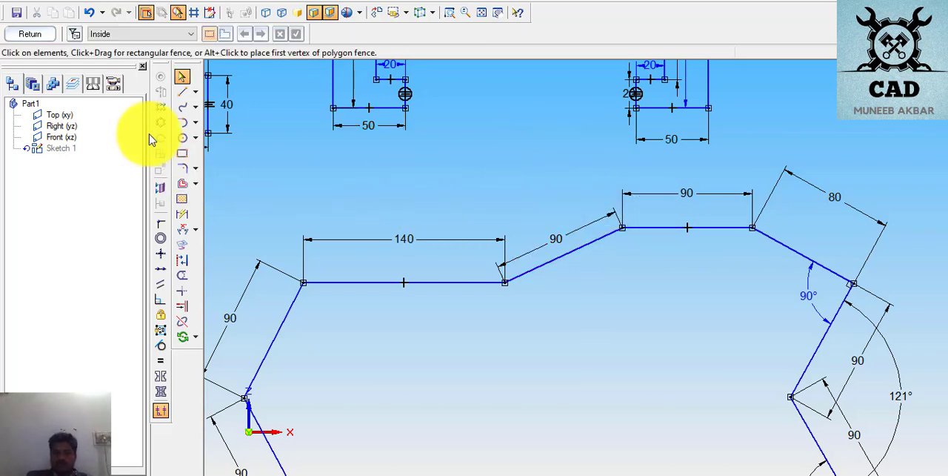
# - Dimension the angle between the upper sloped 90 mm edge and the adjoining horizontal 90 mm edge, placing it inside the multi-edge outline
pyautogui.click(182, 229)
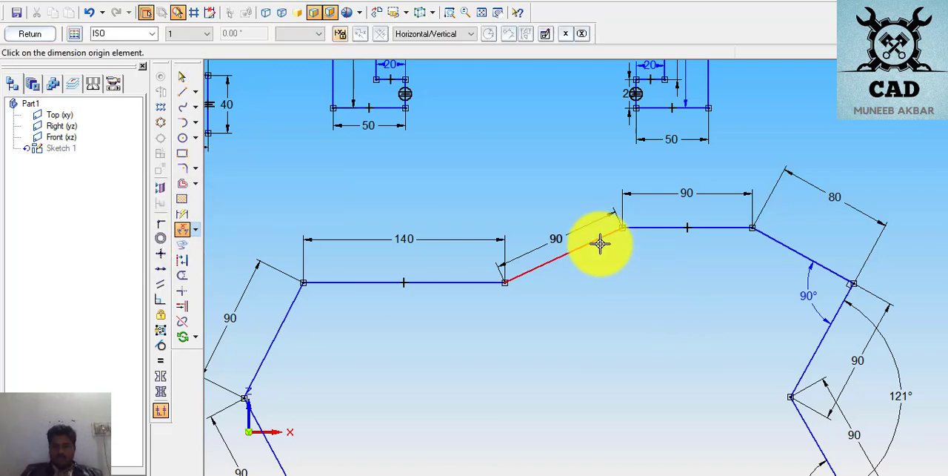
pyautogui.click(642, 226)
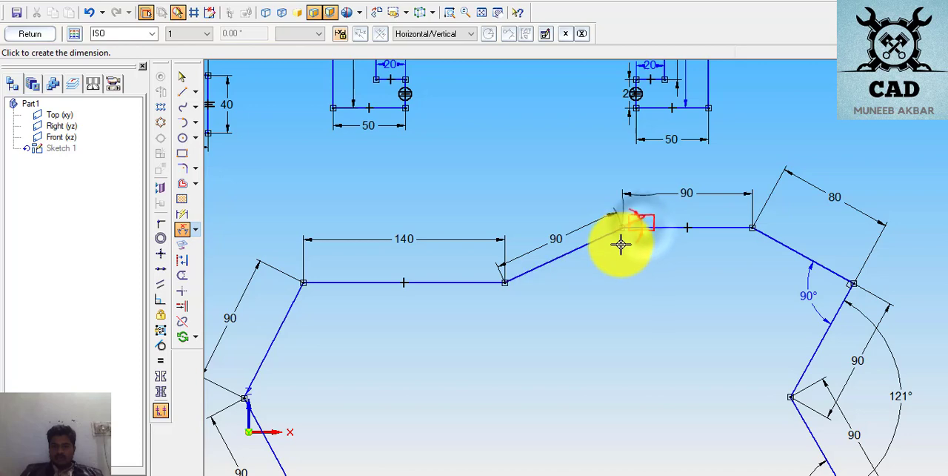
pyautogui.click(614, 297)
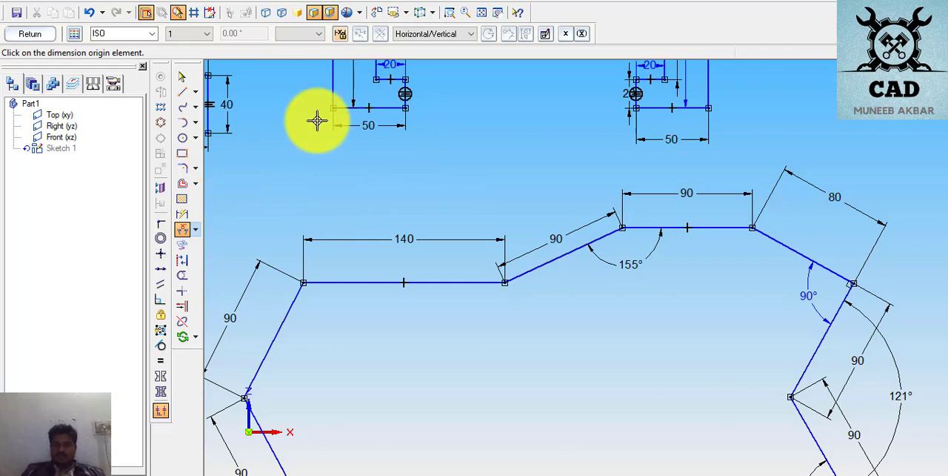
# - Bring the two-hole notched plate back into view, enlarged
pyautogui.click(498, 14)
pyautogui.moveTo(487, 352)
pyautogui.mouseDown()
pyautogui.moveTo(623, 137)
pyautogui.moveTo(487, 338)
pyautogui.moveTo(513, 339)
pyautogui.moveTo(688, 180)
pyautogui.moveTo(716, 78)
pyautogui.mouseUp()
pyautogui.moveTo(524, 289)
pyautogui.mouseDown()
pyautogui.moveTo(689, 266)
pyautogui.moveTo(700, 245)
pyautogui.mouseUp()
pyautogui.moveTo(307, 328)
pyautogui.mouseDown()
pyautogui.moveTo(388, 258)
pyautogui.moveTo(476, 314)
pyautogui.moveTo(486, 362)
pyautogui.moveTo(521, 228)
pyautogui.moveTo(564, 219)
pyautogui.moveTo(565, 197)
pyautogui.moveTo(577, 193)
pyautogui.mouseUp()
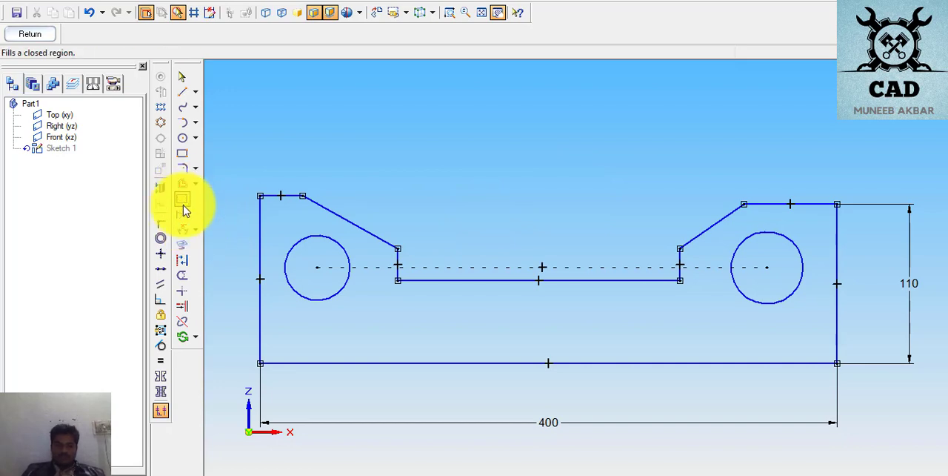
pyautogui.click(182, 214)
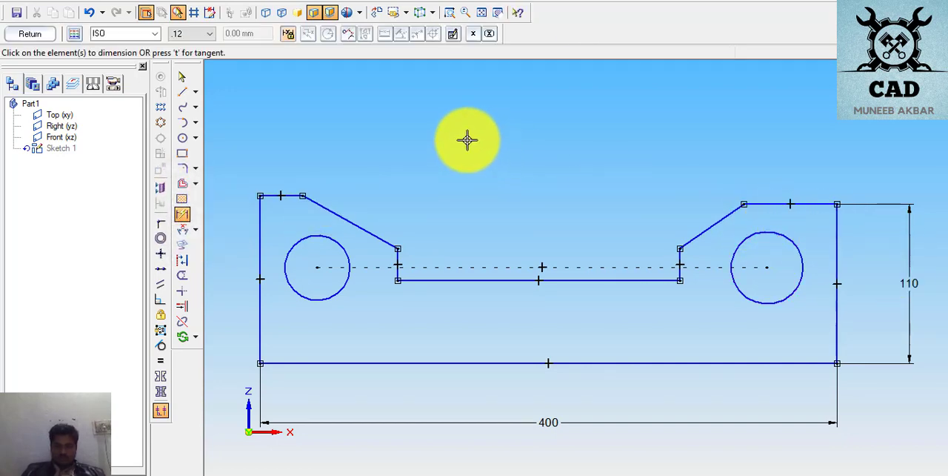
pyautogui.click(182, 76)
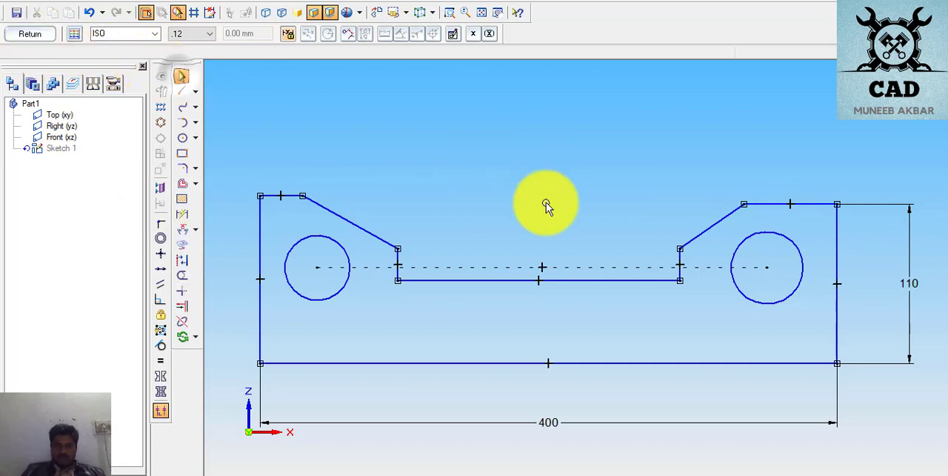
pyautogui.click(911, 292)
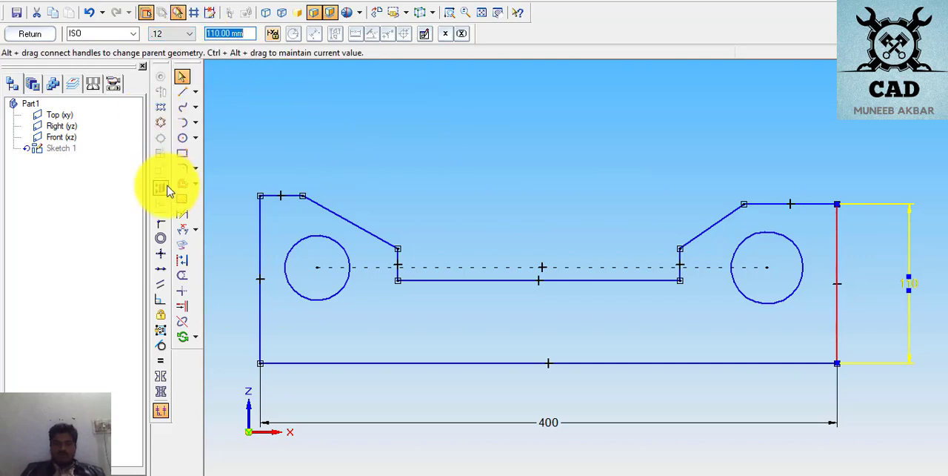
pyautogui.click(246, 168)
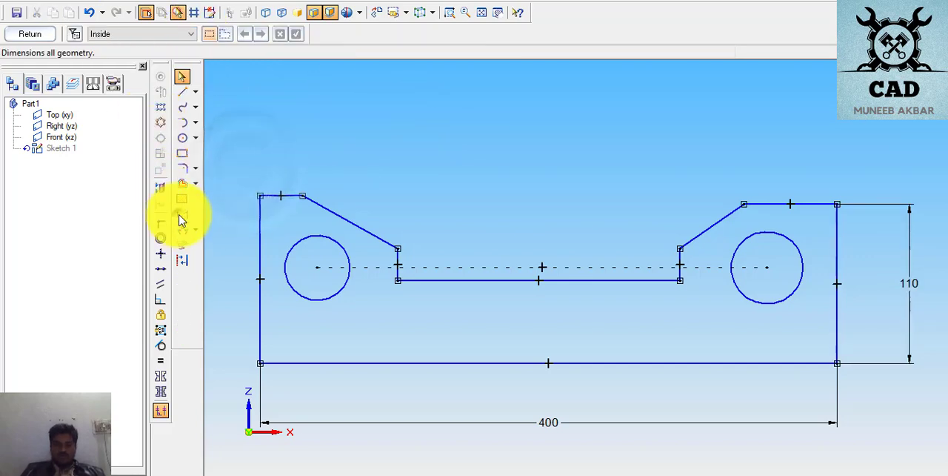
# - Dimension the plate's right and left top horizontal edges as 50 mm each
pyautogui.click(182, 214)
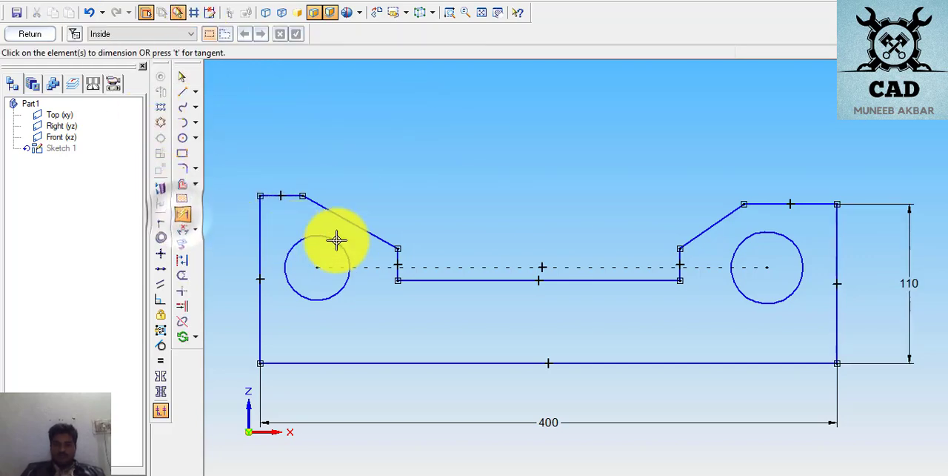
pyautogui.click(780, 203)
pyautogui.click(780, 185)
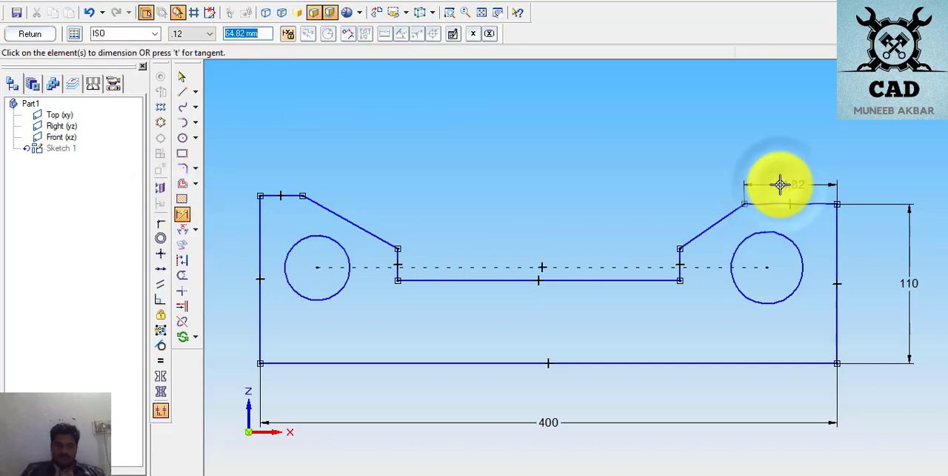
pyautogui.write('50')
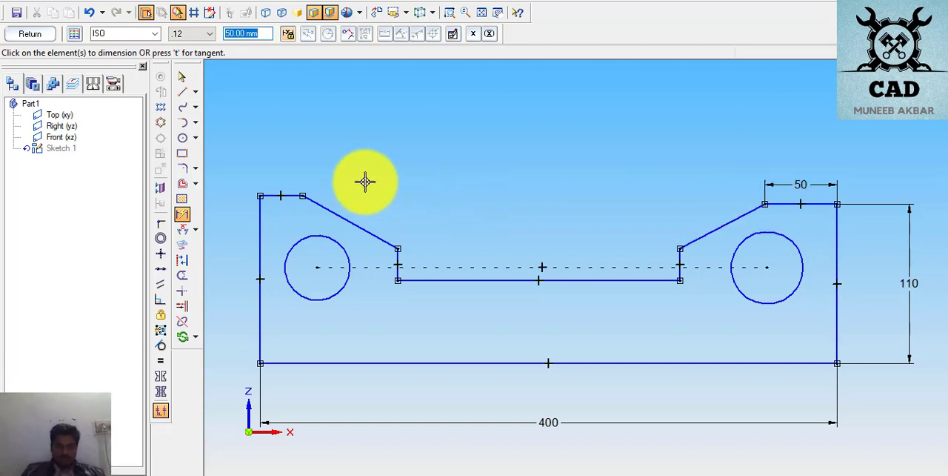
pyautogui.click(289, 196)
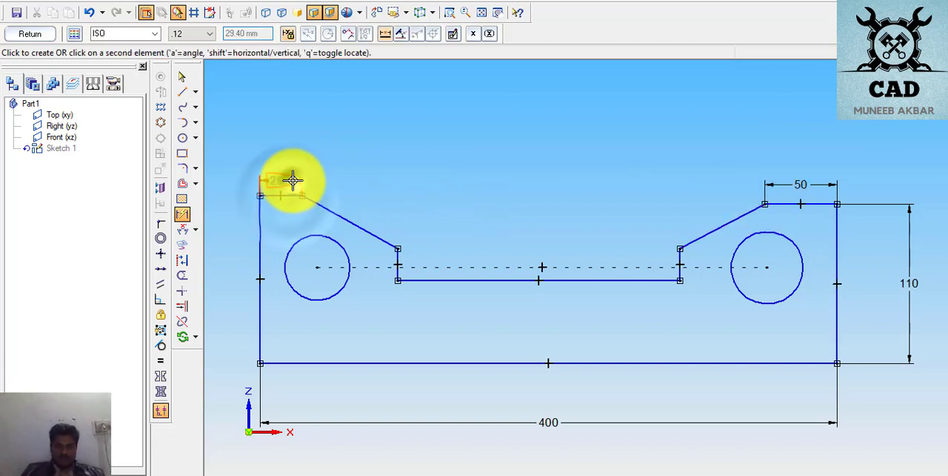
pyautogui.click(297, 184)
pyautogui.write('50')
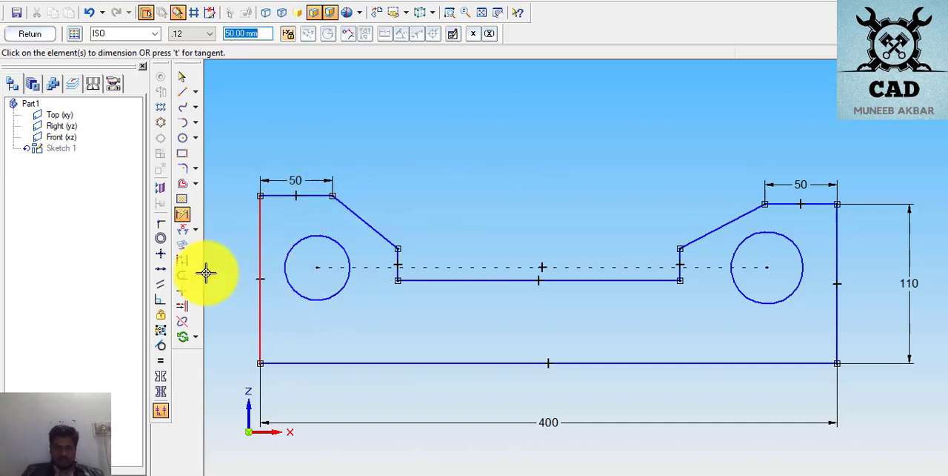
# - Apply an Equal relationship between the plate's left and right outer vertical edges
pyautogui.click(160, 360)
pyautogui.click(260, 269)
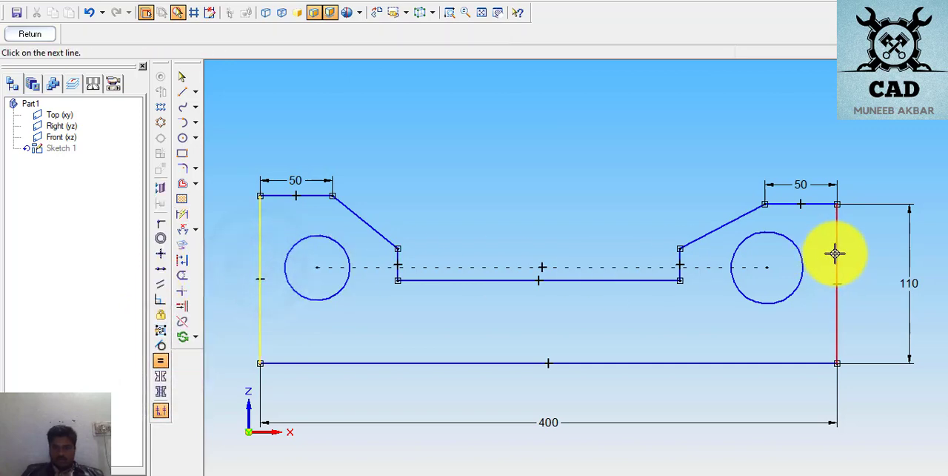
pyautogui.click(835, 253)
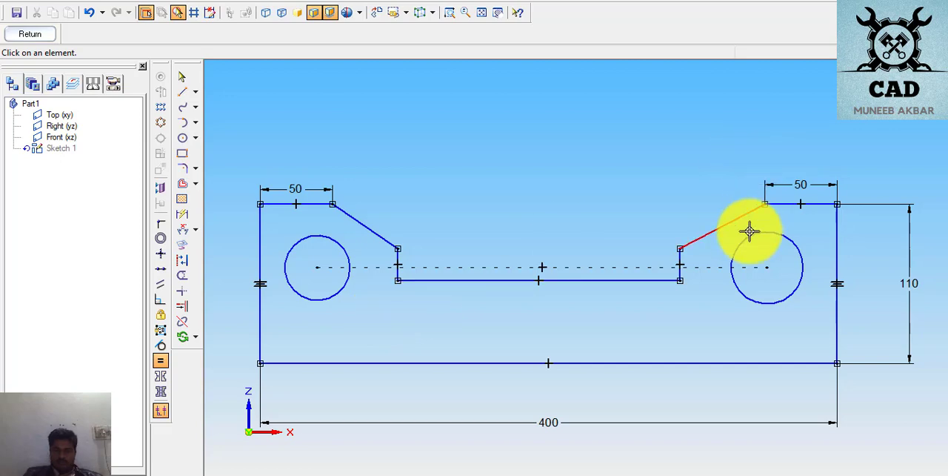
# - Dimension the length of the notch's horizontal floor, placing the dimension below it inside the plate
pyautogui.click(182, 215)
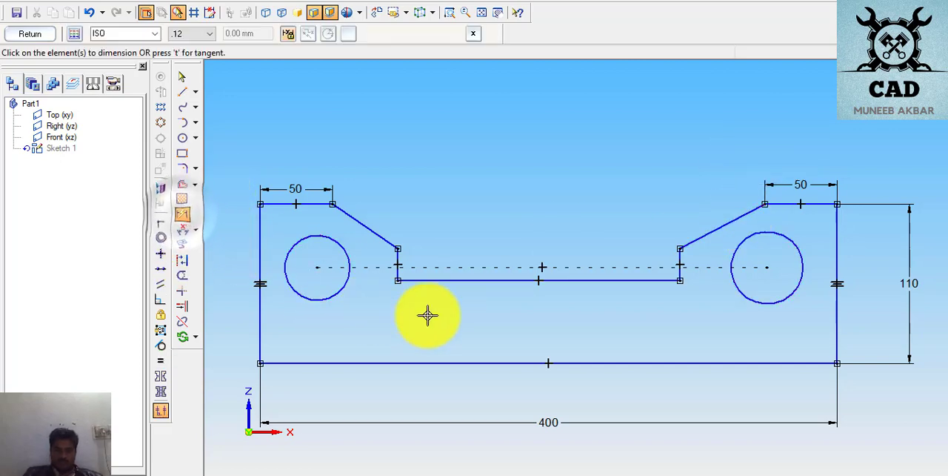
pyautogui.click(523, 279)
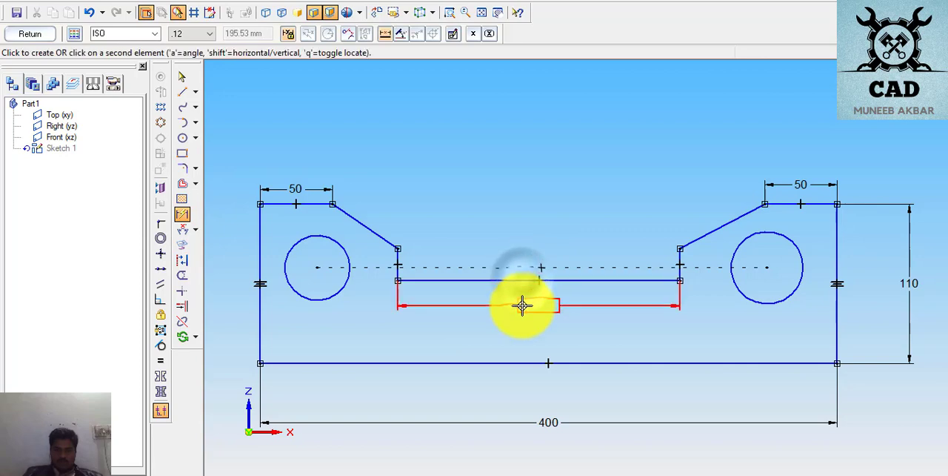
pyautogui.click(522, 306)
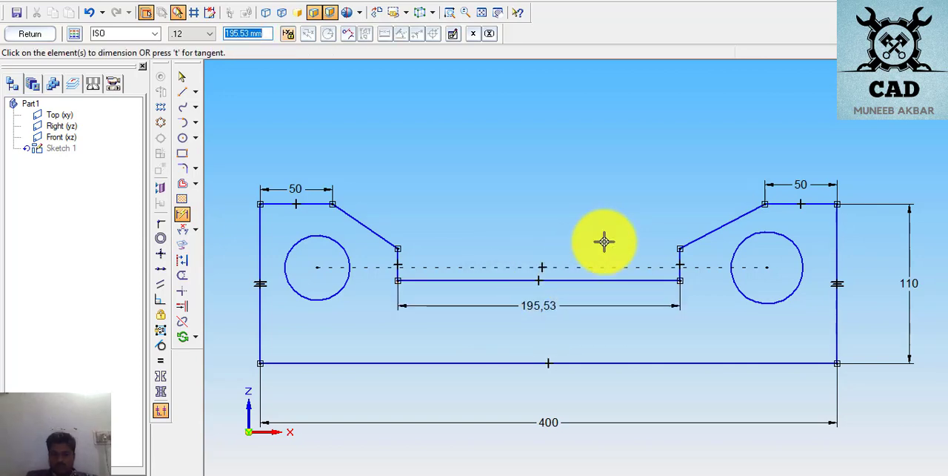
# - Try setting the notch floor's length to 20 mm and to 200 mm, and undo both changes
pyautogui.press('Return')
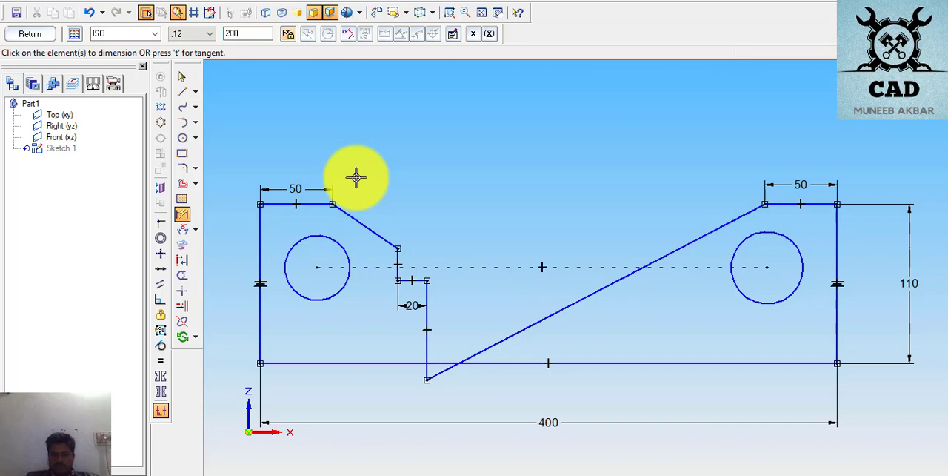
pyautogui.write('200')
pyautogui.press('Return')
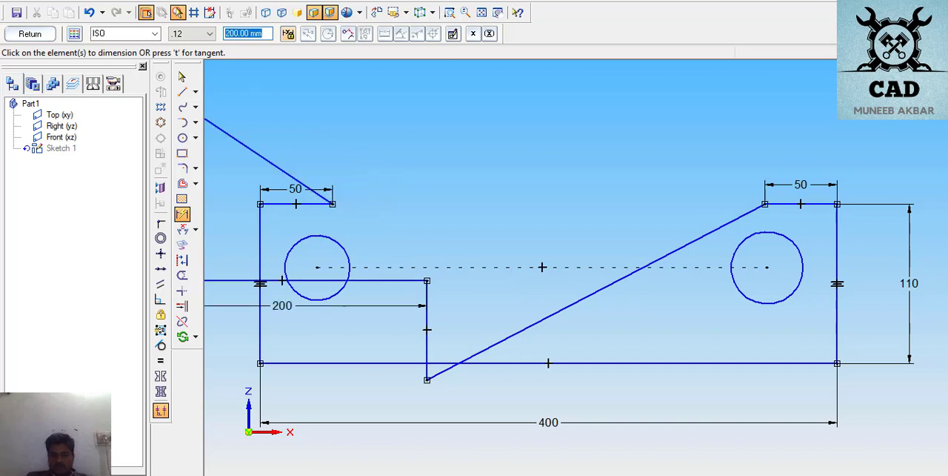
pyautogui.click(89, 13)
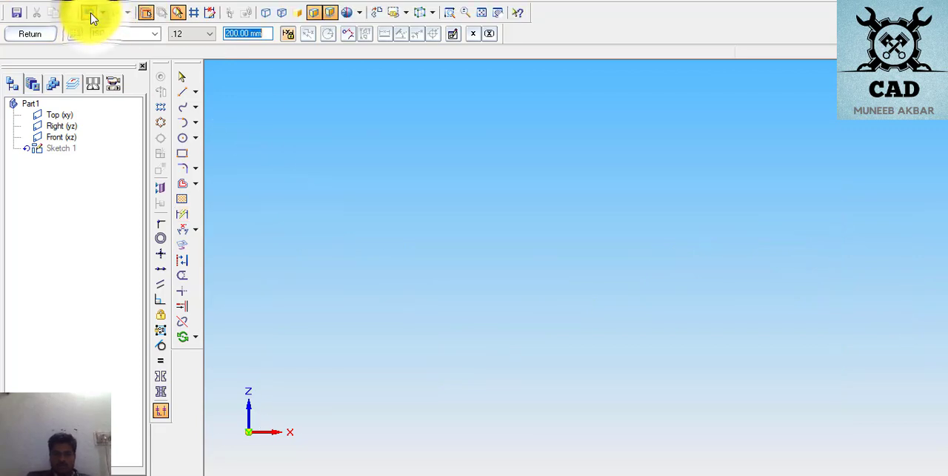
pyautogui.click(90, 14)
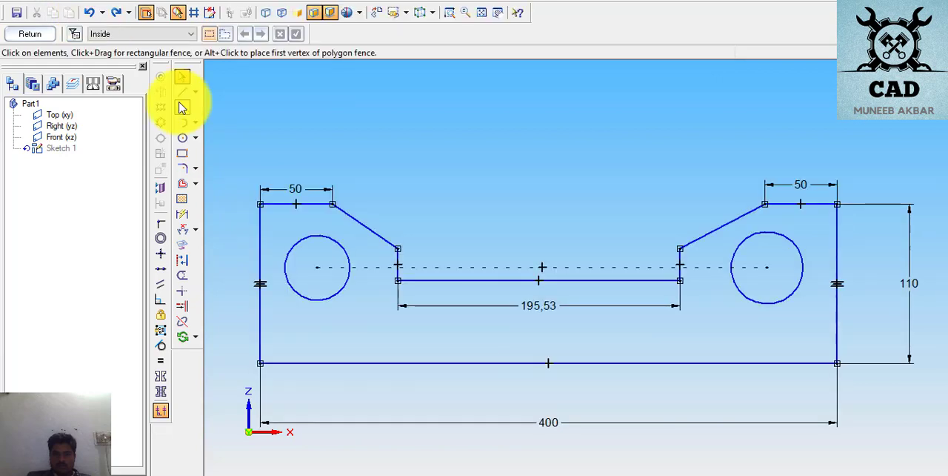
# - Set the notch floor's length dimension to 200 mm
pyautogui.click(541, 305)
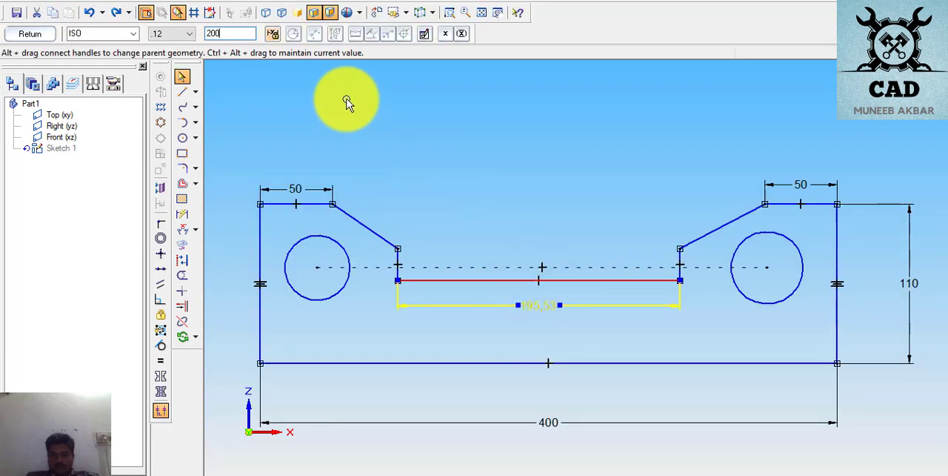
pyautogui.write('200')
pyautogui.press('Return')
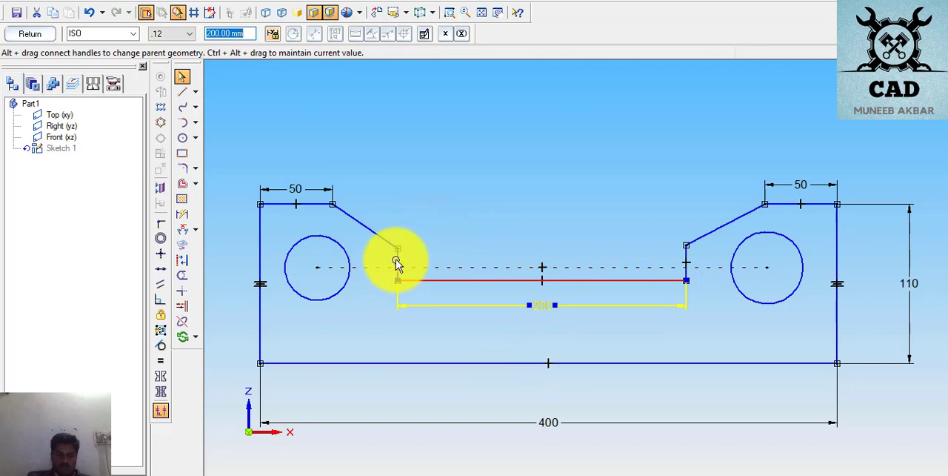
# - Dimension the short vertical edge at the notch's left end as 10 mm
pyautogui.click(185, 214)
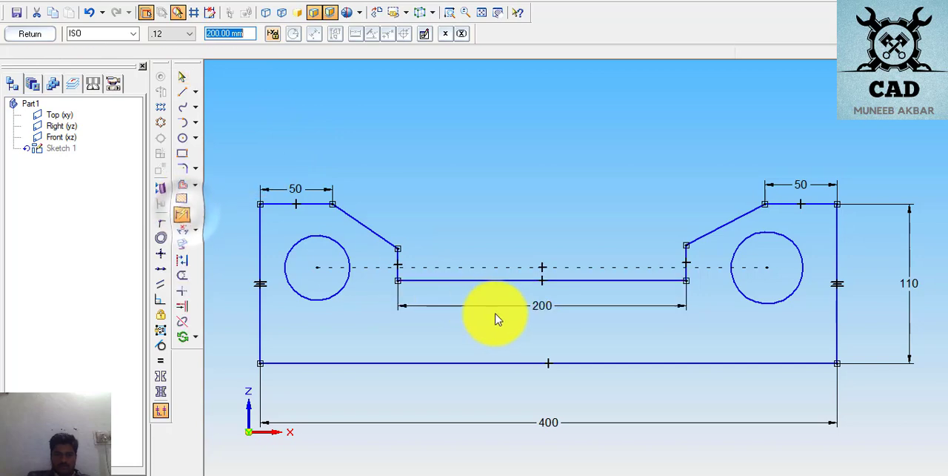
pyautogui.click(398, 261)
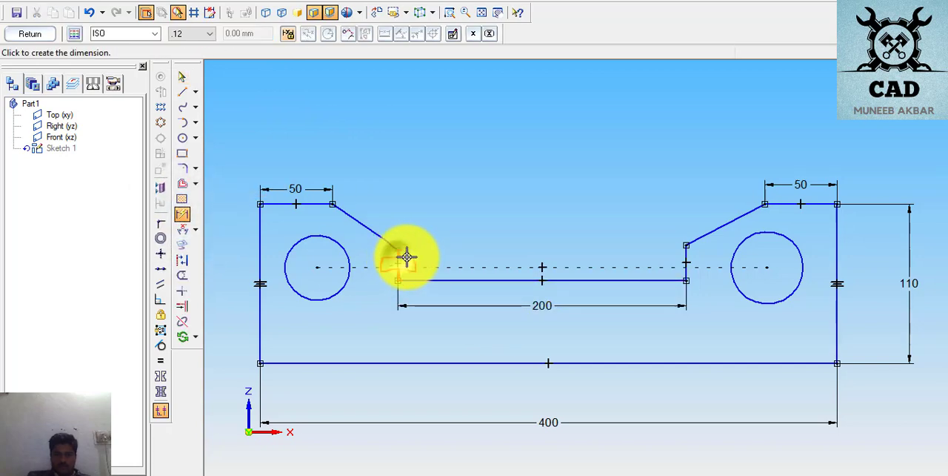
pyautogui.click(457, 260)
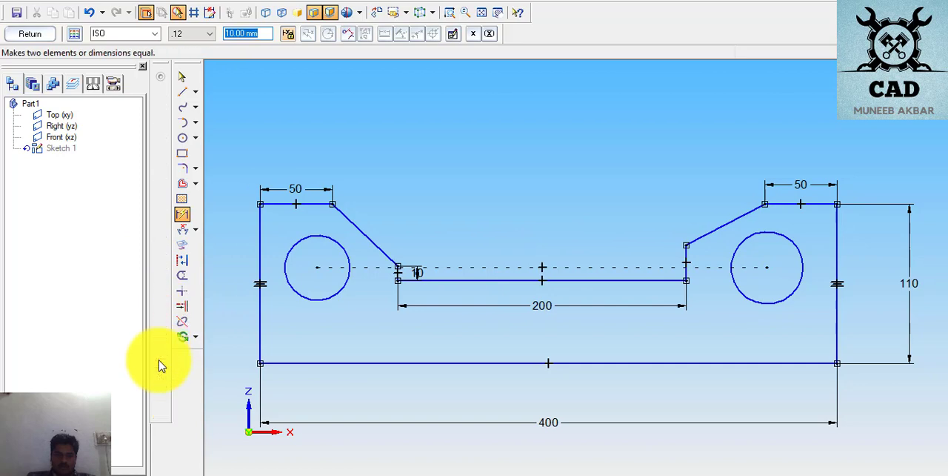
# - Apply an Equal relationship between the short vertical edges at the notch's right and left ends
pyautogui.click(160, 361)
pyautogui.click(396, 273)
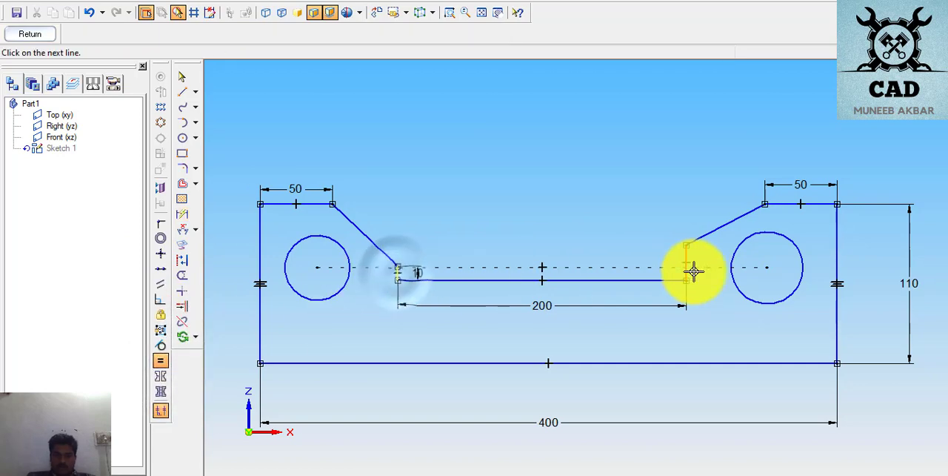
pyautogui.rightClick(456, 196)
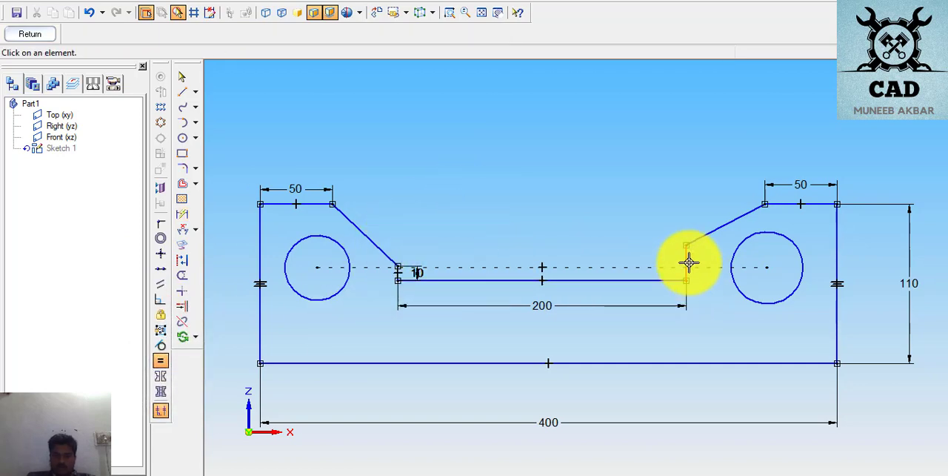
pyautogui.click(687, 261)
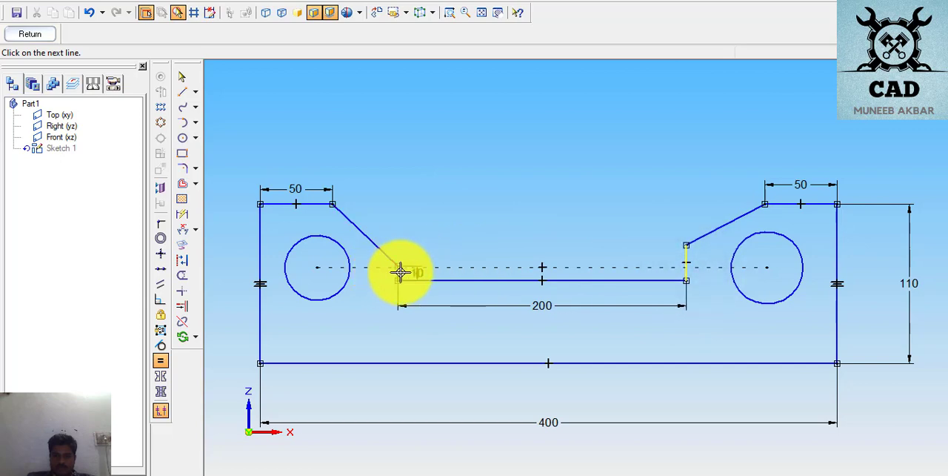
pyautogui.click(399, 272)
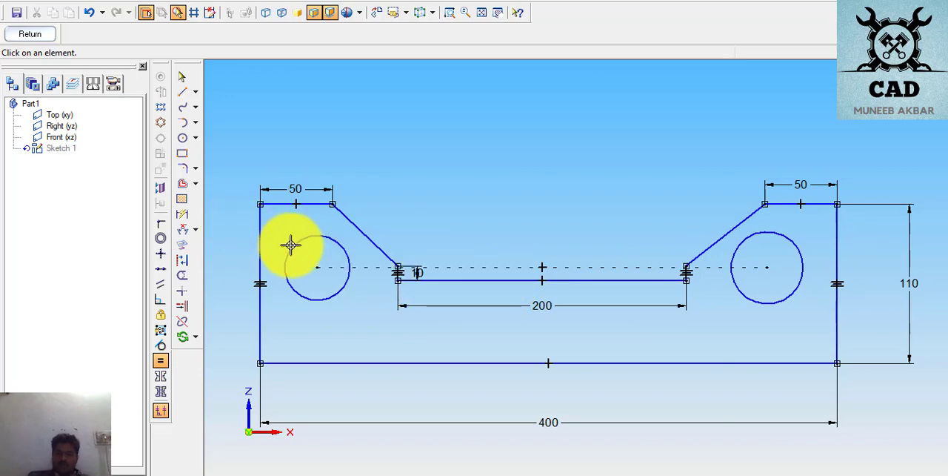
# - Check the plate drawing in the PDF, and dimension the vertical distance from the notch floor to the plate's bottom edge as 50 mm
pyautogui.click(485, 475)
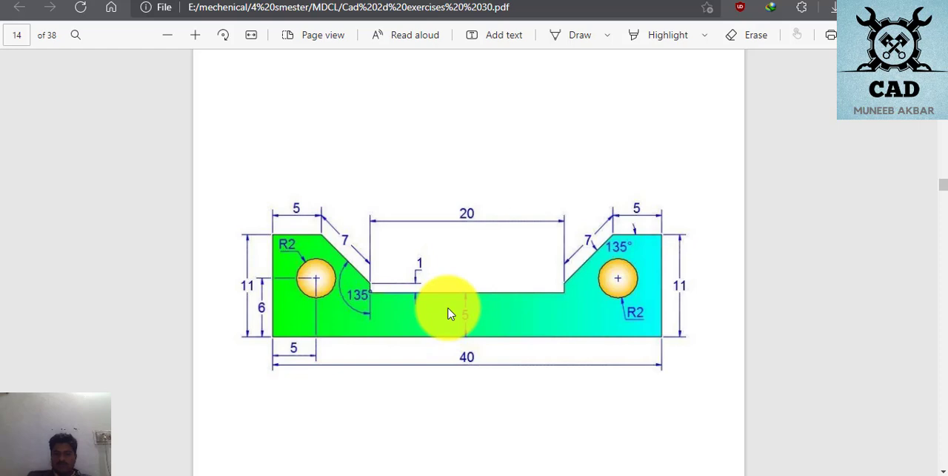
pyautogui.click(453, 474)
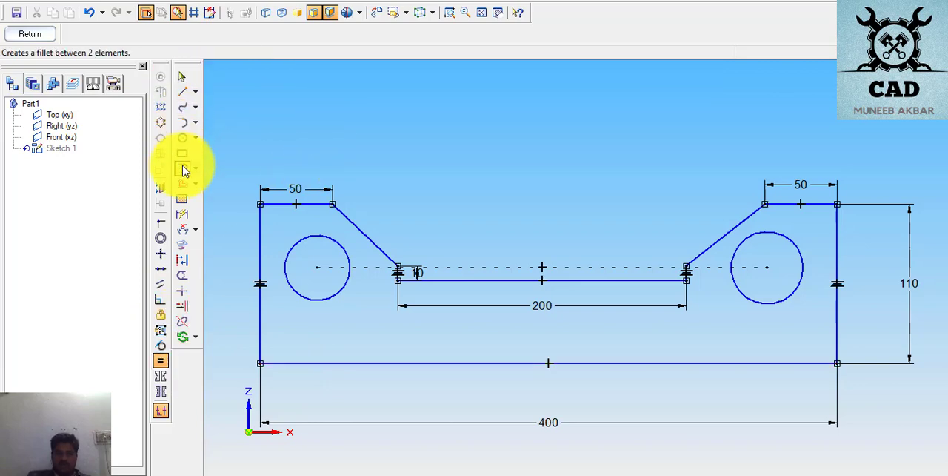
pyautogui.click(183, 214)
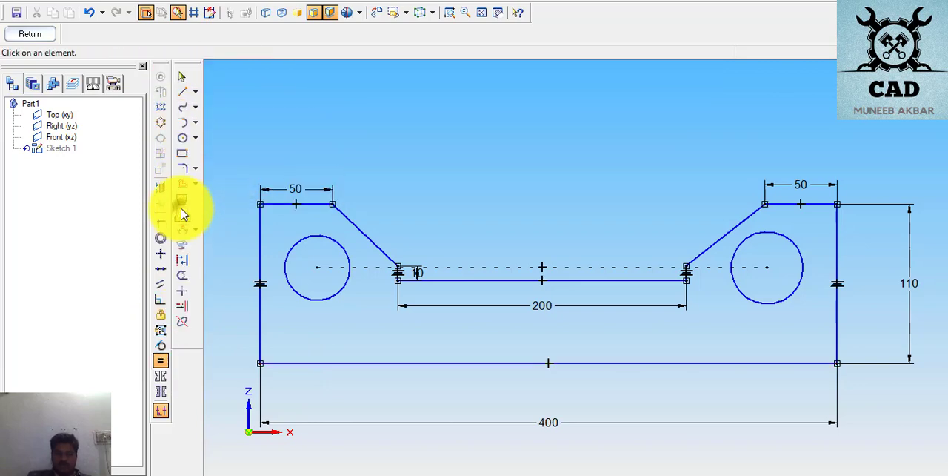
pyautogui.click(479, 280)
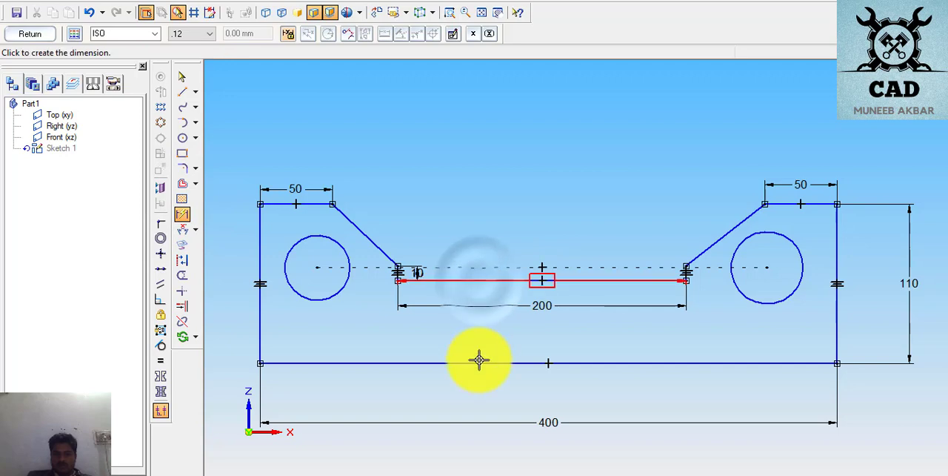
pyautogui.click(480, 363)
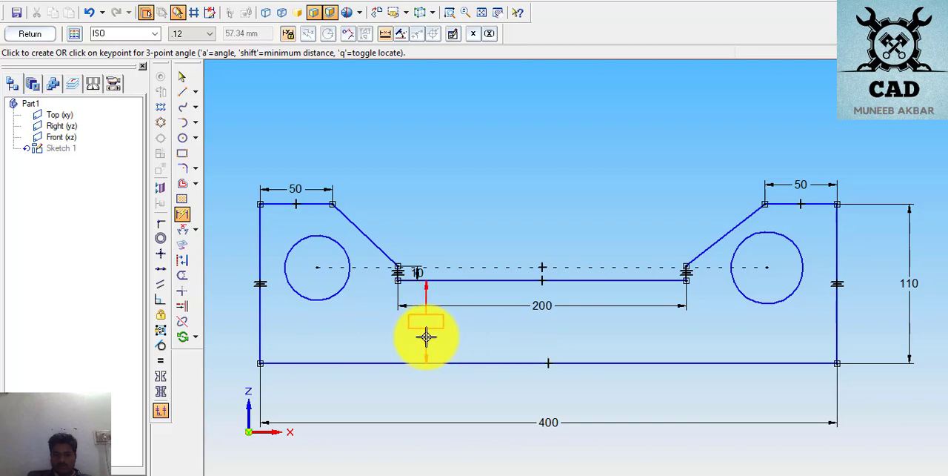
pyautogui.click(426, 338)
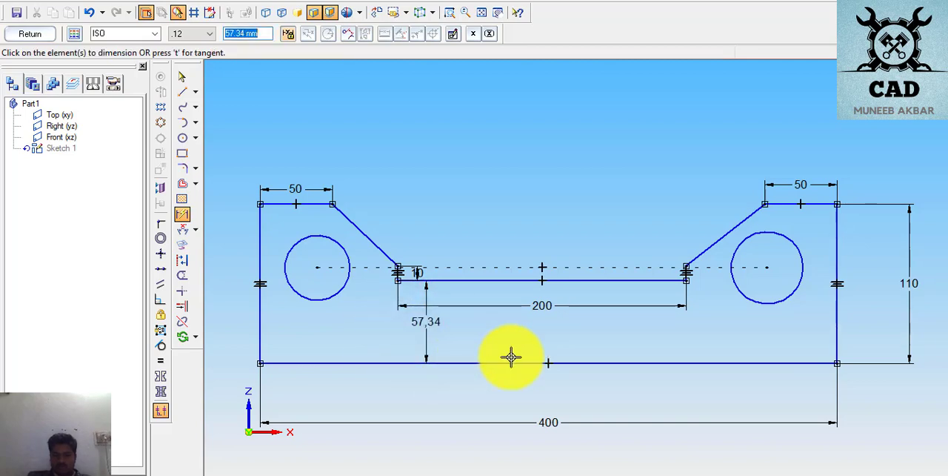
pyautogui.press('Return')
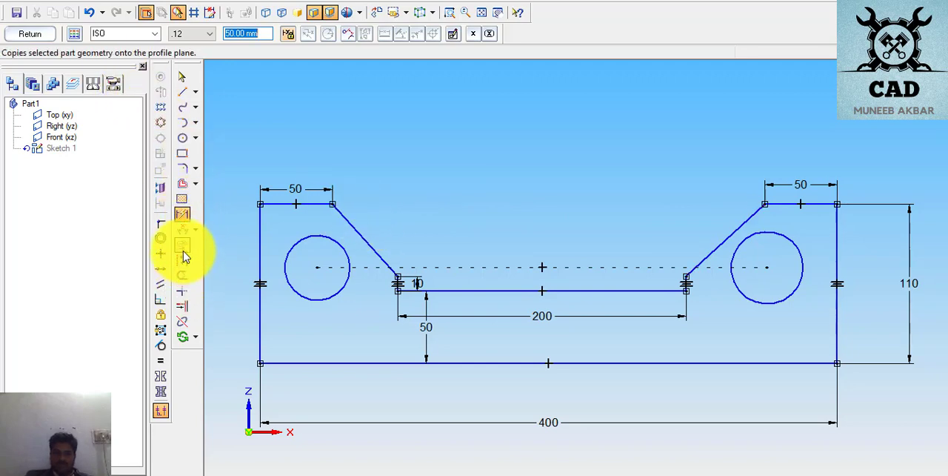
# - Dimension the length of the sloped edge on the notch's left side as 70 mm
pyautogui.click(183, 214)
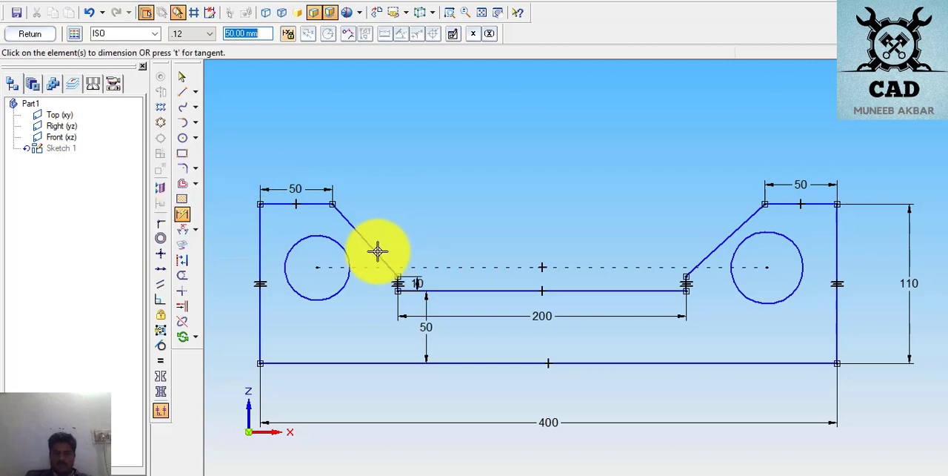
pyautogui.click(378, 253)
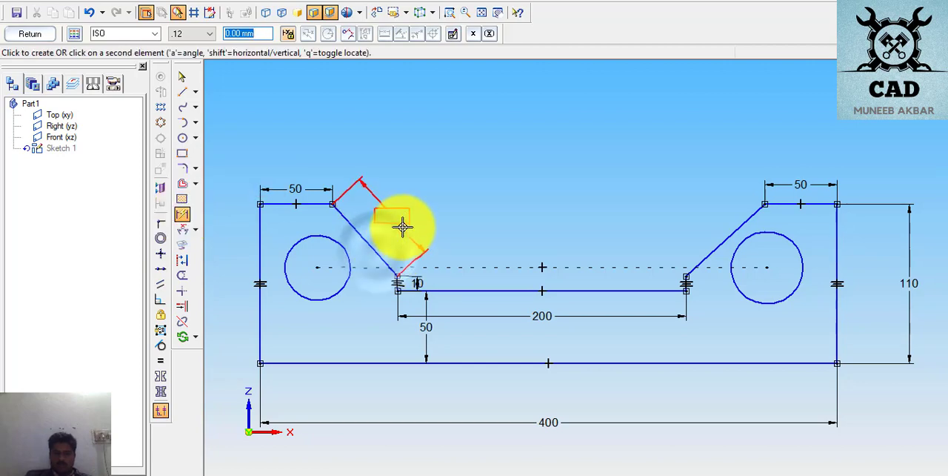
pyautogui.click(403, 225)
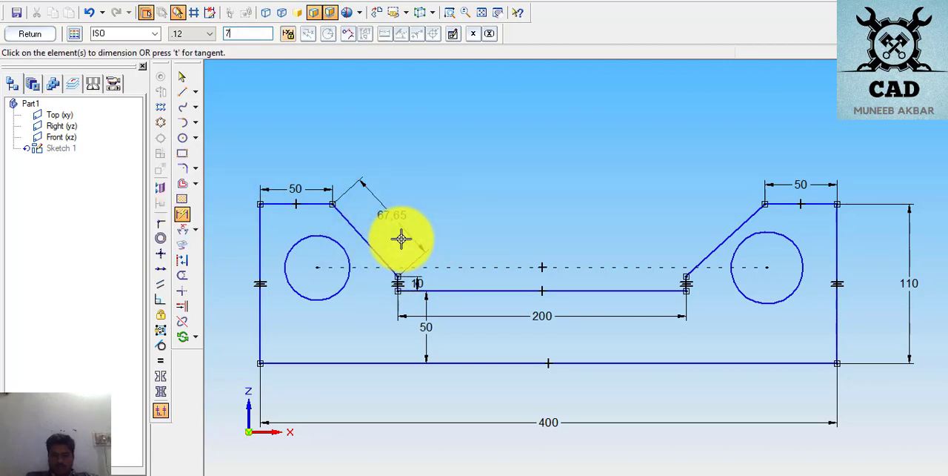
pyautogui.press('Return')
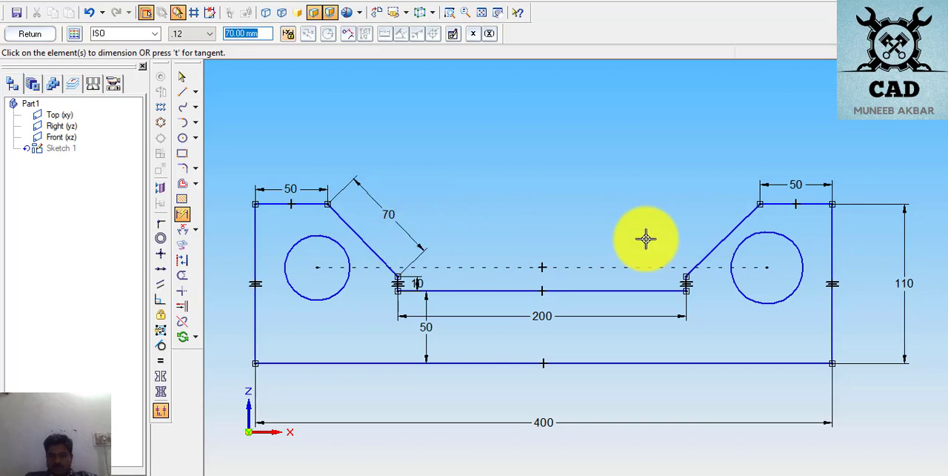
# - Dimension the length of the sloped edge on the notch's right side as 70 mm
pyautogui.click(724, 246)
pyautogui.click(704, 228)
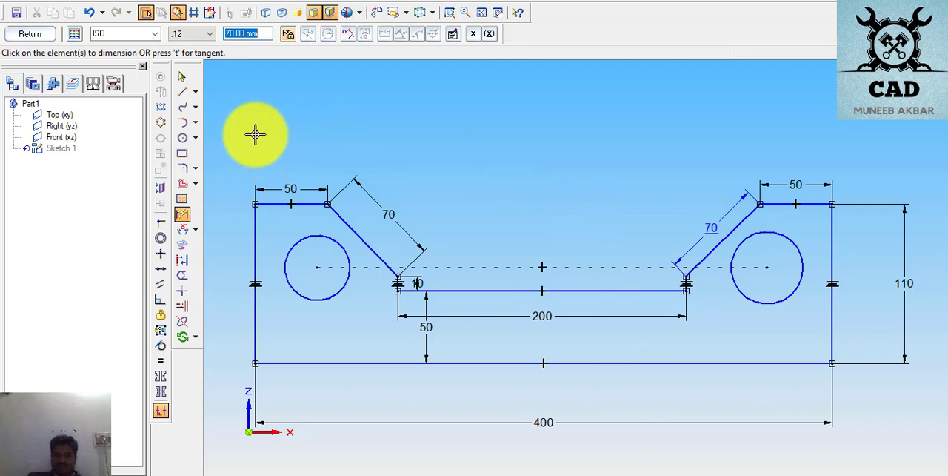
pyautogui.click(795, 205)
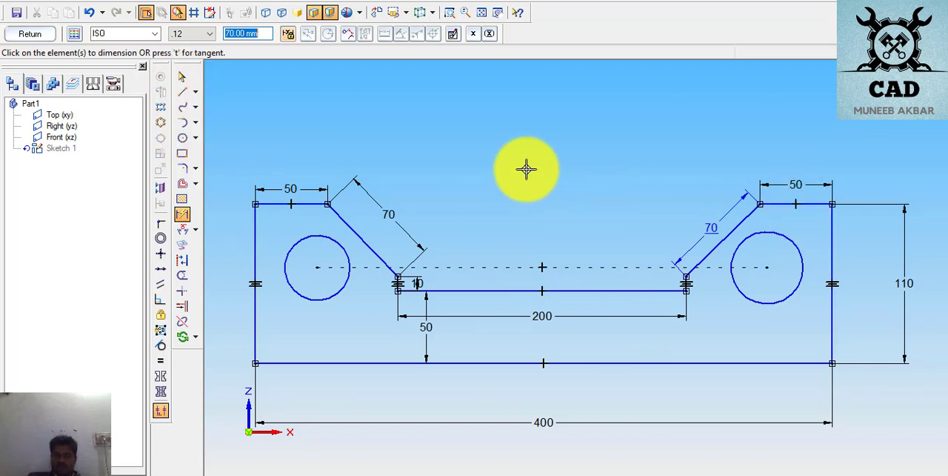
# - Delete the length dimension from the sloped edge on the notch's right side
pyautogui.click(182, 78)
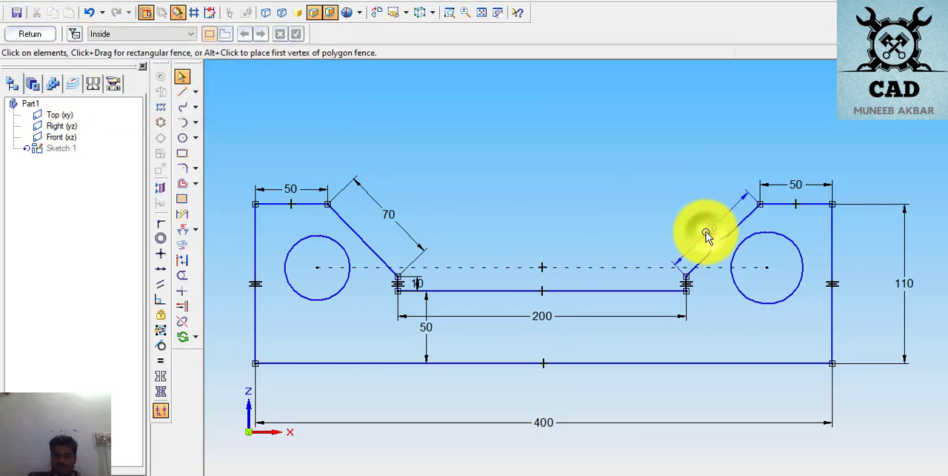
pyautogui.click(707, 235)
pyautogui.press('Escape')
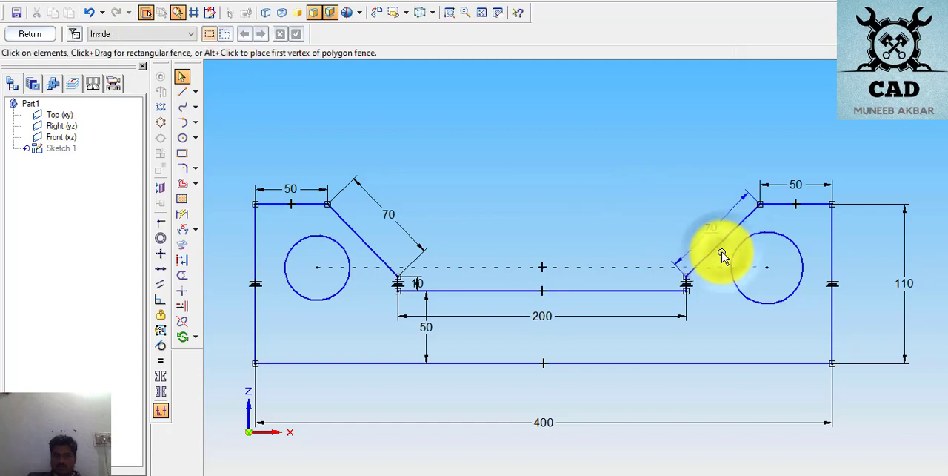
pyautogui.click(714, 250)
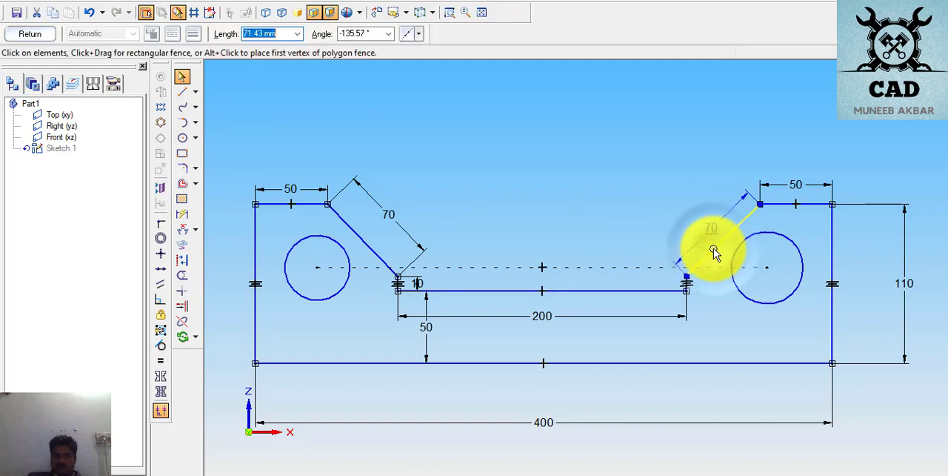
pyautogui.click(553, 154)
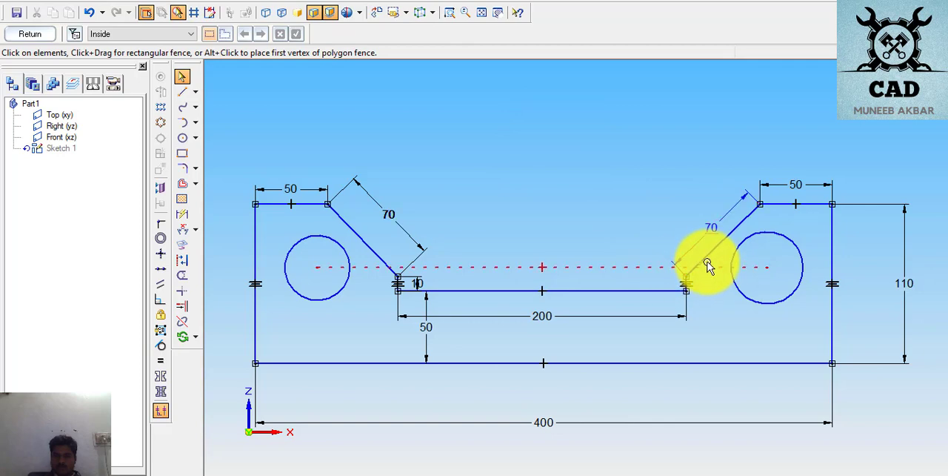
pyautogui.click(711, 235)
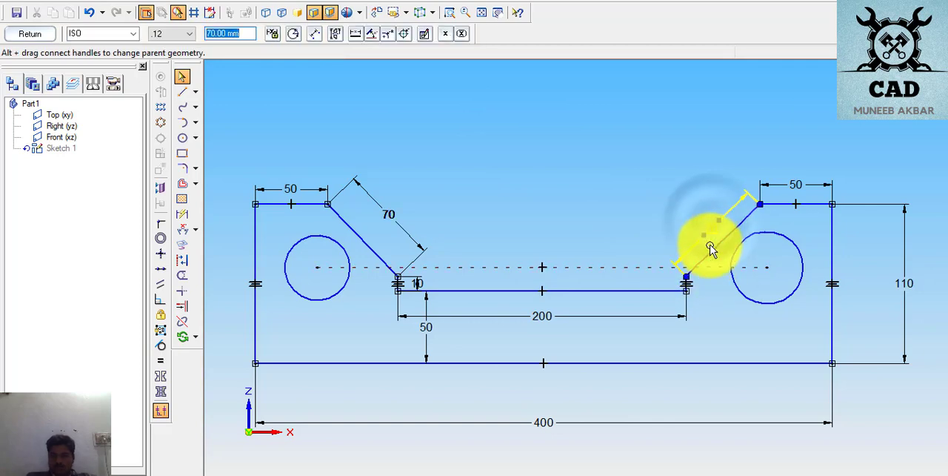
pyautogui.press('Delete')
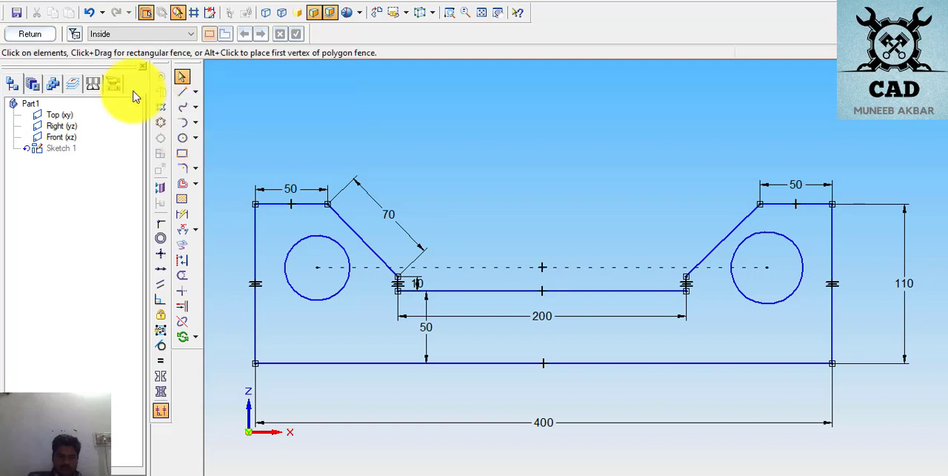
# - Check the plate drawing in the PDF, and dimension the angle between the right sloped edge and the adjoining top edge as 135°
pyautogui.click(178, 228)
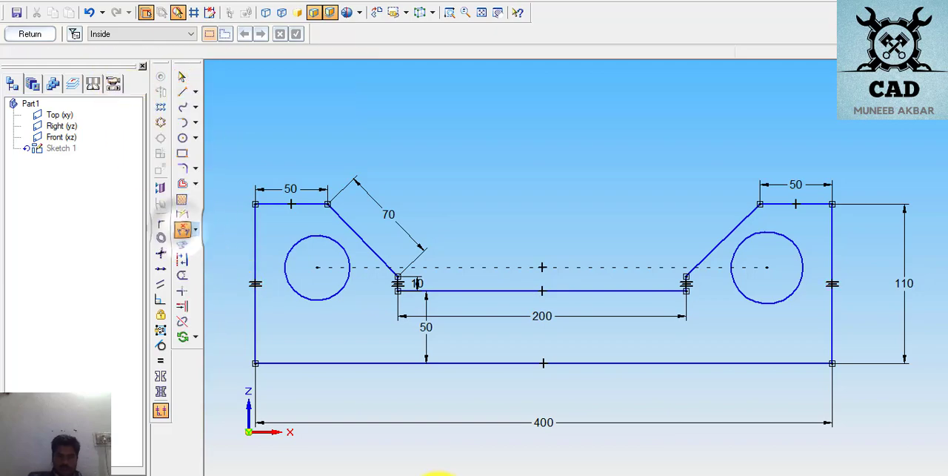
pyautogui.click(482, 474)
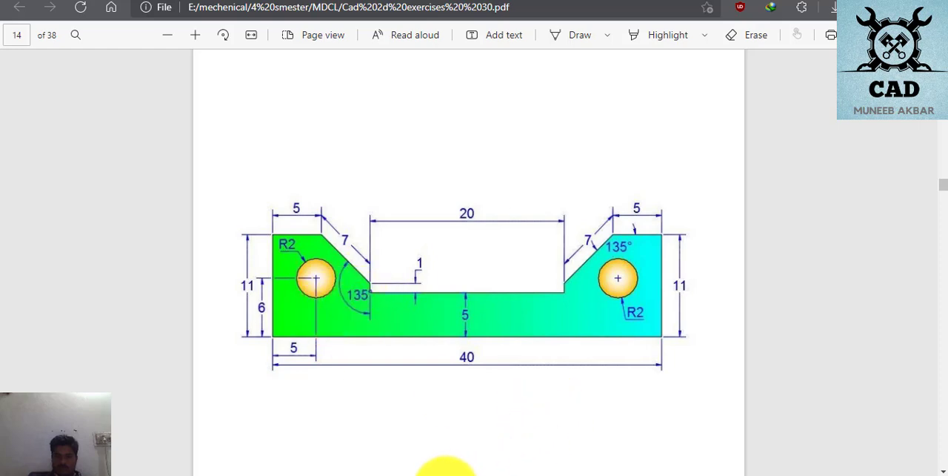
pyautogui.click(446, 474)
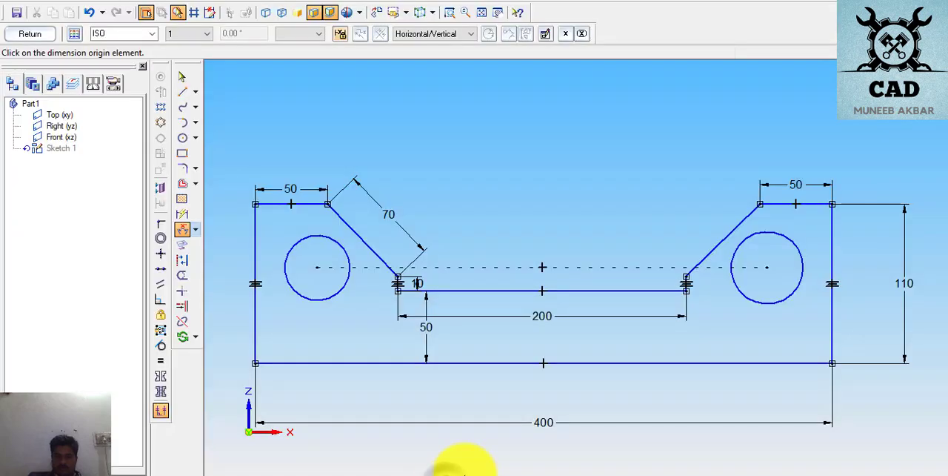
pyautogui.click(750, 214)
pyautogui.click(774, 210)
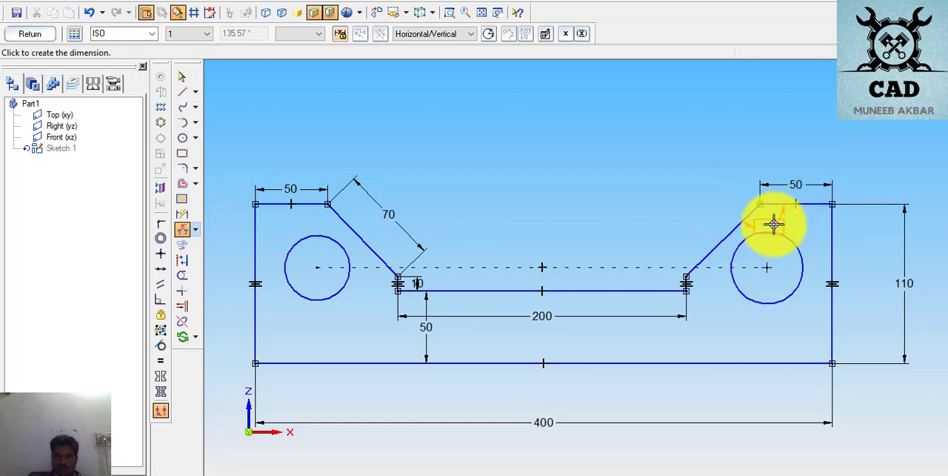
pyautogui.click(780, 220)
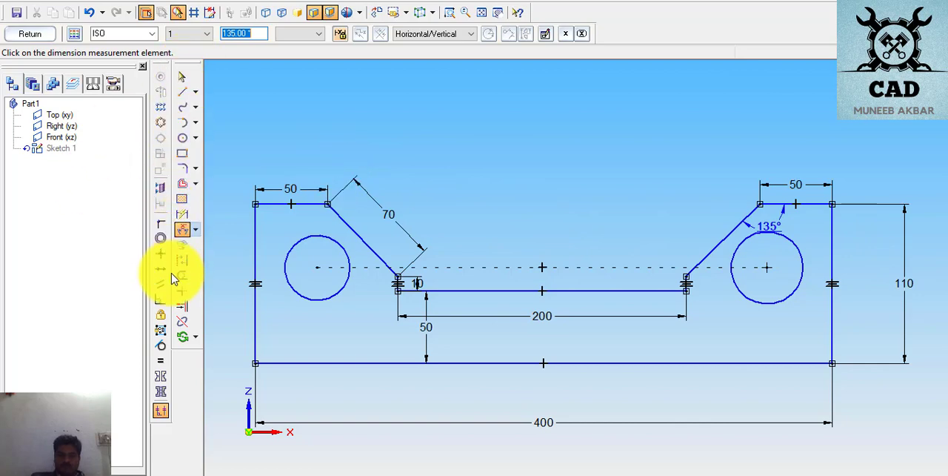
# - Try to apply an Equal relationship between the right and left sloped edges of the notch
pyautogui.click(161, 362)
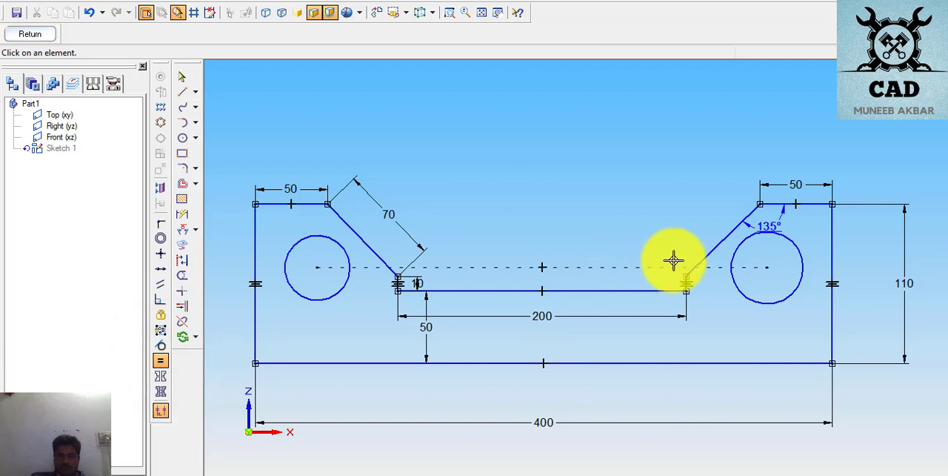
pyautogui.click(709, 256)
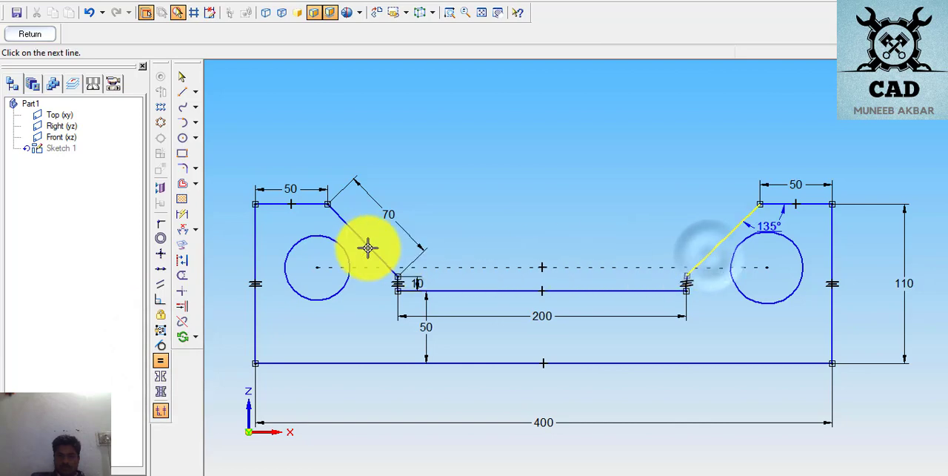
pyautogui.click(368, 247)
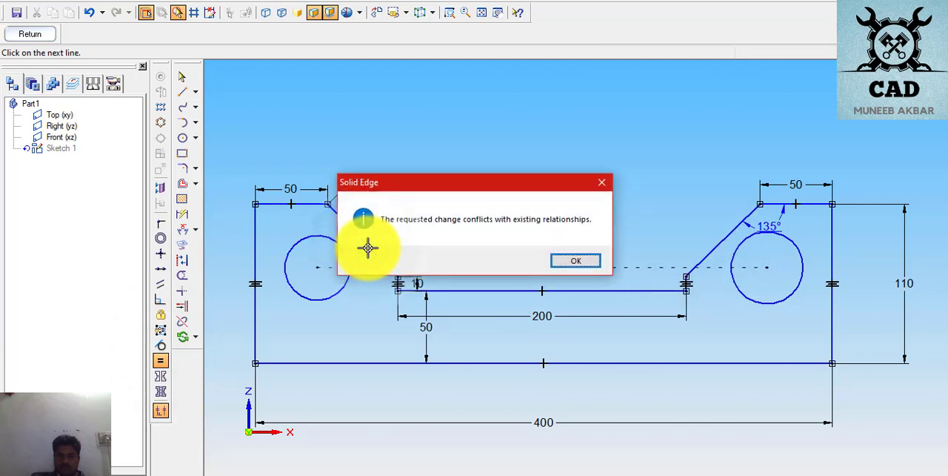
pyautogui.click(571, 261)
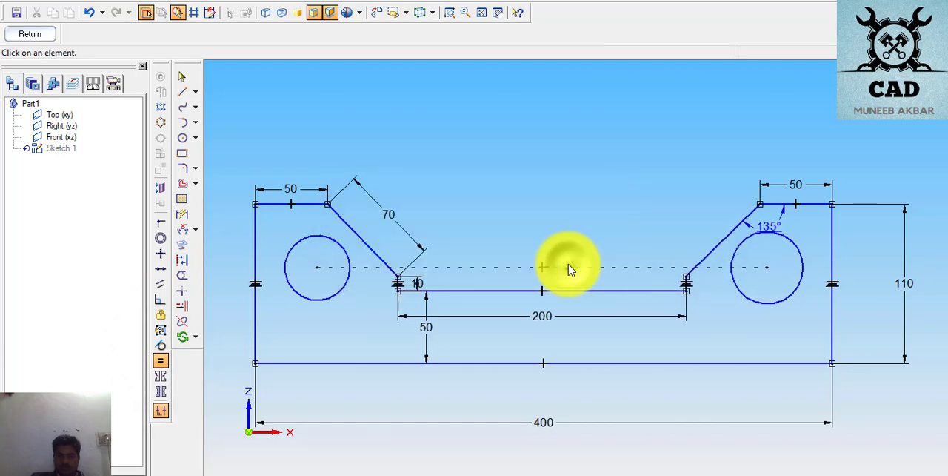
pyautogui.click(710, 254)
pyautogui.click(358, 232)
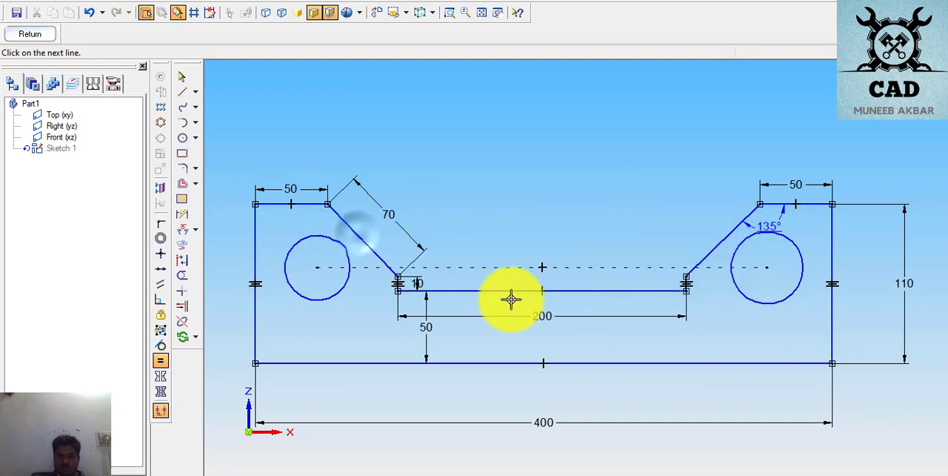
pyautogui.click(567, 262)
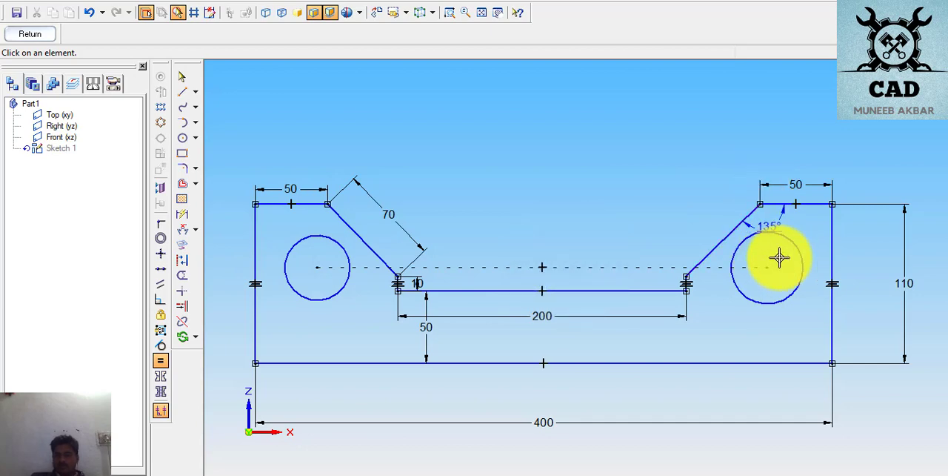
pyautogui.click(292, 243)
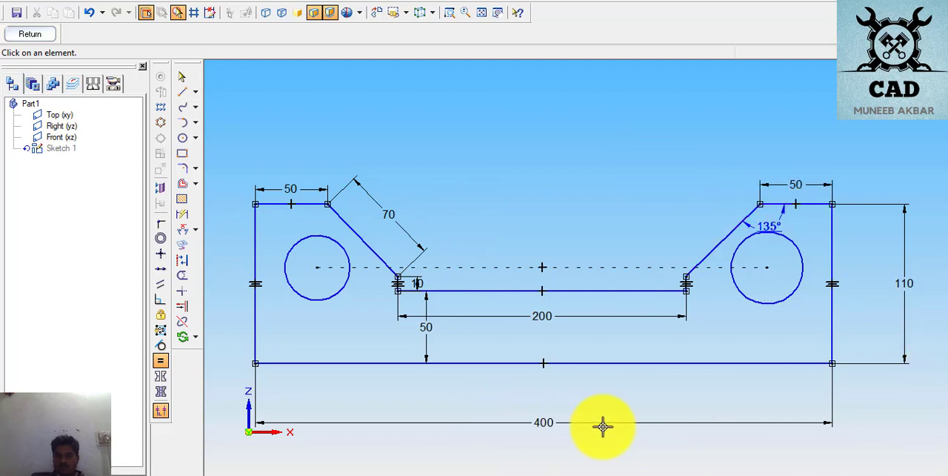
# - Delete the plate's 400 mm overall length dimension and the angle dimension at the right sloped edge
pyautogui.click(181, 77)
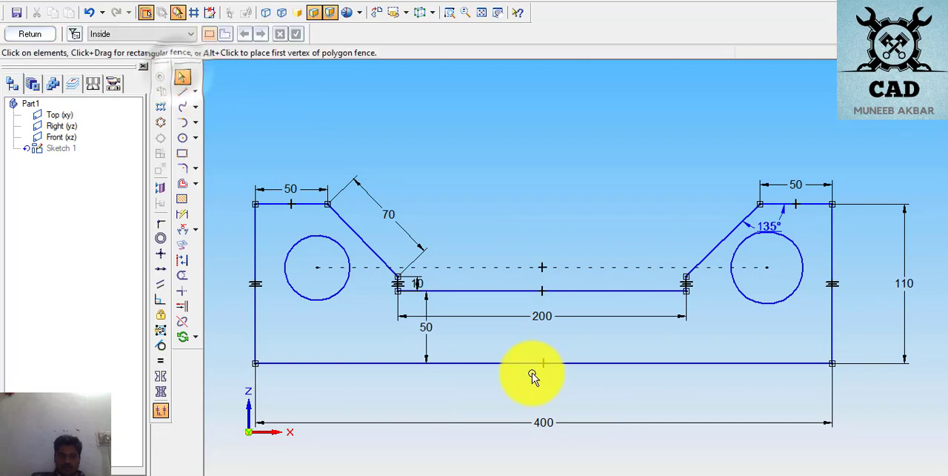
pyautogui.click(550, 426)
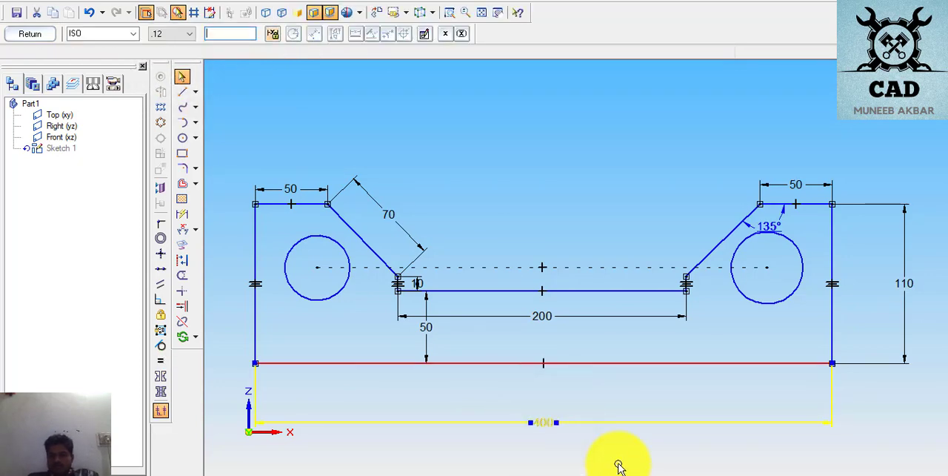
pyautogui.press('Delete')
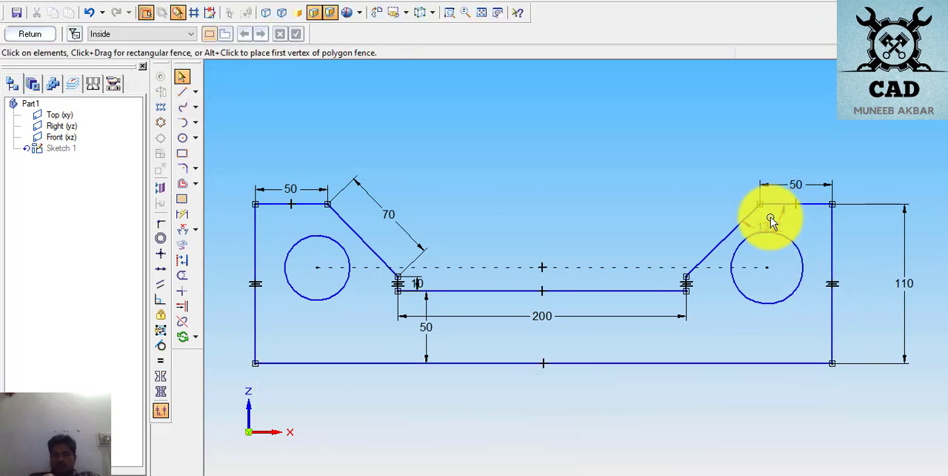
pyautogui.click(771, 216)
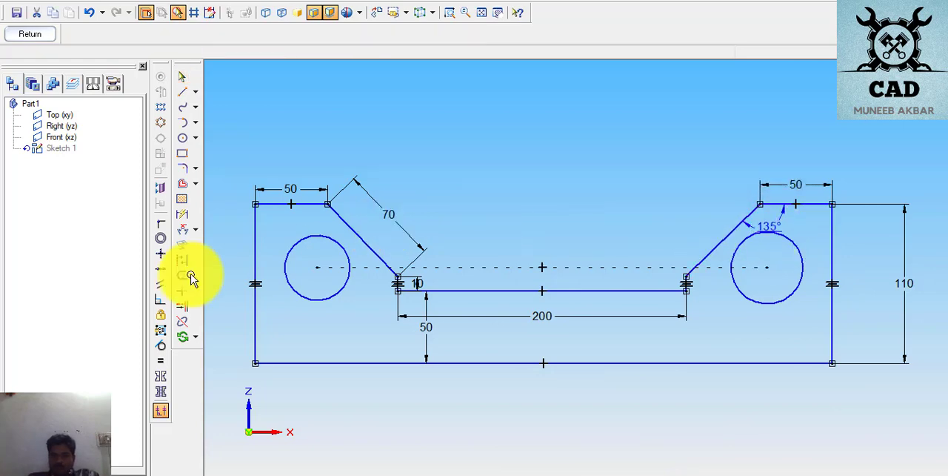
# - Apply an Equal relationship between the sloped edges on the notch's right and left sides
pyautogui.click(160, 360)
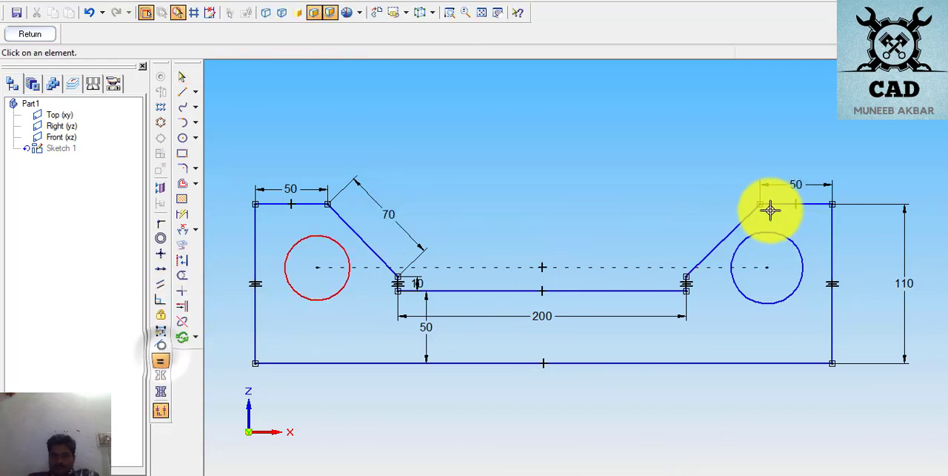
pyautogui.click(755, 216)
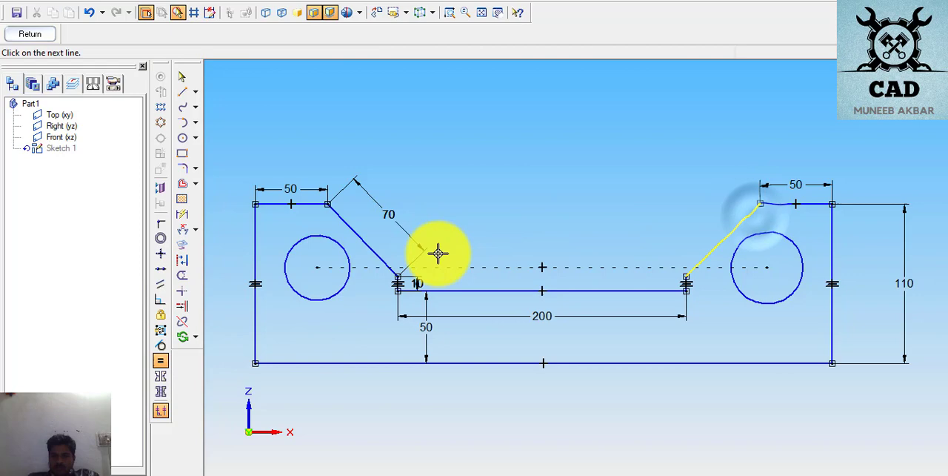
pyautogui.click(391, 262)
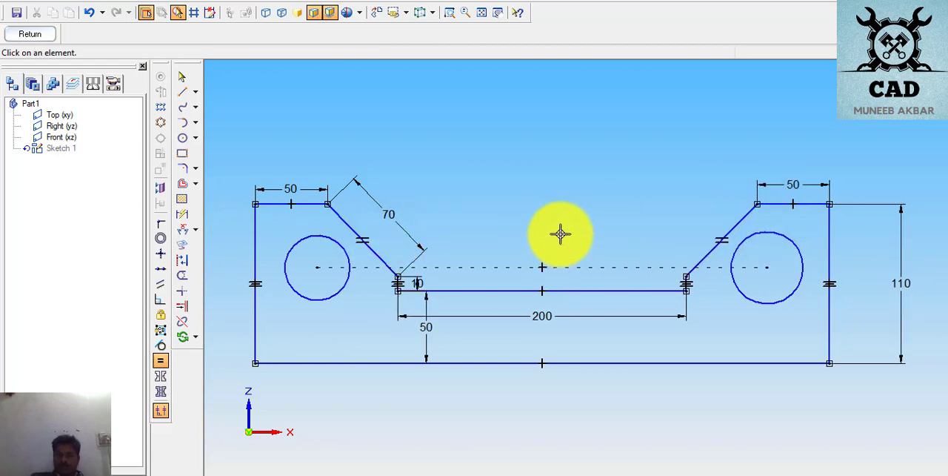
# - Dimension the angle between the right sloped edge and the short top edge beside it as 135°
pyautogui.click(182, 229)
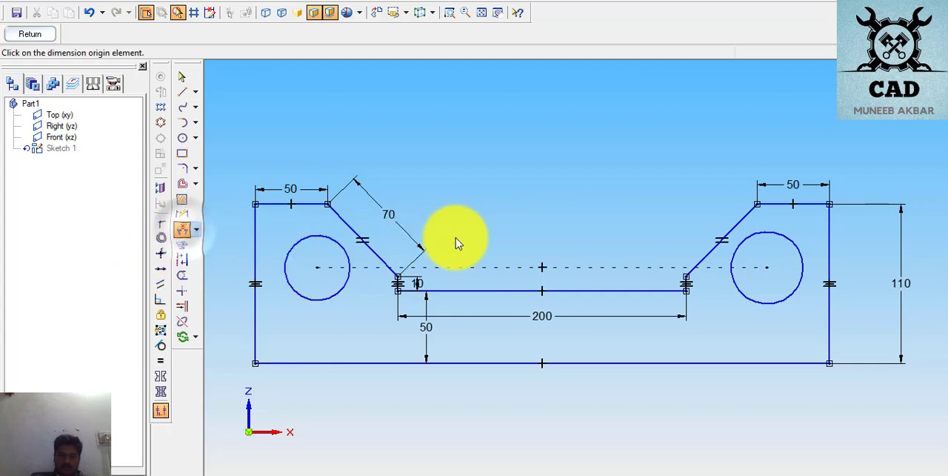
pyautogui.click(778, 206)
pyautogui.click(762, 218)
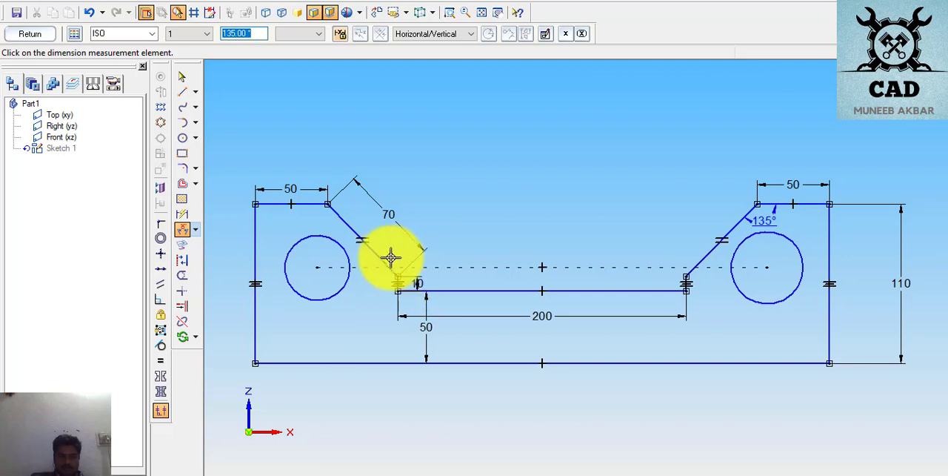
# - Dimension the angle between the notch's left sloped edge and the short vertical edge below it
pyautogui.rightClick(463, 204)
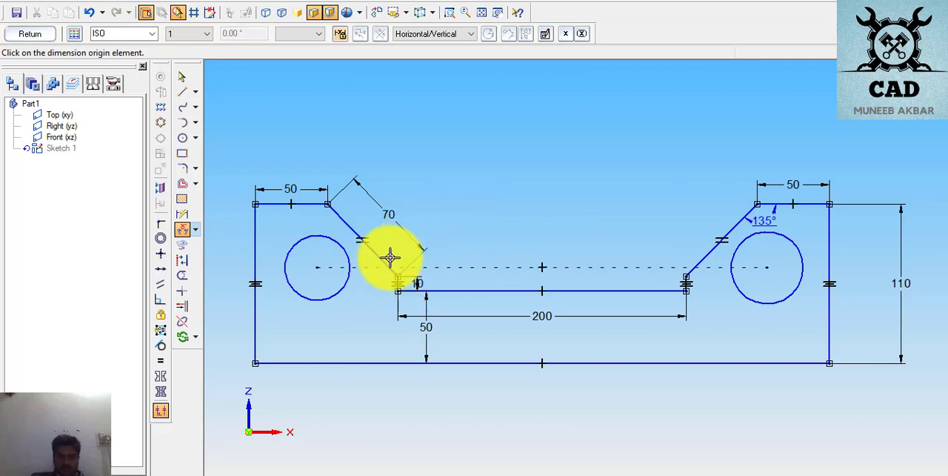
pyautogui.click(385, 259)
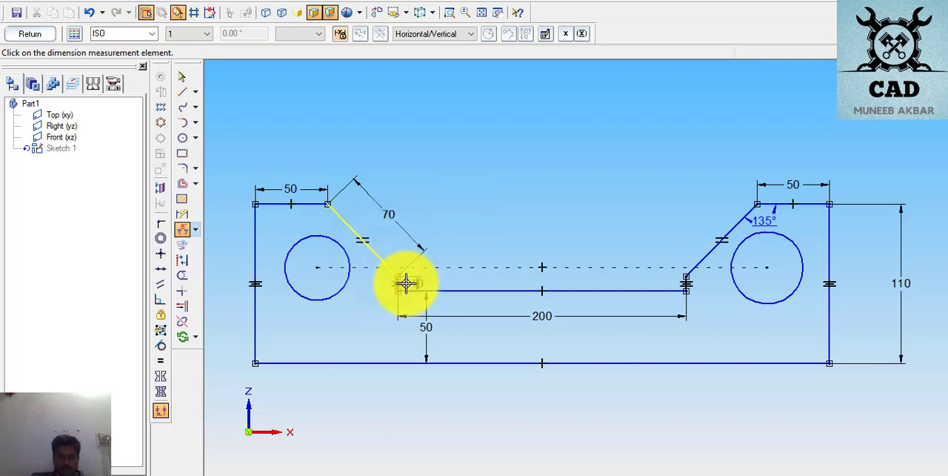
pyautogui.scroll(2, 393, 283)
pyautogui.scroll(3, 393, 280)
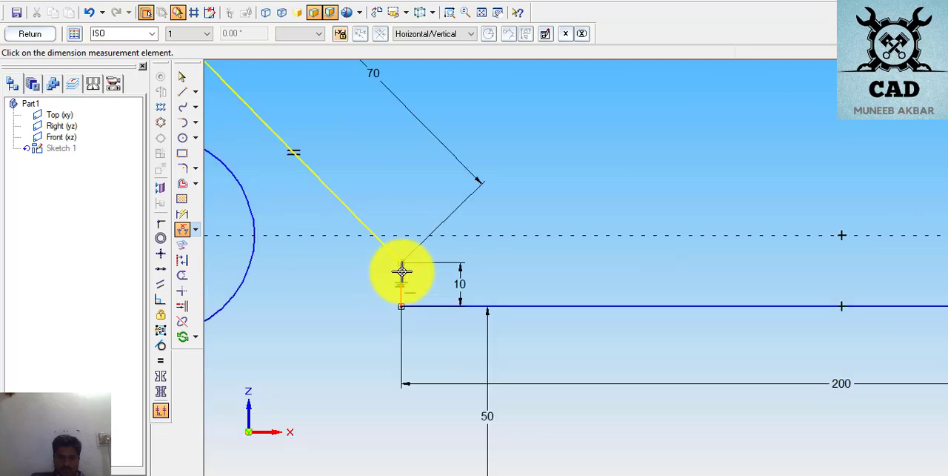
pyautogui.click(402, 272)
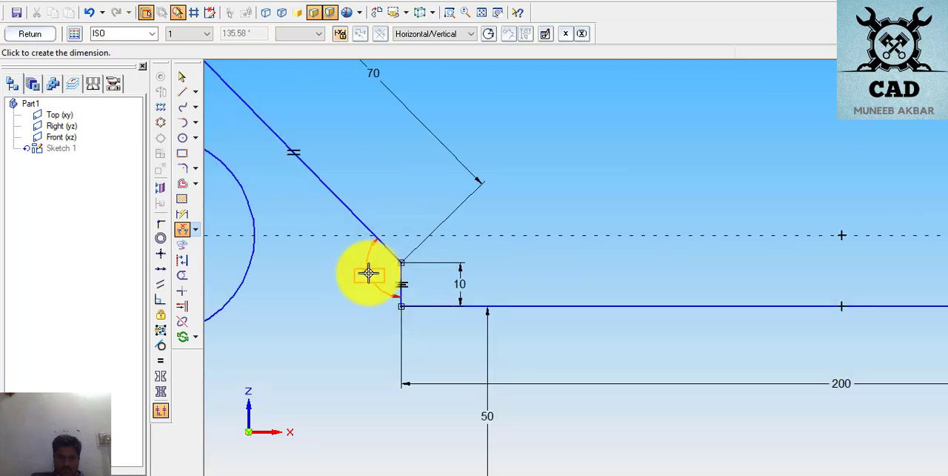
pyautogui.click(368, 273)
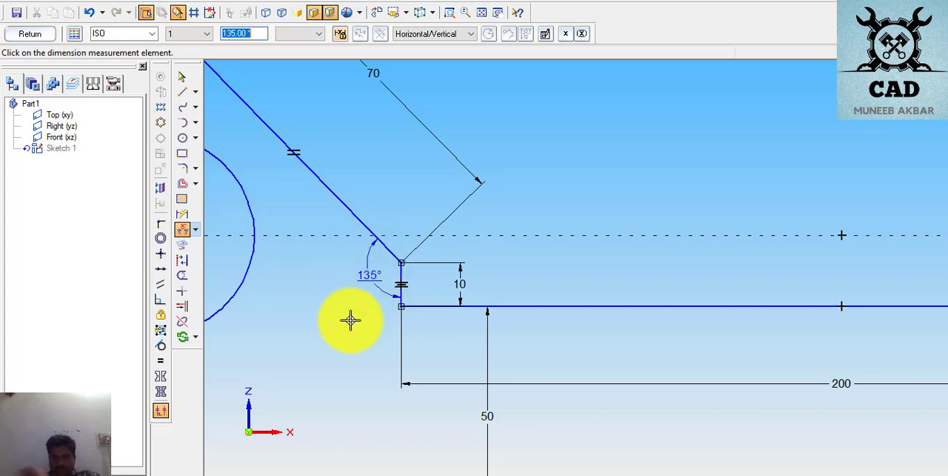
# - Apply an Equal relationship between the plate's right and left hole circles
pyautogui.scroll(-3, 690, 292)
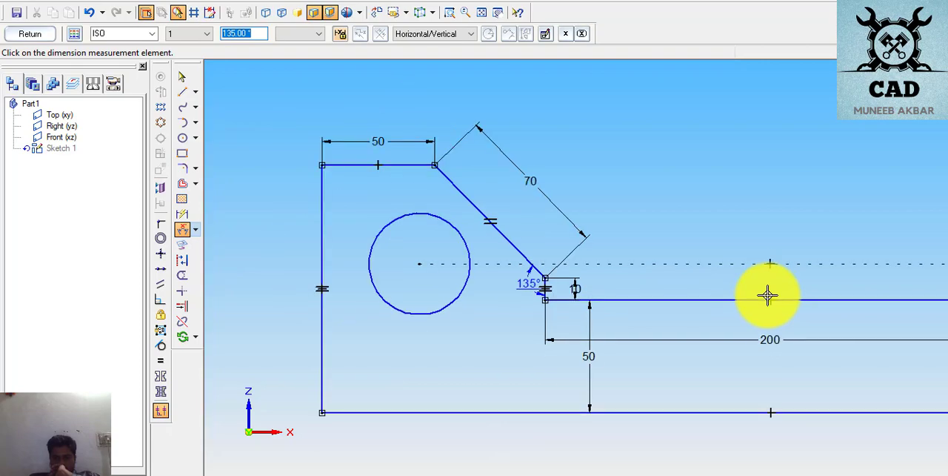
pyautogui.scroll(-1, 768, 295)
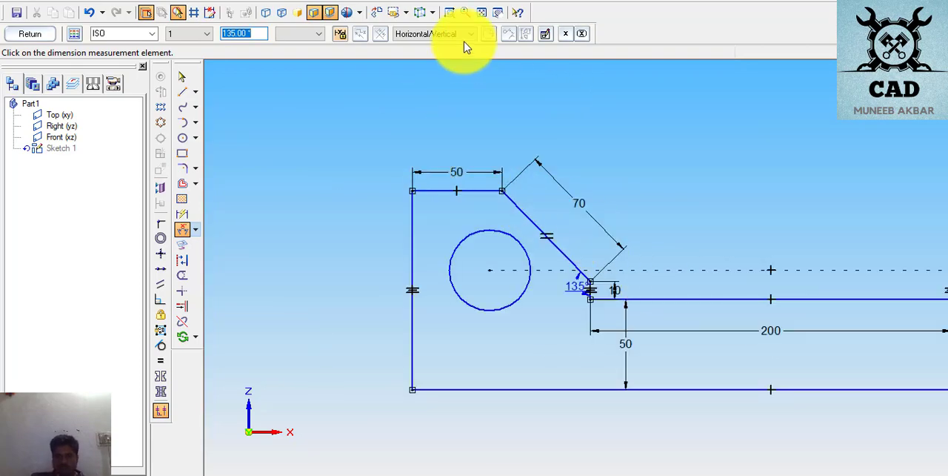
pyautogui.click(497, 13)
pyautogui.moveTo(823, 218)
pyautogui.mouseDown()
pyautogui.moveTo(602, 204)
pyautogui.moveTo(597, 215)
pyautogui.mouseUp()
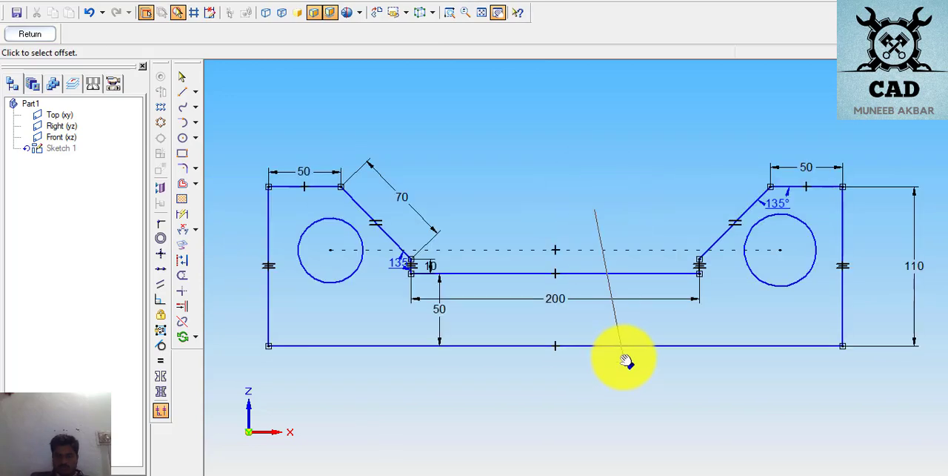
pyautogui.click(595, 213)
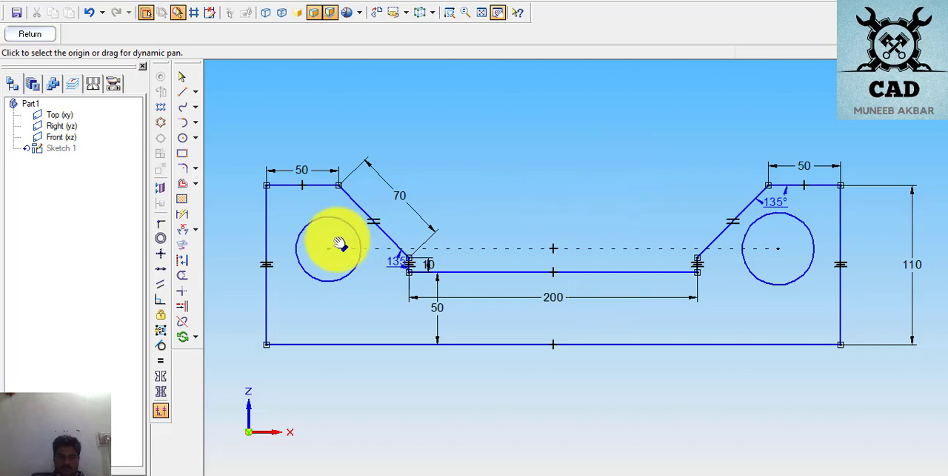
pyautogui.click(160, 361)
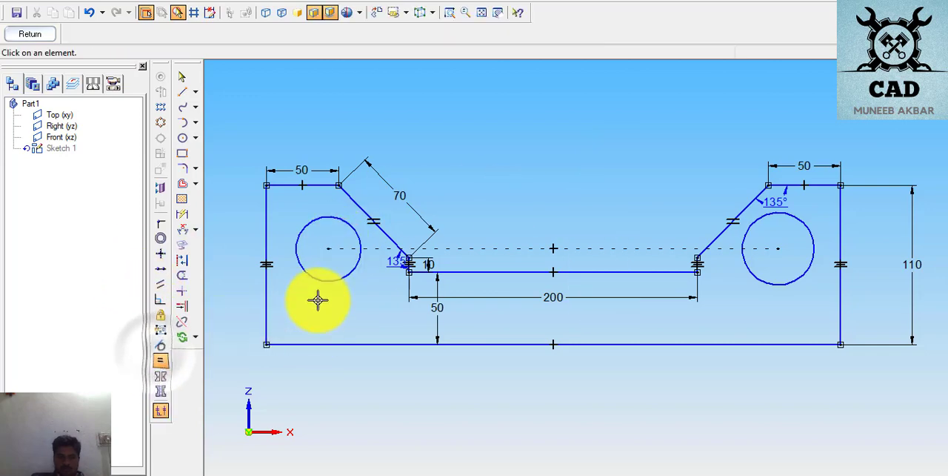
pyautogui.click(320, 275)
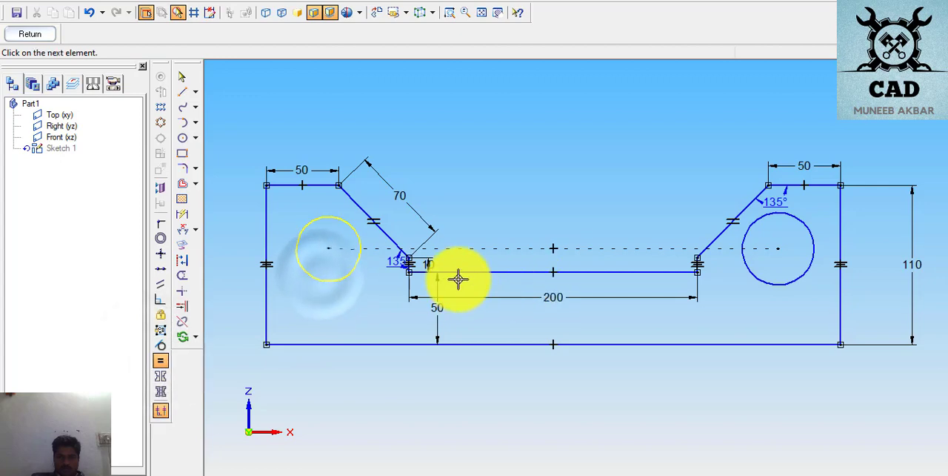
pyautogui.click(752, 268)
pyautogui.click(744, 268)
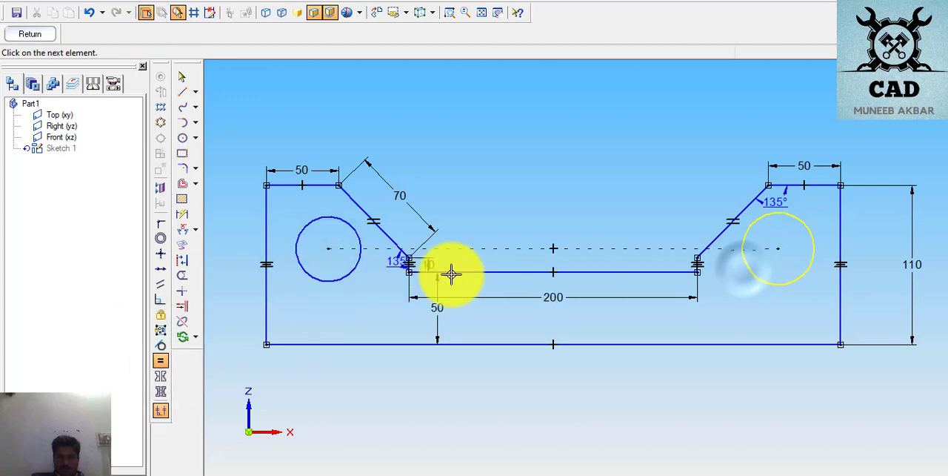
pyautogui.click(346, 273)
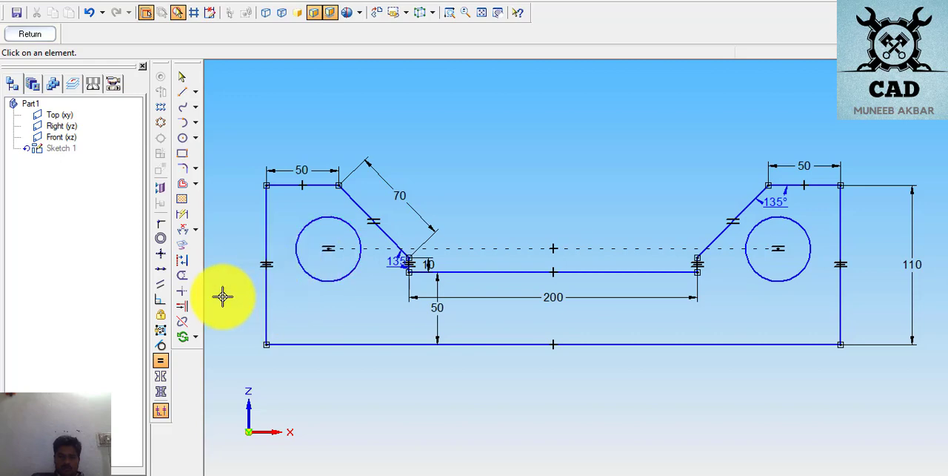
# - Dimension the left hole's centre vertically from the plate's lower-left corner and set the height to 60 mm
pyautogui.click(186, 213)
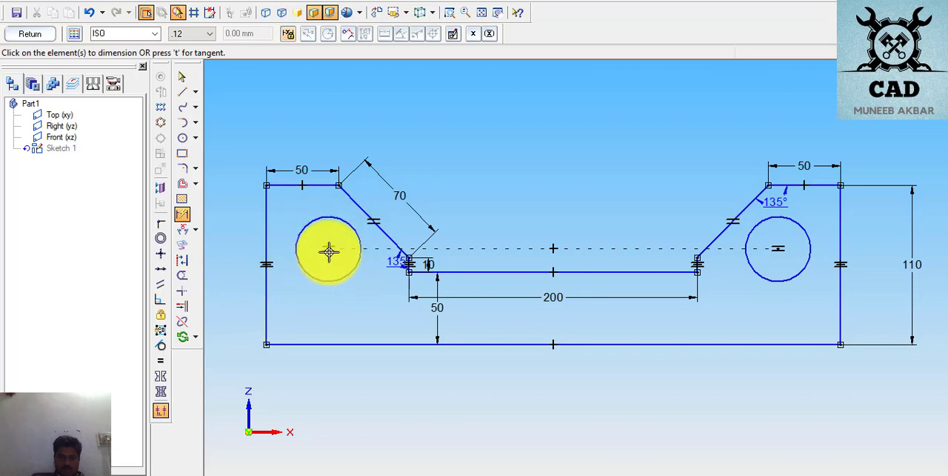
pyautogui.click(303, 227)
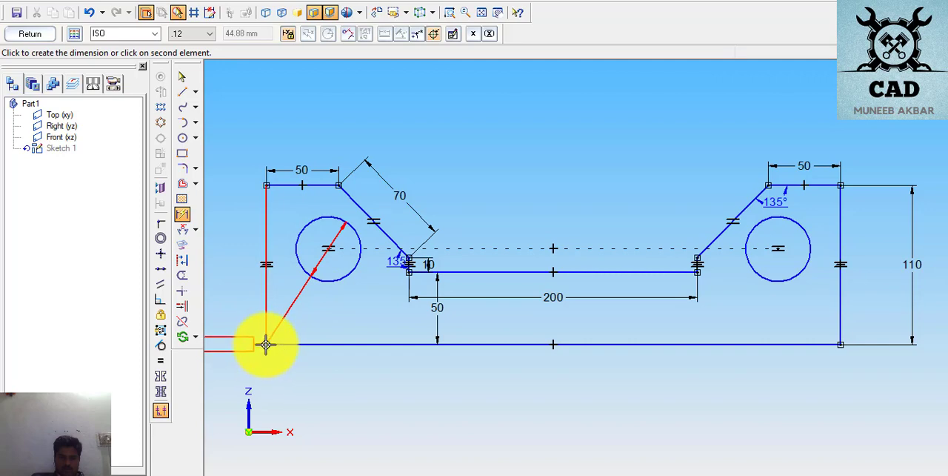
pyautogui.click(265, 344)
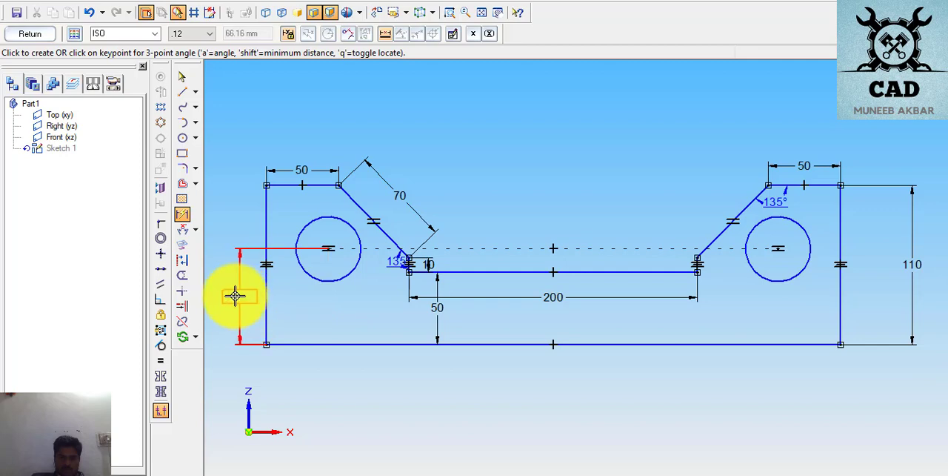
pyautogui.click(235, 296)
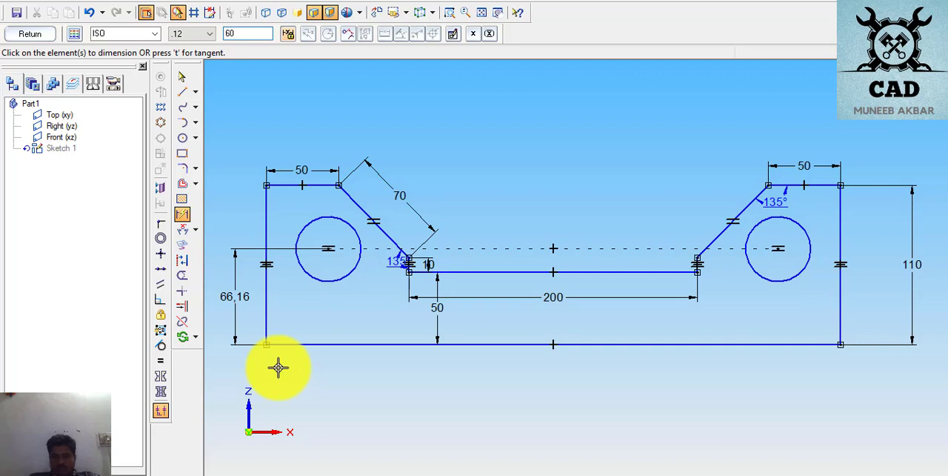
pyautogui.write('60')
pyautogui.press('Return')
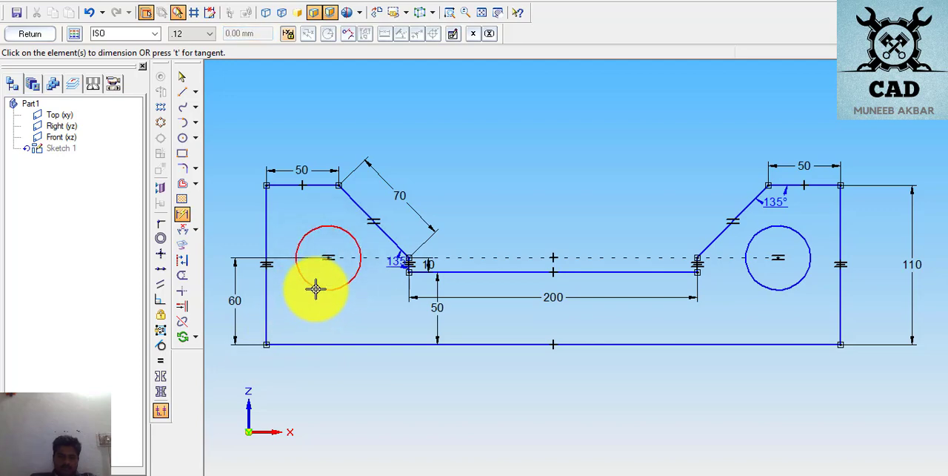
# - Dimension the left hole's centre horizontally from the plate's lower-left corner and set the distance to 50 mm
pyautogui.click(316, 289)
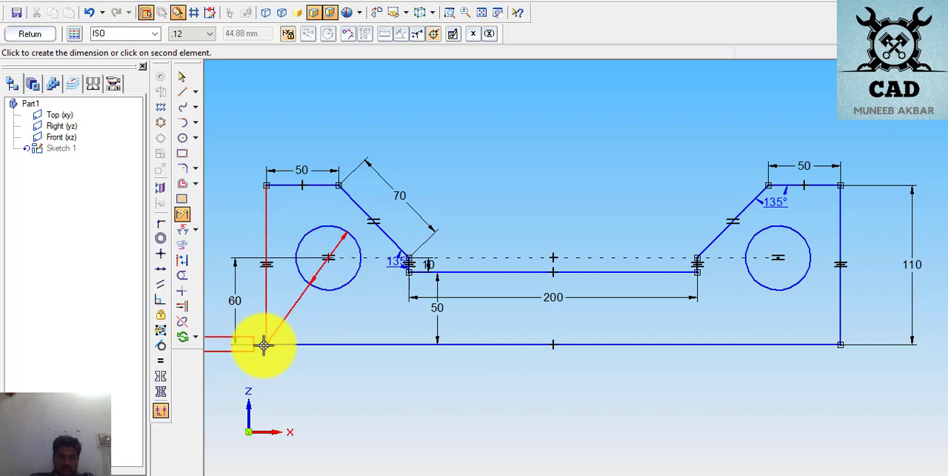
pyautogui.click(263, 344)
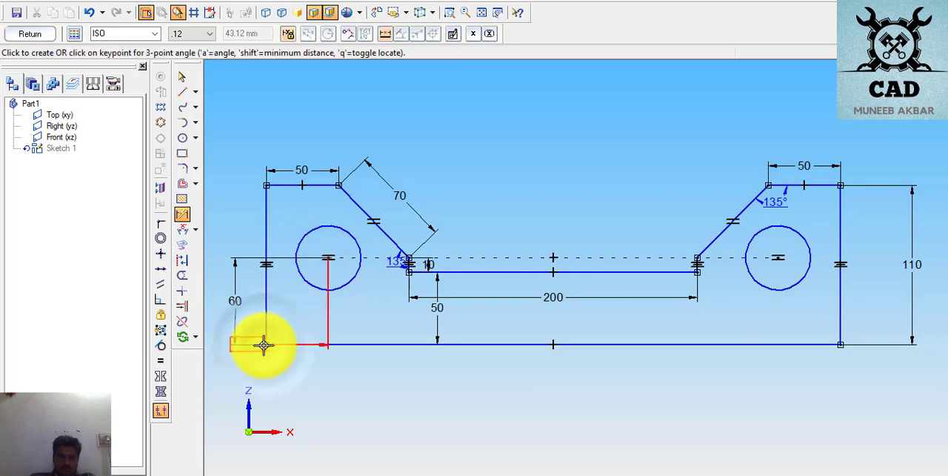
pyautogui.click(317, 361)
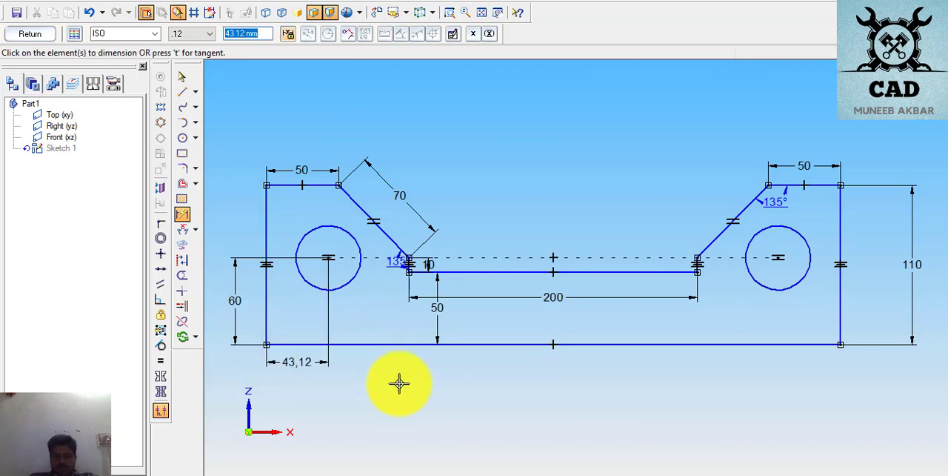
pyautogui.press('Return')
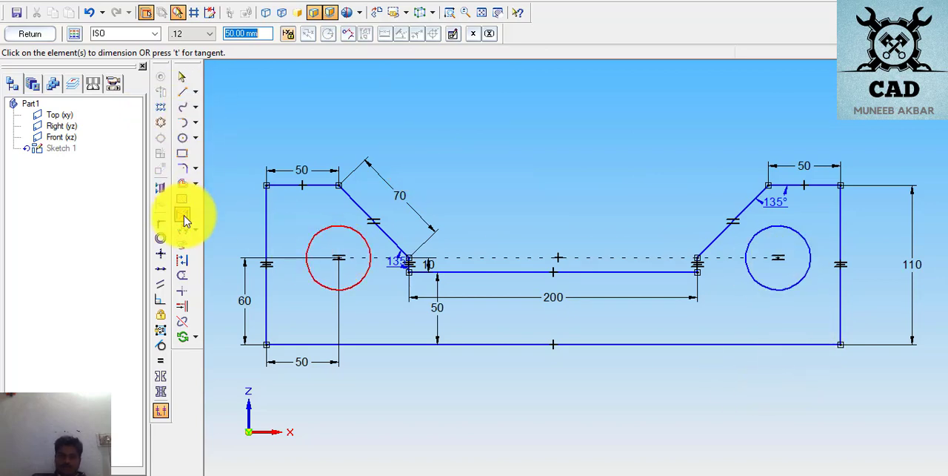
# - Dimension the right hole's centre height from the plate's lower-right corner, placing the dimension outside the right edge
pyautogui.click(807, 264)
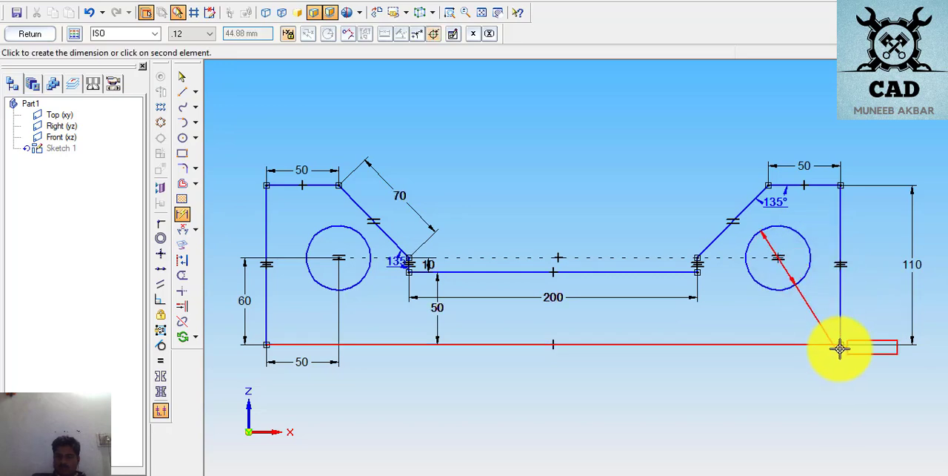
pyautogui.click(857, 295)
pyautogui.click(859, 295)
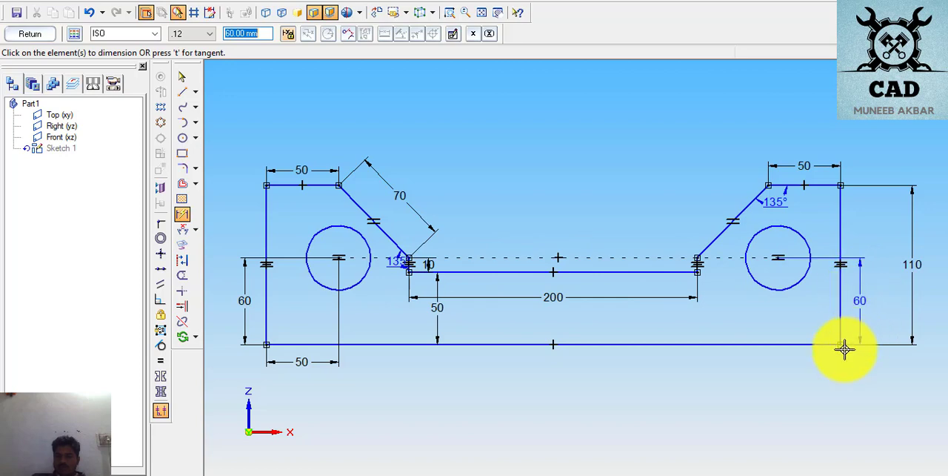
# - Dimension the right hole's centre horizontally from the plate's lower-right corner and set the distance to 50 mm
pyautogui.click(786, 288)
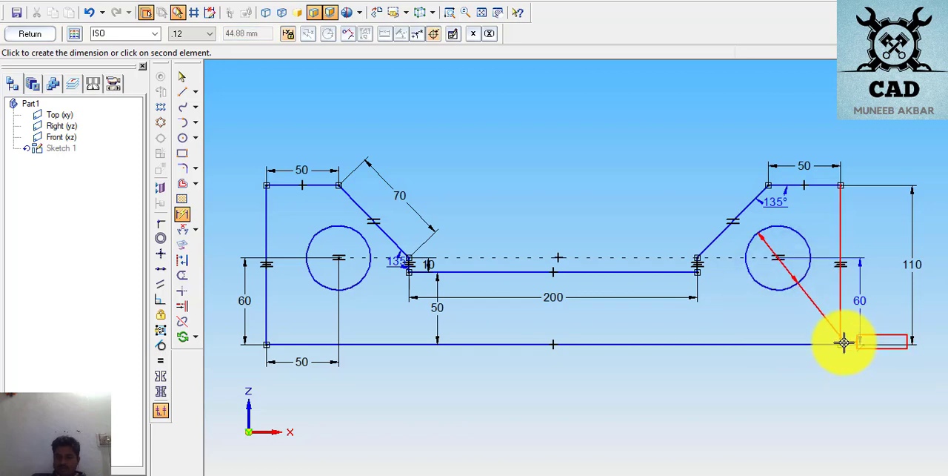
pyautogui.click(842, 339)
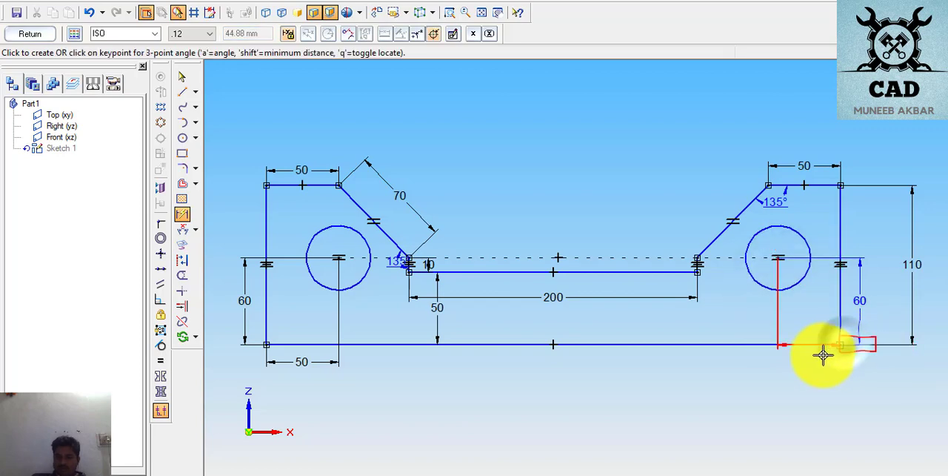
pyautogui.click(795, 329)
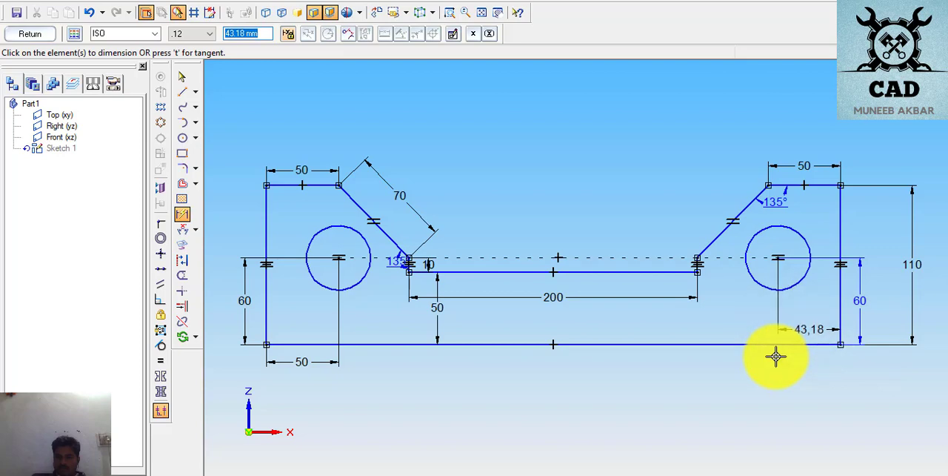
pyautogui.write('50')
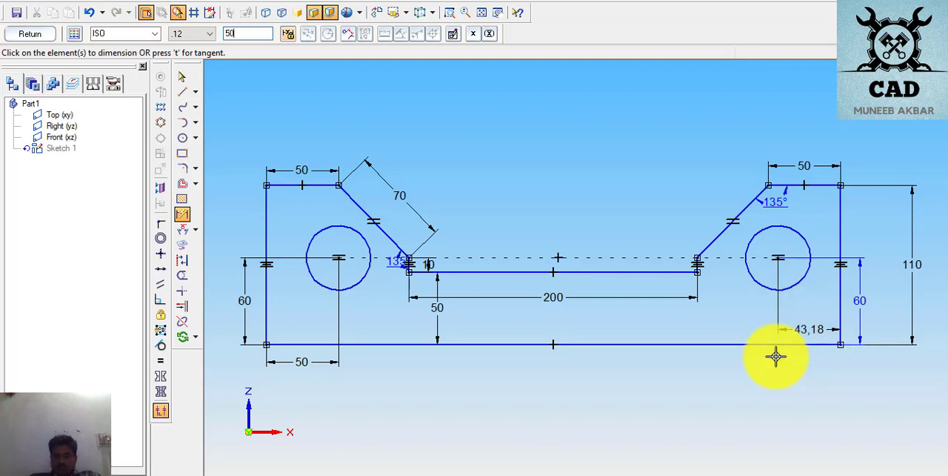
pyautogui.press('Return')
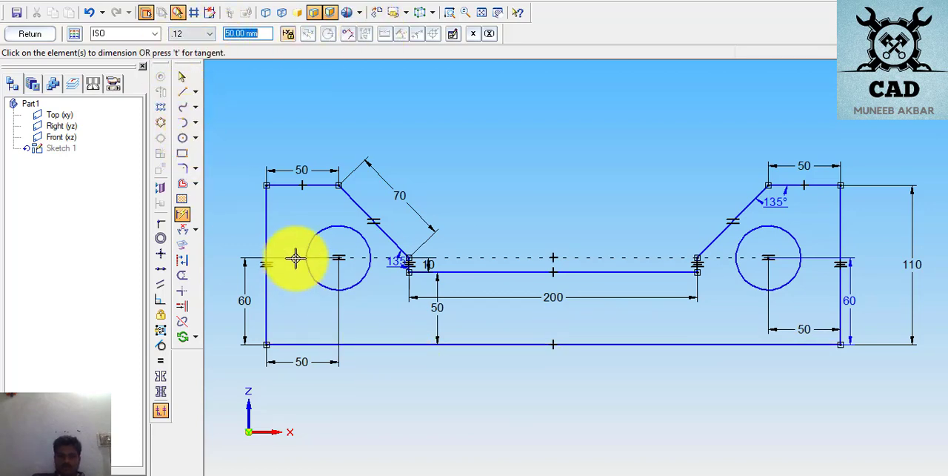
# - Dimension the overall length of the plate's bottom edge, placing the dimension below the plate
pyautogui.click(534, 343)
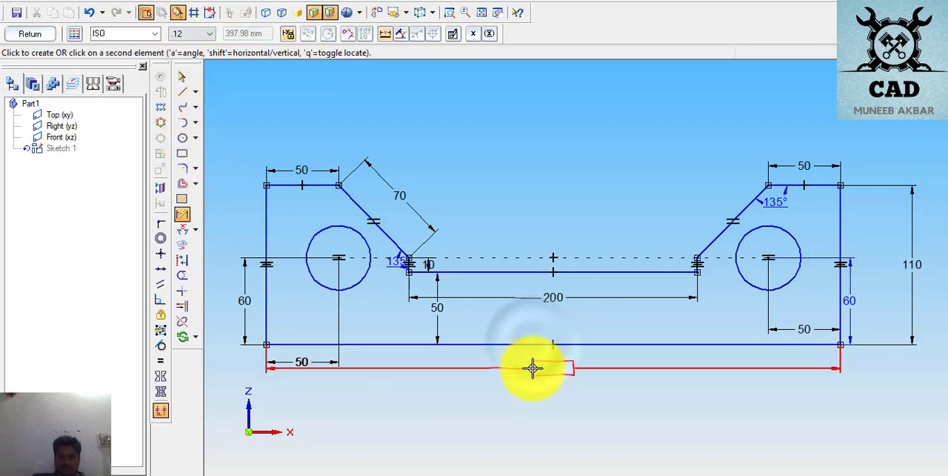
pyautogui.click(533, 368)
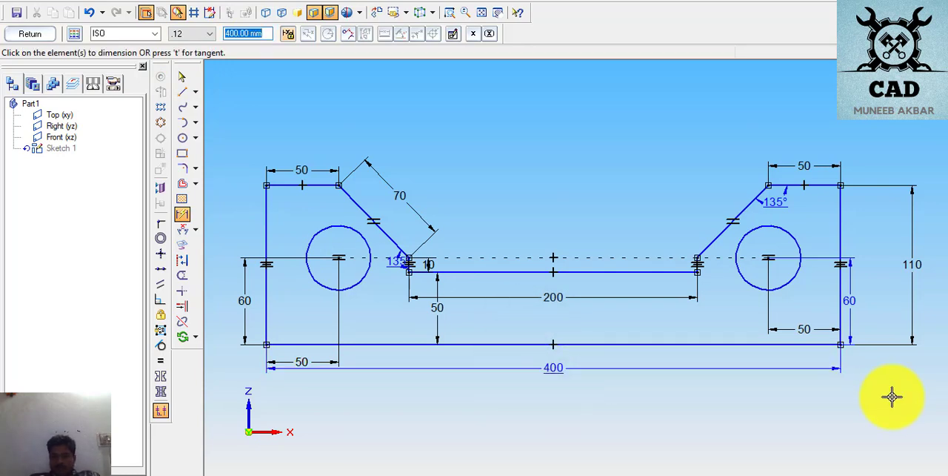
pyautogui.click(864, 419)
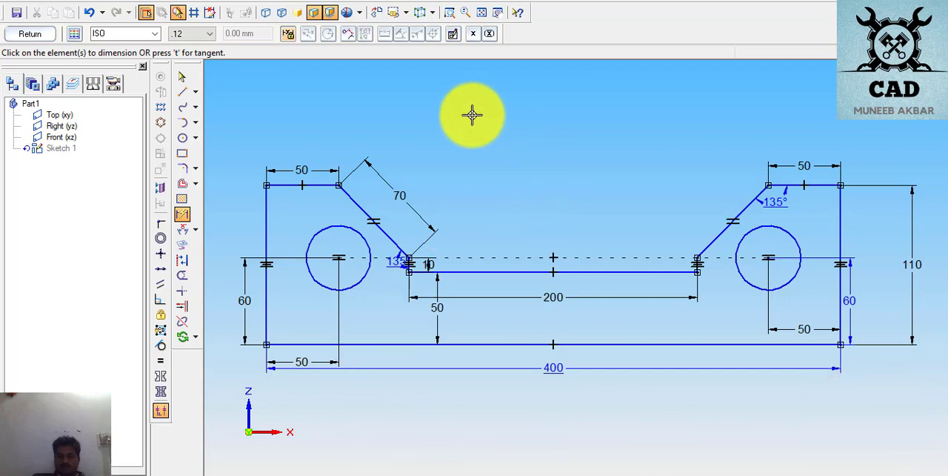
# - Leave the dimension command and hide the relationship handles on the finished plate sketch
pyautogui.scroll(-3, 540, 252)
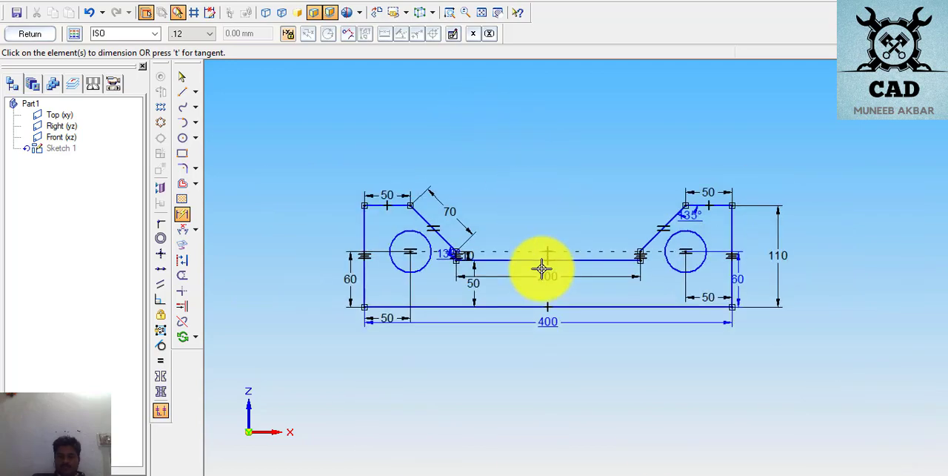
pyautogui.click(182, 76)
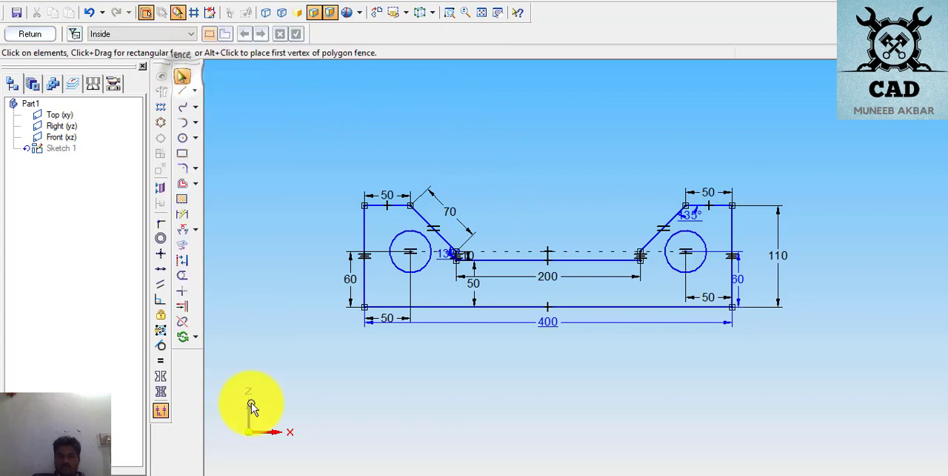
pyautogui.click(161, 412)
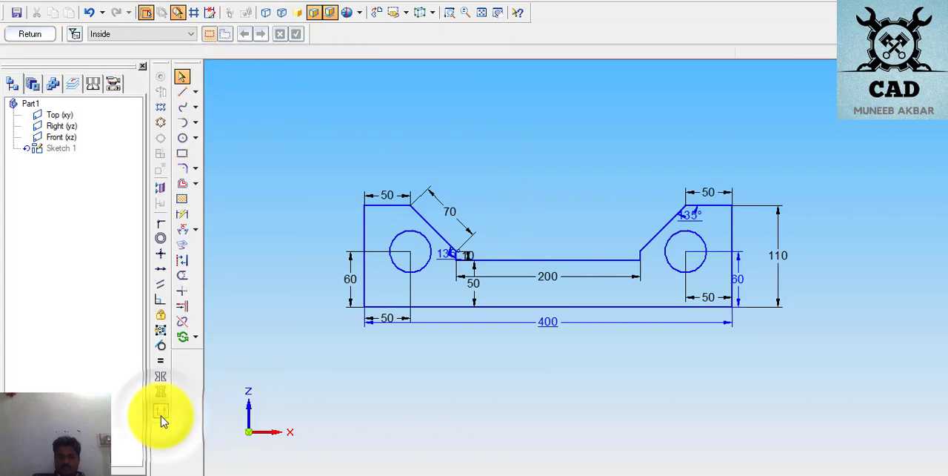